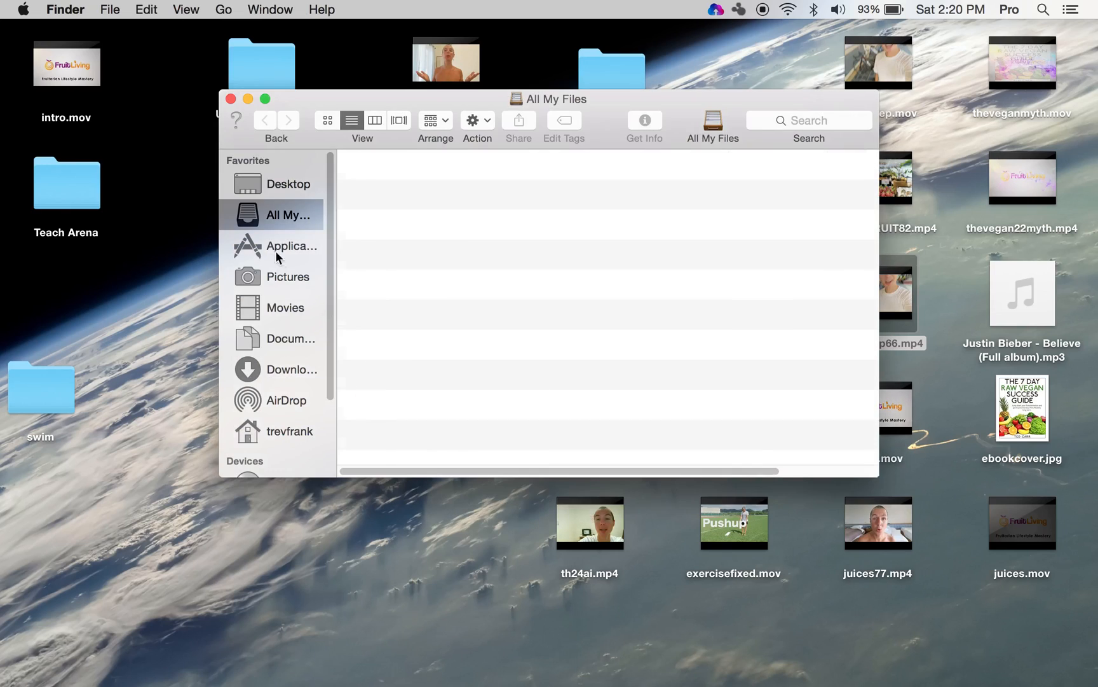
# - Launch Final Cut Pro from the Applications folder, close the Finder window and decline reopening the previous windows
pyautogui.click(417, 260)
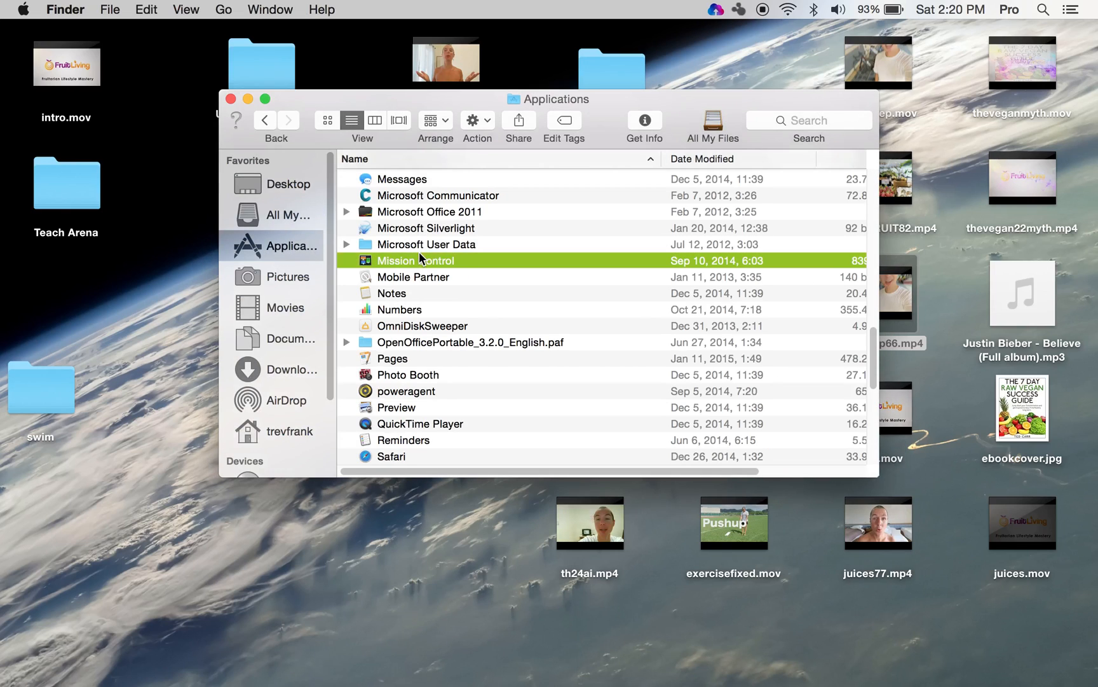
pyautogui.press('f')
pyautogui.click(404, 193)
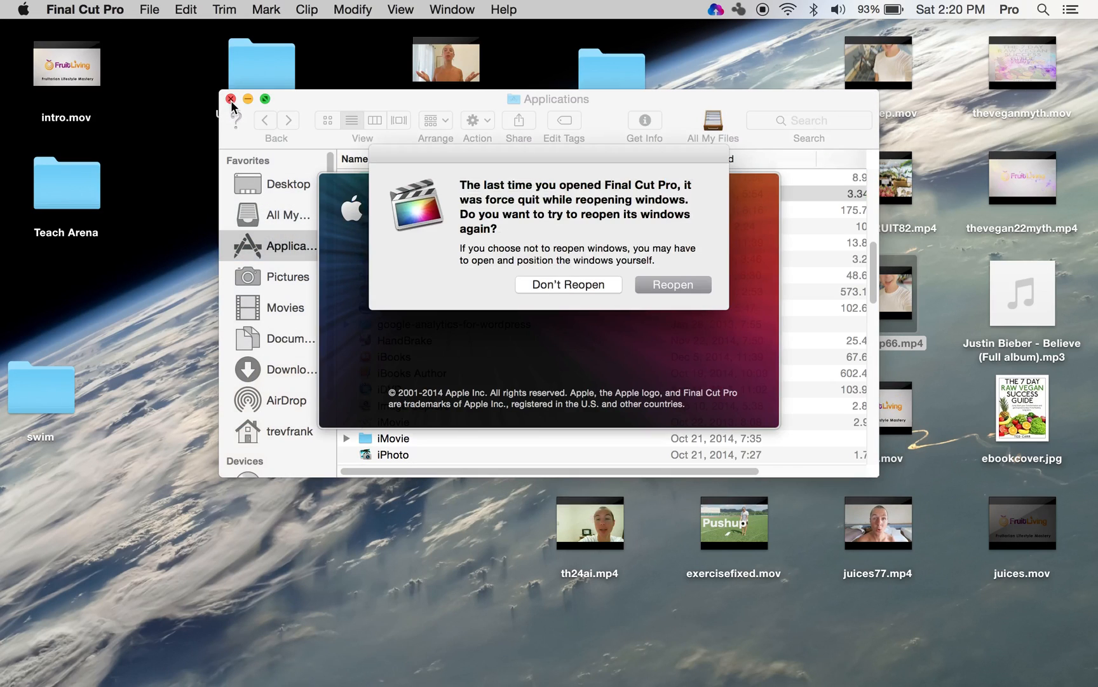
pyautogui.click(230, 99)
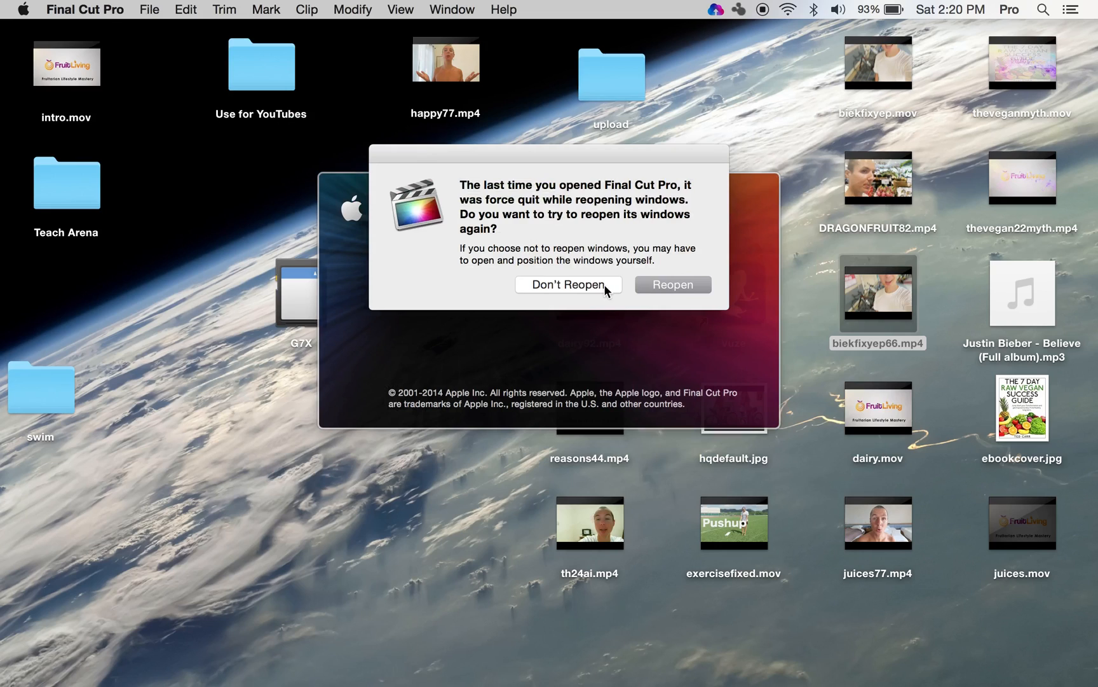
pyautogui.click(581, 287)
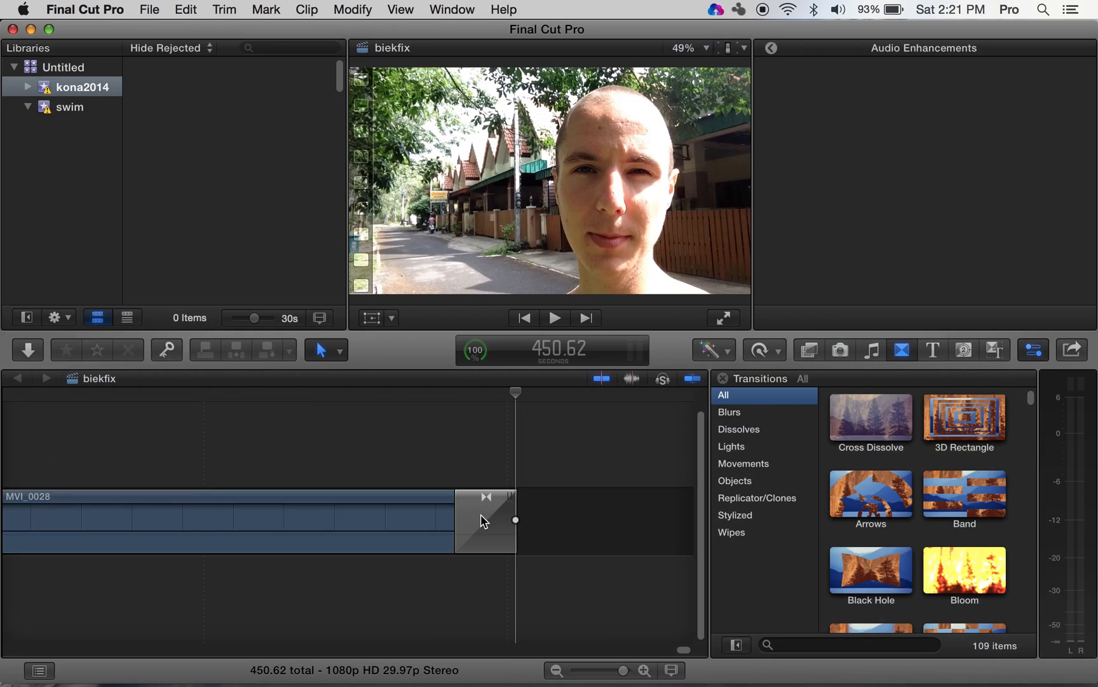
# - Review the existing biekfix timeline from its closing transition back to the first clip, MVI_0030
pyautogui.click(474, 516)
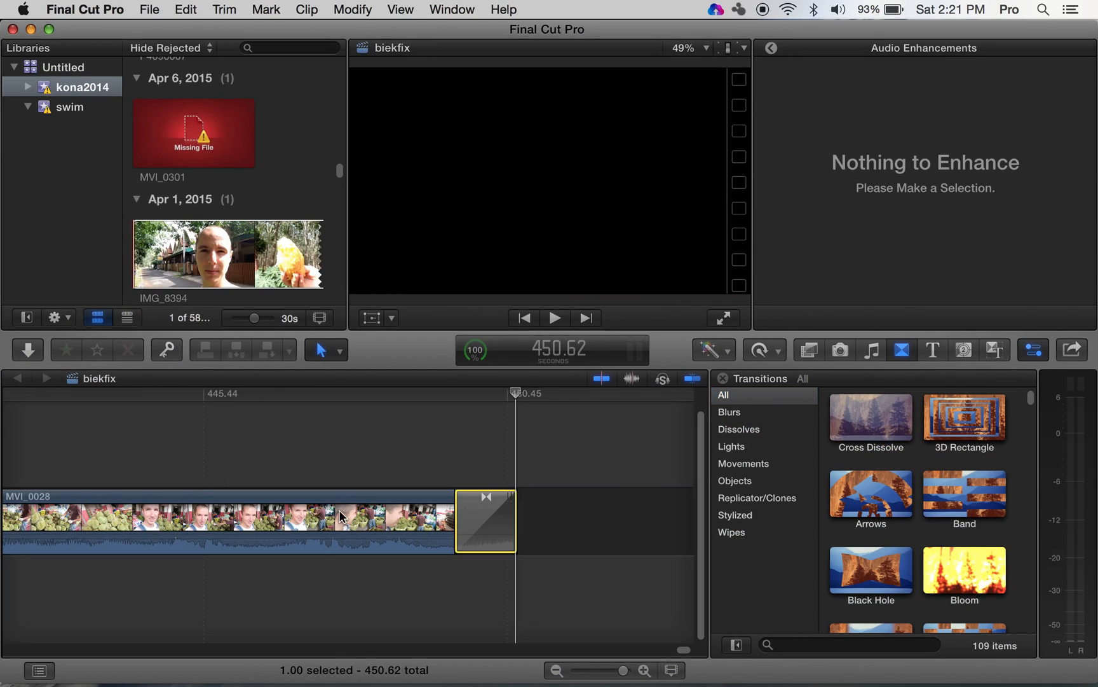
pyautogui.hscroll(-5, 341, 516)
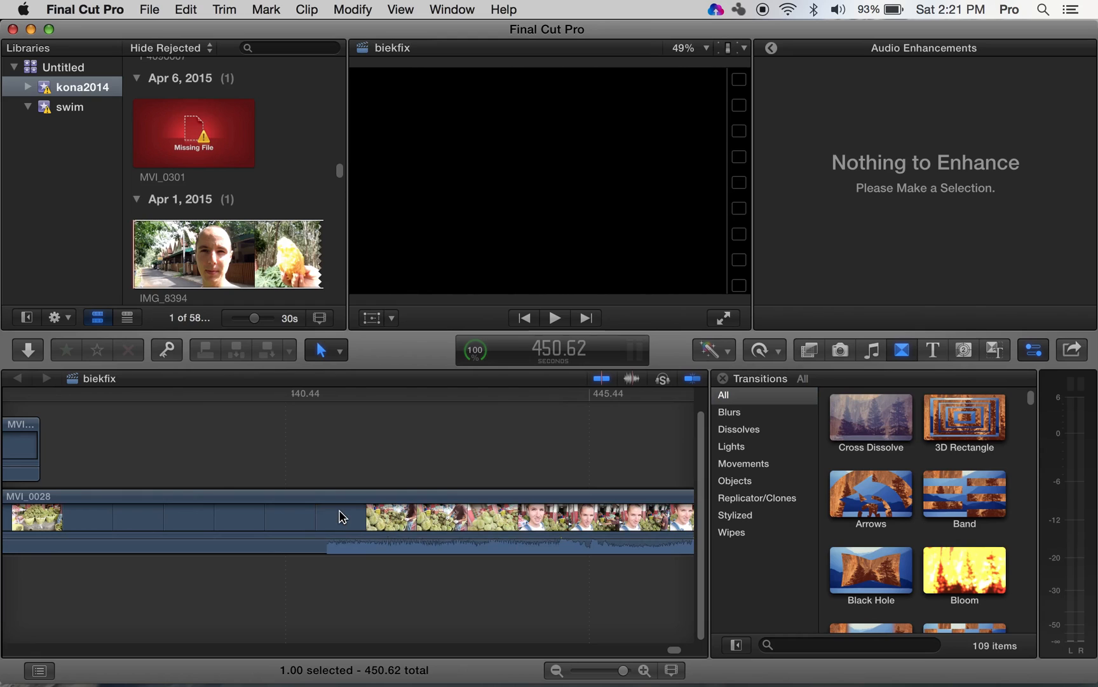
pyautogui.hscroll(-10, 341, 516)
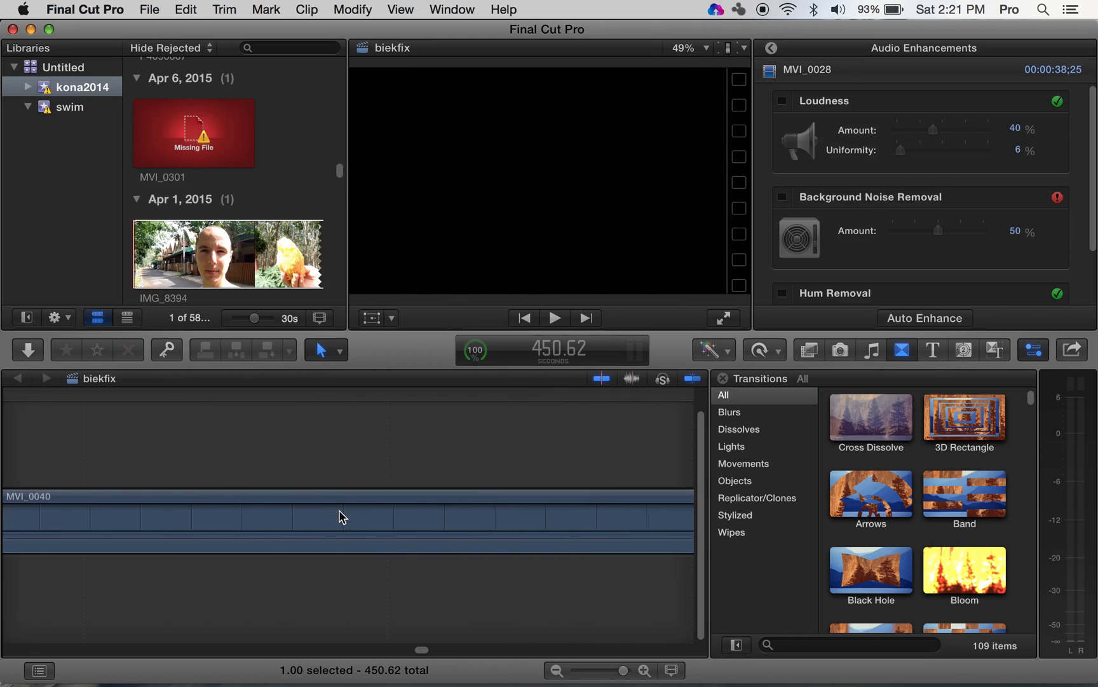
pyautogui.hscroll(-10, 341, 516)
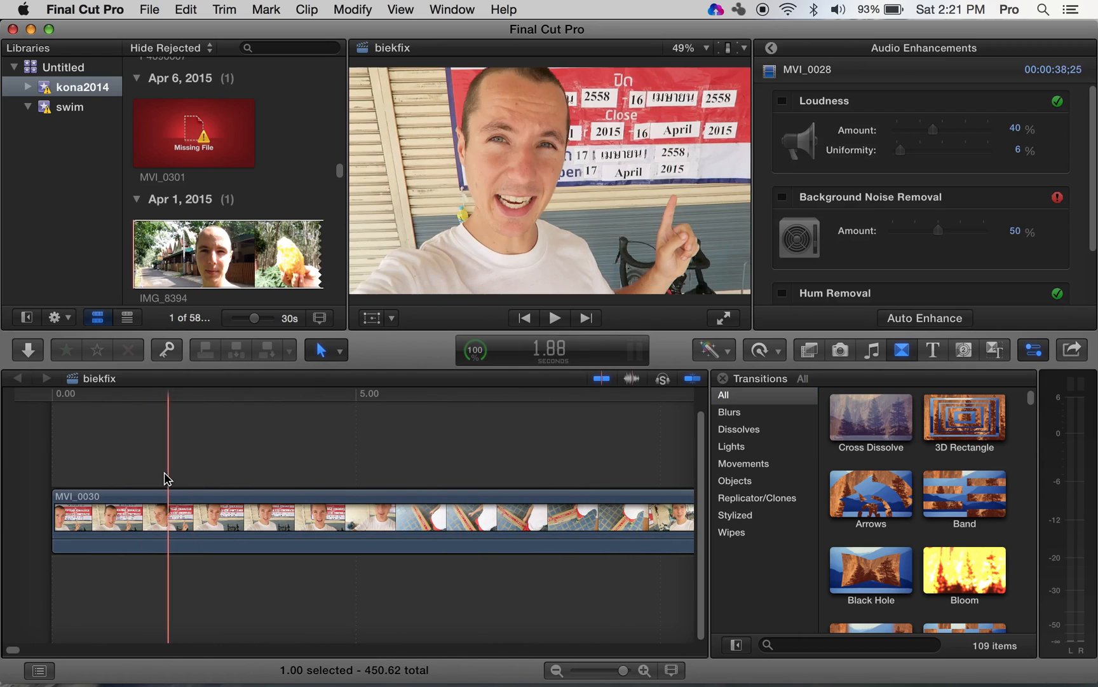
pyautogui.click(96, 498)
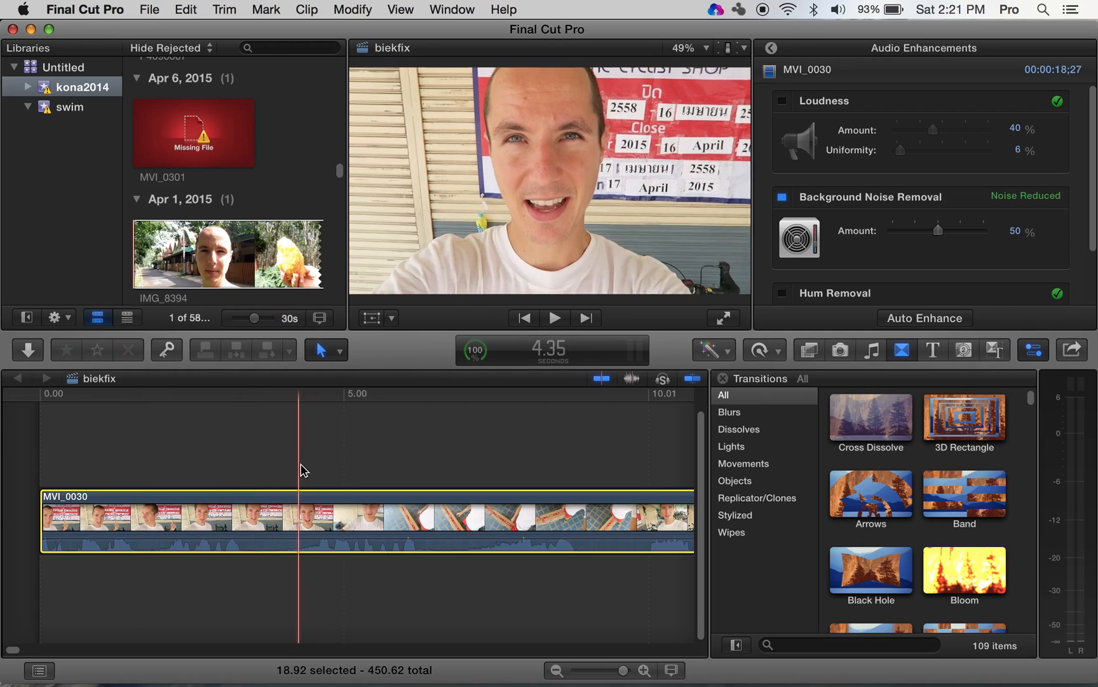
pyautogui.click(166, 457)
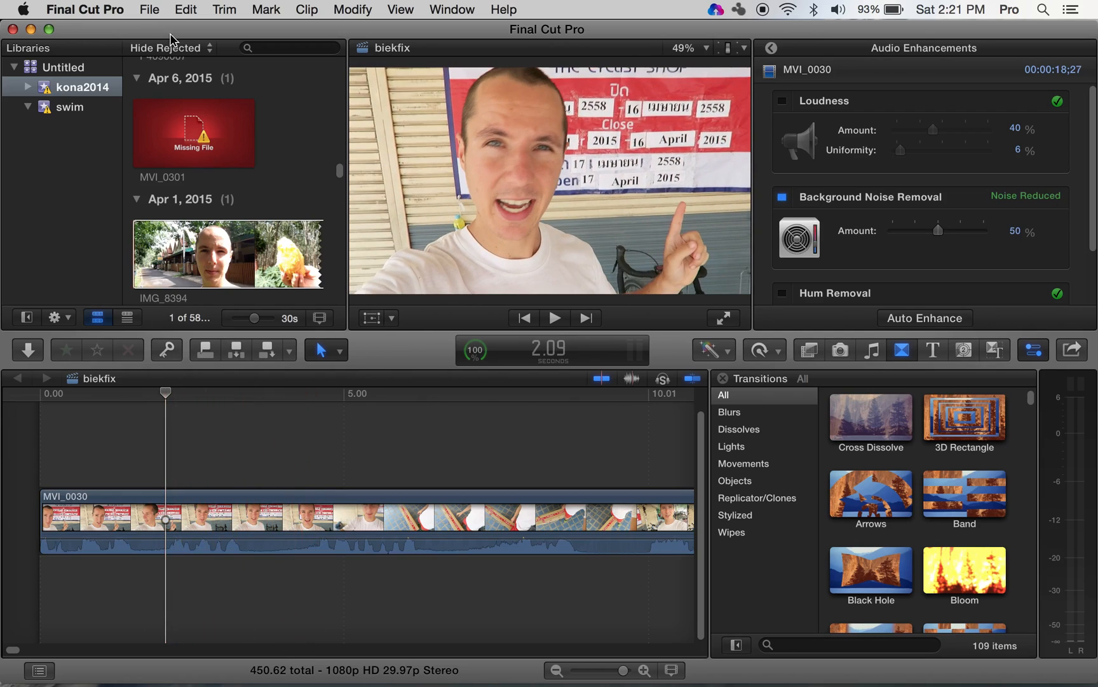
# - Create a new project named YouTube Practice in the kona2014 event
pyautogui.click(149, 10)
pyautogui.moveTo(159, 32)
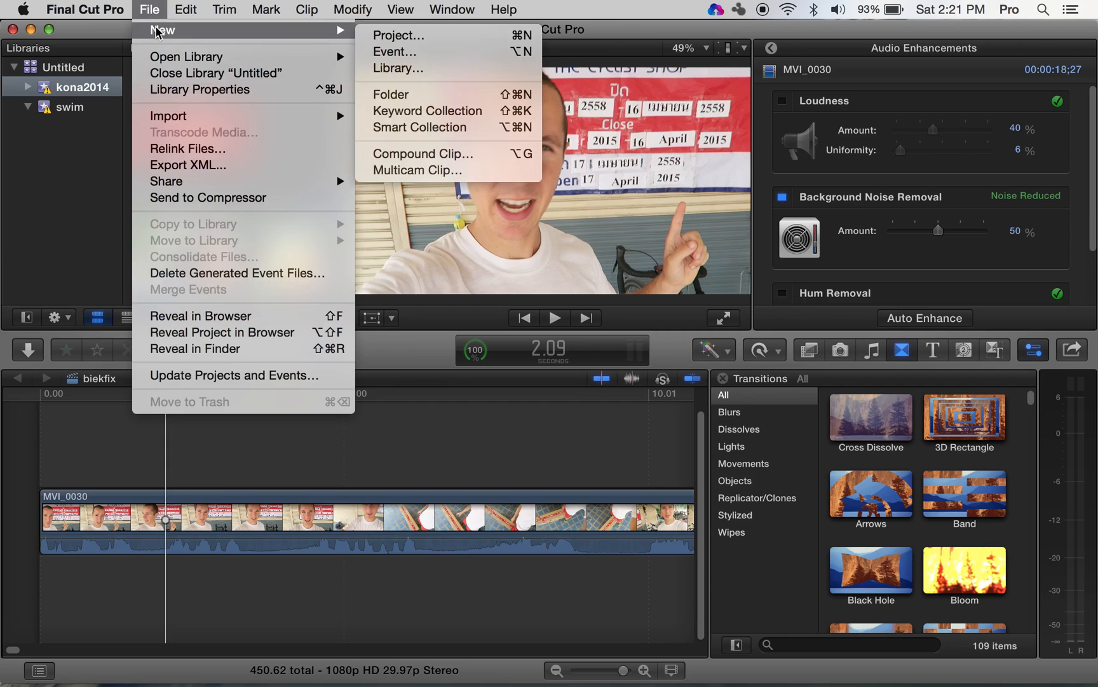
pyautogui.click(385, 36)
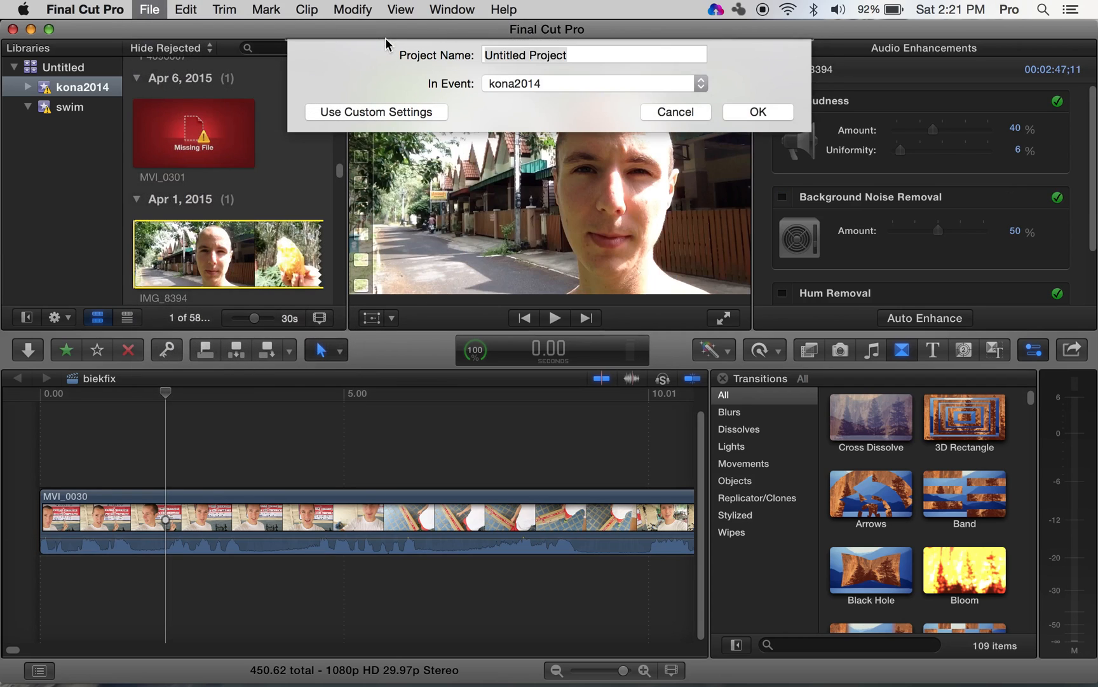
pyautogui.tripleClick(584, 53)
pyautogui.write('YouTube Practice')
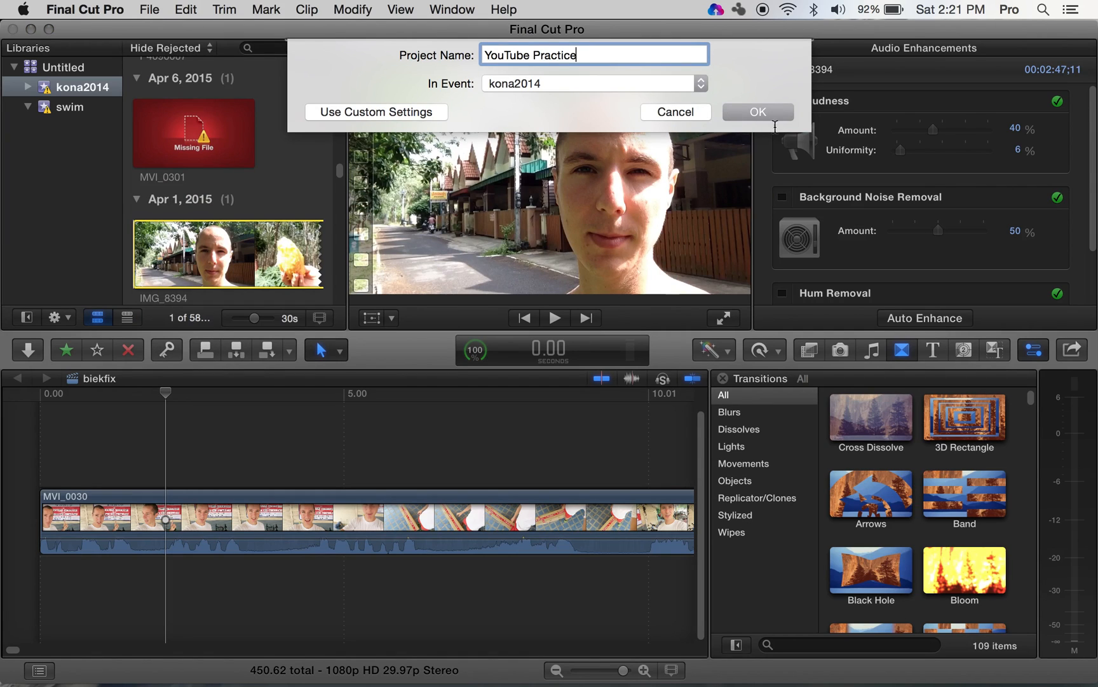
pyautogui.click(766, 113)
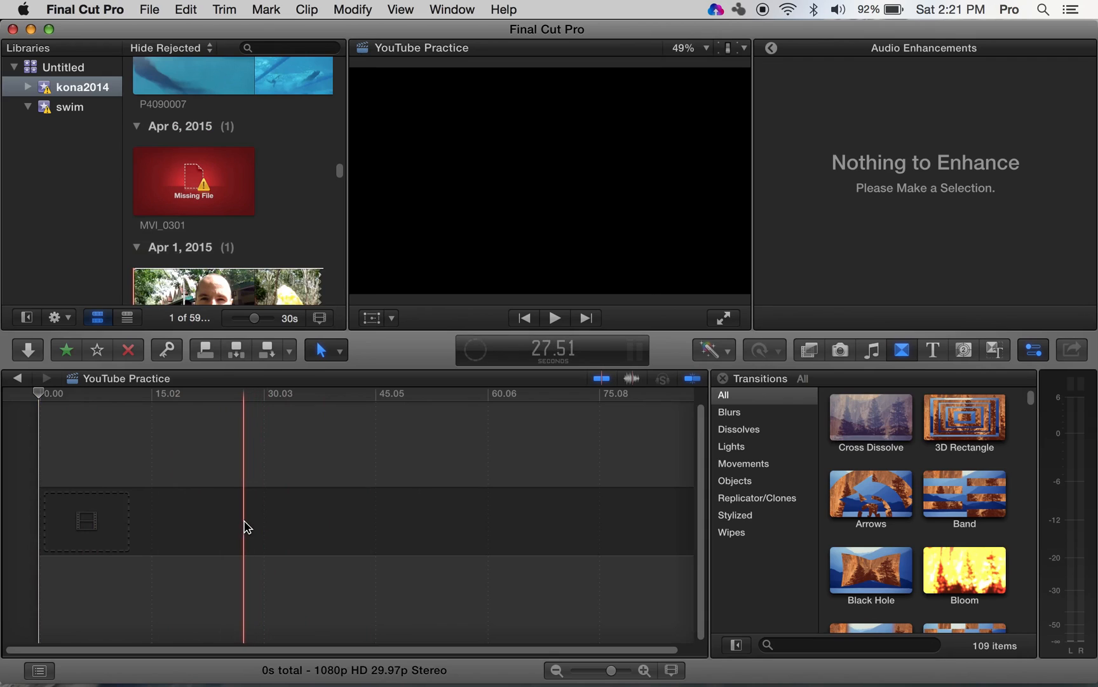
# - Browse the G7X camera's videos in Media Import, preview MVI_0083 and close the import window
pyautogui.click(29, 351)
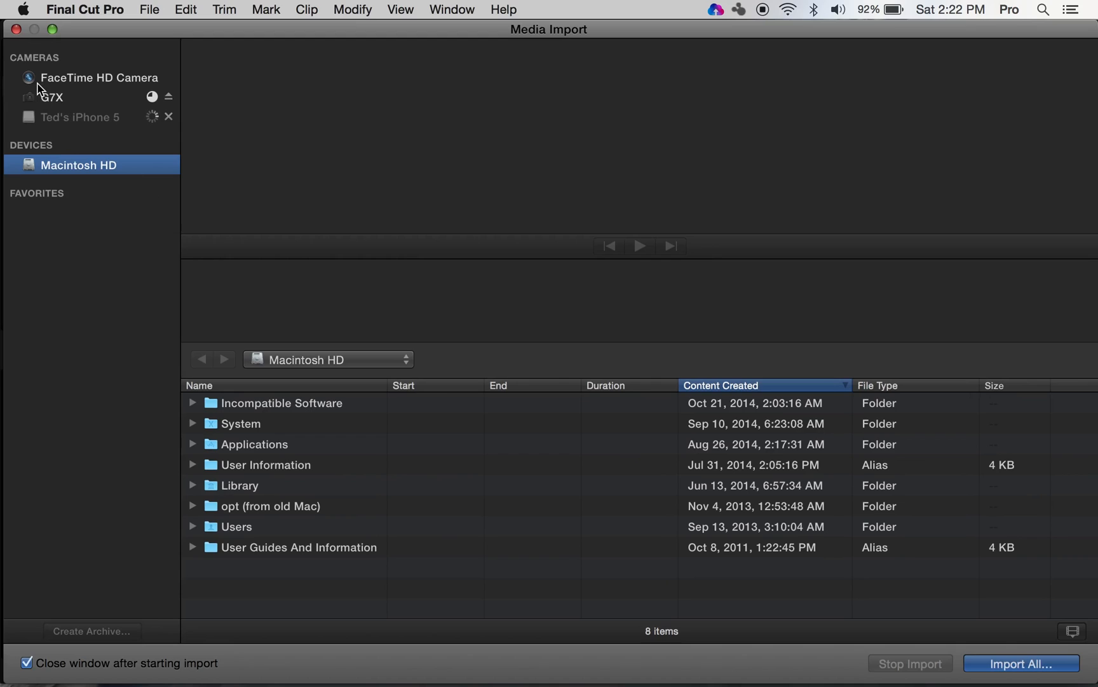
pyautogui.click(57, 100)
pyautogui.click(55, 100)
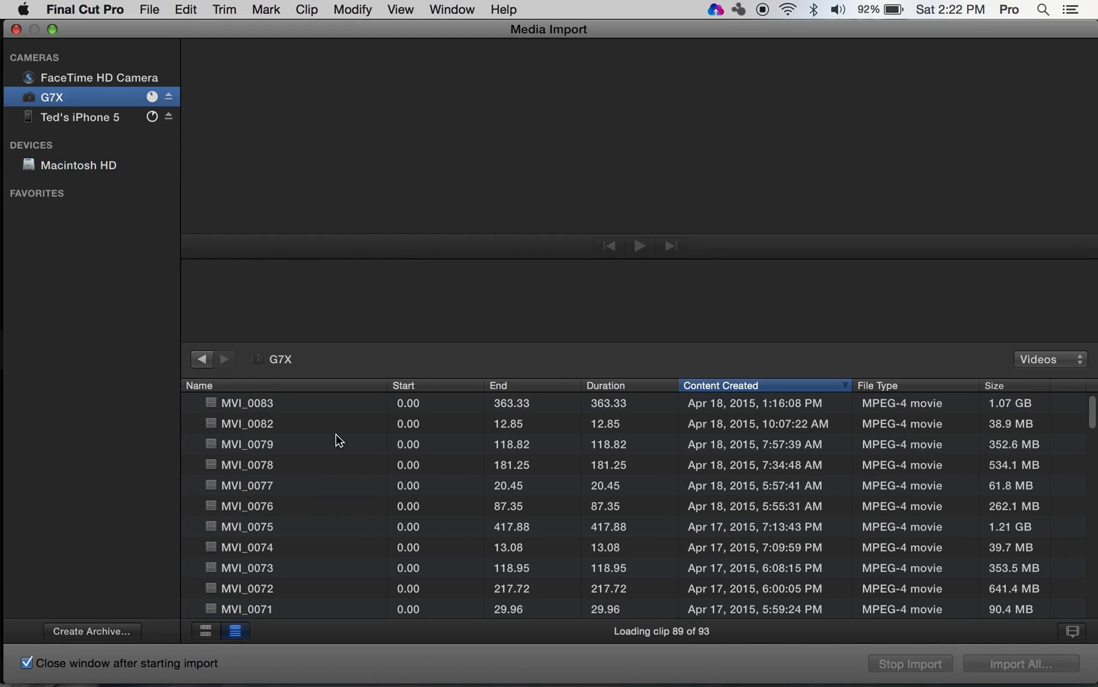
pyautogui.click(540, 410)
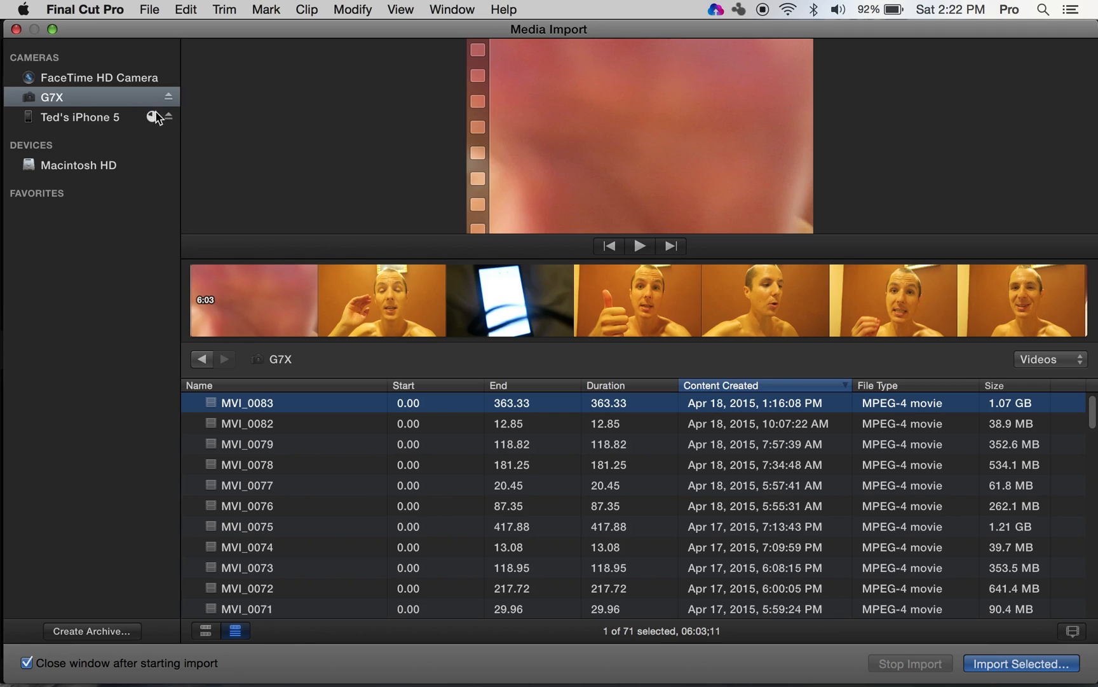
pyautogui.click(15, 30)
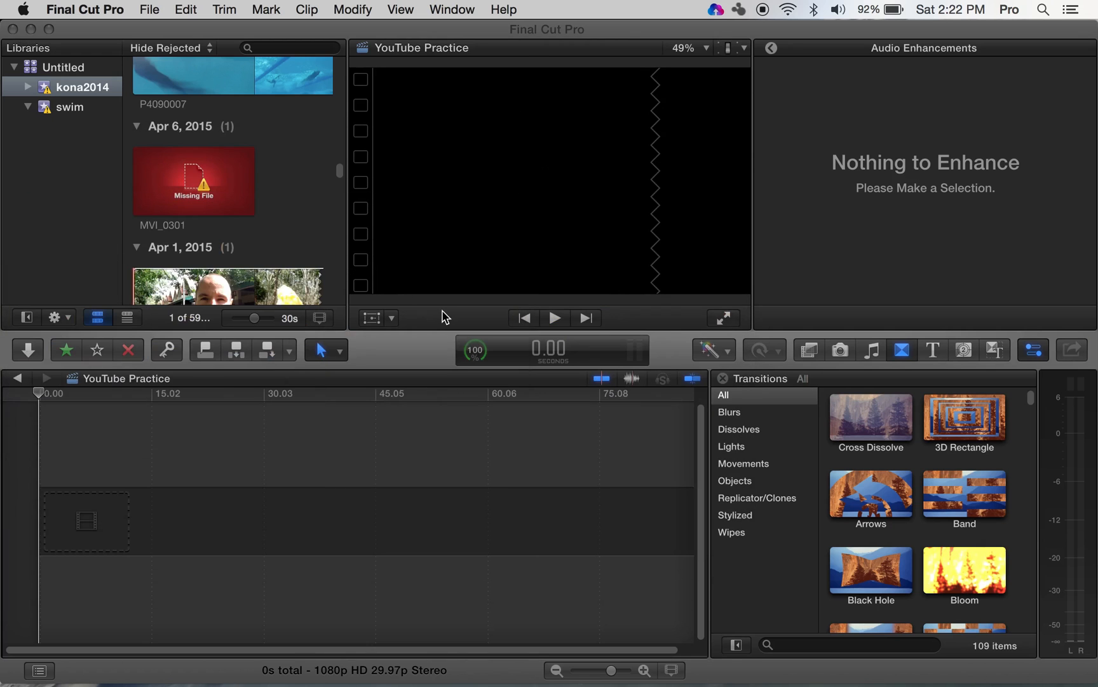
# - Switch to Finder and open the 106___04 folder inside DCIM on the G7X card, shown as icons down to the newest clips
pyautogui.moveTo(366, 636)
pyautogui.click(311, 658)
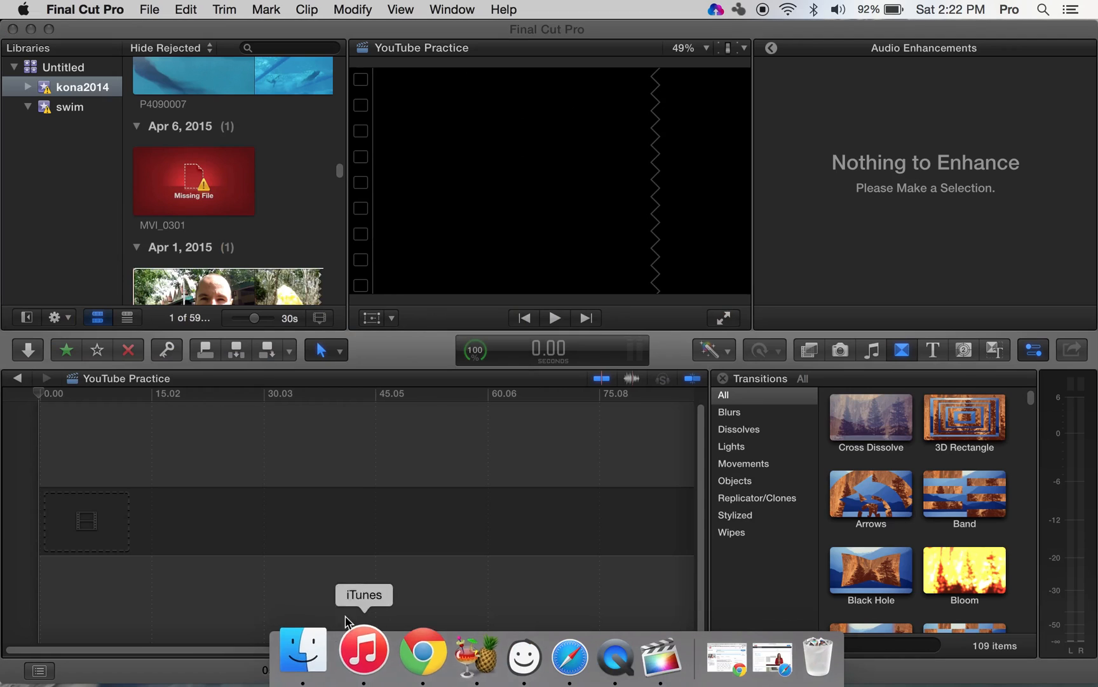
pyautogui.scroll(-3, 279, 381)
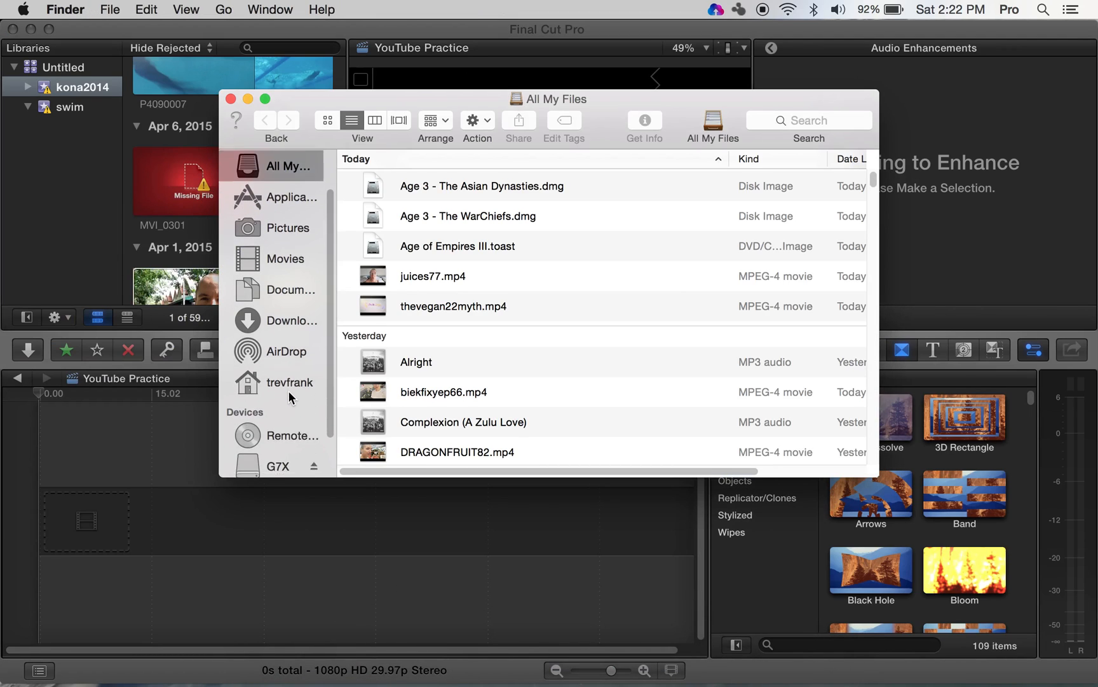
pyautogui.click(278, 426)
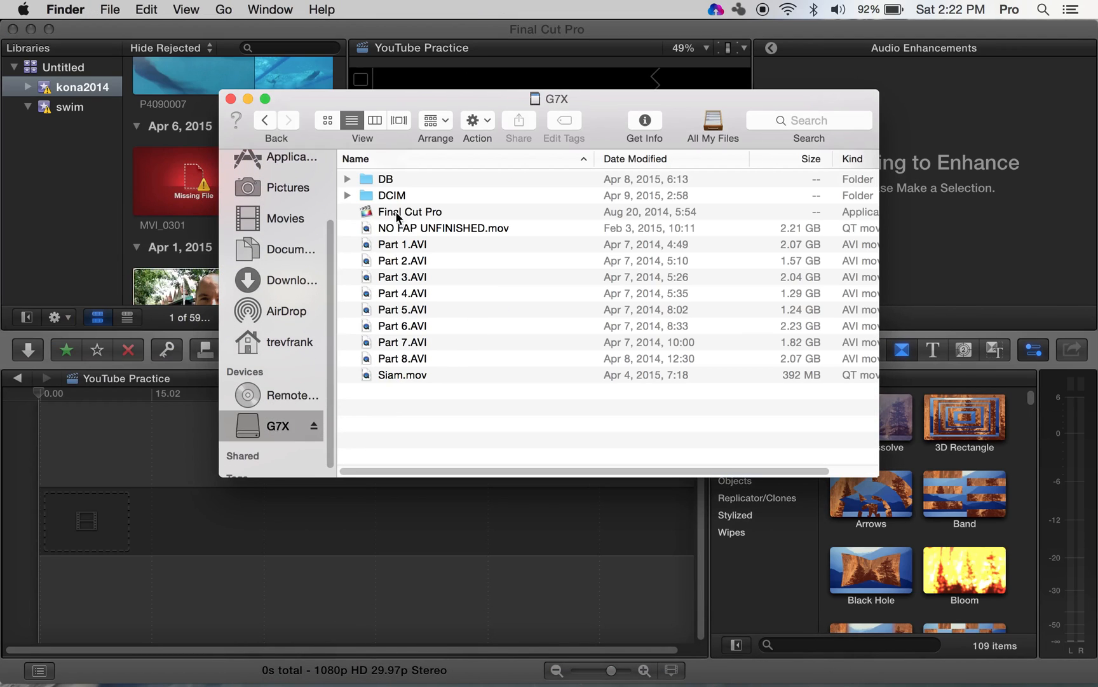
pyautogui.doubleClick(385, 197)
pyautogui.doubleClick(400, 197)
pyautogui.click(327, 120)
pyautogui.scroll(-10, 418, 271)
pyautogui.scroll(-15, 418, 268)
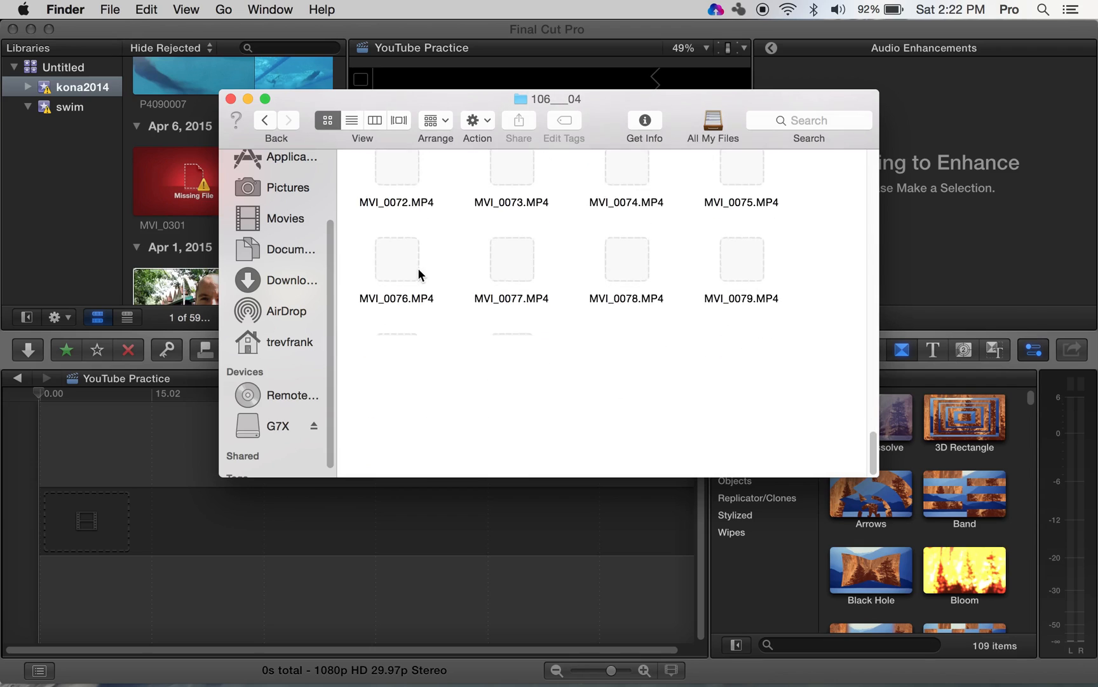
# - Add MVI_0083.MP4 from the Finder folder to the start of the YouTube Practice timeline and return to Final Cut Pro
pyautogui.click(497, 448)
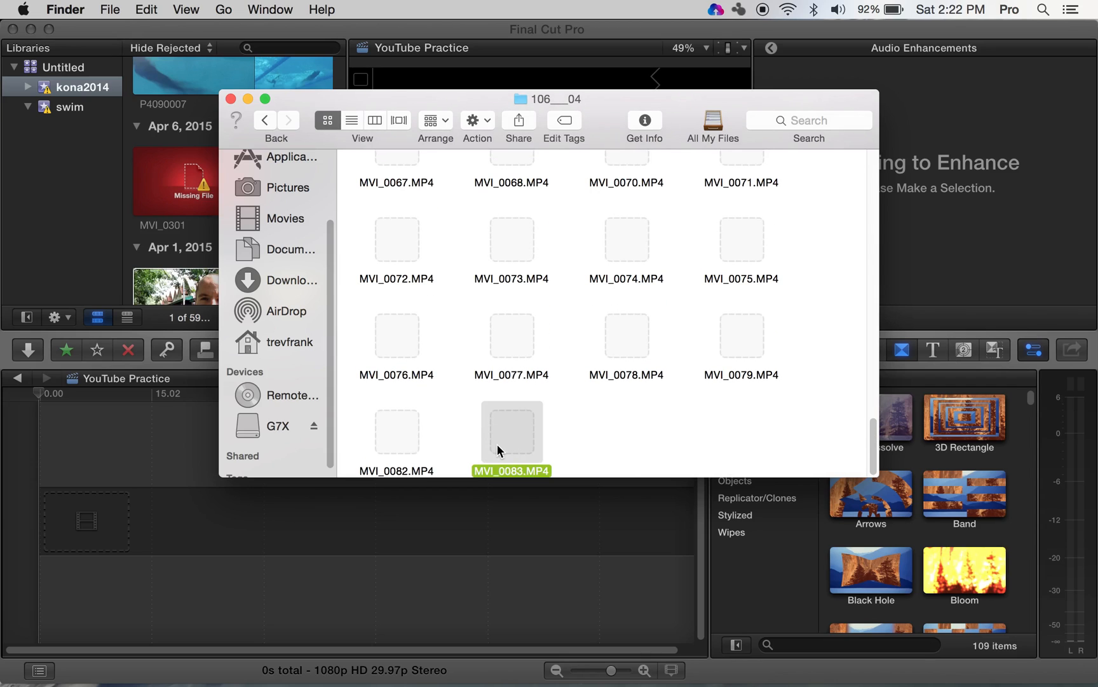
pyautogui.moveTo(511, 448); pyautogui.dragTo(79, 523)
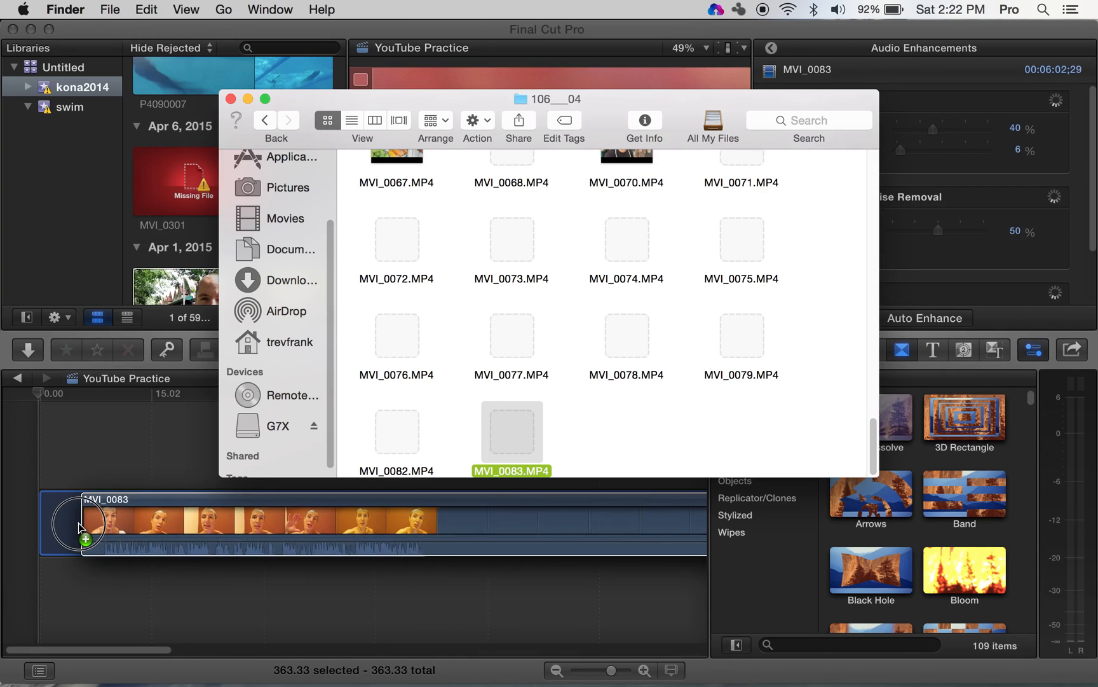
pyautogui.click(45, 474)
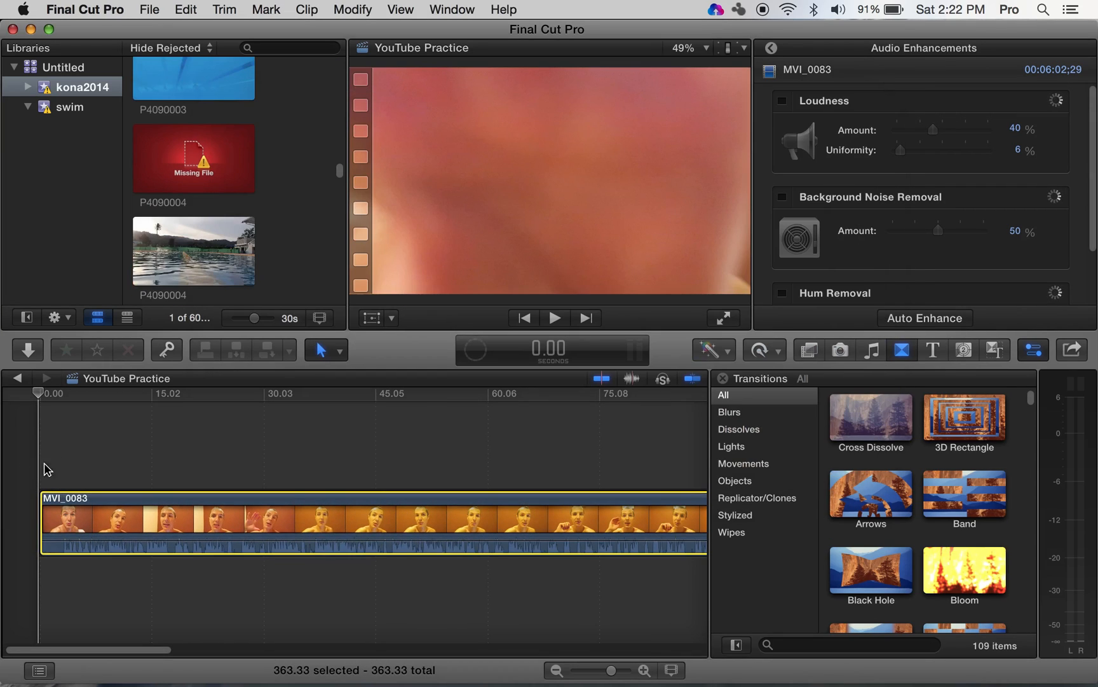
# - Play the first seconds of MVI_0083, stop, and return the playhead to the start of the timeline
pyautogui.press('space')
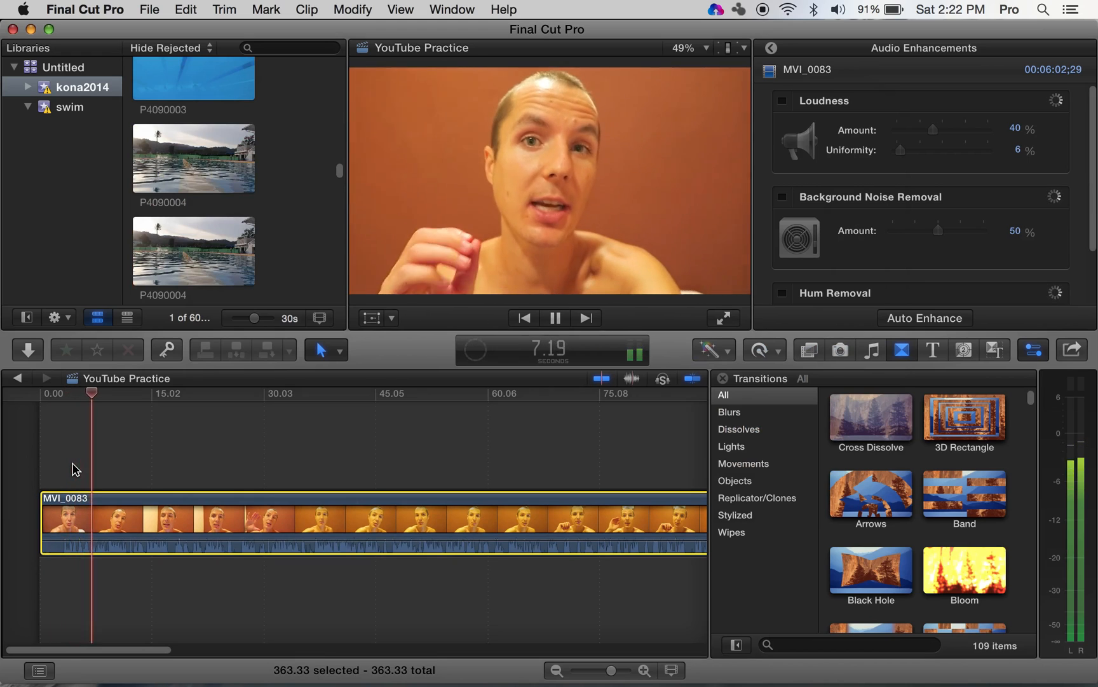
pyautogui.press('space')
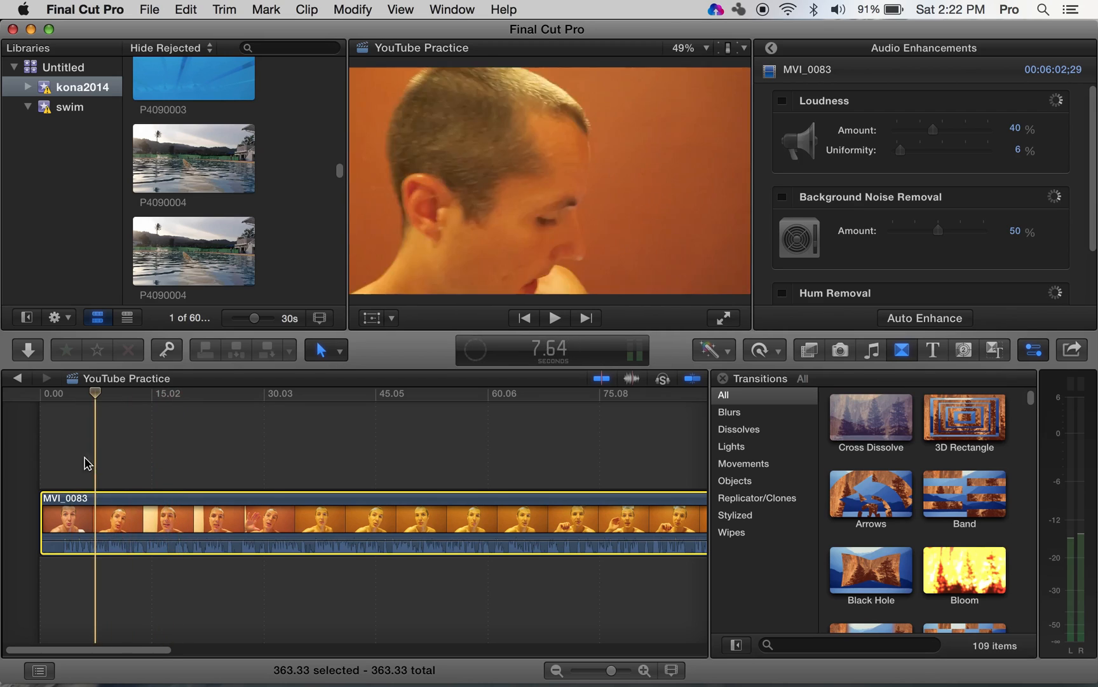
pyautogui.click(44, 464)
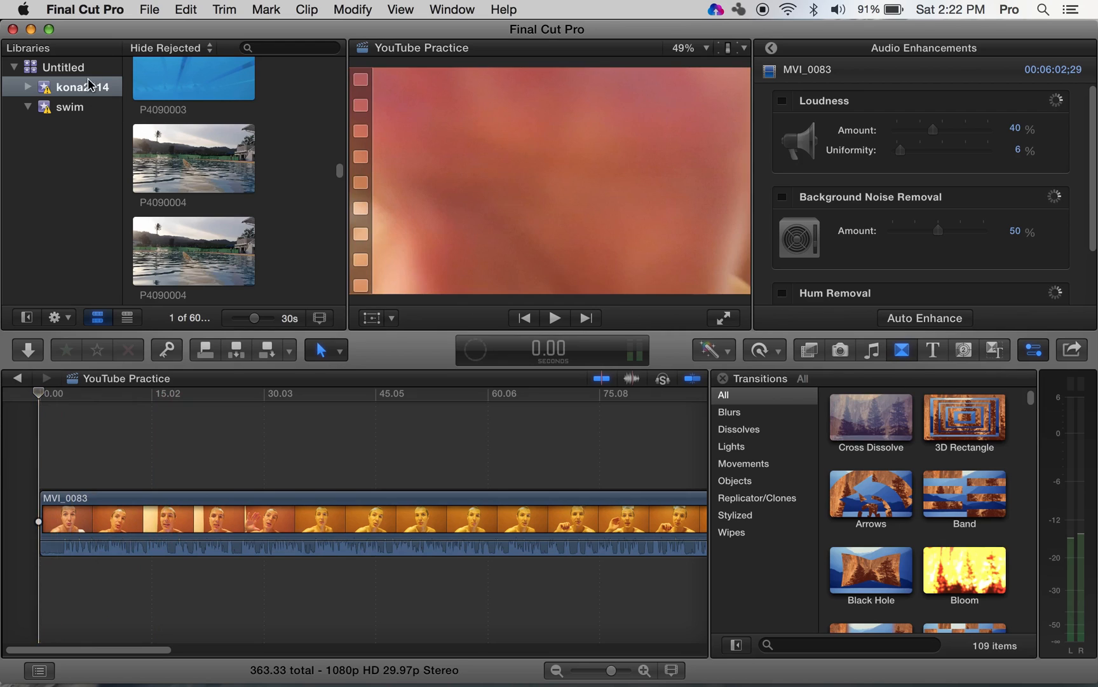
# - Insert intro.mov from the desktop before MVI_0083 on the timeline, moving the editor window aside and back
pyautogui.moveTo(85, 35); pyautogui.dragTo(238, 32)
pyautogui.moveTo(54, 77); pyautogui.dragTo(181, 530)
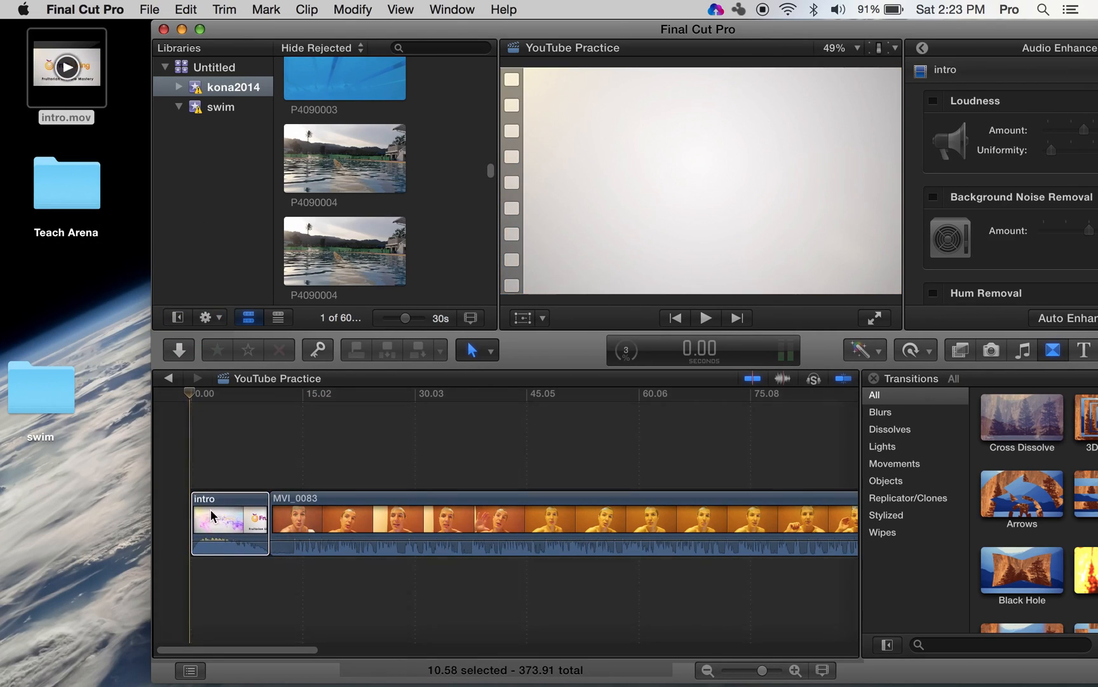
pyautogui.moveTo(321, 29); pyautogui.dragTo(176, 29)
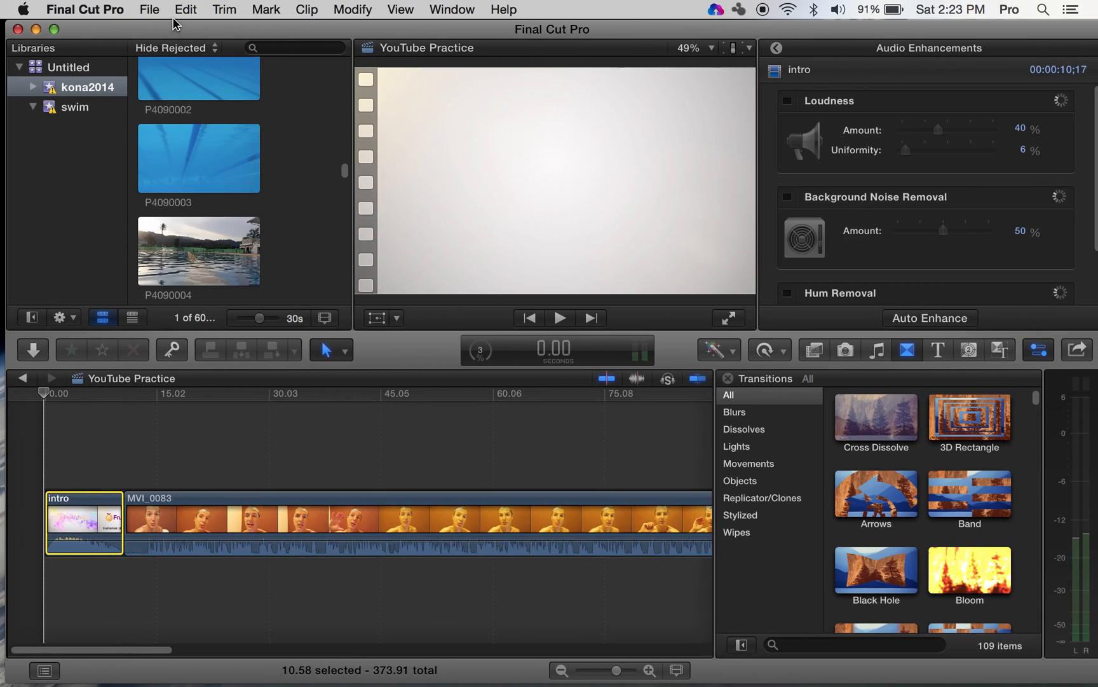
# - Magnify the timeline around the start of MVI_0083 and play the clip's opening with the Select tool active
pyautogui.click(144, 551)
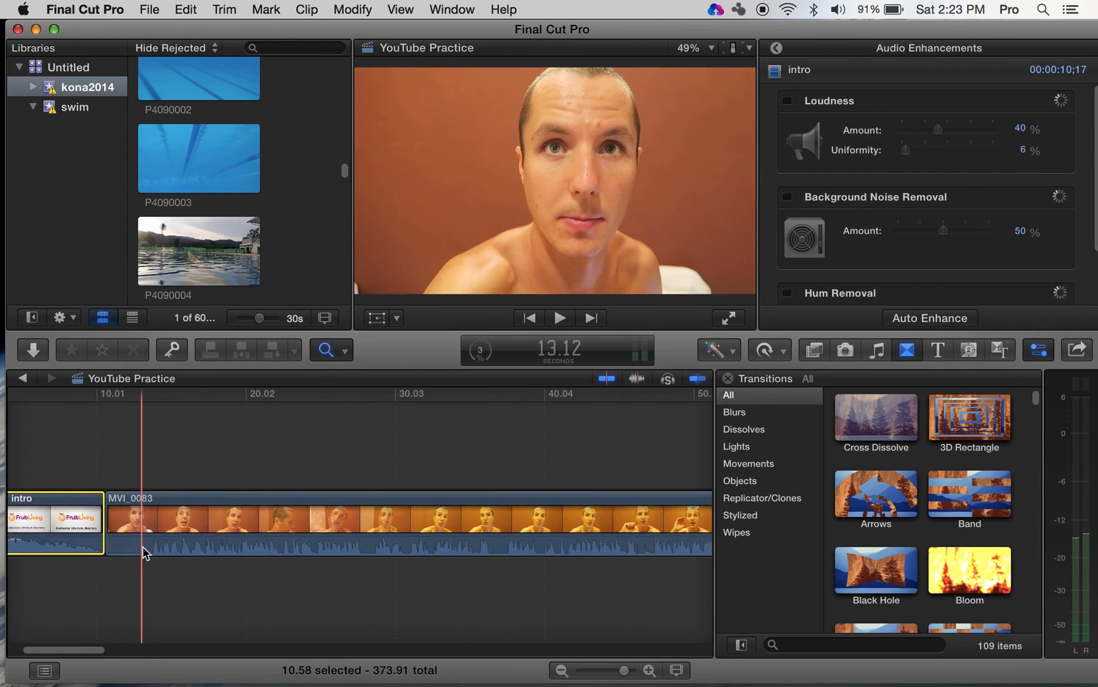
pyautogui.click(143, 551)
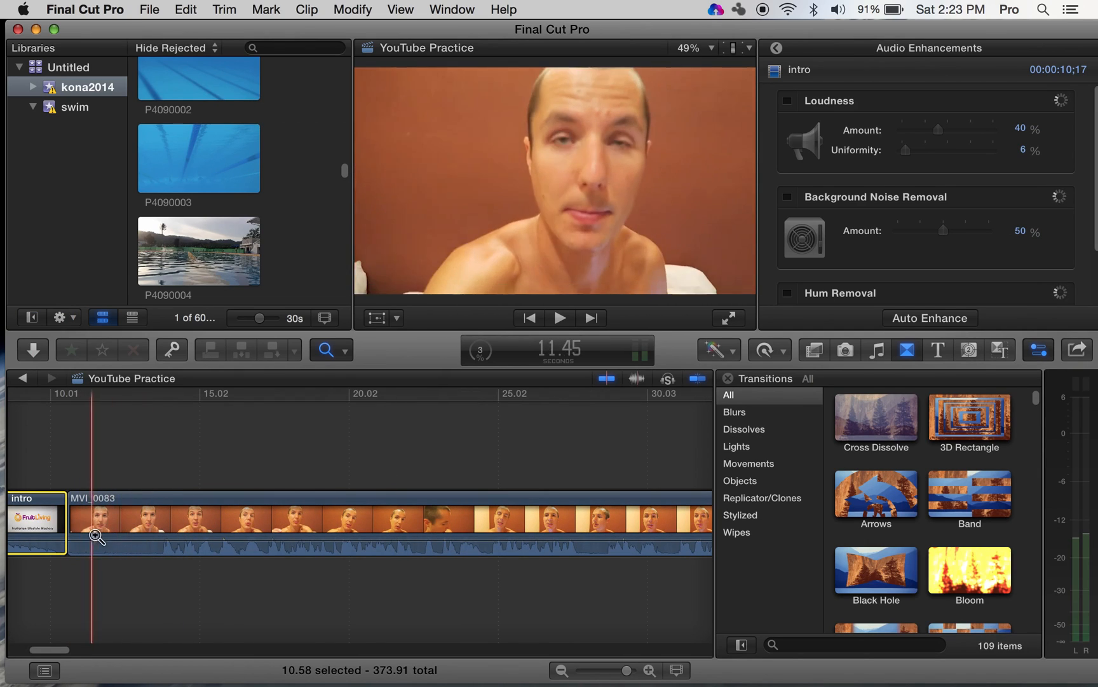
pyautogui.press('a')
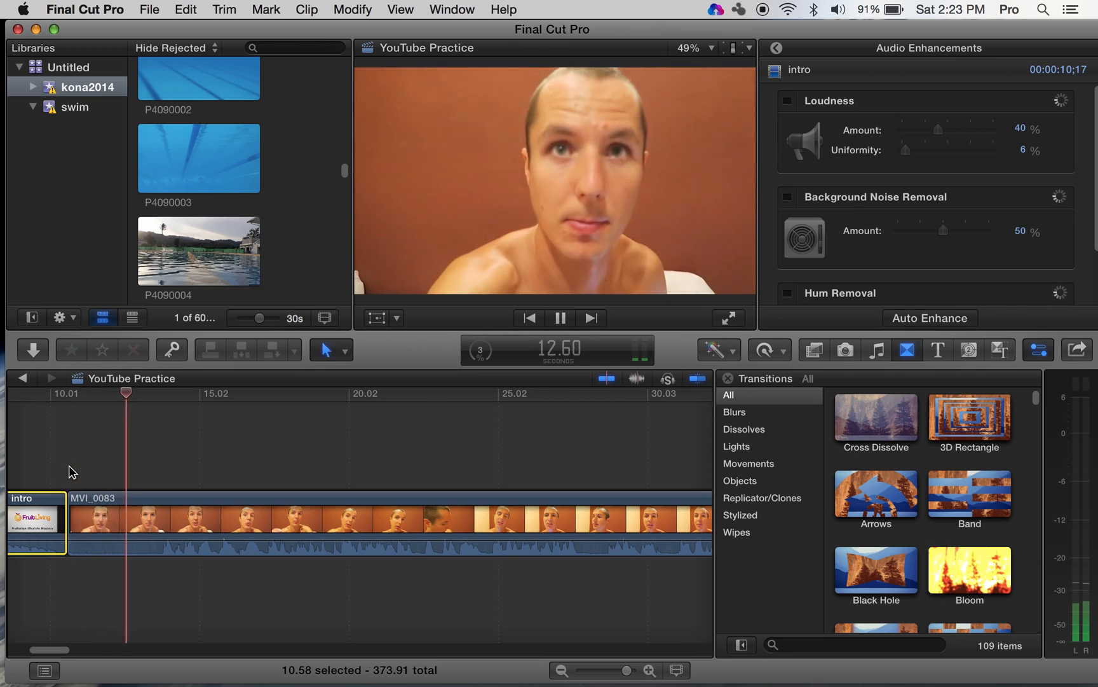
pyautogui.press('space')
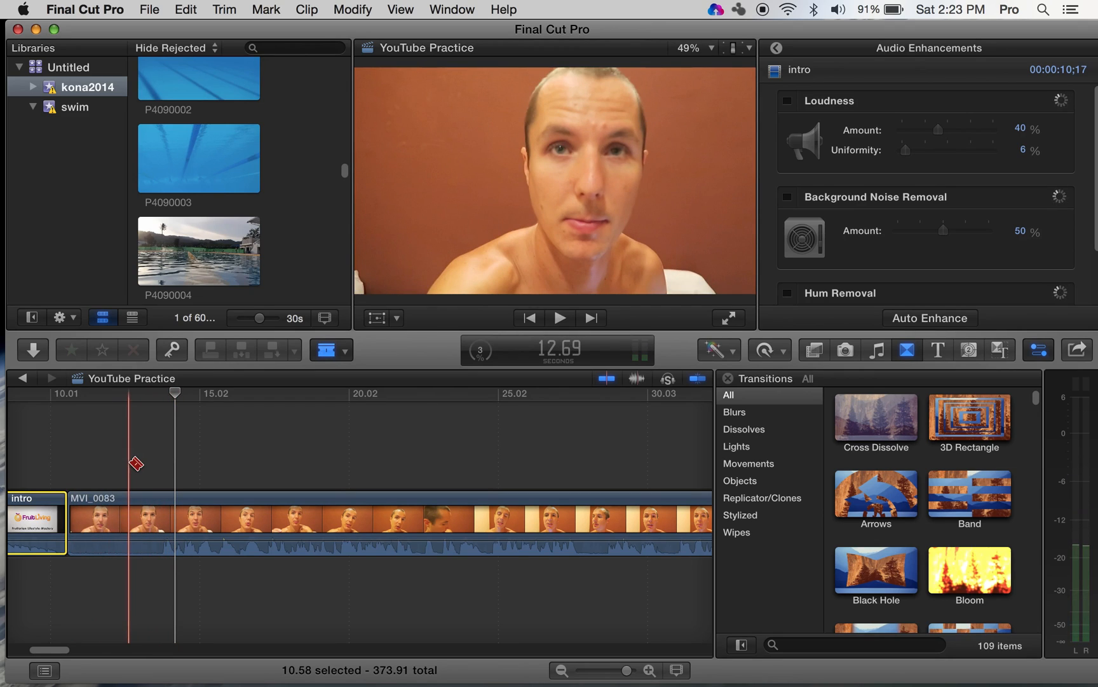
# - Activate the Select tool and select the MVI_0083 clip on the timeline
pyautogui.click(339, 350)
pyautogui.click(357, 378)
pyautogui.click(351, 352)
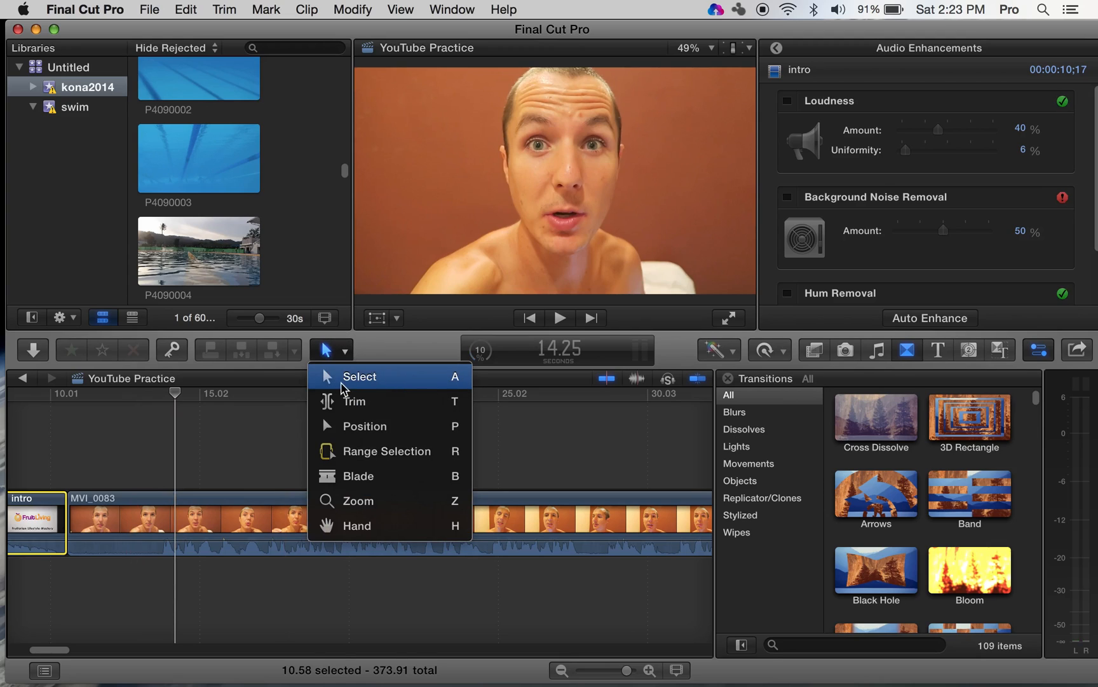
pyautogui.click(360, 378)
pyautogui.click(192, 538)
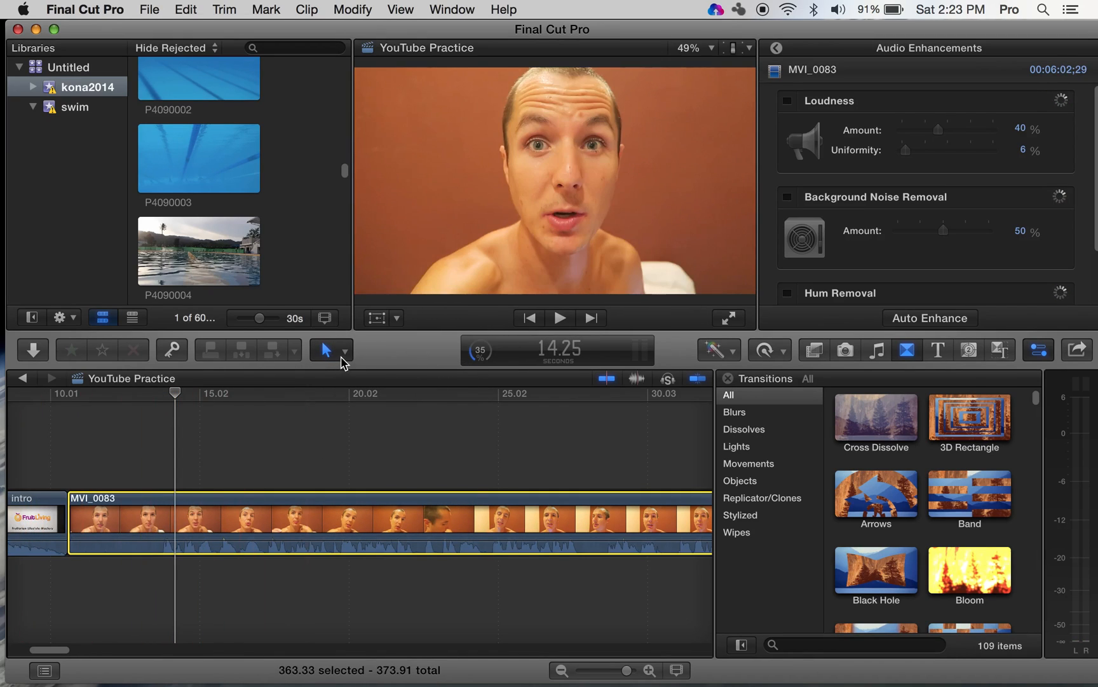
# - Blade MVI_0083 about 3.10 seconds into the clip and delete the opening piece before the cut
pyautogui.click(343, 352)
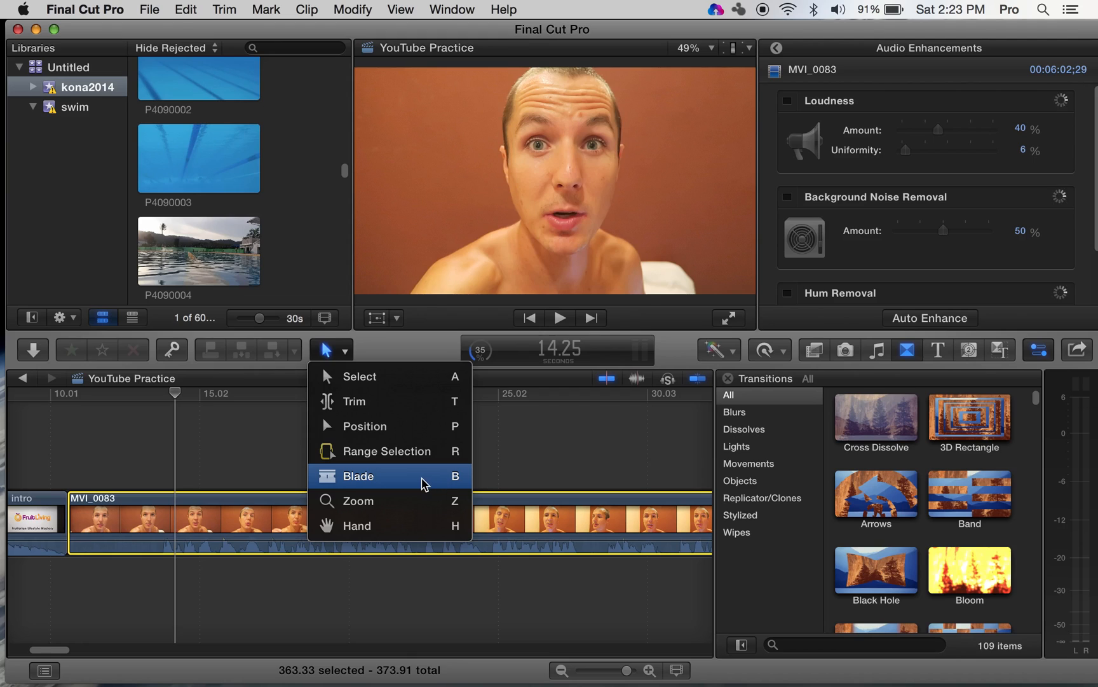
pyautogui.click(399, 485)
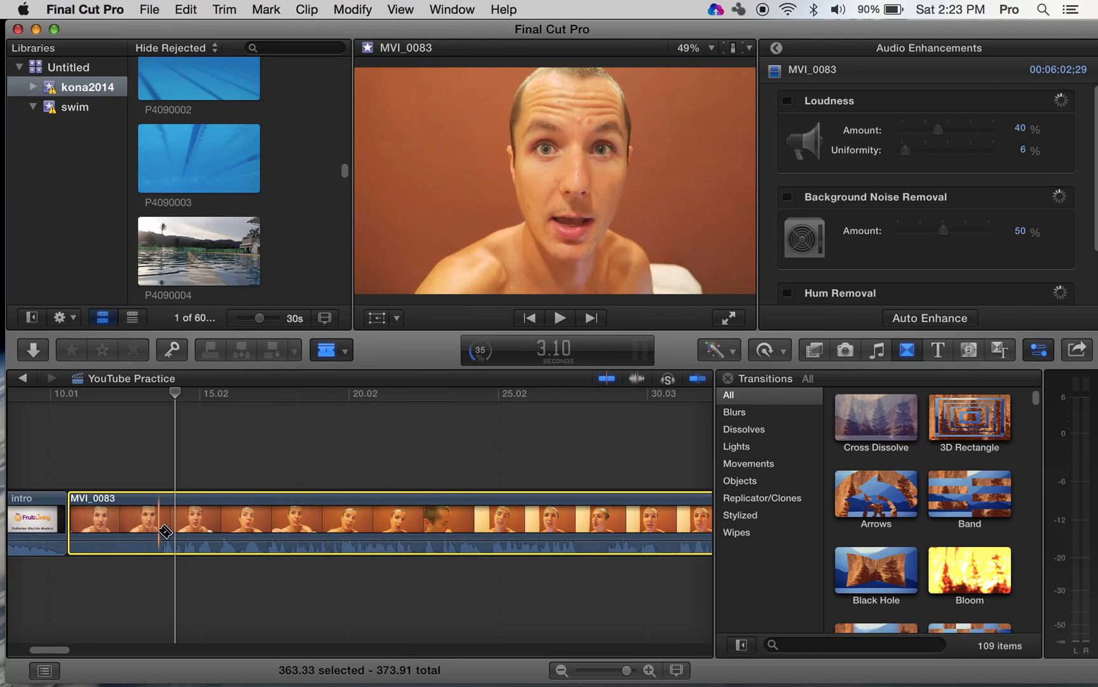
pyautogui.click(159, 534)
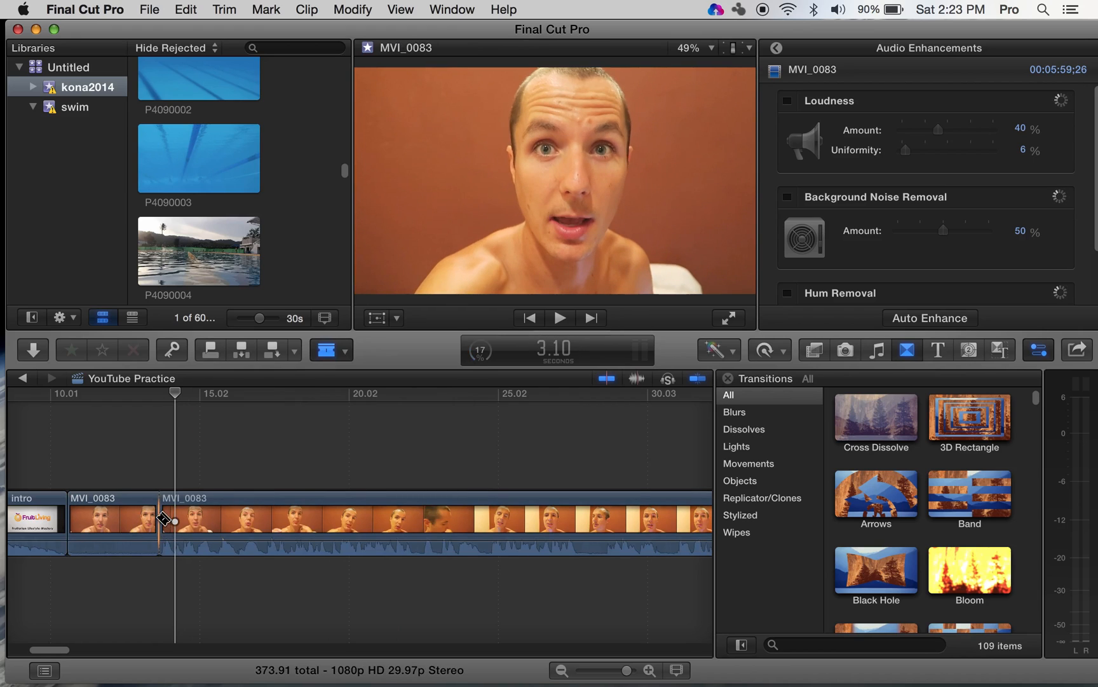
pyautogui.press('a')
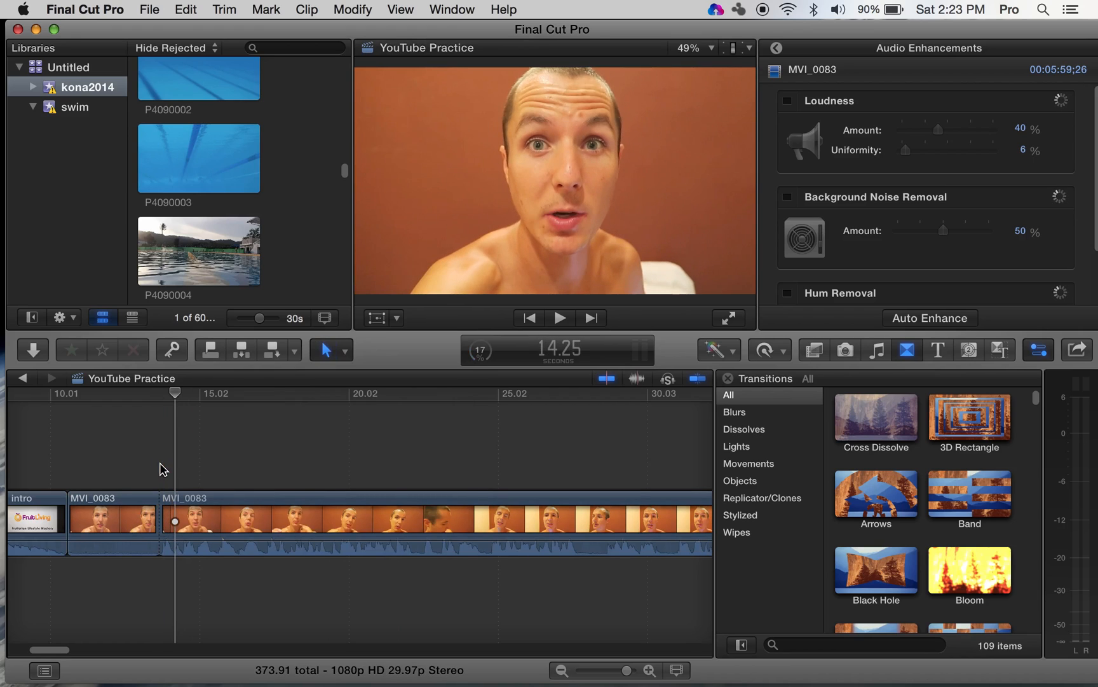
pyautogui.click(122, 523)
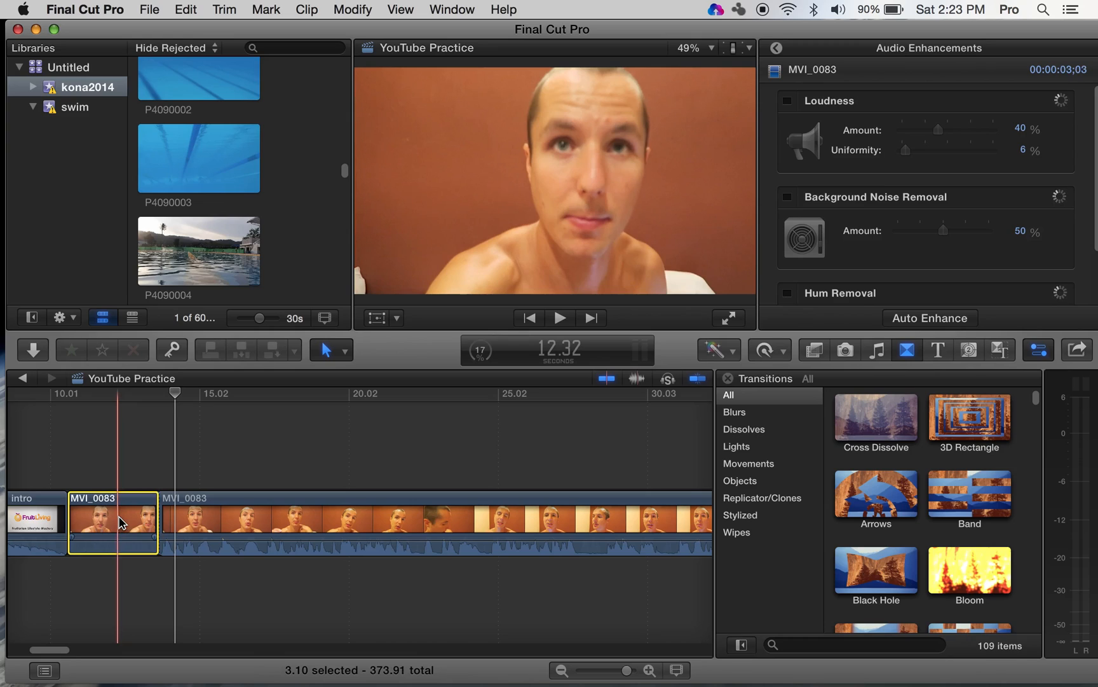
pyautogui.press('Delete')
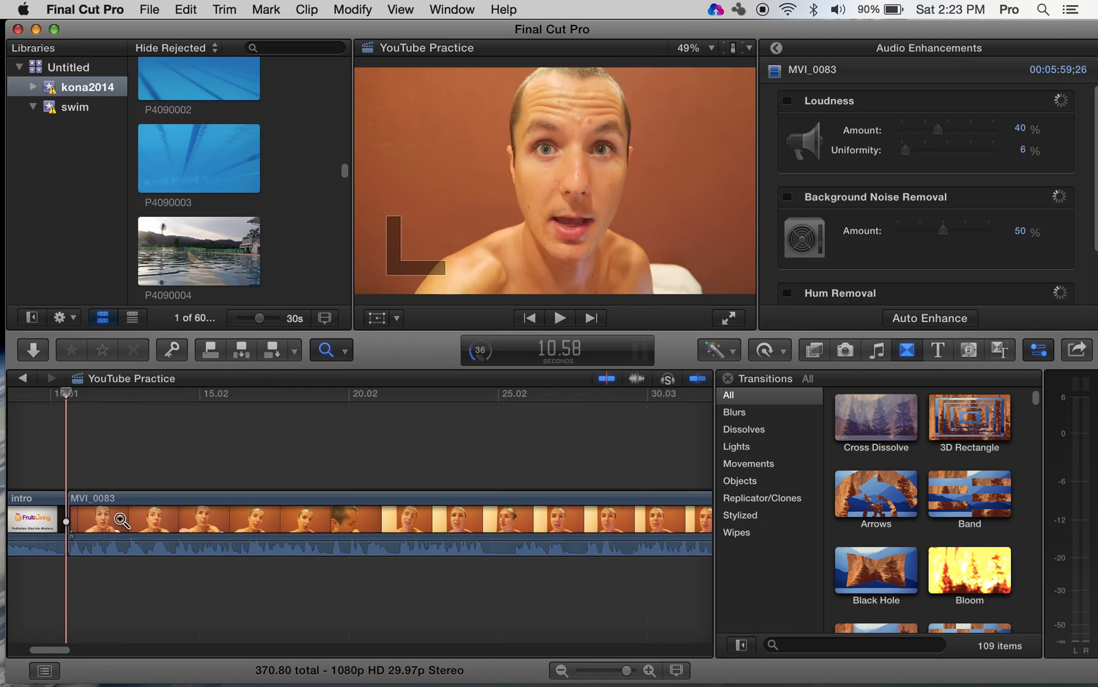
# - Blade MVI_0083 twice between about 19.1 and 19.4 seconds on the timeline and delete the 0.37-second piece between the cuts
pyautogui.click(120, 519)
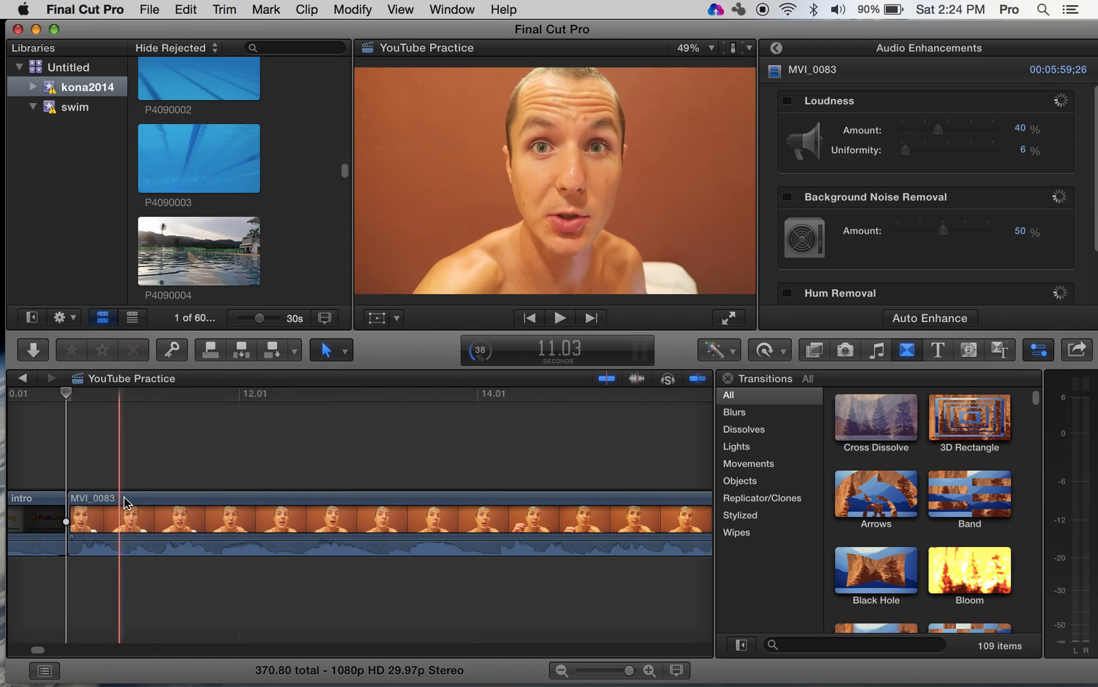
pyautogui.press('b')
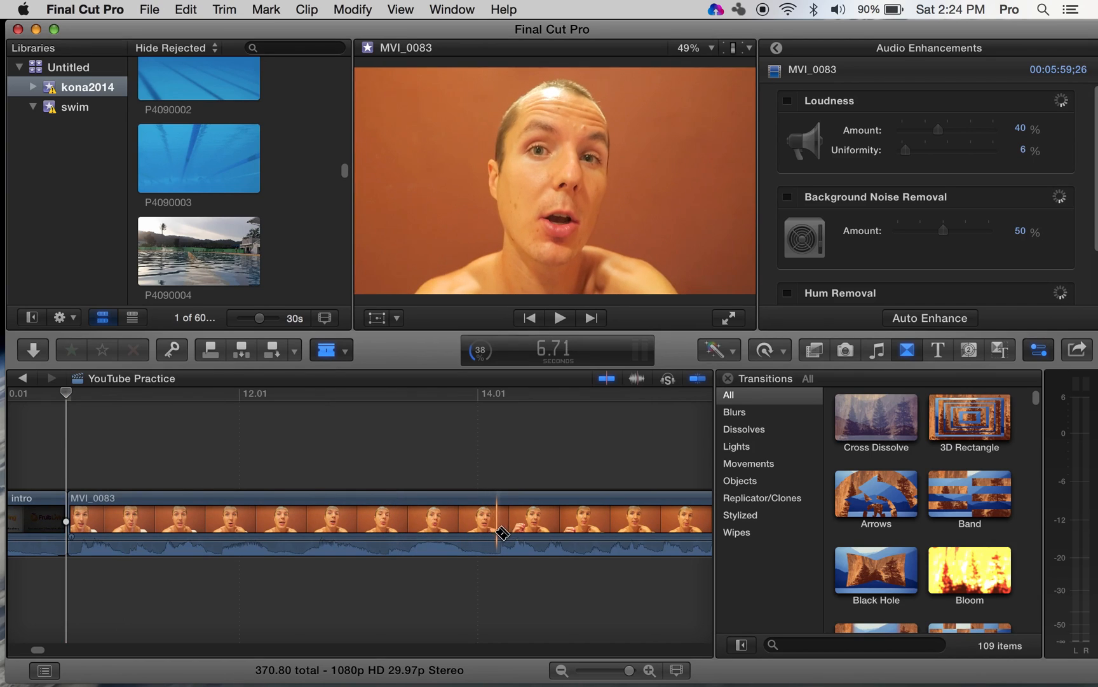
pyautogui.hscroll(5, 458, 522)
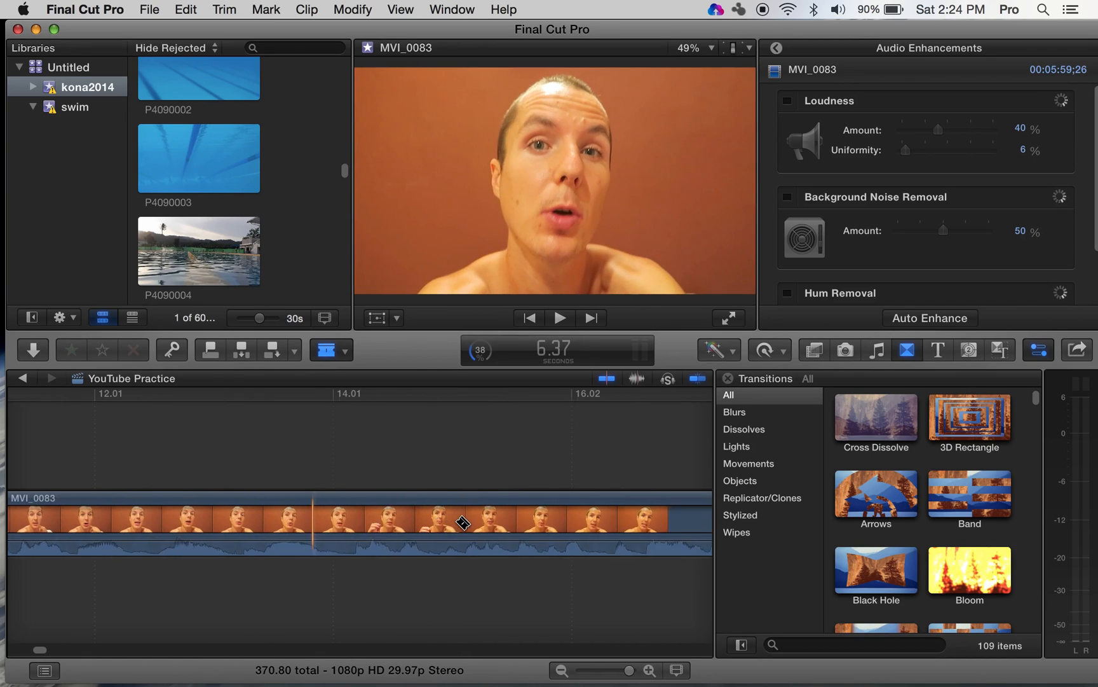
pyautogui.hscroll(6, 463, 523)
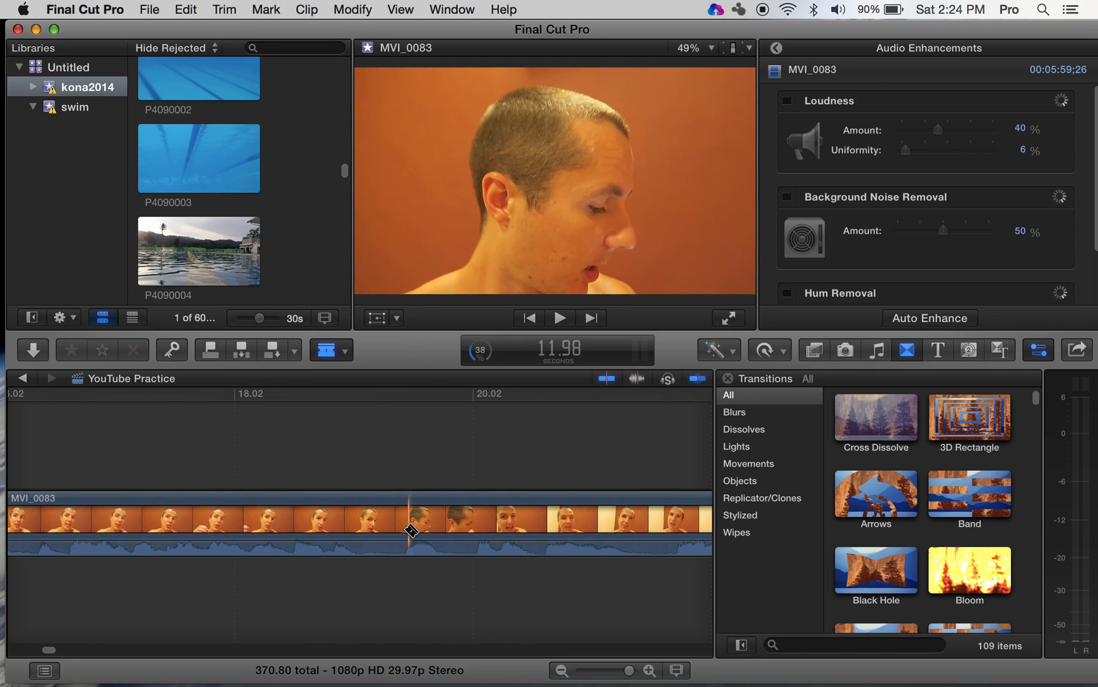
pyautogui.click(401, 530)
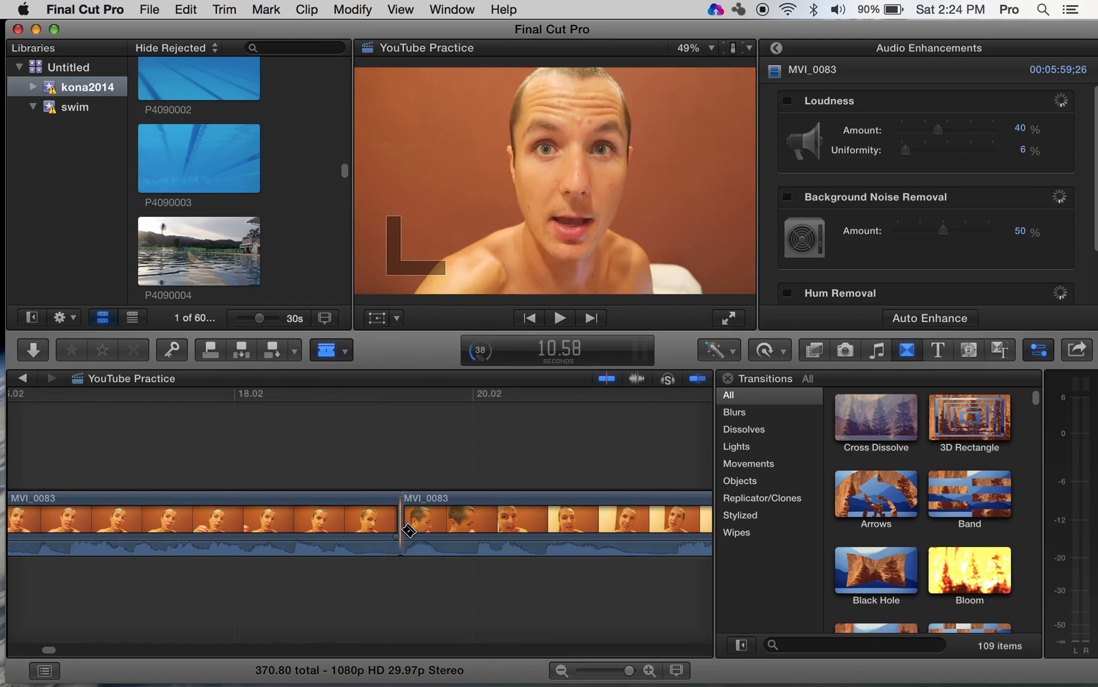
pyautogui.click(360, 530)
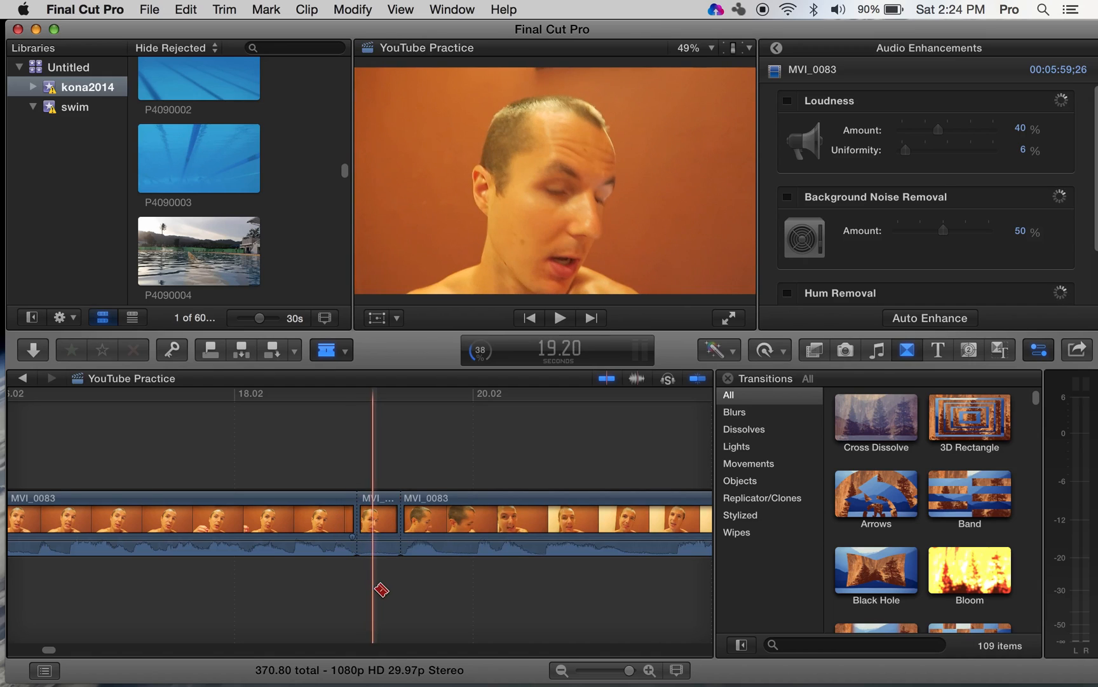
pyautogui.press('a')
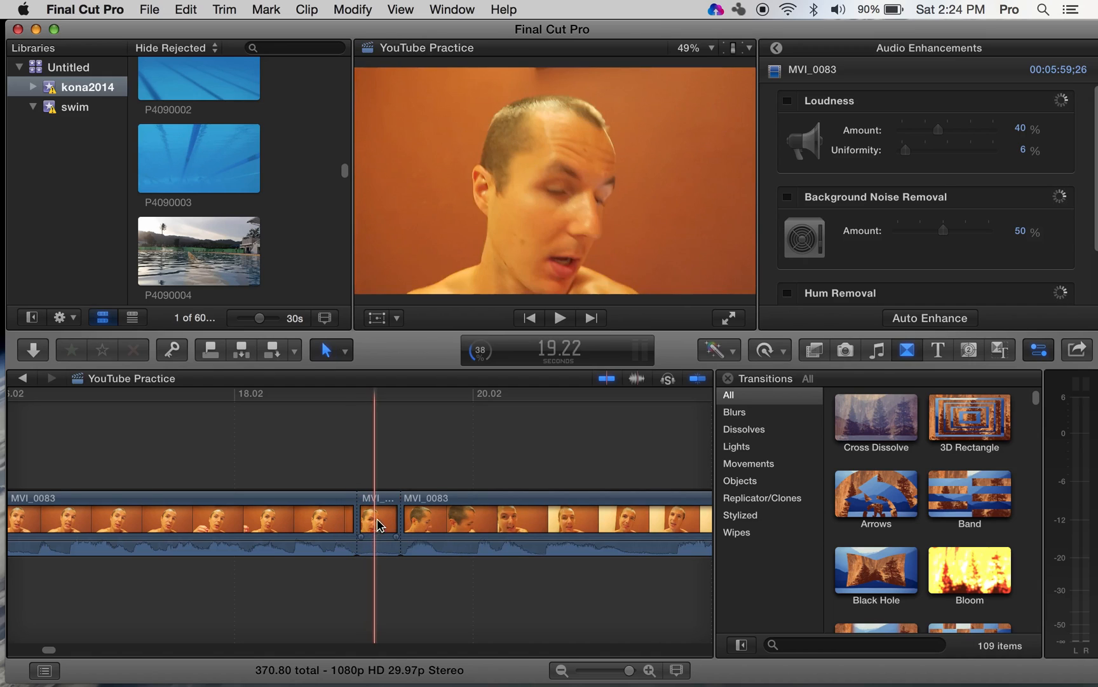
pyautogui.click(377, 515)
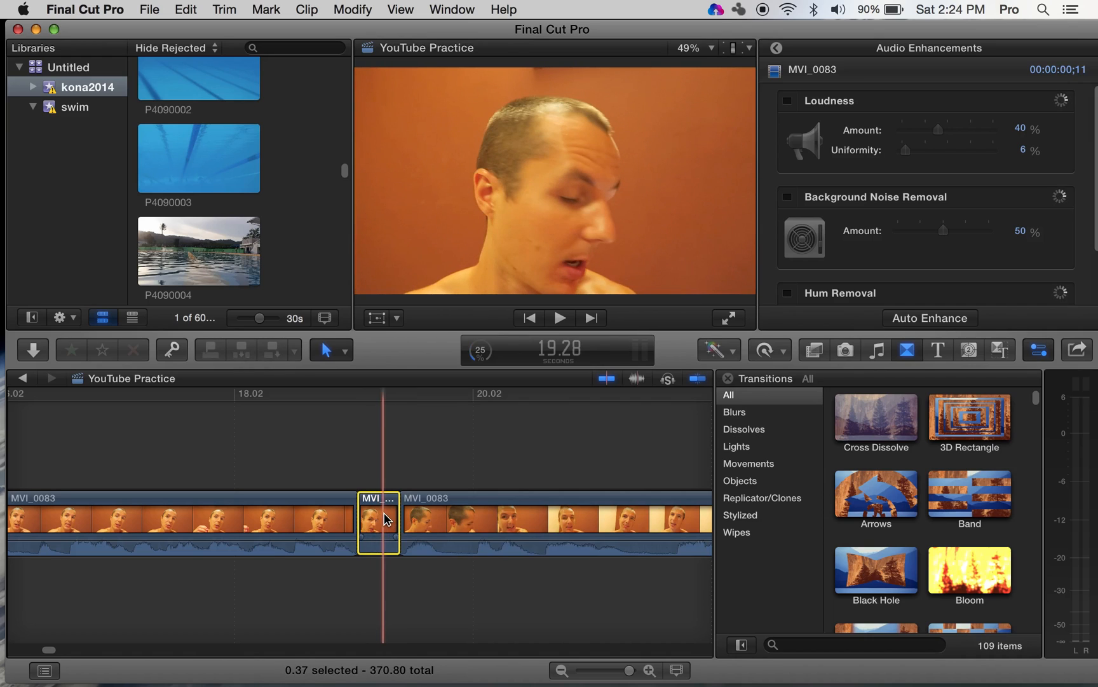
pyautogui.press('BackSpace')
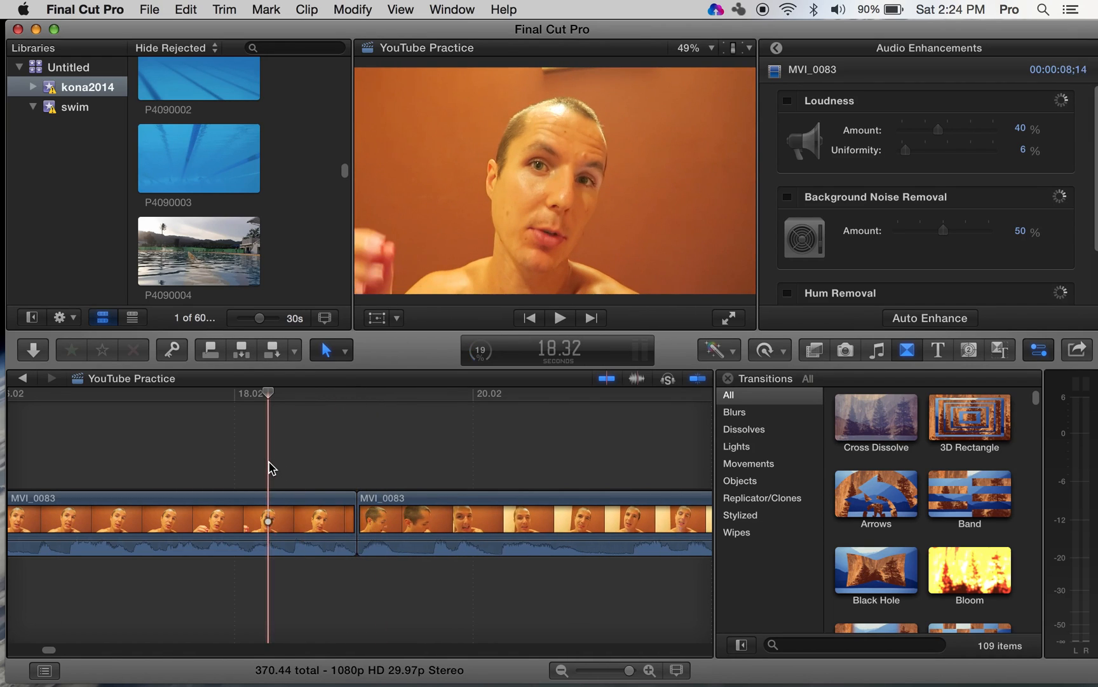
# - Play the timeline twice across the new cut at about 19 seconds to check how it runs
pyautogui.press('space')
pyautogui.press('space')
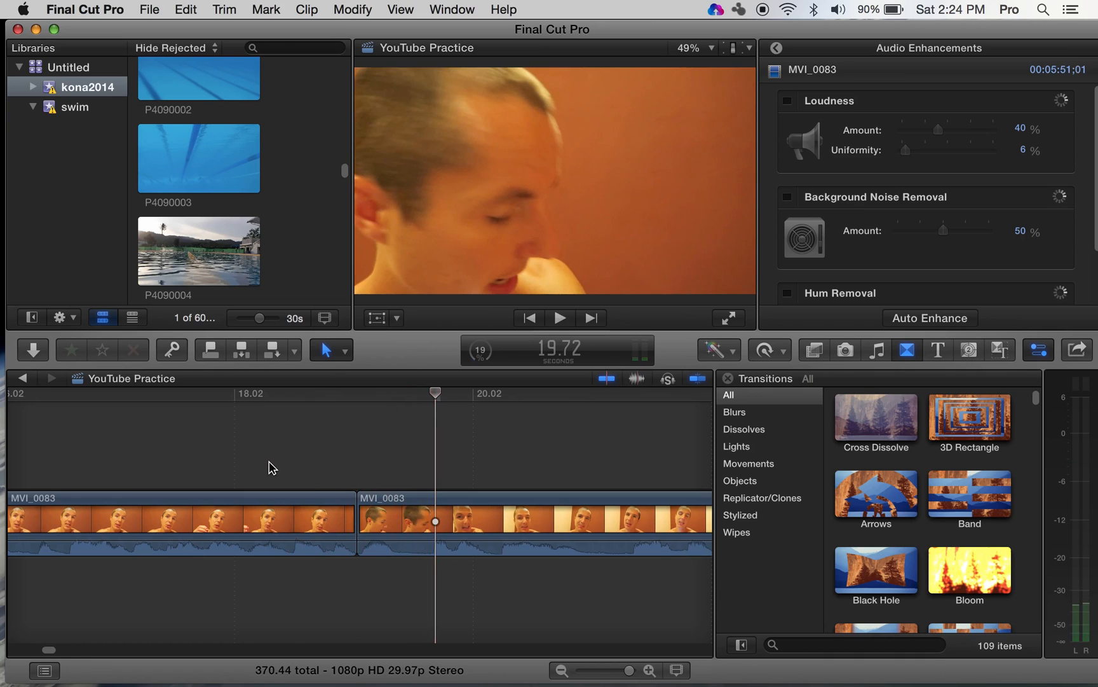
pyautogui.press('space')
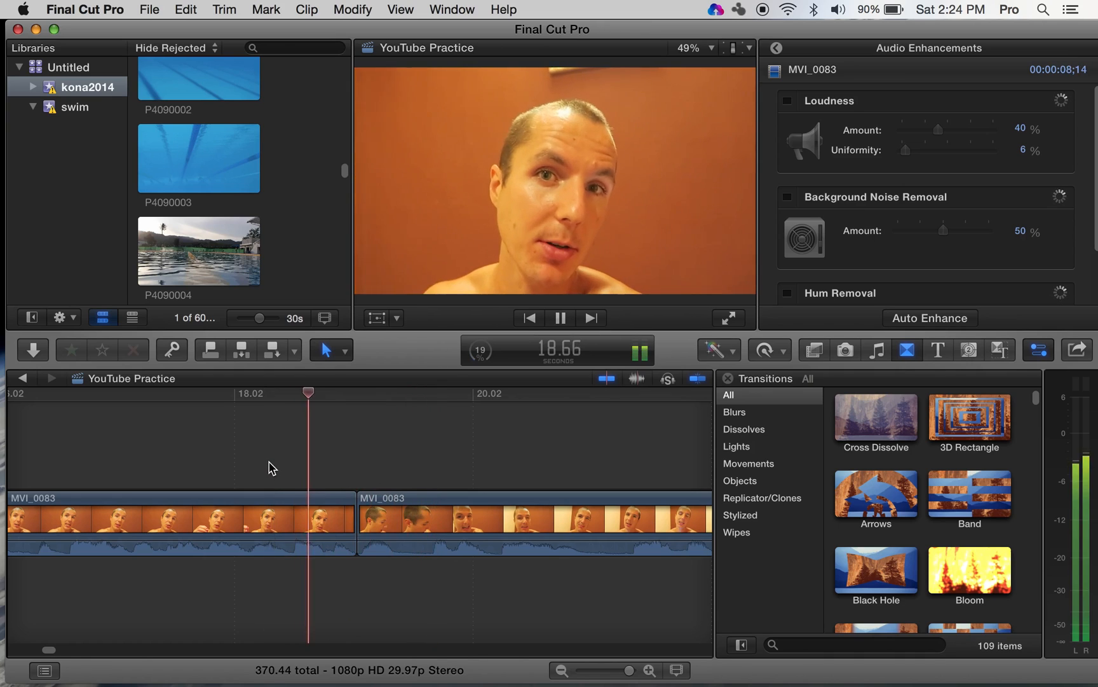
pyautogui.press('space')
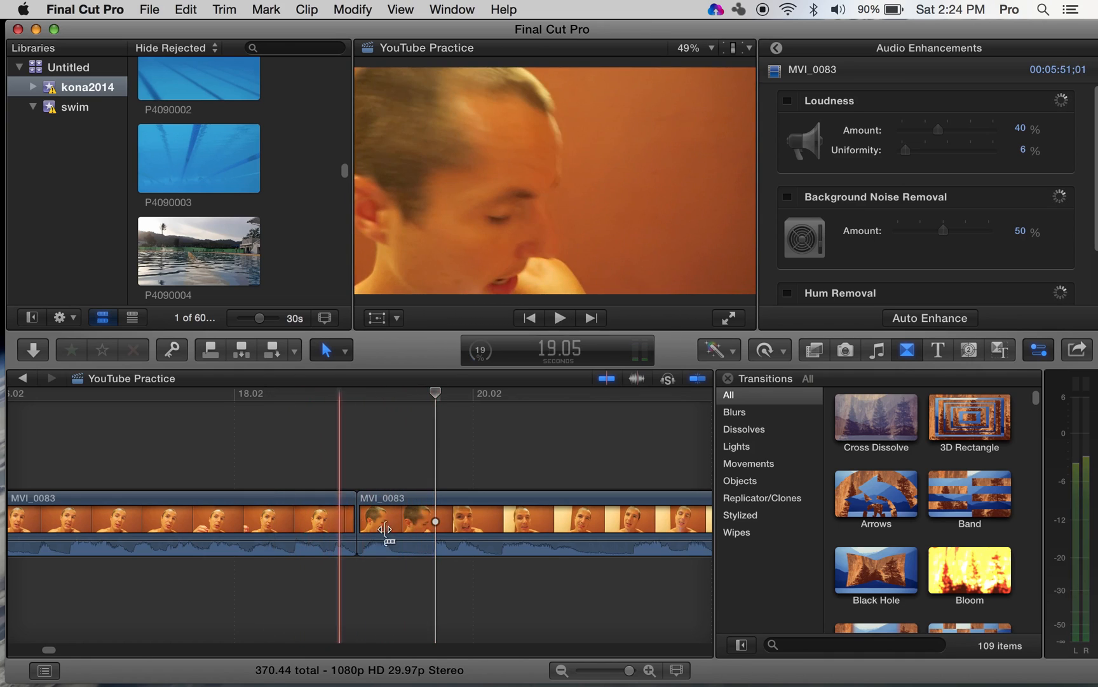
# - Blade out a 0.23-second piece of MVI_0083 just after 19.4 seconds on the timeline and delete it
pyautogui.click(460, 487)
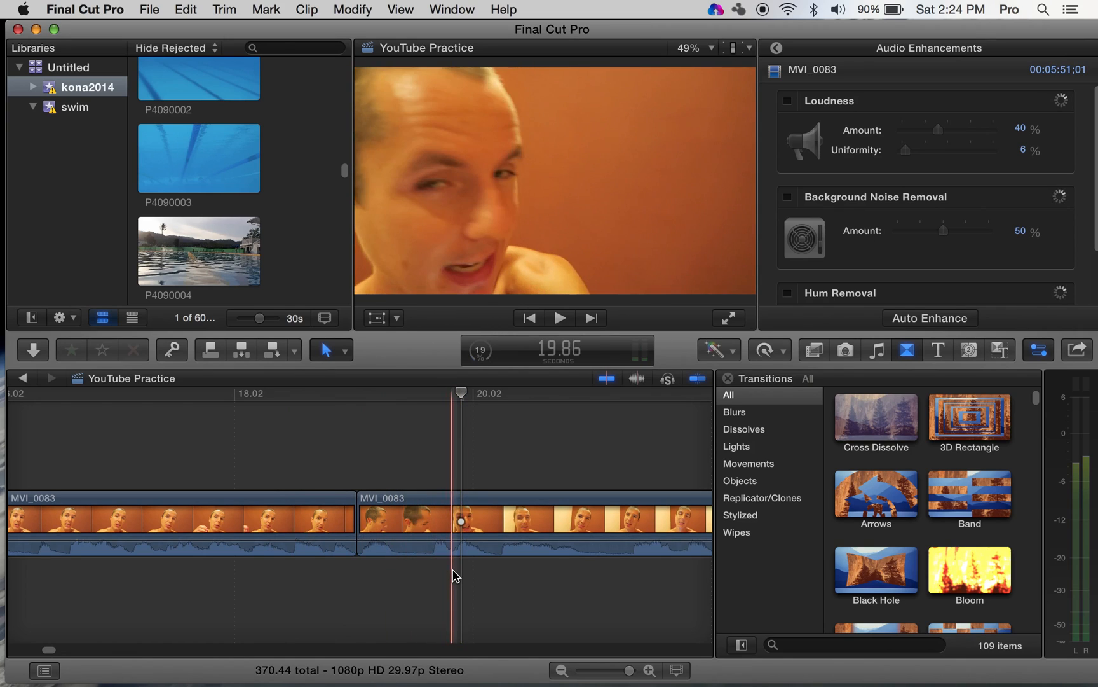
pyautogui.click(429, 533)
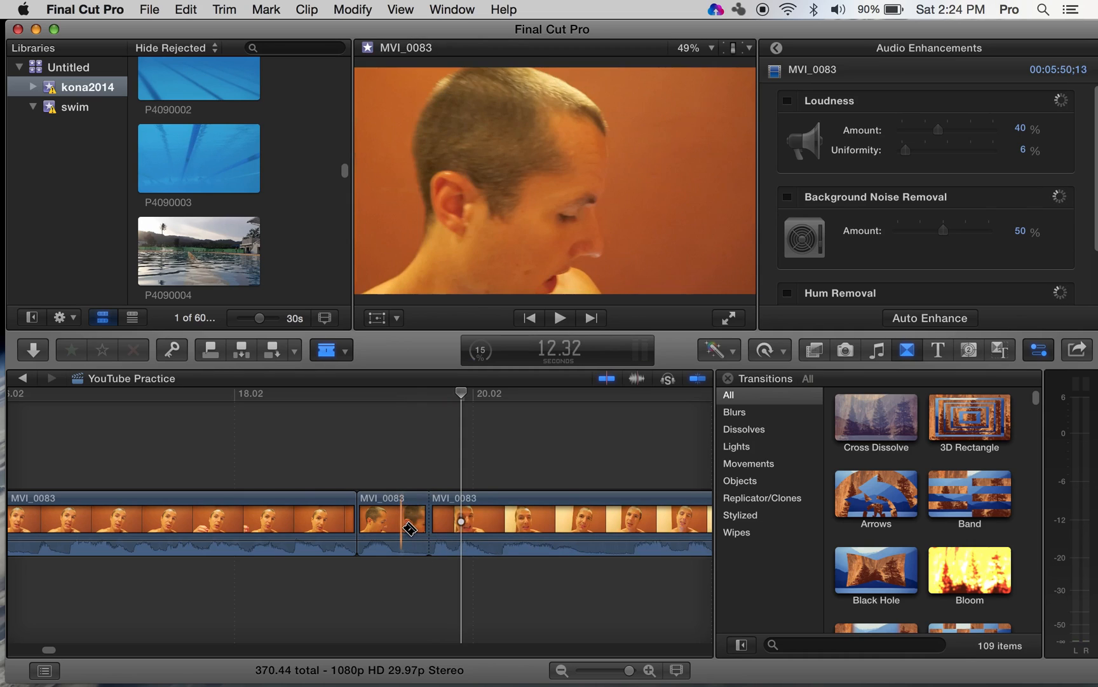
pyautogui.click(404, 533)
pyautogui.press('a')
pyautogui.click(417, 514)
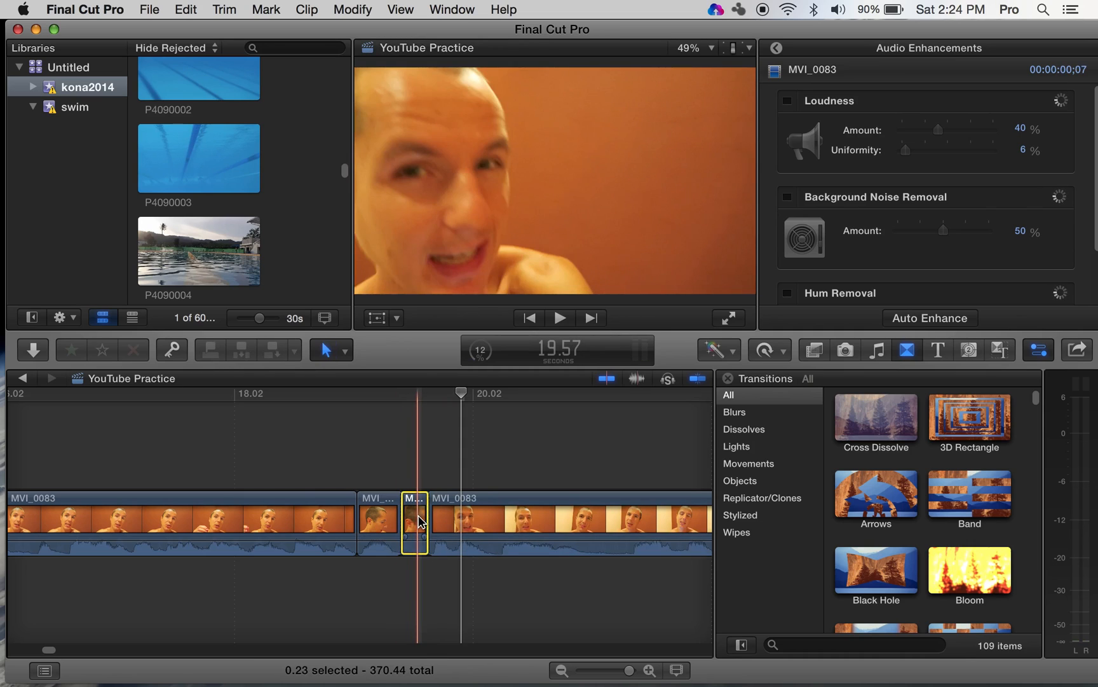
pyautogui.press('Delete')
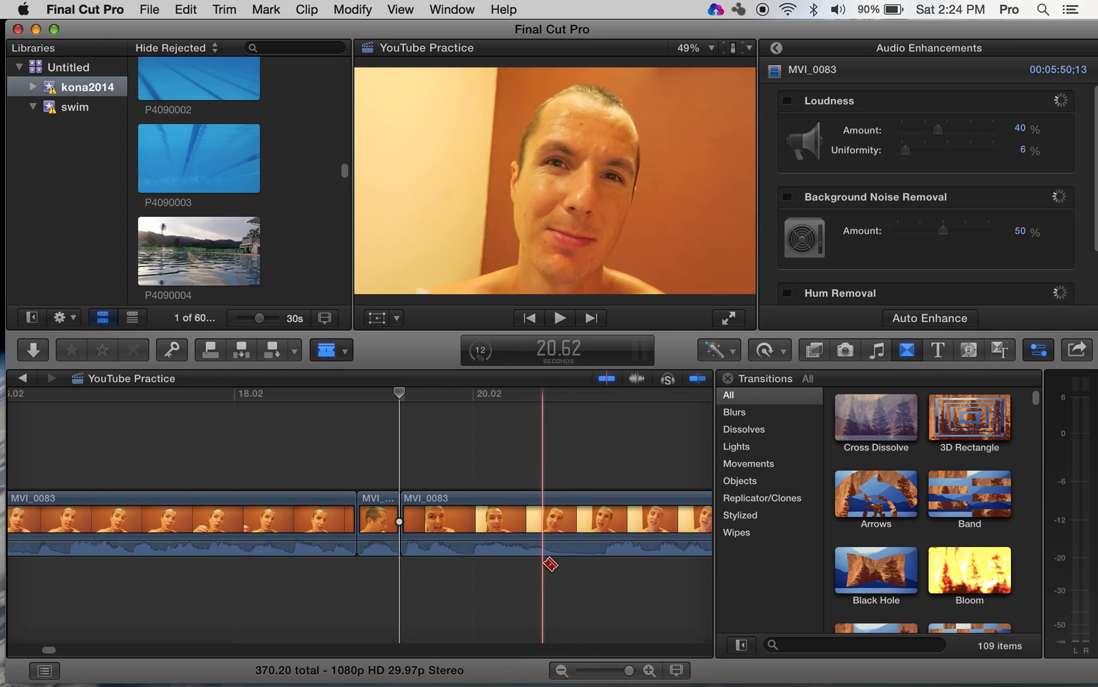
# - Blade MVI_0083 at about 21.1 seconds and trim the end of the piece before the cut by about 0.36 seconds
pyautogui.click(604, 529)
pyautogui.press('a')
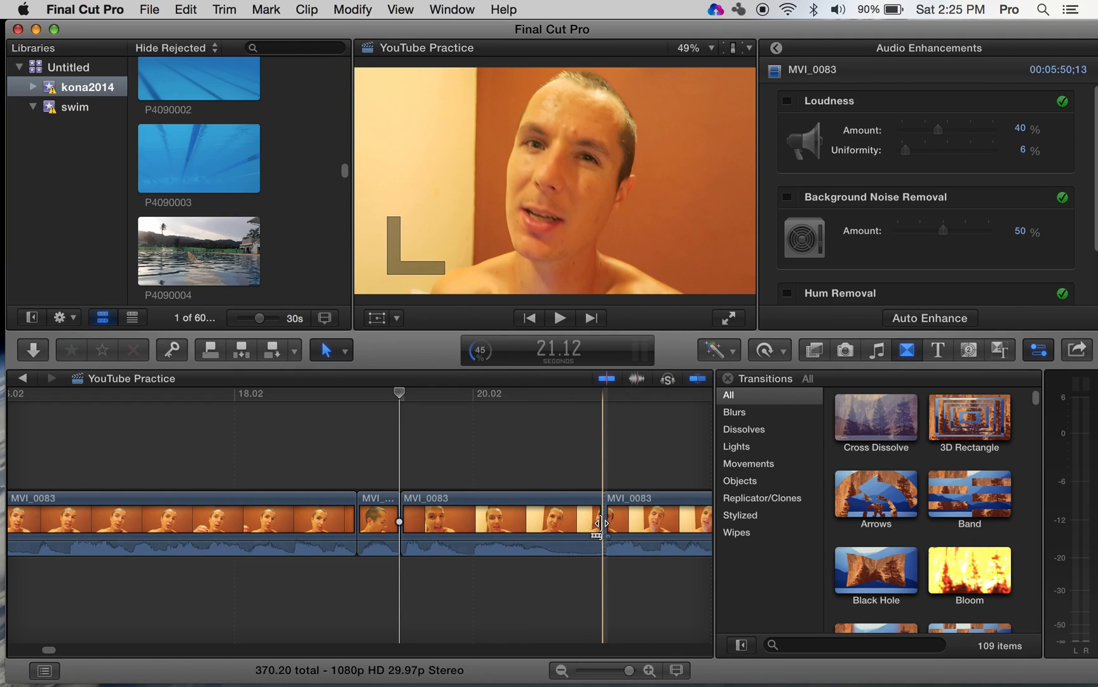
pyautogui.moveTo(603, 522); pyautogui.dragTo(557, 528)
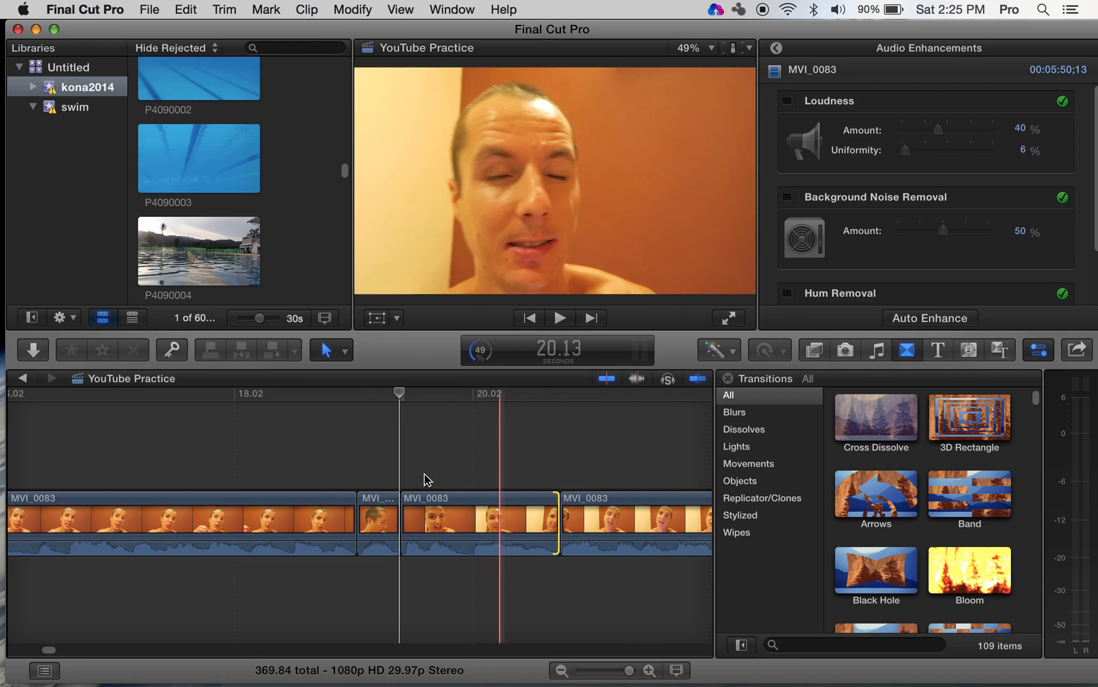
# - Play back the short MVI_0083 pieces around 20 seconds to check the trimmed edit point
pyautogui.press('space')
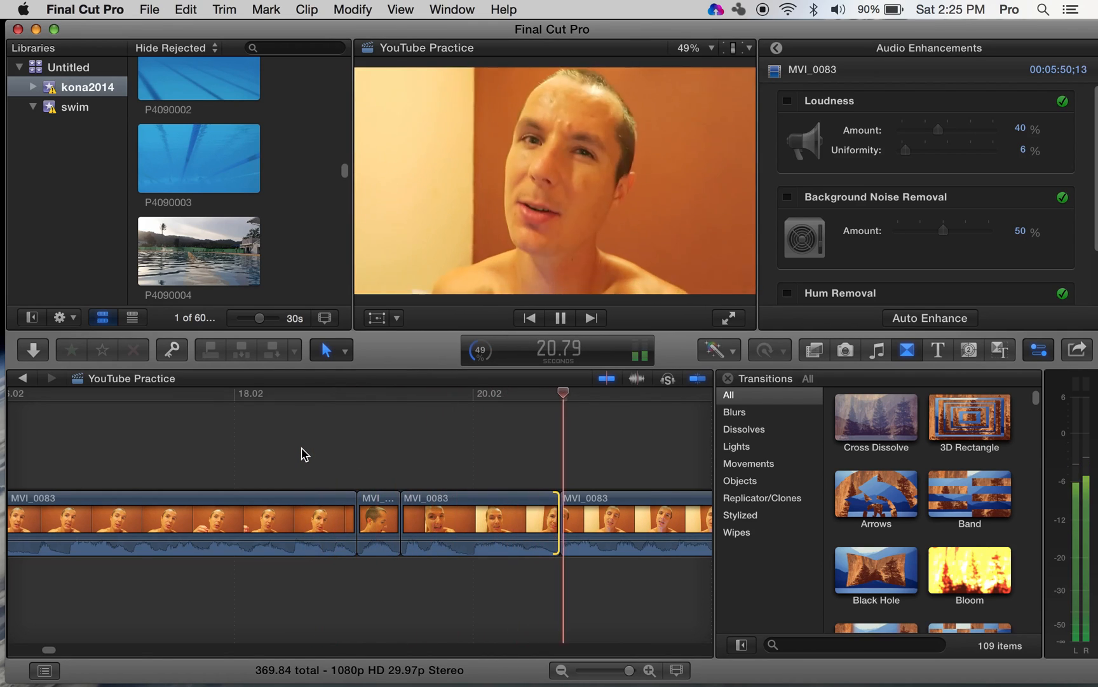
pyautogui.press('space')
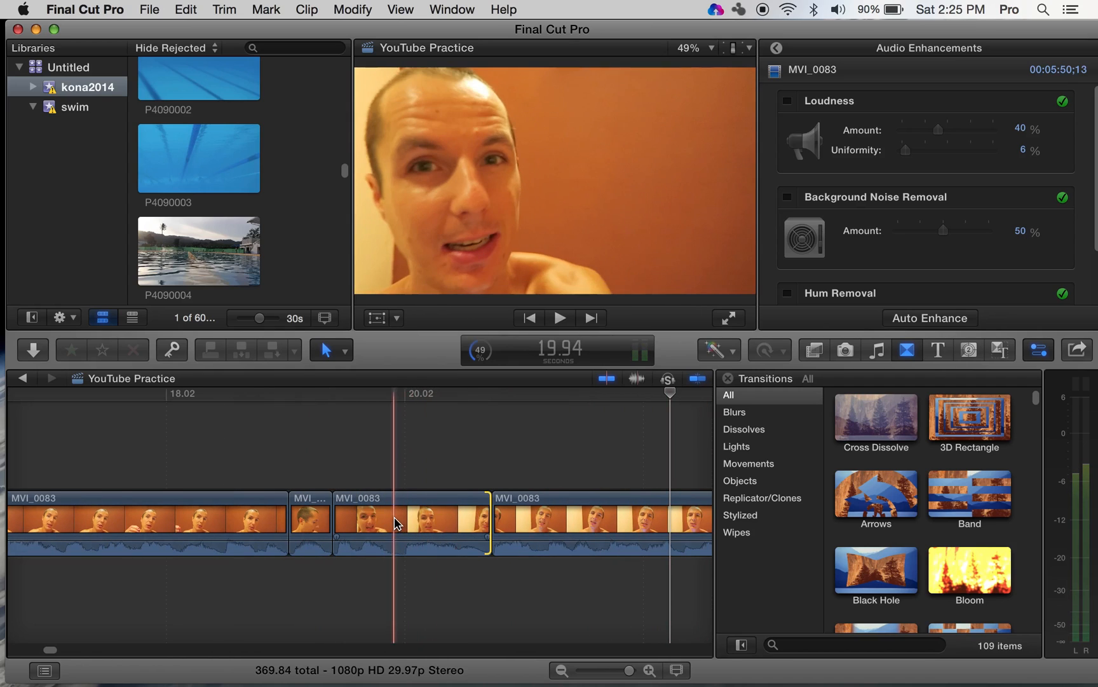
pyautogui.press('space')
pyautogui.press('space')
# - Blade the MVI_0083 piece at about 20 seconds on the timeline
pyautogui.click(394, 522)
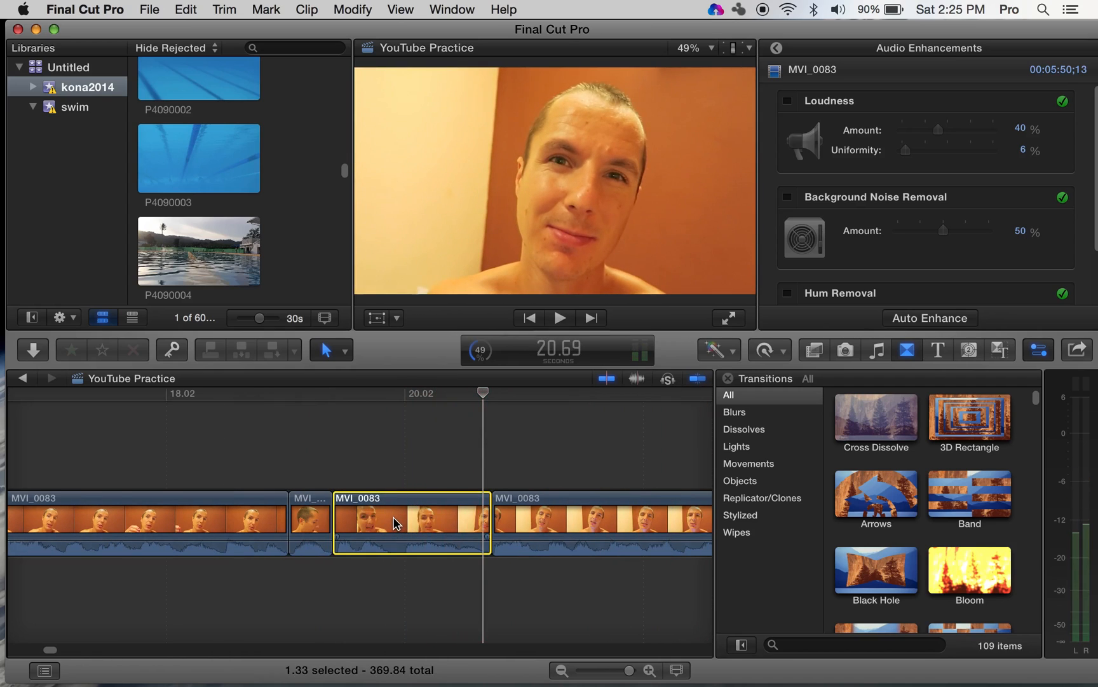
pyautogui.click(394, 475)
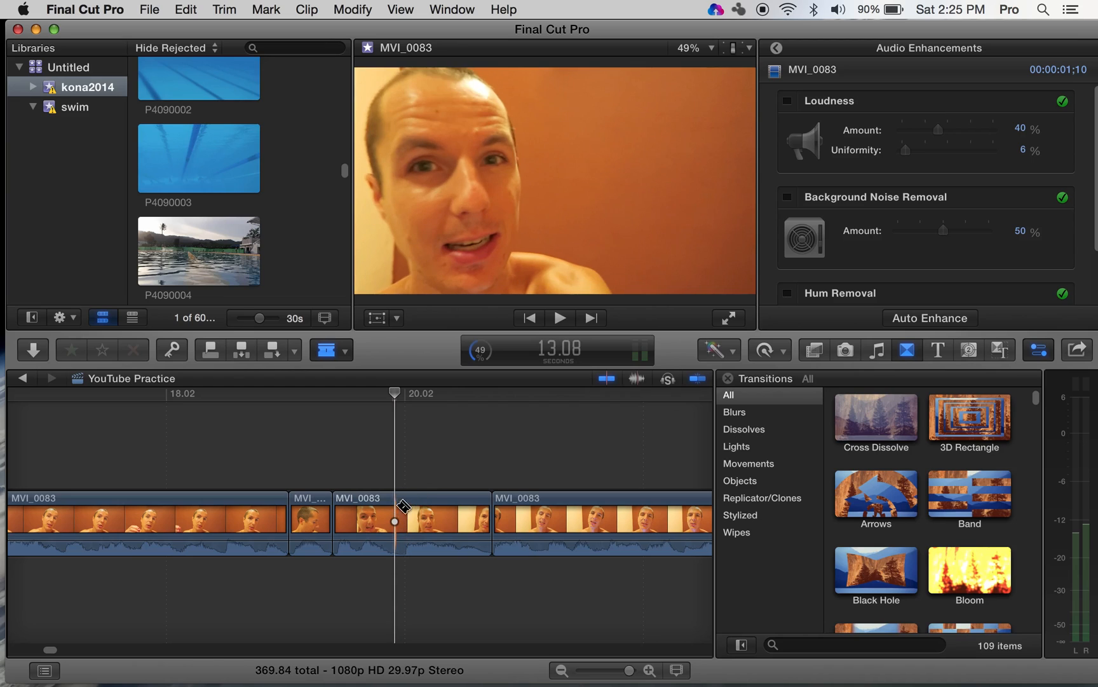
pyautogui.press('a')
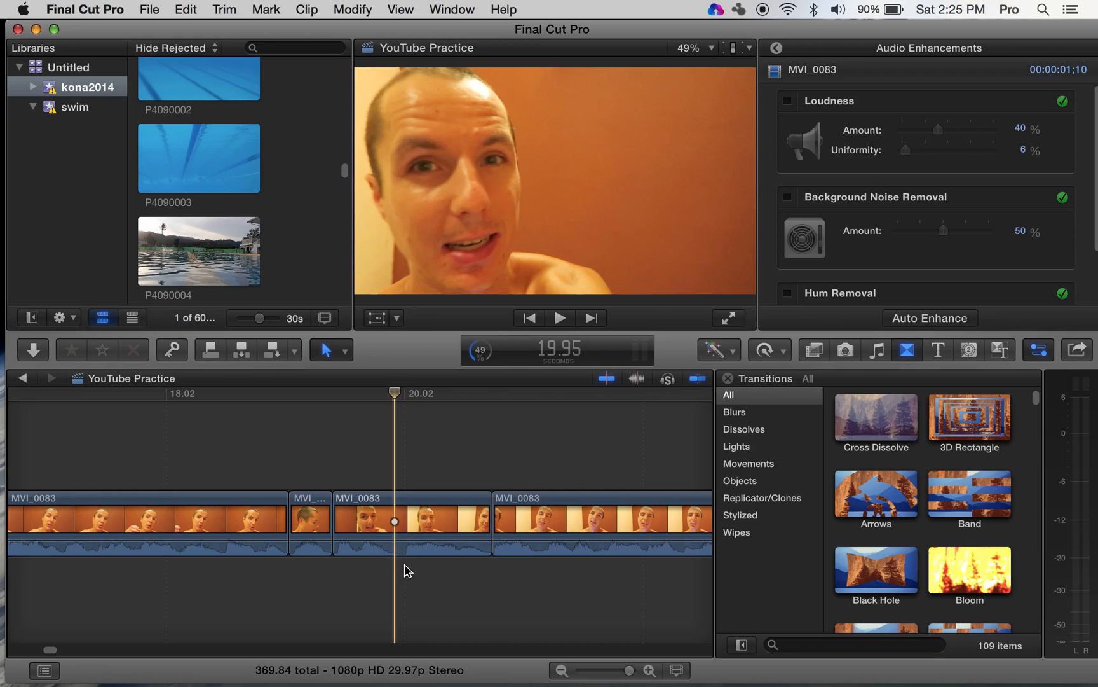
pyautogui.press('z')
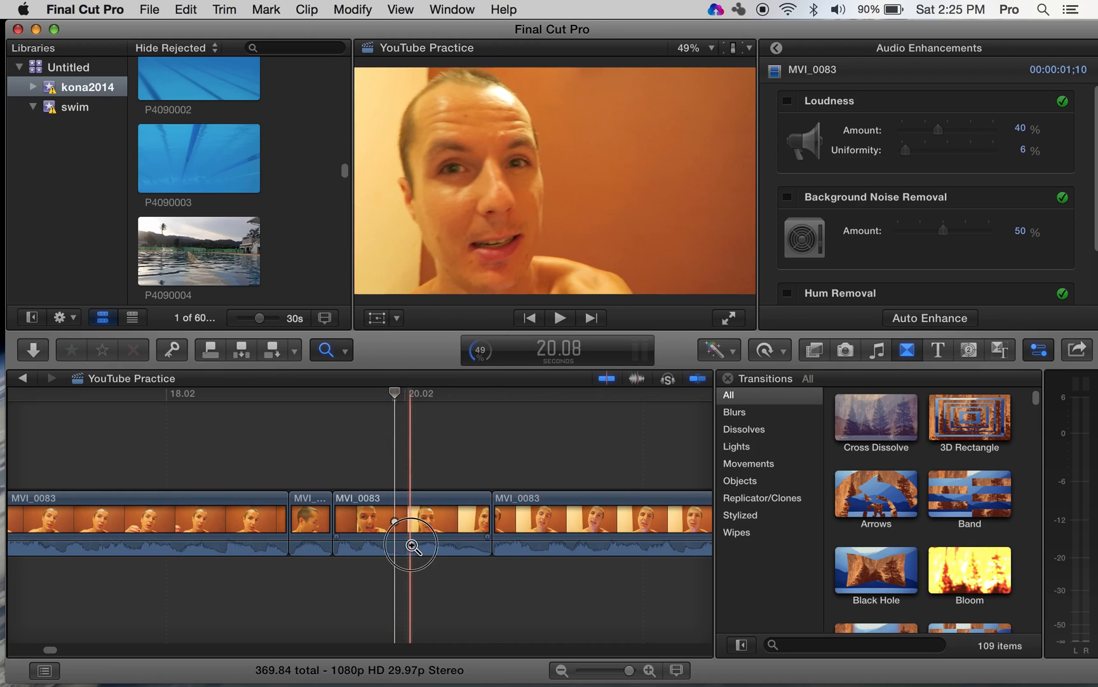
pyautogui.click(412, 545)
pyautogui.press('a')
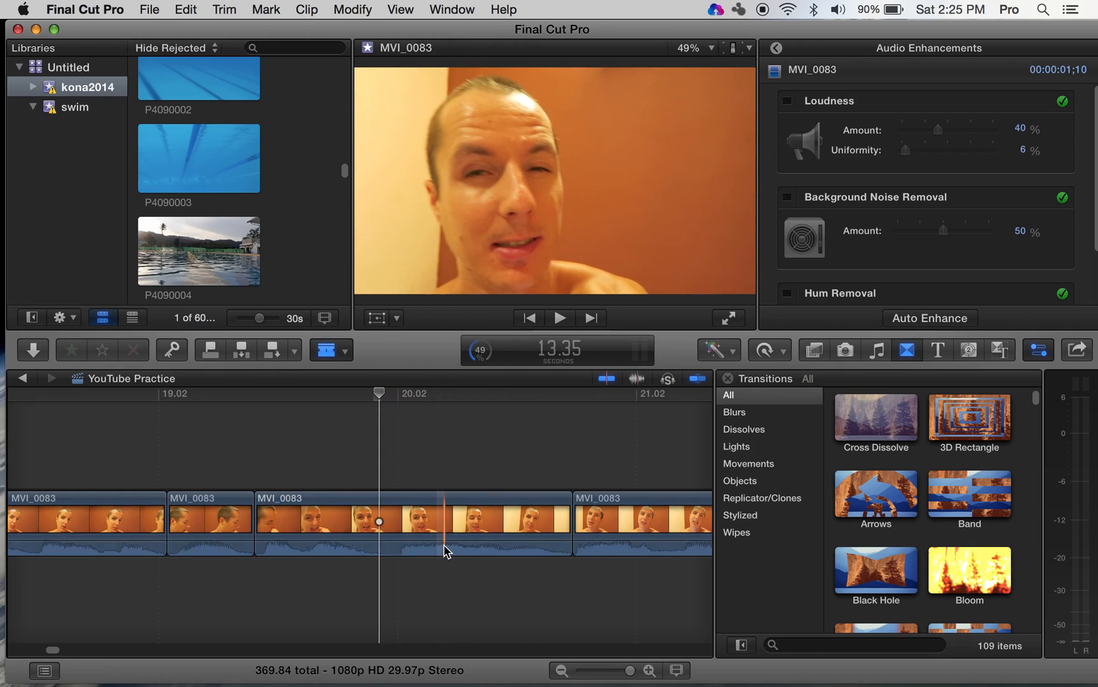
pyautogui.click(399, 535)
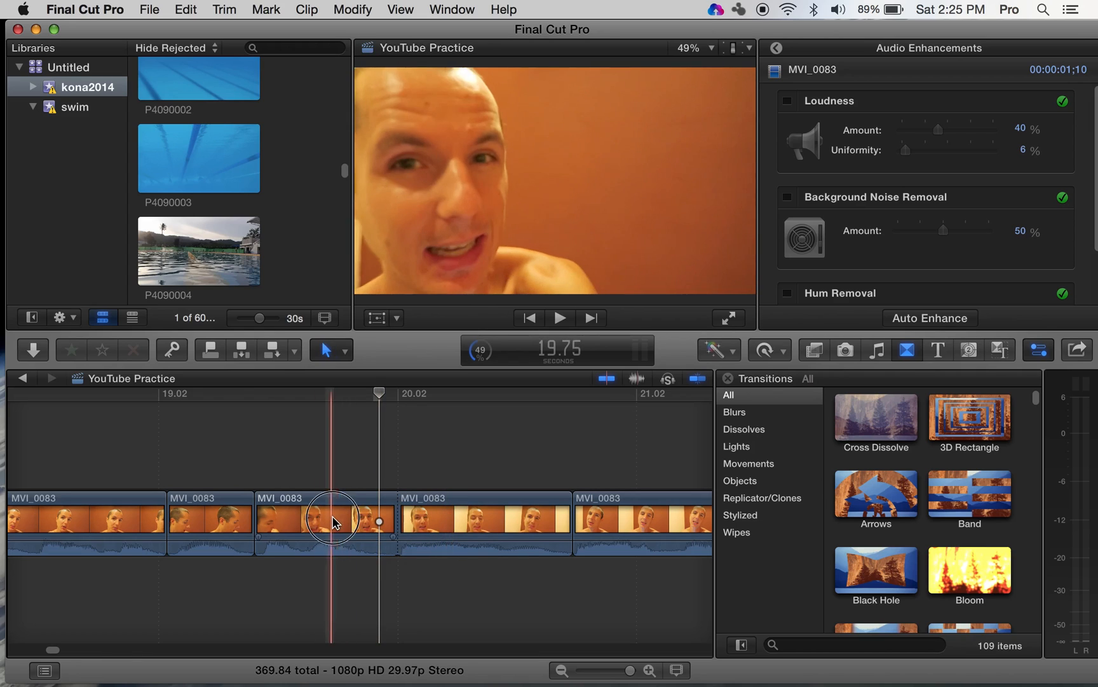
# - Play from within the piece before the 20-second cut and delete the 0.73-second piece after it
pyautogui.click(305, 515)
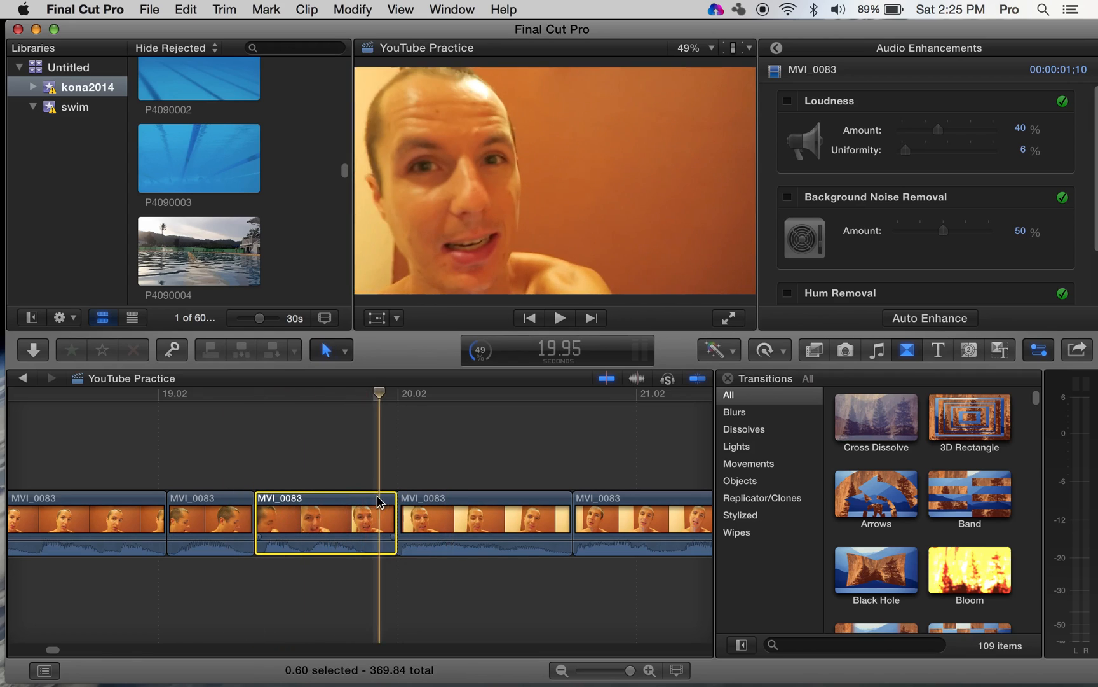
pyautogui.press('space')
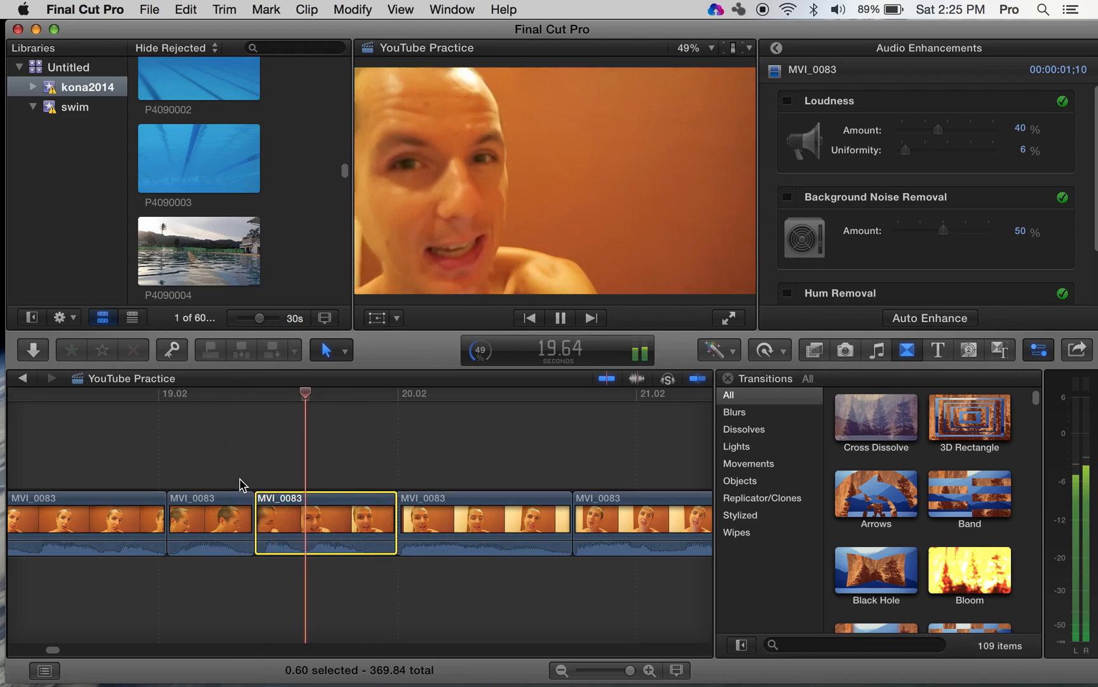
pyautogui.press('space')
pyautogui.click(448, 513)
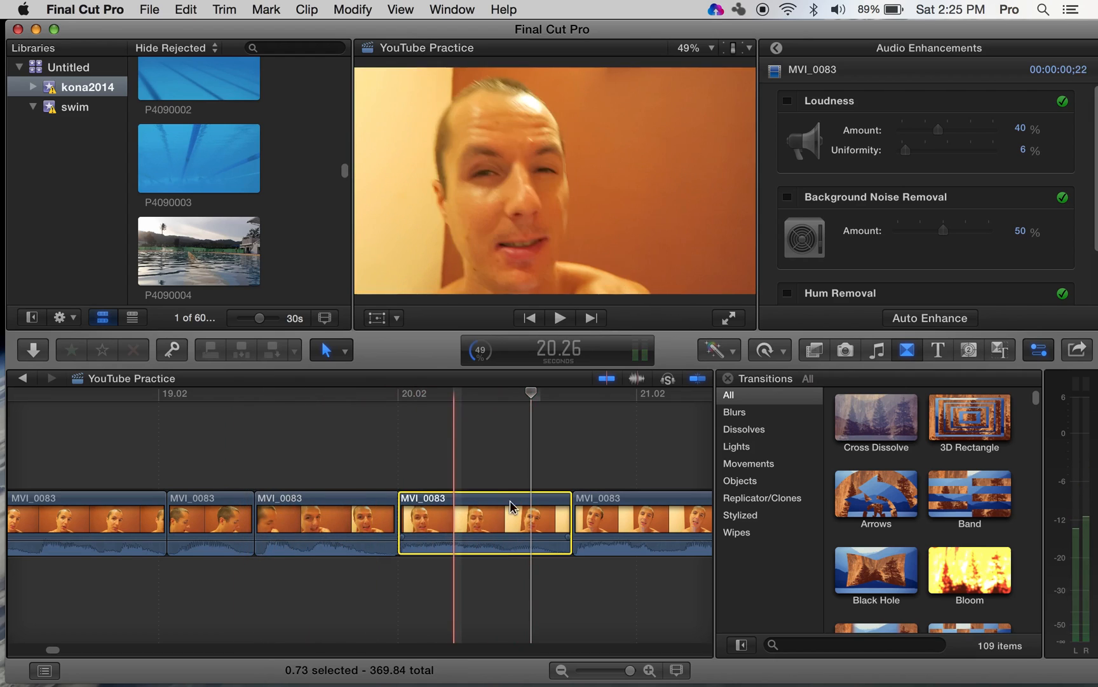
pyautogui.press('Delete')
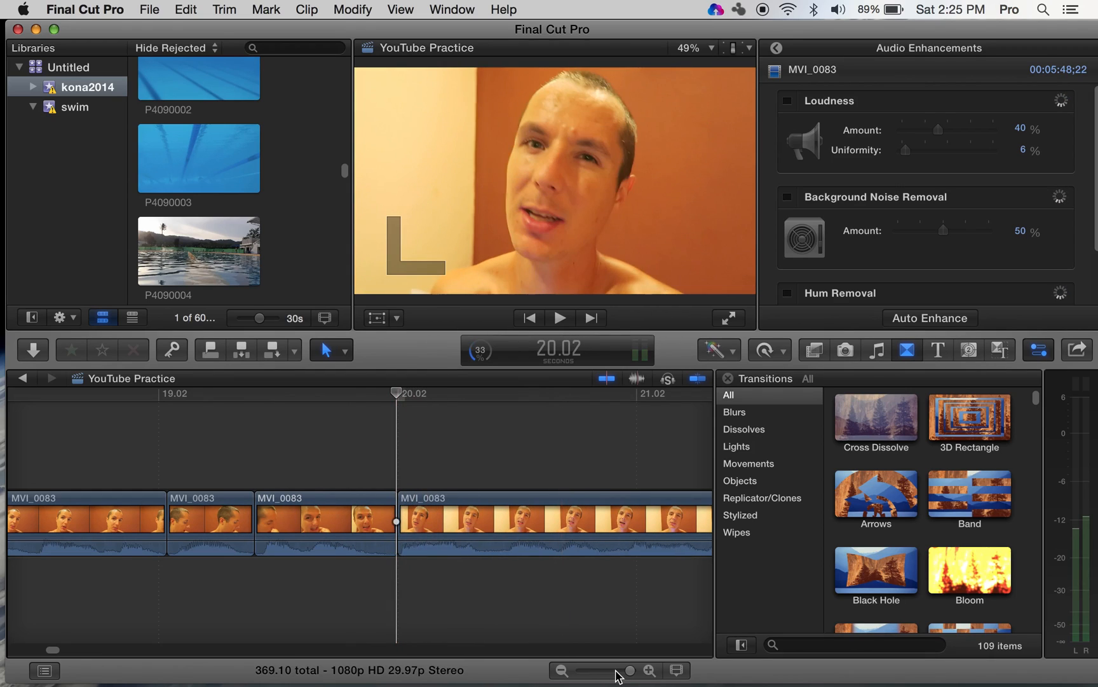
# - Play the timeline from the end of the intro to about 21 seconds to check the cuts
pyautogui.moveTo(631, 675)
pyautogui.mouseDown()
pyautogui.moveTo(596, 671)
pyautogui.moveTo(624, 671)
pyautogui.mouseUp()
pyautogui.hscroll(-5, 613, 458)
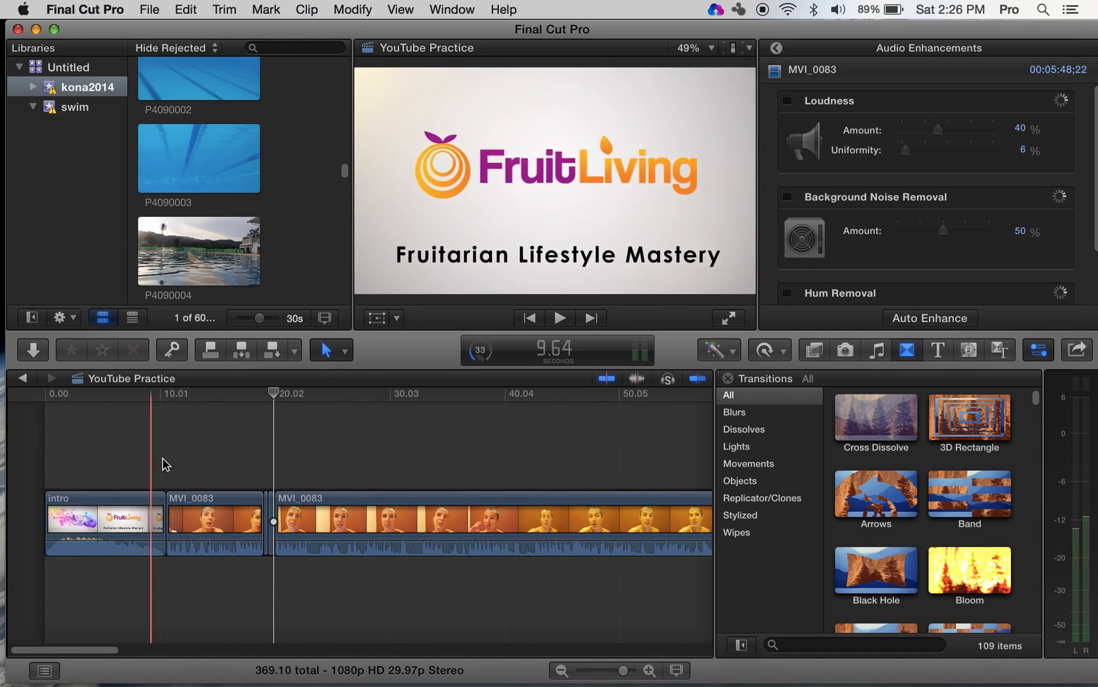
pyautogui.press('space')
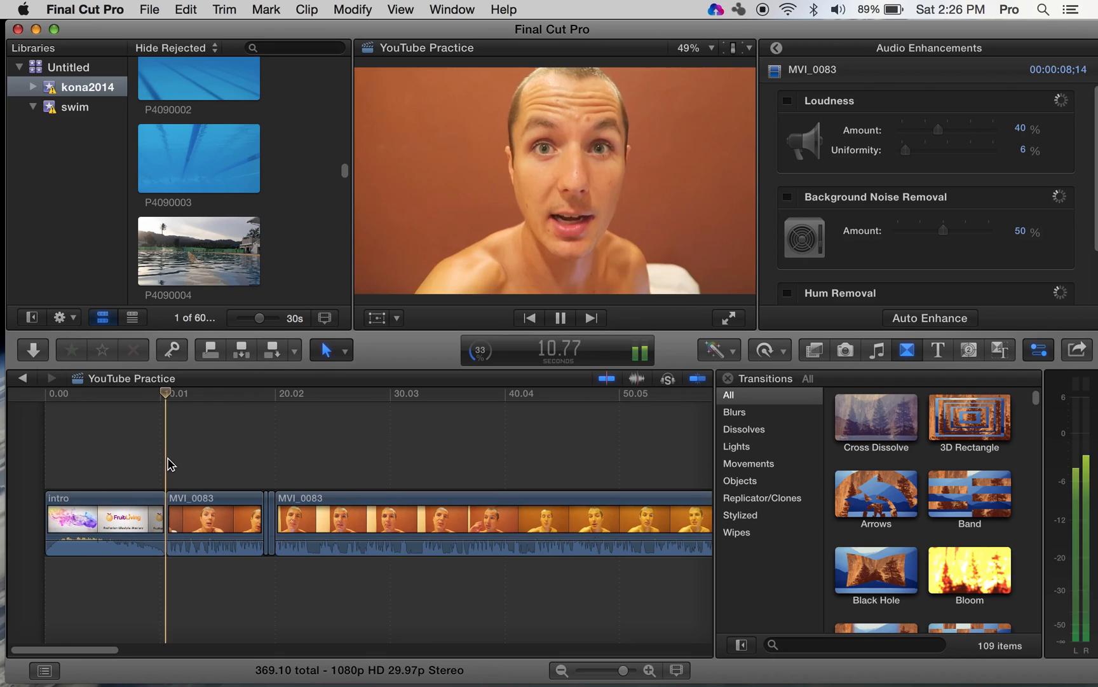
pyautogui.press('z')
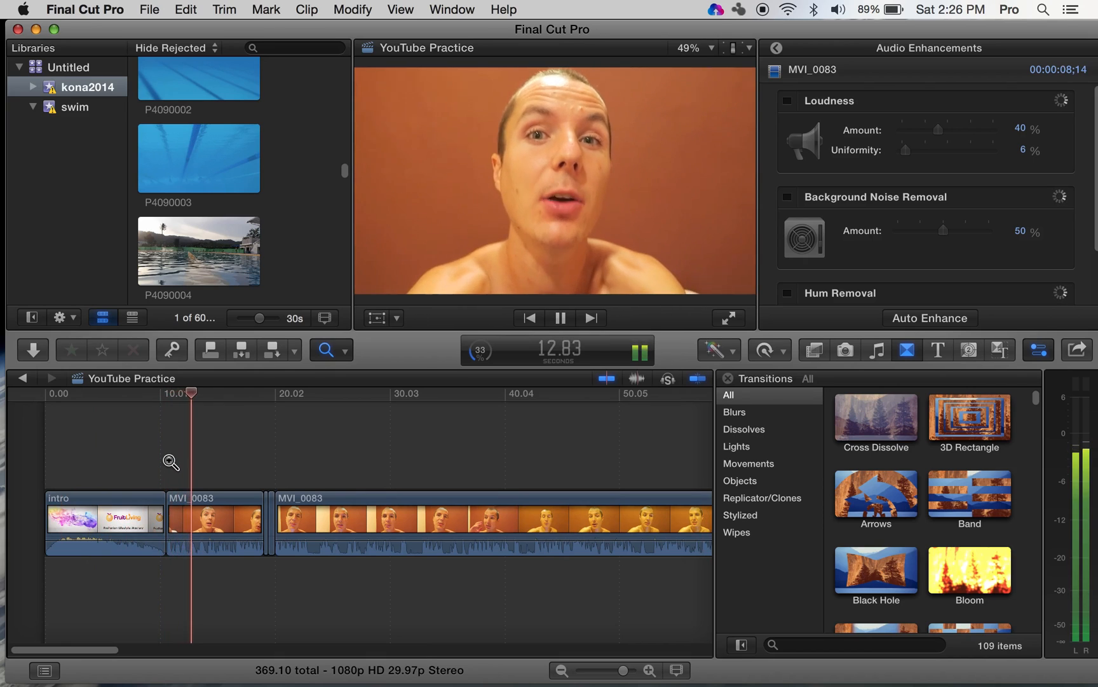
pyautogui.click(251, 533)
pyautogui.click(251, 534)
pyautogui.press('a')
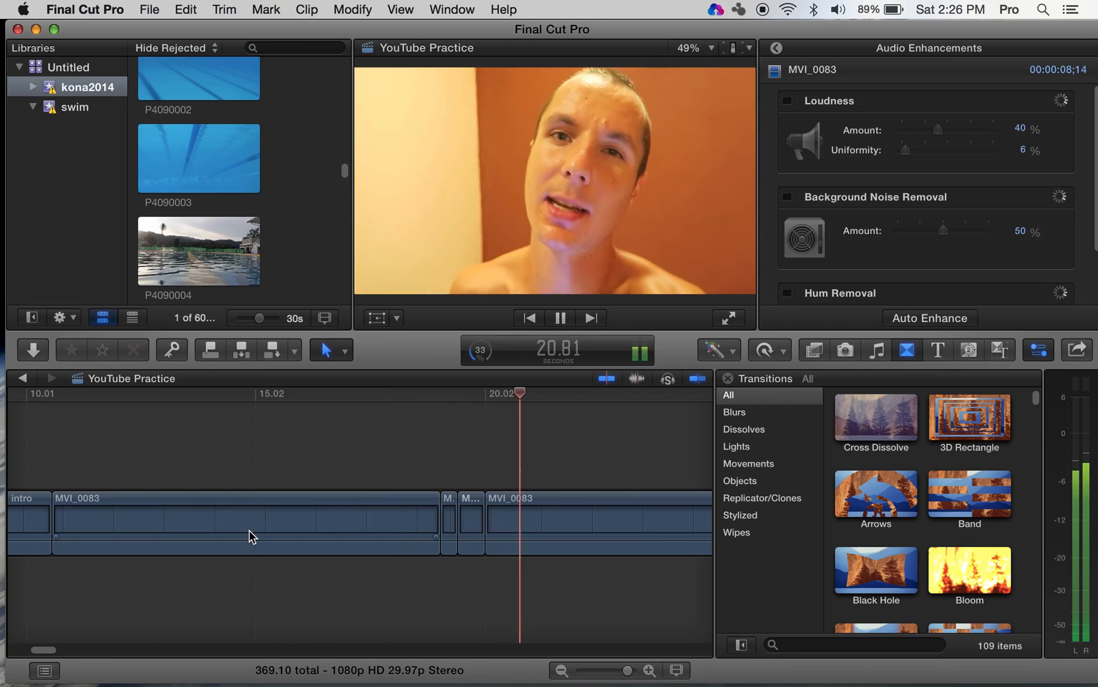
pyautogui.press('space')
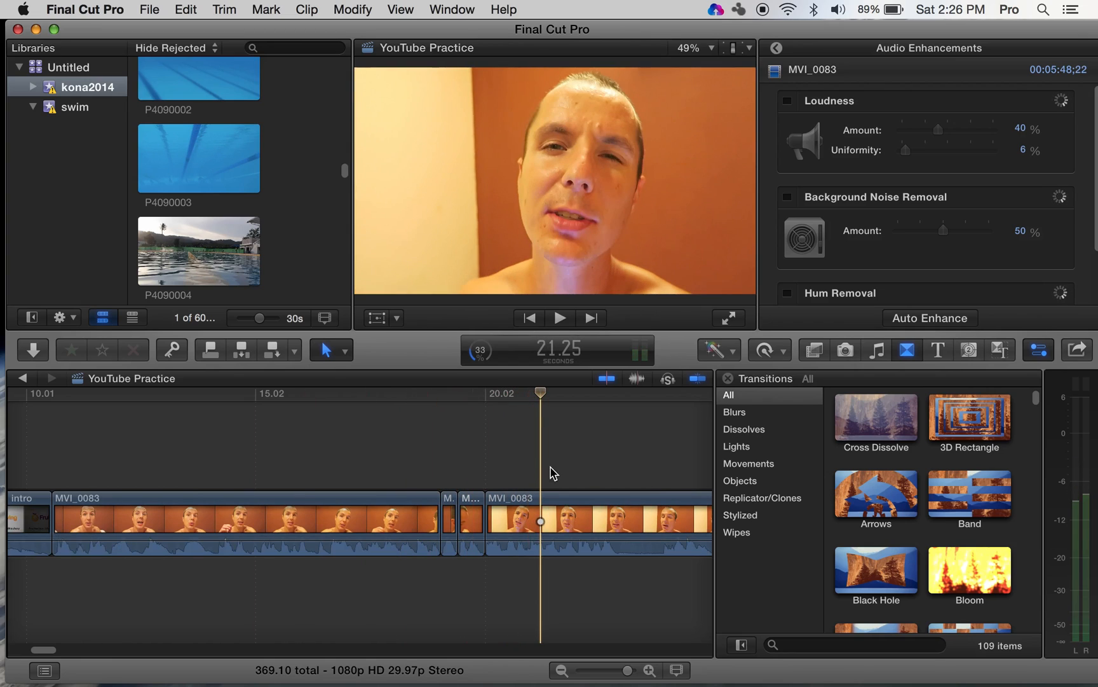
# - Cut two unwanted pieces out of MVI_0083, 0.97 seconds long from about 22.9 seconds and 0.60 seconds long from about 25.6 seconds
pyautogui.hscroll(3, 590, 470)
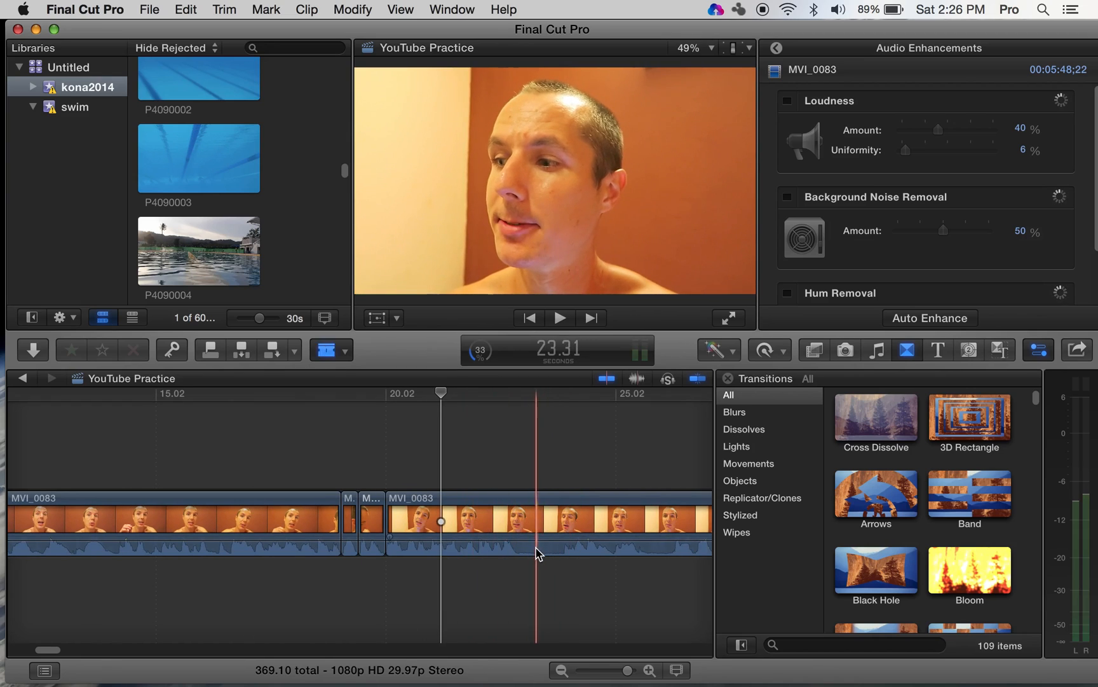
pyautogui.click(563, 529)
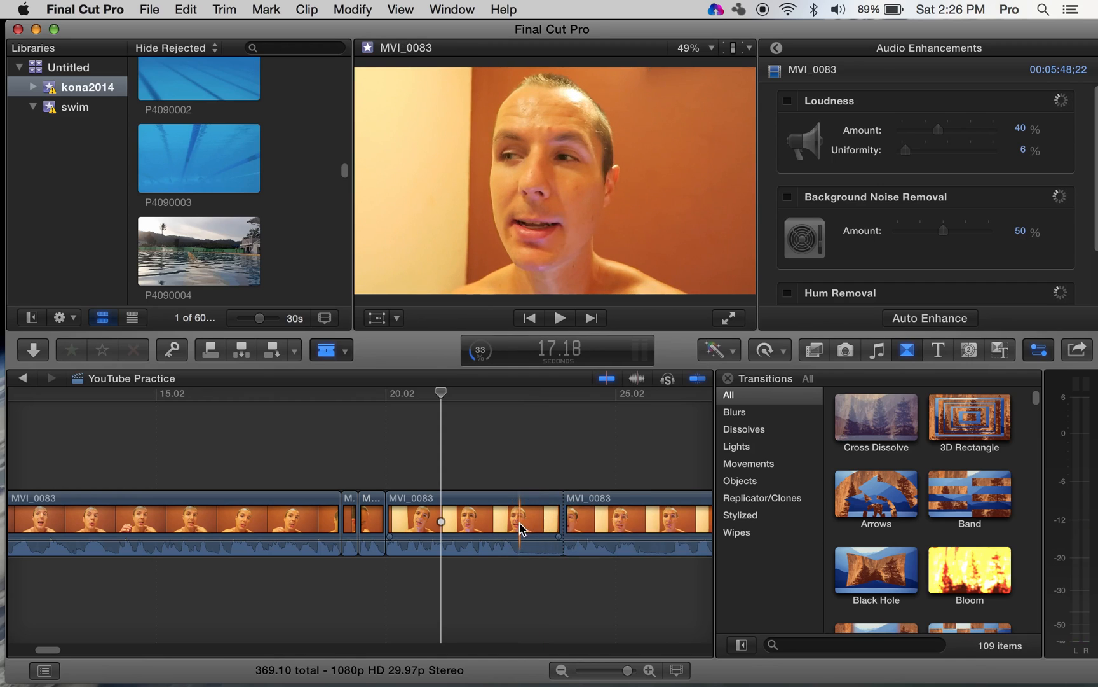
pyautogui.click(674, 529)
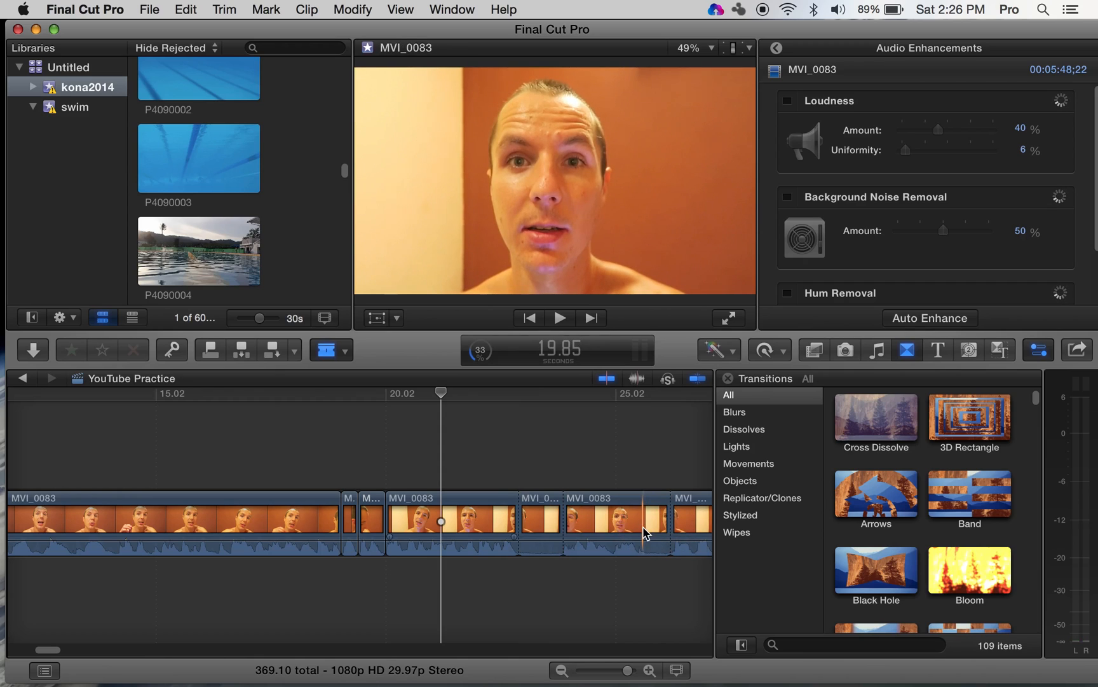
pyautogui.press('a')
pyautogui.click(656, 525)
pyautogui.press('Delete')
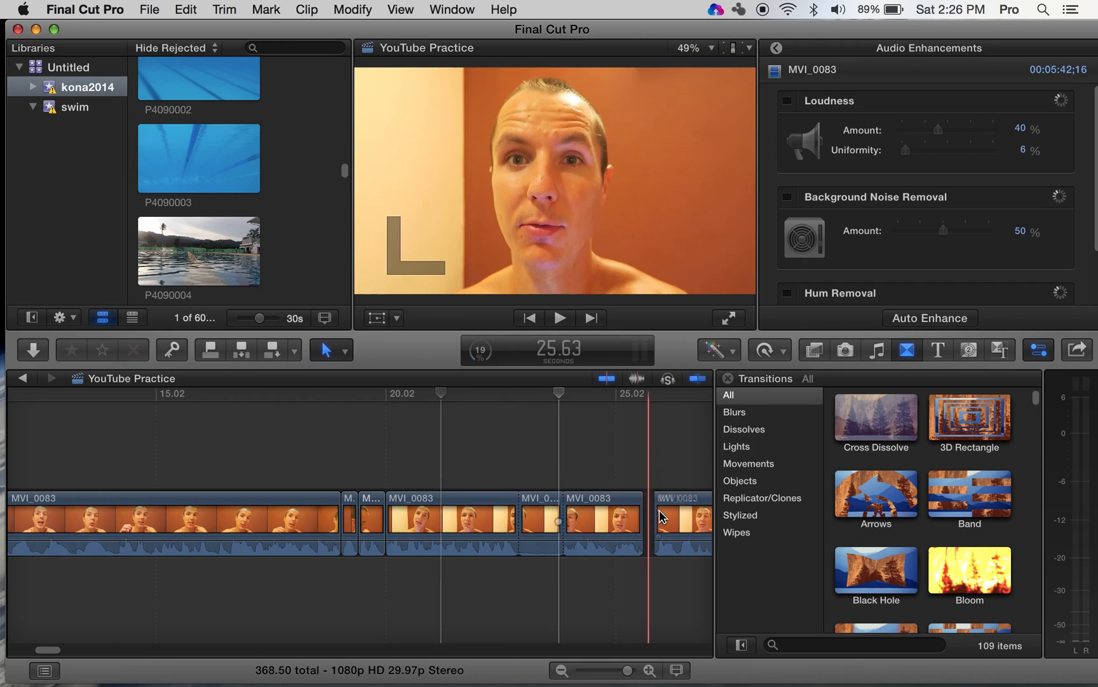
pyautogui.click(545, 525)
pyautogui.press('Delete')
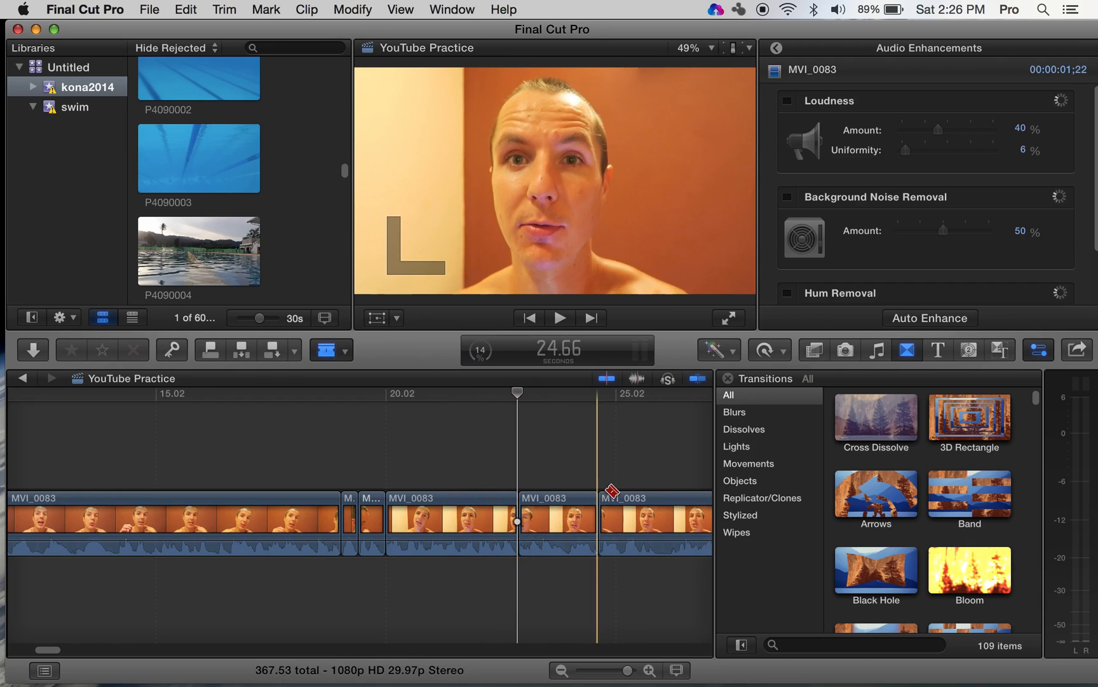
# - Blade out a 0.26-second piece of MVI_0083 at about 26.2 seconds and delete it
pyautogui.click(670, 537)
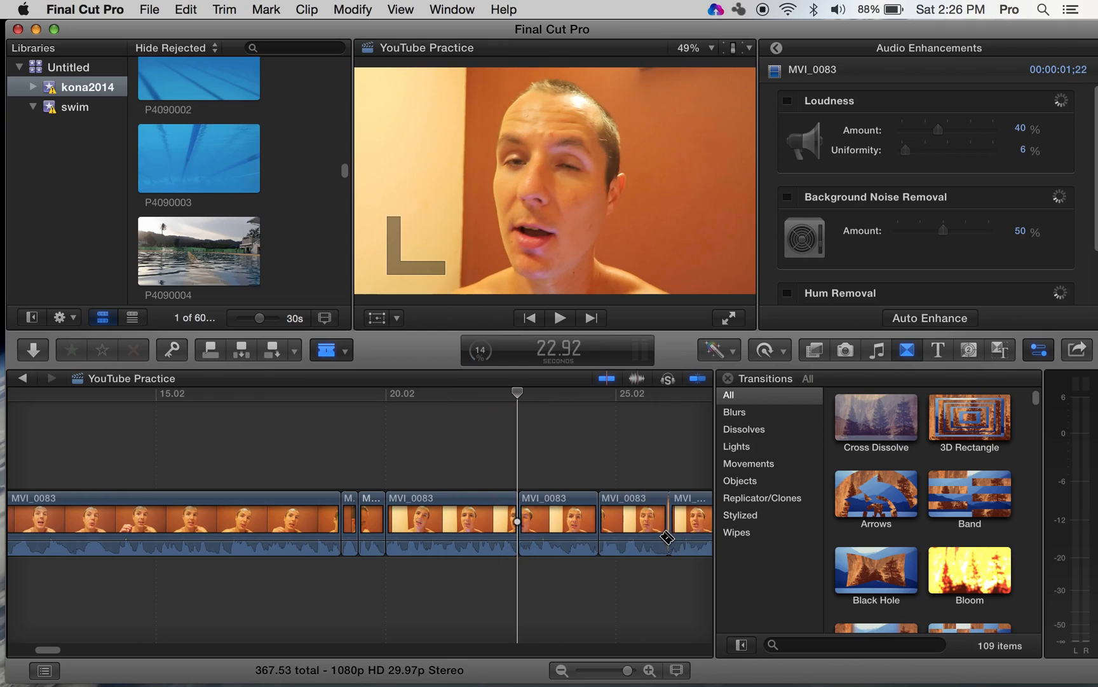
pyautogui.press('a')
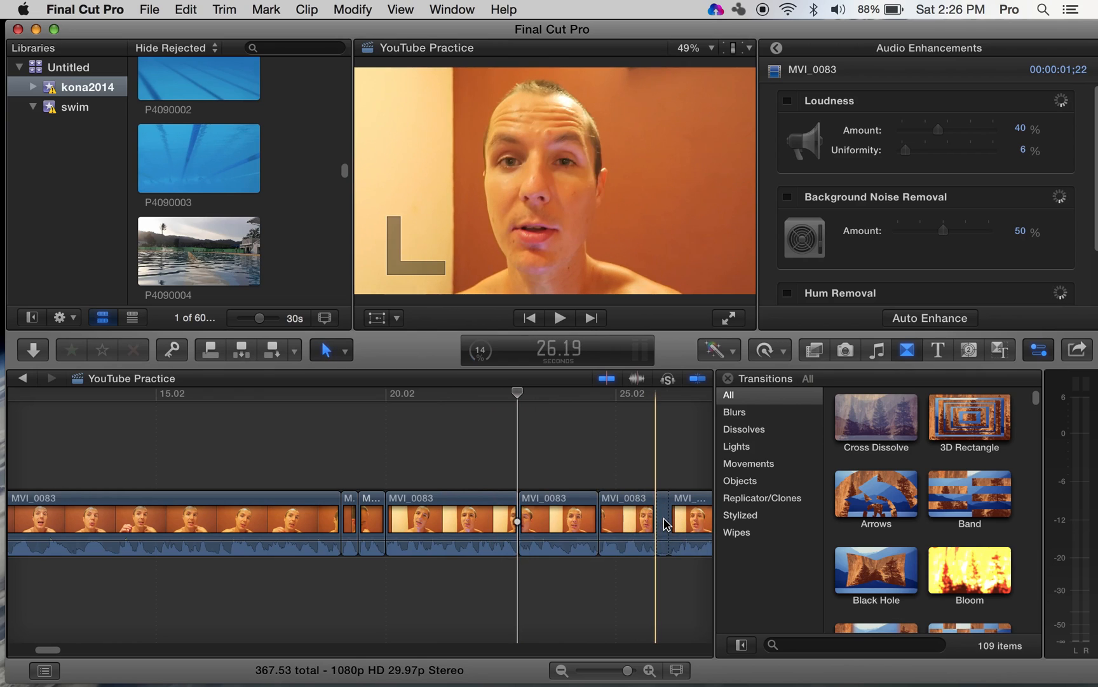
pyautogui.click(662, 528)
pyautogui.press('Delete')
# - Blade MVI_0083 at about 28.7, 29.0, 29.7 and 30.9 seconds on the timeline
pyautogui.hscroll(8, 616, 439)
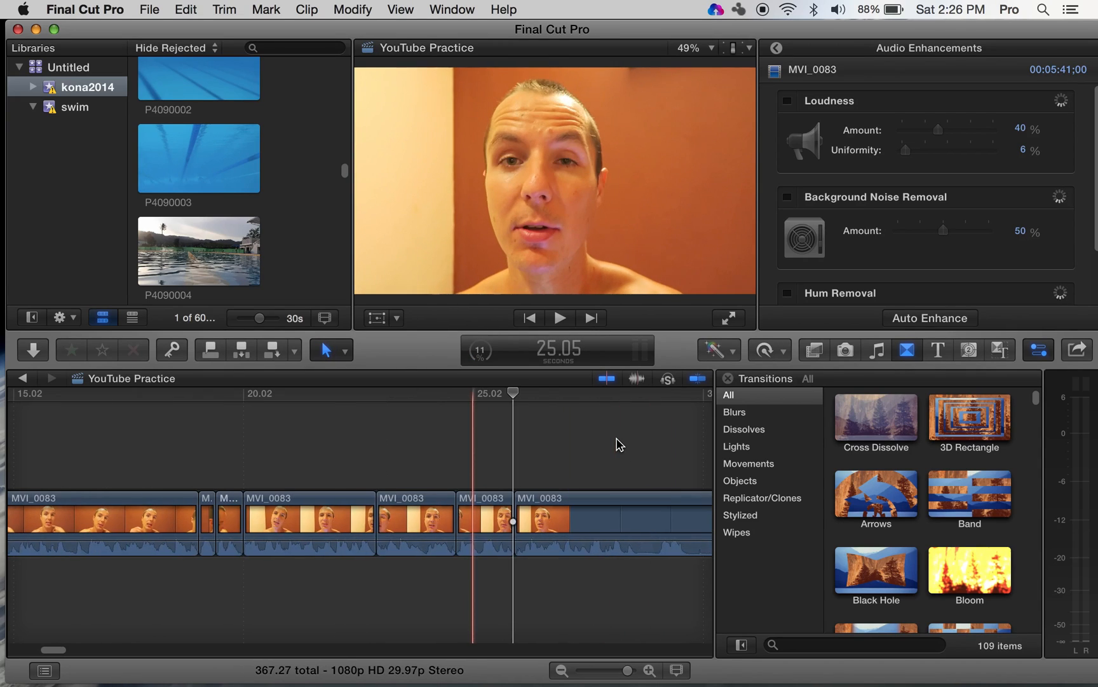
pyautogui.press('b')
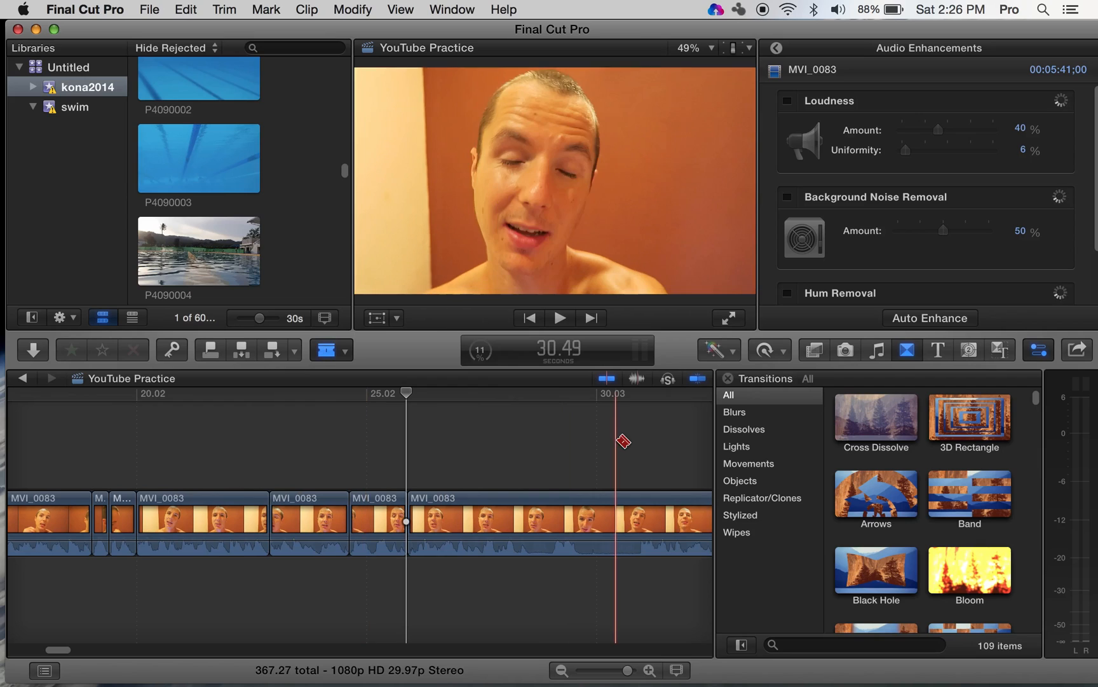
pyautogui.click(638, 518)
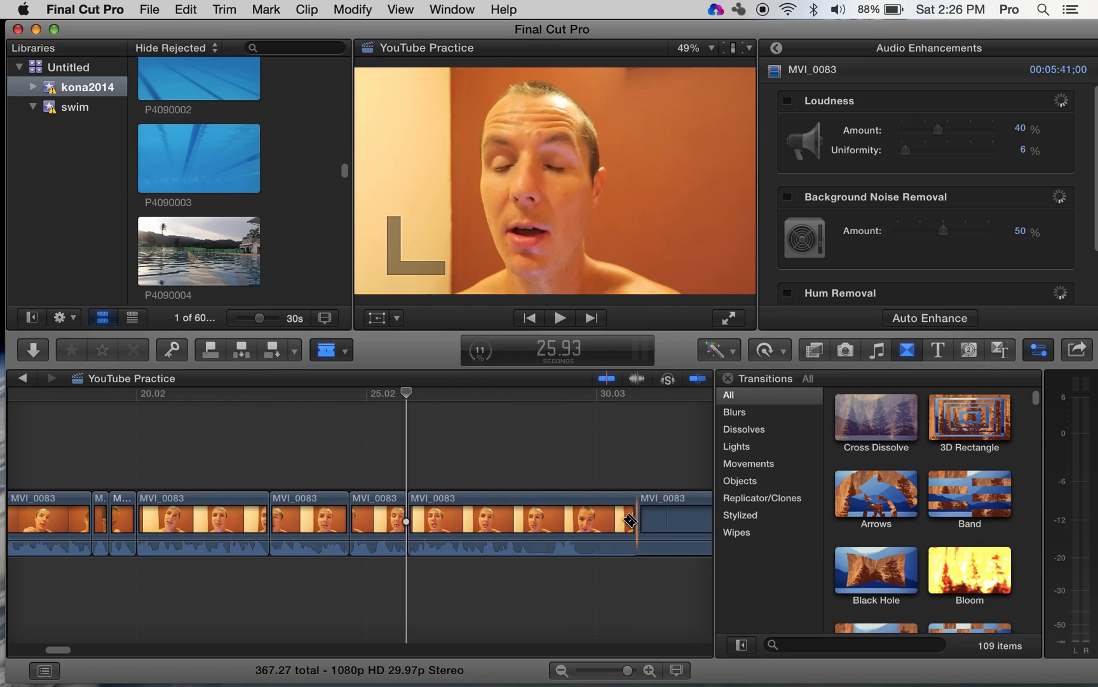
pyautogui.click(585, 528)
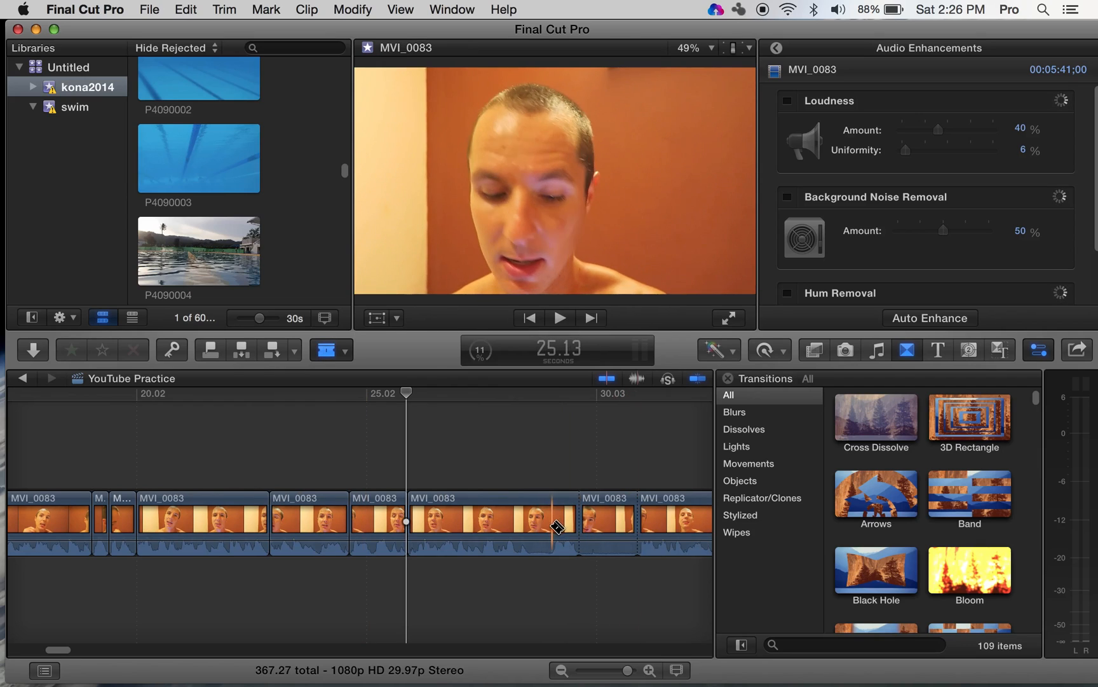
pyautogui.click(557, 526)
pyautogui.click(540, 527)
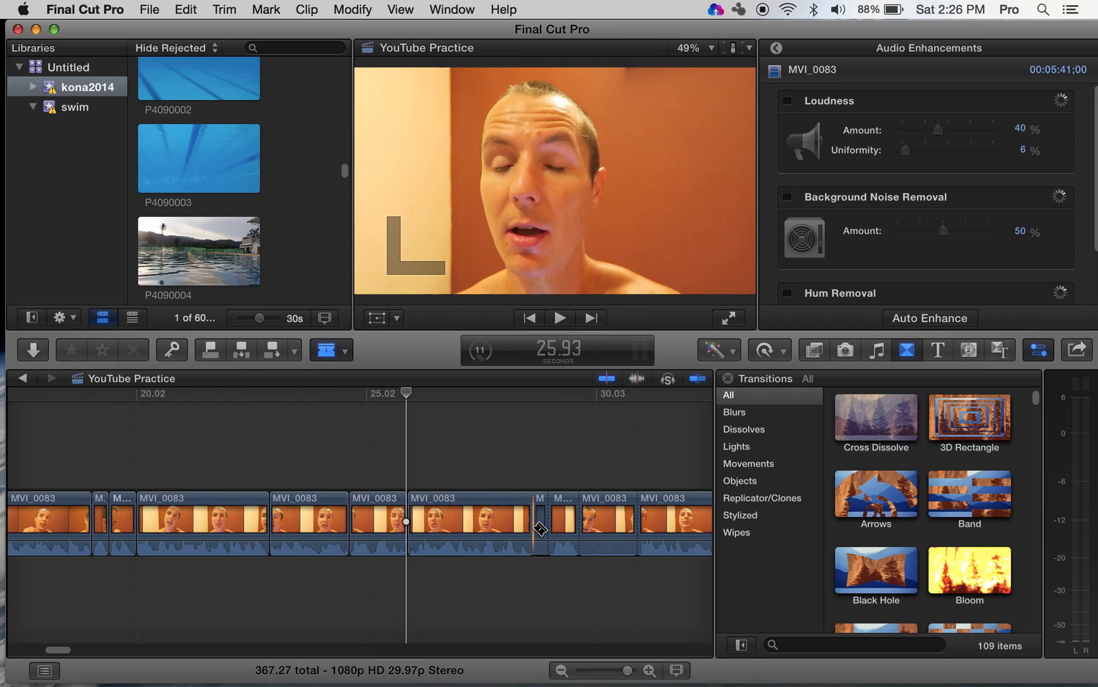
# - Delete the 0.34-second piece at about 28.7 seconds and the 1.26-second piece just after 29 seconds
pyautogui.press('a')
pyautogui.click(540, 519)
pyautogui.press('Delete')
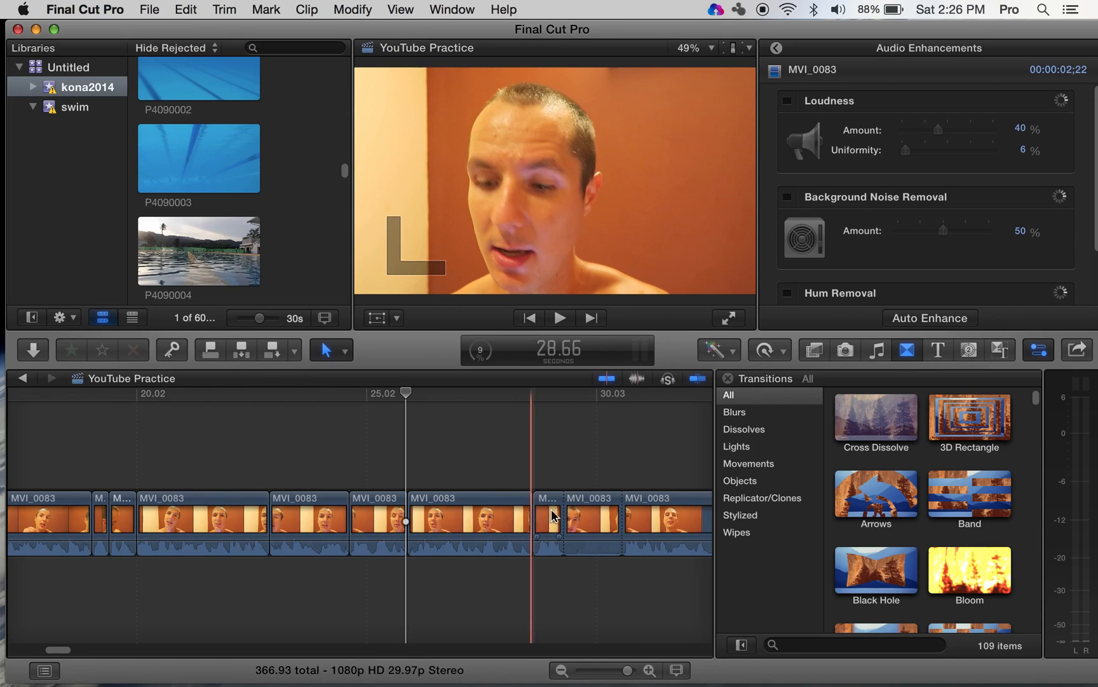
pyautogui.click(580, 512)
pyautogui.press('Delete')
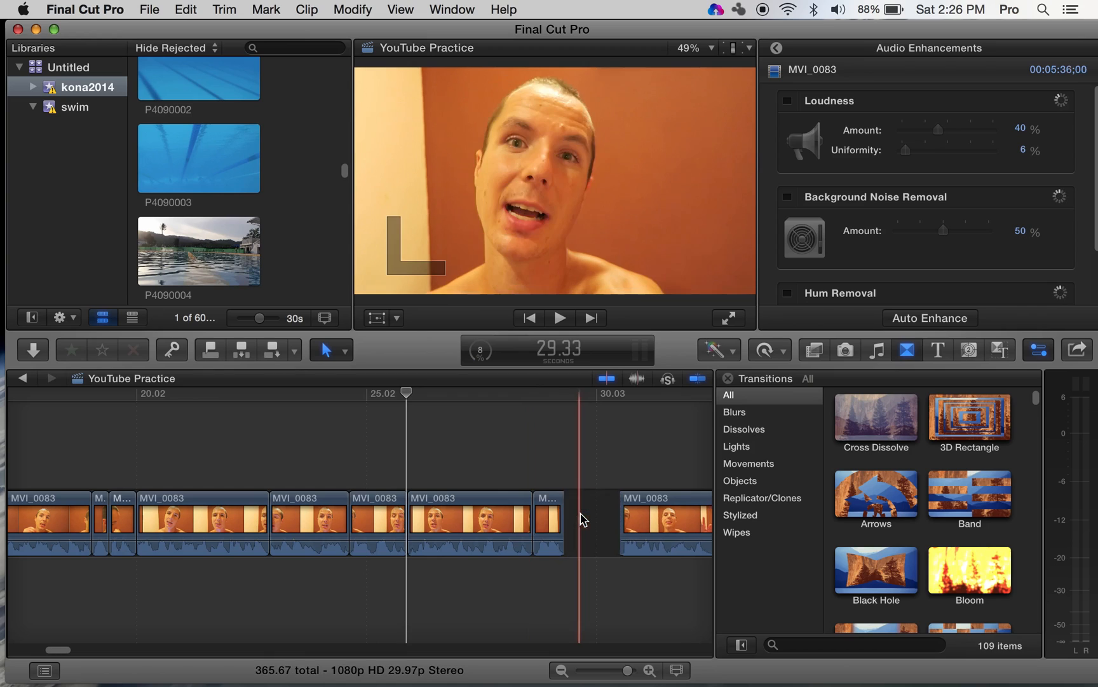
# - Blade out a 0.44-second piece of MVI_0083 at about 31.3 seconds and delete it
pyautogui.hscroll(5, 580, 520)
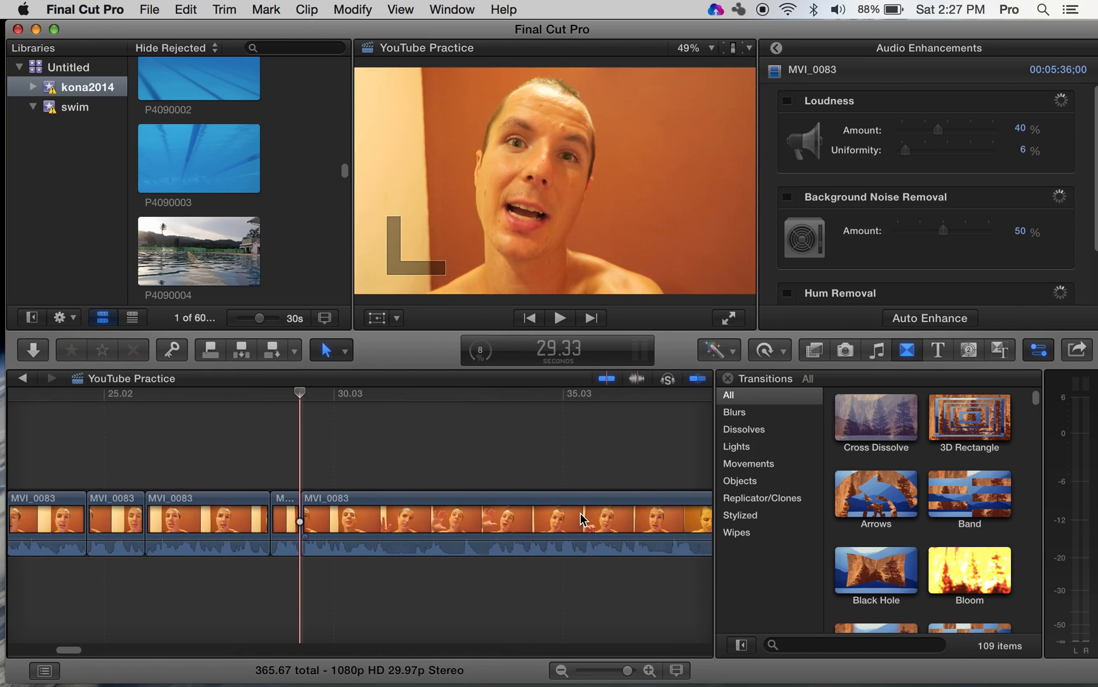
pyautogui.press('b')
pyautogui.click(413, 532)
pyautogui.click(395, 530)
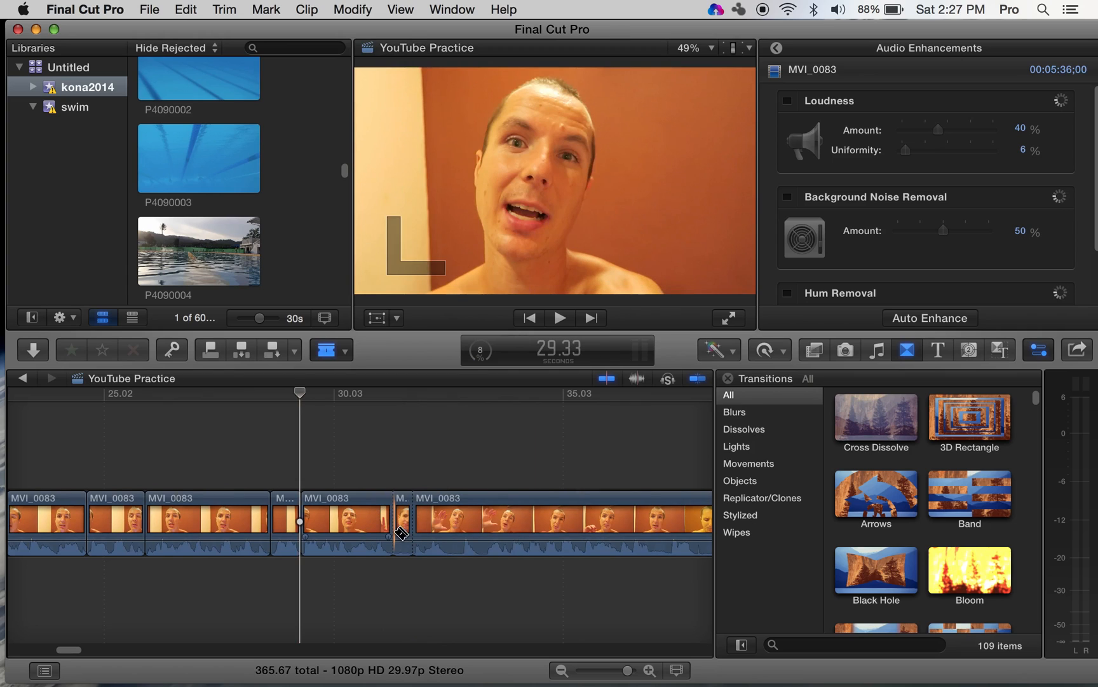
pyautogui.press('a')
pyautogui.click(401, 526)
pyautogui.press('Delete')
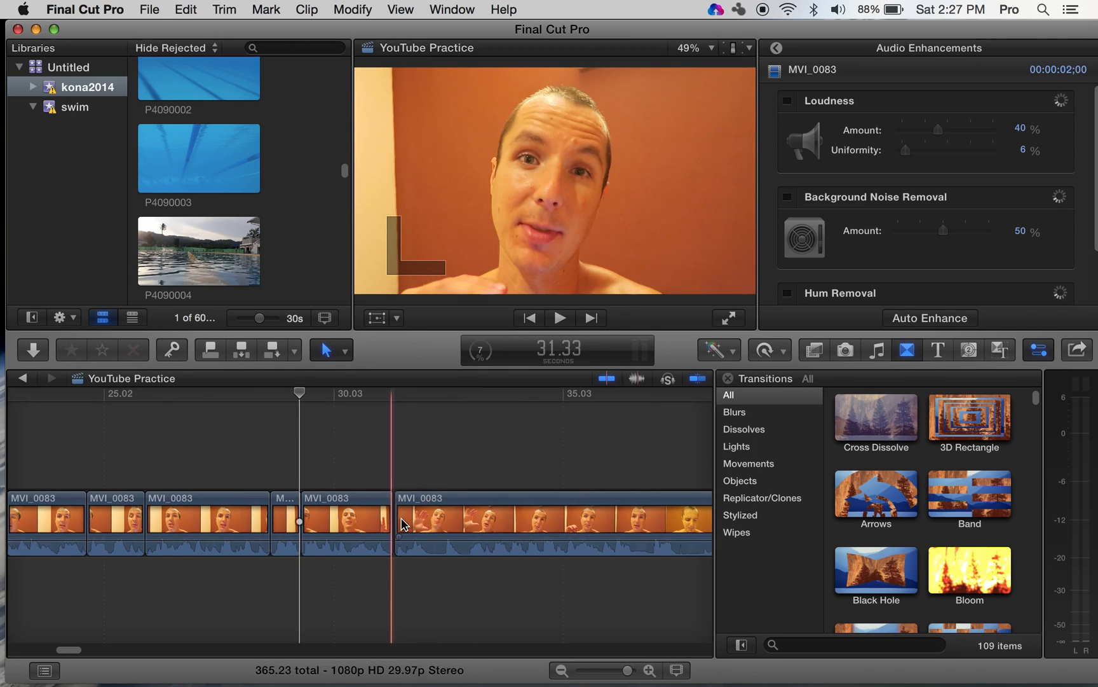
# - Blade MVI_0083 at about 32.0, 32.4 and 33.0 seconds and delete the 0.33-second piece between the first two cuts
pyautogui.press('b')
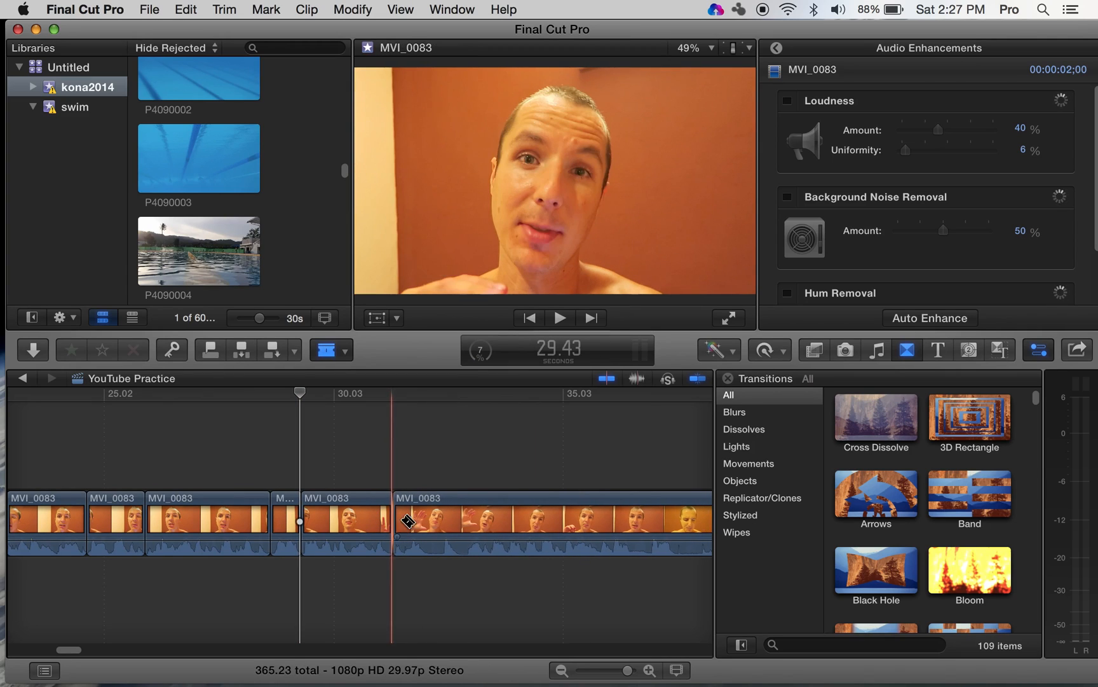
pyautogui.click(441, 526)
pyautogui.click(424, 526)
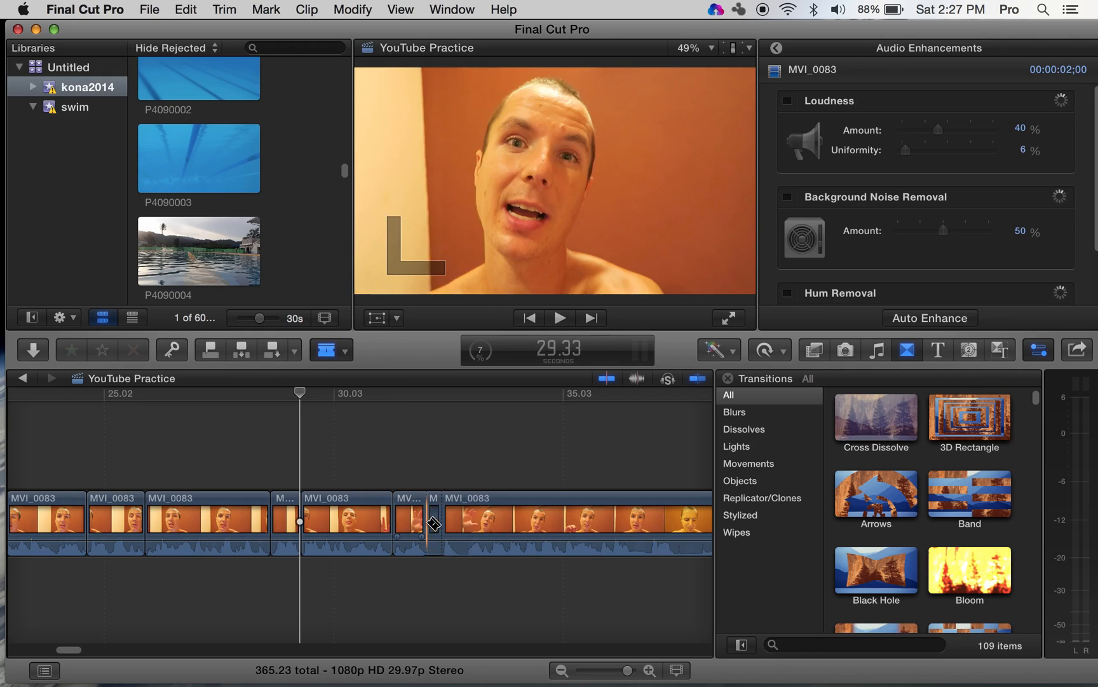
pyautogui.press('a')
pyautogui.click(470, 525)
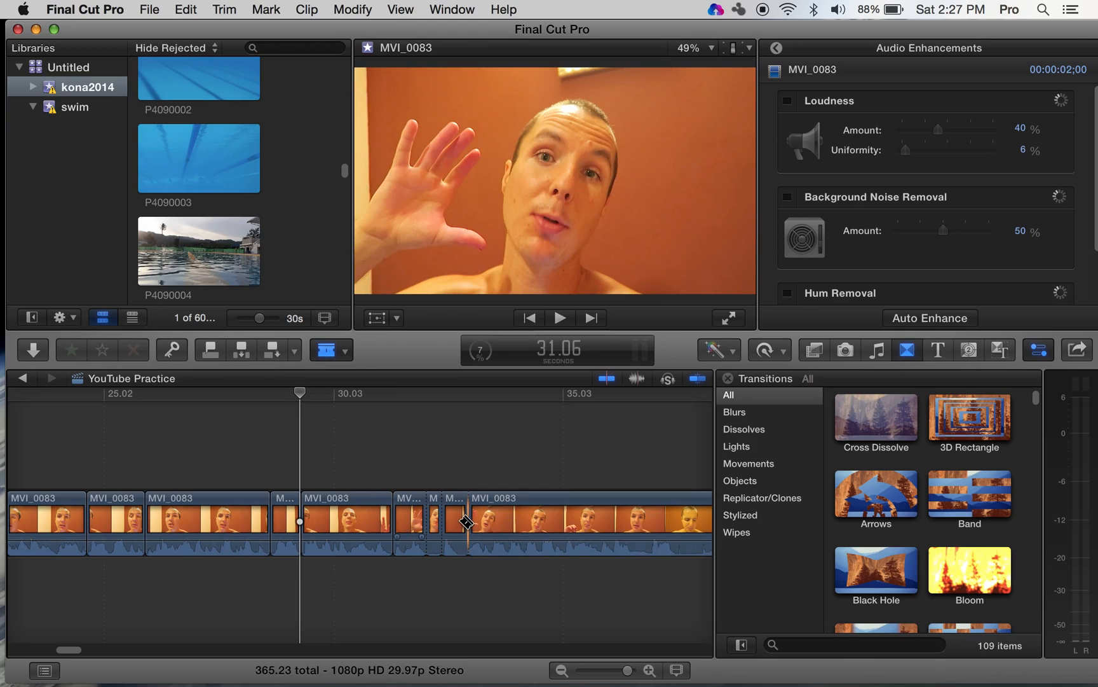
pyautogui.press('z')
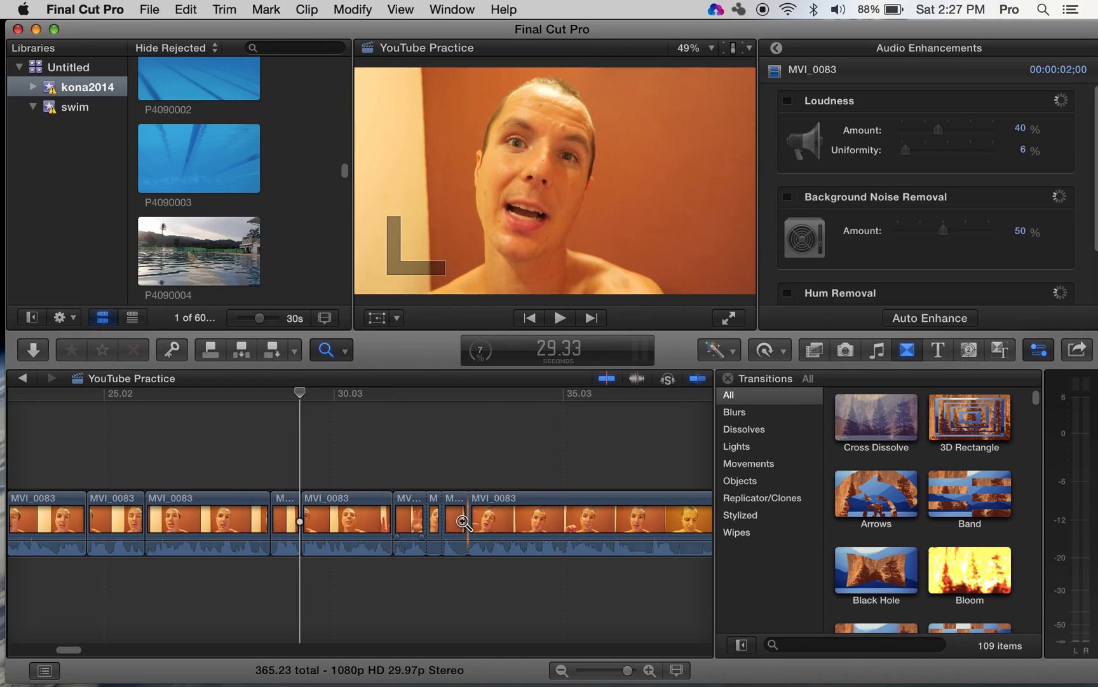
pyautogui.click(461, 518)
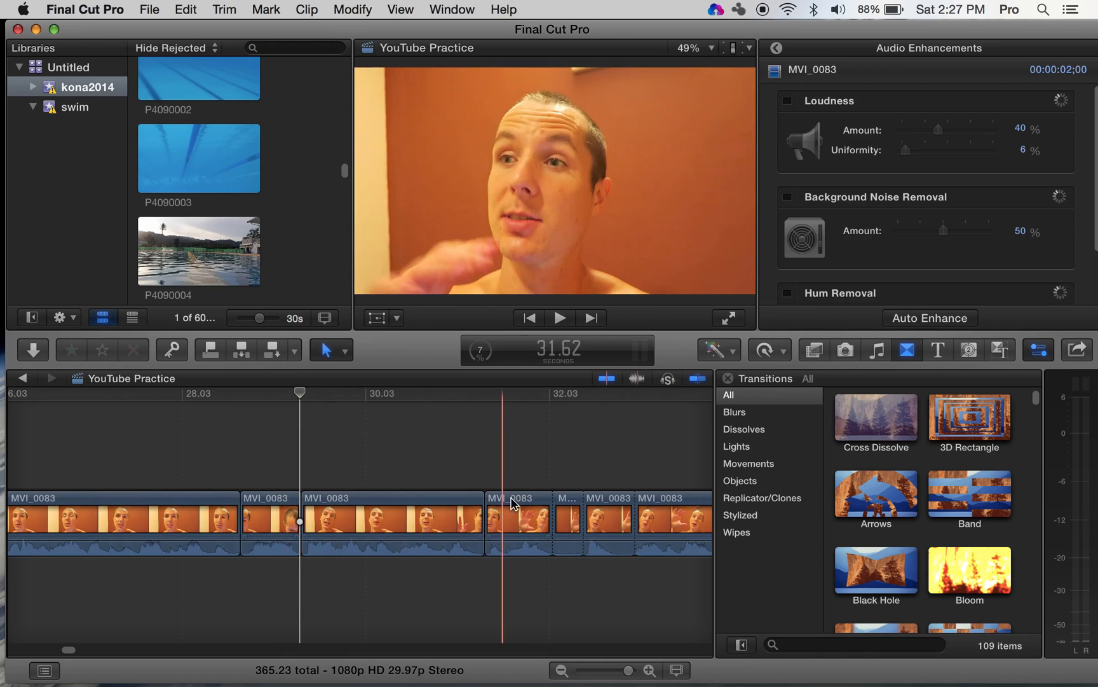
pyautogui.press('Delete')
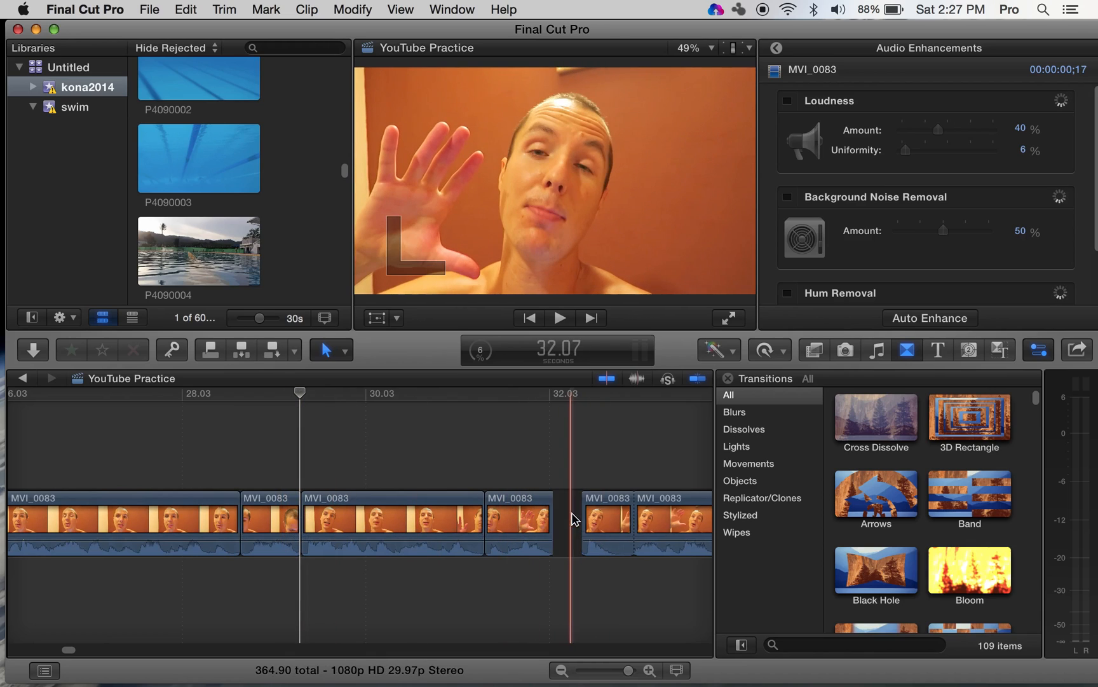
# - Blade the short MVI_0083 piece at about 32.4 seconds and delete its last 0.24 seconds
pyautogui.press('b')
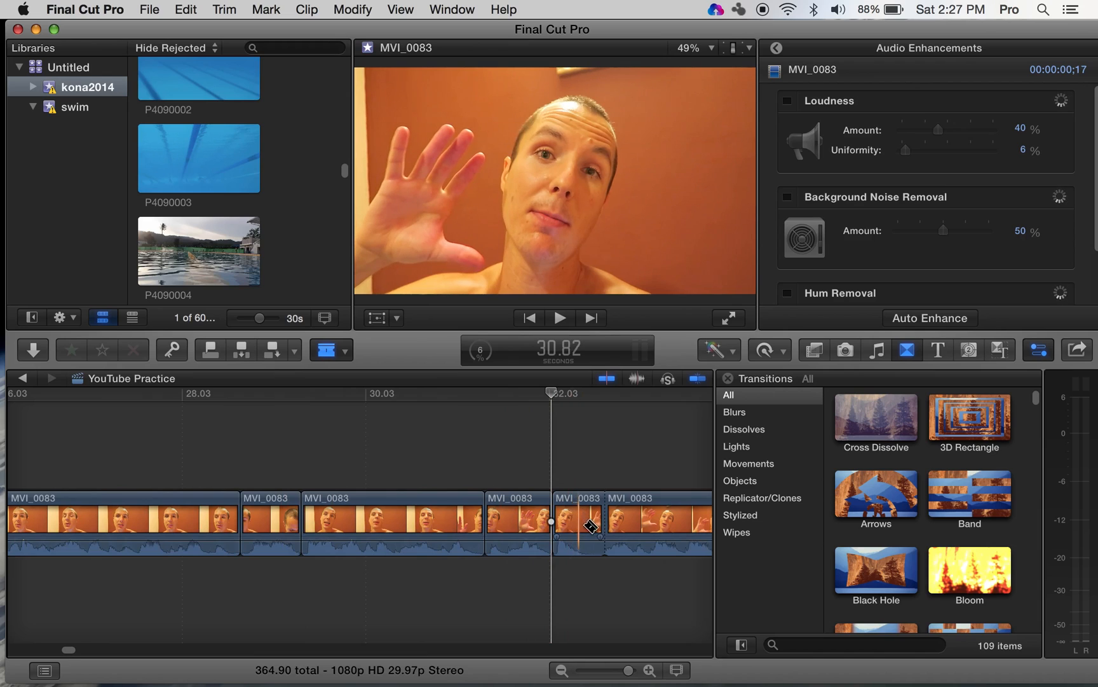
pyautogui.click(585, 529)
pyautogui.click(589, 522)
pyautogui.press('Delete')
# - Go back to the start of the timeline and play the edited MVI_0083 section around 17 to 19 seconds to check the cuts
pyautogui.hscroll(-10, 406, 497)
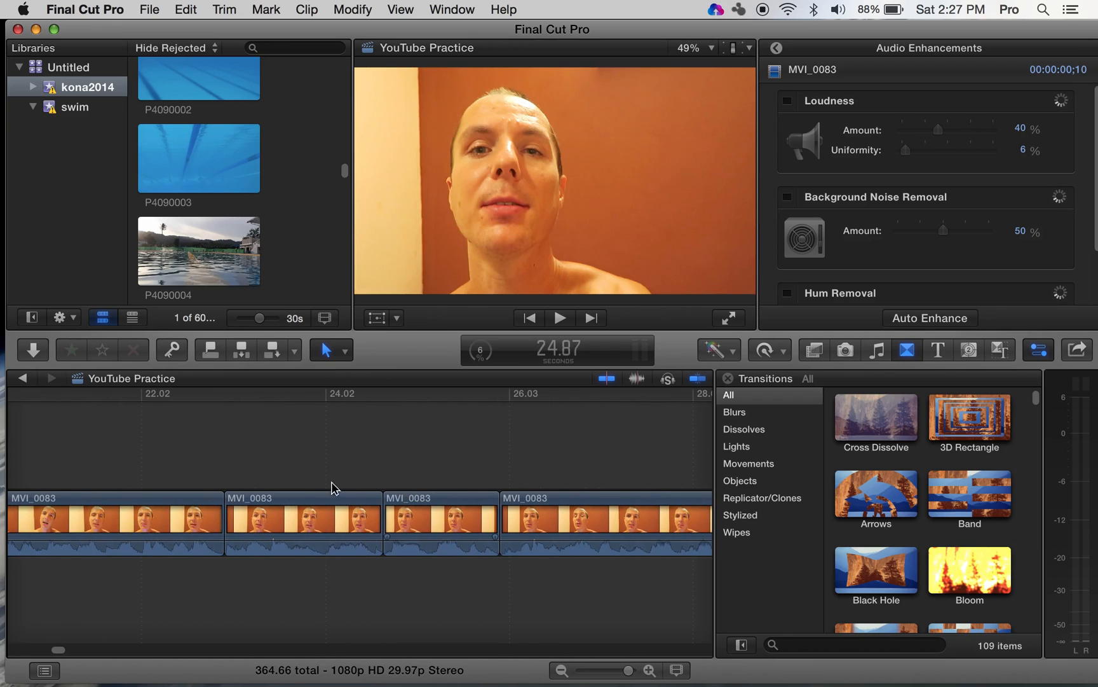
pyautogui.hscroll(-20, 331, 488)
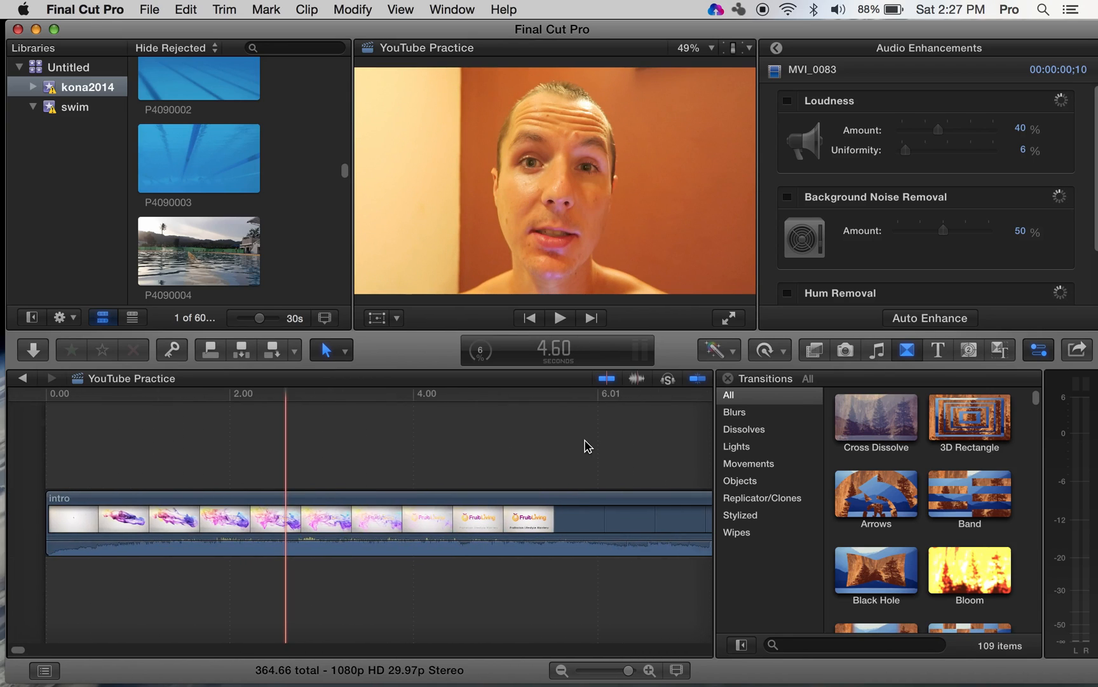
pyautogui.hscroll(8, 588, 445)
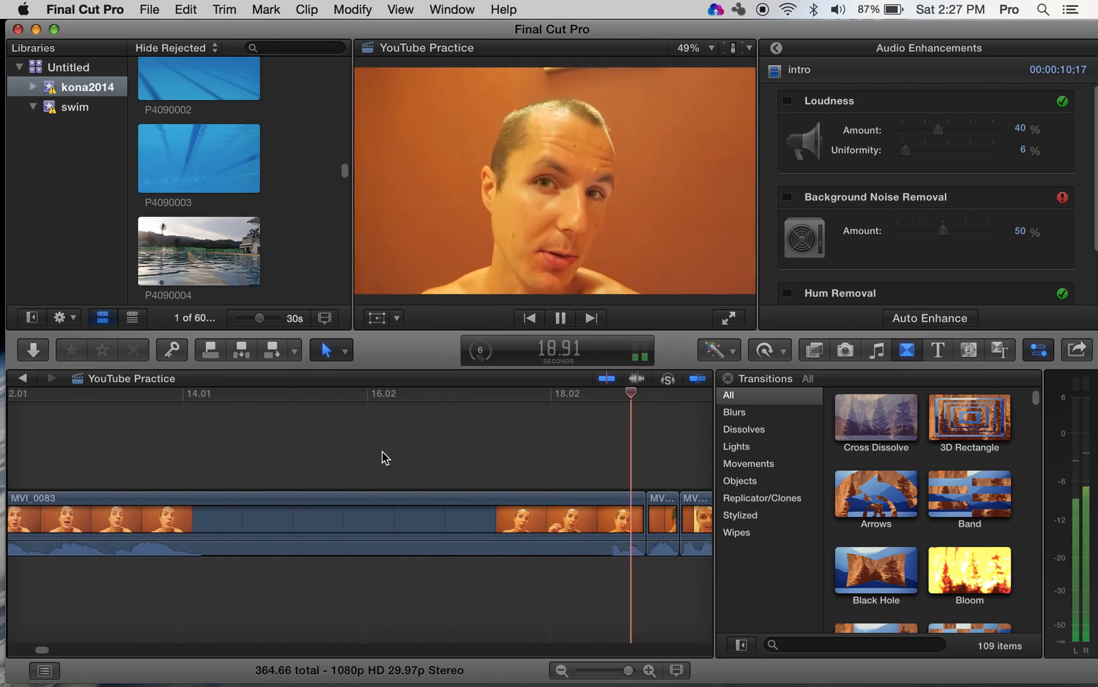
pyautogui.press('space')
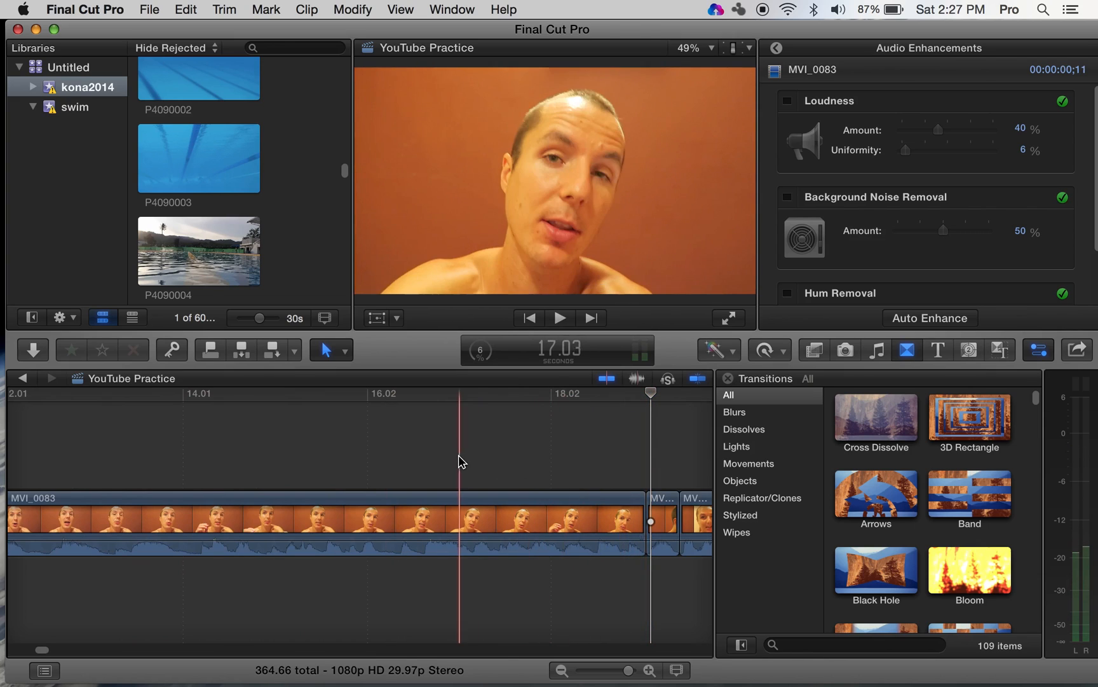
pyautogui.press('space')
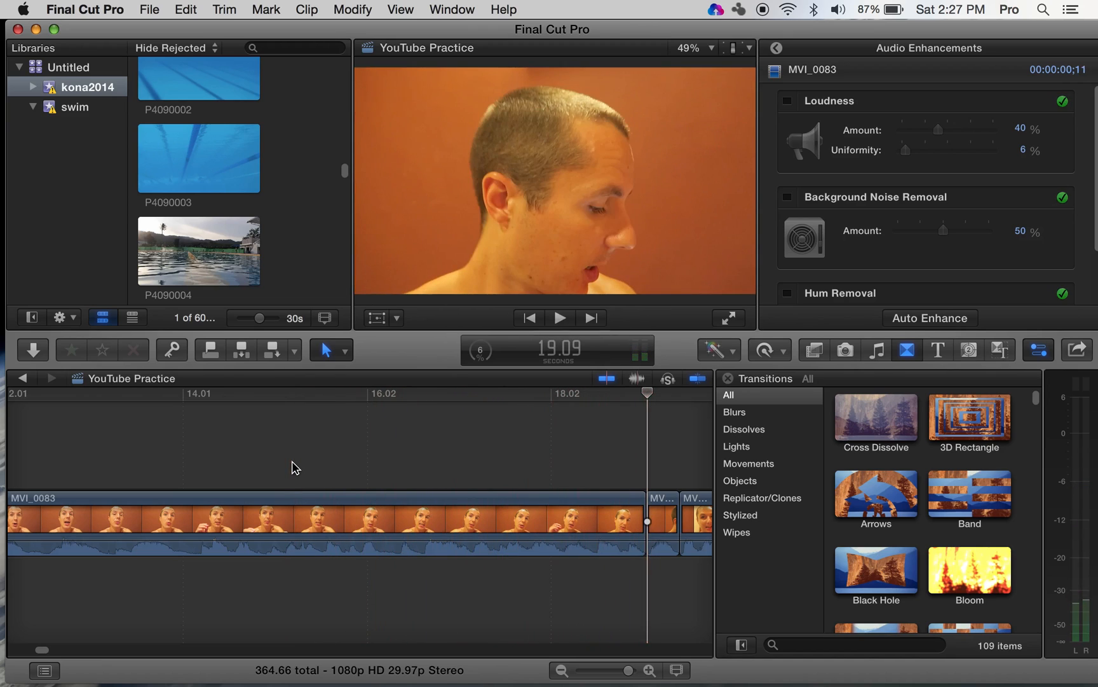
pyautogui.press('space')
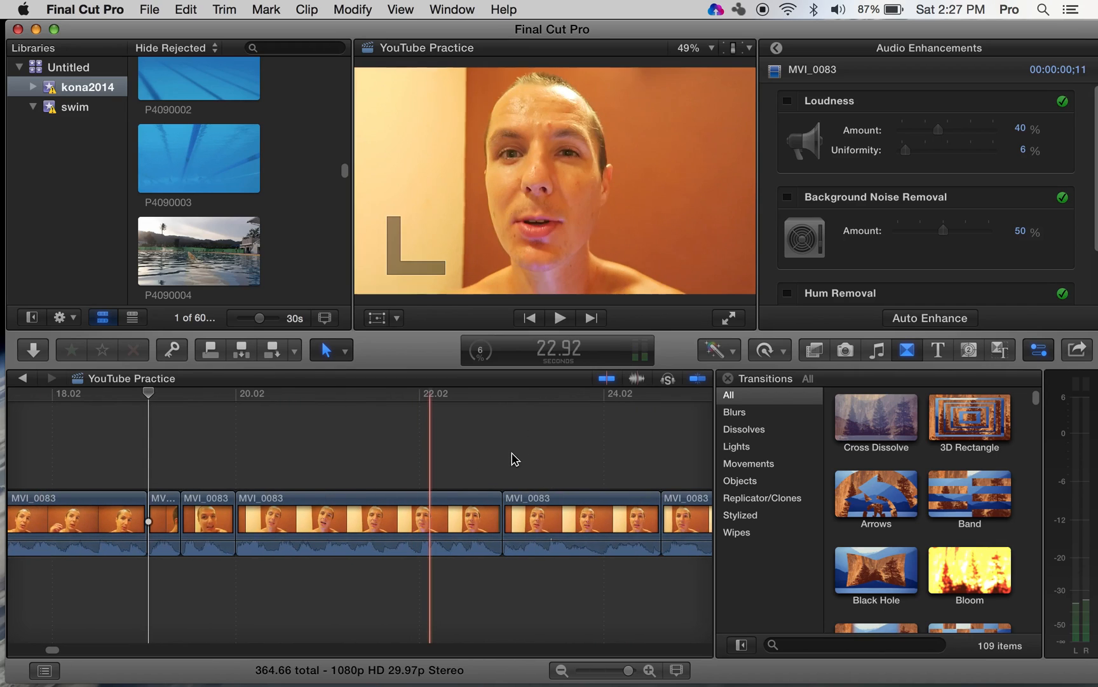
pyautogui.hscroll(4, 512, 454)
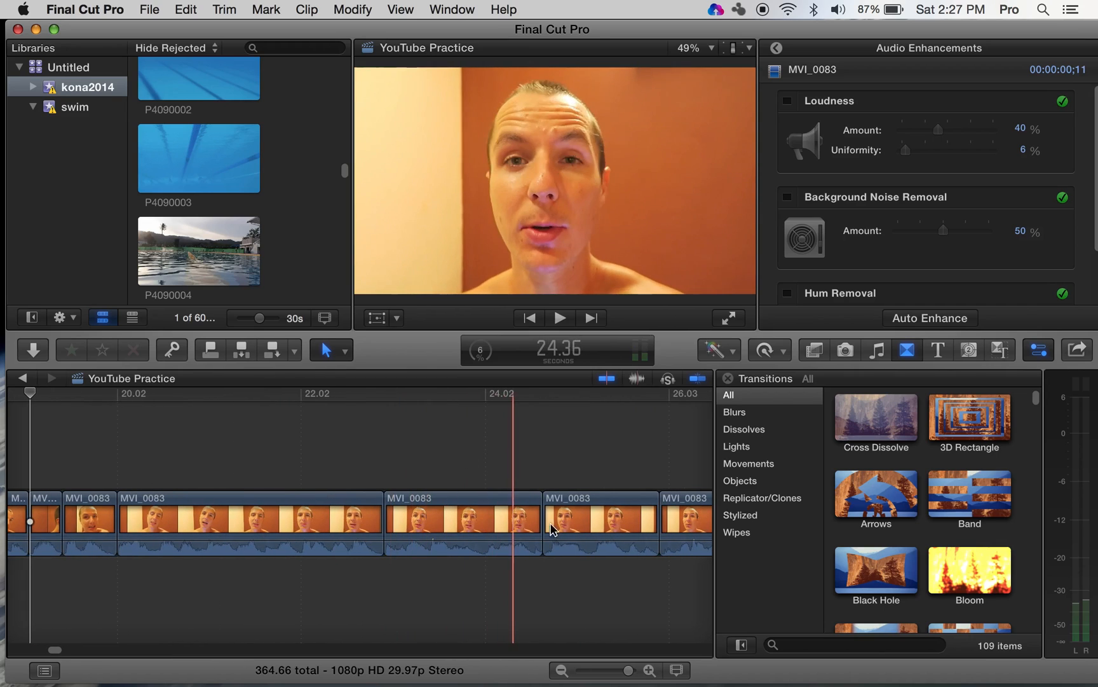
# - Look through the uncut remainder of MVI_0083 and preview the phone footage at about 120 to 136 seconds
pyautogui.moveTo(628, 669)
pyautogui.mouseDown()
pyautogui.moveTo(614, 667)
pyautogui.moveTo(631, 670)
pyautogui.mouseUp()
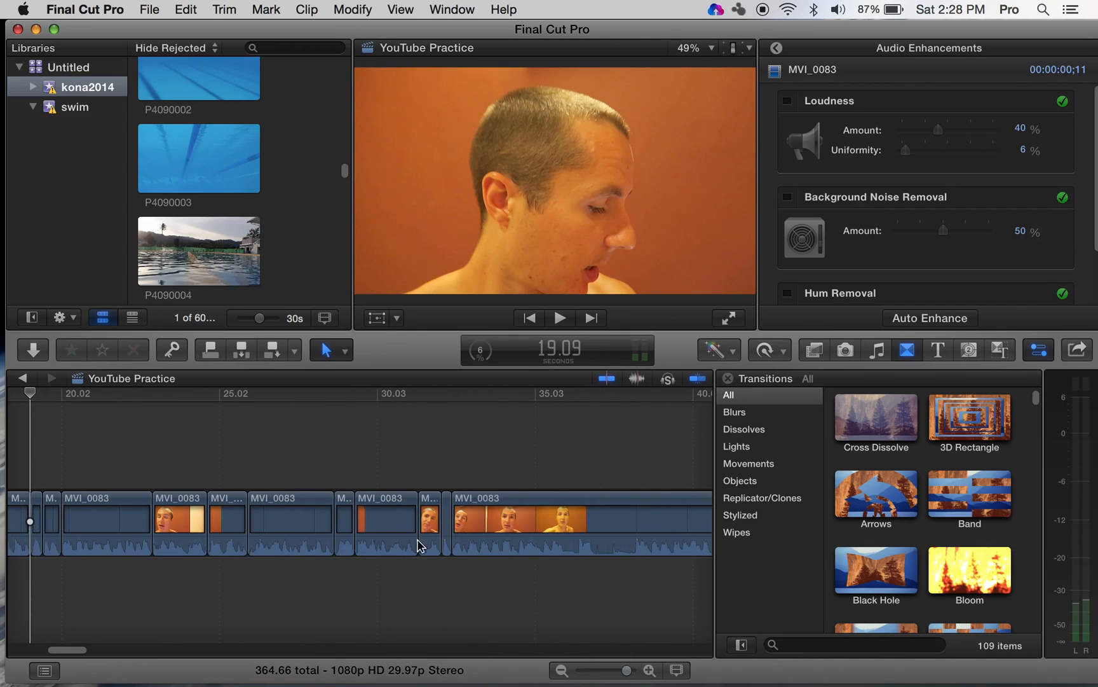
pyautogui.hscroll(5, 585, 460)
pyautogui.hscroll(5, 480, 464)
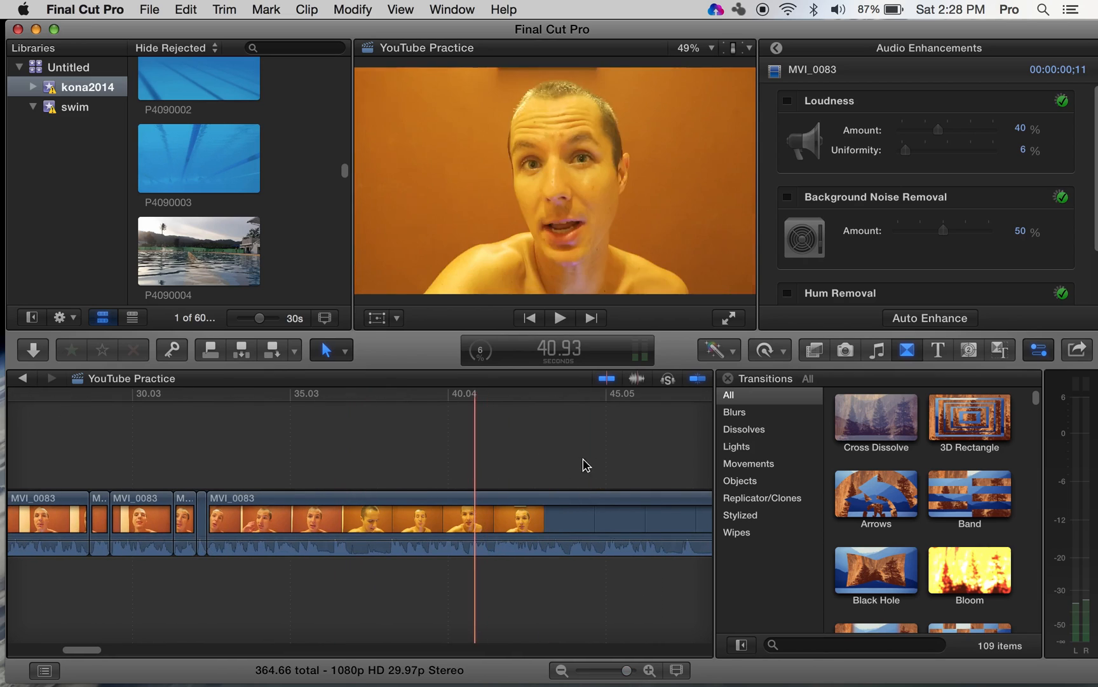
pyautogui.hscroll(5, 527, 462)
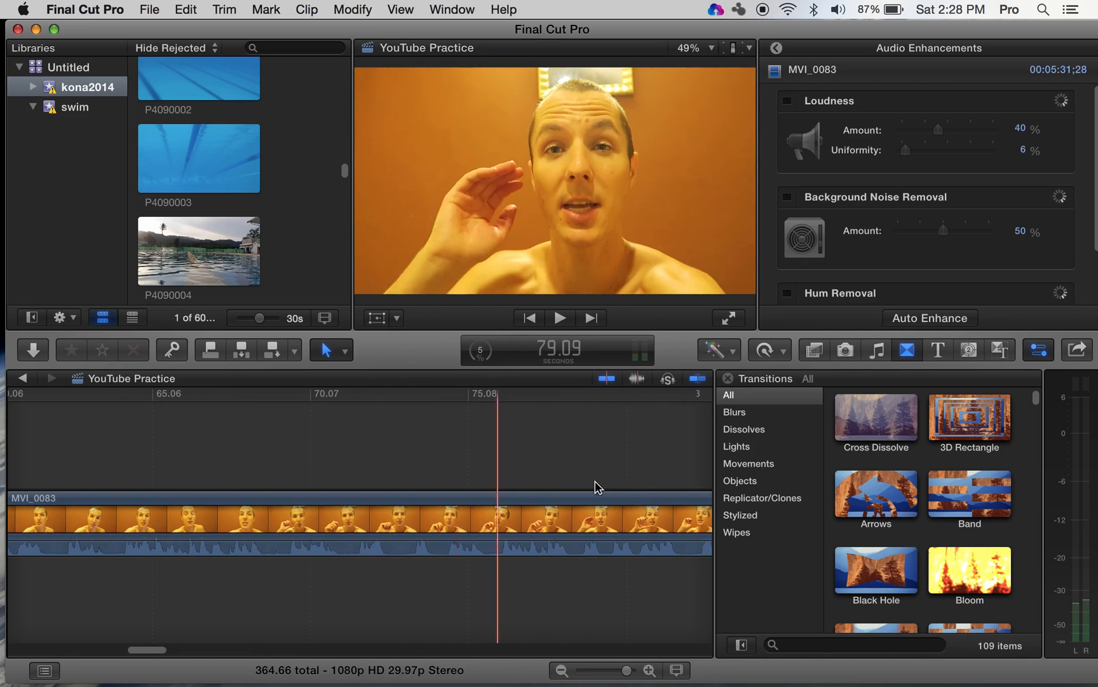
pyautogui.moveTo(627, 670); pyautogui.dragTo(625, 671)
pyautogui.hscroll(5, 514, 522)
pyautogui.hscroll(-5, 515, 523)
pyautogui.hscroll(6, 515, 523)
pyautogui.click(609, 669)
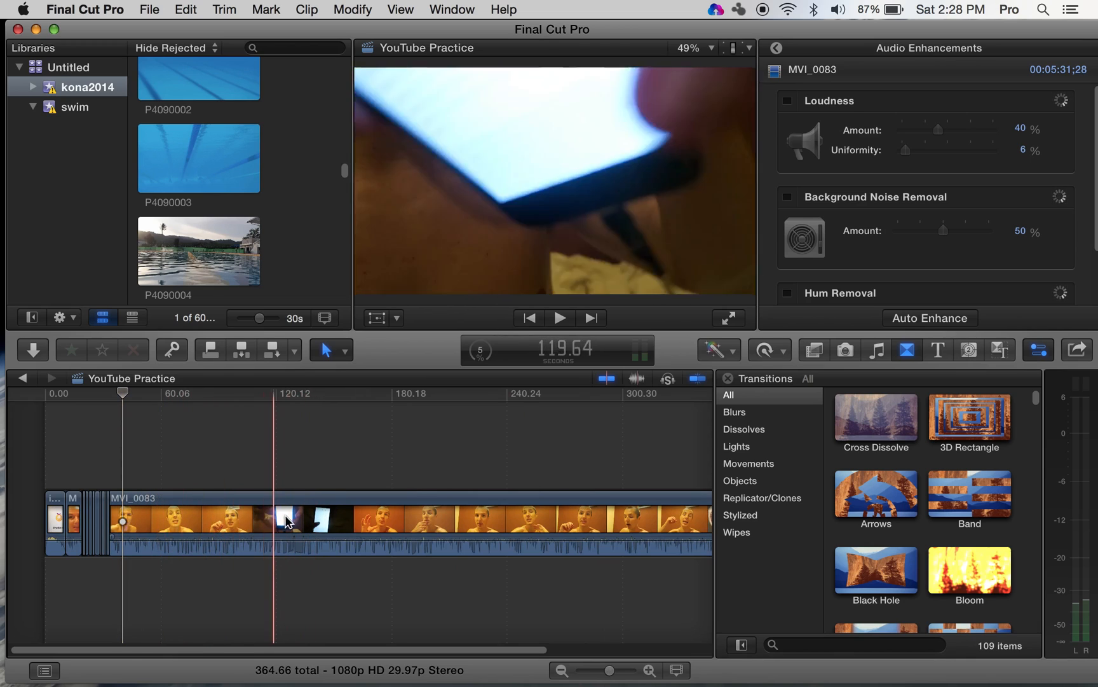
pyautogui.press('space')
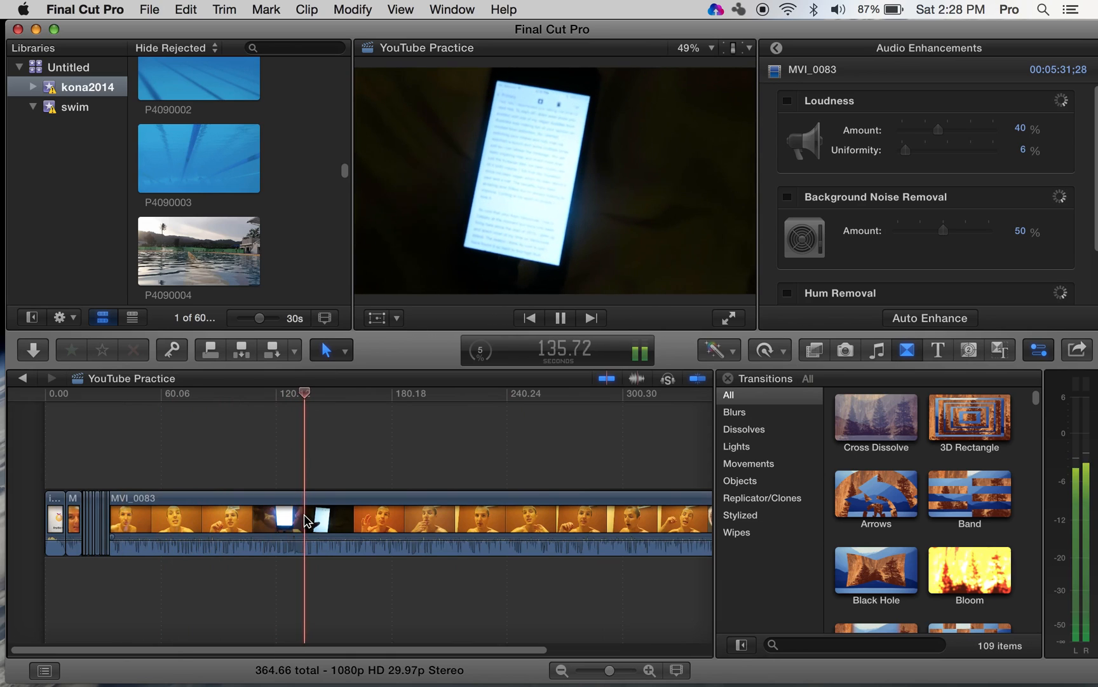
pyautogui.press('space')
# - Examine the phone footage closely, playing it from about 126.8 seconds to find the section to cut
pyautogui.press('z')
pyautogui.click(307, 521)
pyautogui.press('a')
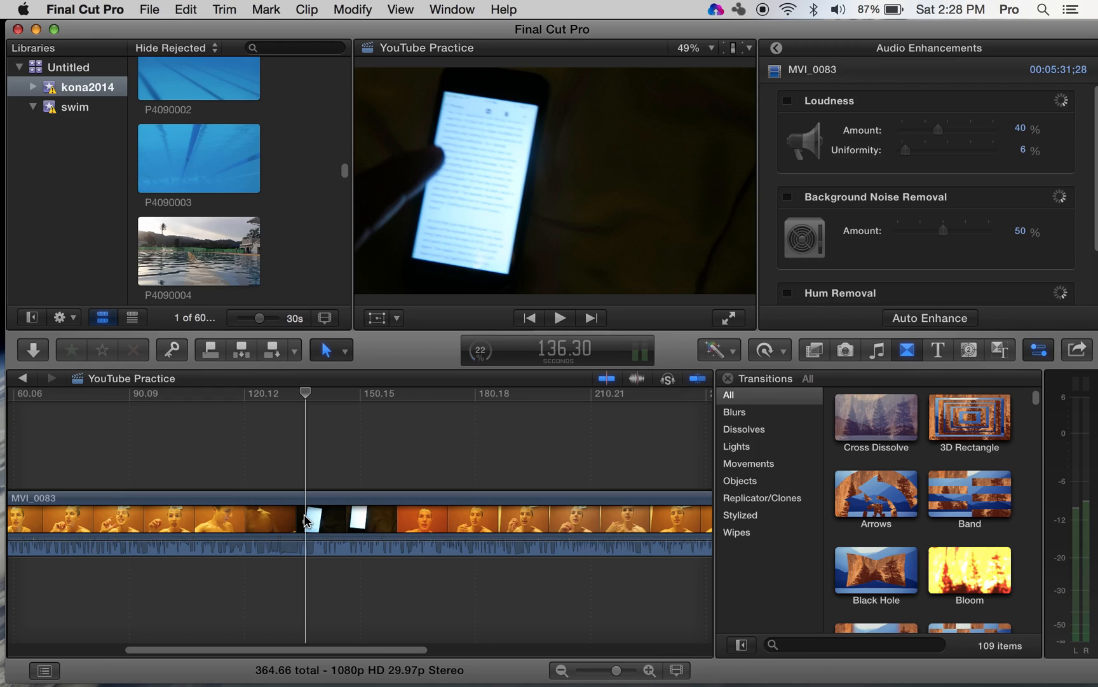
pyautogui.press('z')
pyautogui.click(304, 514)
pyautogui.press('a')
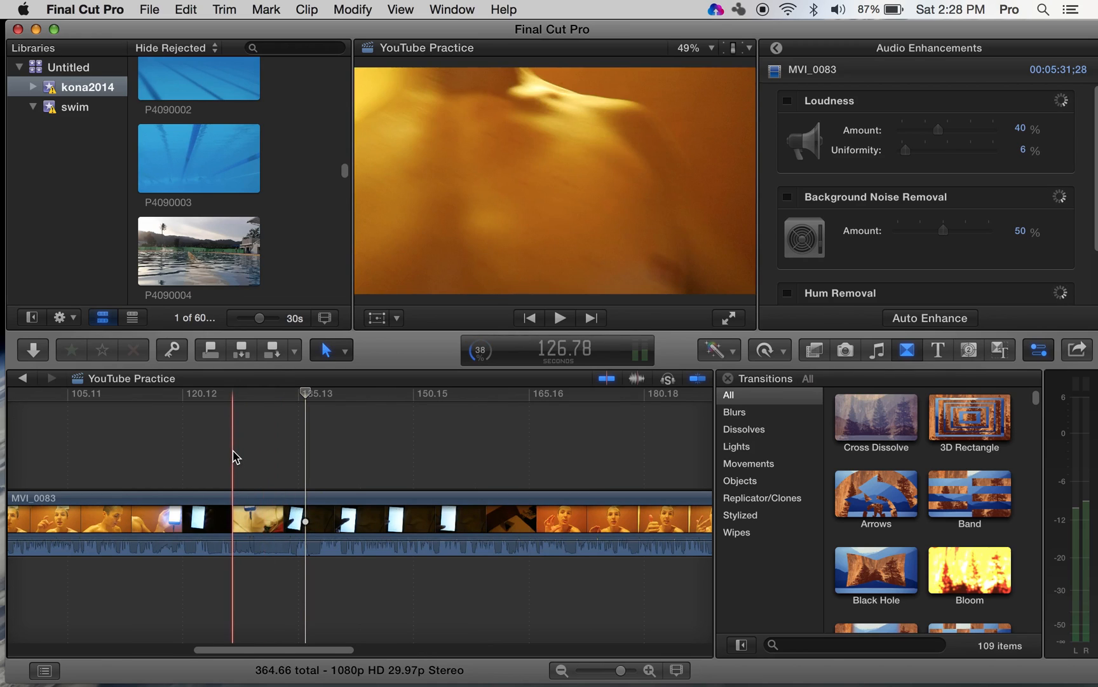
pyautogui.press('space')
pyautogui.press('b')
pyautogui.press('space')
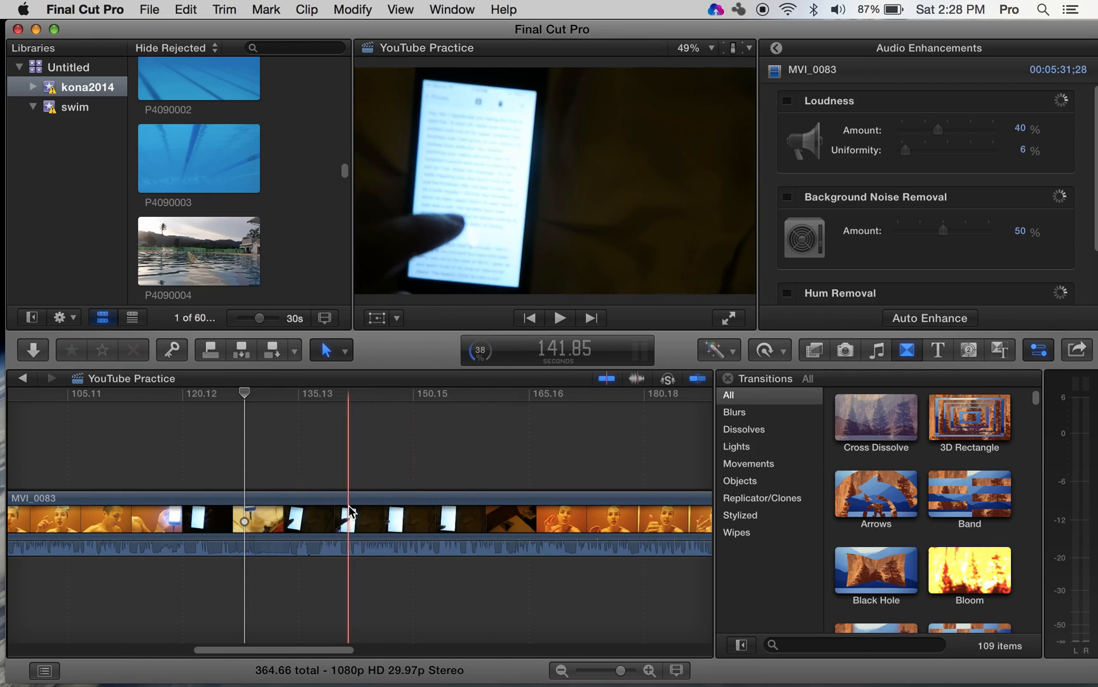
pyautogui.press('b')
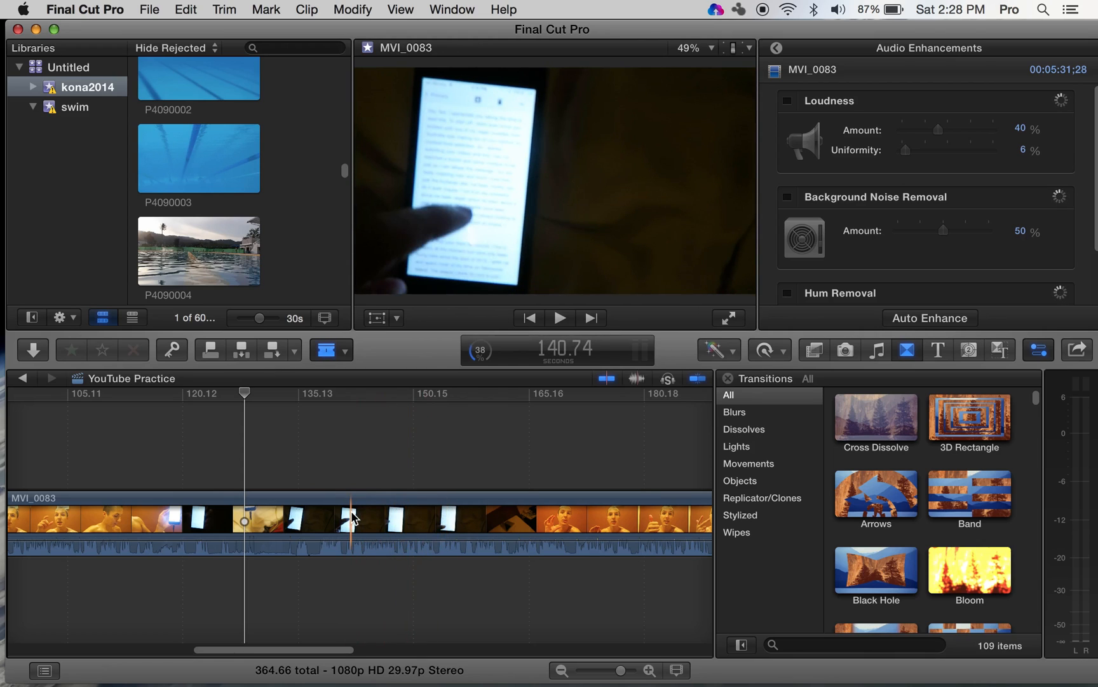
# - Play the phone footage around 134 to 136 seconds and blade MVI_0083 at about 134.9 seconds
pyautogui.press('z')
pyautogui.click(288, 518)
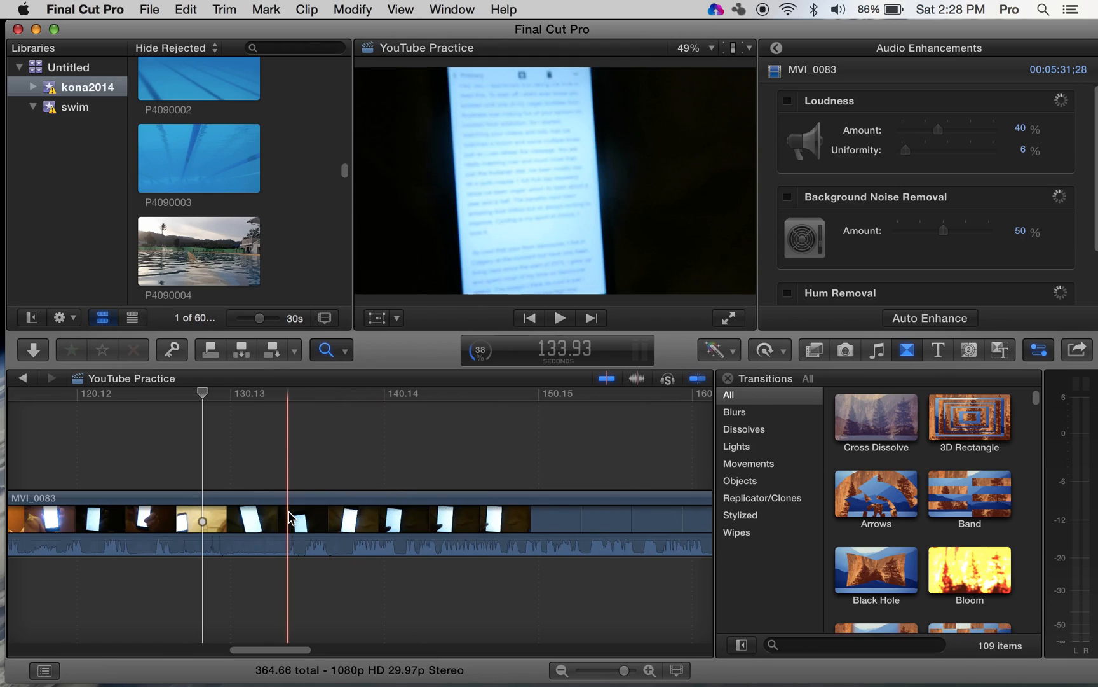
pyautogui.click(321, 517)
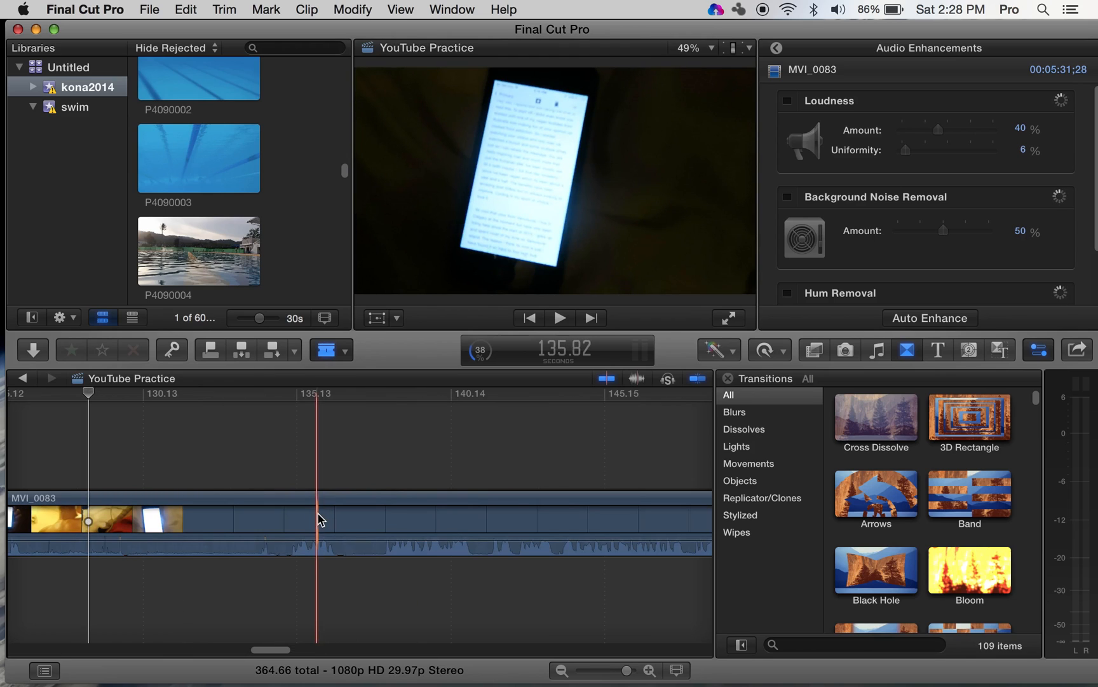
pyautogui.press('a')
pyautogui.click(250, 473)
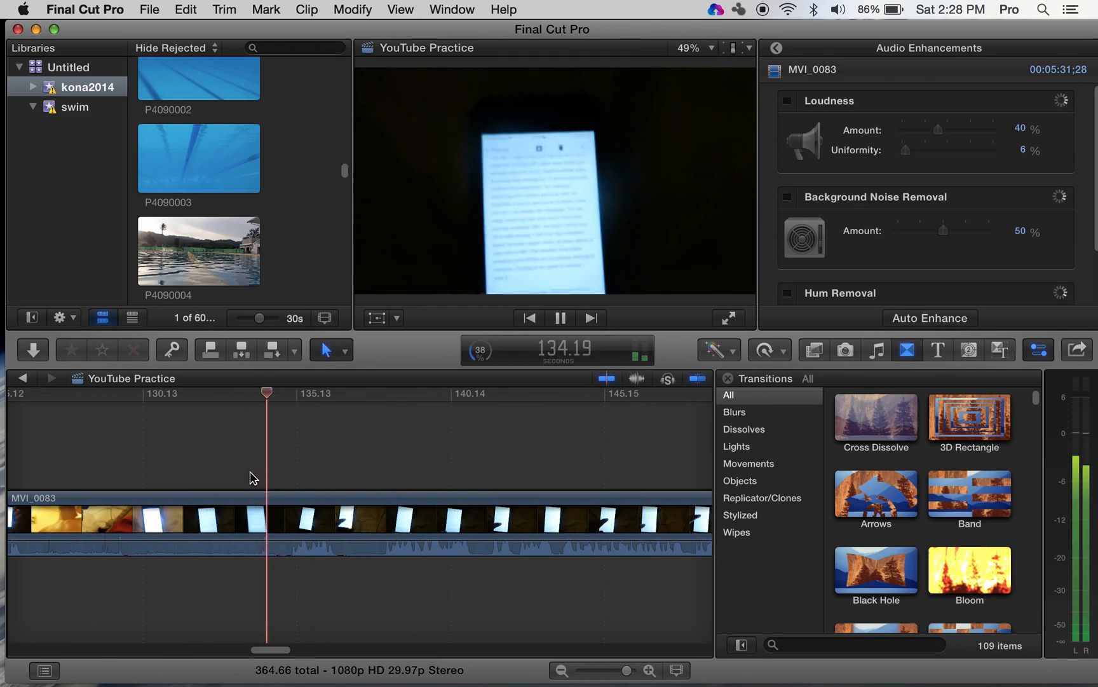
pyautogui.press('b')
pyautogui.press('space')
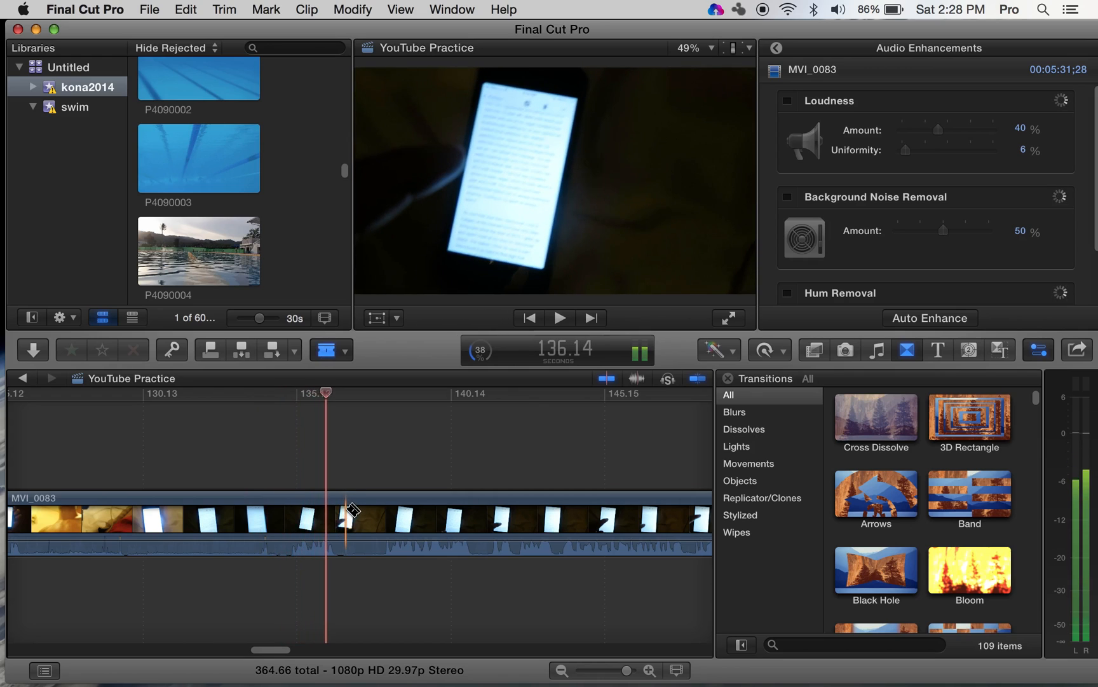
pyautogui.click(289, 528)
pyautogui.press('a')
# - Play on past the first cut in the phone footage and blade MVI_0083 at about 137.9 seconds
pyautogui.press('space')
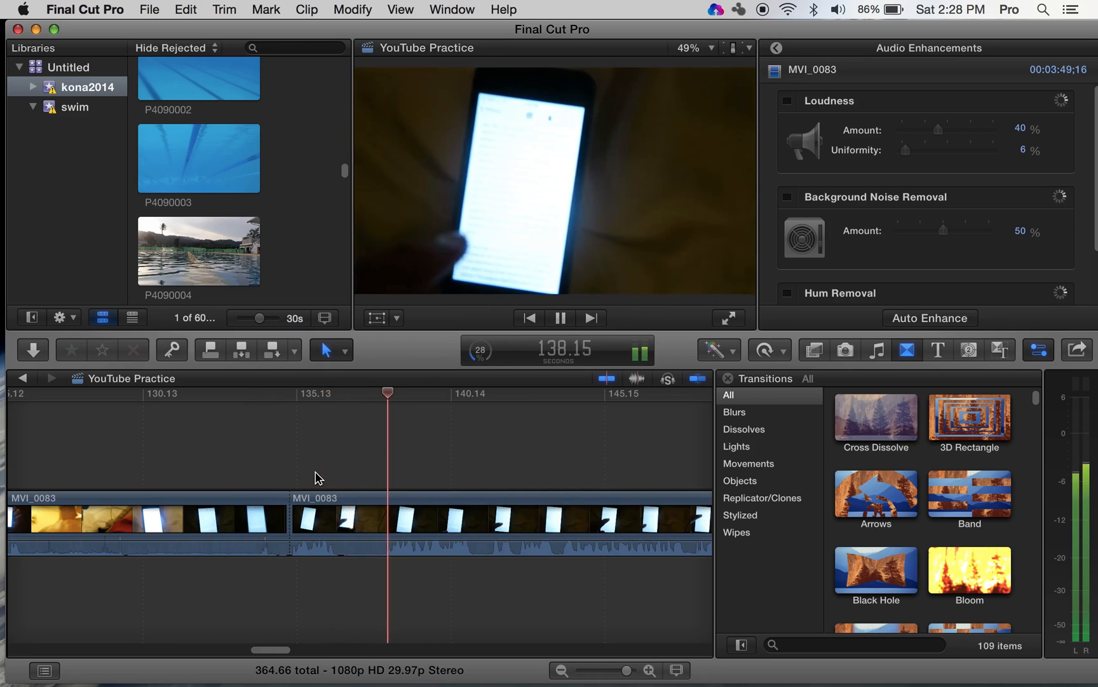
pyautogui.press('space')
pyautogui.press('b')
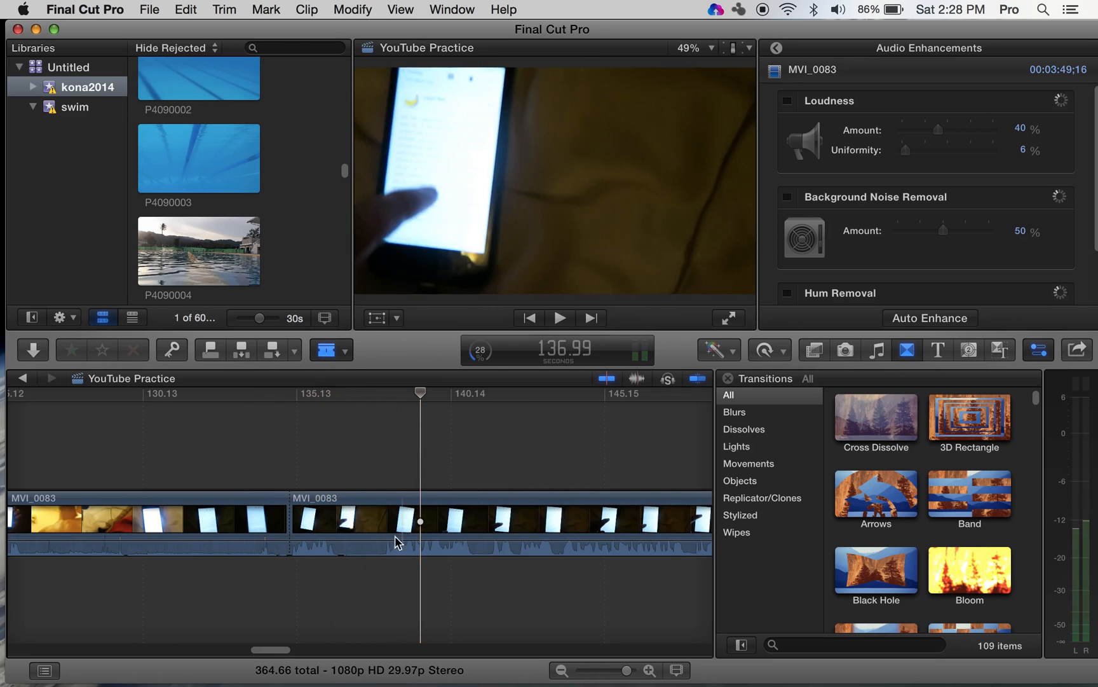
pyautogui.click(384, 528)
pyautogui.press('a')
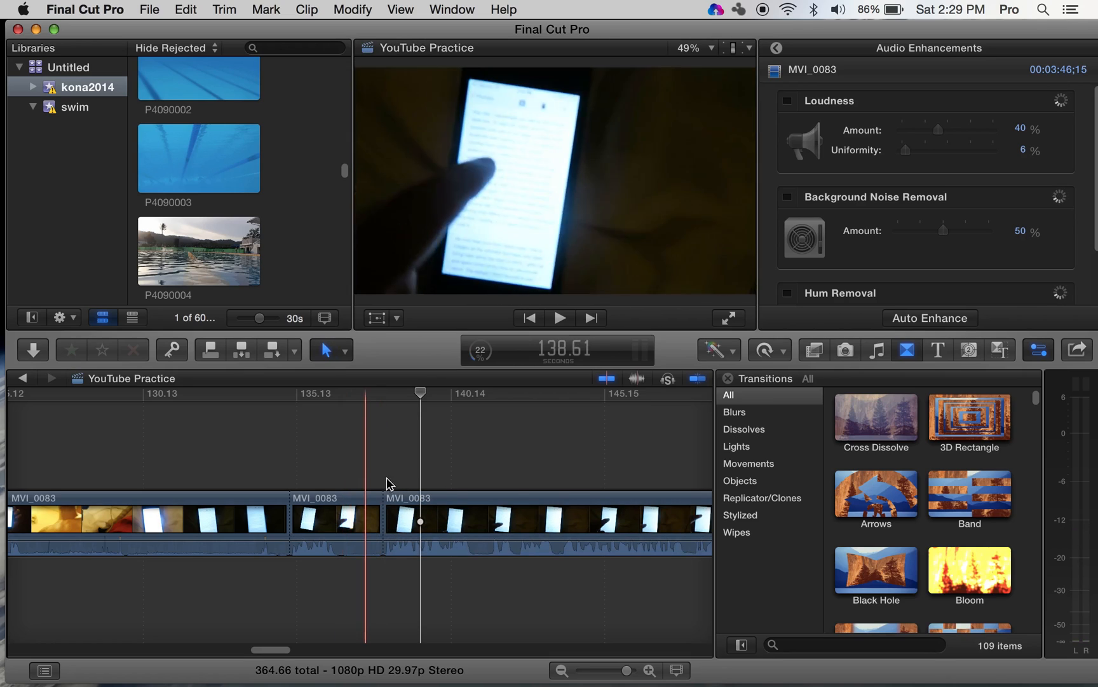
# - Preview and delete the 3.04-second MVI_0083 piece between about 134.9 and 137.9 seconds, then play across the join
pyautogui.click(361, 516)
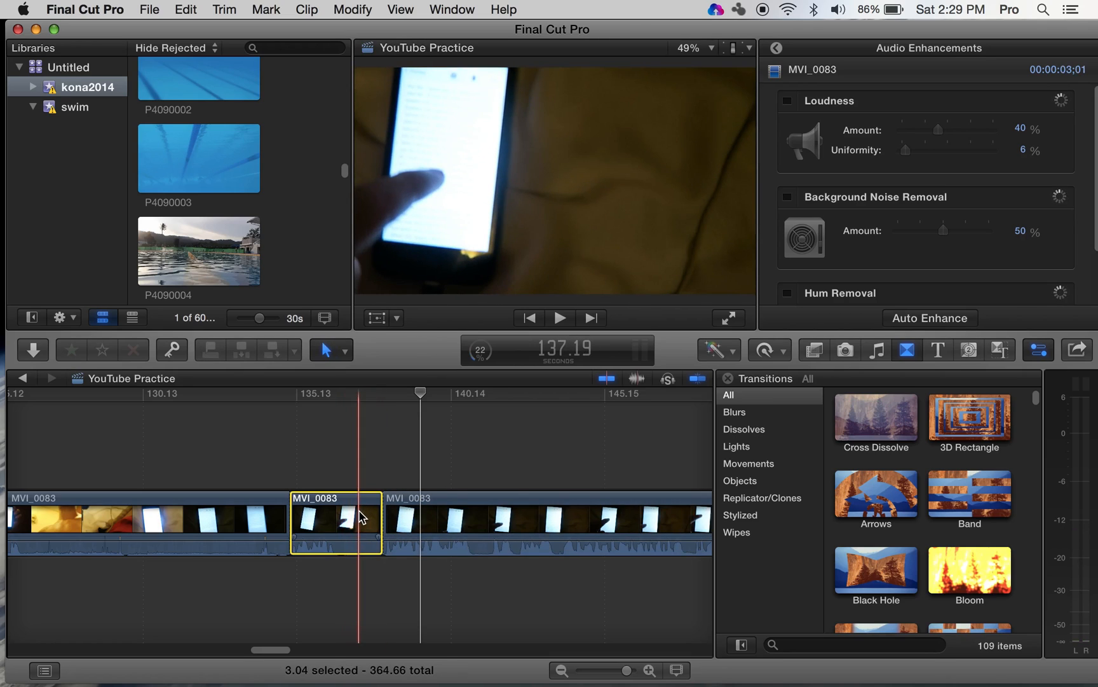
pyautogui.click(283, 470)
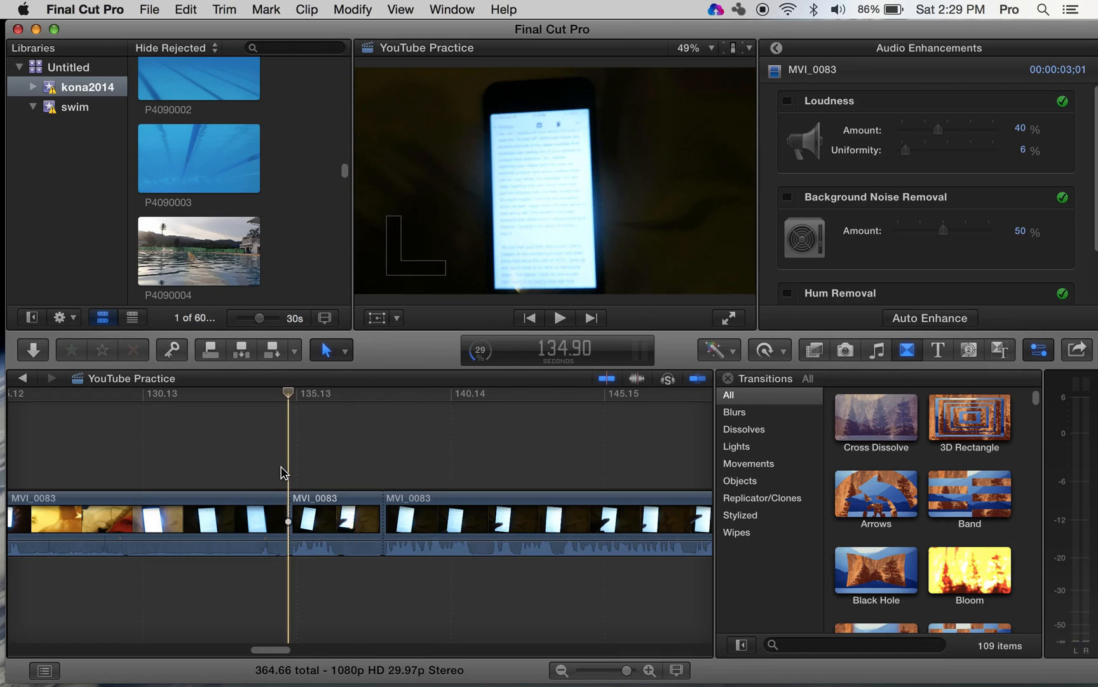
pyautogui.click(254, 464)
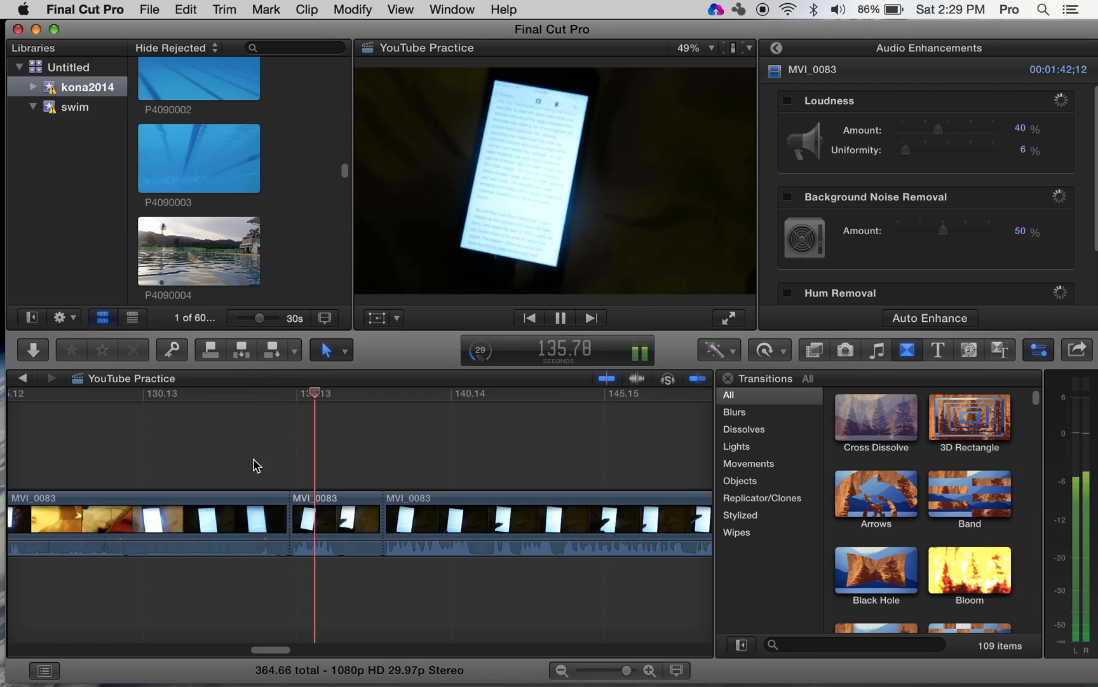
pyautogui.click(325, 524)
pyautogui.press('Delete')
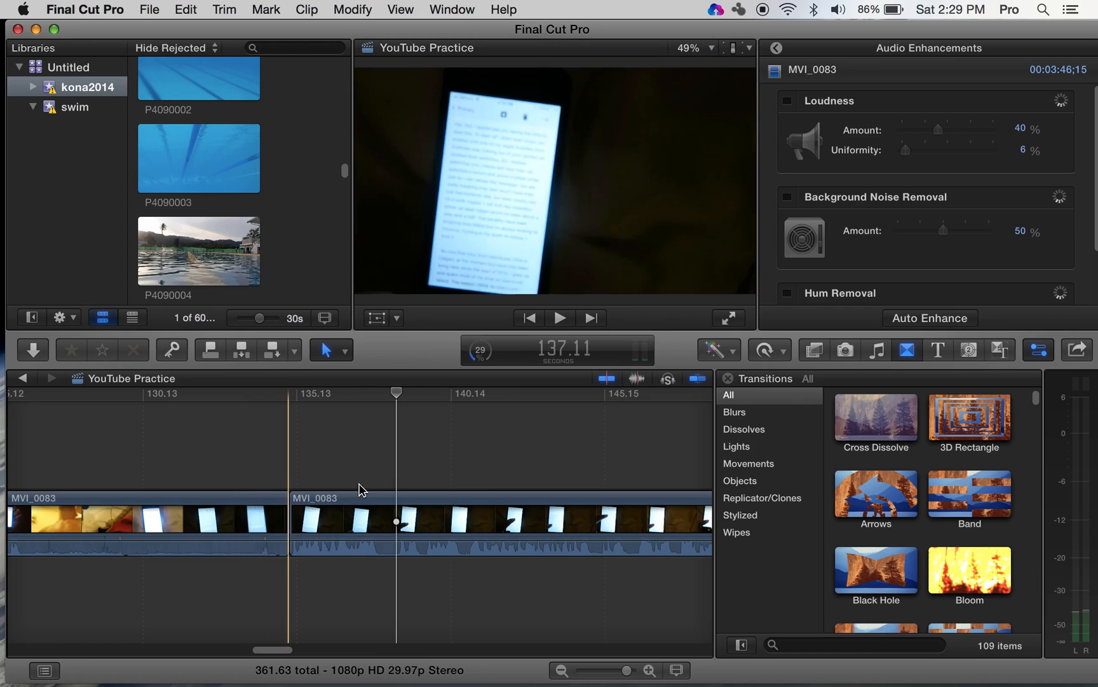
pyautogui.press('space')
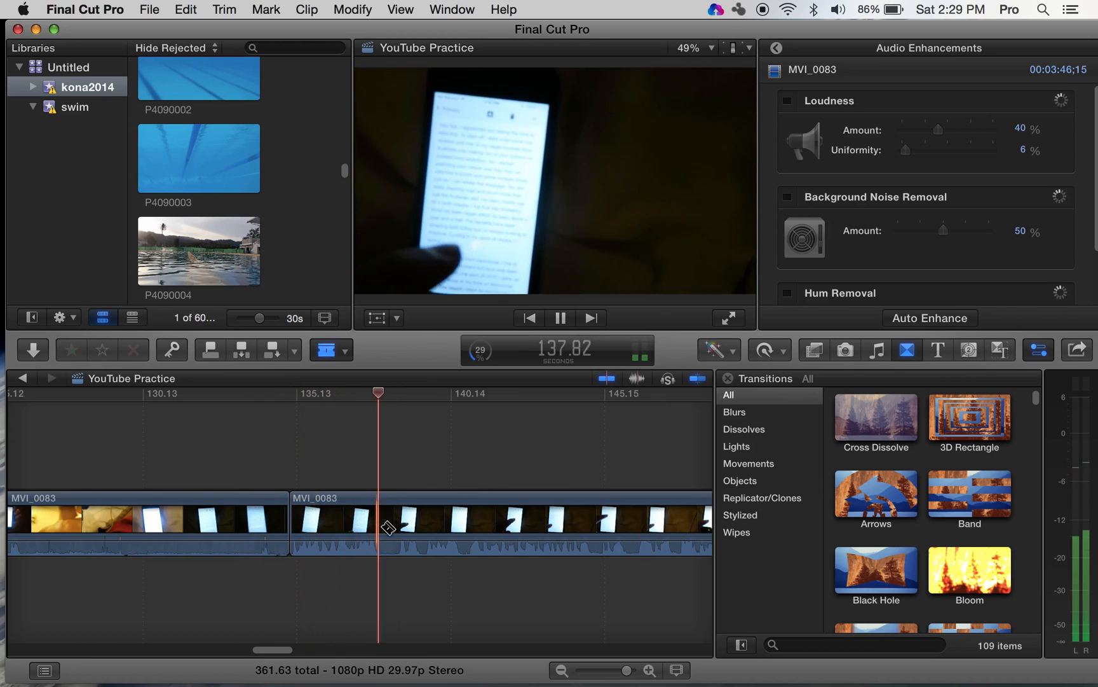
# - Play on through the phone footage from about 137.8 seconds and blade MVI_0083 at about 157.9 seconds
pyautogui.press('a')
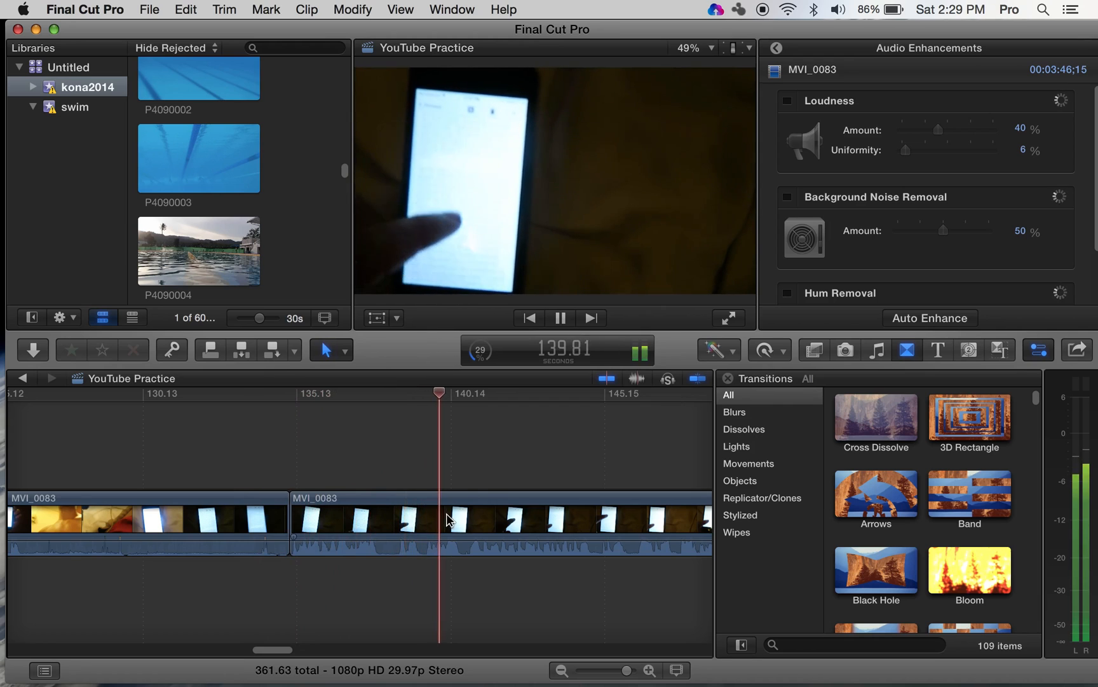
pyautogui.hscroll(5, 537, 515)
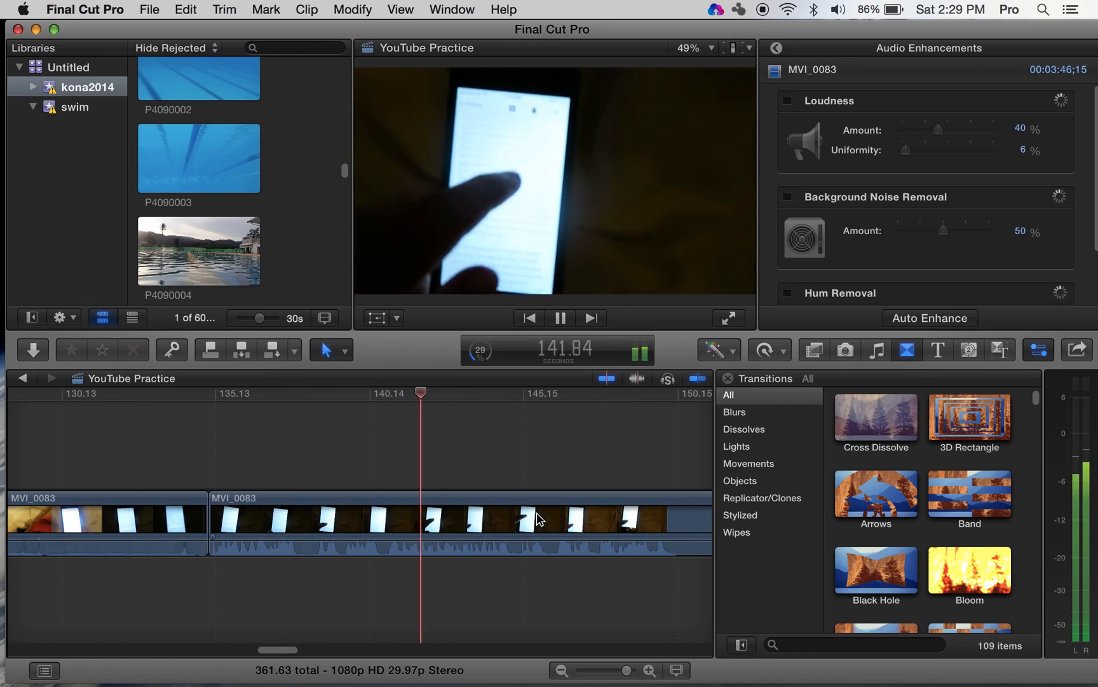
pyautogui.hscroll(2, 537, 518)
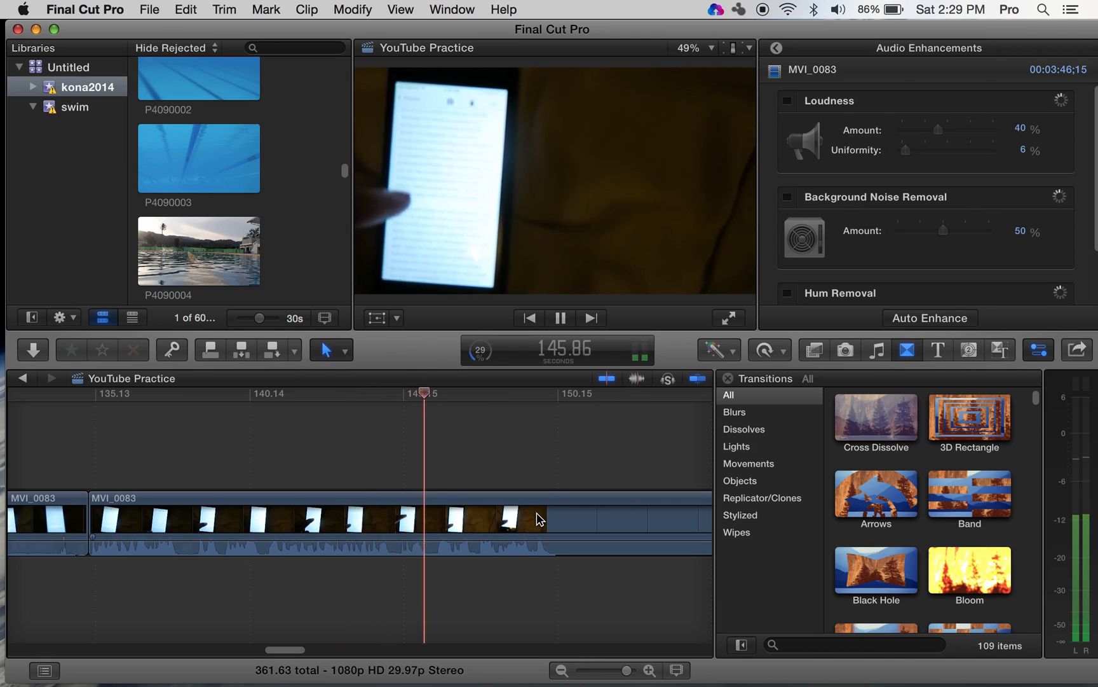
pyautogui.hscroll(2, 537, 518)
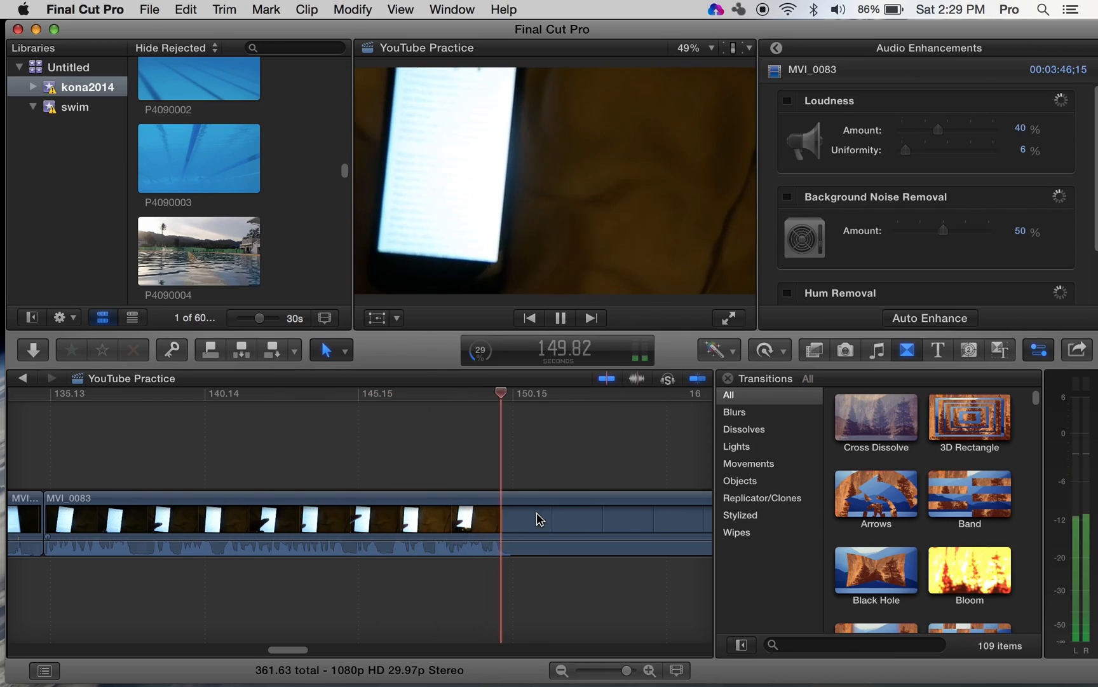
pyautogui.hscroll(3, 536, 519)
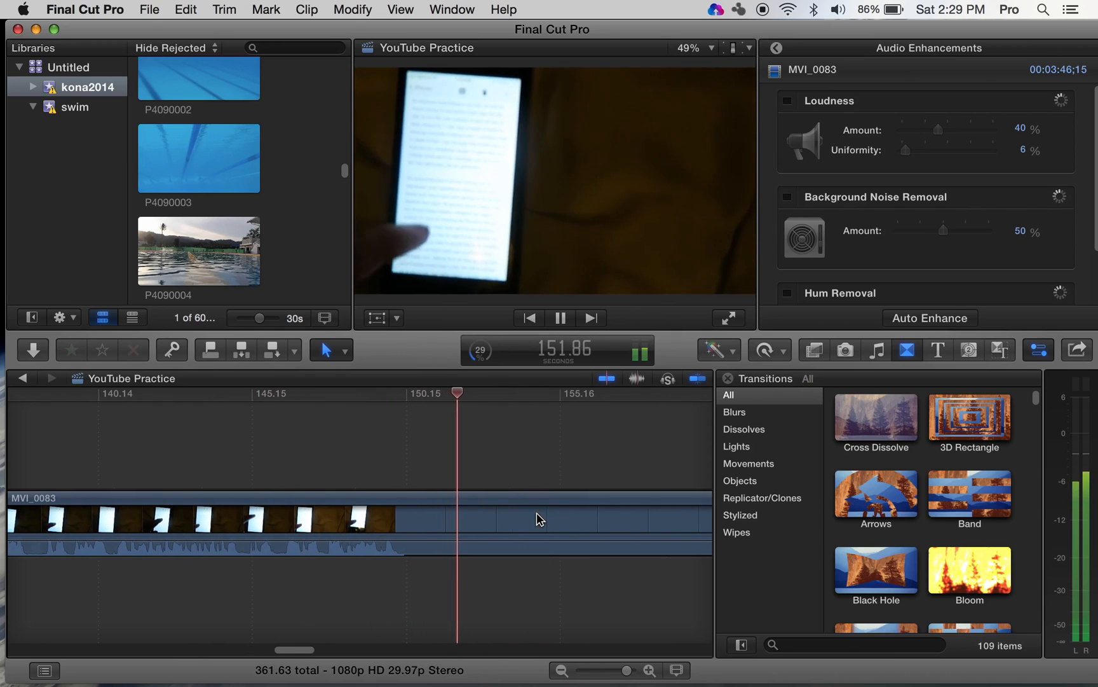
pyautogui.hscroll(3, 537, 512)
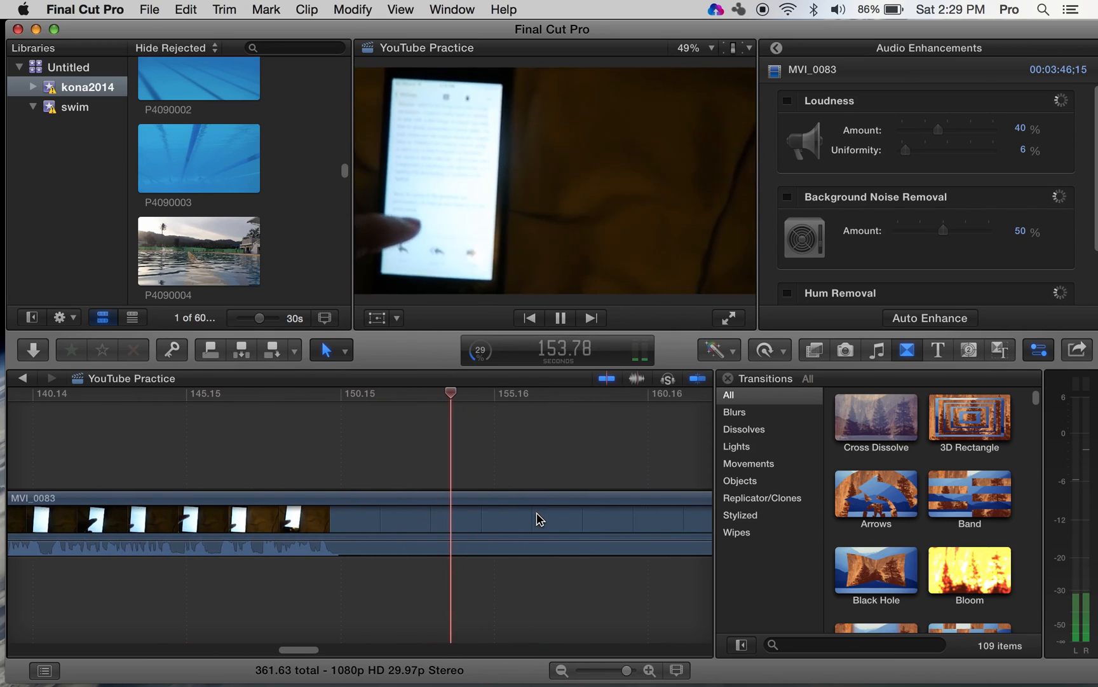
pyautogui.hscroll(3, 536, 512)
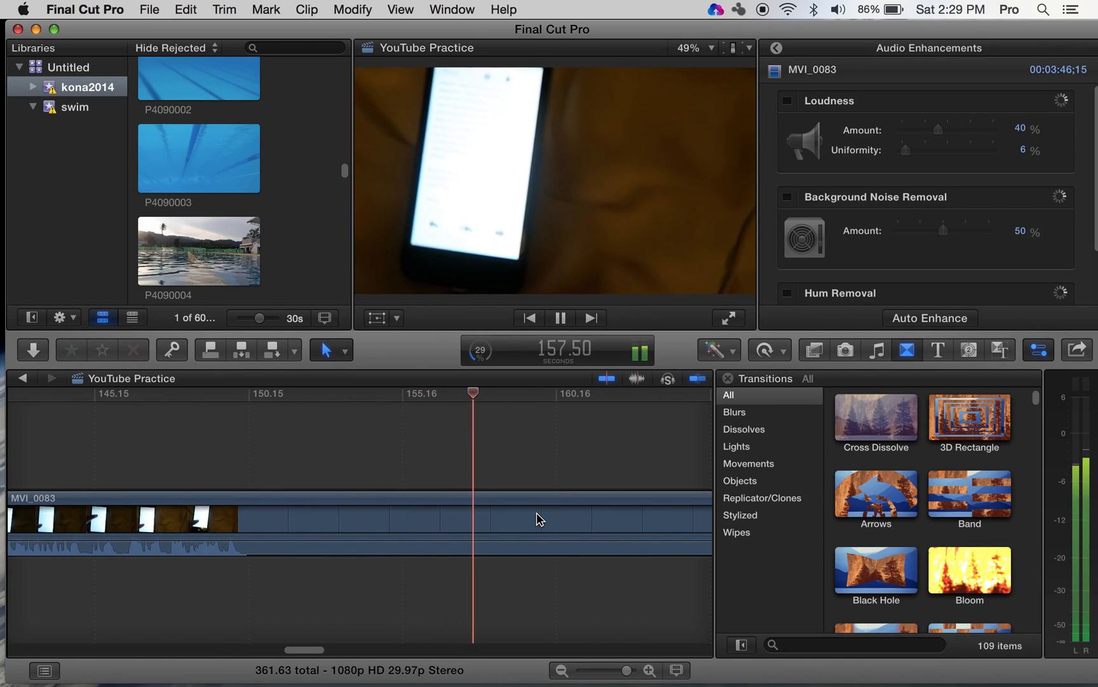
pyautogui.press('space')
pyautogui.press('b')
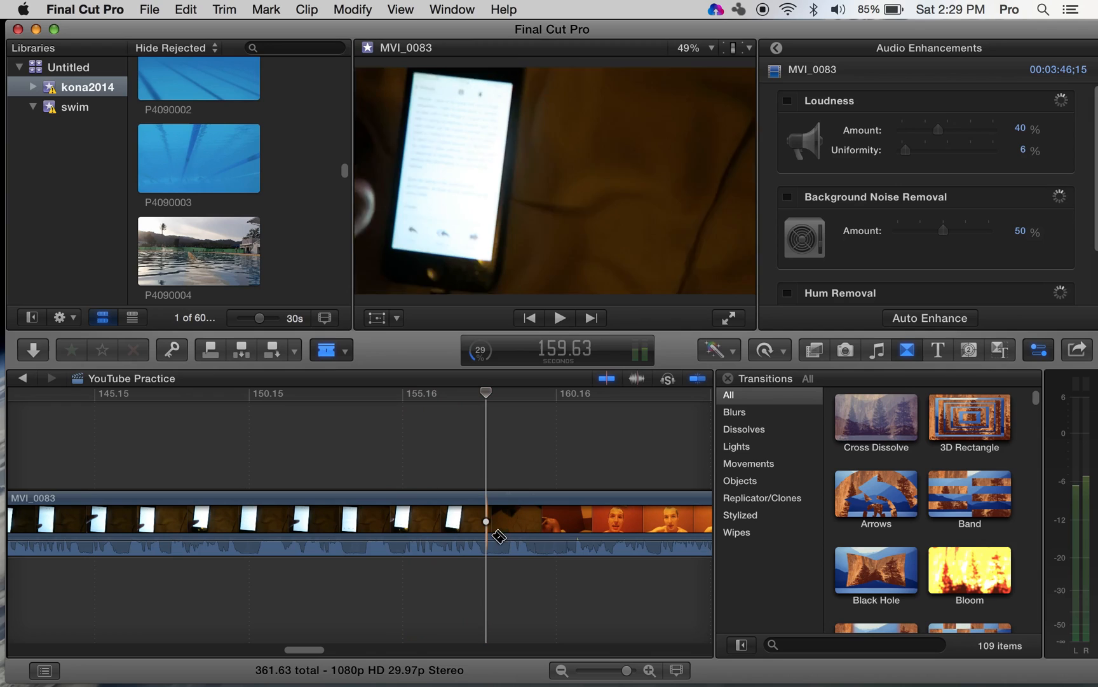
pyautogui.click(488, 522)
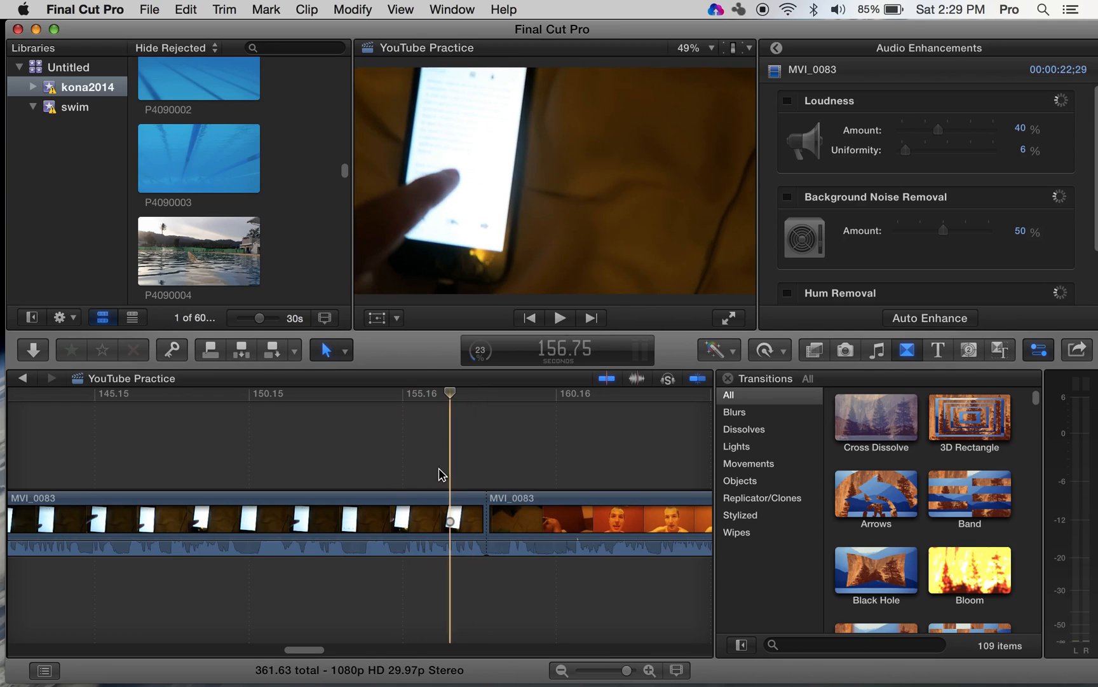
# - Select the MVI_0083 phone-reading piece between about 134.9 and 157.9 seconds and review its full extent in the timeline
pyautogui.hscroll(-10, 445, 470)
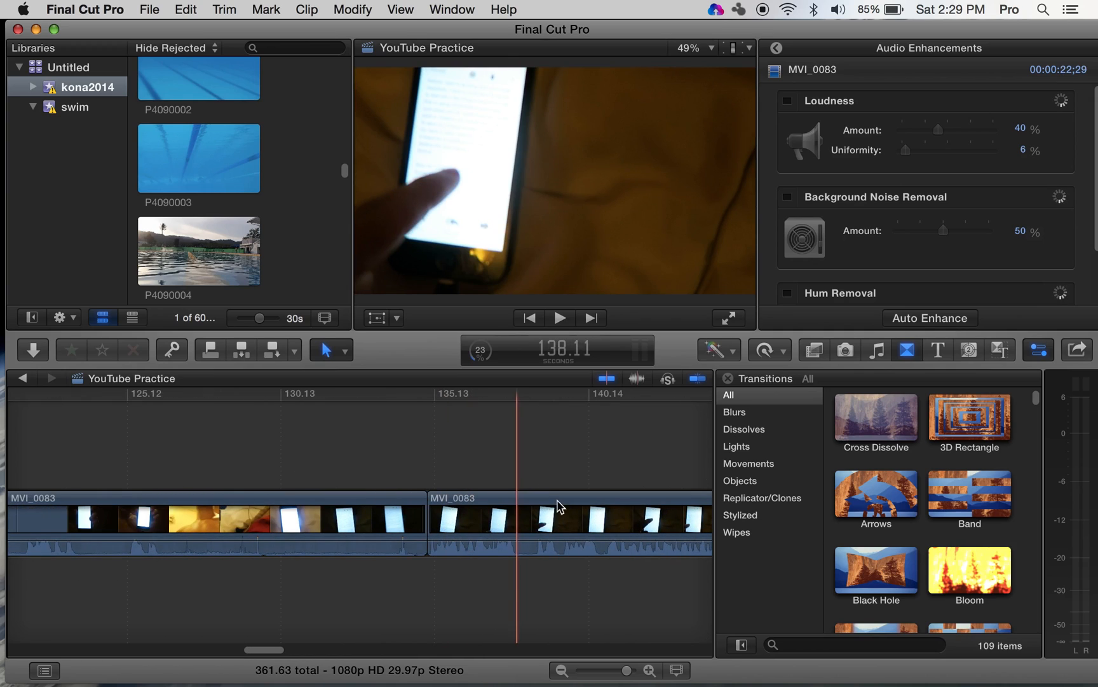
pyautogui.click(558, 507)
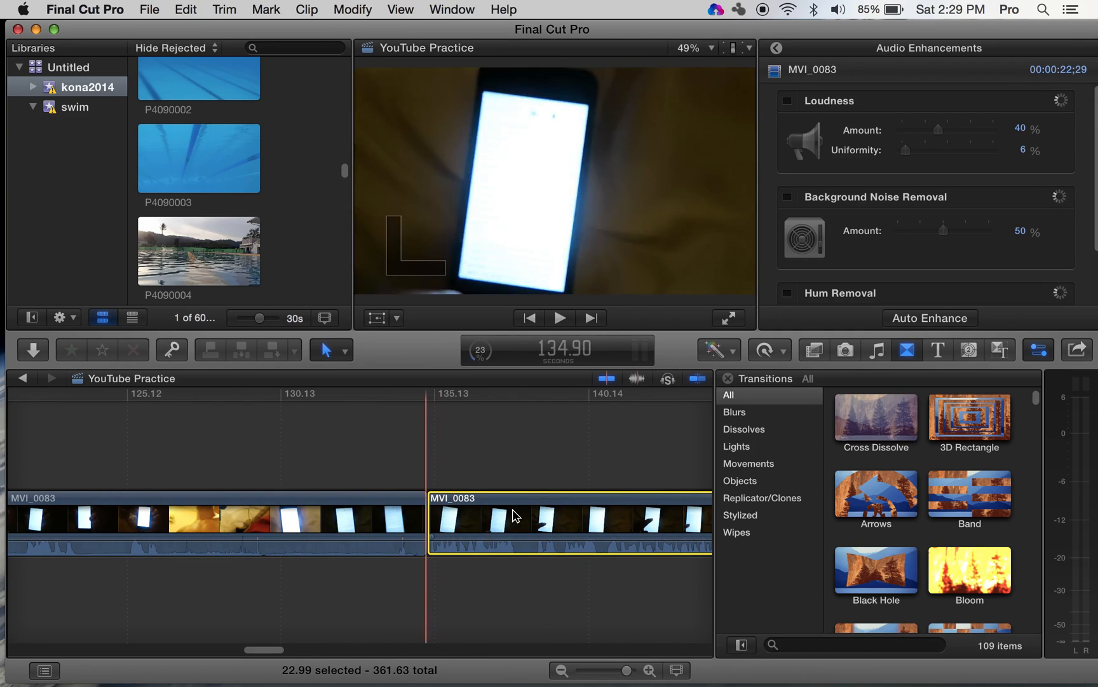
pyautogui.hscroll(10, 515, 515)
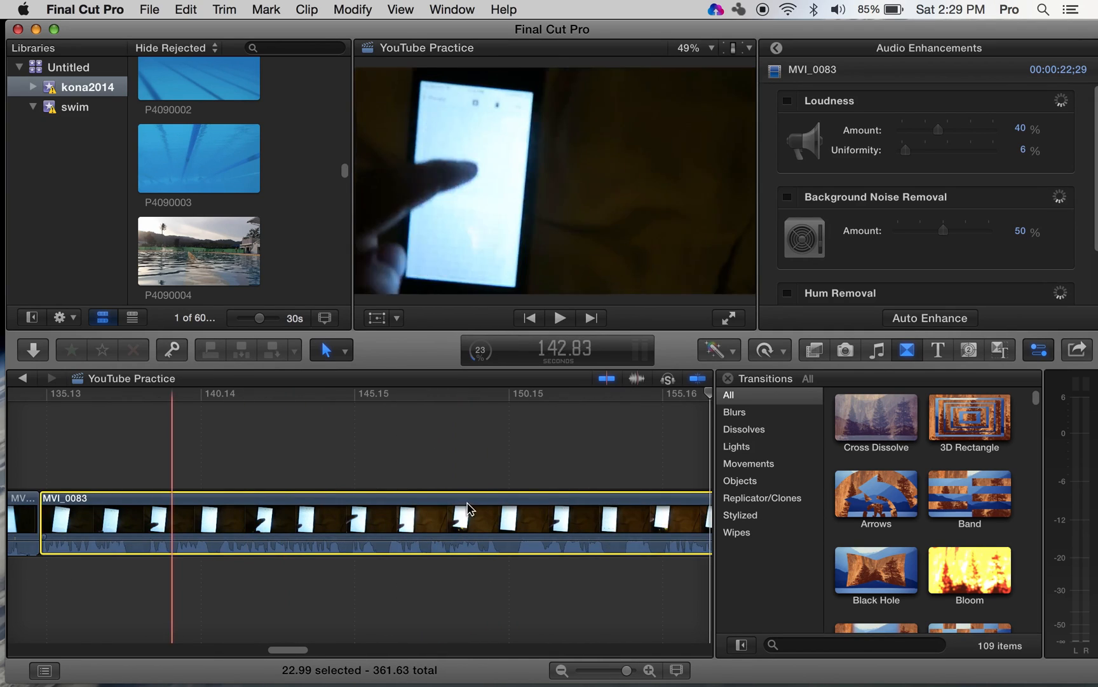
pyautogui.moveTo(627, 671); pyautogui.dragTo(625, 672)
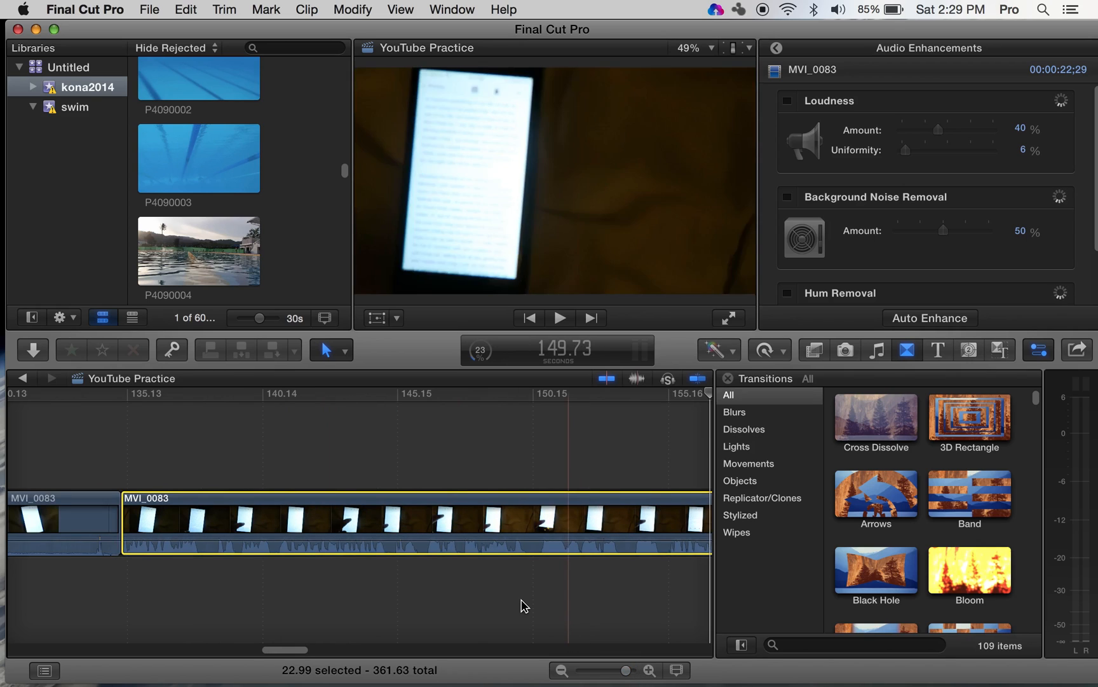
pyautogui.hscroll(6, 520, 604)
pyautogui.hscroll(-4, 441, 572)
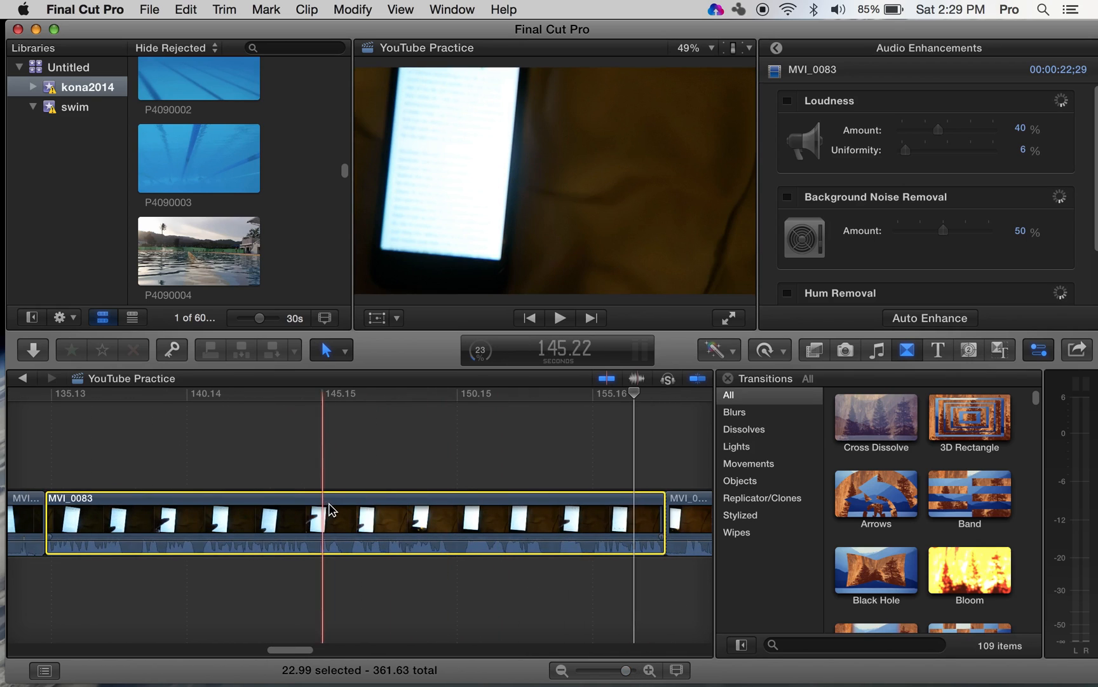
# - Examine the earlier talking footage in MVI_0083, spot-playing backwards from about 48 to 33 seconds
pyautogui.hscroll(-15, 329, 509)
pyautogui.hscroll(-15, 233, 476)
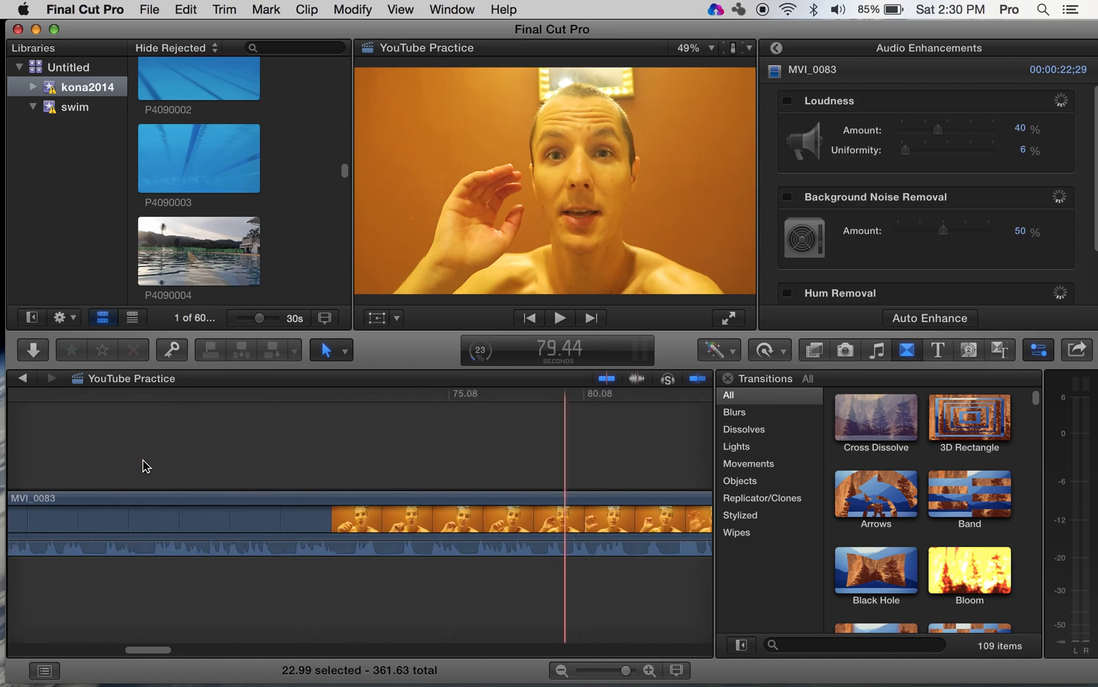
pyautogui.hscroll(-12, 145, 466)
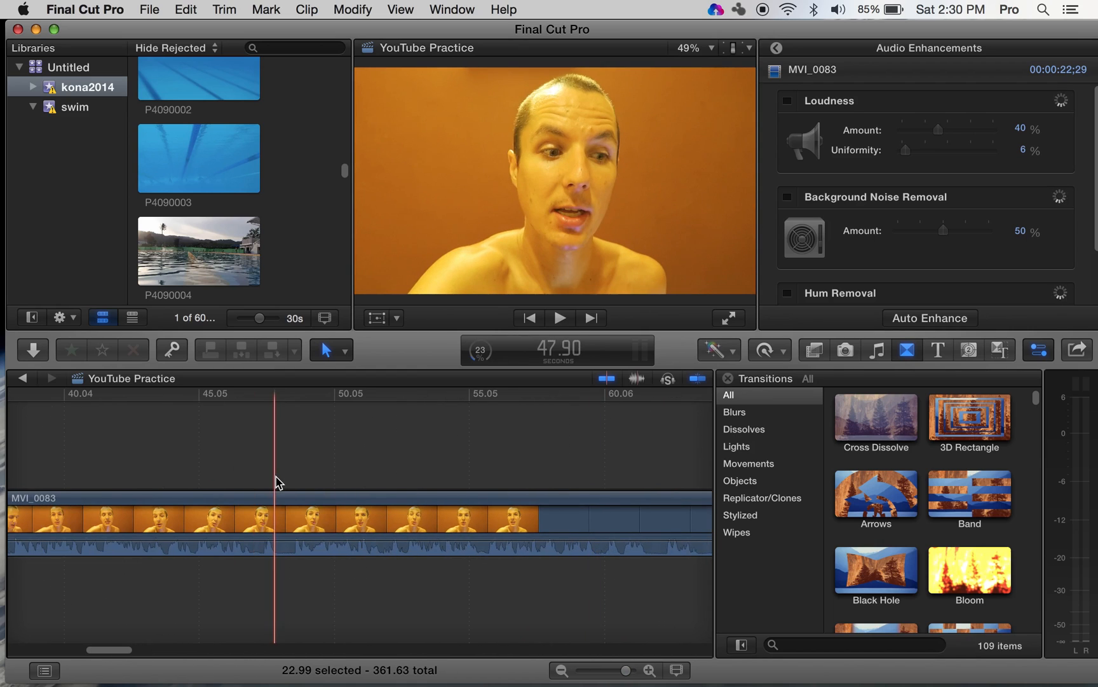
pyautogui.press('space')
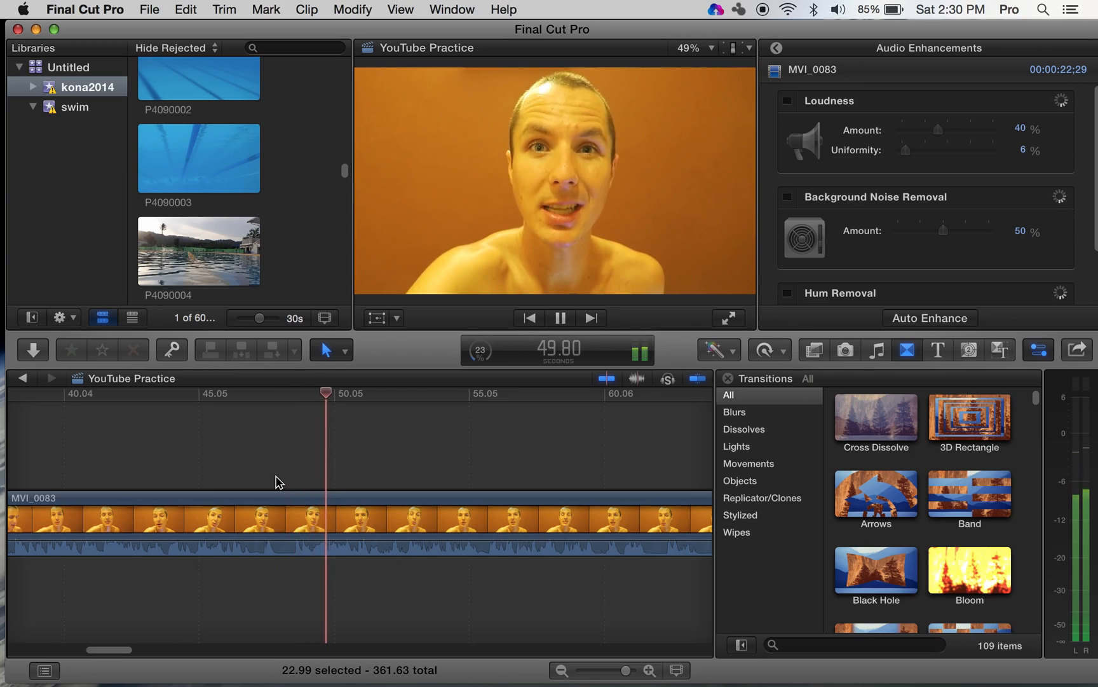
pyautogui.press('space')
pyautogui.hscroll(-5, 277, 477)
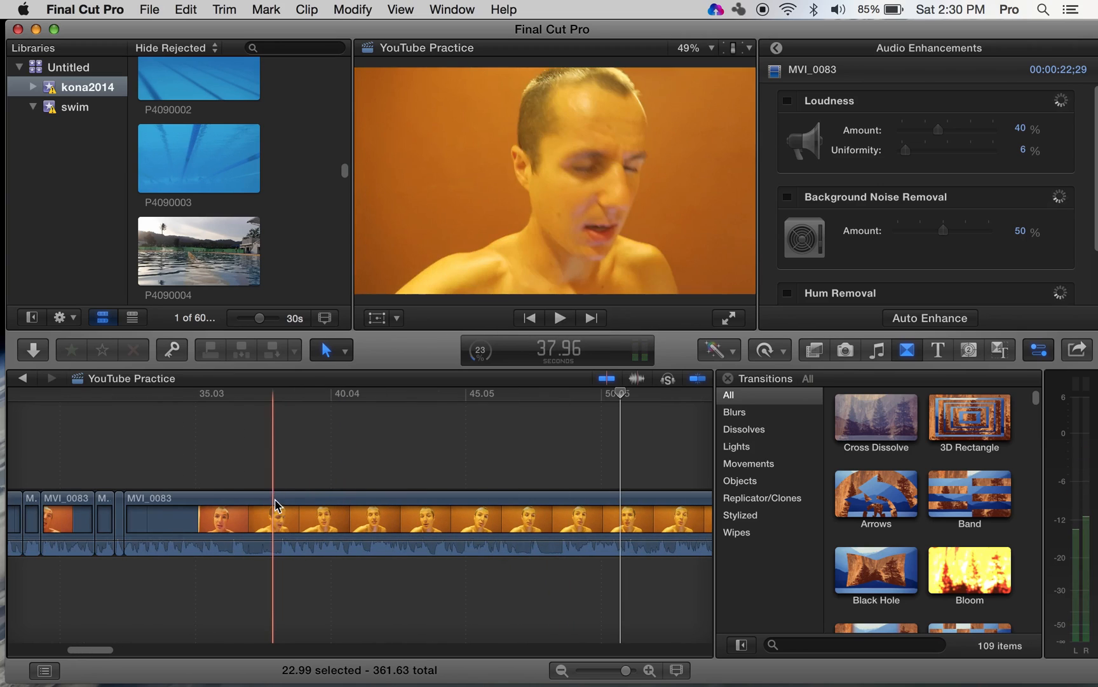
pyautogui.press('space')
pyautogui.hscroll(-3, 276, 501)
pyautogui.press('space')
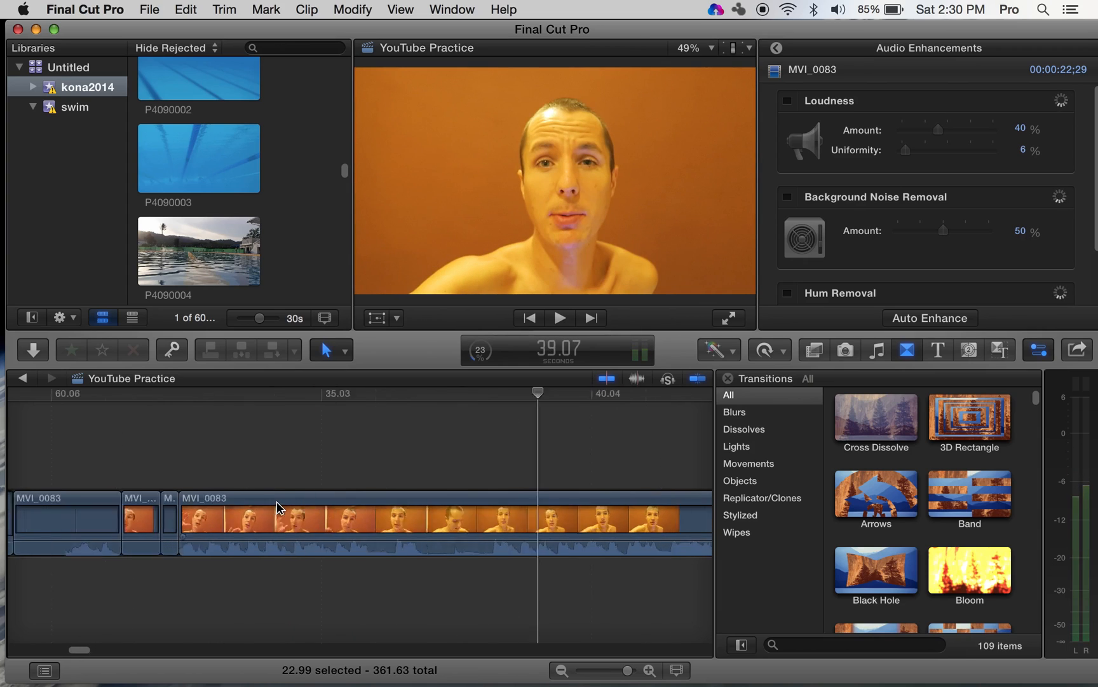
pyautogui.hscroll(-2, 277, 501)
pyautogui.press('space')
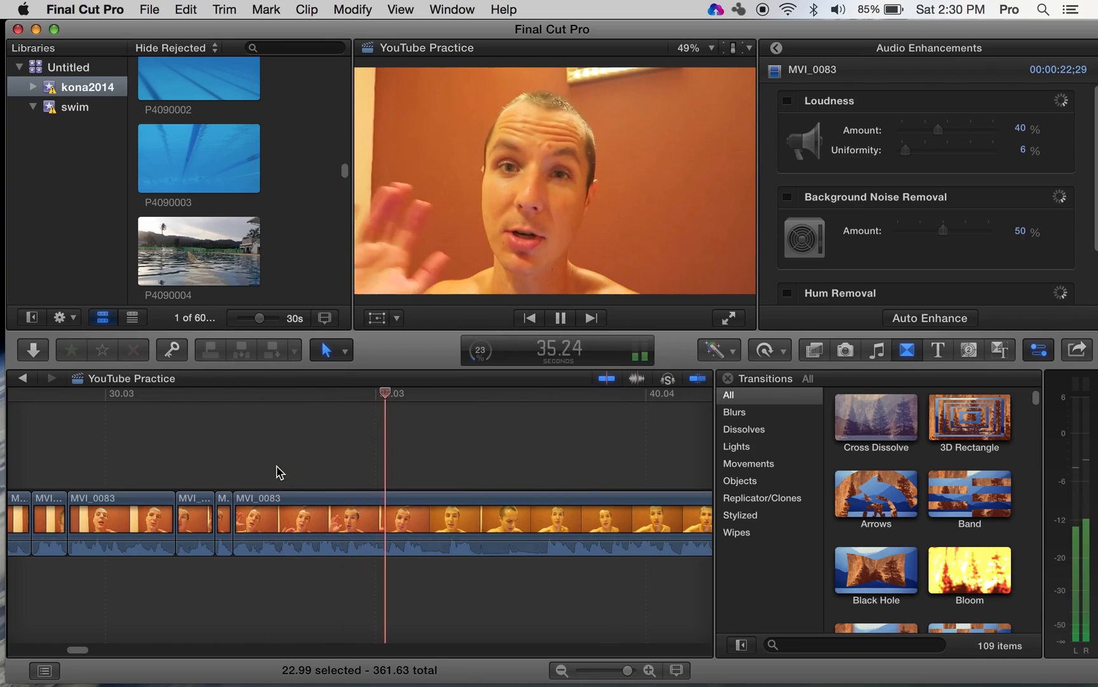
# - Spot-play the short MVI_0083 pieces further back, between about 35 and 17 seconds, to check the existing cuts
pyautogui.press('space')
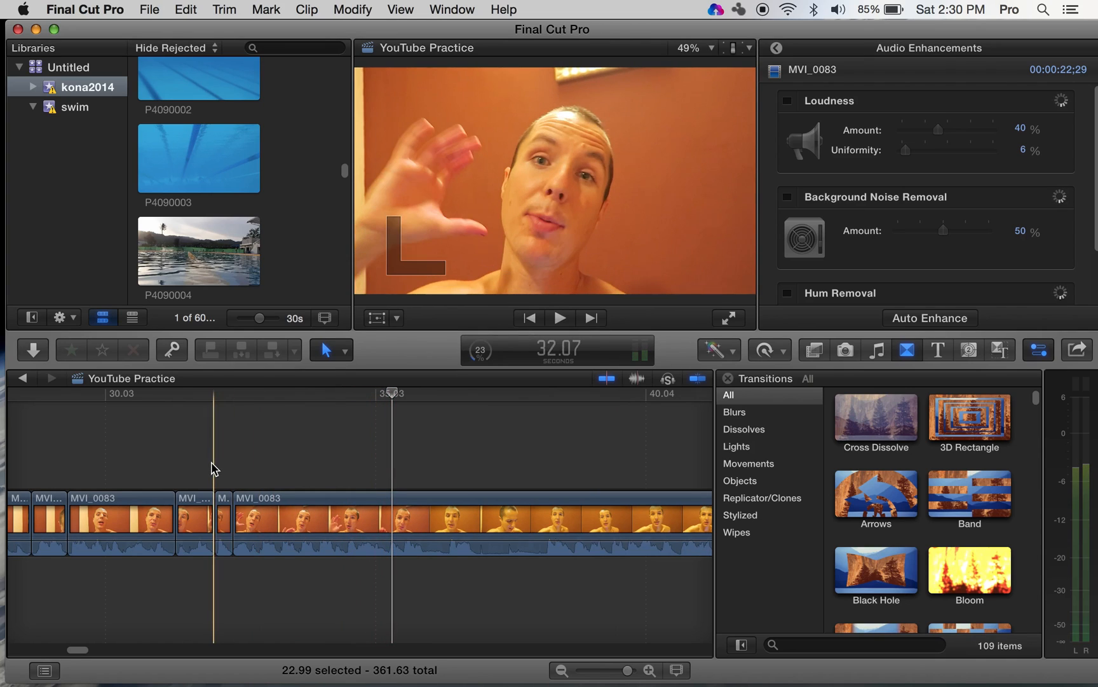
pyautogui.press('space')
pyautogui.press('space')
pyautogui.hscroll(-3, 203, 464)
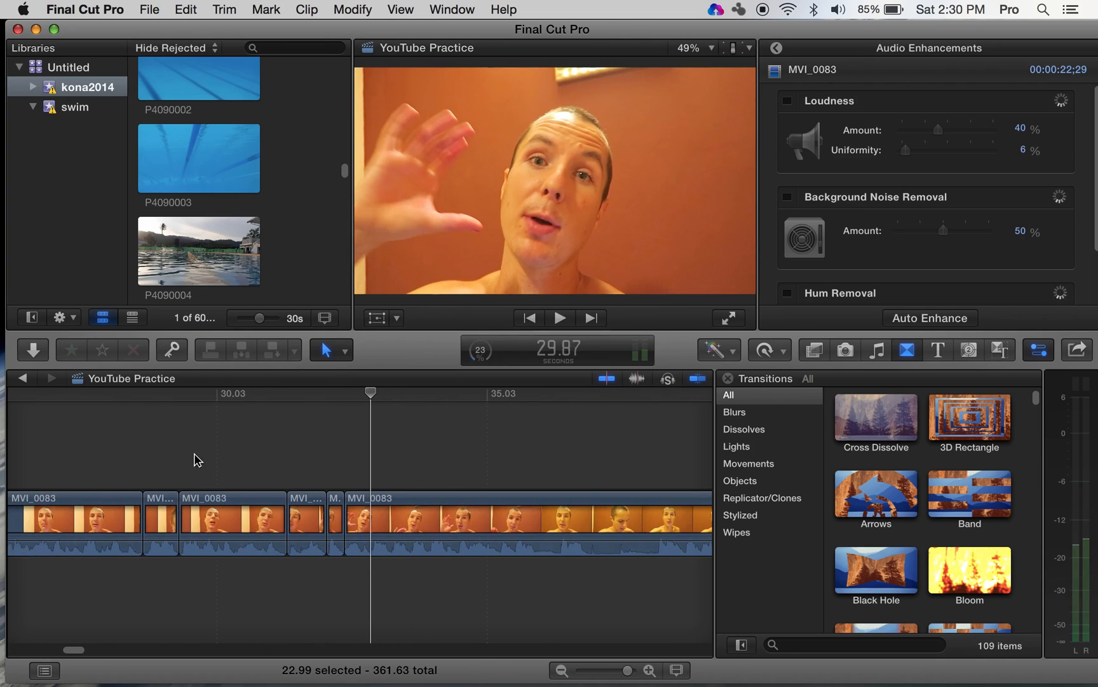
pyautogui.press('space')
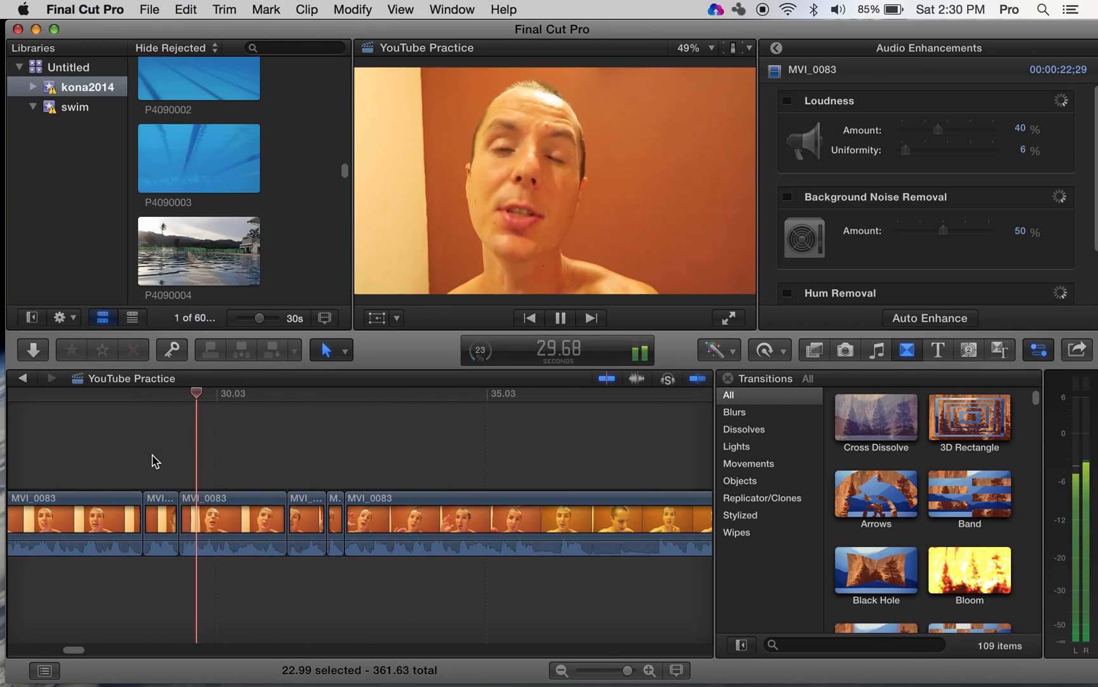
pyautogui.press('space')
pyautogui.hscroll(-5, 101, 459)
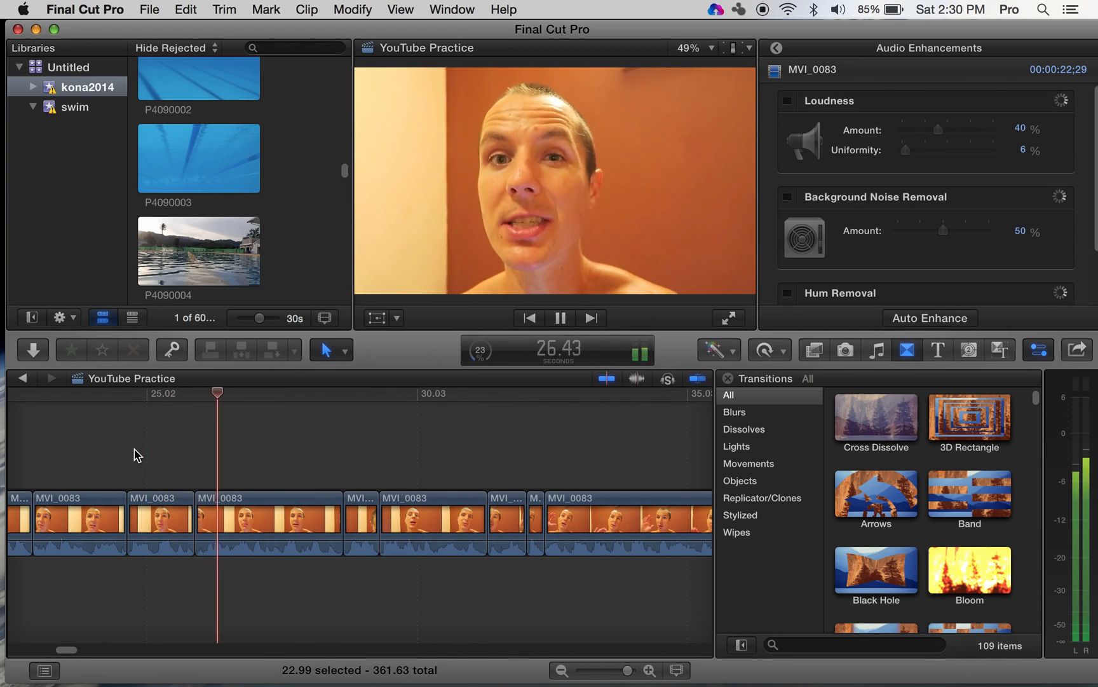
pyautogui.press('space')
pyautogui.hscroll(-5, 143, 455)
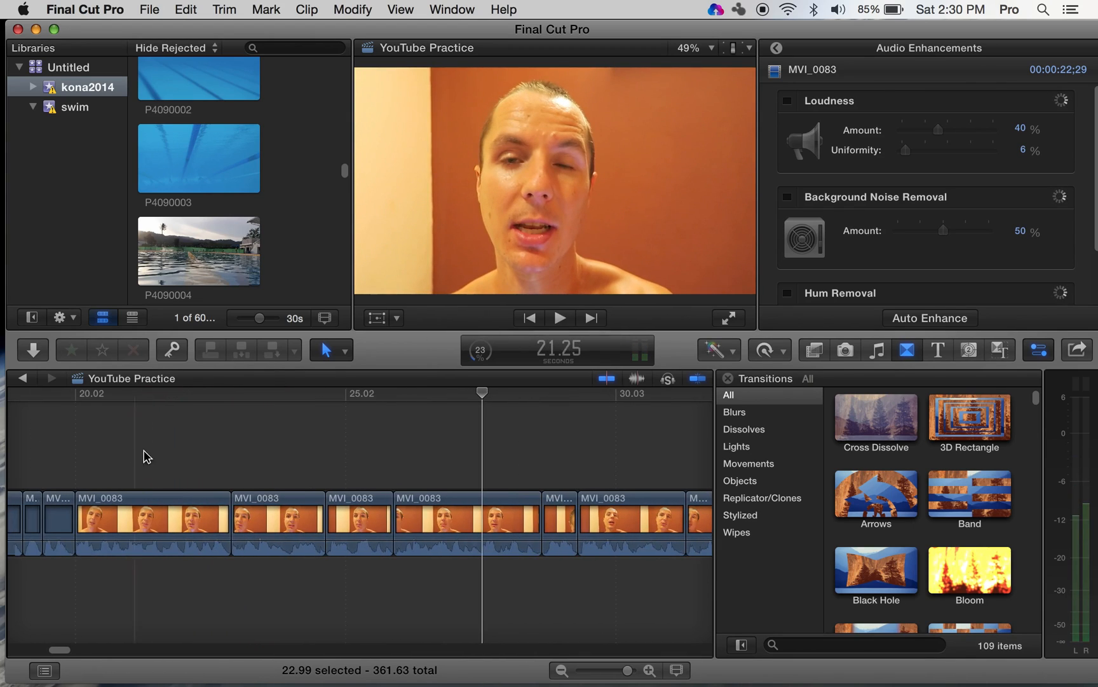
pyautogui.press('space')
pyautogui.press('space')
pyautogui.hscroll(-3, 83, 452)
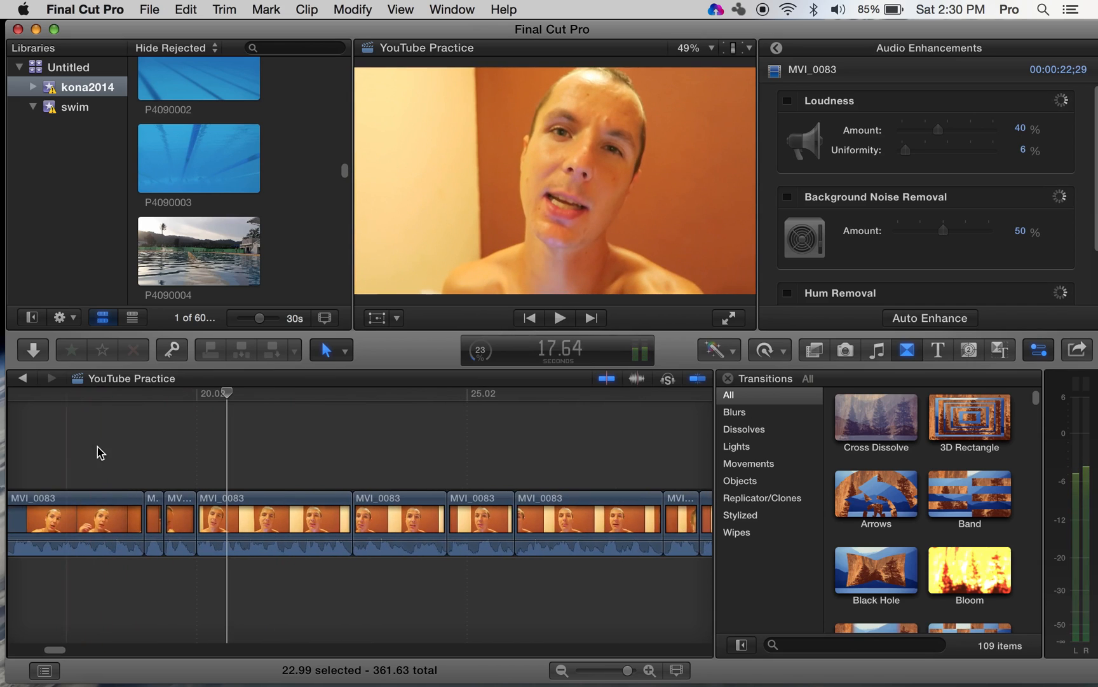
# - Play from about 17 seconds, then blade out and delete the looking-down moment in MVI_0083 between about 36 and 38.1 seconds
pyautogui.press('space')
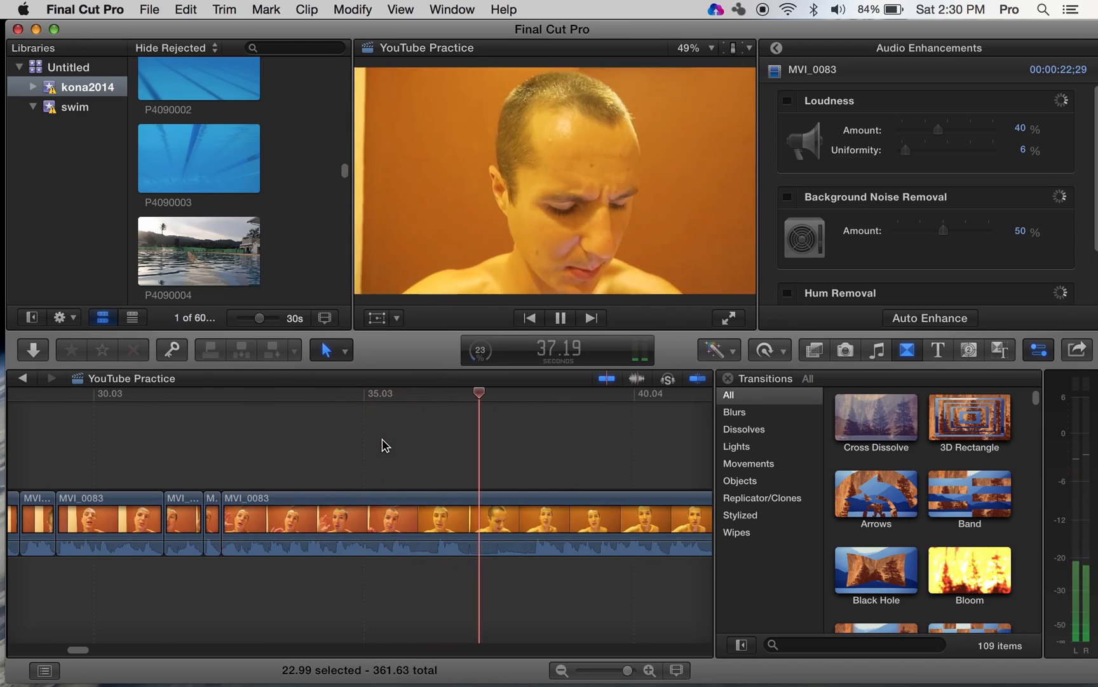
pyautogui.press('space')
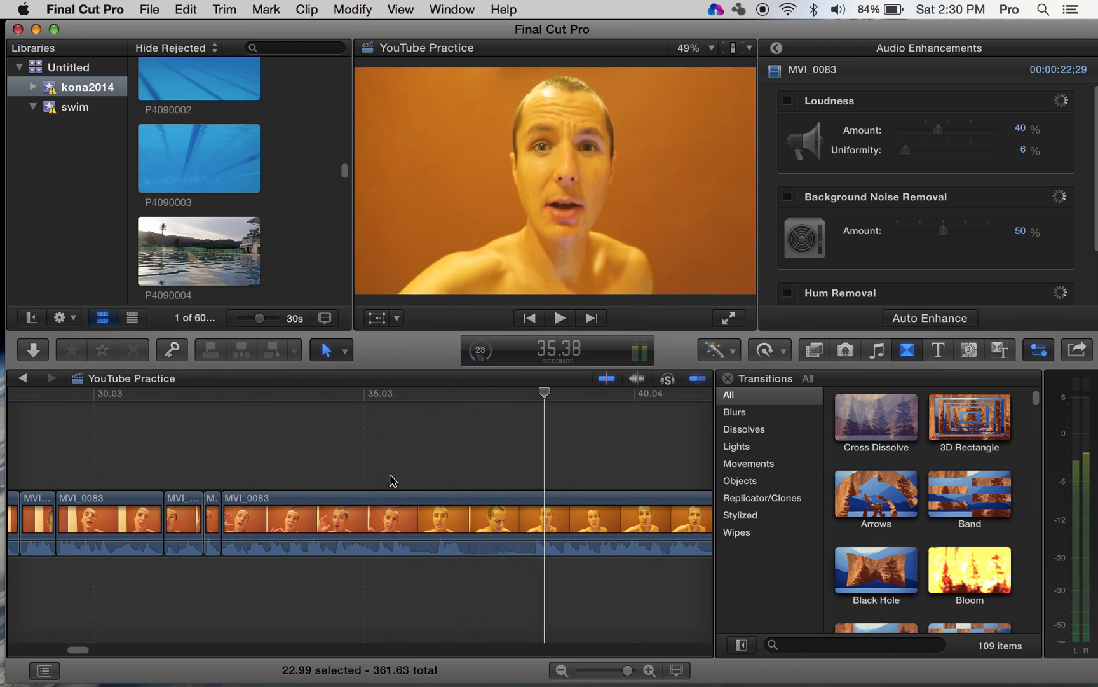
pyautogui.press('b')
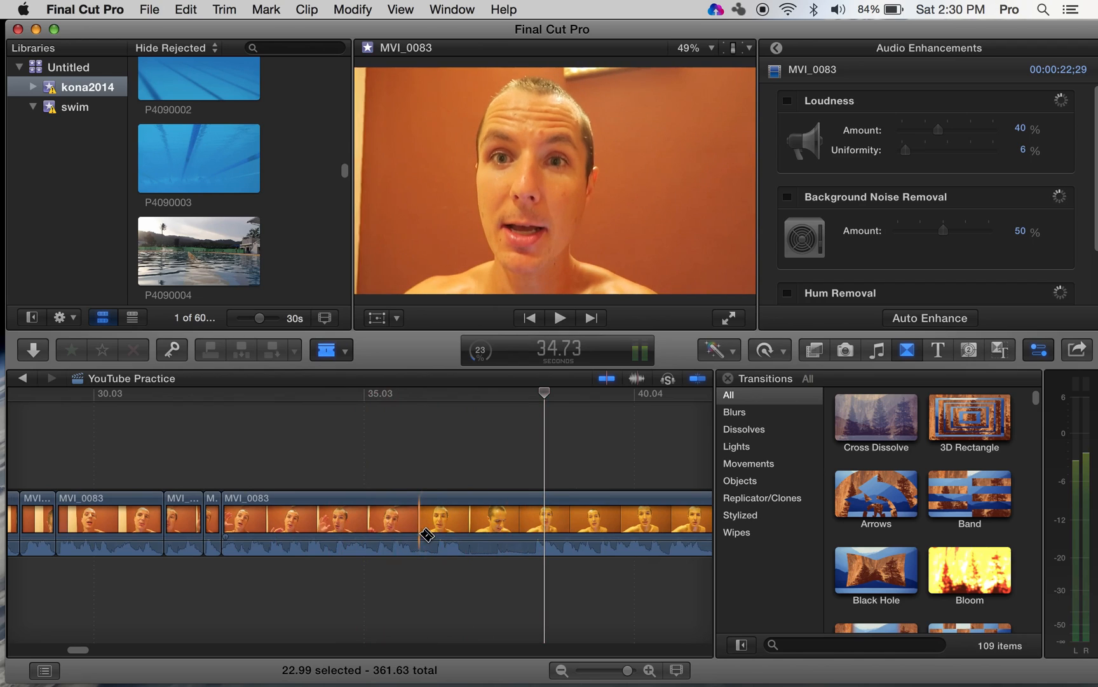
pyautogui.click(418, 534)
pyautogui.click(538, 529)
pyautogui.press('a')
pyautogui.click(497, 530)
pyautogui.press('Delete')
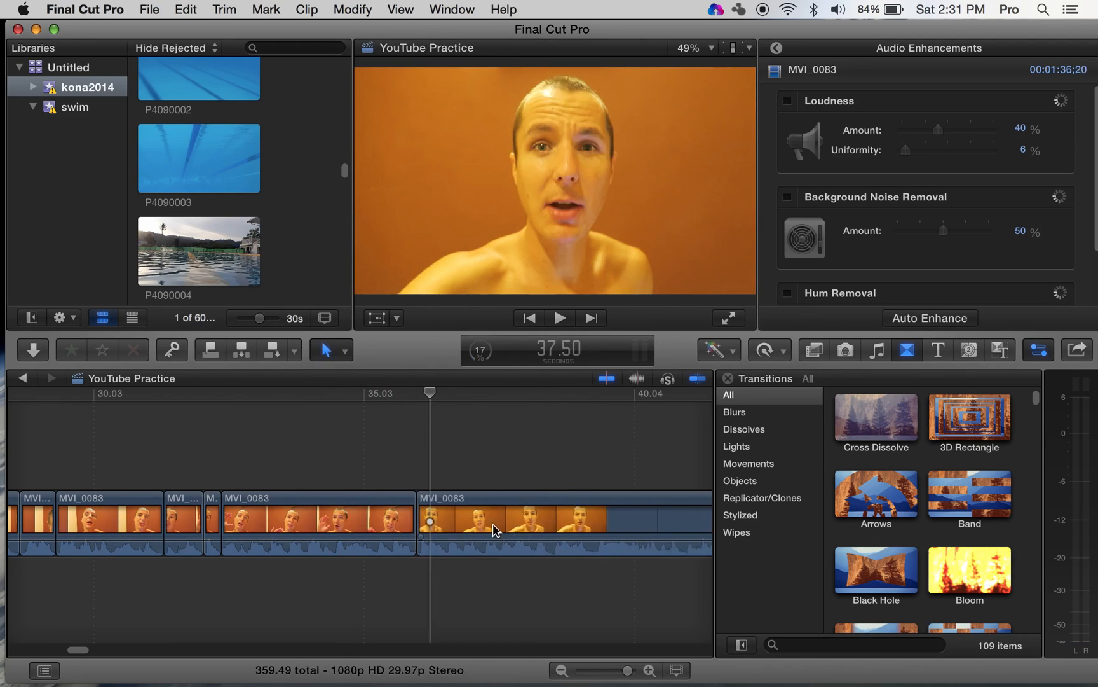
# - Play across the new join from about 35 seconds and place the playhead at 52.05 seconds in the talking footage
pyautogui.click(374, 478)
pyautogui.press('space')
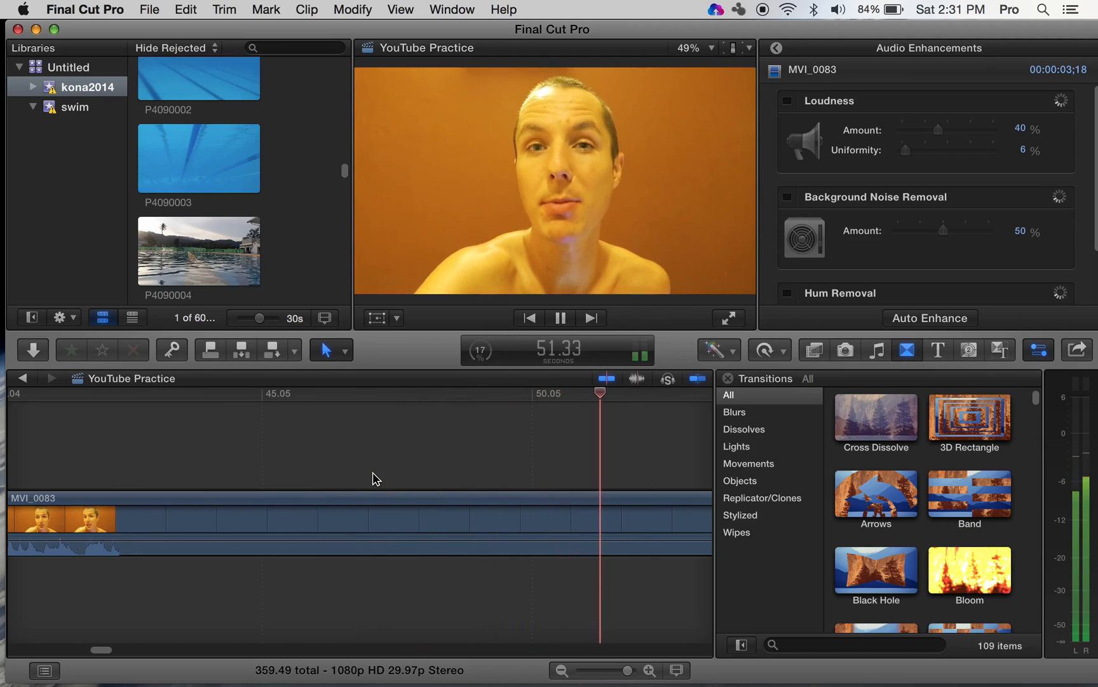
pyautogui.press('space')
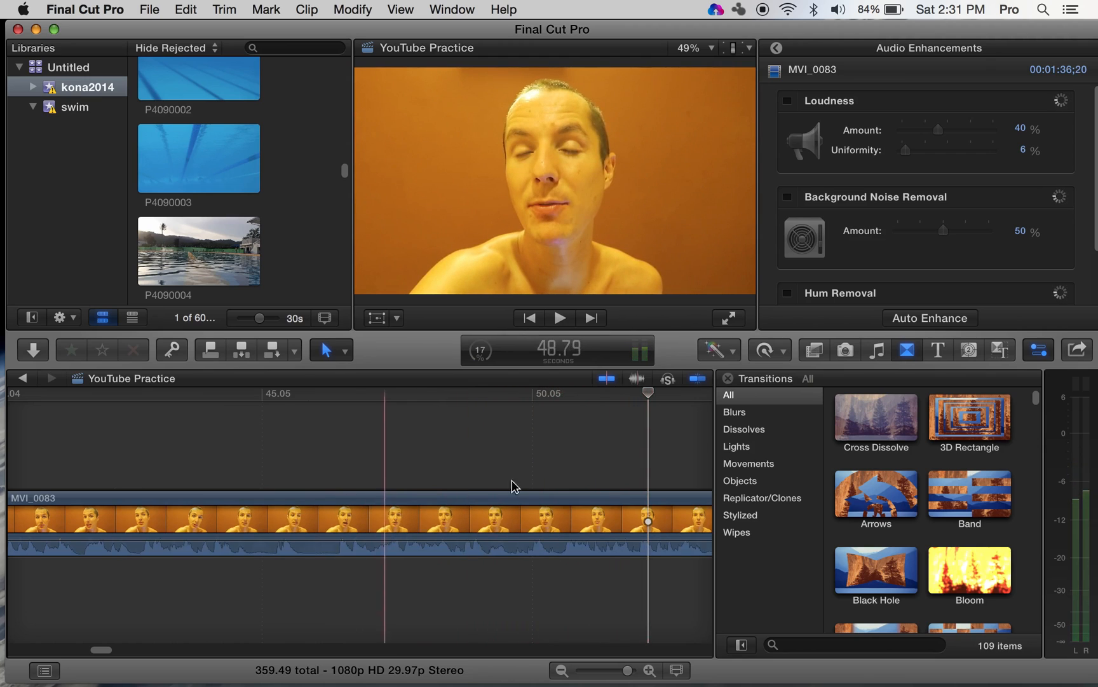
pyautogui.moveTo(648, 392); pyautogui.dragTo(641, 397)
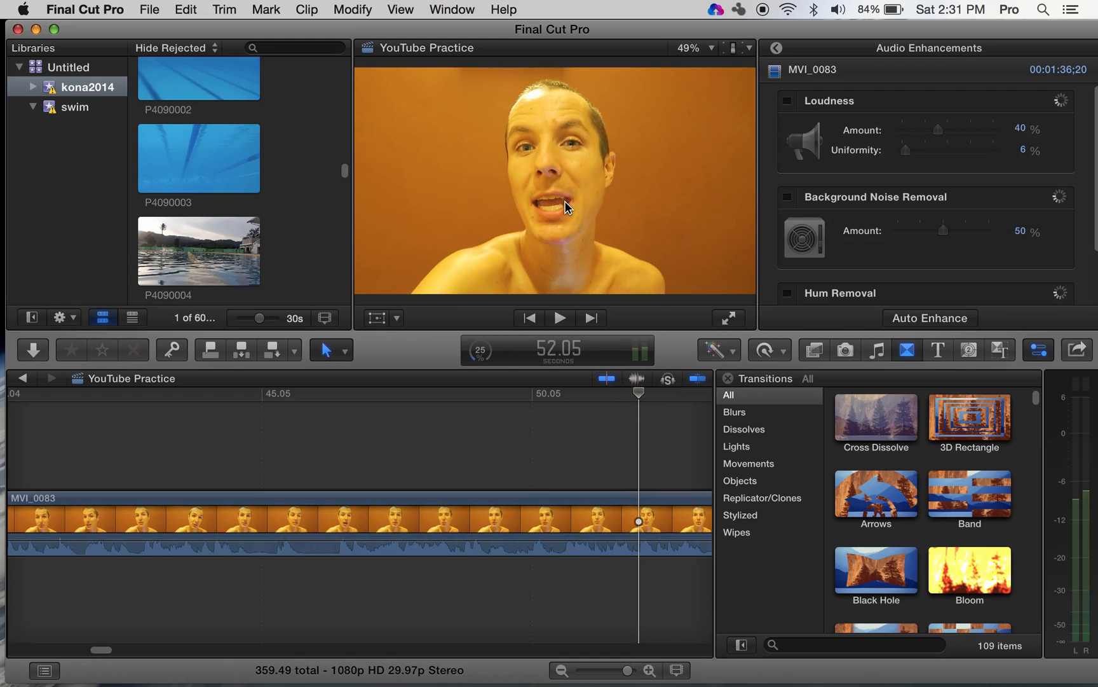
# - Add a Basic Lower Third title above the MVI_0083 clip, starting at about 50 seconds
pyautogui.click(941, 354)
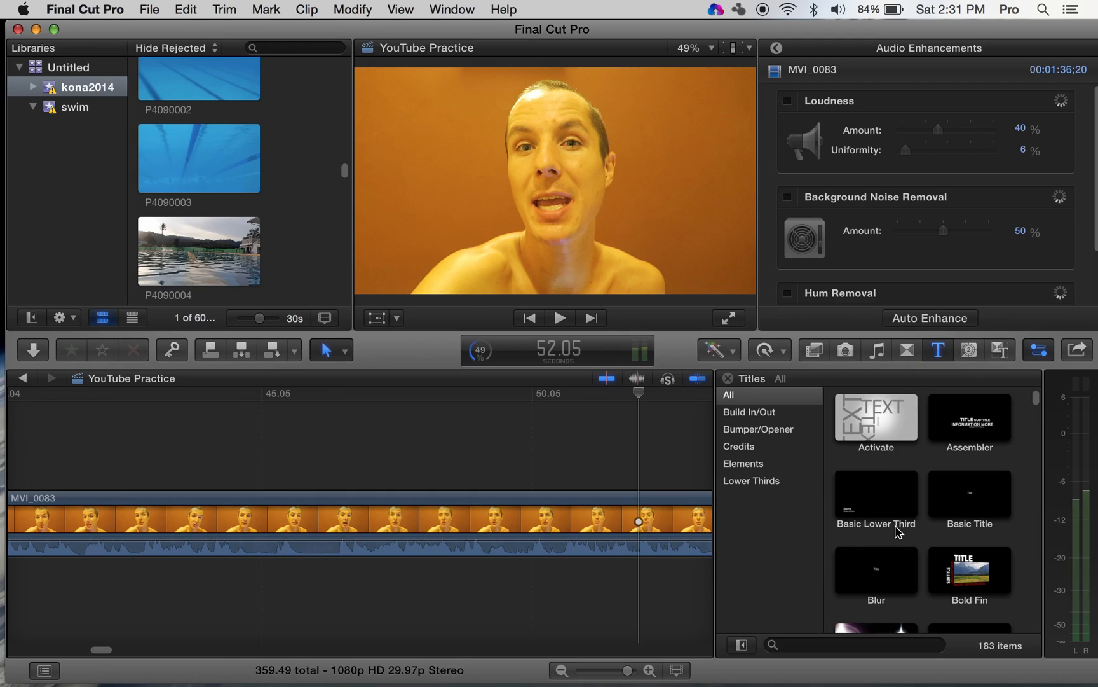
pyautogui.click(964, 497)
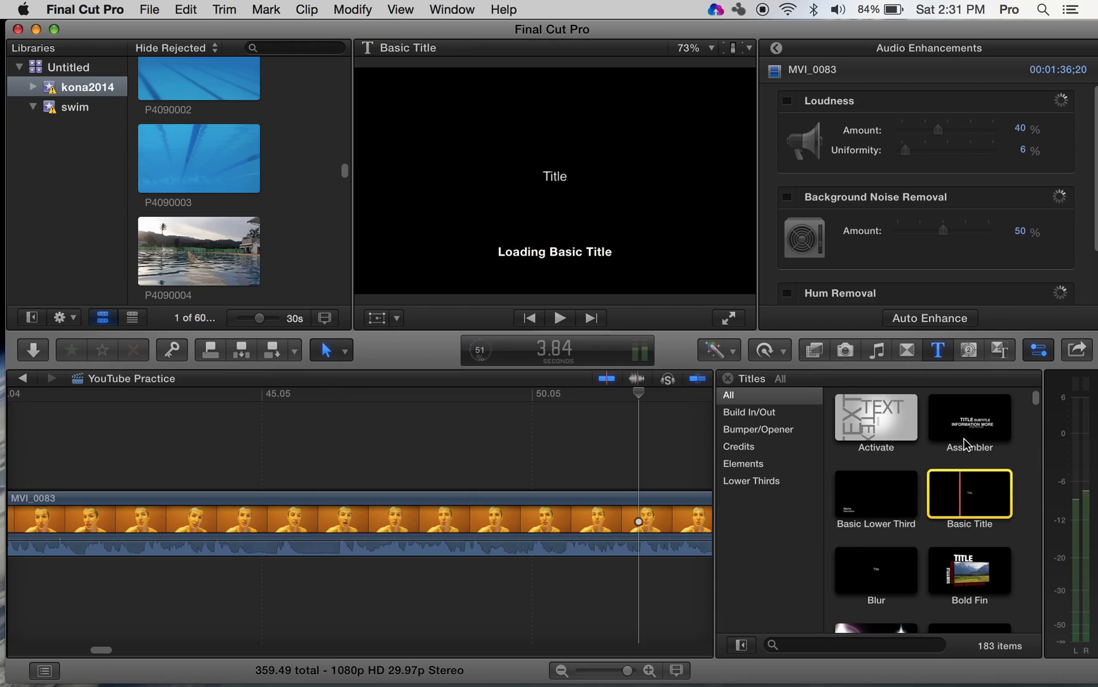
pyautogui.click(877, 490)
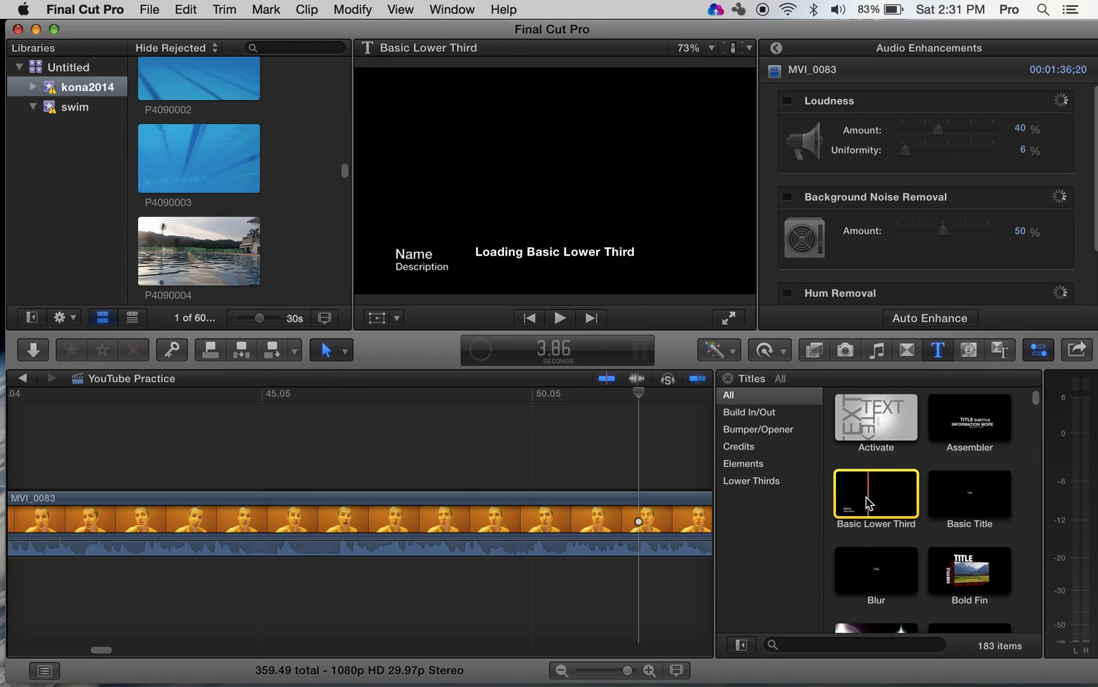
pyautogui.moveTo(867, 500); pyautogui.dragTo(539, 464)
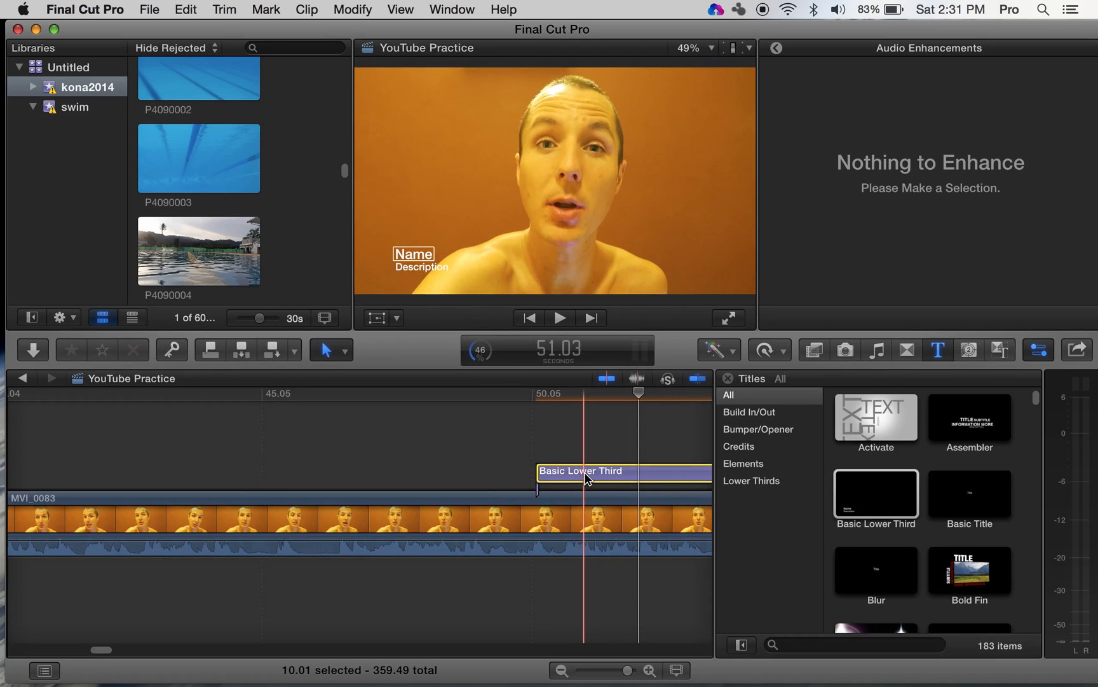
# - Replace the lower third's Name placeholder with a short sample phrase directly in the viewer
pyautogui.doubleClick(412, 253)
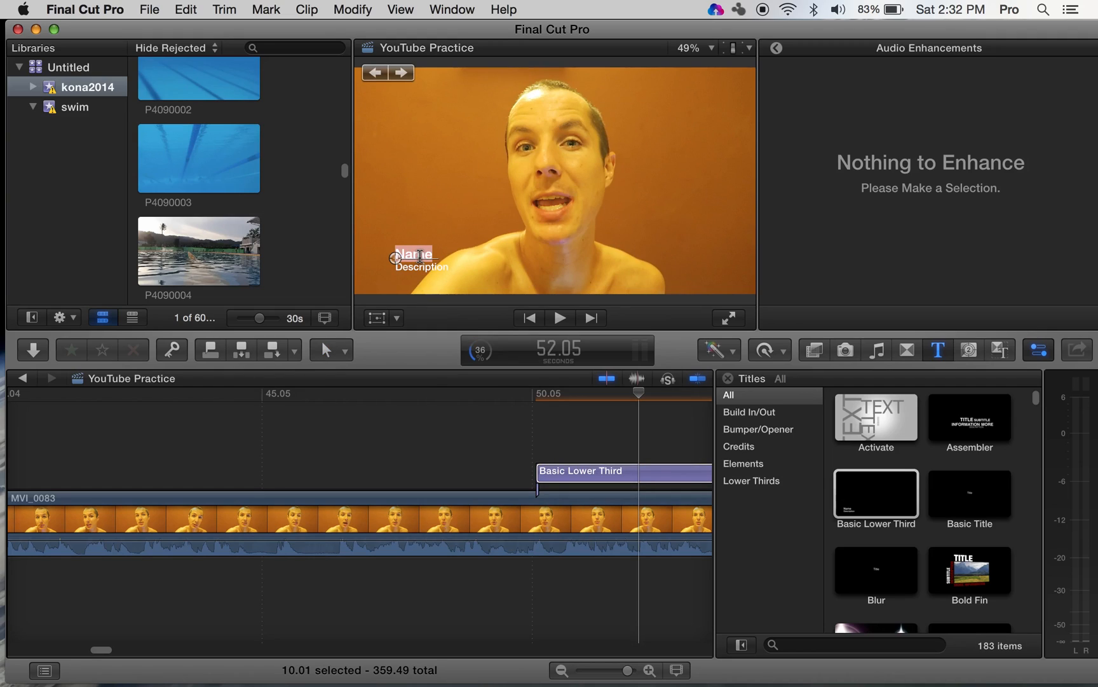
pyautogui.write('Ted os')
pyautogui.press('BackSpace')
pyautogui.press('BackSpace')
pyautogui.press('BackSpace')
pyautogui.write('is cool')
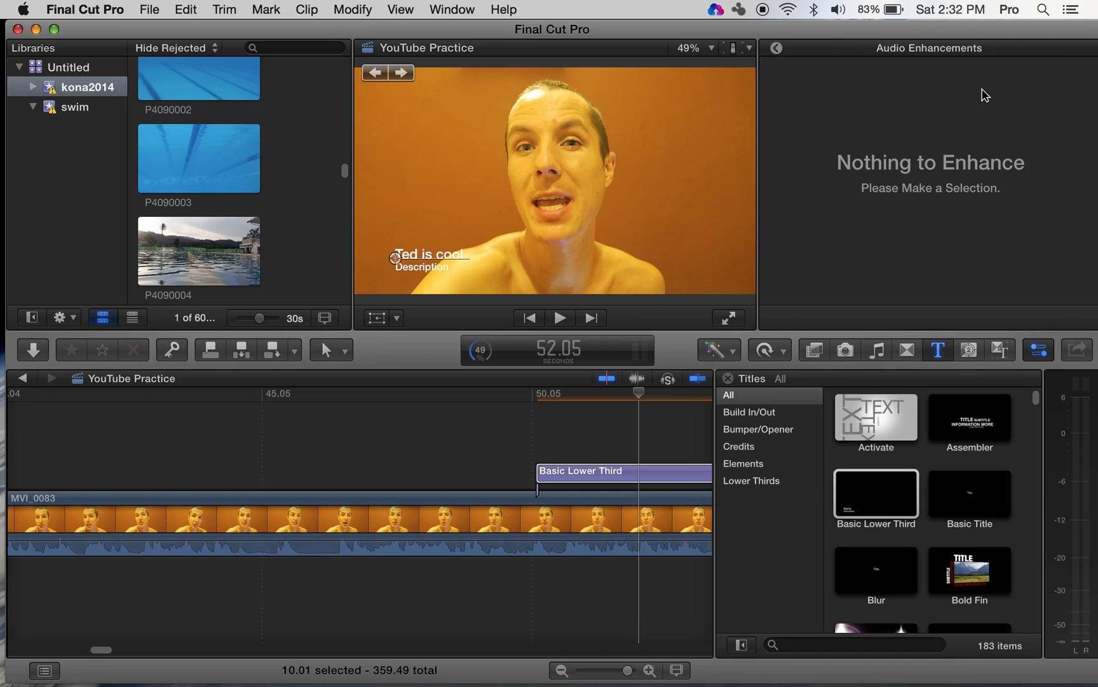
# - Show the title's text settings and replace its main line with "Thumbs up for the purple dragon fruit on my face :)"
pyautogui.click(782, 51)
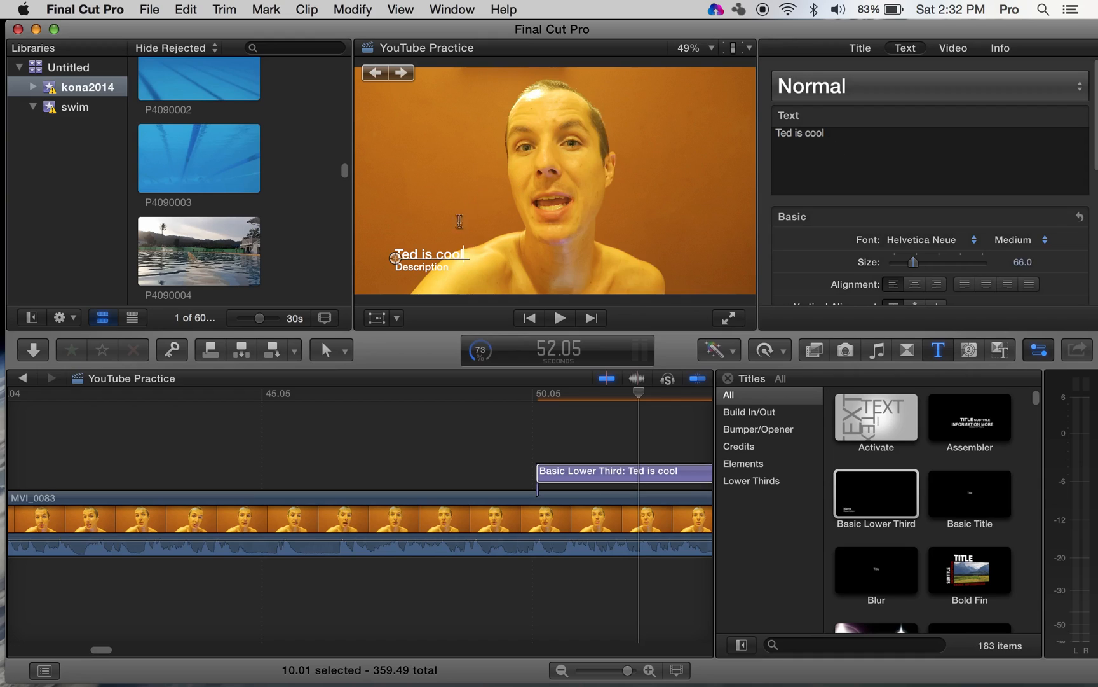
pyautogui.tripleClick(857, 133)
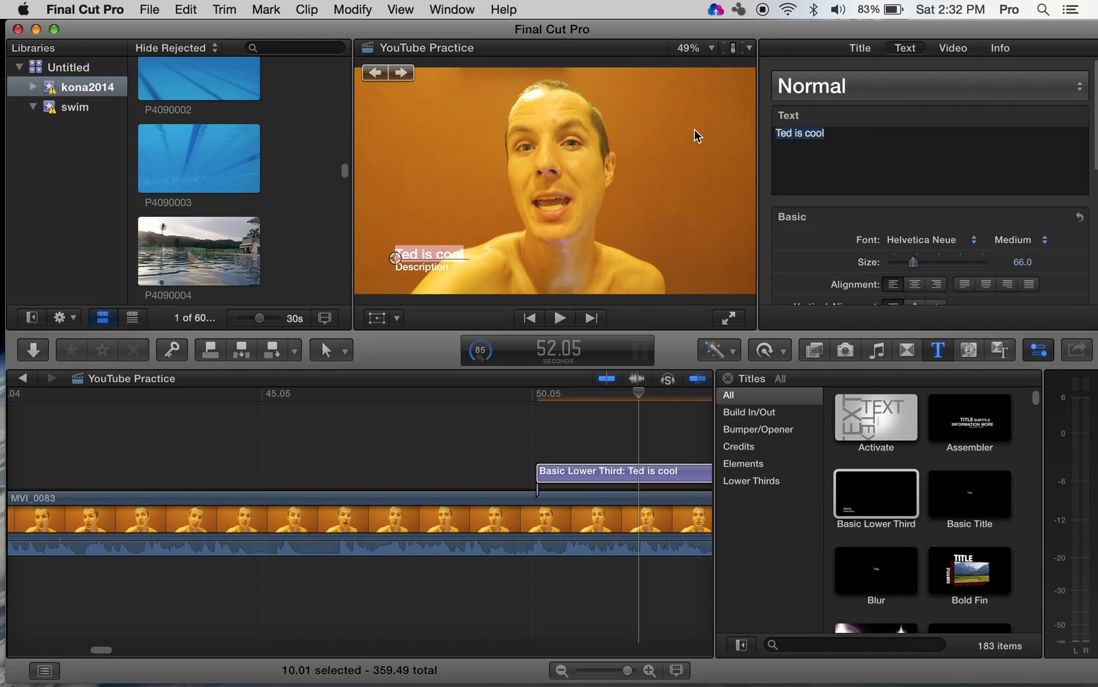
pyautogui.write('Thumbs up f')
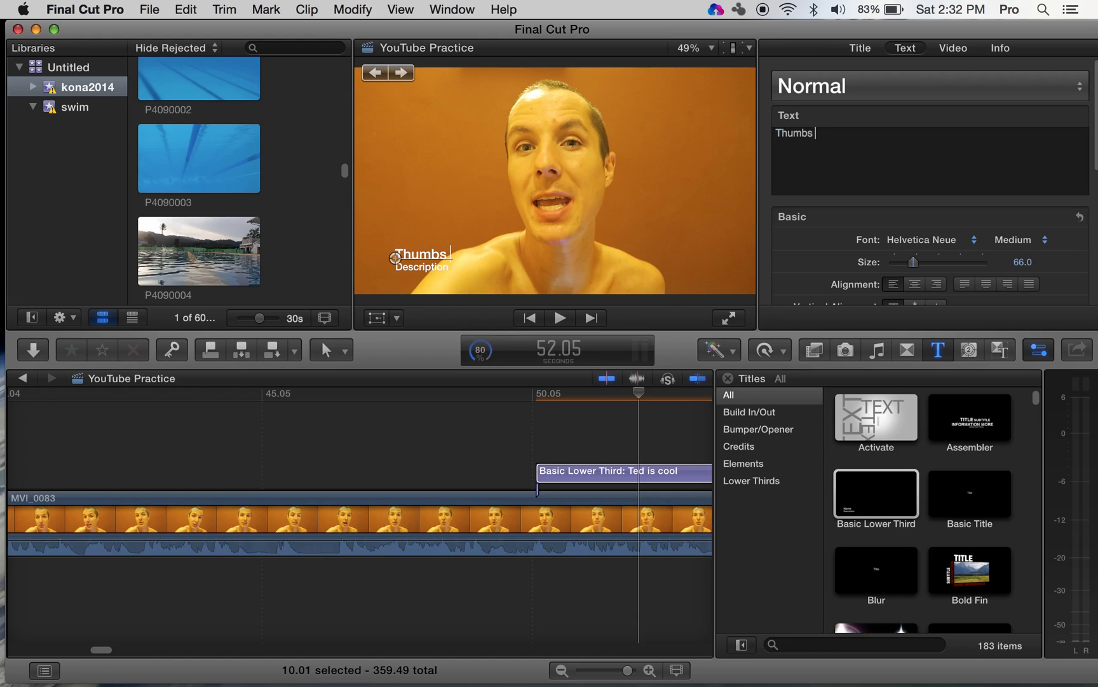
pyautogui.press('BackSpace')
pyautogui.press('BackSpace')
pyautogui.write('for the dragon f')
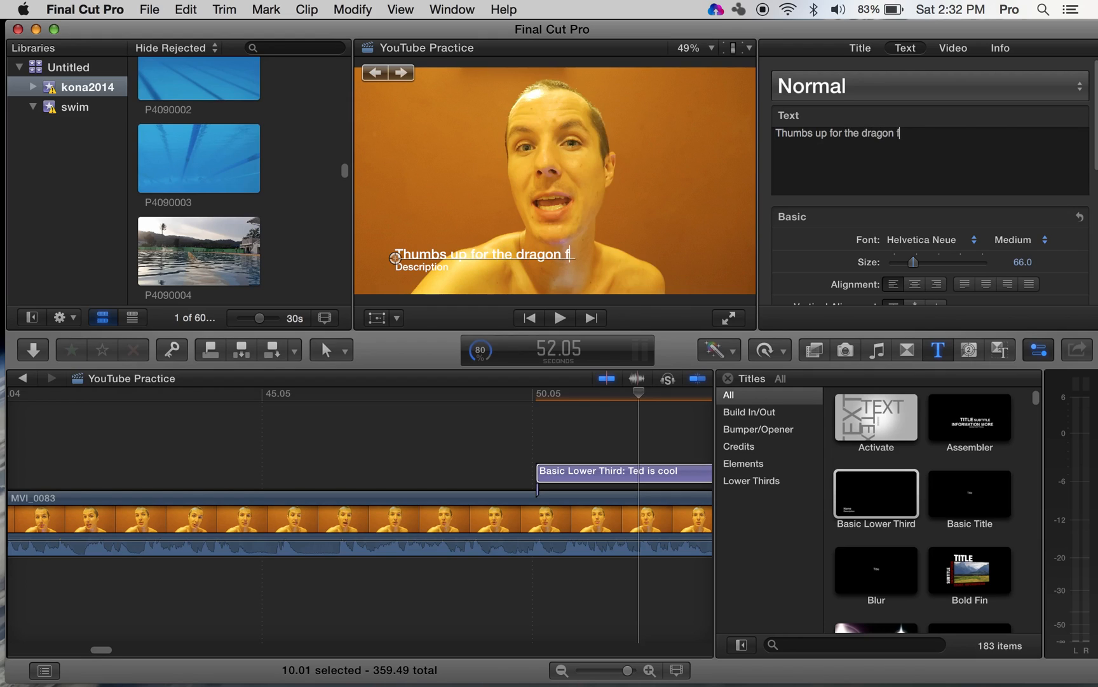
pyautogui.write('ruit on my face')
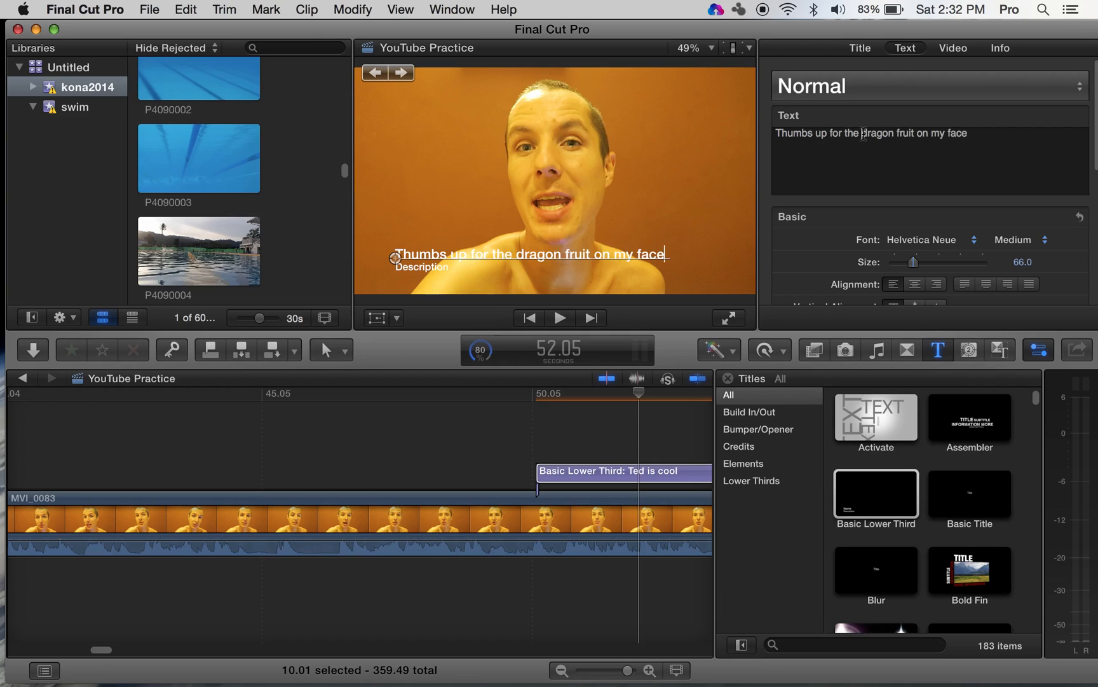
pyautogui.write('purple')
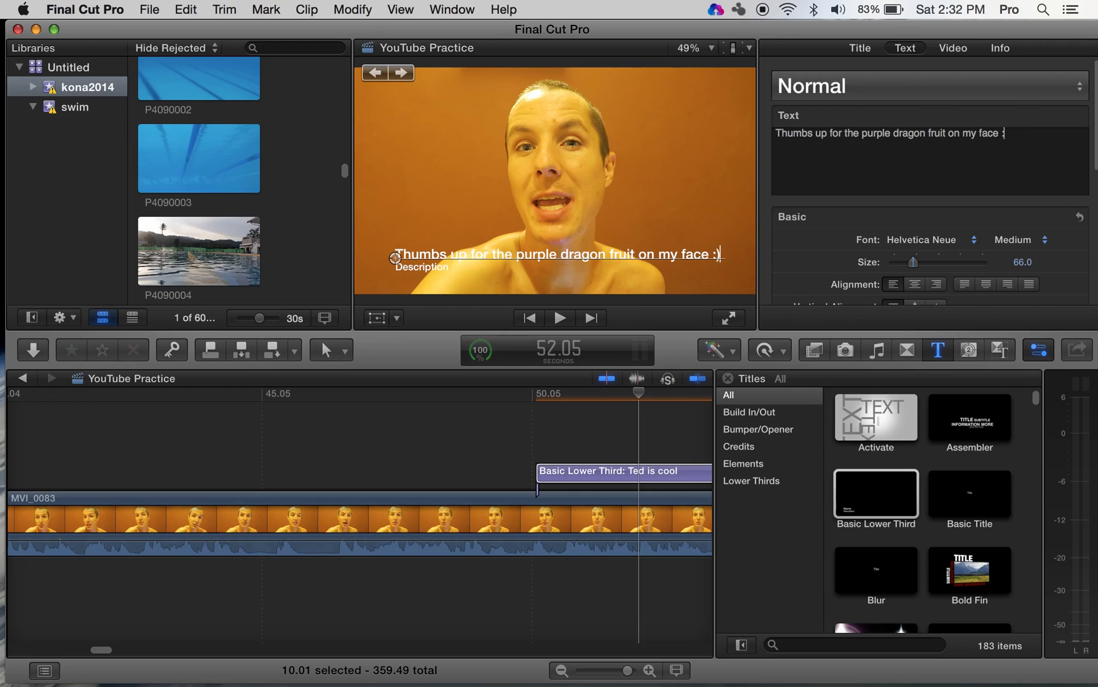
# - Delete the Description placeholder text from the lower third
pyautogui.doubleClick(414, 267)
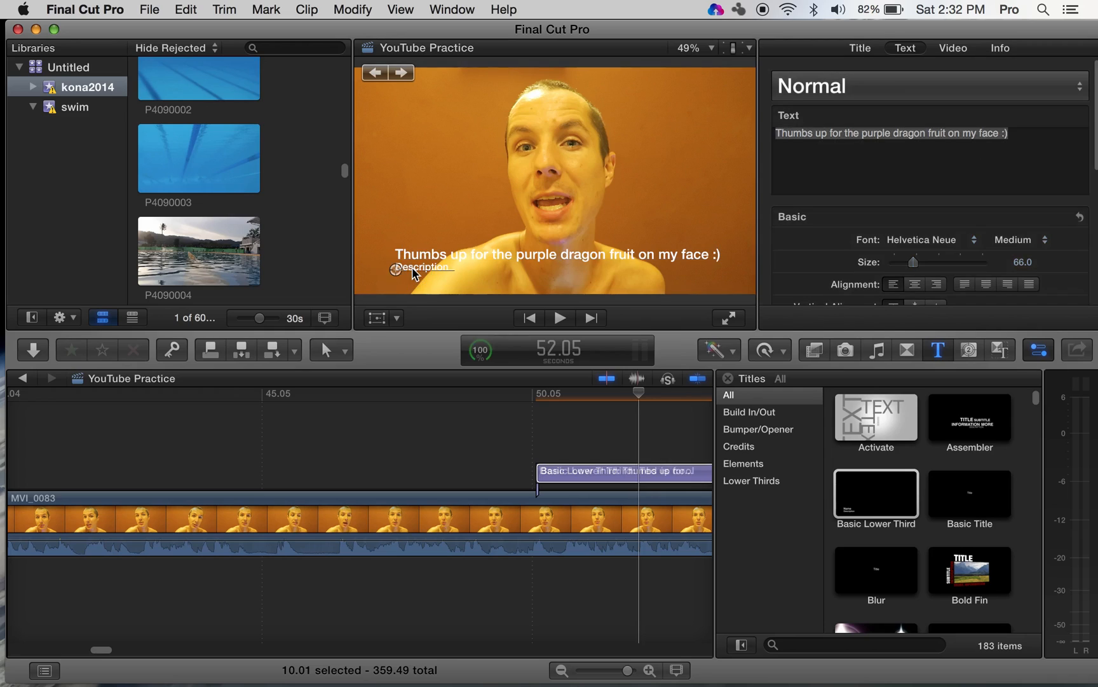
pyautogui.moveTo(847, 136); pyautogui.dragTo(721, 136)
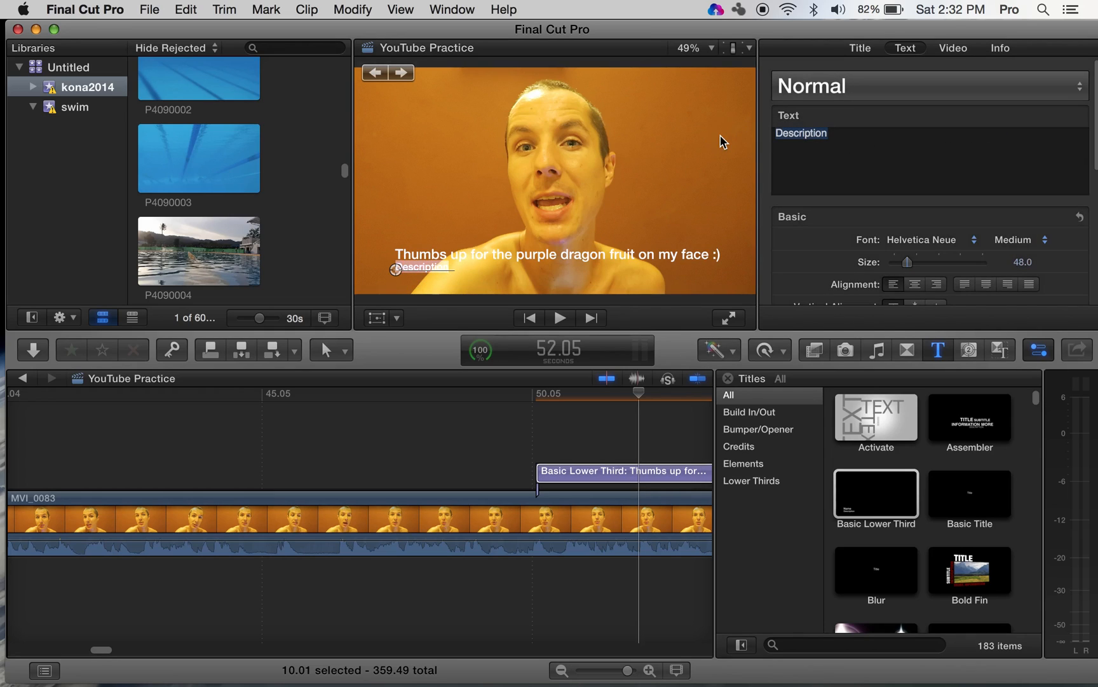
pyautogui.press('BackSpace')
# - Move the title line slightly down and to the left in the picture, with the playhead at 50.44 seconds
pyautogui.click(406, 253)
pyautogui.click(412, 257)
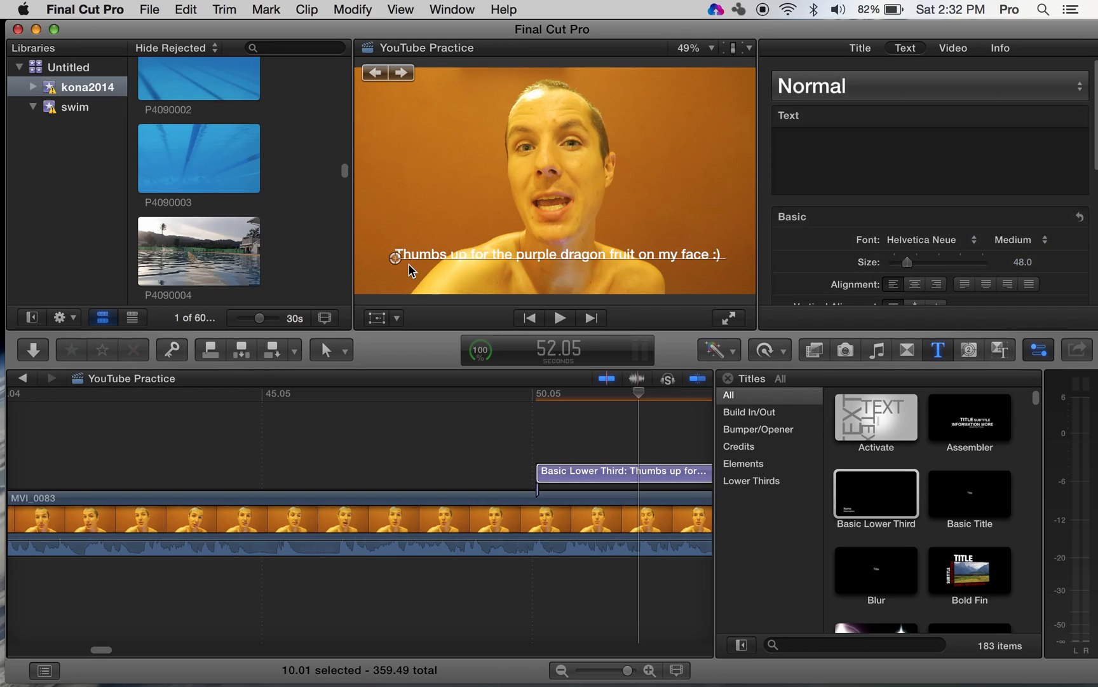
pyautogui.click(400, 258)
pyautogui.moveTo(397, 257); pyautogui.dragTo(390, 269)
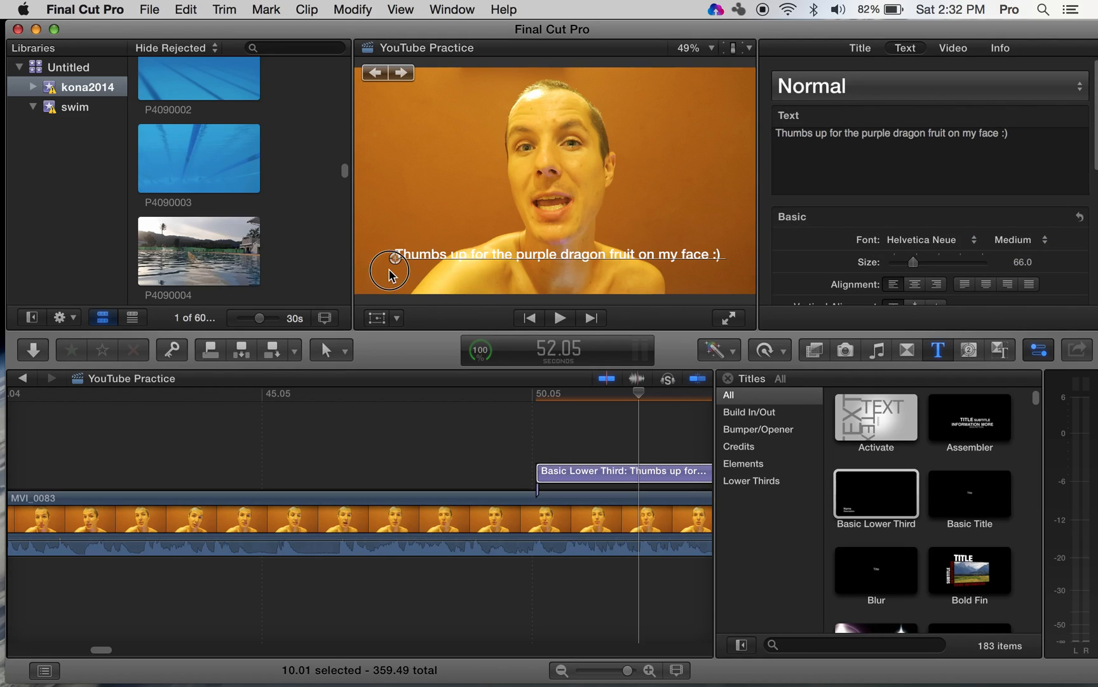
pyautogui.doubleClick(401, 254)
pyautogui.click(634, 242)
pyautogui.click(553, 446)
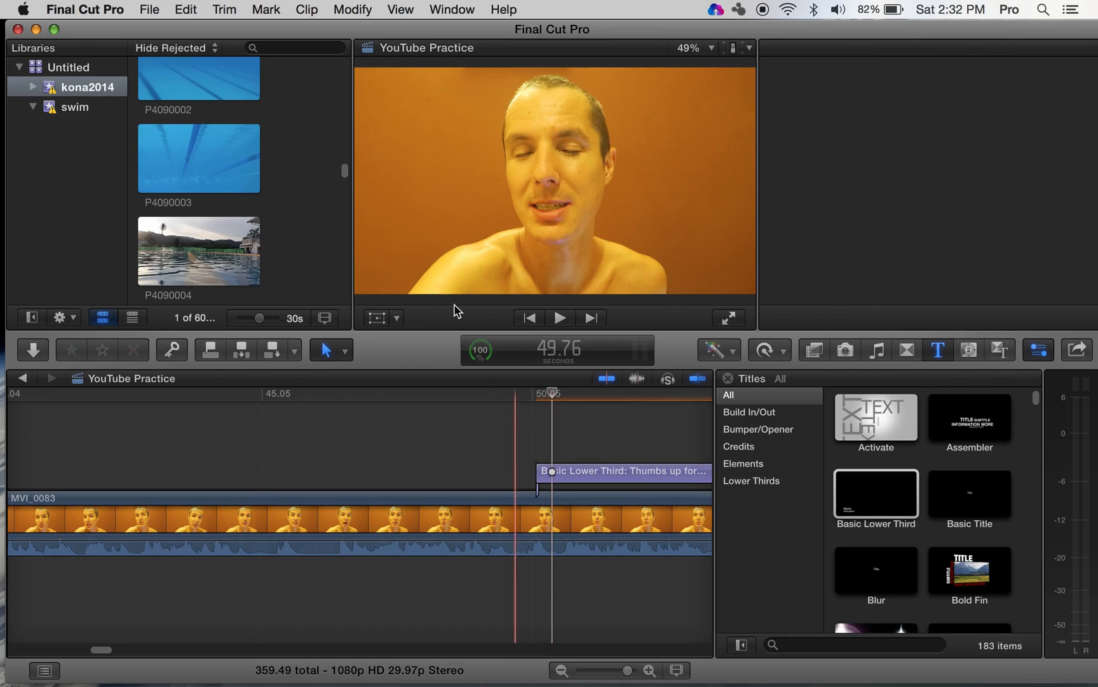
pyautogui.click(554, 441)
pyautogui.click(414, 257)
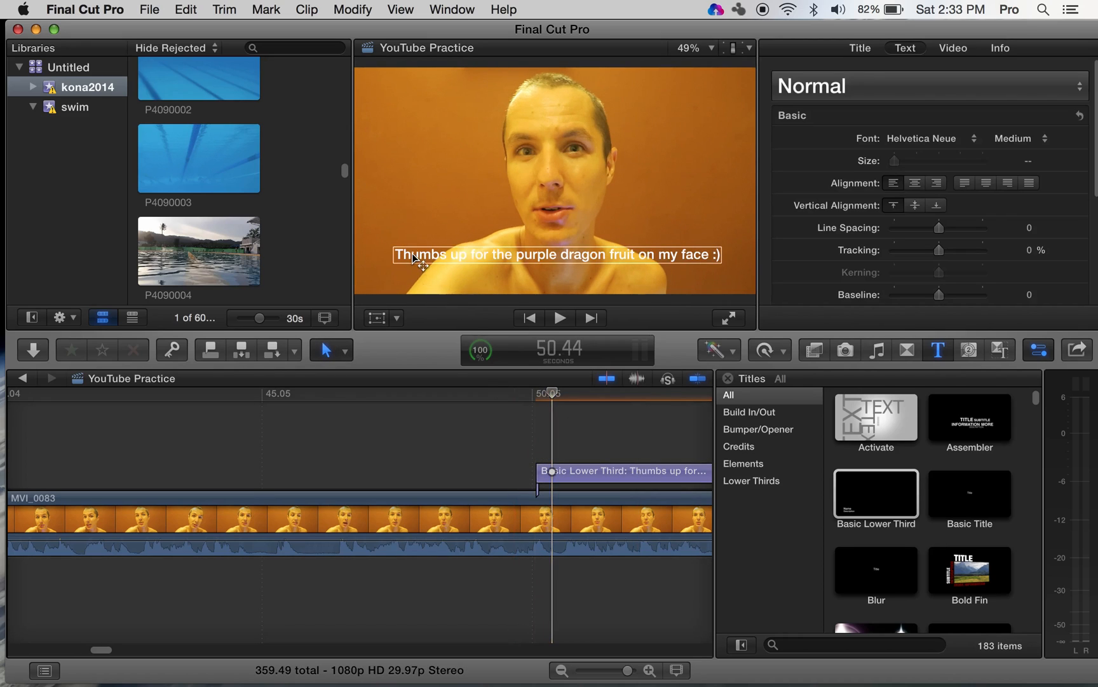
pyautogui.moveTo(413, 258)
pyautogui.mouseDown()
pyautogui.moveTo(398, 209)
pyautogui.moveTo(414, 238)
pyautogui.moveTo(394, 261)
pyautogui.moveTo(405, 275)
pyautogui.mouseUp()
# - Change the title's font to Heiti SC and nudge the text slightly upward in the picture
pyautogui.scroll(-10, 993, 269)
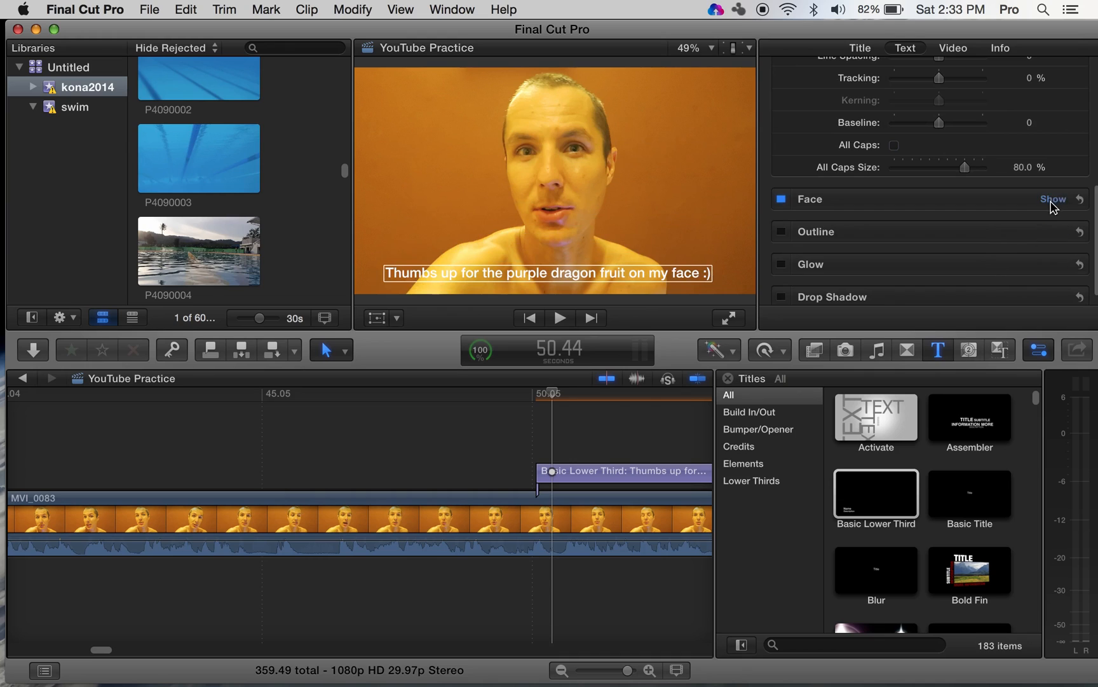
pyautogui.click(1052, 199)
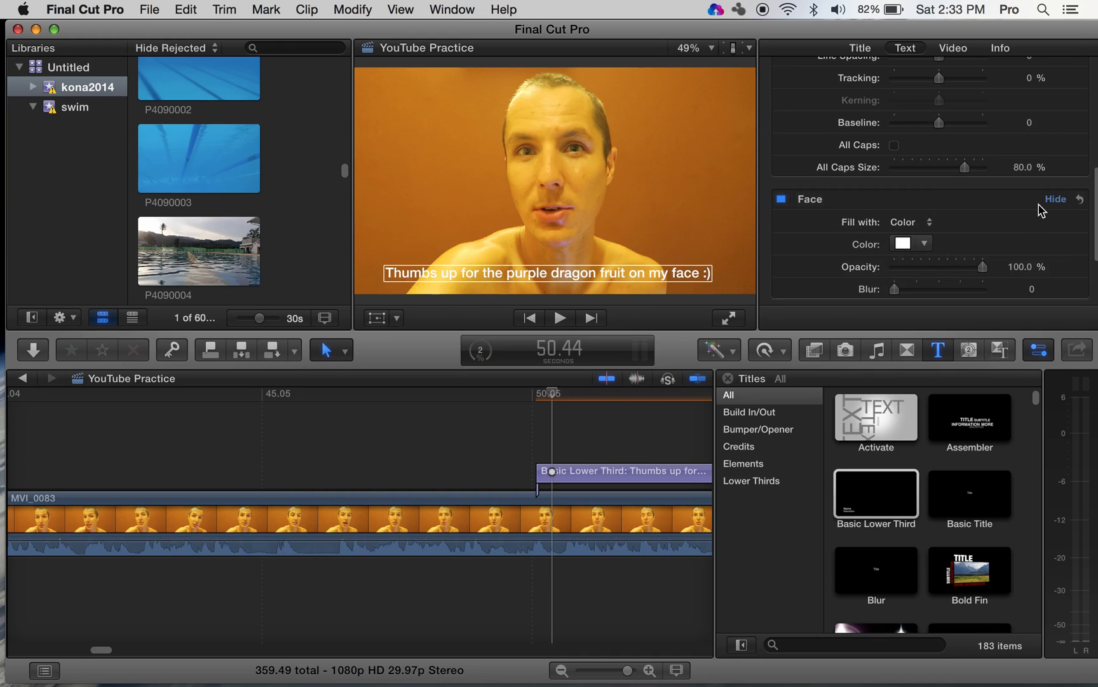
pyautogui.click(1052, 199)
pyautogui.scroll(5, 1019, 143)
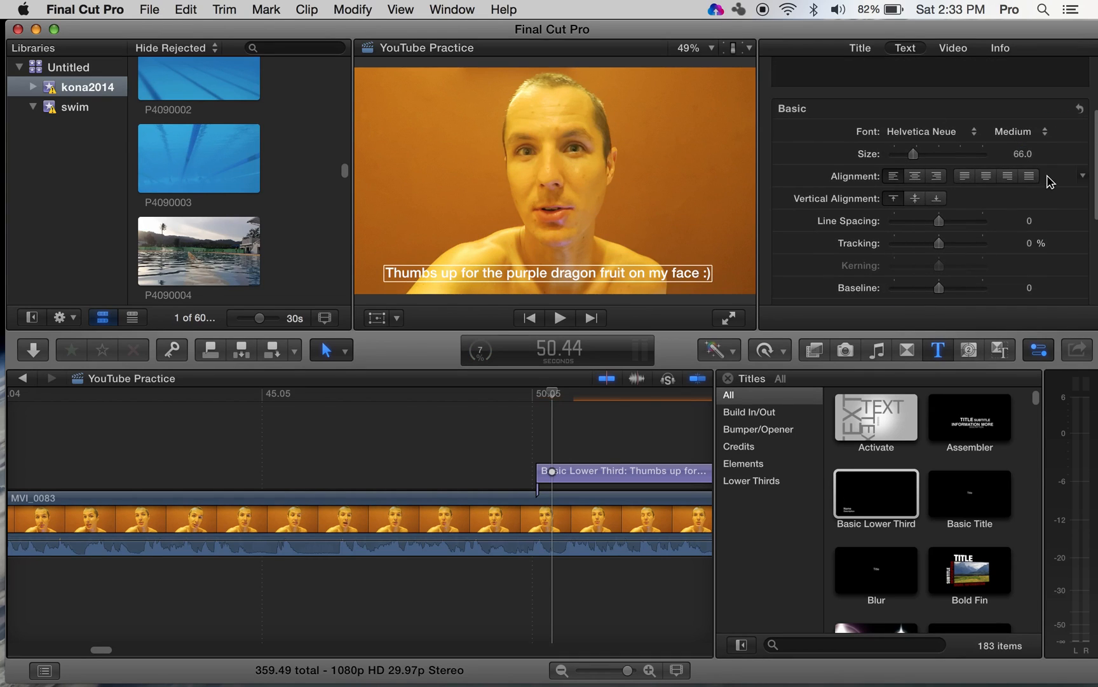
pyautogui.scroll(3, 1052, 177)
pyautogui.scroll(-2, 913, 245)
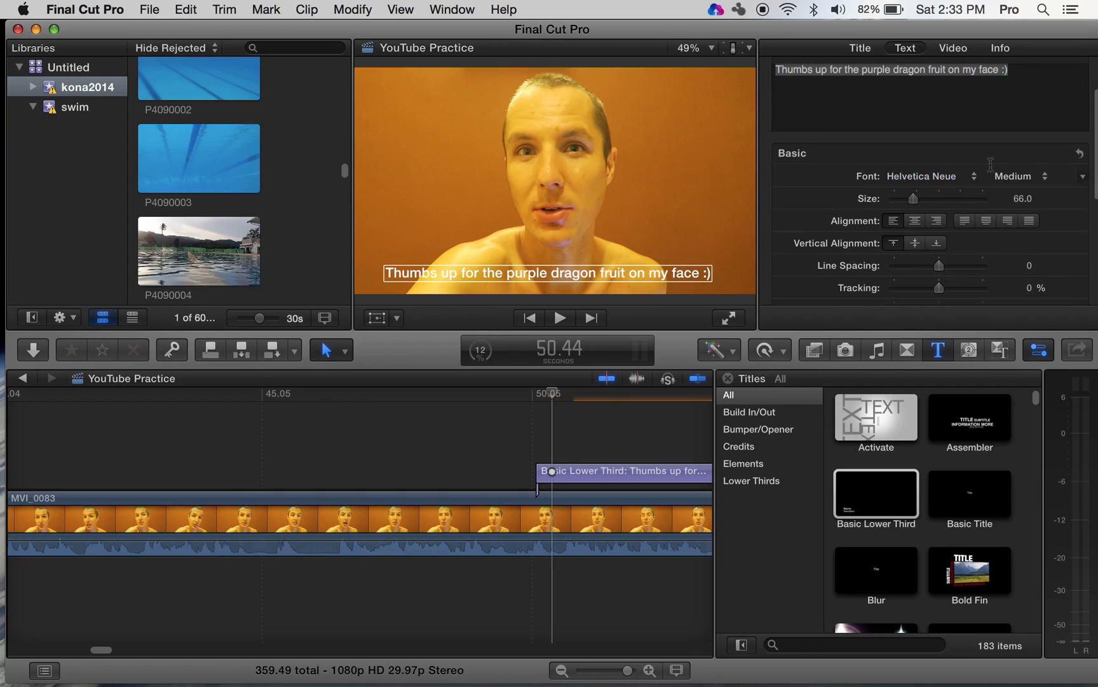
pyautogui.click(977, 178)
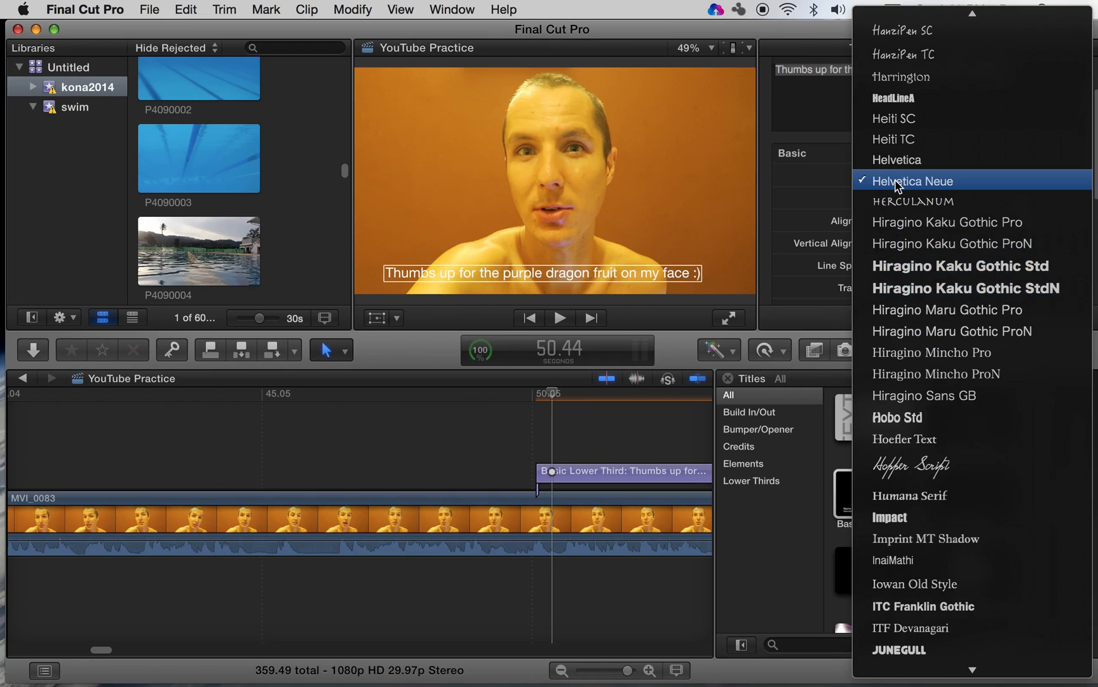
pyautogui.click(894, 120)
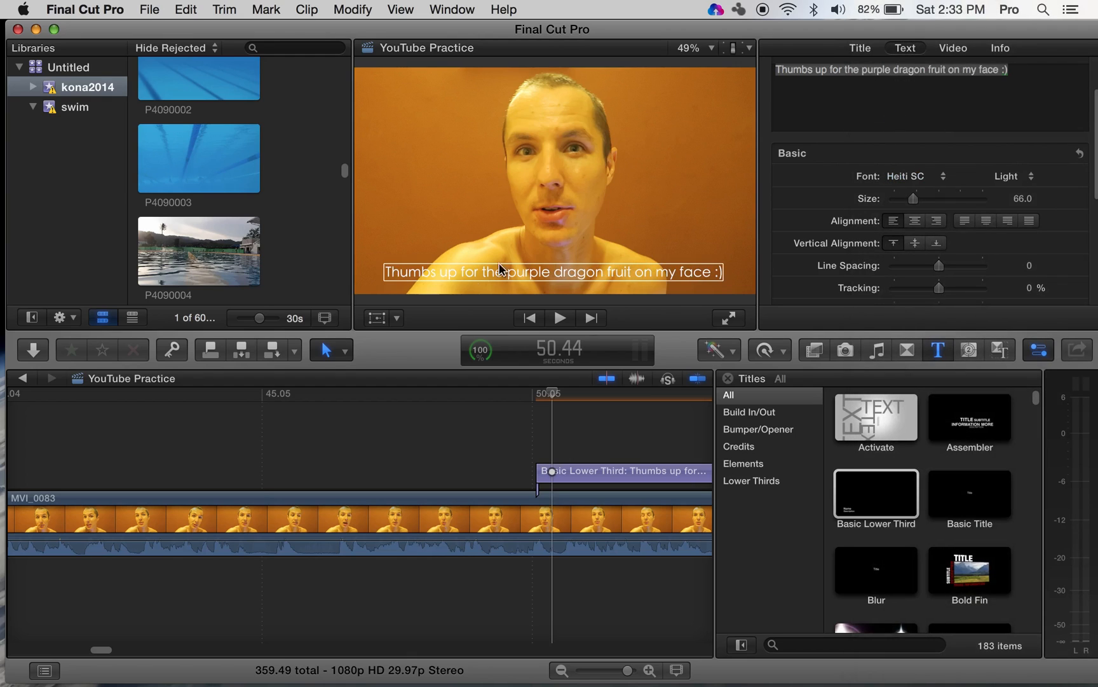
pyautogui.moveTo(547, 275)
pyautogui.mouseDown()
pyautogui.moveTo(544, 86)
pyautogui.moveTo(548, 269)
pyautogui.mouseUp()
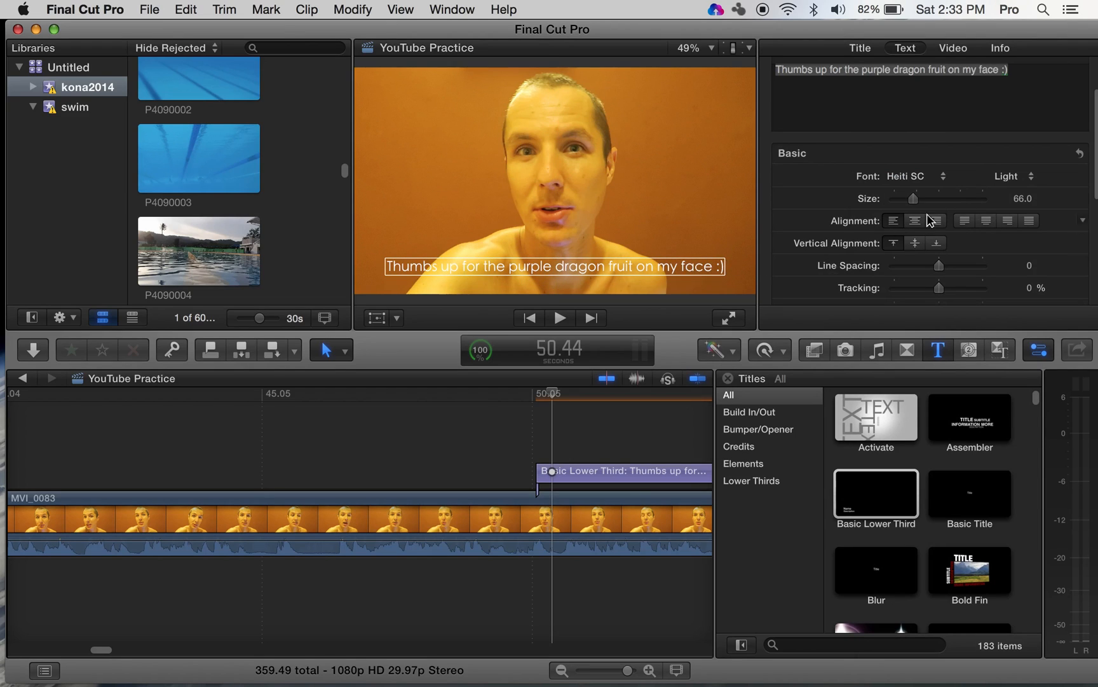
# - Set the title's Face fill color to purple
pyautogui.scroll(-6, 1052, 222)
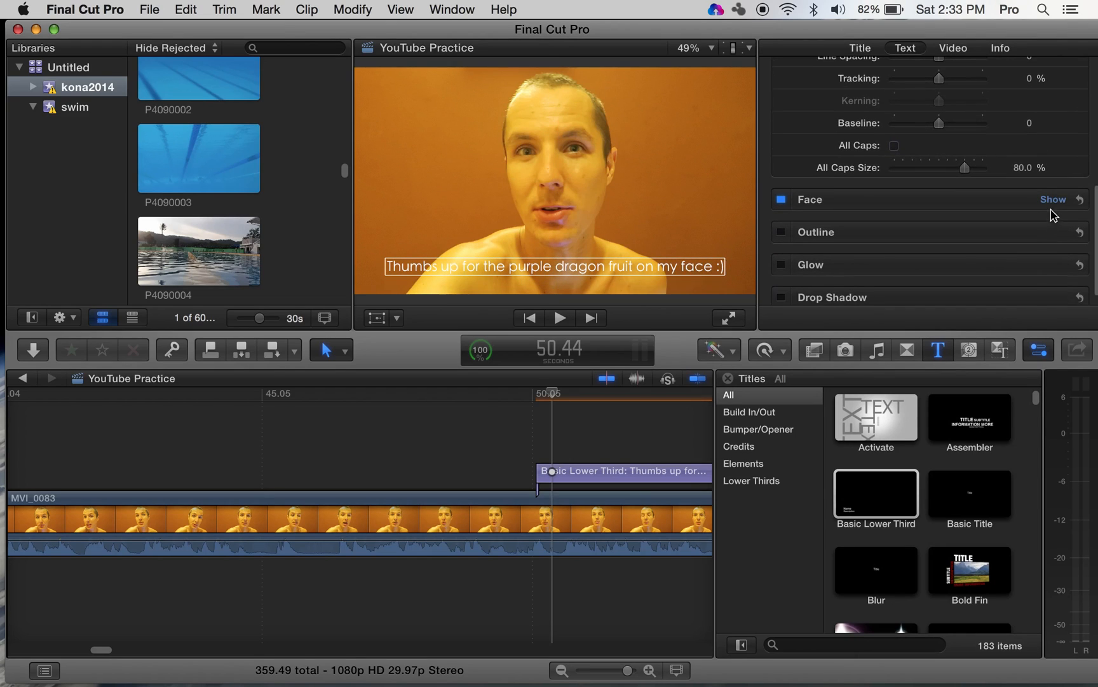
pyautogui.click(1054, 202)
pyautogui.click(924, 243)
pyautogui.moveTo(944, 353); pyautogui.dragTo(993, 393)
# - Raise the title in the picture and break it into two lines after the word "purple"
pyautogui.moveTo(596, 271); pyautogui.dragTo(579, 250)
pyautogui.doubleClick(583, 251)
pyautogui.click(583, 251)
pyautogui.click(613, 245)
pyautogui.press('Return')
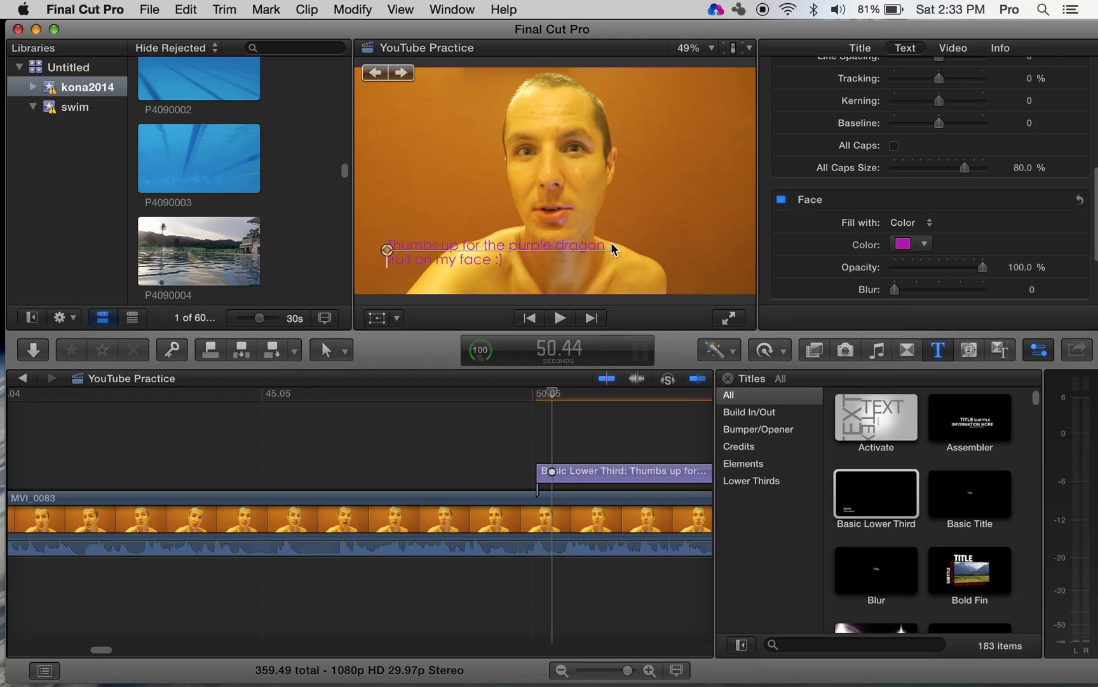
pyautogui.press('BackSpace')
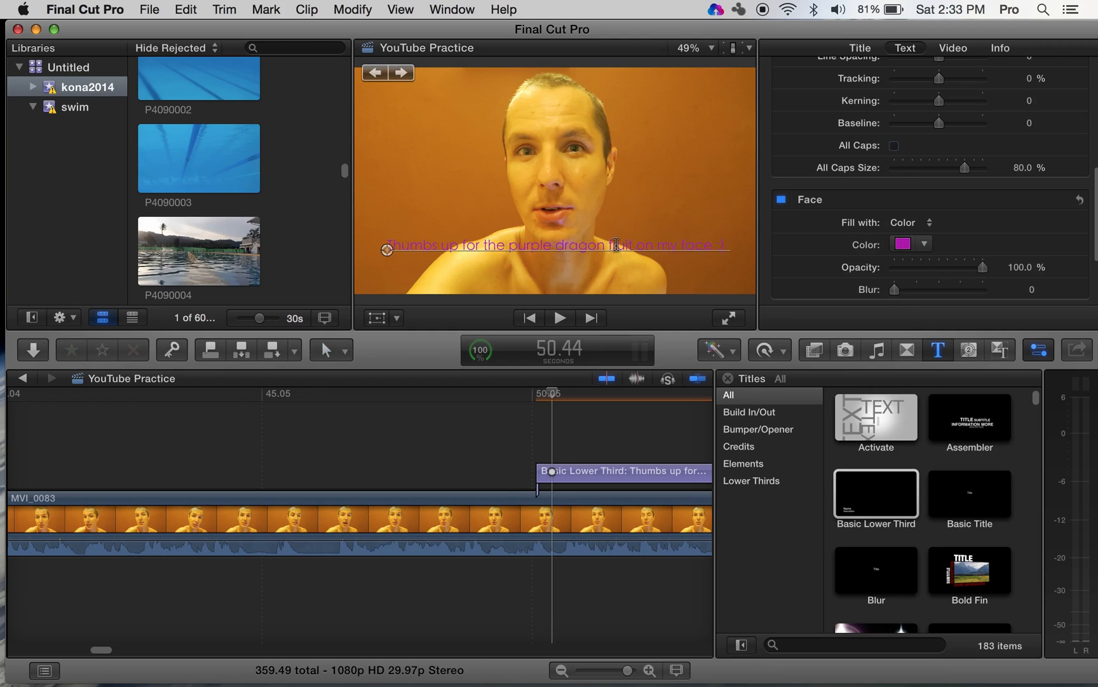
pyautogui.press('Return')
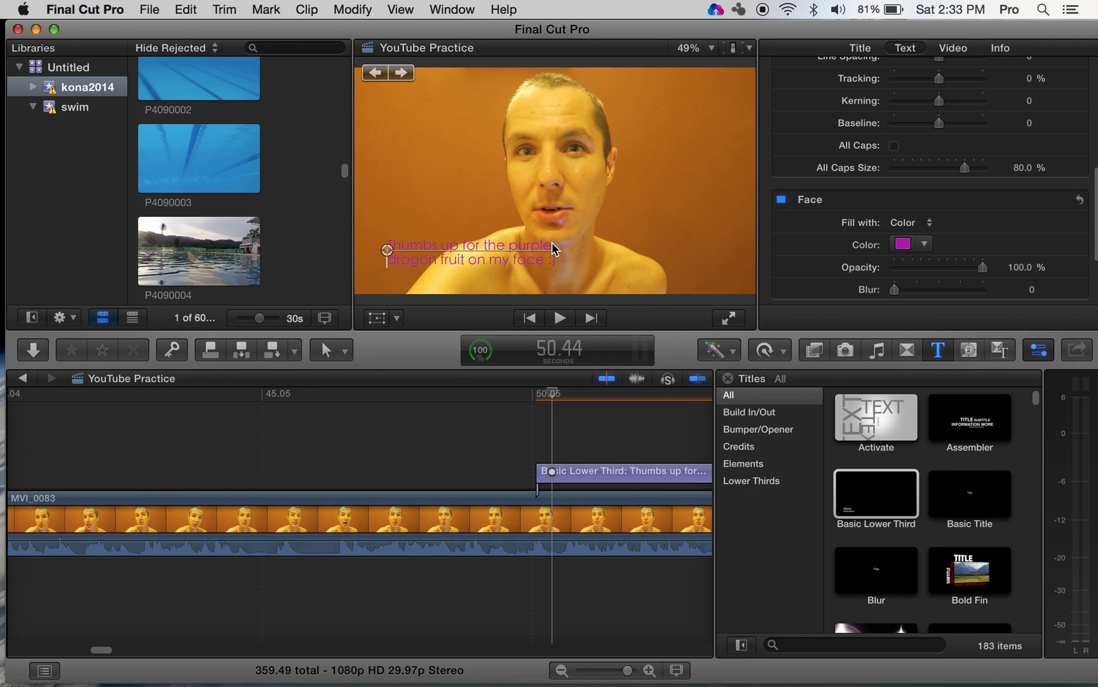
# - Set the two-line title's size to 86 and position it at the lower middle of the picture
pyautogui.moveTo(420, 253); pyautogui.dragTo(505, 273)
pyautogui.scroll(6, 954, 228)
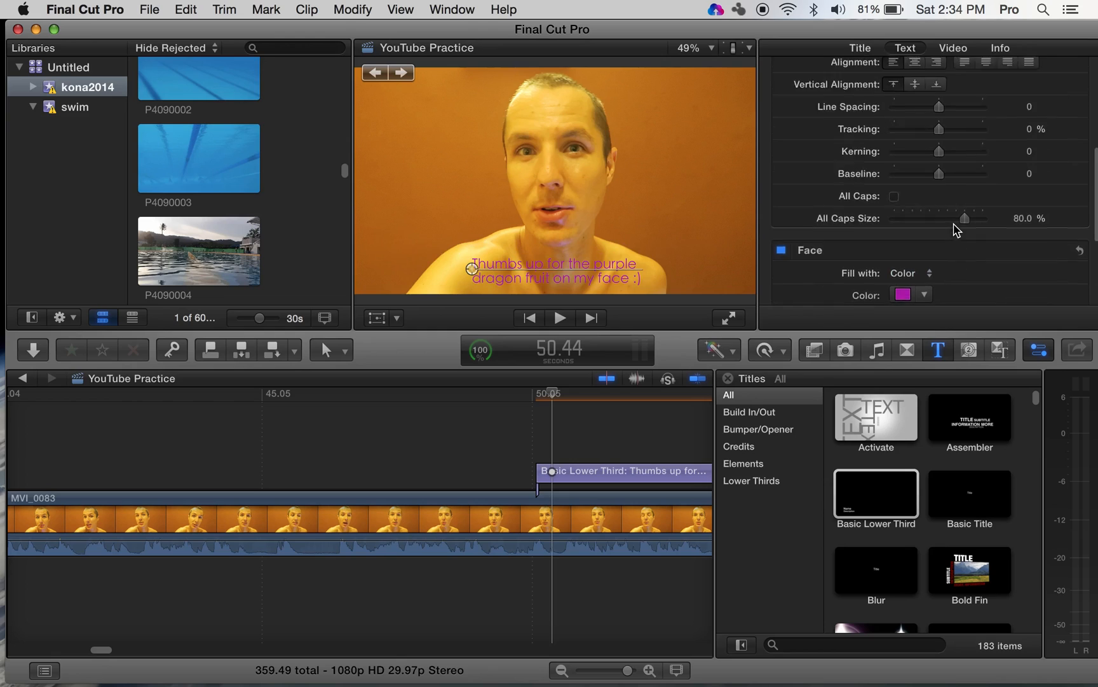
pyautogui.scroll(-2, 953, 225)
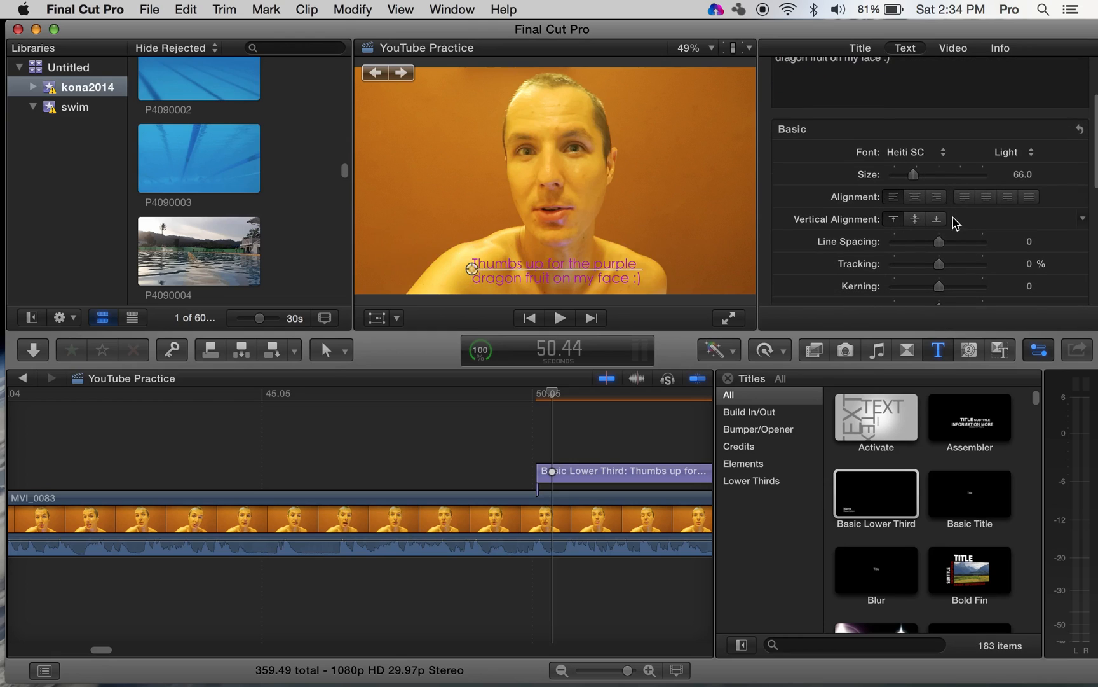
pyautogui.moveTo(917, 177); pyautogui.dragTo(924, 176)
pyautogui.moveTo(478, 270); pyautogui.dragTo(445, 274)
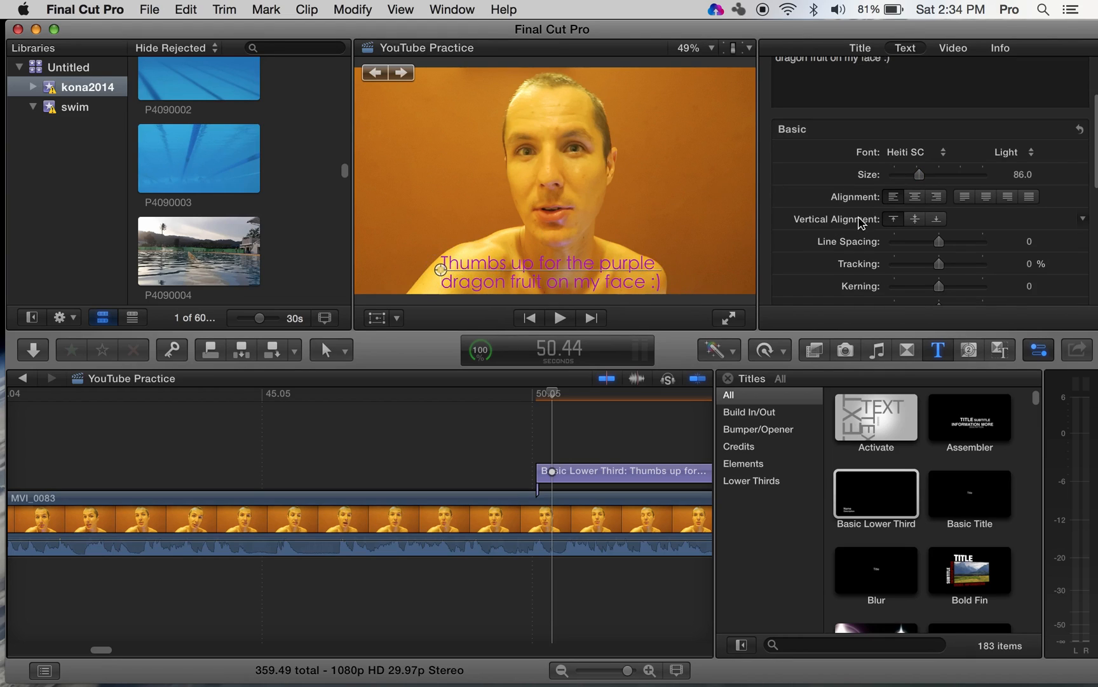
pyautogui.click(503, 443)
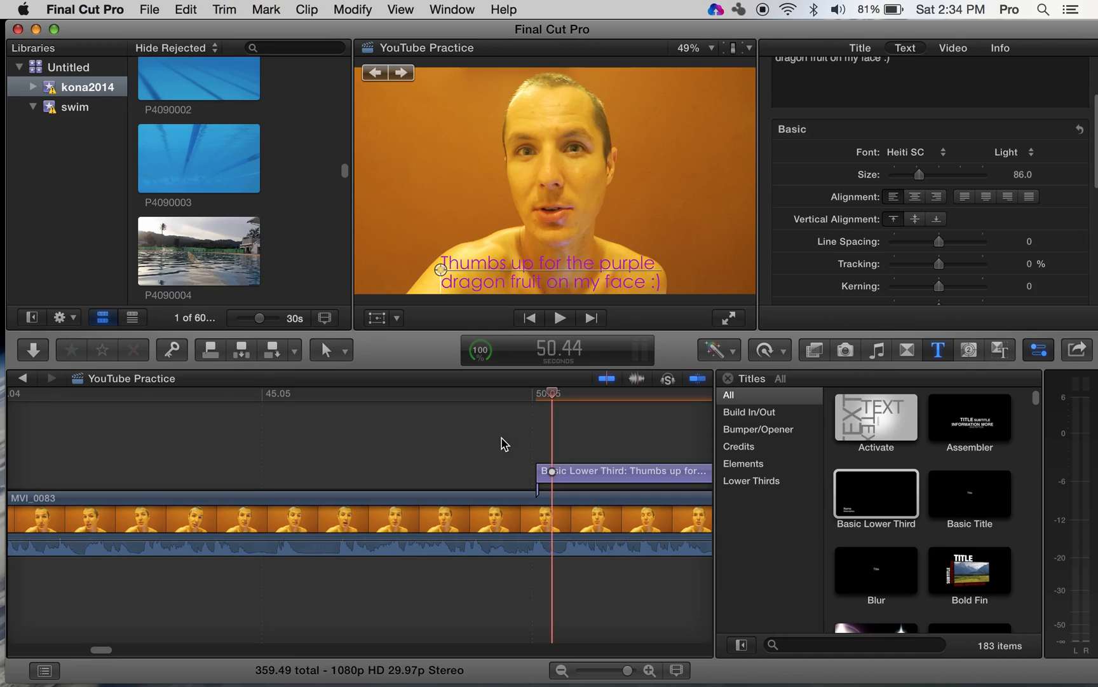
# - Examine the lower-third title's text settings, including its Face, Outline, Glow and Drop Shadow sections
pyautogui.click(555, 443)
pyautogui.click(572, 474)
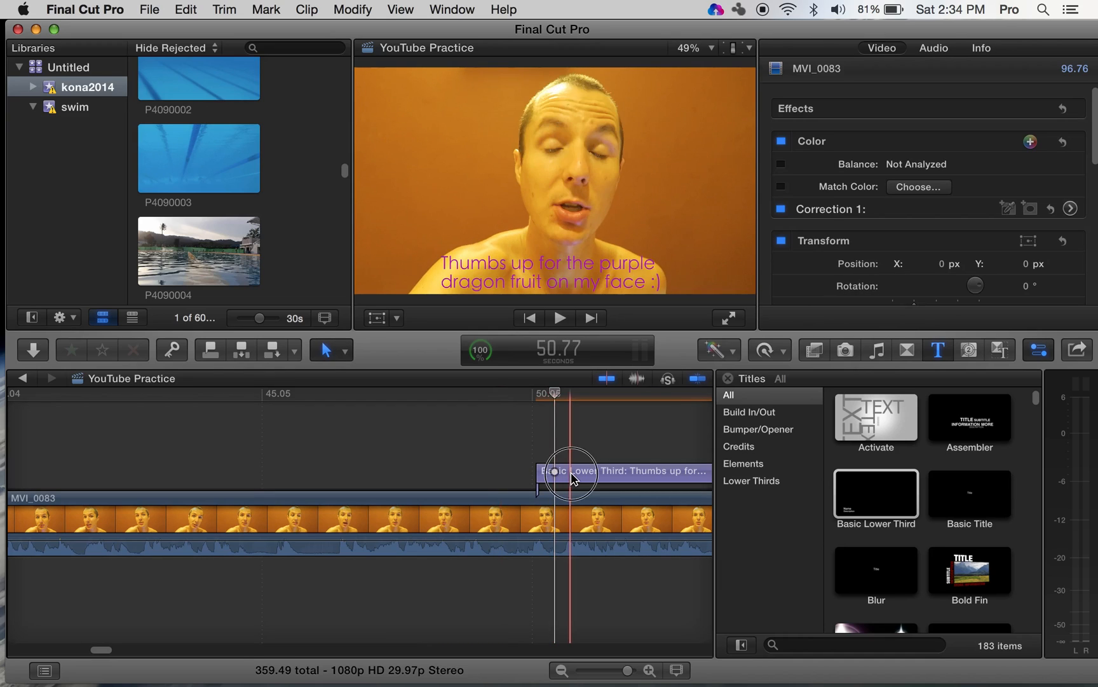
pyautogui.scroll(-4, 806, 193)
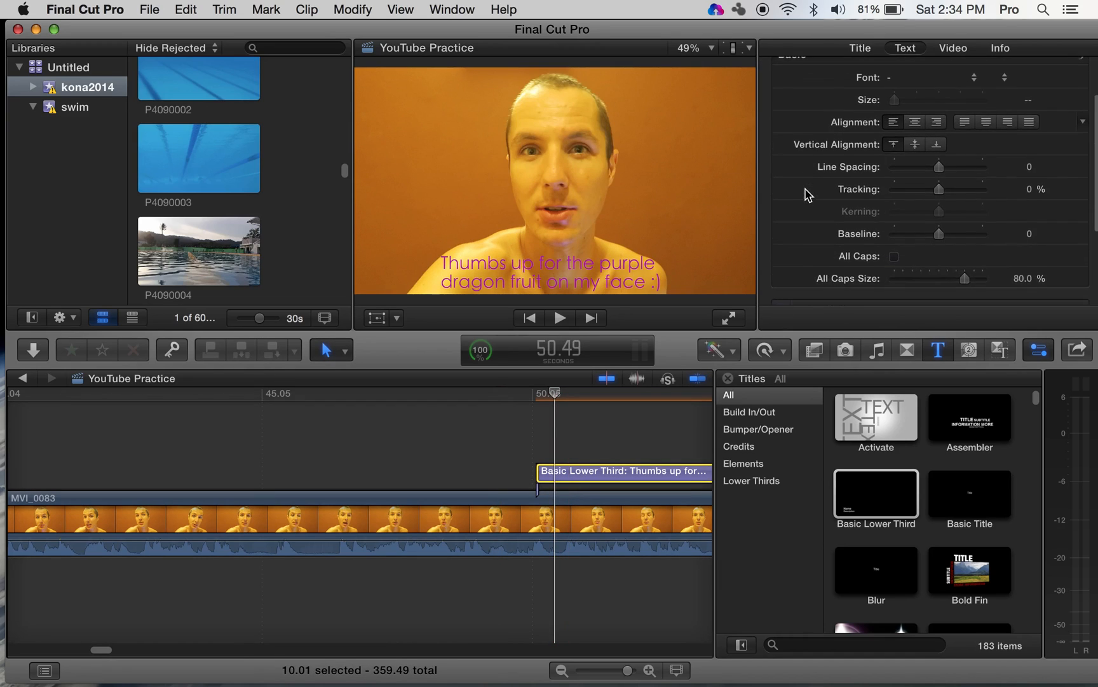
pyautogui.scroll(-3, 806, 194)
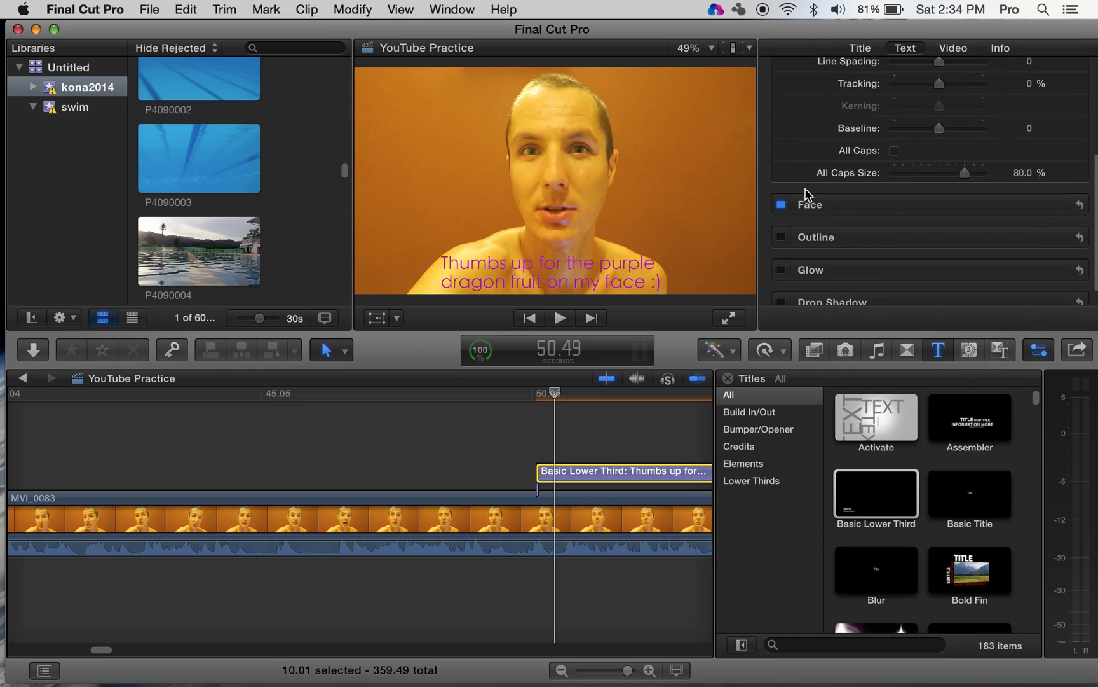
pyautogui.click(1055, 205)
pyautogui.scroll(-2, 968, 227)
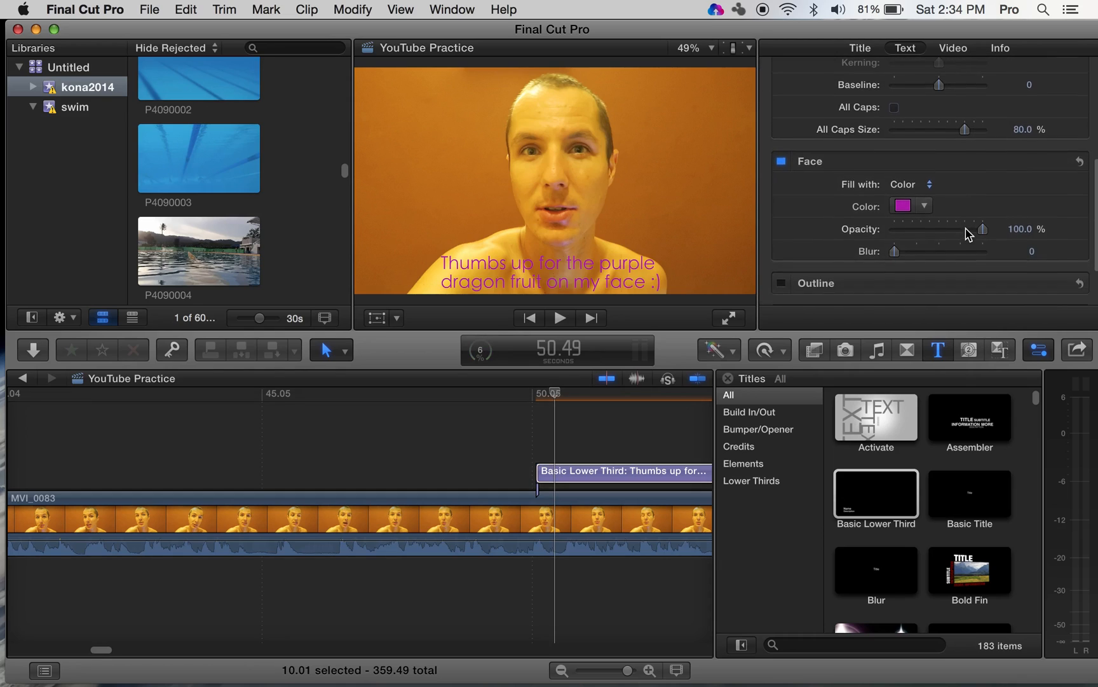
pyautogui.scroll(-2, 994, 222)
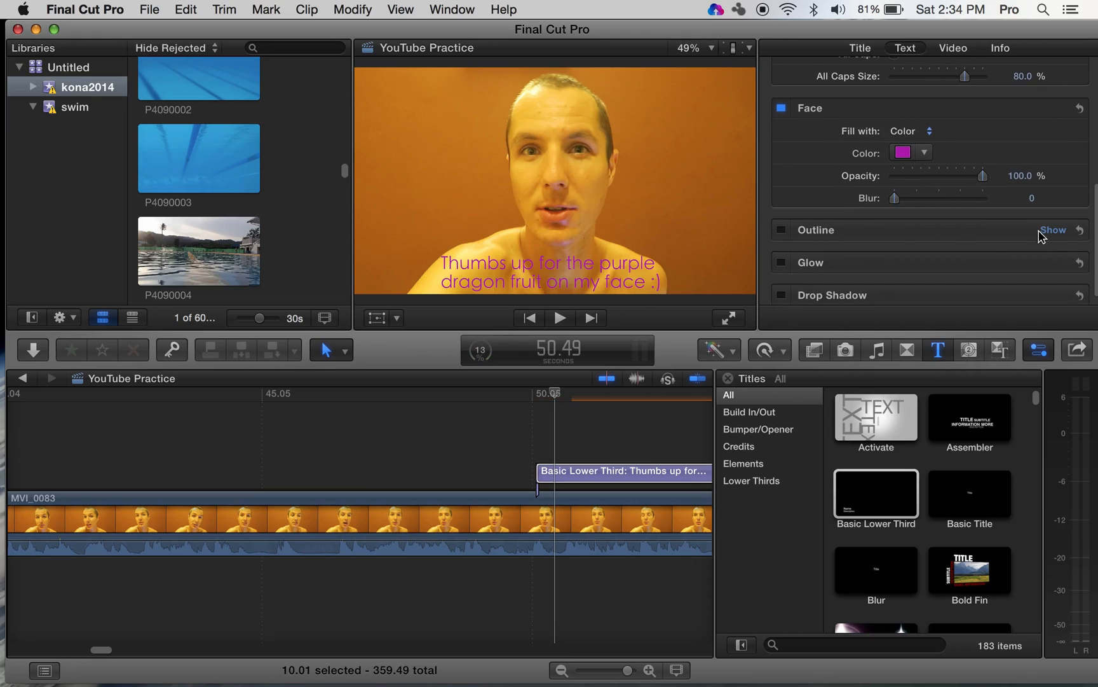
pyautogui.scroll(-2, 986, 245)
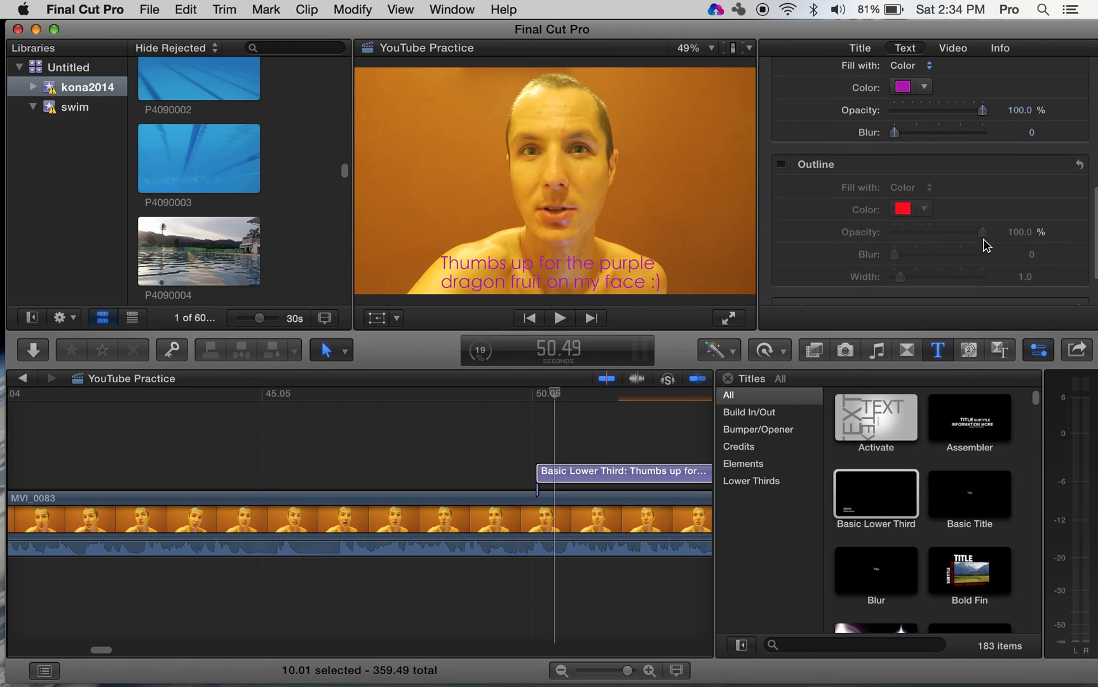
pyautogui.scroll(-3, 941, 230)
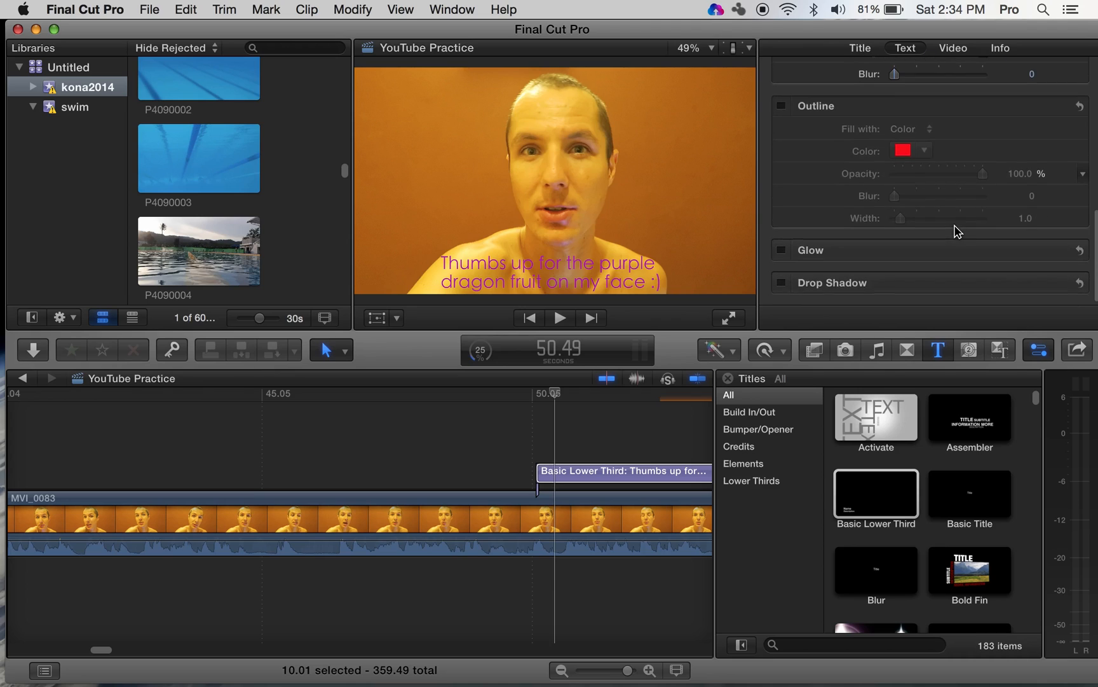
pyautogui.scroll(10, 957, 230)
pyautogui.scroll(-5, 957, 236)
pyautogui.scroll(8, 955, 245)
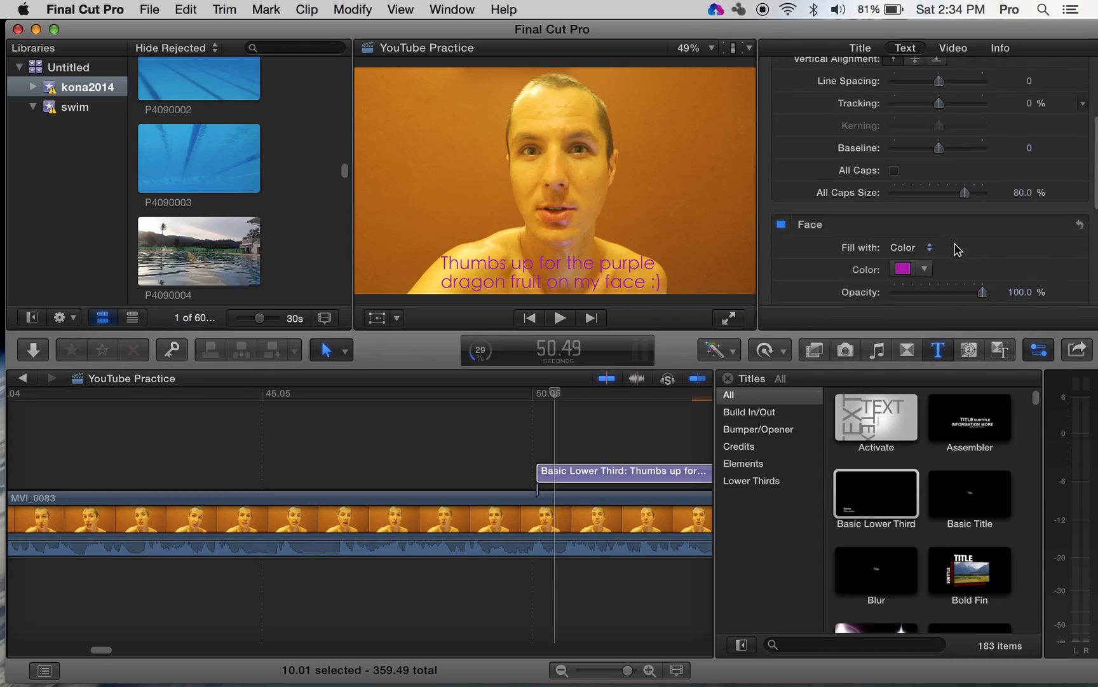
# - Collapse the title's Face and Outline settings, expand its Basic settings, and check its published parameters
pyautogui.moveTo(939, 114)
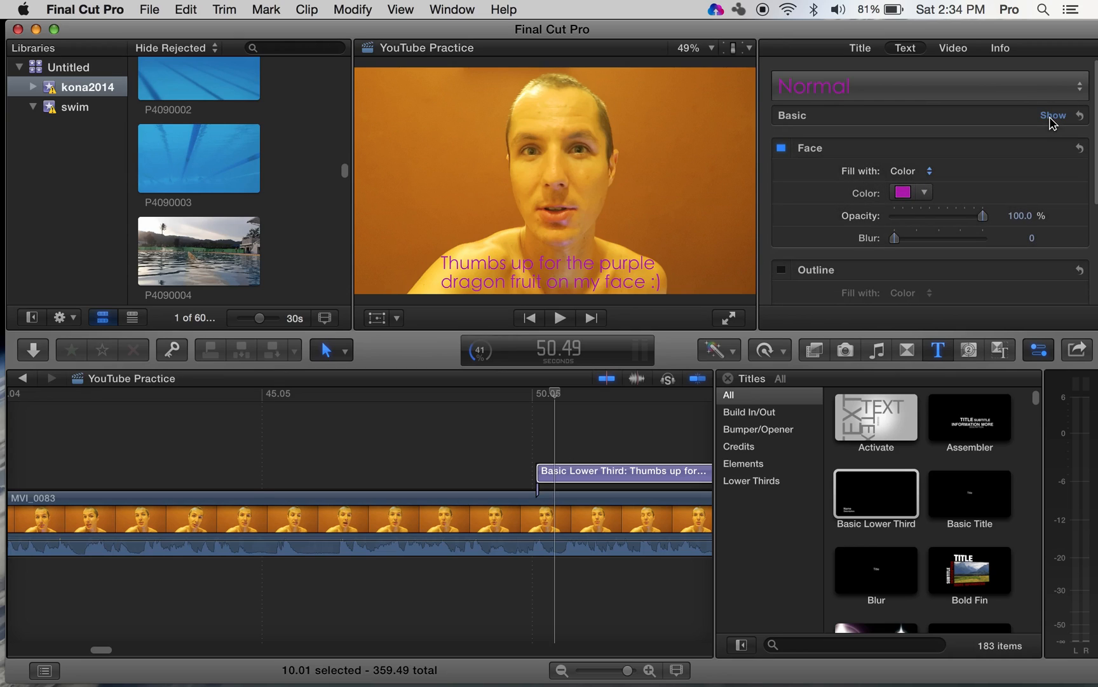
pyautogui.click(1055, 148)
pyautogui.click(1051, 178)
pyautogui.click(1055, 115)
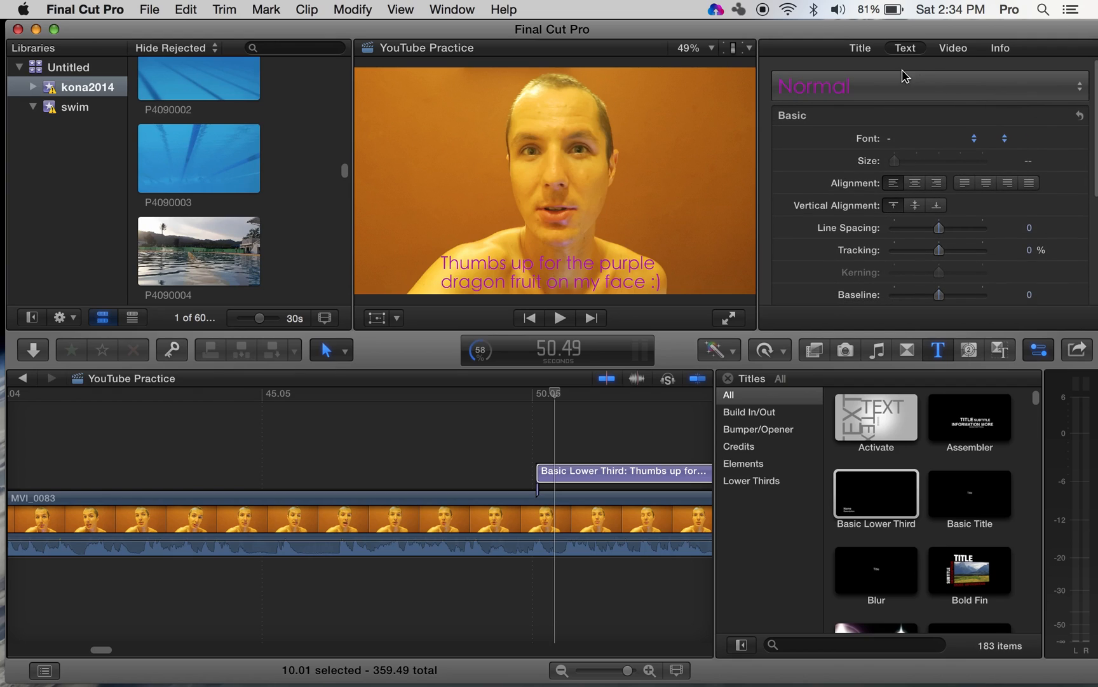
pyautogui.click(865, 48)
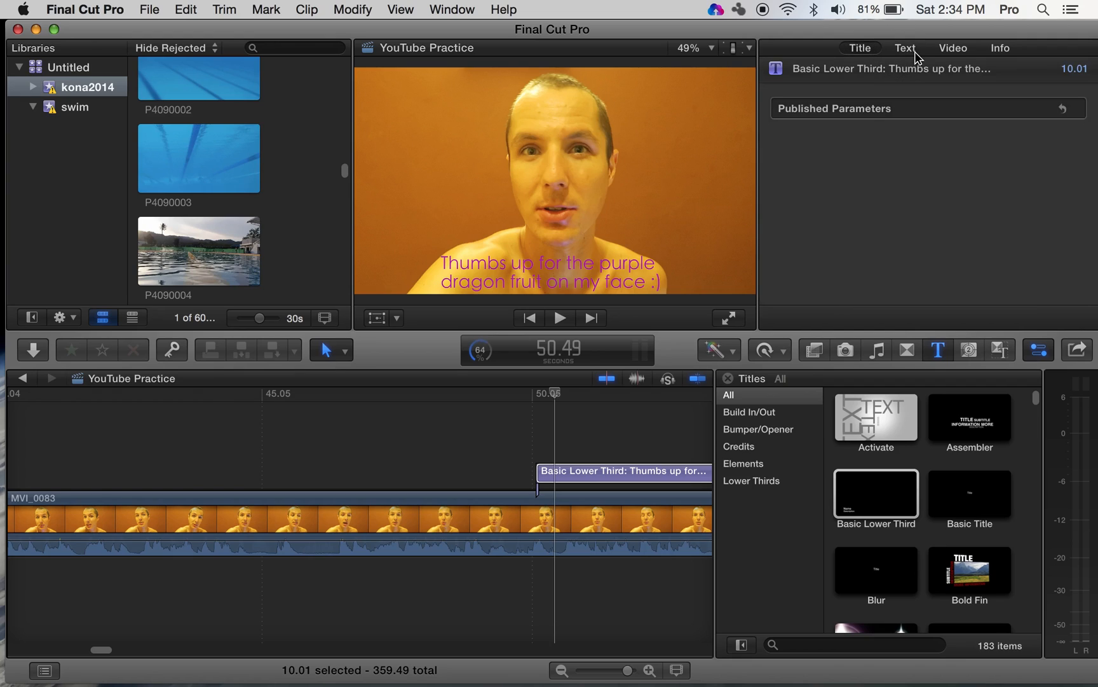
pyautogui.click(518, 355)
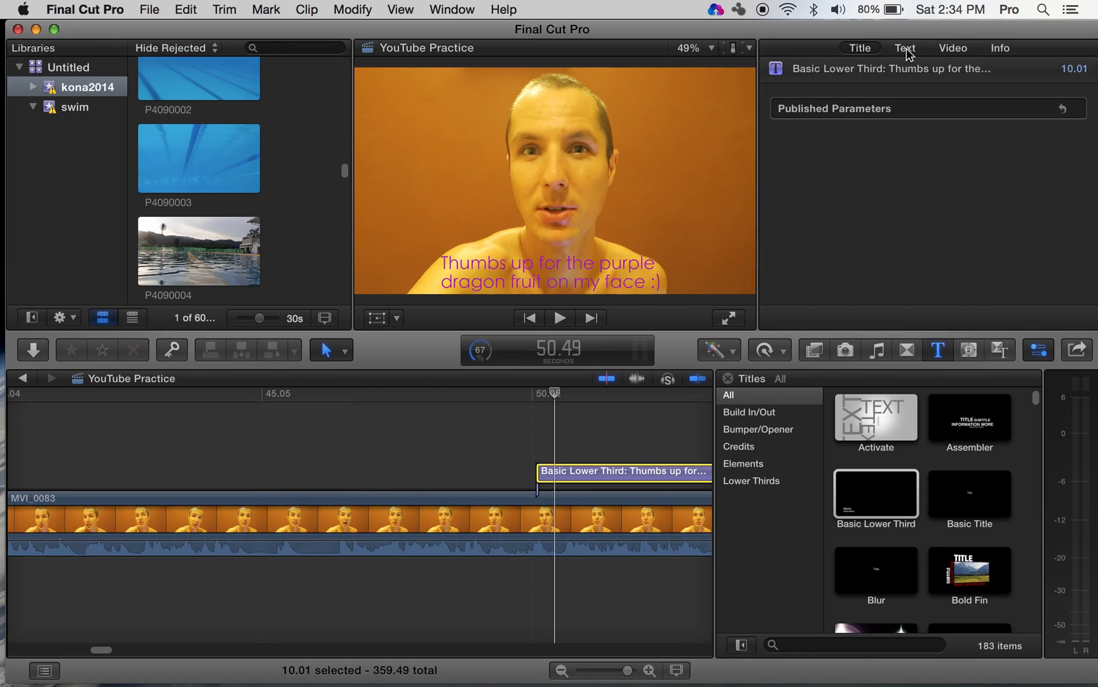
pyautogui.click(906, 50)
# - Split the MVI_0083 clip at four points between about 44.8 and 46.3 seconds, isolating the pauses
pyautogui.click(478, 465)
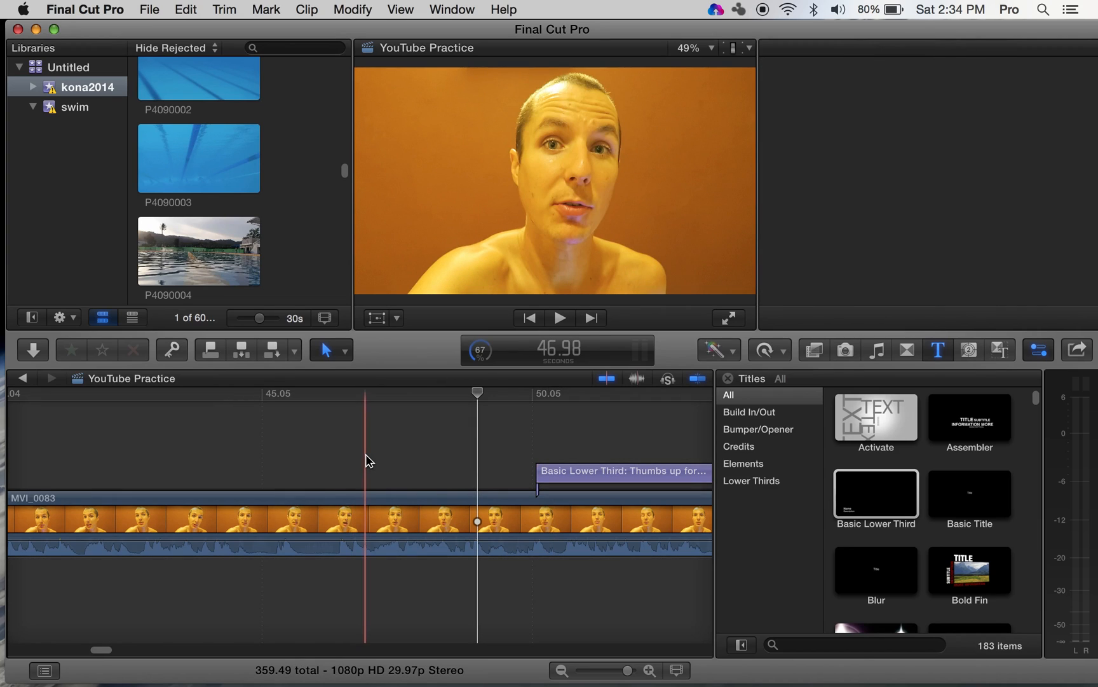
pyautogui.hscroll(-8, 367, 459)
pyautogui.hscroll(8, 507, 512)
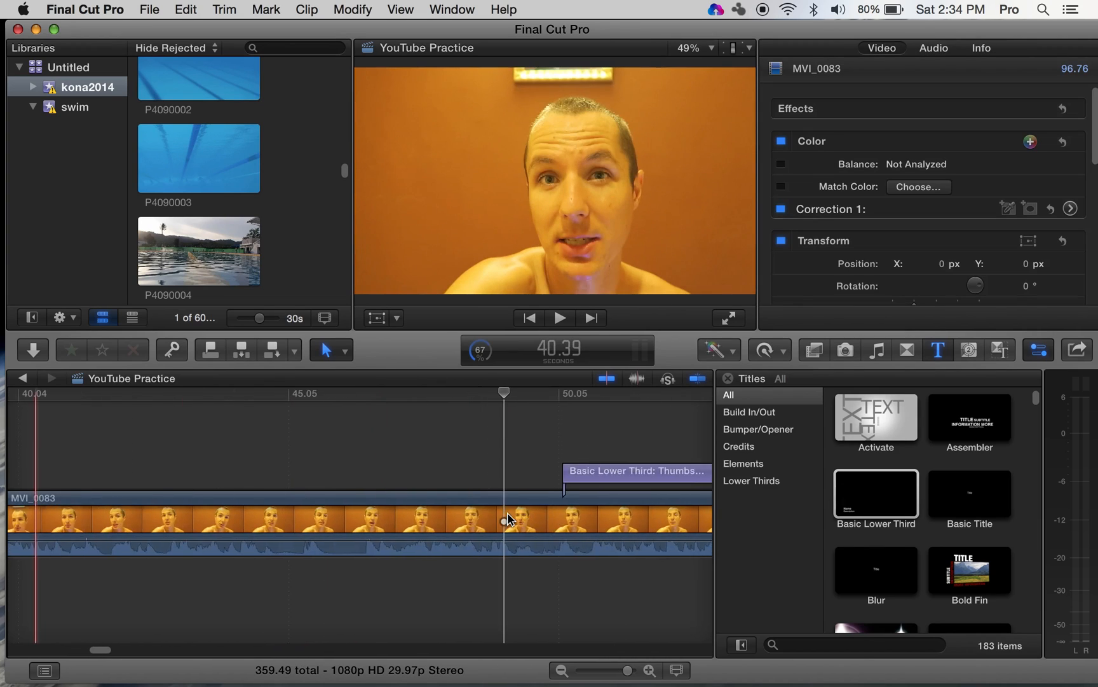
pyautogui.click(355, 518)
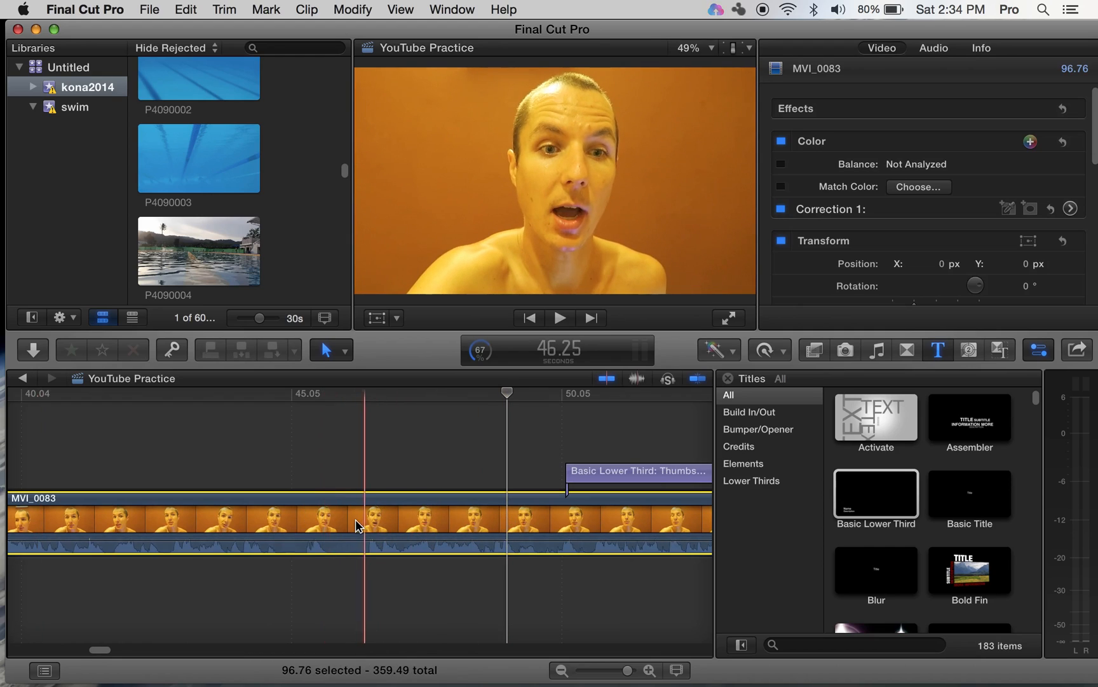
pyautogui.press('b')
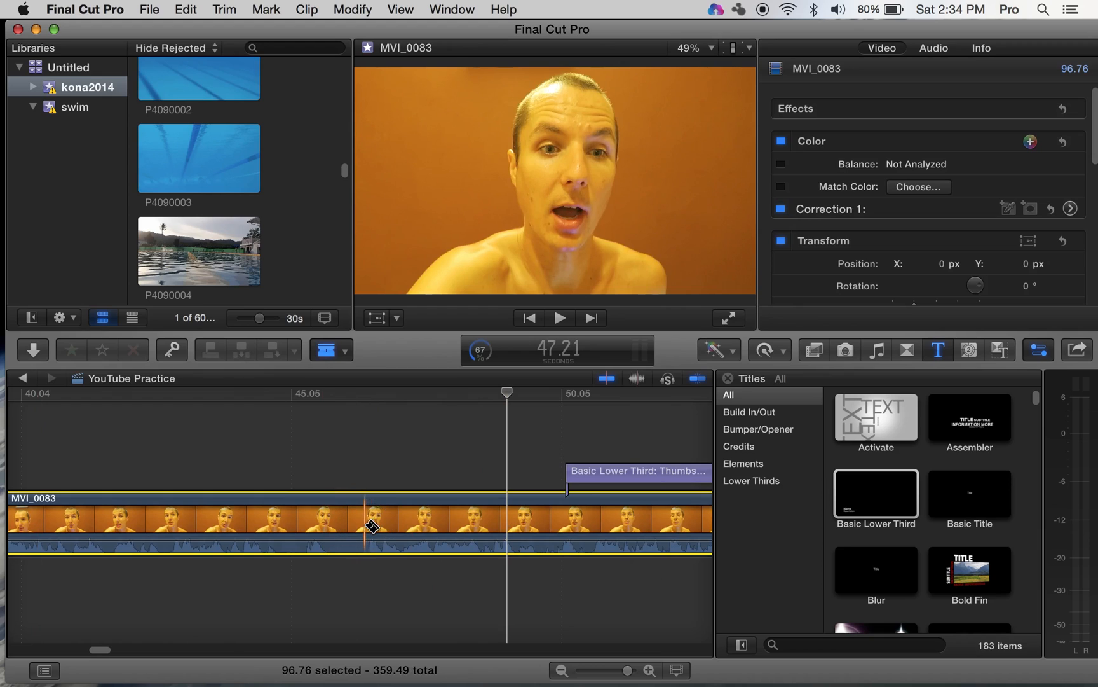
pyautogui.click(366, 527)
pyautogui.click(331, 526)
pyautogui.click(304, 526)
pyautogui.click(284, 527)
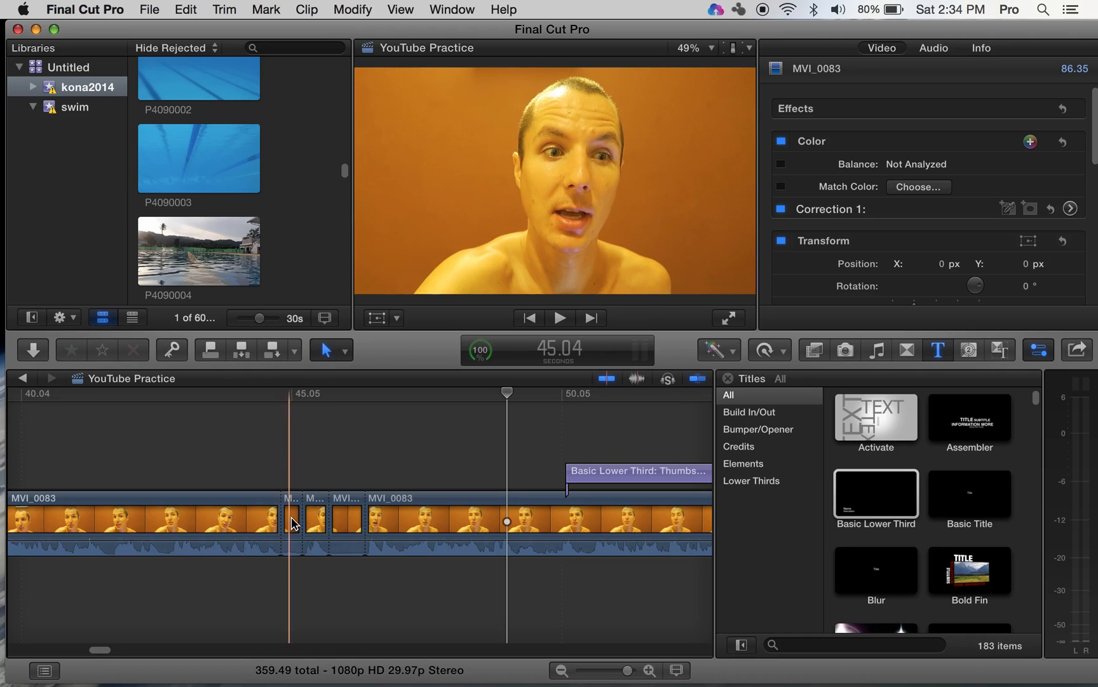
# - Delete the two short pause segments of MVI_0083 near 45 seconds, closing the gaps
pyautogui.click(292, 519)
pyautogui.press('Delete')
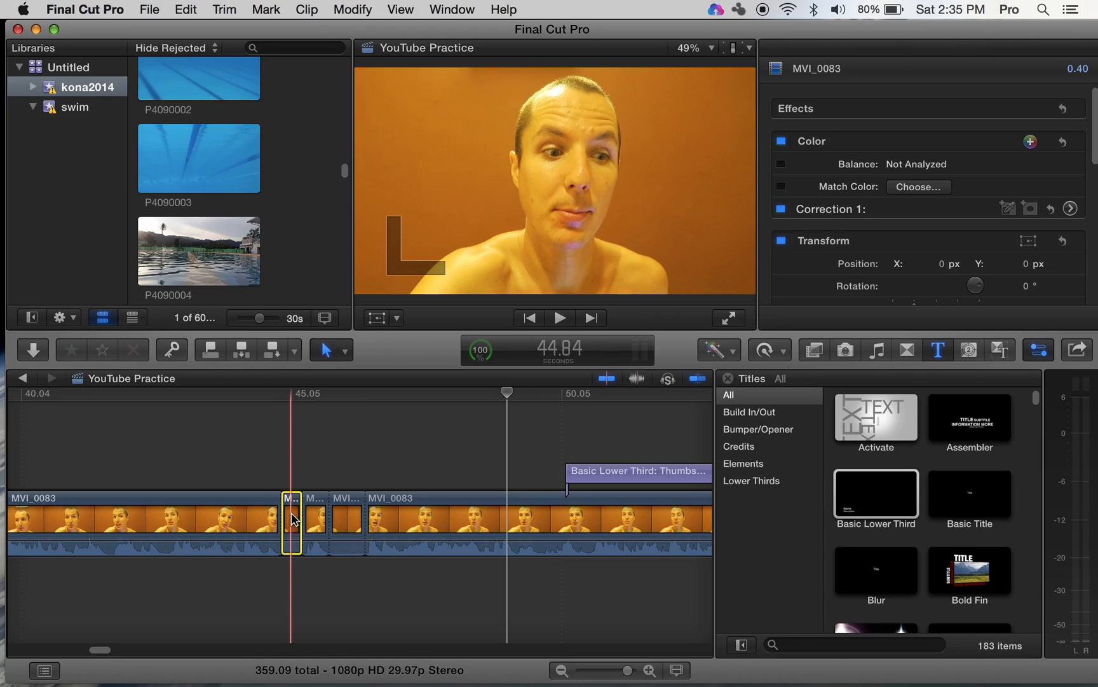
pyautogui.click(328, 525)
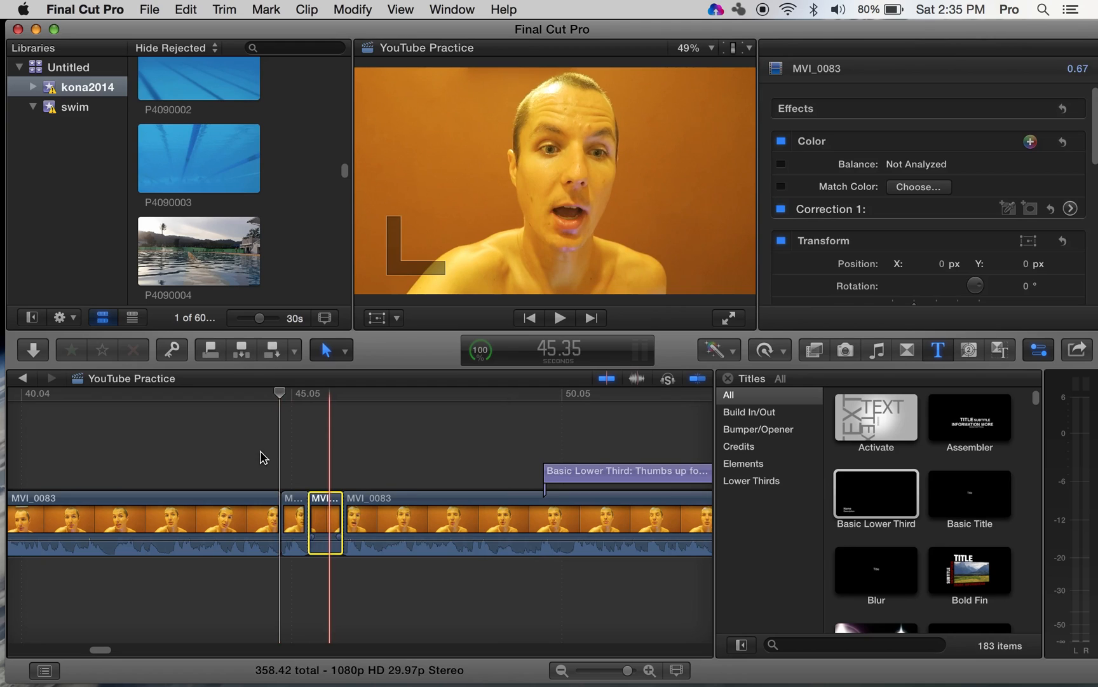
pyautogui.press('Delete')
# - Play back the edit from about 36 seconds through the new cuts and the purple title
pyautogui.hscroll(-5, 261, 456)
pyautogui.hscroll(-2, 262, 457)
pyautogui.click(296, 457)
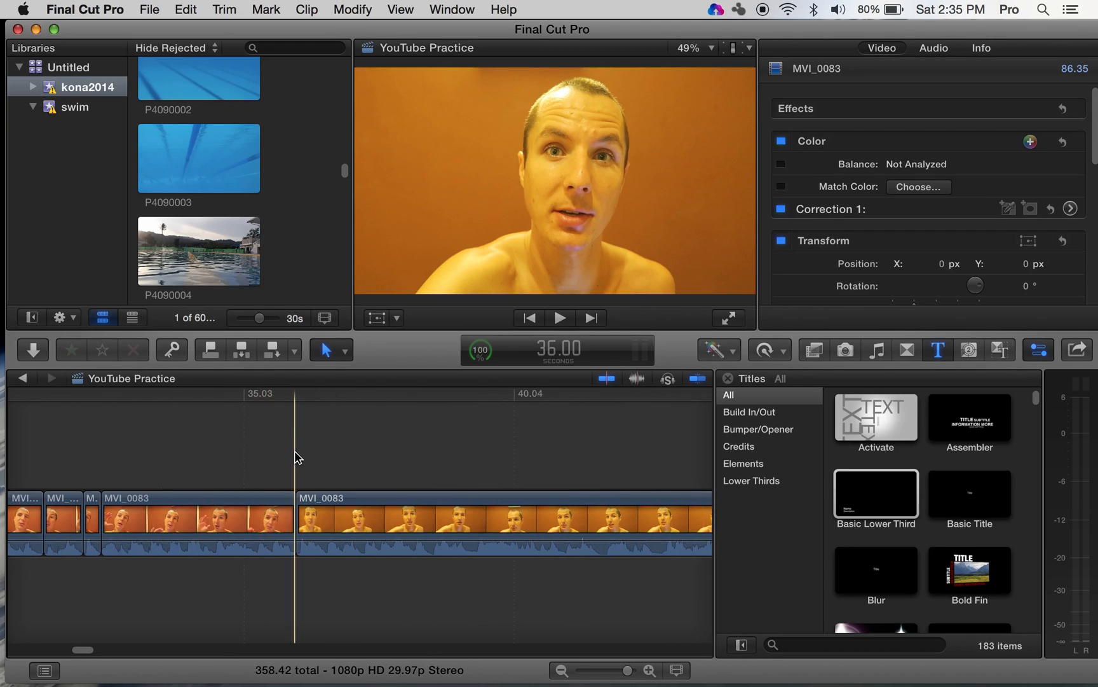
pyautogui.press('space')
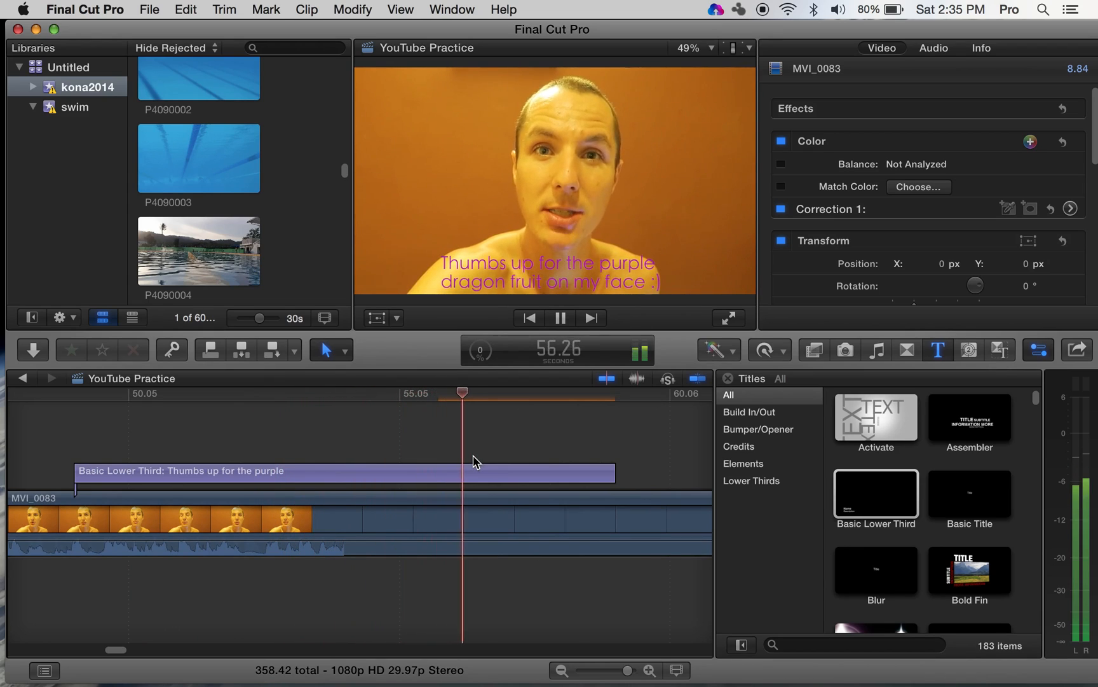
pyautogui.press('space')
# - Split the lower-third title at about 56 seconds and delete the part after the cut
pyautogui.click(450, 477)
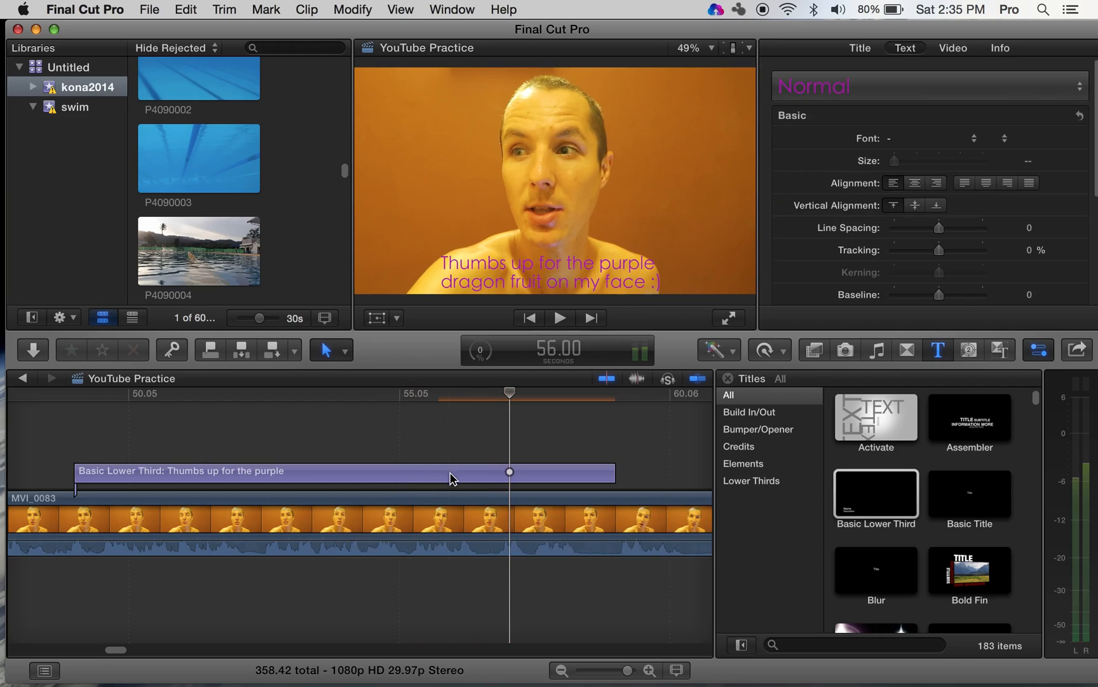
pyautogui.click(457, 477)
pyautogui.press('a')
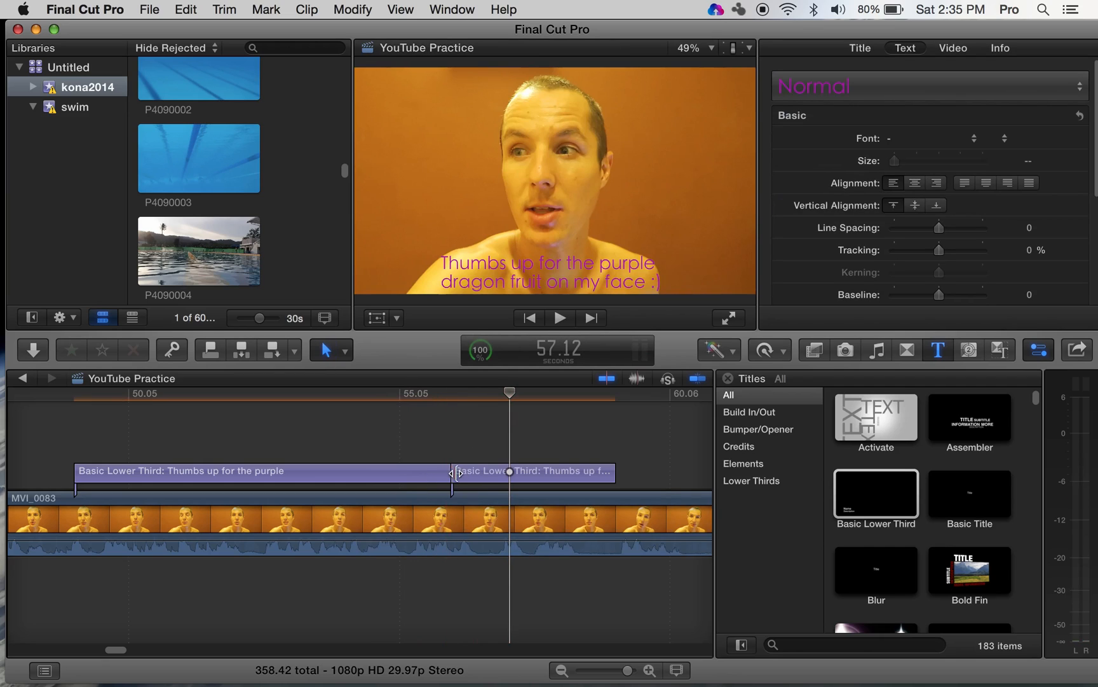
pyautogui.click(469, 478)
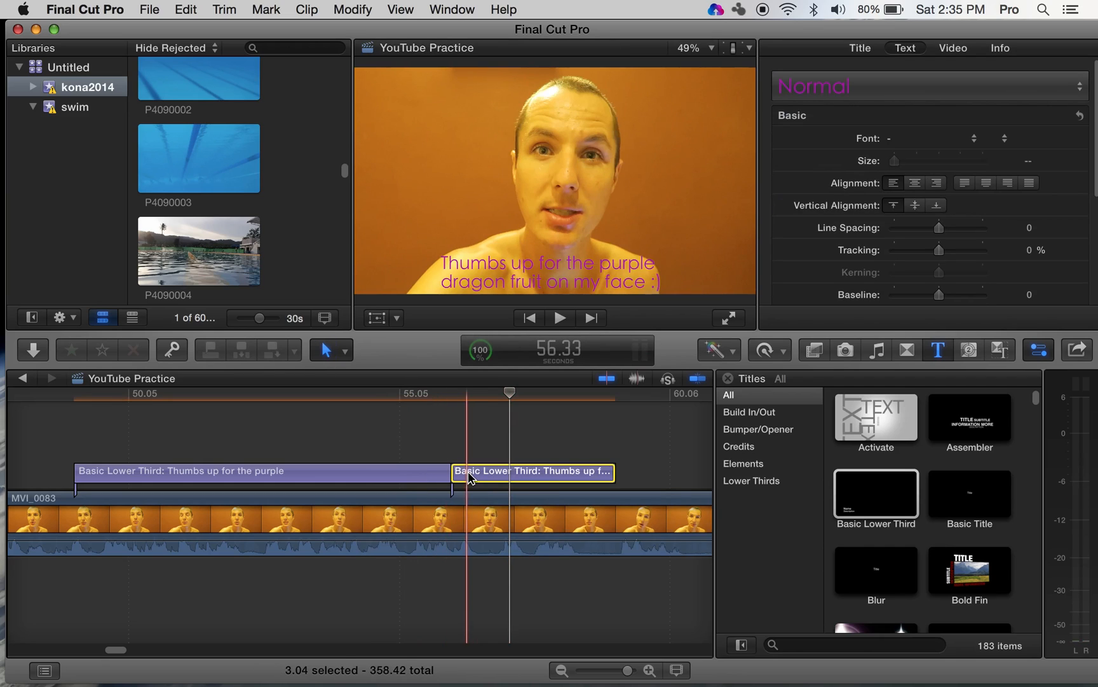
pyautogui.press('Delete')
# - Cut a further sliver off the end of the lower-third title, just before 56 seconds
pyautogui.press('p')
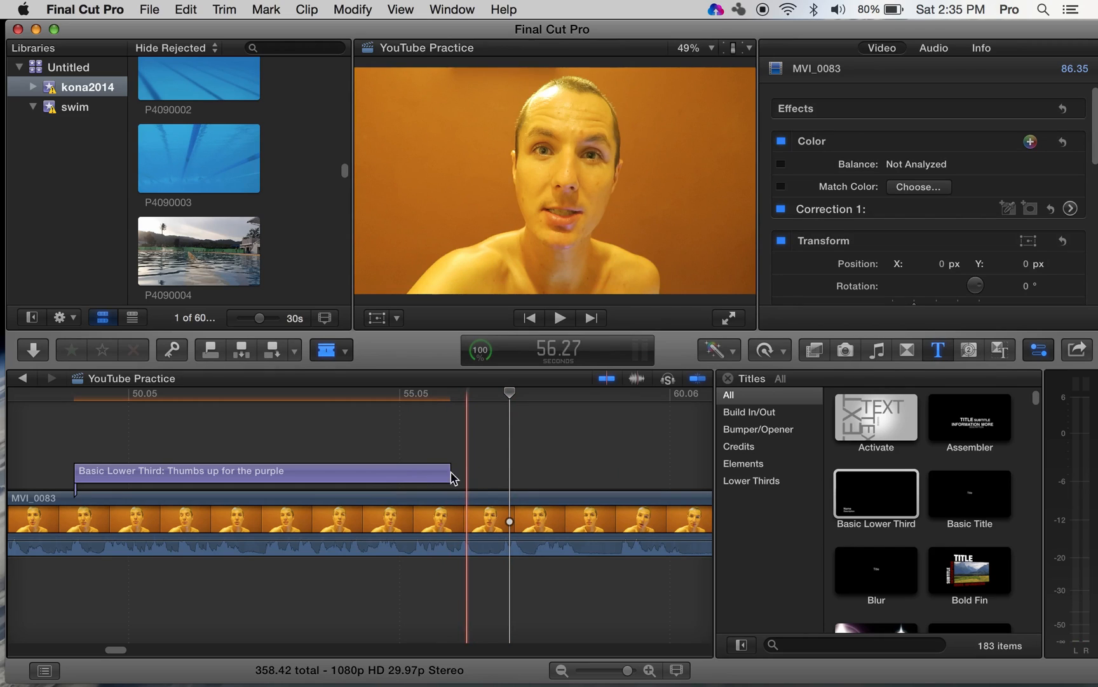
pyautogui.click(440, 472)
pyautogui.press('a')
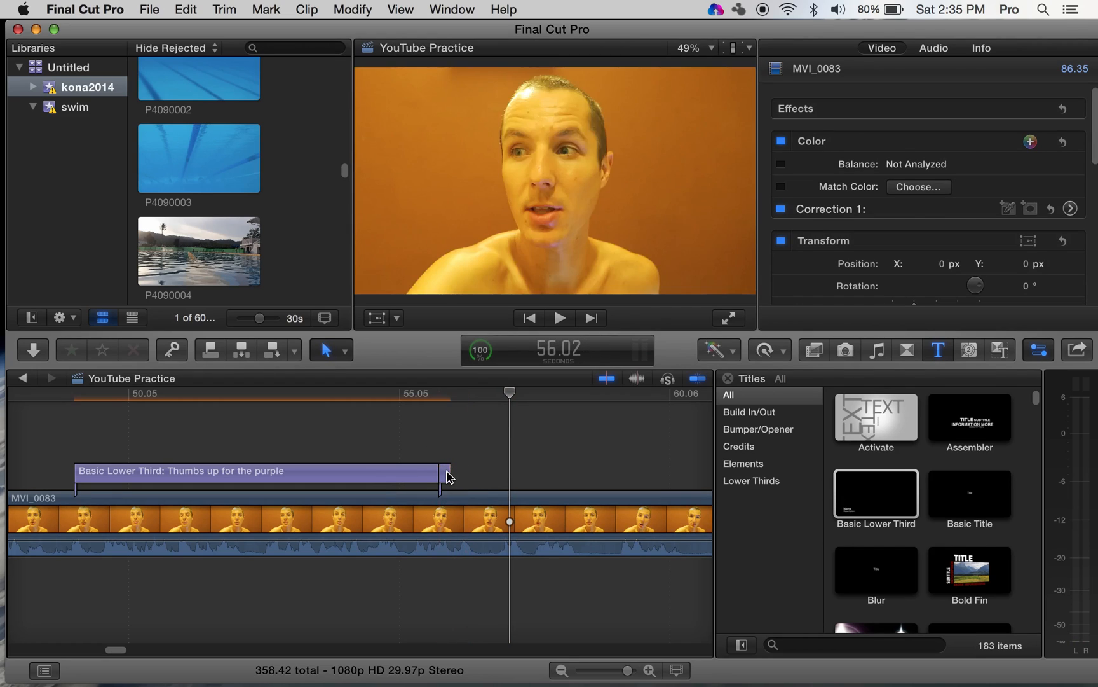
pyautogui.click(448, 475)
pyautogui.press('Delete')
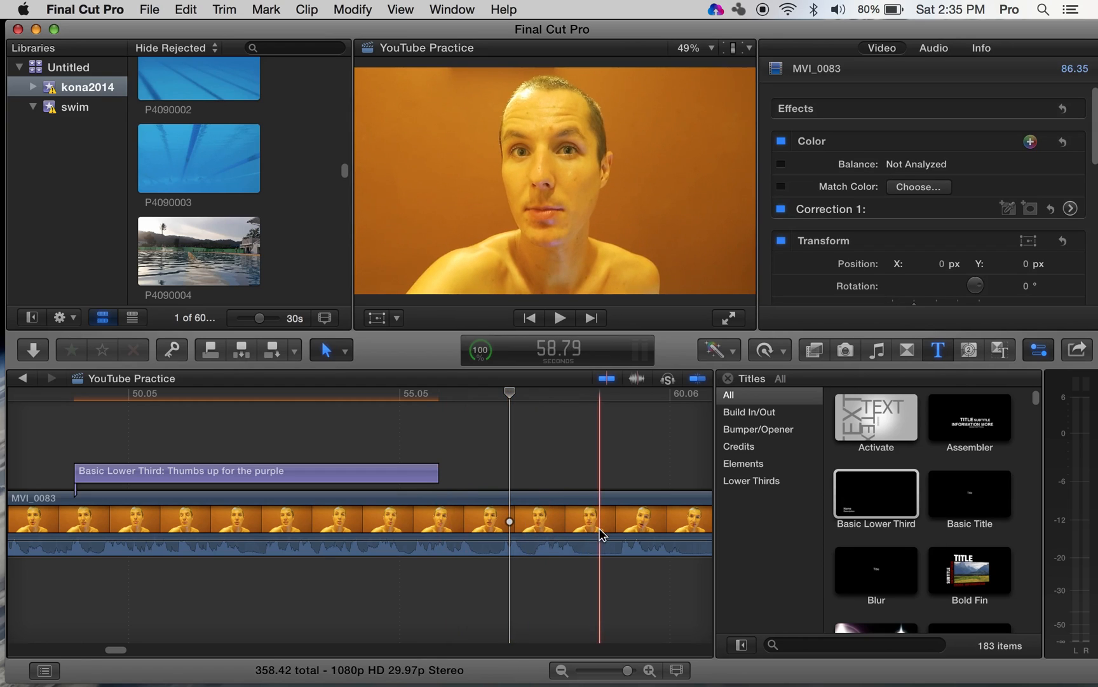
# - Split MVI_0083 at about 61 seconds and trim about 0.7 seconds off the end of the part before the cut
pyautogui.hscroll(5, 597, 536)
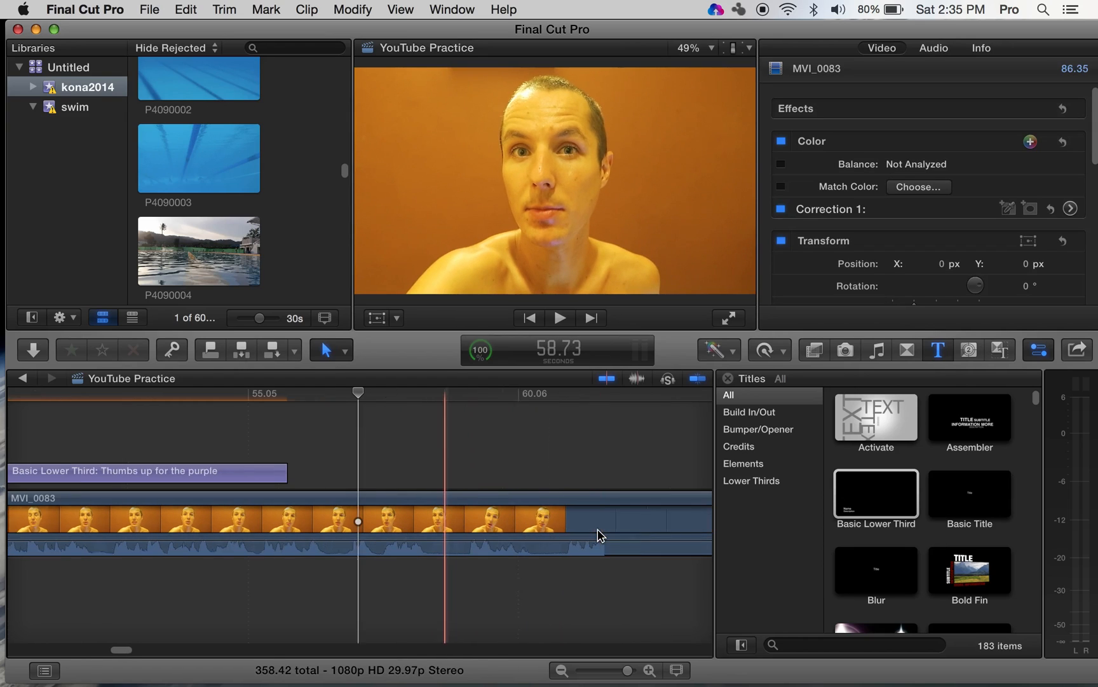
pyautogui.press('b')
pyautogui.click(551, 524)
pyautogui.press('a')
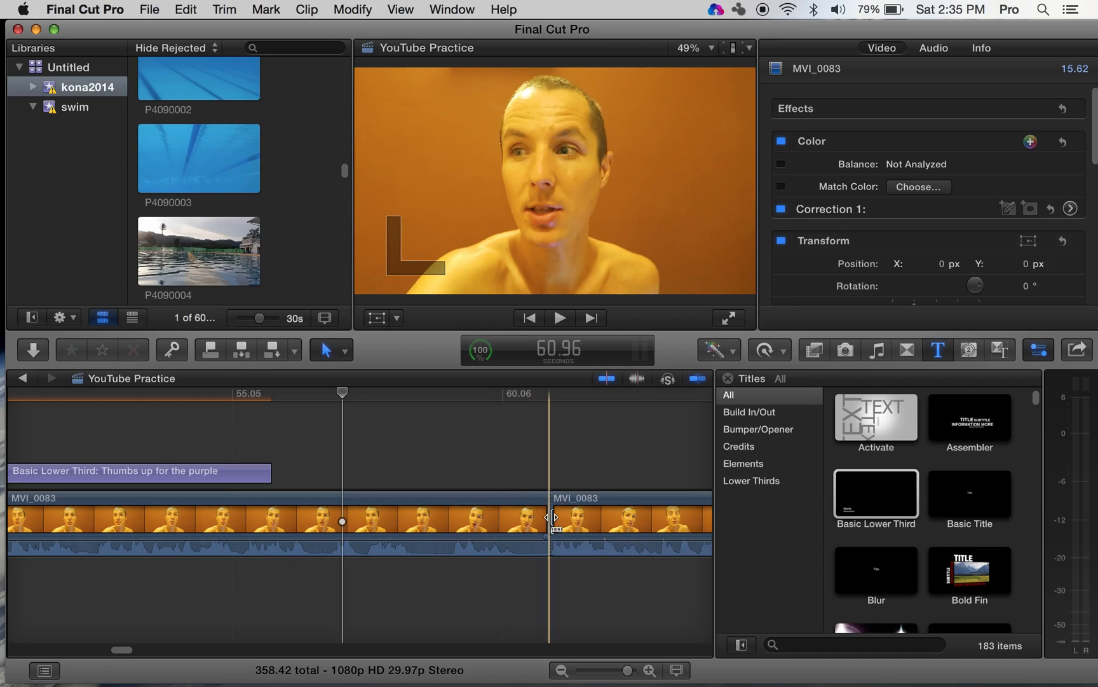
pyautogui.moveTo(548, 518); pyautogui.dragTo(513, 524)
# - Split MVI_0083 at about 59.1 seconds and ripple-trim about 0.7 seconds off the end of the part before the cut
pyautogui.press('b')
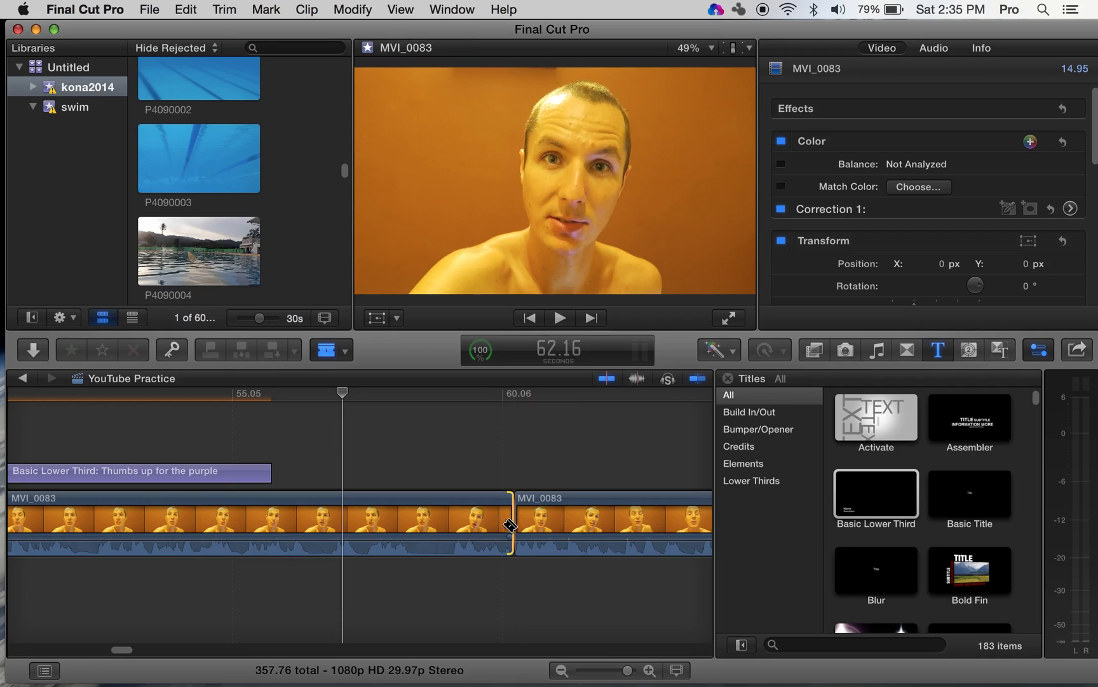
pyautogui.click(450, 525)
pyautogui.press('a')
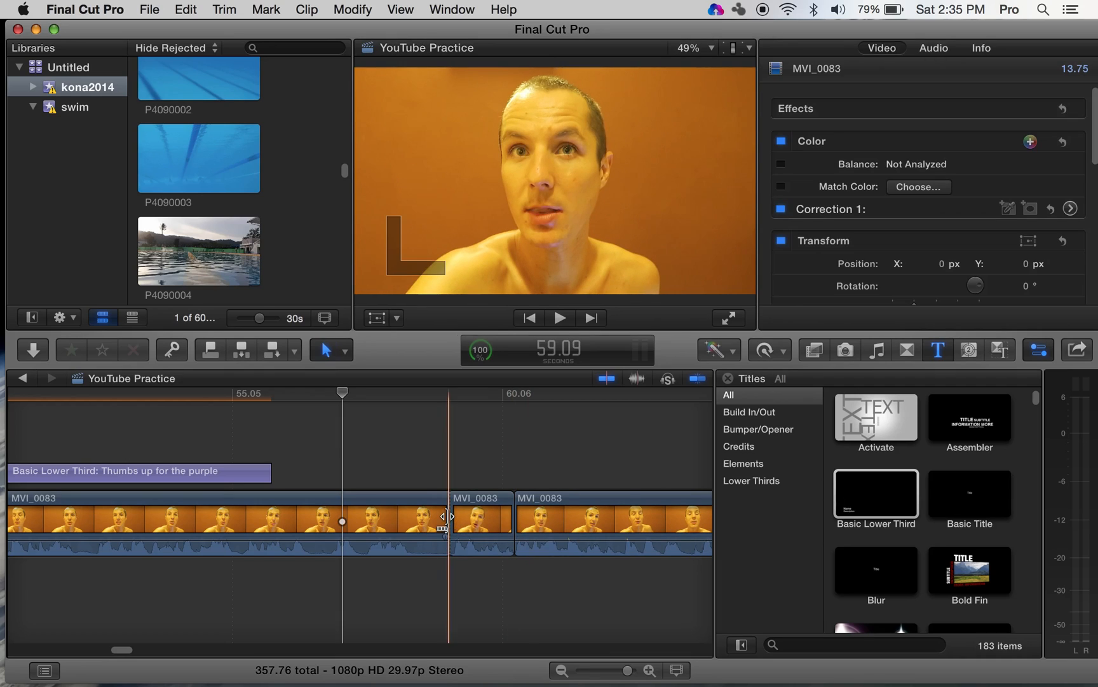
pyautogui.moveTo(436, 522); pyautogui.dragTo(409, 523)
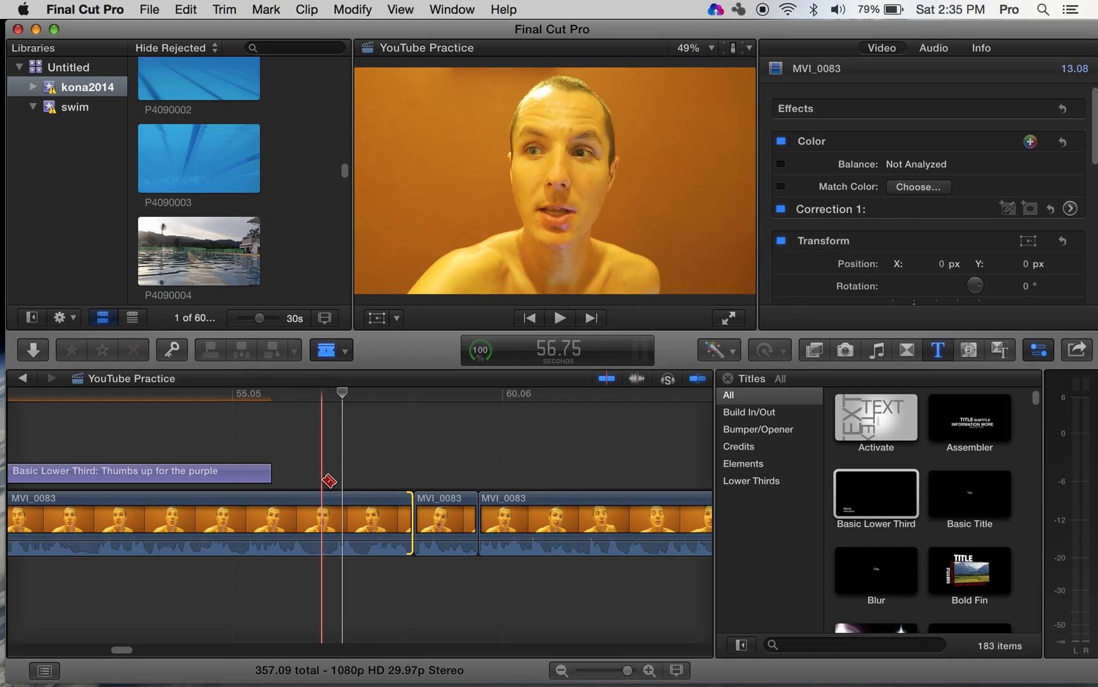
# - Split MVI_0083 just before 57 seconds, trim about 0.3 seconds off the end of the earlier part, and play back the cuts
pyautogui.click(331, 525)
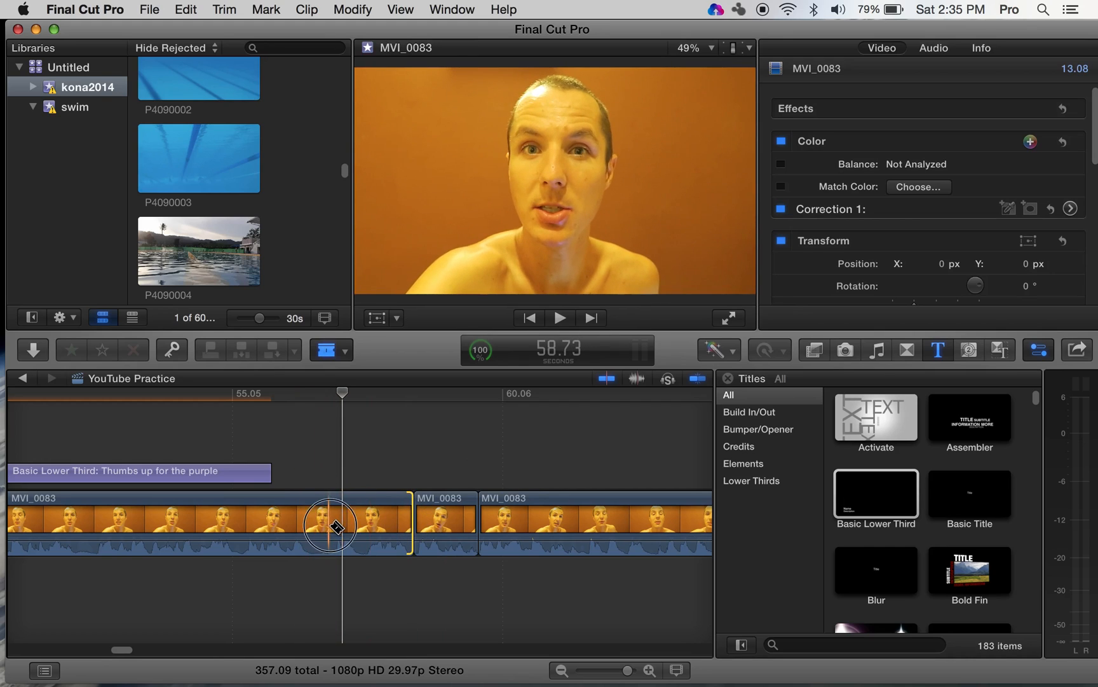
pyautogui.press('a')
pyautogui.click(326, 517)
pyautogui.moveTo(332, 520); pyautogui.dragTo(309, 516)
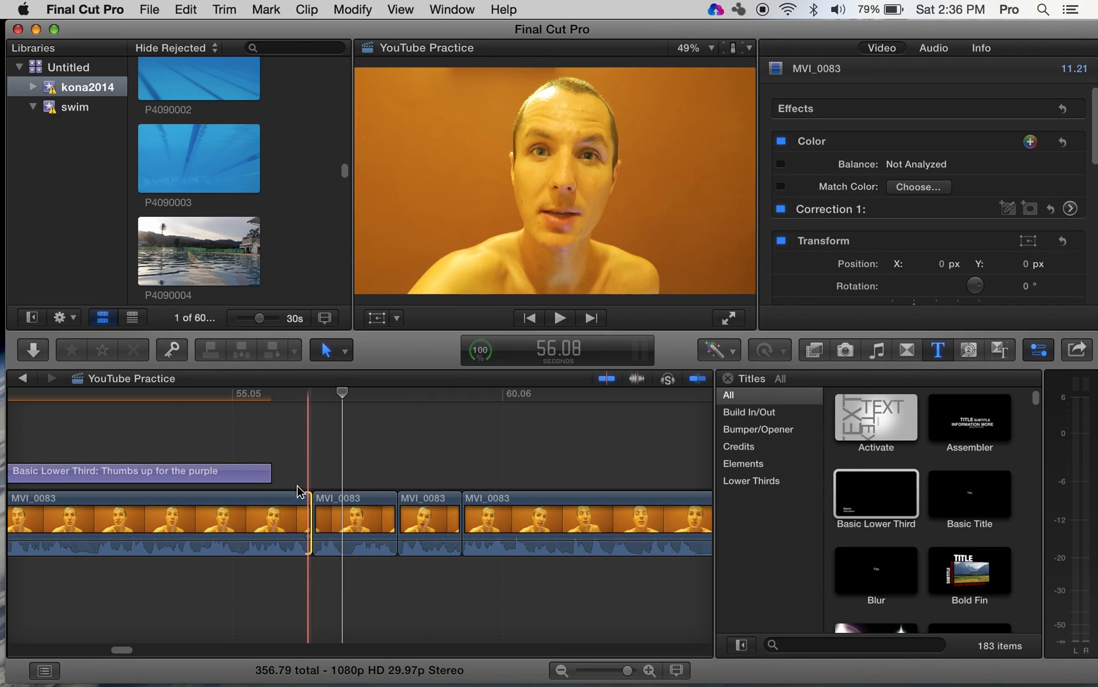
pyautogui.click(248, 436)
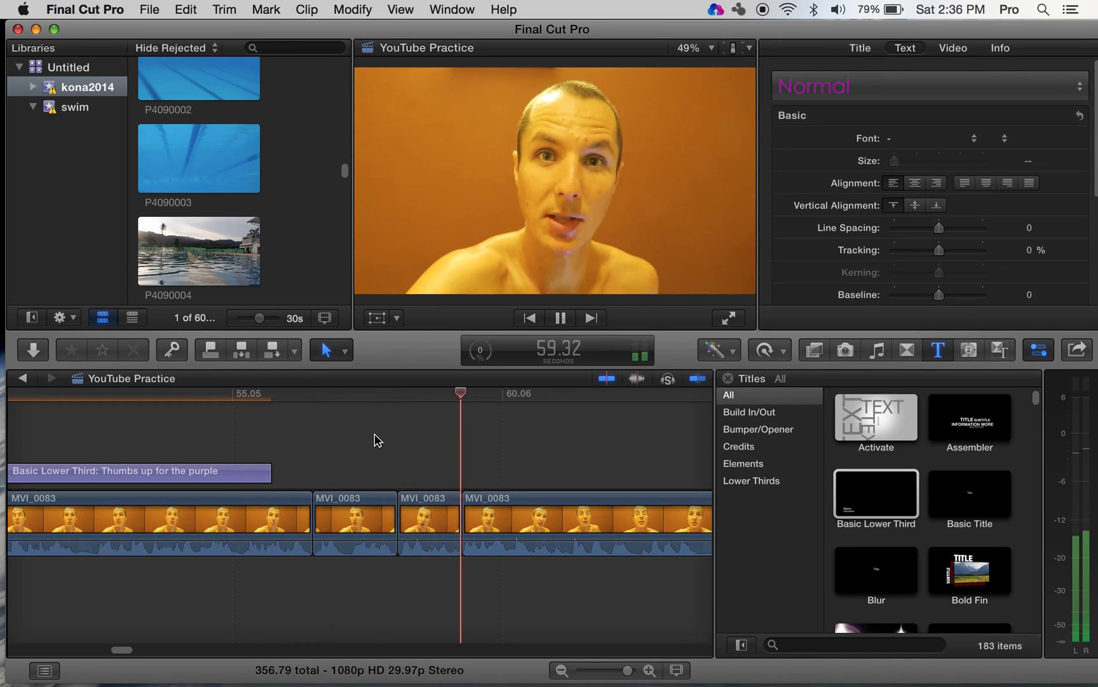
# - Split MVI_0083 at about 64.5, 66.7, 68.5 and 69.6 seconds and trim the pause off the end of each part before a cut
pyautogui.hscroll(4, 375, 440)
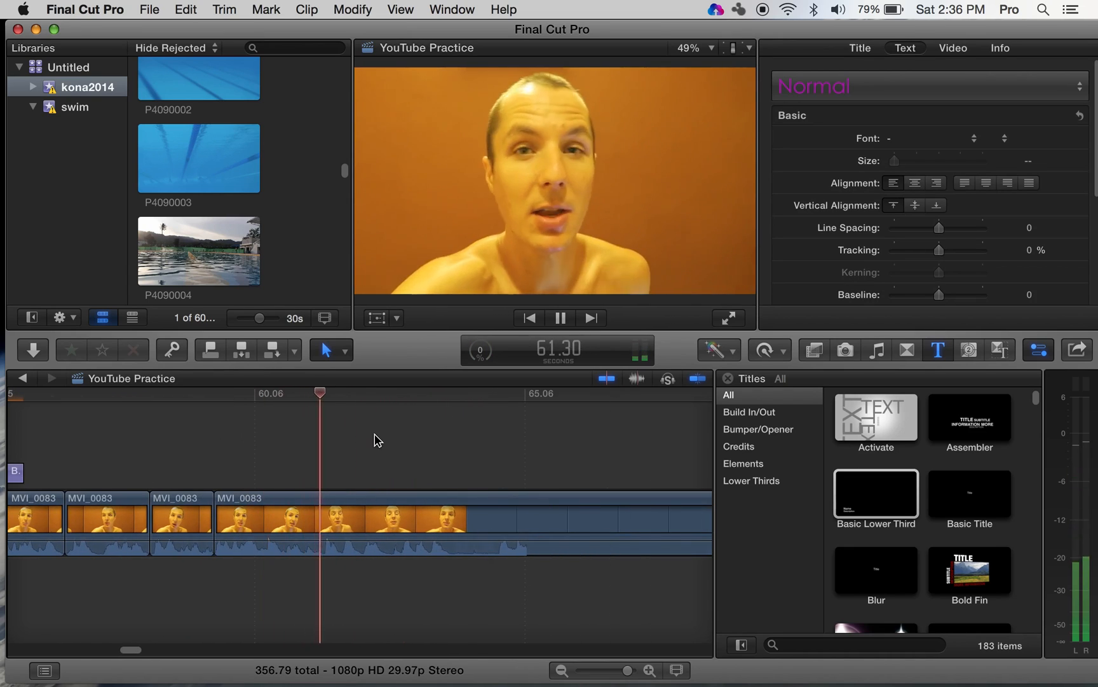
pyautogui.hscroll(1, 375, 440)
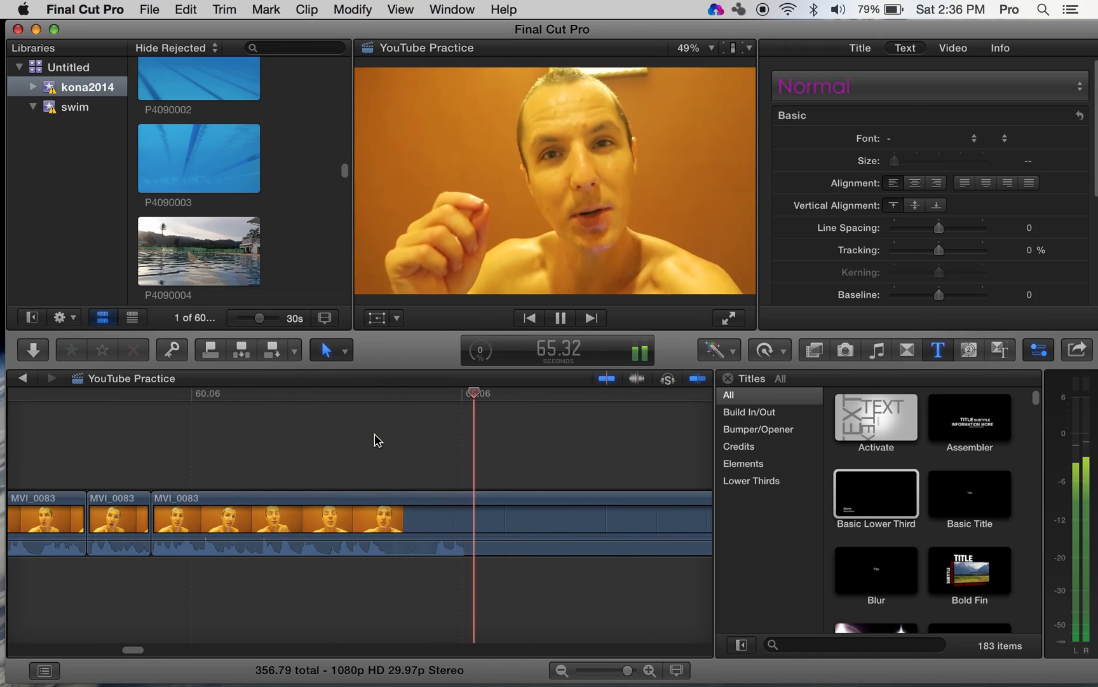
pyautogui.press('space')
pyautogui.click(416, 546)
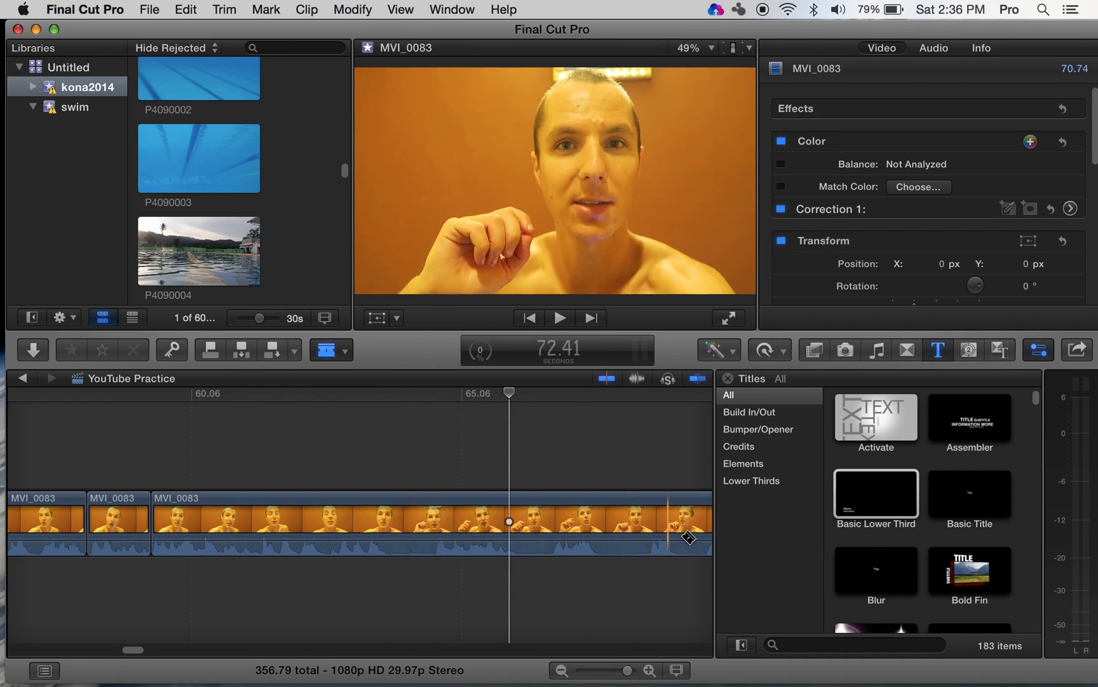
pyautogui.click(432, 527)
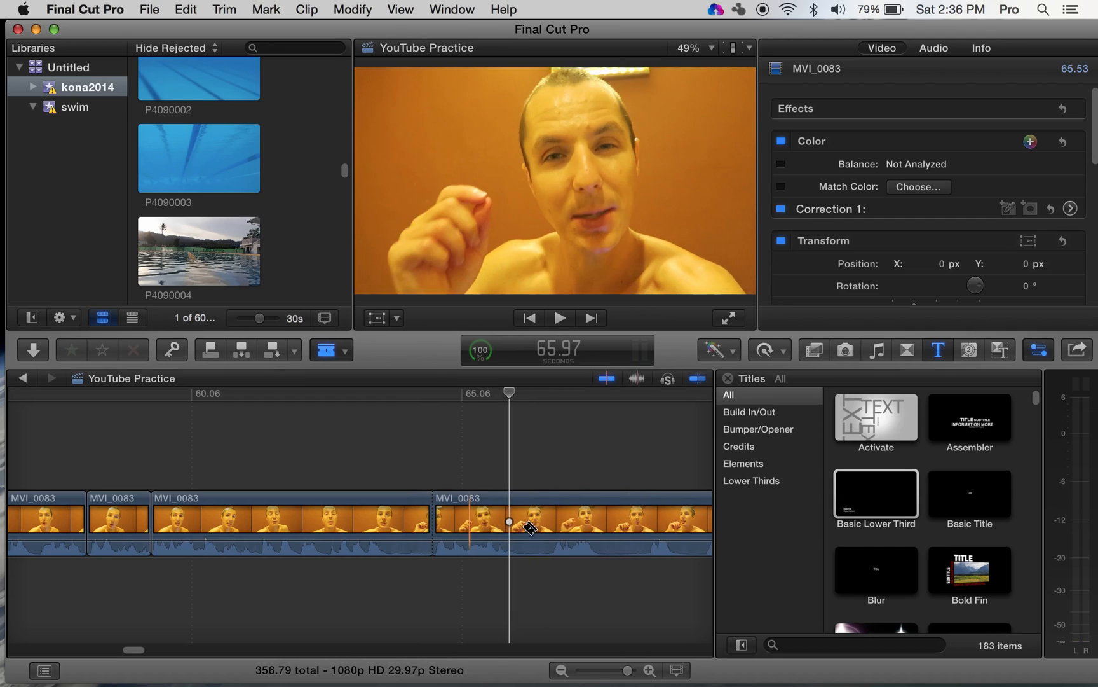
pyautogui.click(552, 532)
pyautogui.click(648, 531)
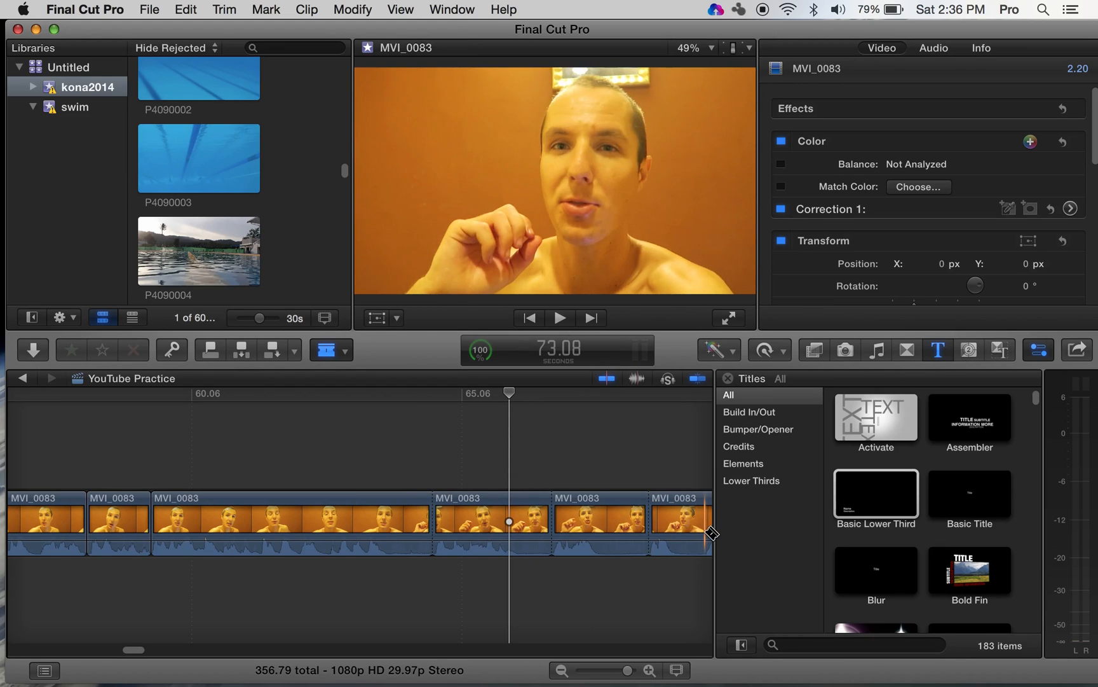
pyautogui.moveTo(707, 532); pyautogui.dragTo(509, 520)
pyautogui.moveTo(427, 521); pyautogui.dragTo(394, 521)
# - Split MVI_0083 at about 68.1 seconds and trim about 0.6 seconds off the end of the part before the cut
pyautogui.press('b')
pyautogui.click(626, 520)
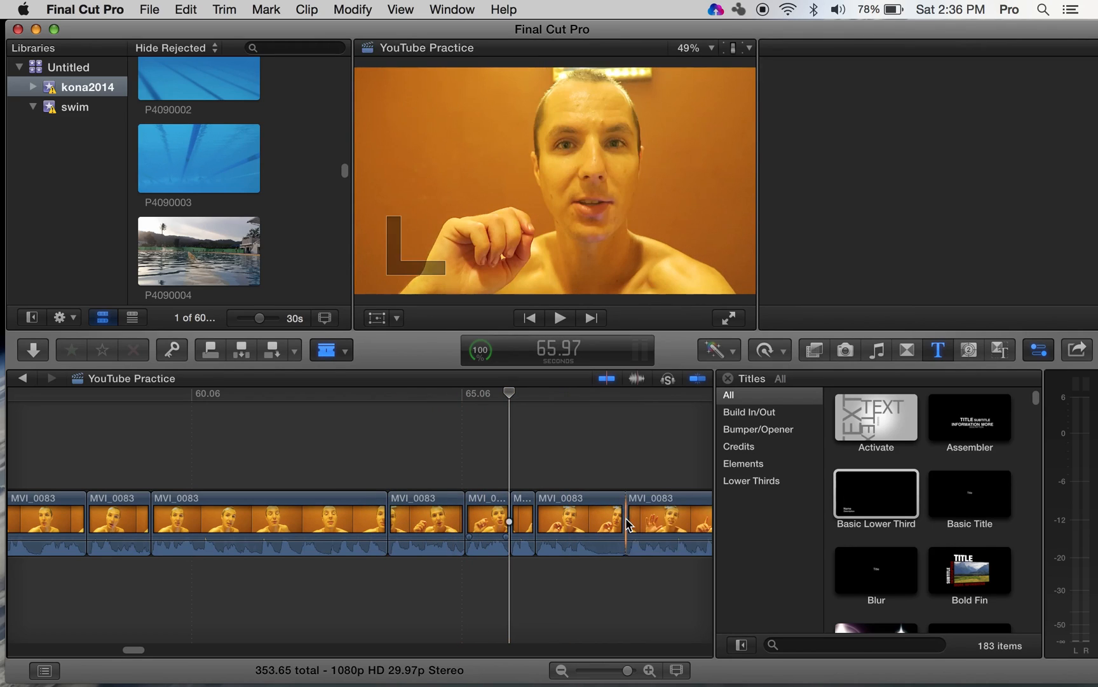
pyautogui.press('a')
pyautogui.moveTo(621, 519); pyautogui.dragTo(593, 526)
# - Play back the cuts from about 63 seconds, then isolate and delete the short pause in MVI_0083 between about 69.8 and 70.1 seconds
pyautogui.click(344, 443)
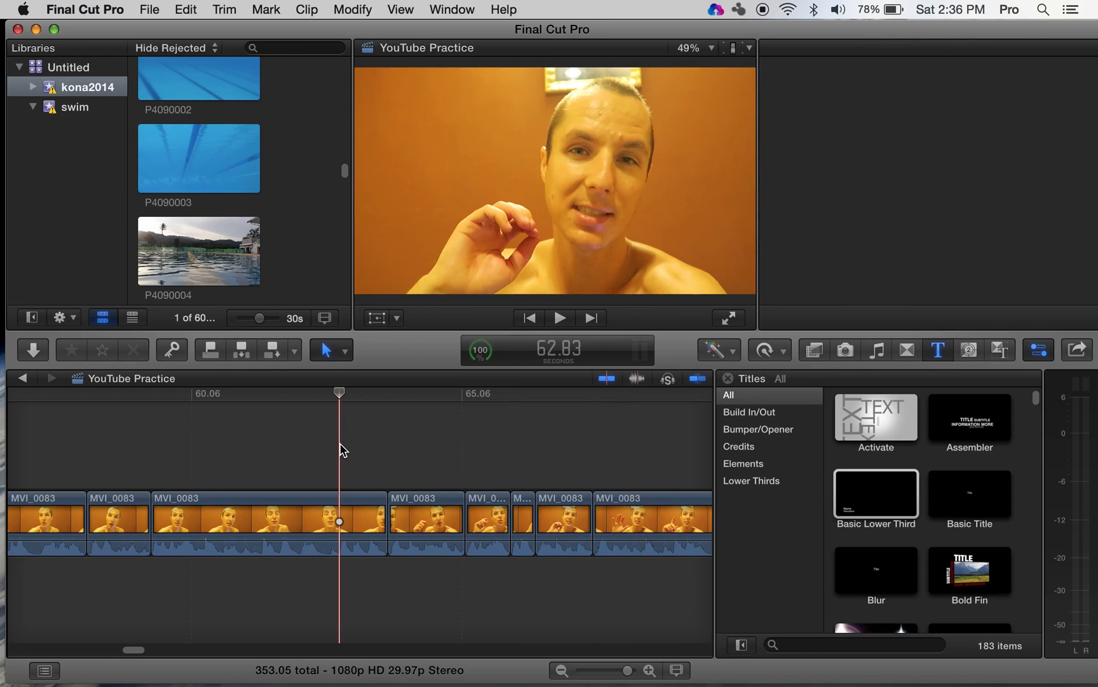
pyautogui.press('space')
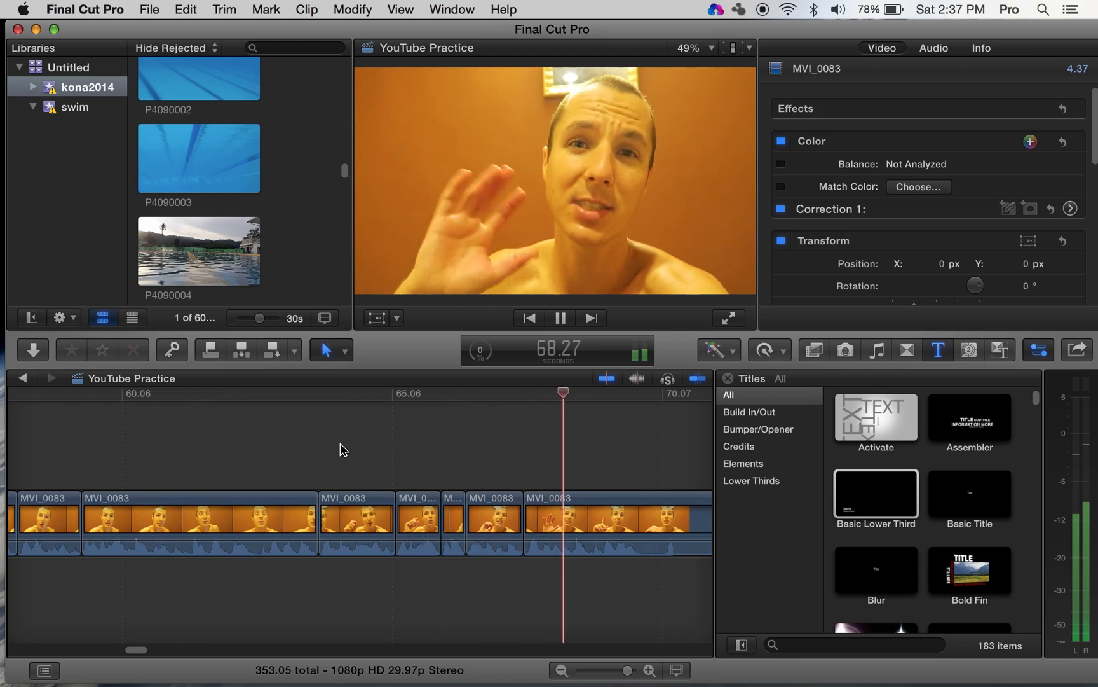
pyautogui.press('space')
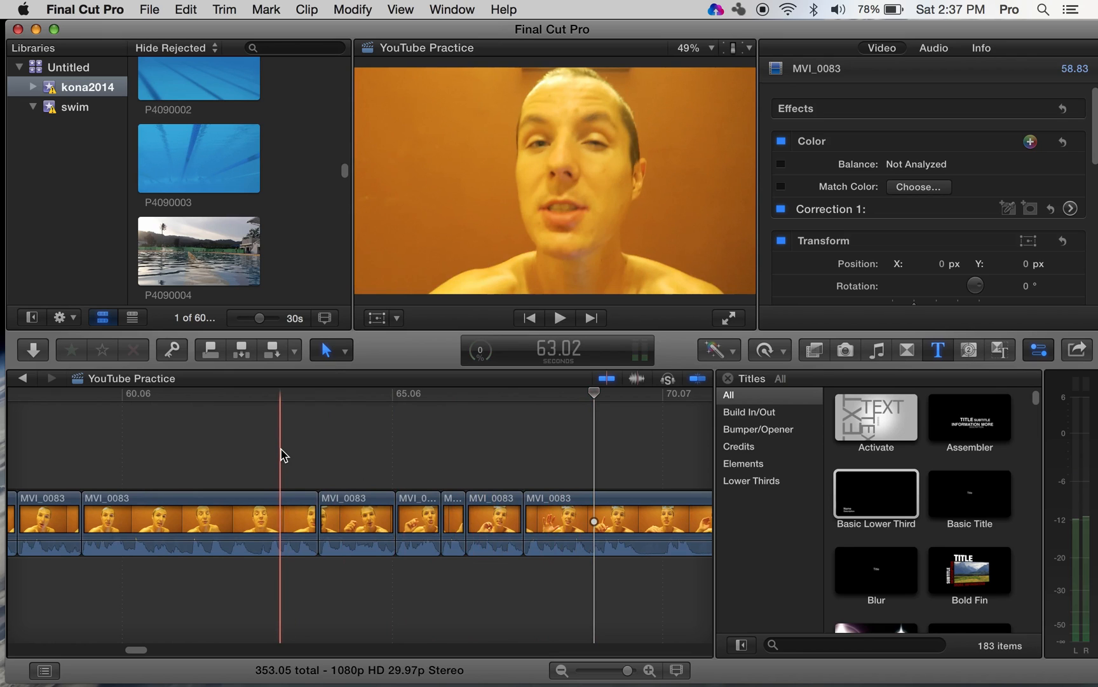
pyautogui.press('space')
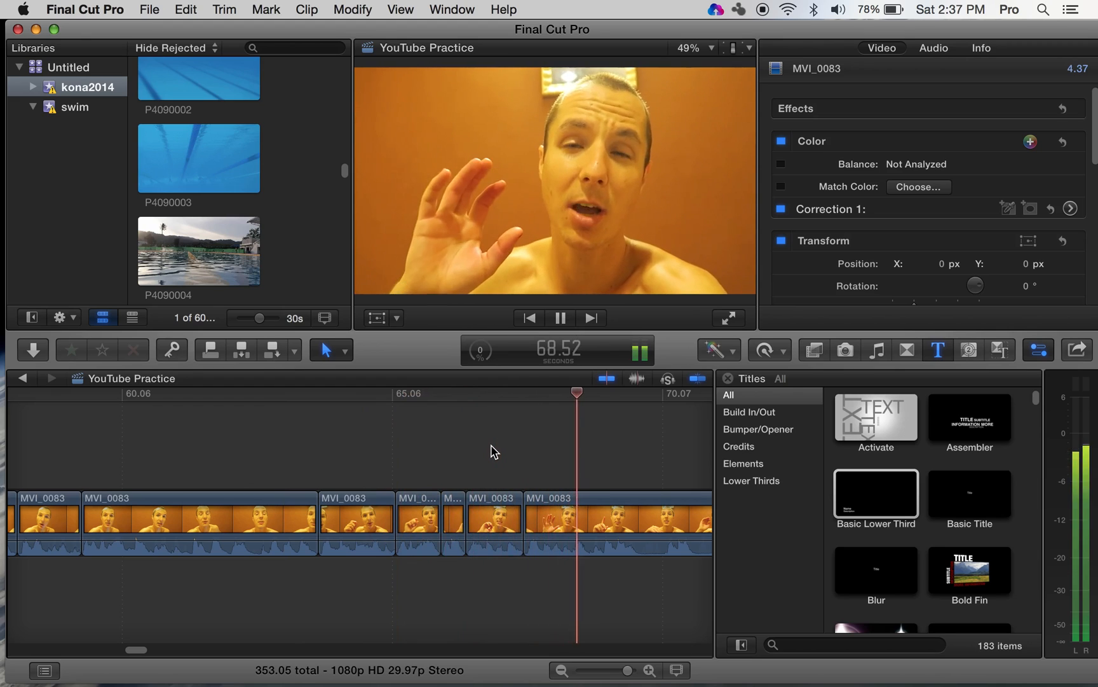
pyautogui.press('space')
pyautogui.press('b')
pyautogui.click(661, 533)
pyautogui.press('a')
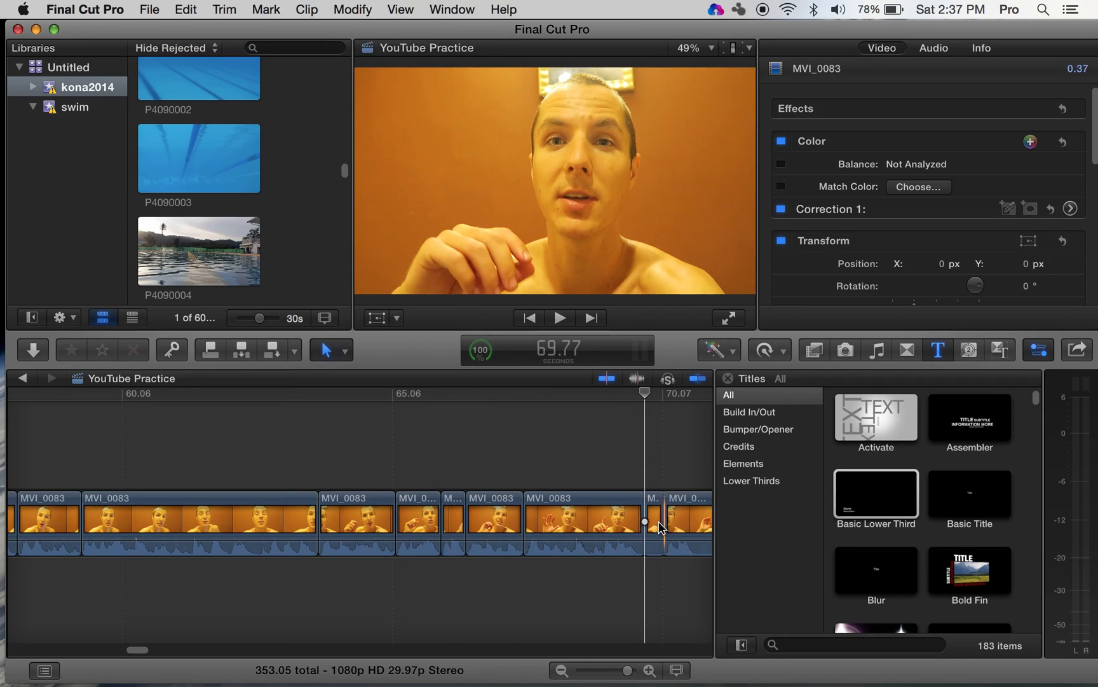
pyautogui.click(655, 518)
pyautogui.press('Delete')
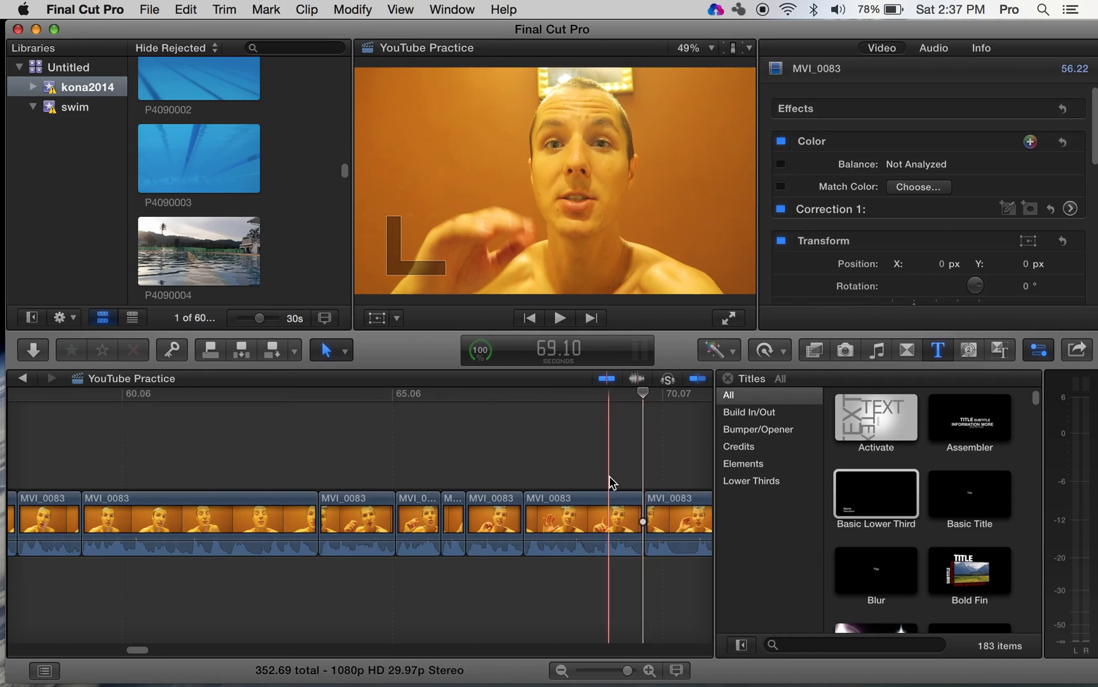
# - Split MVI_0083 at about 70.7, 73.5 and 74.6 seconds, where the pauses in the speech end
pyautogui.hscroll(10, 610, 481)
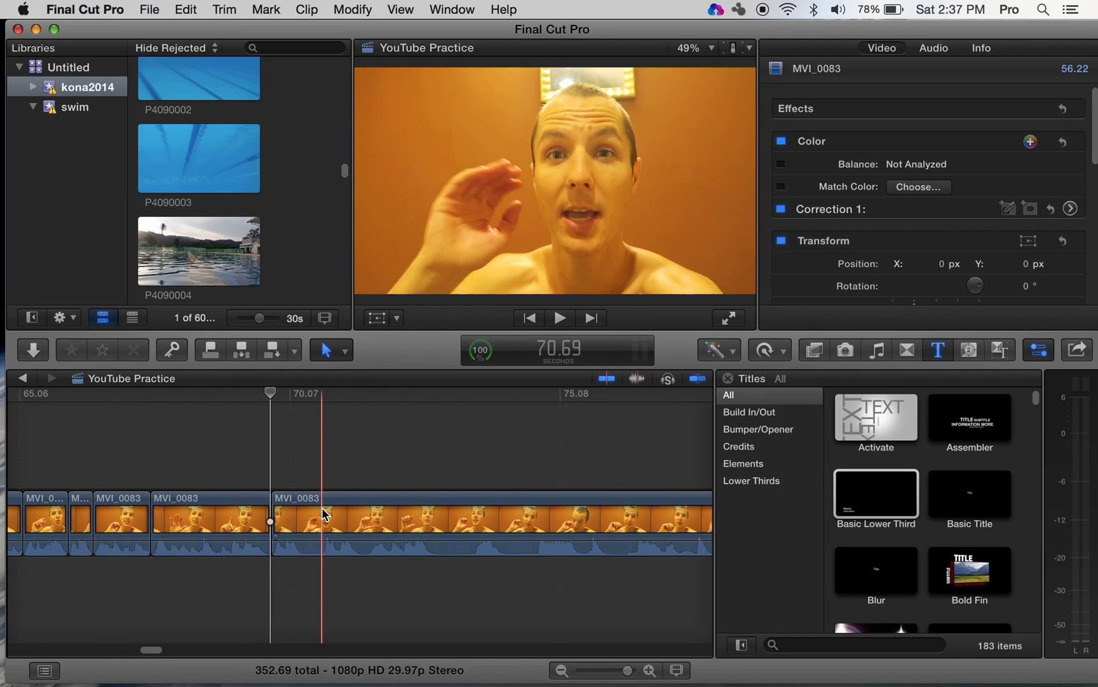
pyautogui.press('super+equal')
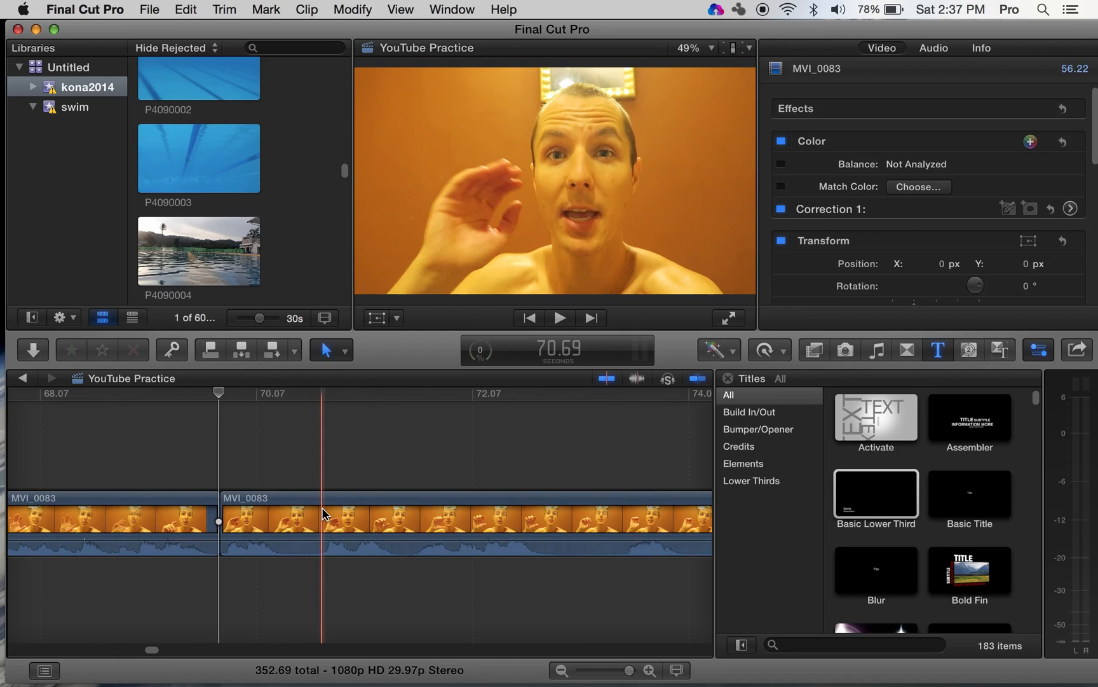
pyautogui.press('b')
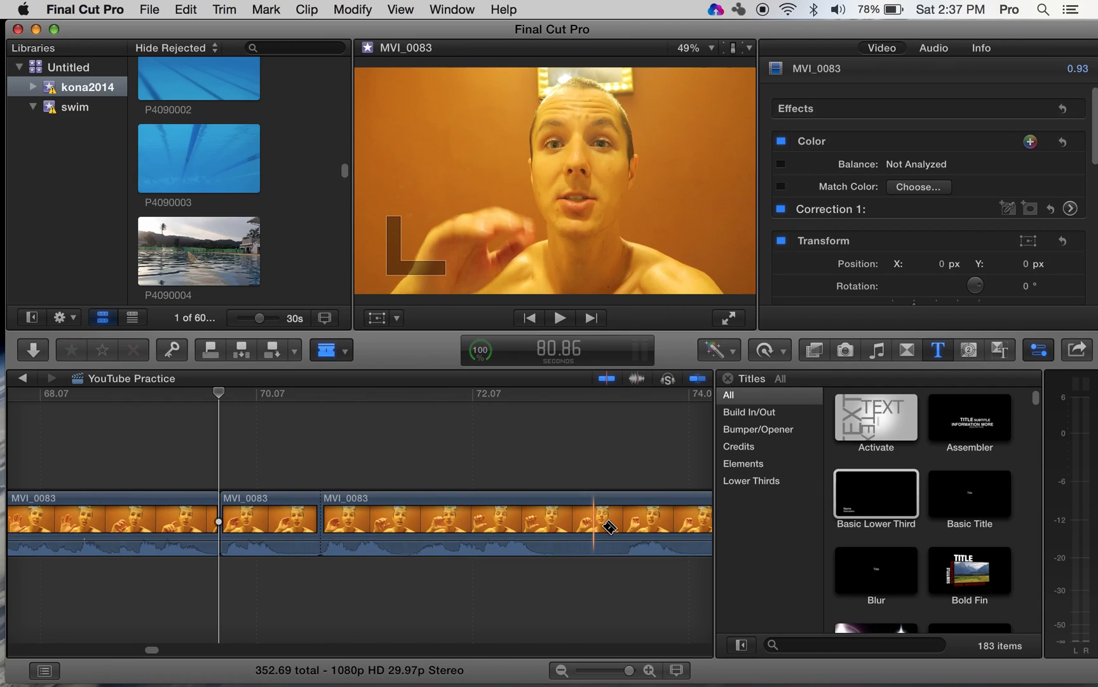
pyautogui.click(624, 528)
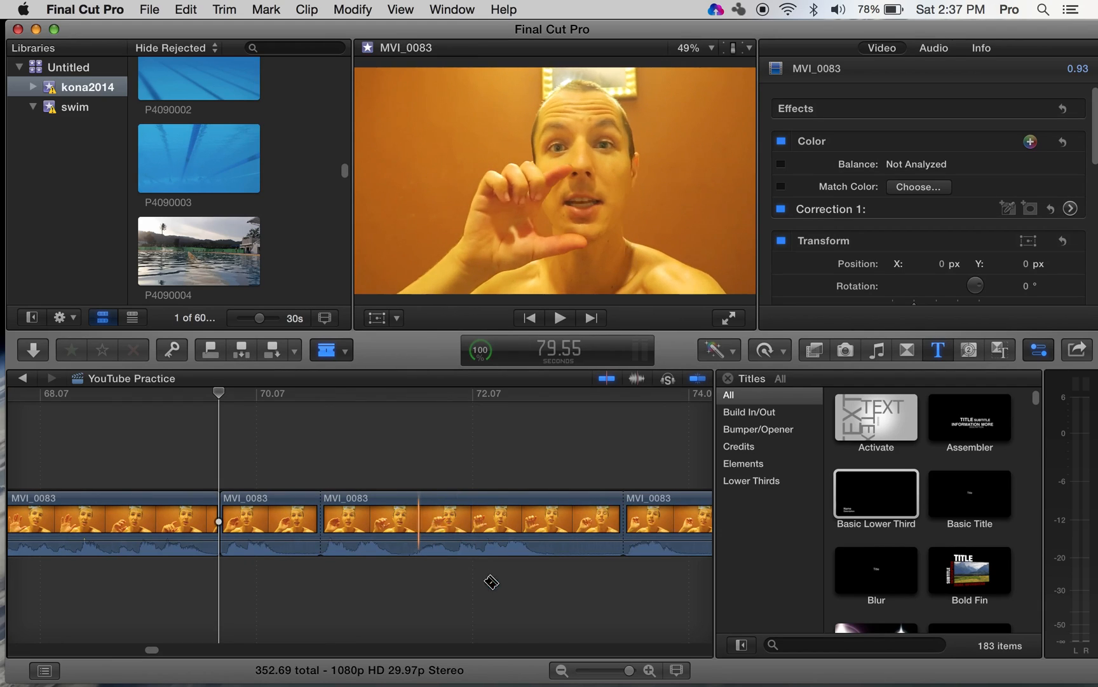
pyautogui.hscroll(5, 502, 584)
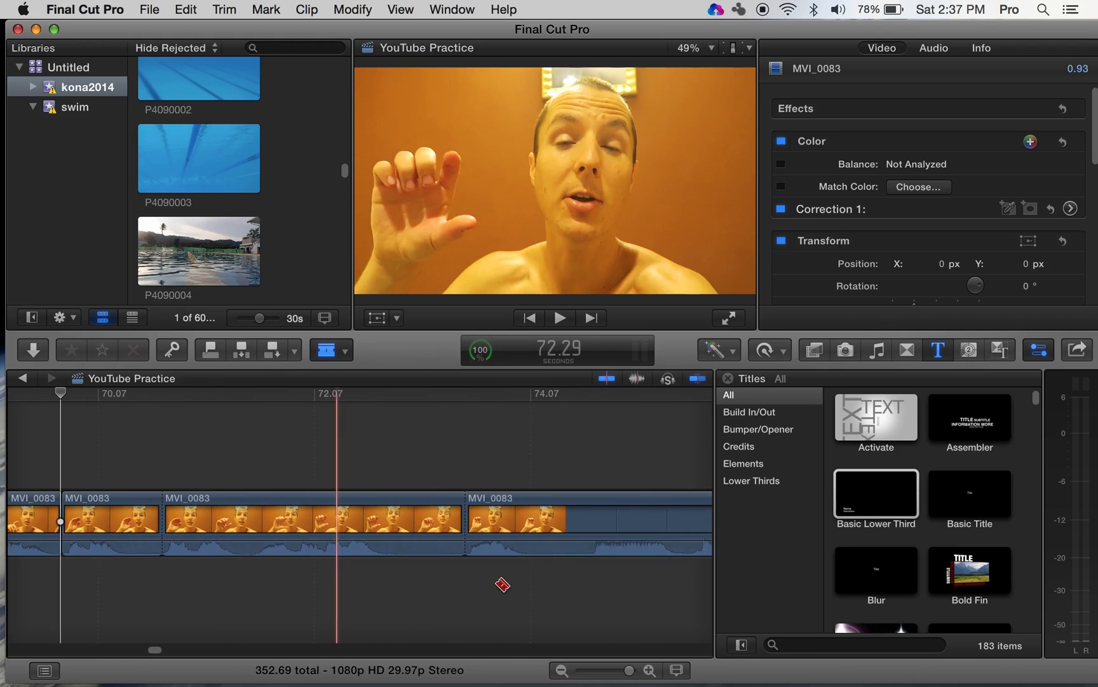
pyautogui.click(591, 528)
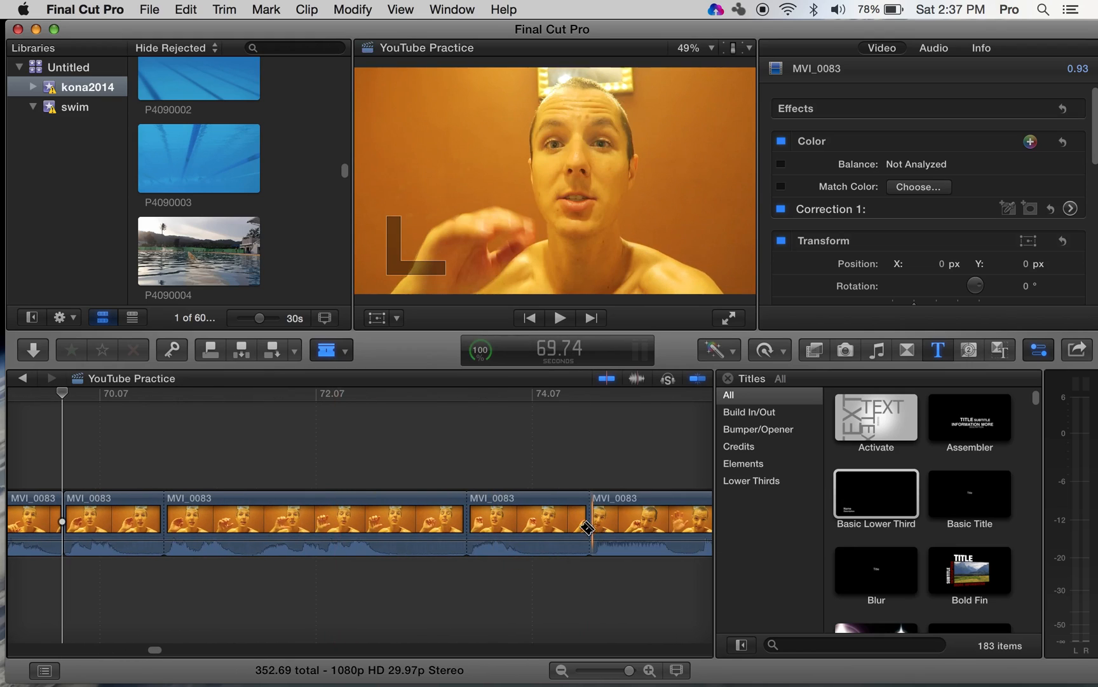
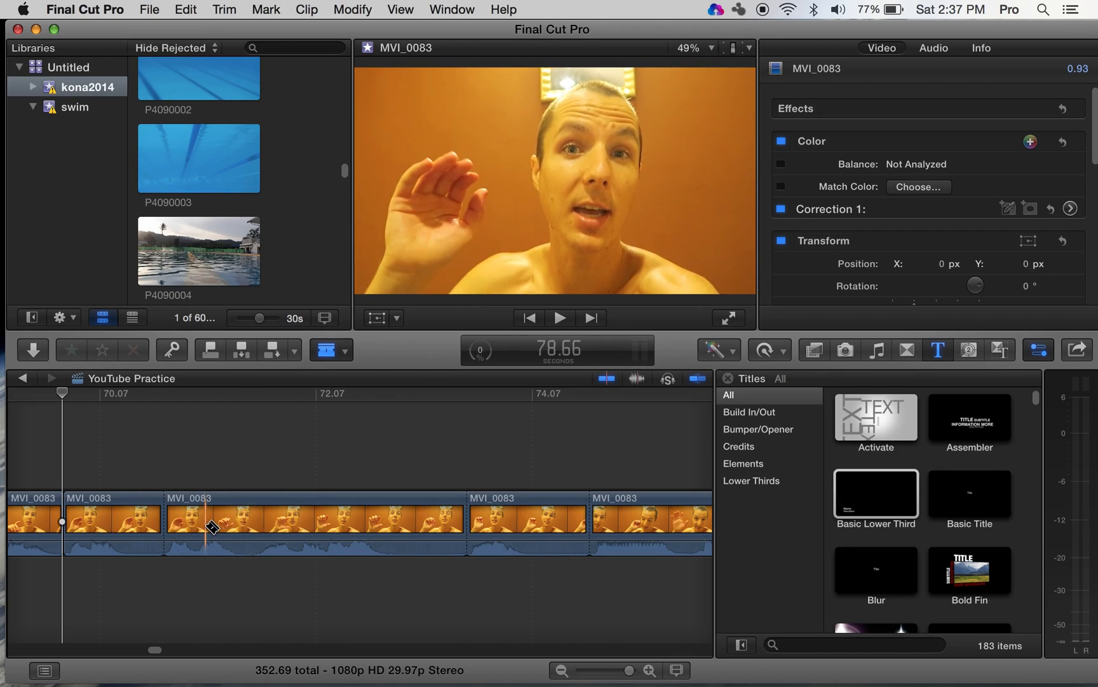
# - Ripple-trim about 0.3, 0.7 and 0.6 seconds off the ends of the three MVI_0083 parts following the cut at 69.7 seconds
pyautogui.press('a')
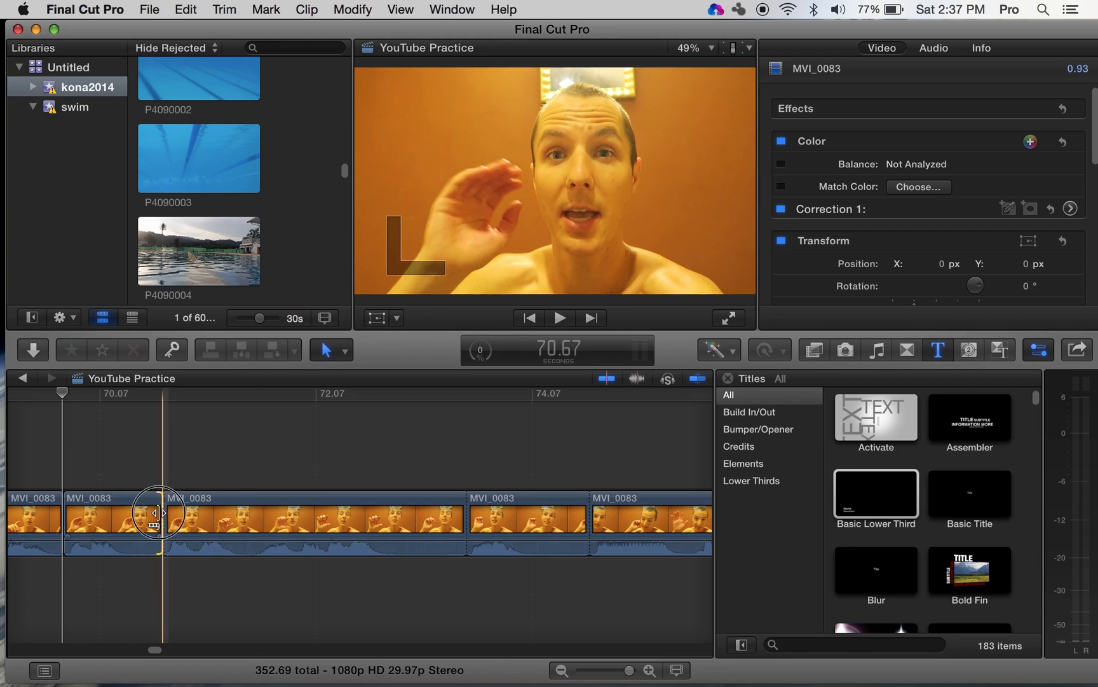
pyautogui.moveTo(158, 512); pyautogui.dragTo(126, 523)
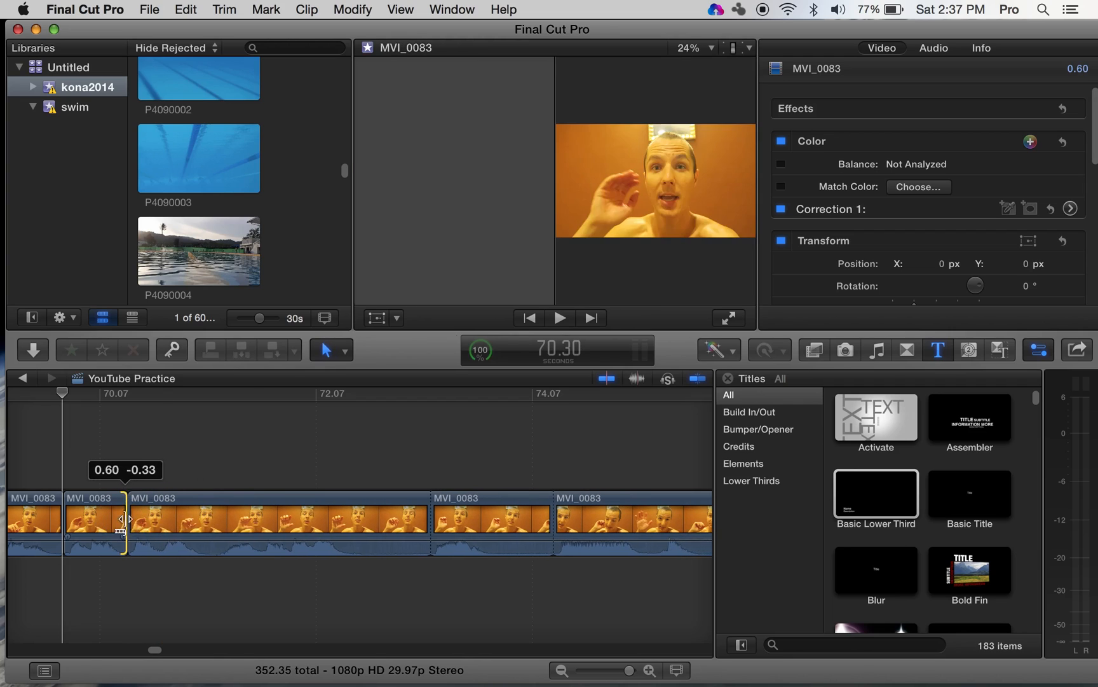
pyautogui.moveTo(430, 518); pyautogui.dragTo(356, 513)
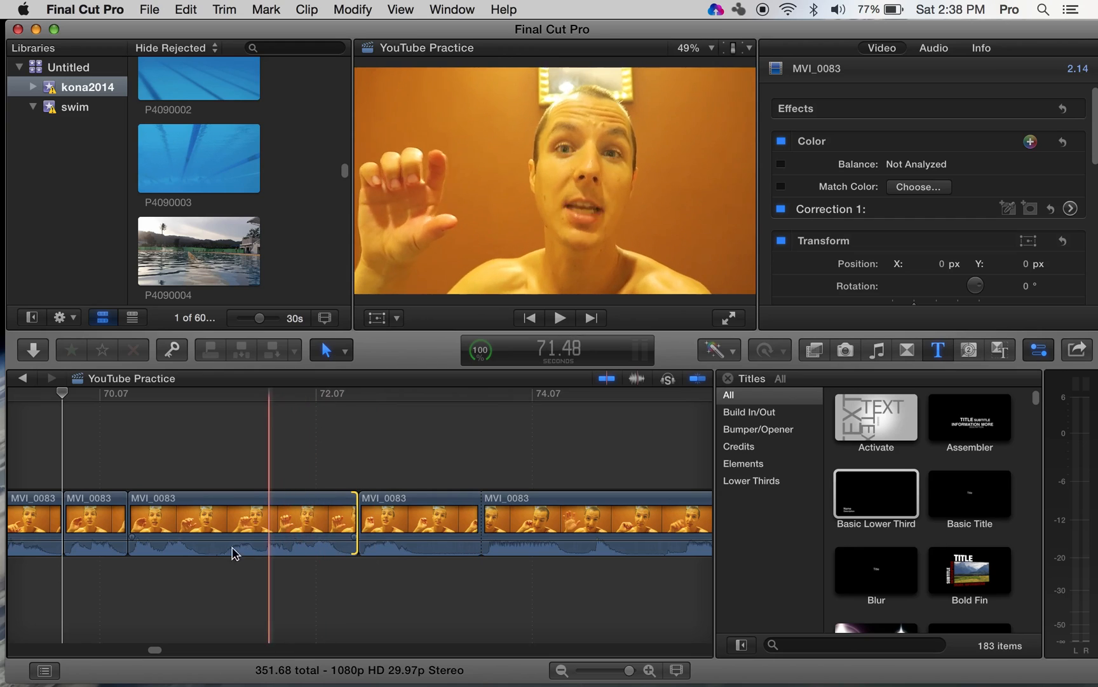
pyautogui.moveTo(478, 520); pyautogui.dragTo(420, 525)
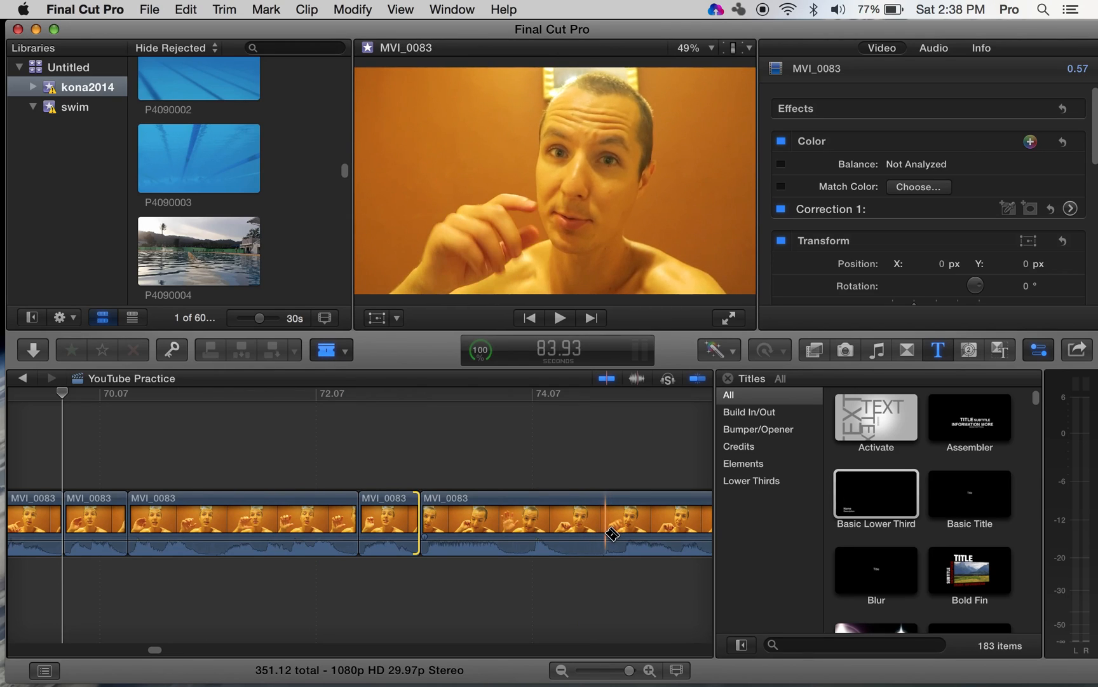
# - Split MVI_0083 at about 74.7 seconds and trim about 0.4 seconds off the end of the part before the cut
pyautogui.click(604, 528)
pyautogui.press('a')
pyautogui.click(603, 528)
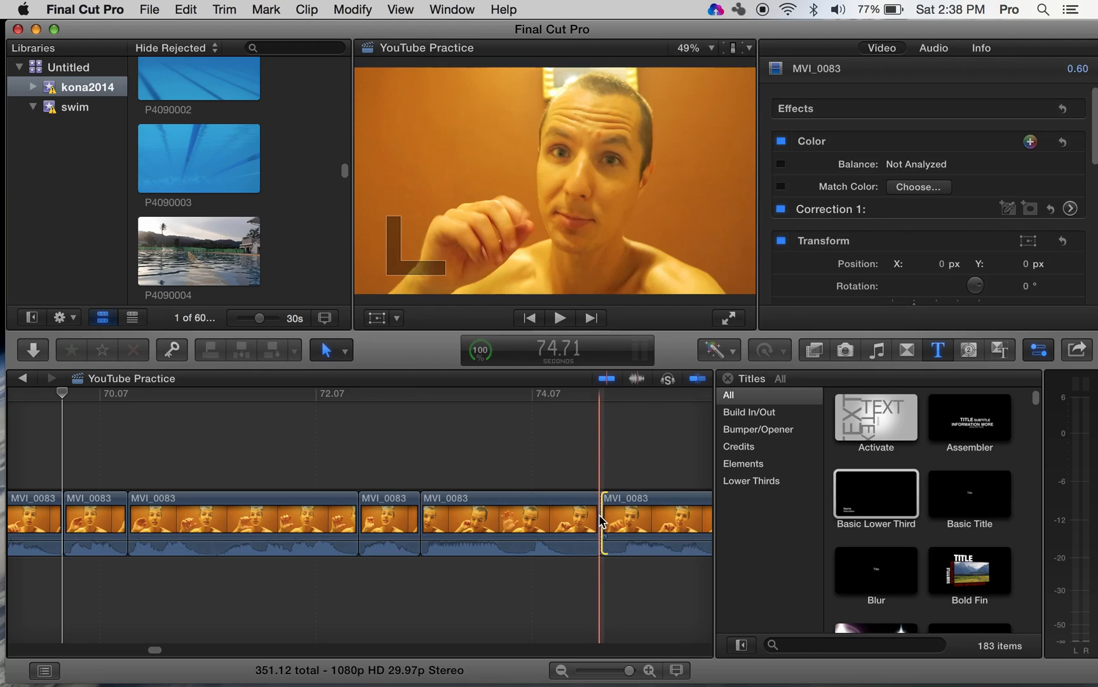
pyautogui.moveTo(600, 516); pyautogui.dragTo(566, 517)
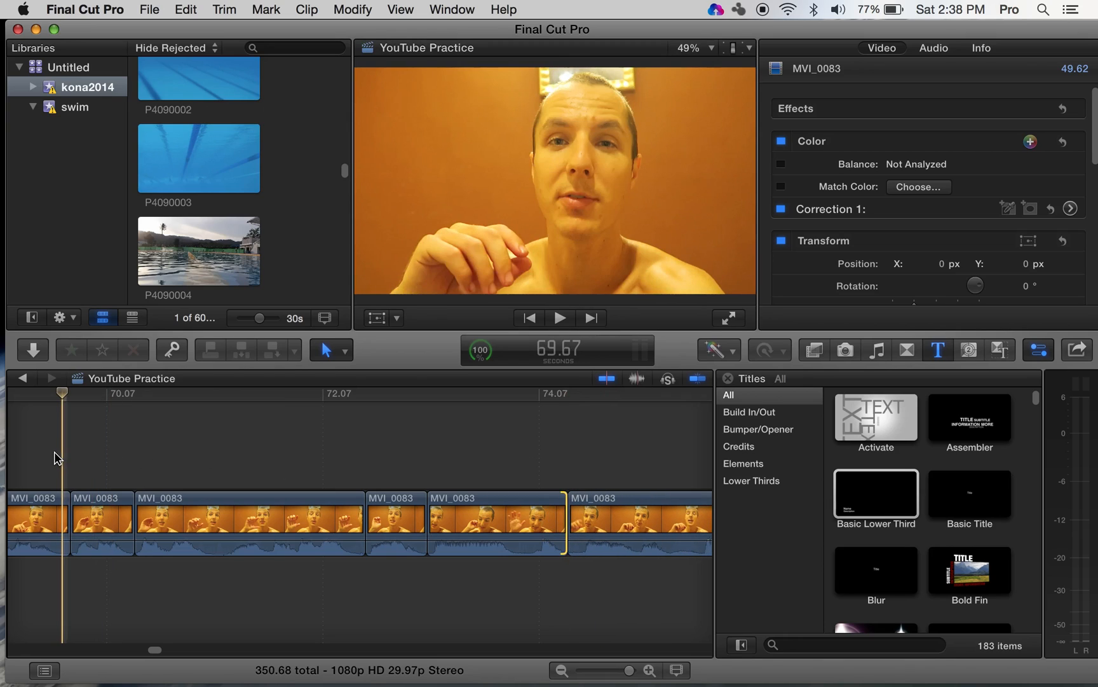
# - Play back the cuts, split MVI_0083 at about 73.9 seconds and delete the roughly 0.9-second part just before that cut
pyautogui.press('space')
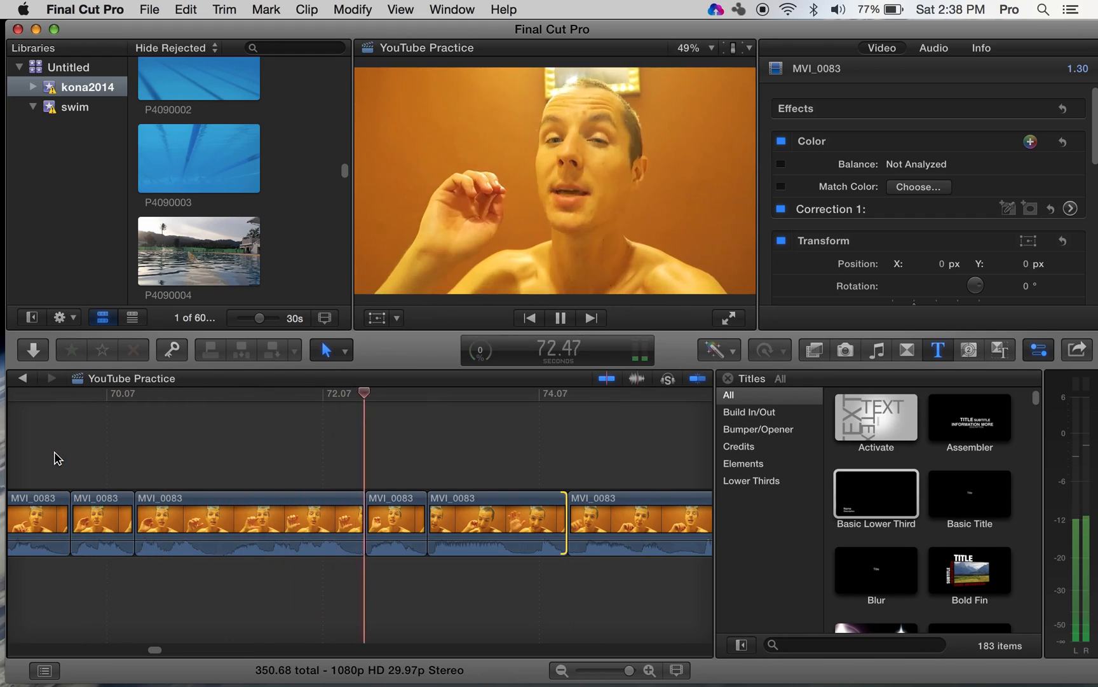
pyautogui.hscroll(2, 300, 451)
pyautogui.press('space')
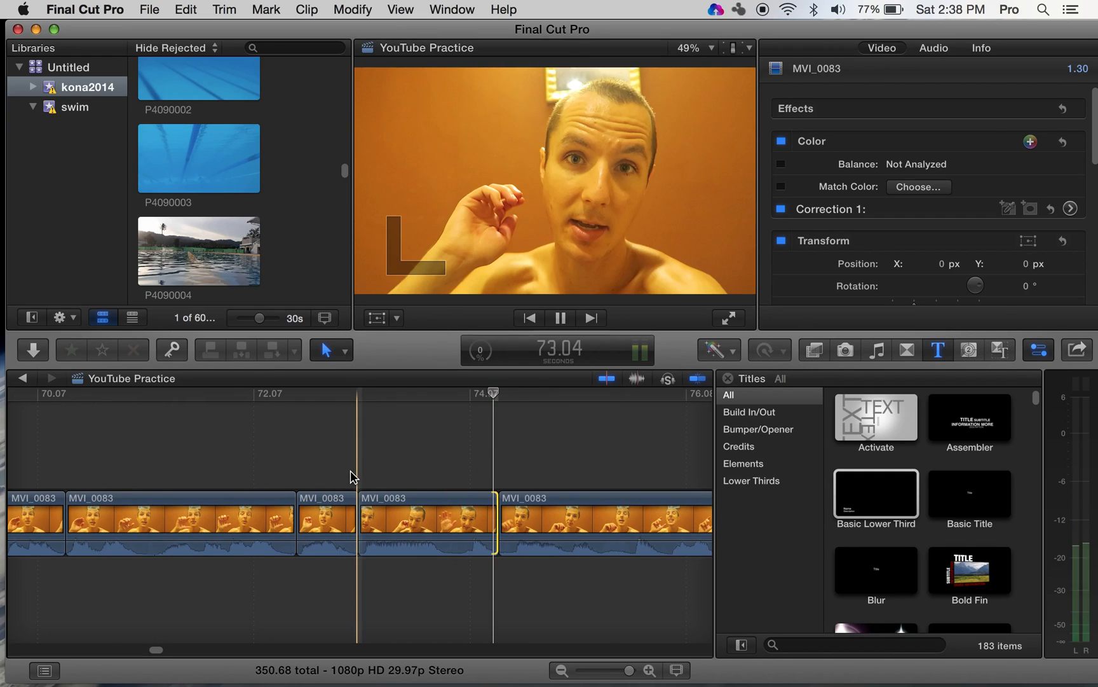
pyautogui.press('space')
pyautogui.press('b')
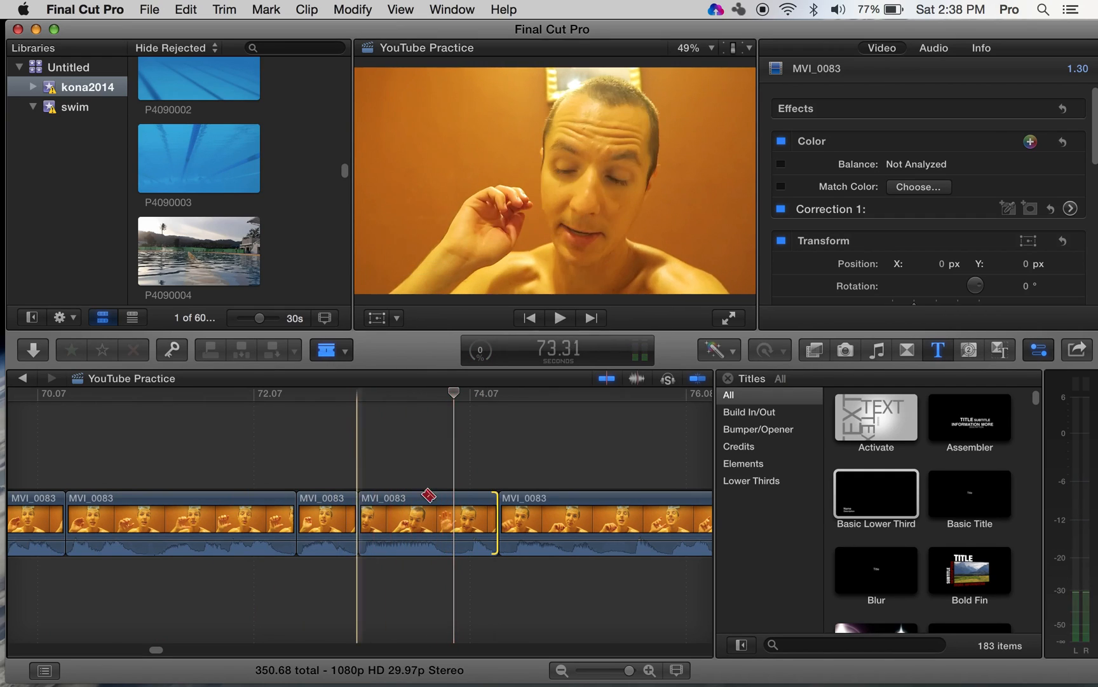
pyautogui.click(462, 537)
pyautogui.press('a')
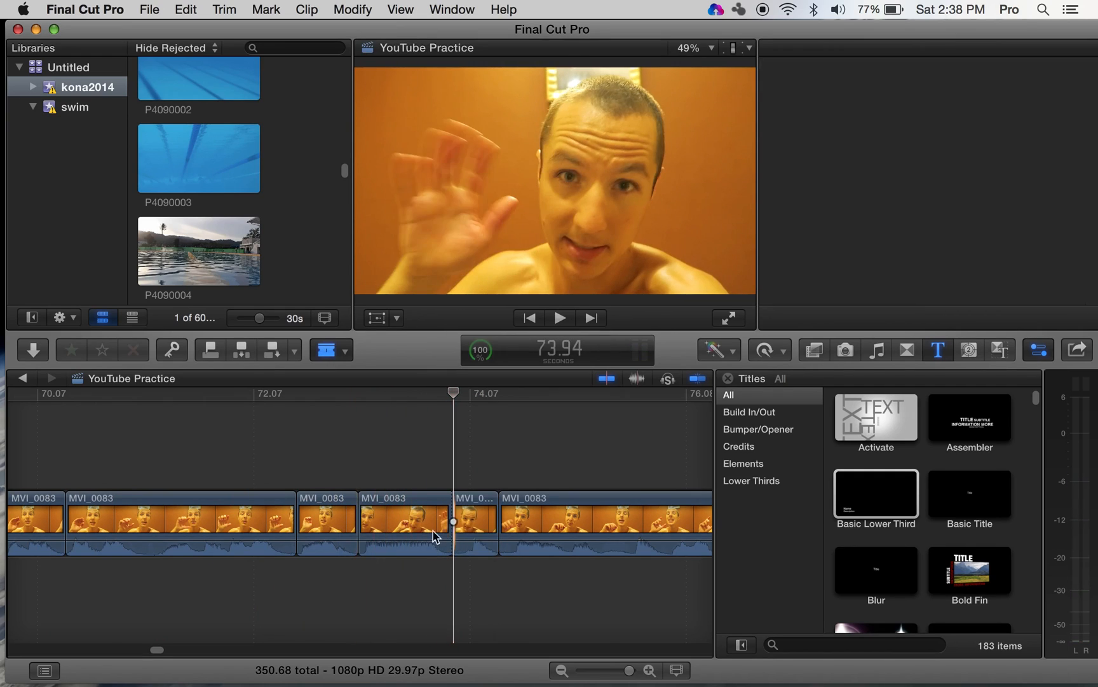
pyautogui.click(396, 516)
pyautogui.press('Delete')
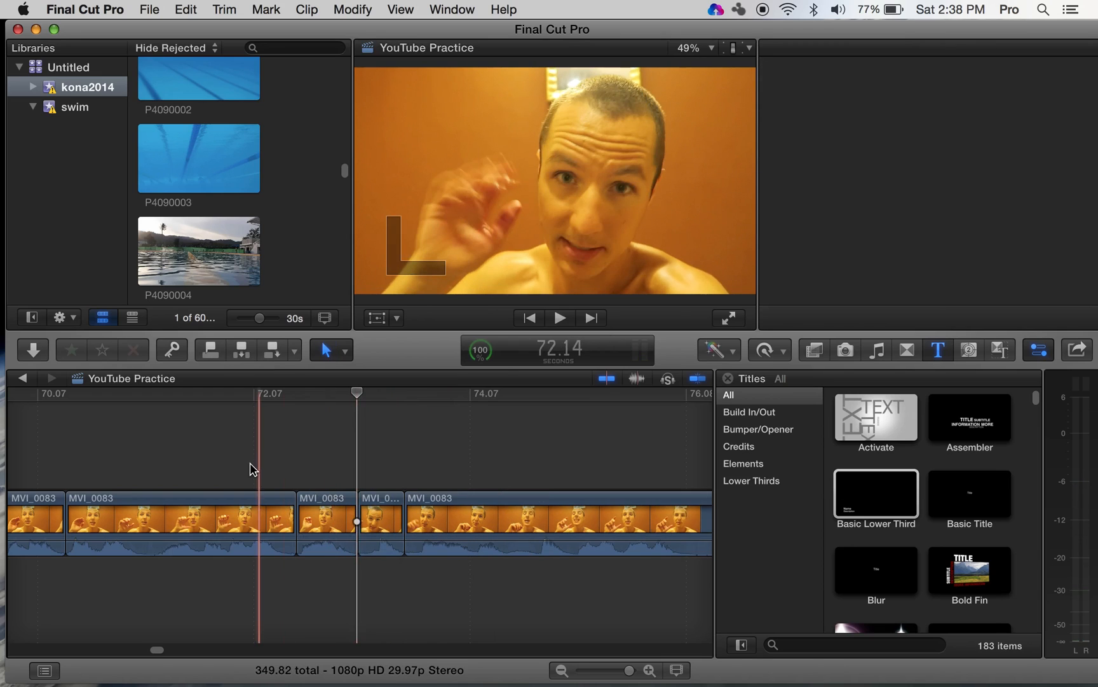
# - Split MVI_0083 at about 77.4 seconds, ripple-trim about 1.3 seconds off the end of the earlier part, and play back the cut
pyautogui.click(250, 462)
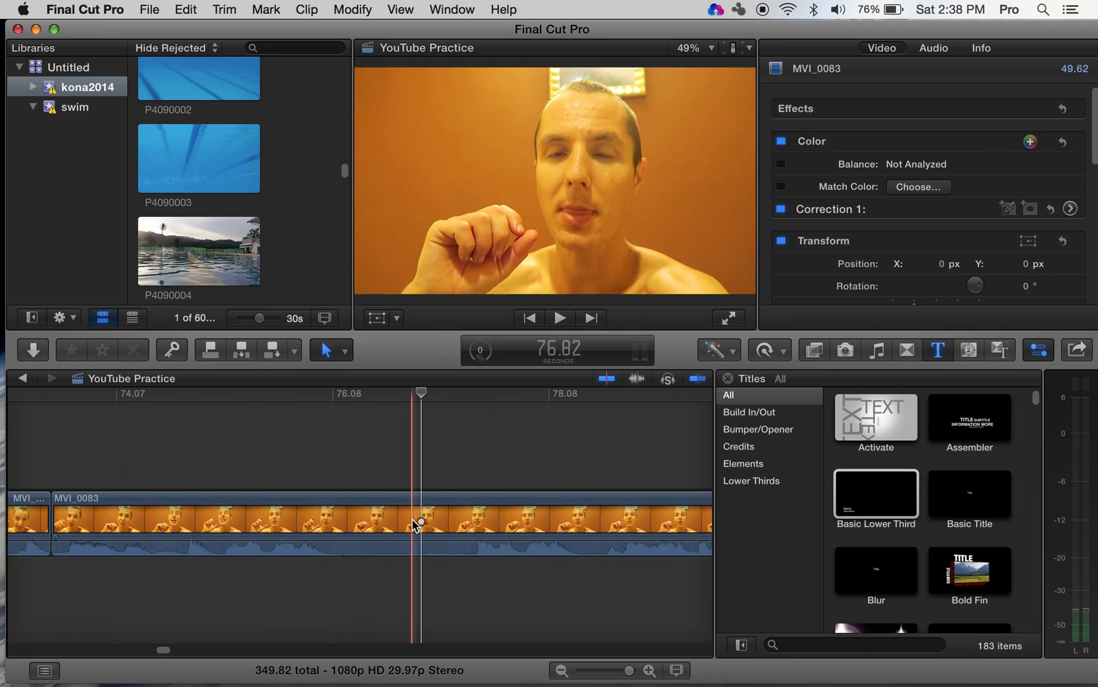
pyautogui.press('b')
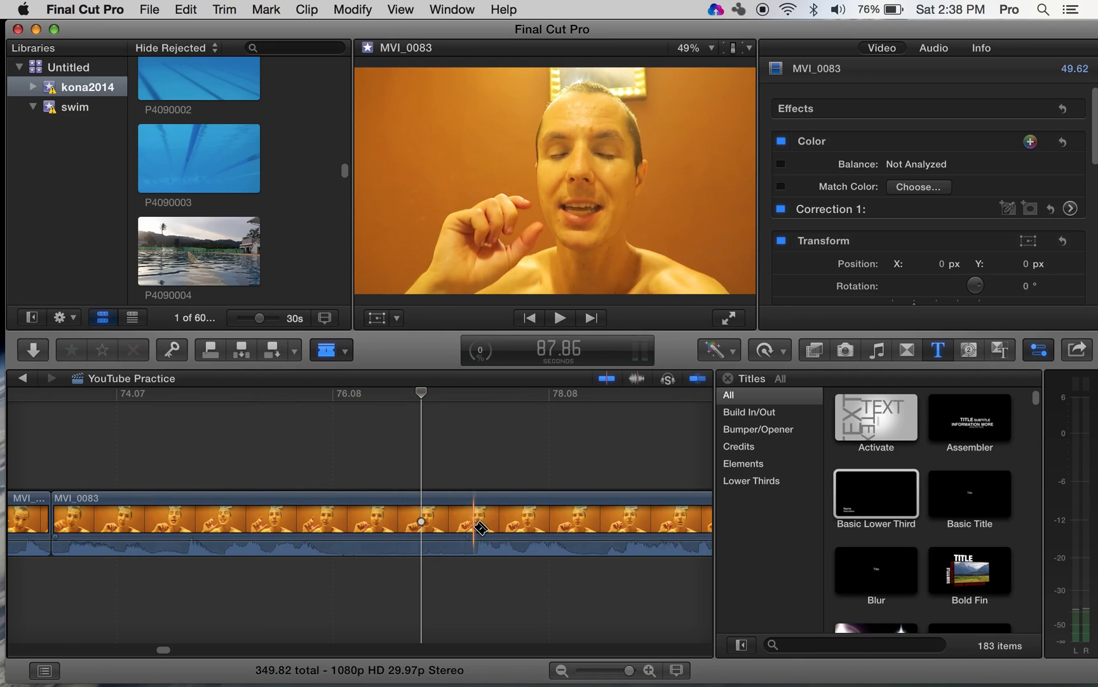
pyautogui.click(475, 528)
pyautogui.moveTo(468, 521); pyautogui.dragTo(336, 526)
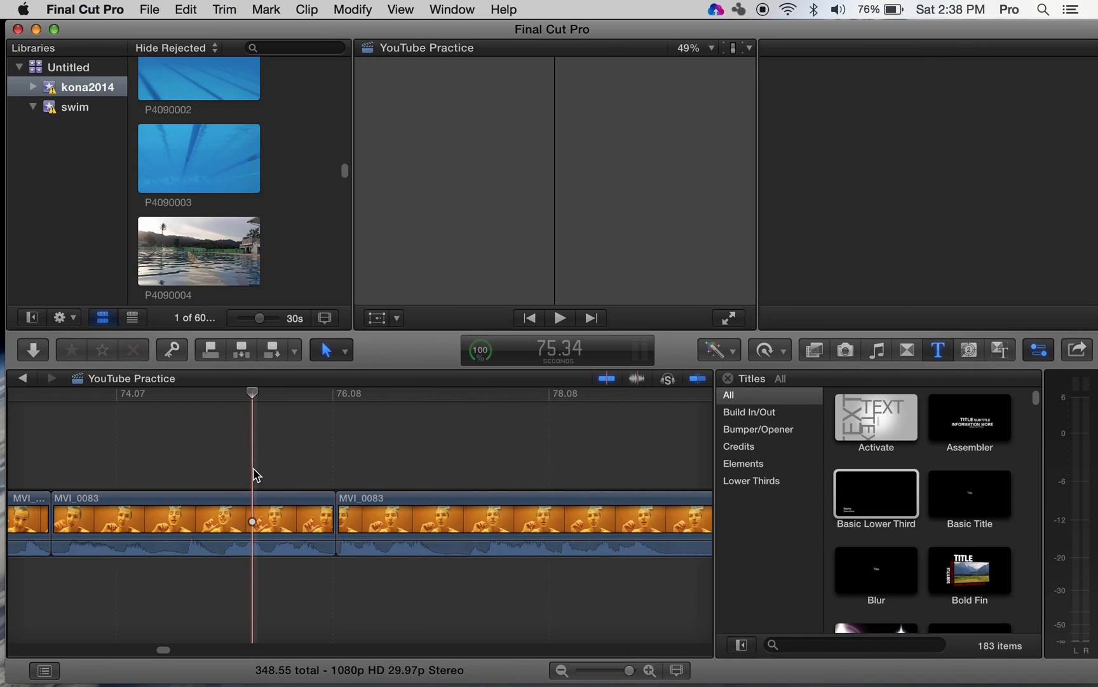
pyautogui.press('space')
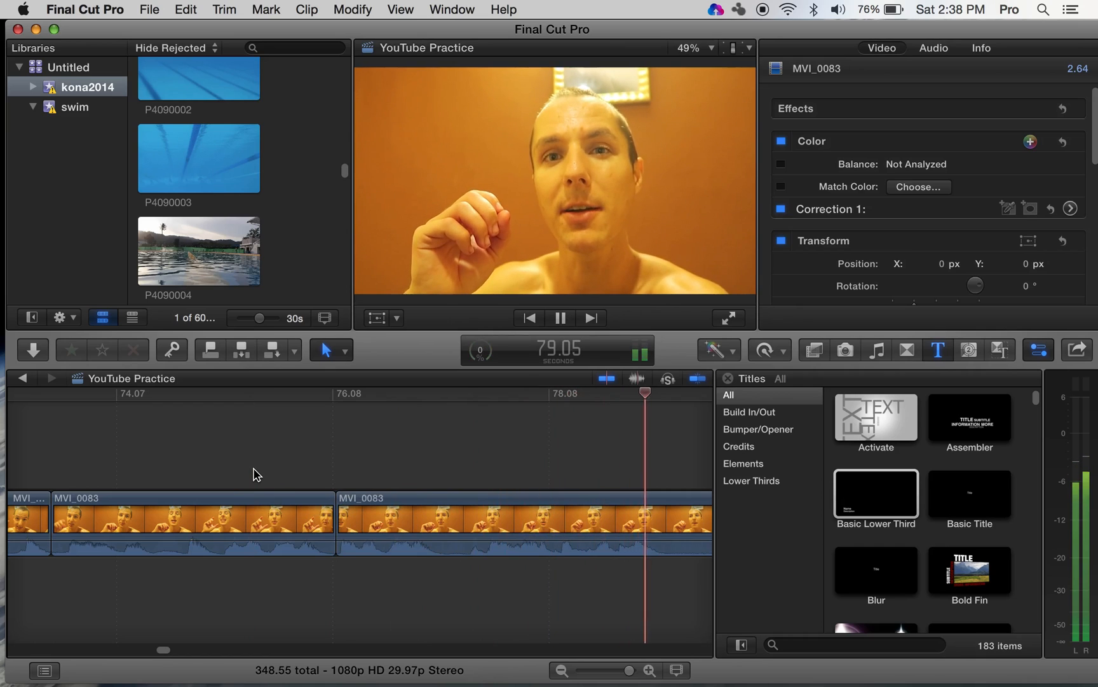
pyautogui.click(169, 466)
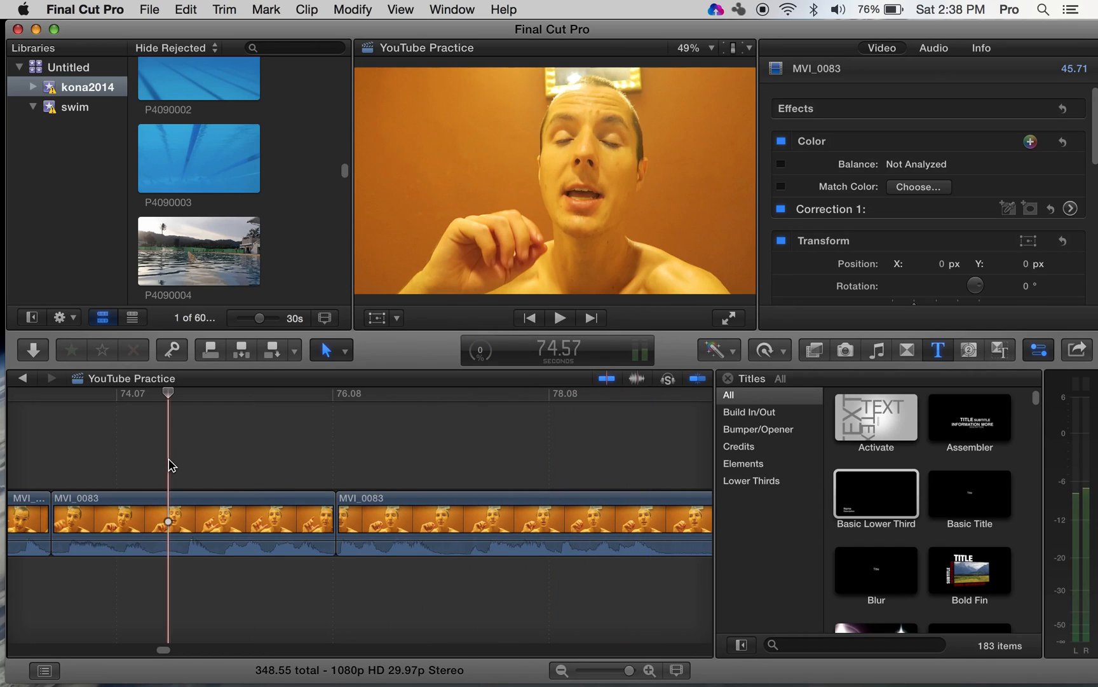
# - Play on from the recent cut, split MVI_0083 at about 77.1 seconds and delete the 1-second part just before the split
pyautogui.press('space')
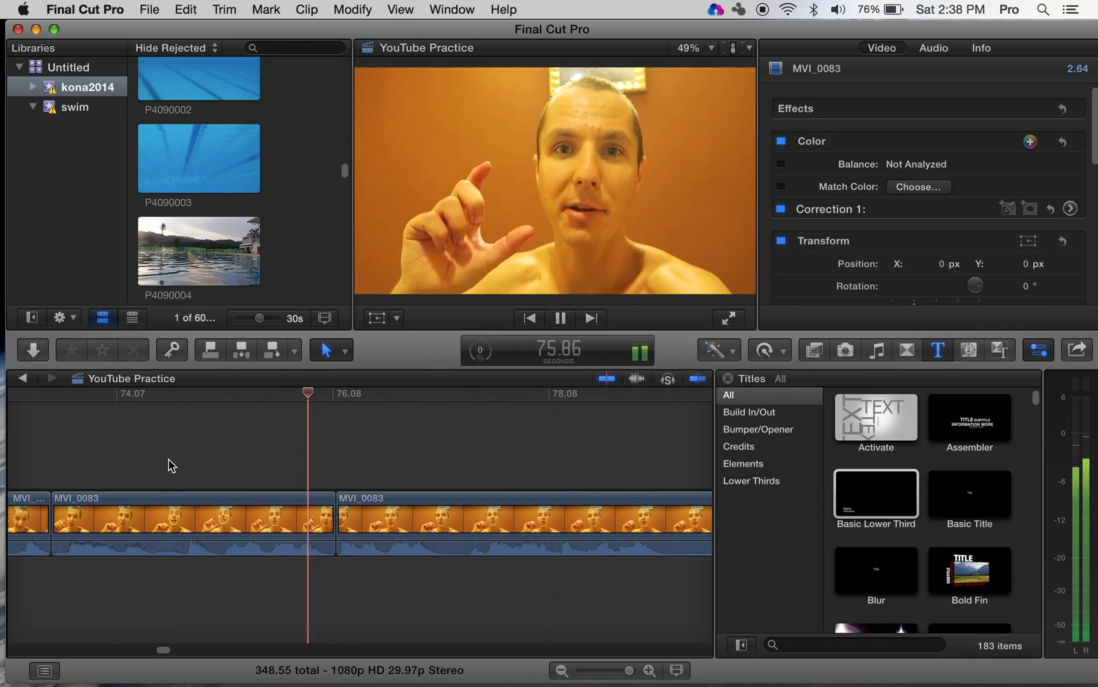
pyautogui.press('space')
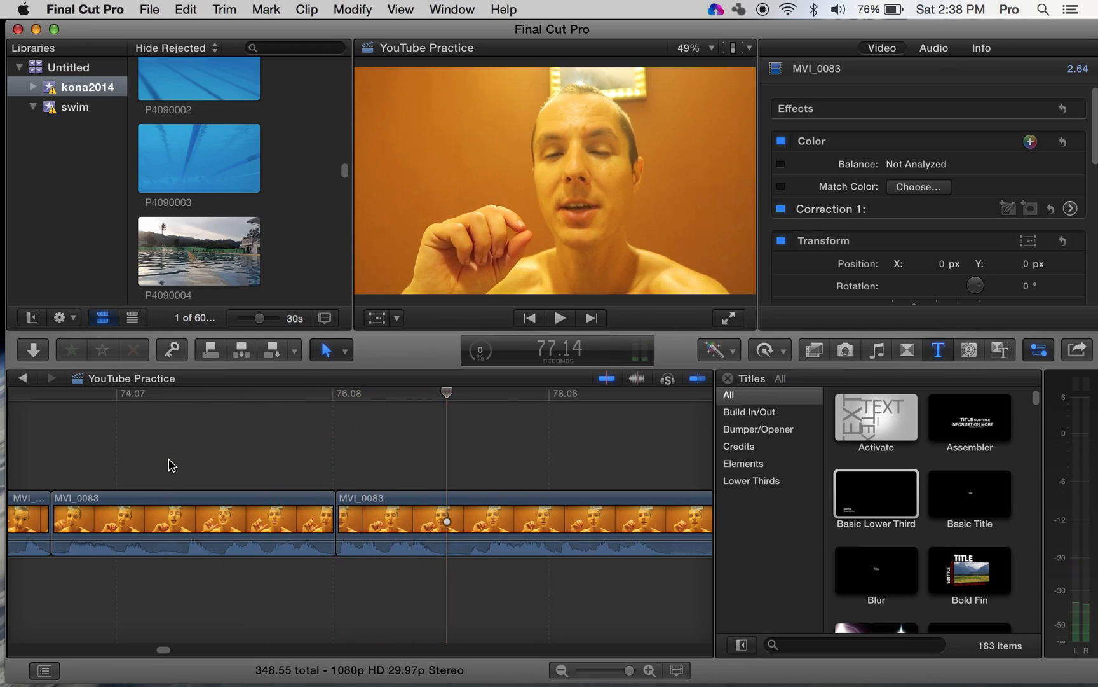
pyautogui.click(453, 540)
pyautogui.click(414, 532)
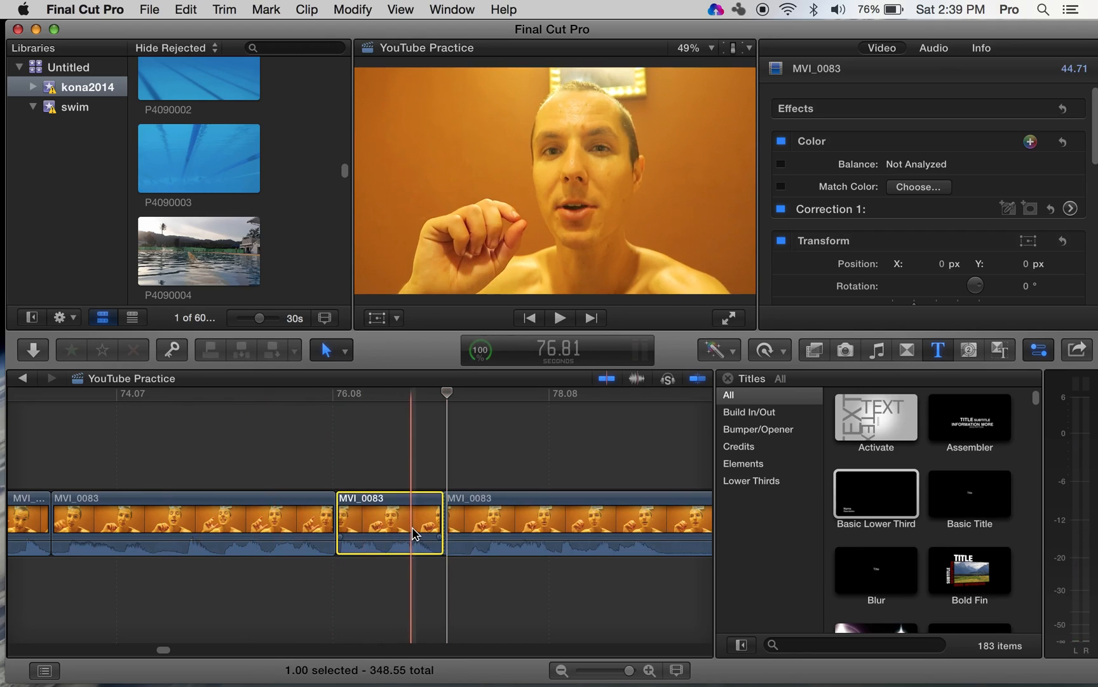
pyautogui.press('Delete')
# - Play back the cut at about 76.1 seconds and ripple-trim about 0.2 seconds off the start of the part following it
pyautogui.click(273, 459)
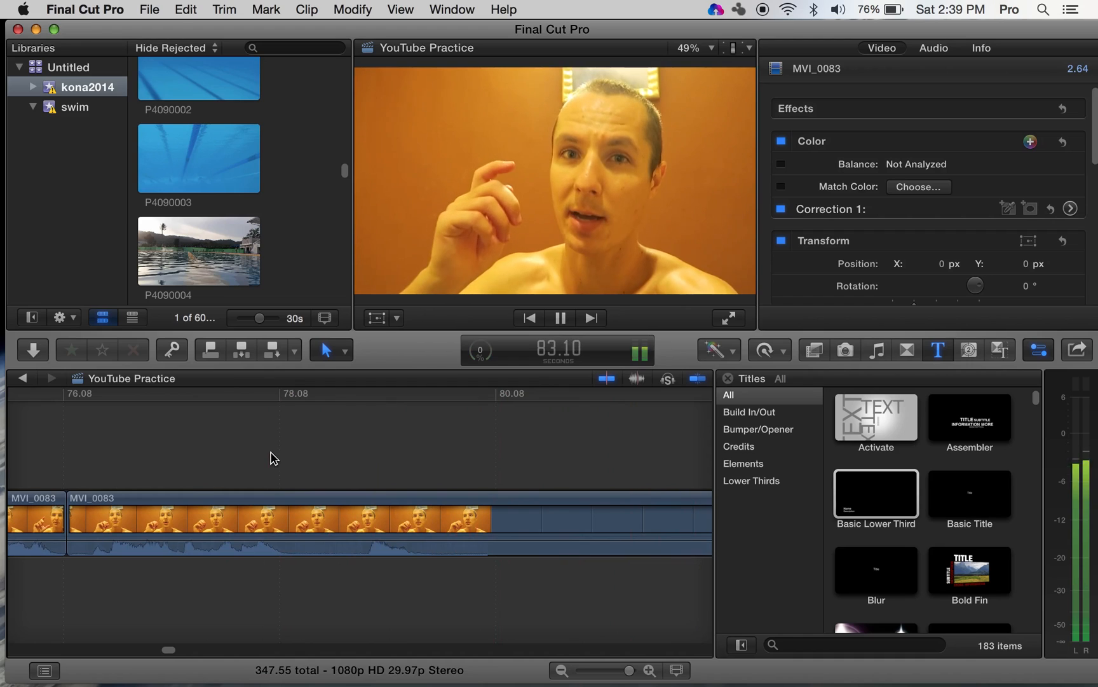
pyautogui.press('space')
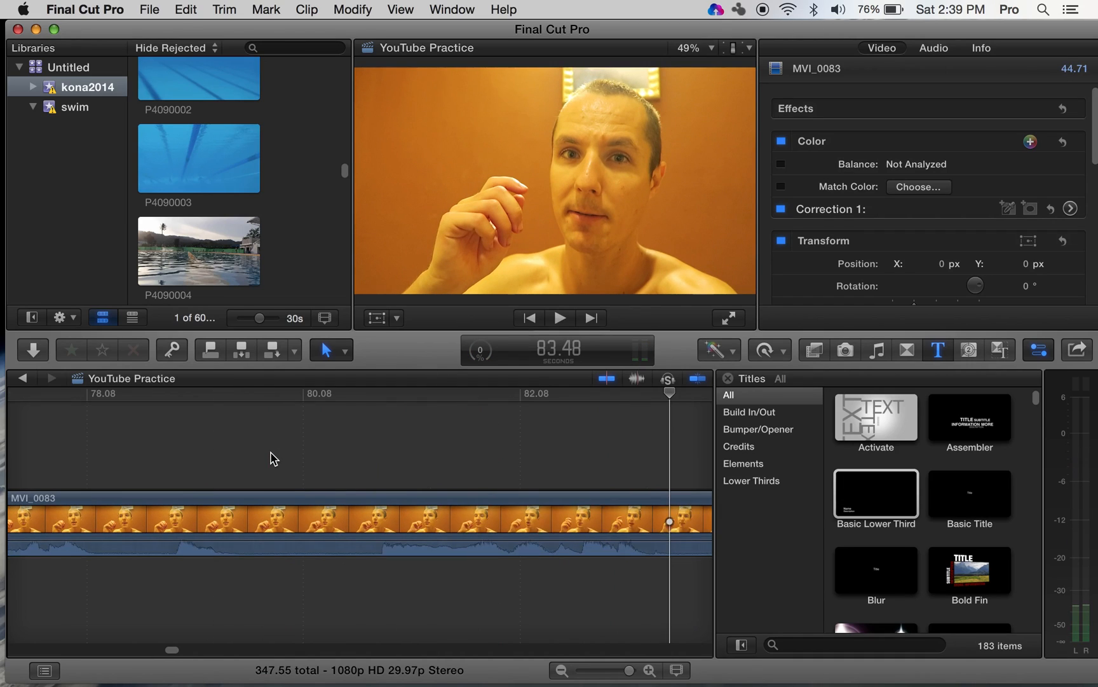
pyautogui.hscroll(-5, 274, 459)
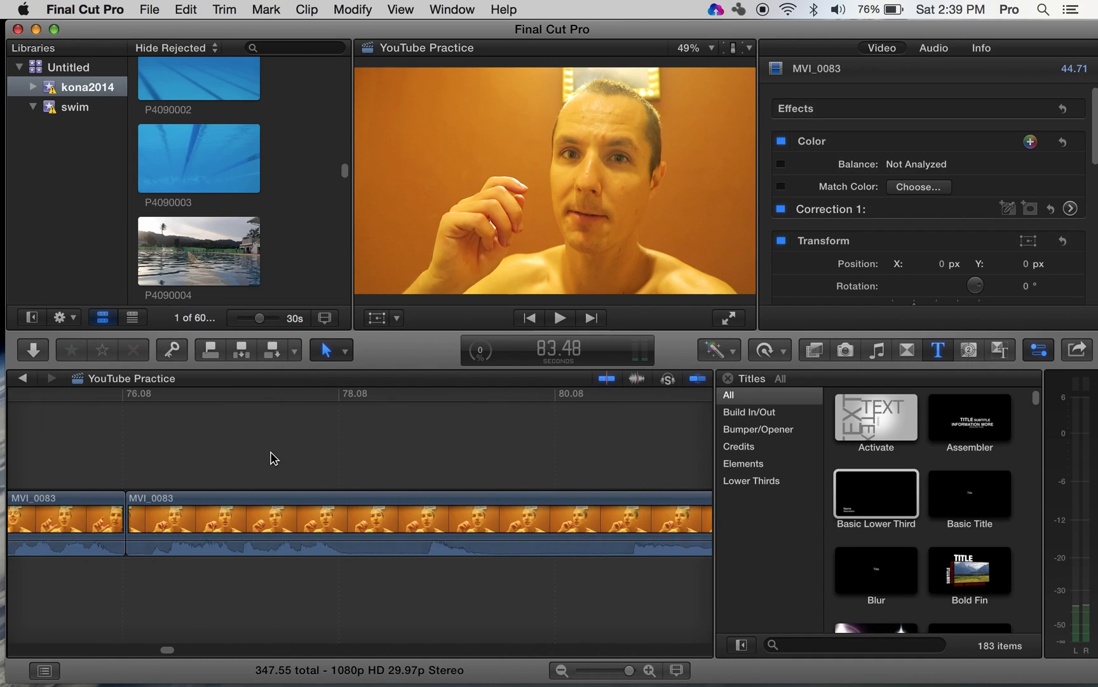
pyautogui.moveTo(127, 528); pyautogui.dragTo(147, 528)
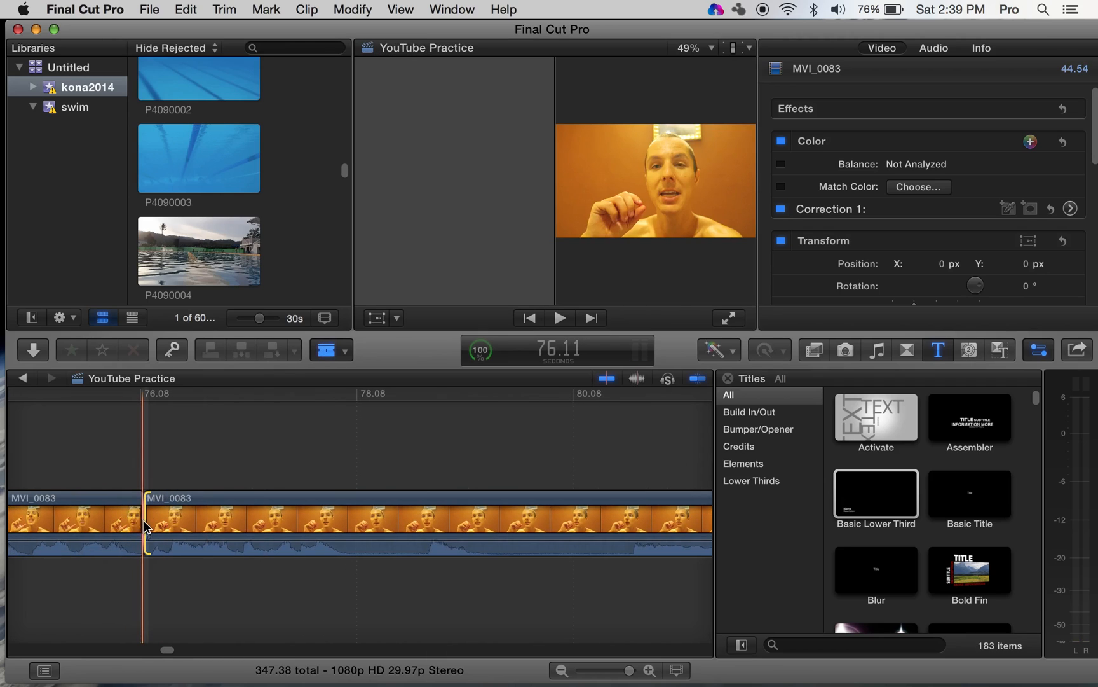
# - Split MVI_0083 at about 78.7 and 80.6 seconds and ripple-trim about 0.7 and 1.4 seconds off the ends of the two parts created
pyautogui.click(428, 525)
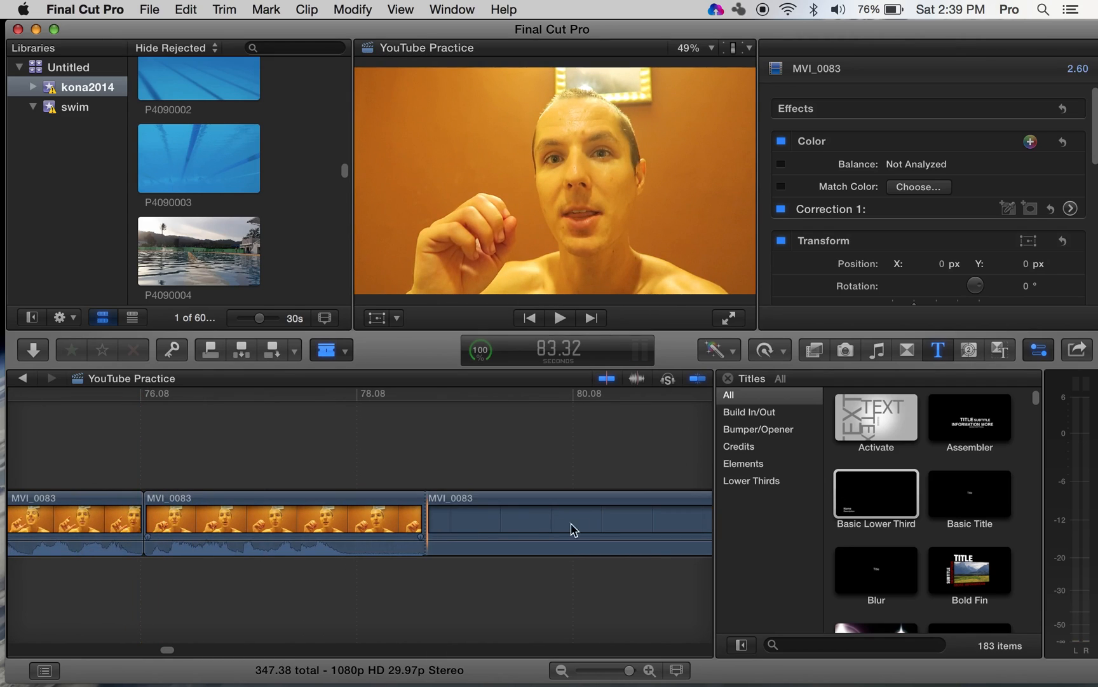
pyautogui.click(637, 523)
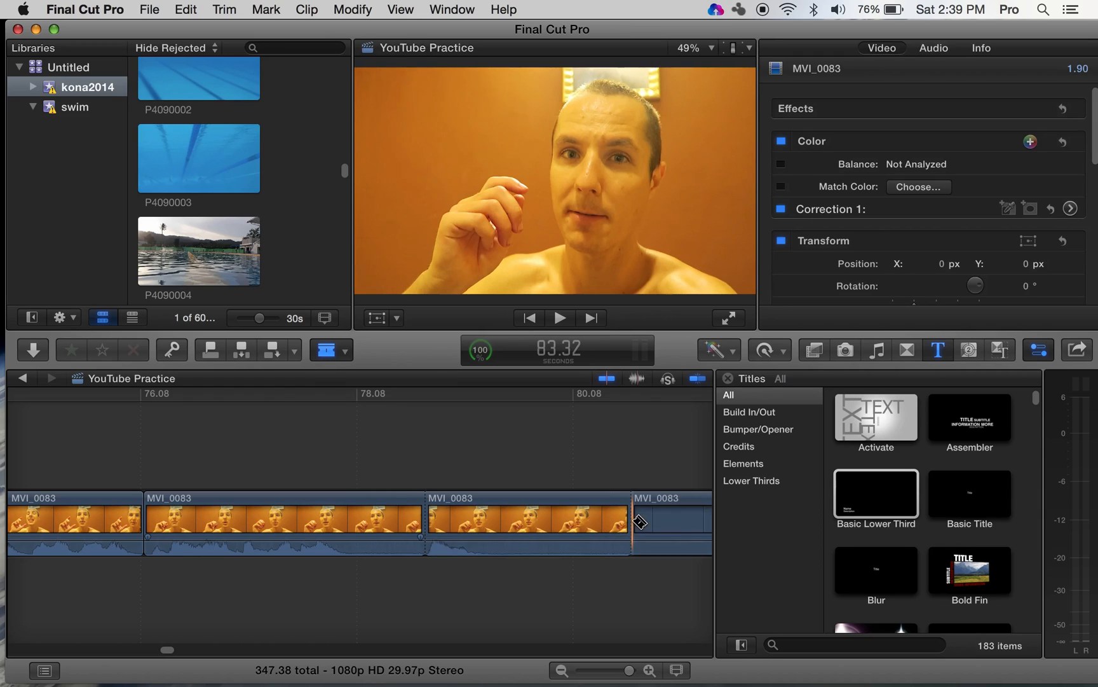
pyautogui.moveTo(624, 522); pyautogui.dragTo(346, 521)
# - Play back the cuts, split MVI_0083 at about 81.8 seconds and ripple-trim about 0.5 seconds off the end of the part before the split
pyautogui.click(70, 463)
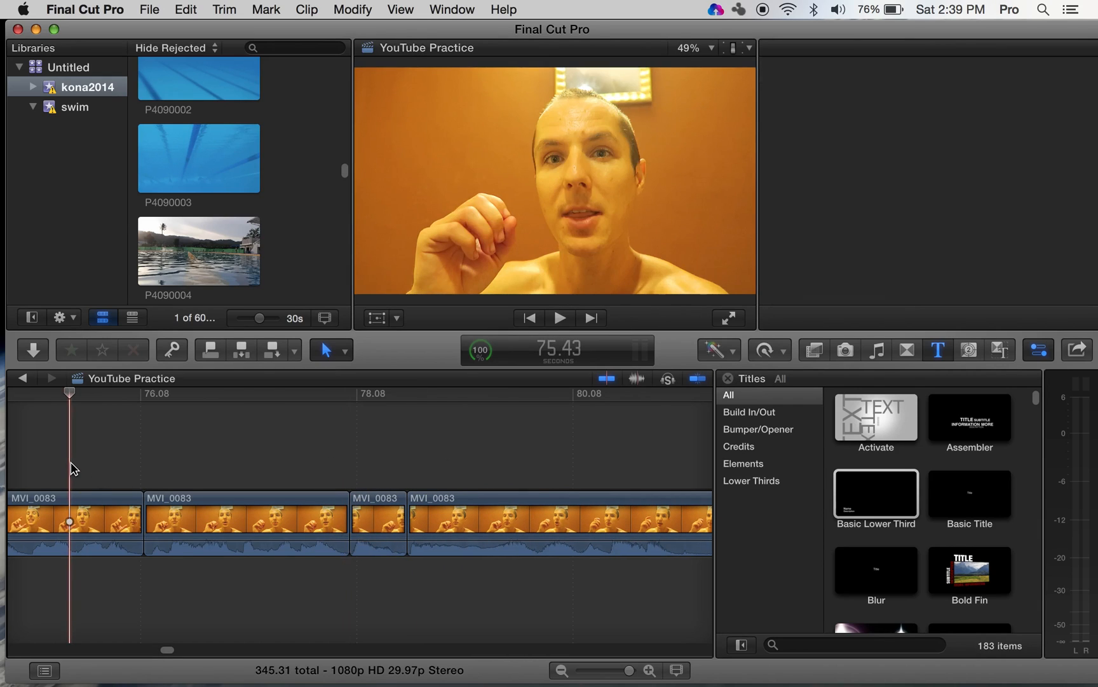
pyautogui.press('space')
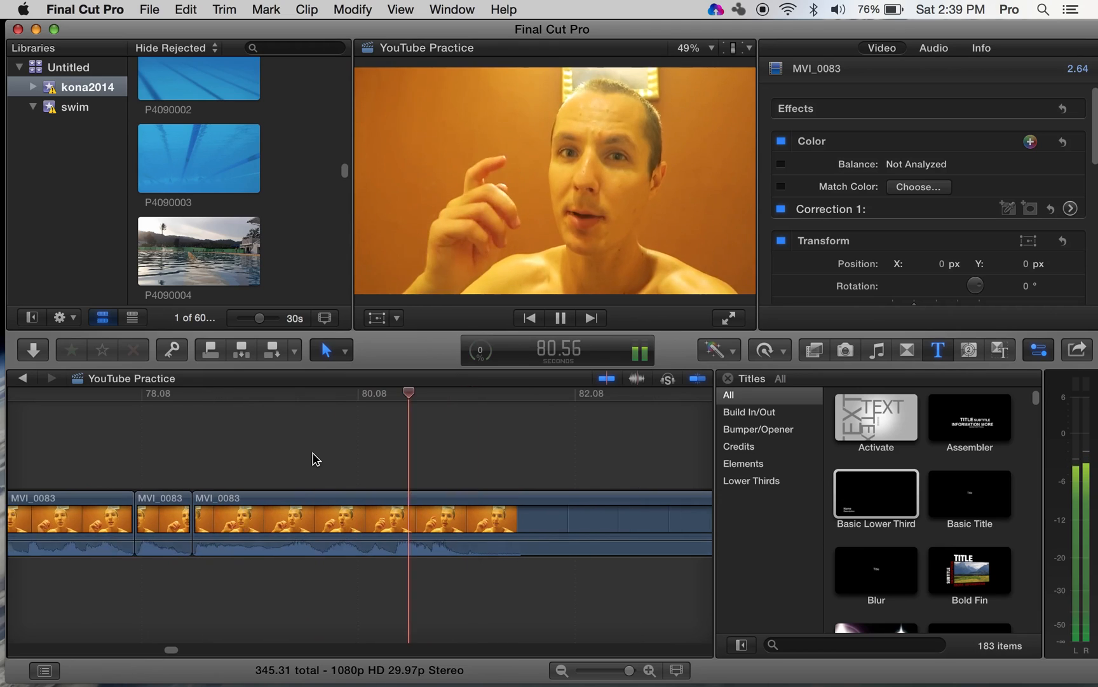
pyautogui.press('space')
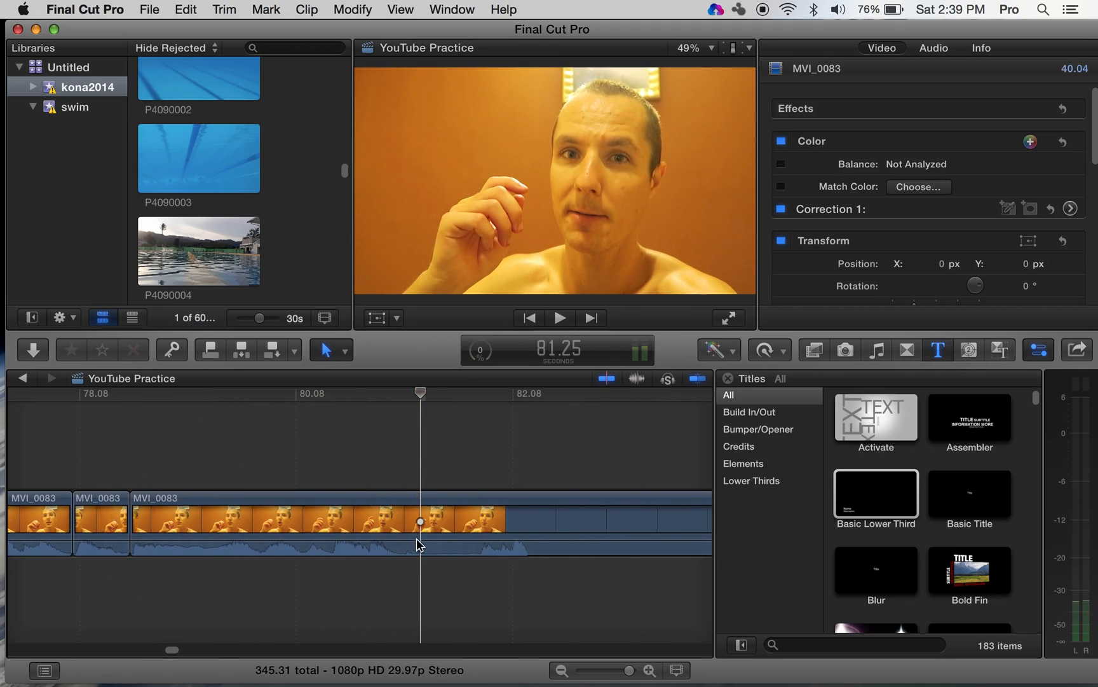
pyautogui.press('b')
pyautogui.click(483, 534)
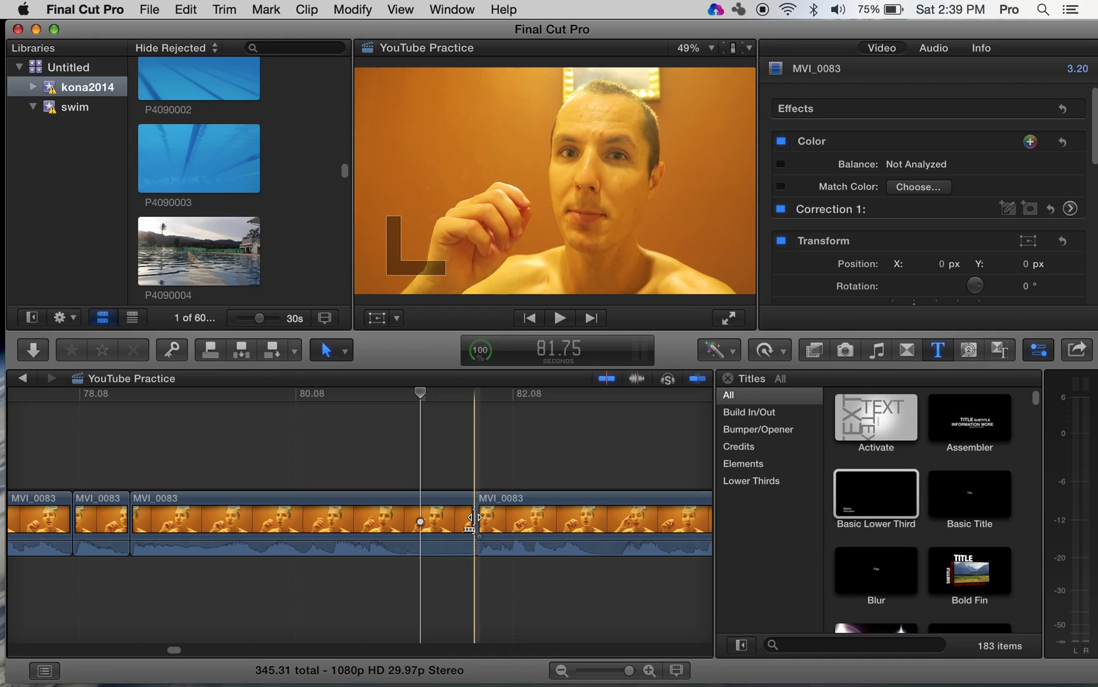
pyautogui.moveTo(445, 521); pyautogui.dragTo(410, 518)
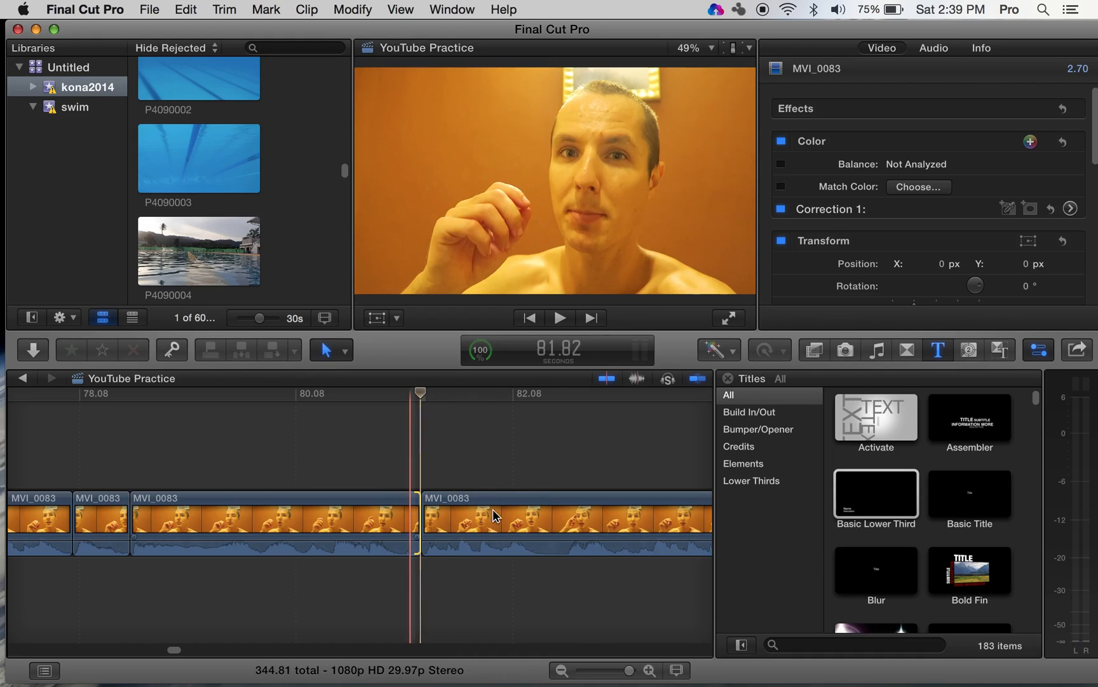
# - Split MVI_0083 at about 82.6 seconds and ripple-trim about 0.2 seconds off the end of the part before the split
pyautogui.click(568, 519)
pyautogui.press('a')
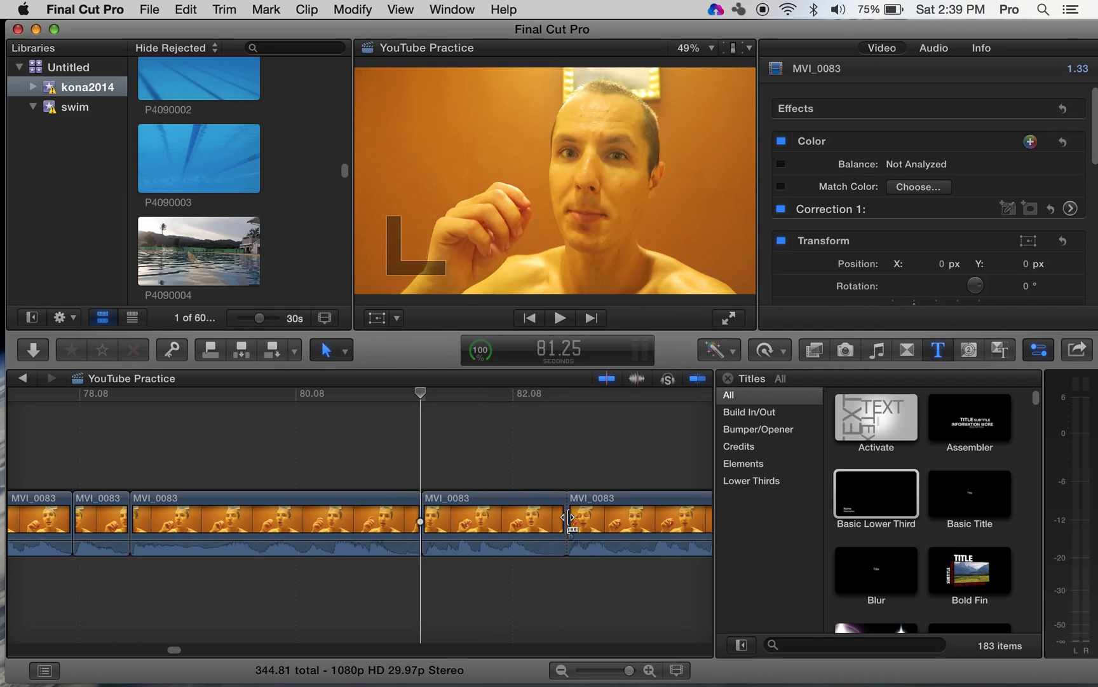
pyautogui.moveTo(564, 518); pyautogui.dragTo(536, 520)
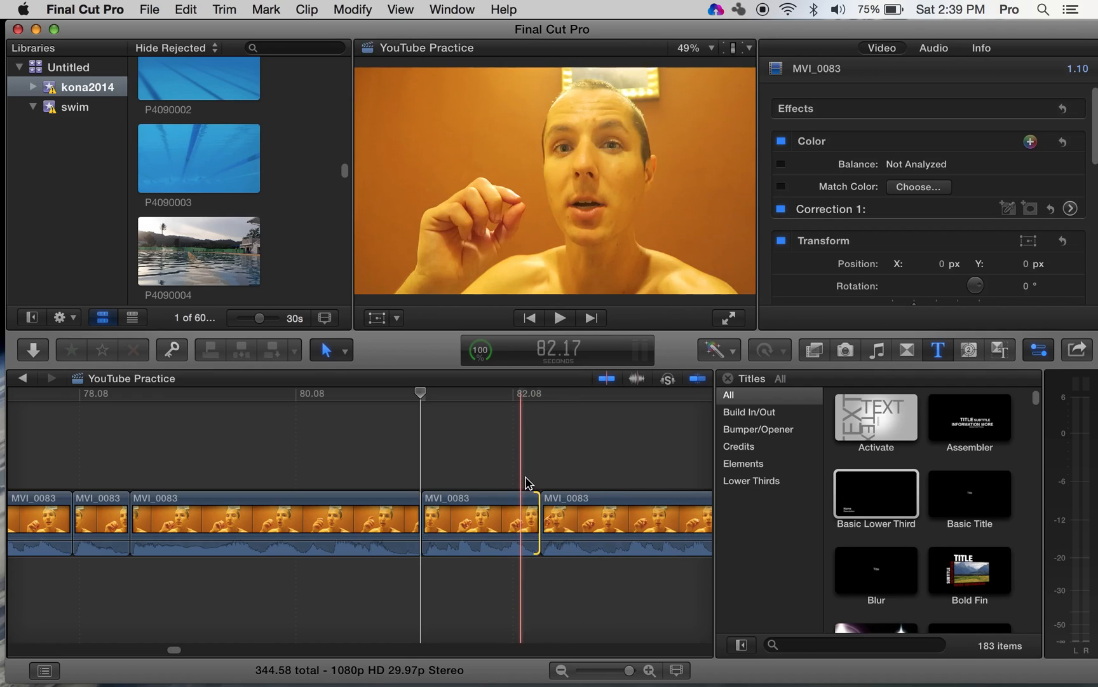
# - Split MVI_0083 at about 85.8 seconds and ripple-trim about 0.2 seconds off the end of the part before the split
pyautogui.hscroll(5, 549, 471)
pyautogui.hscroll(8, 549, 471)
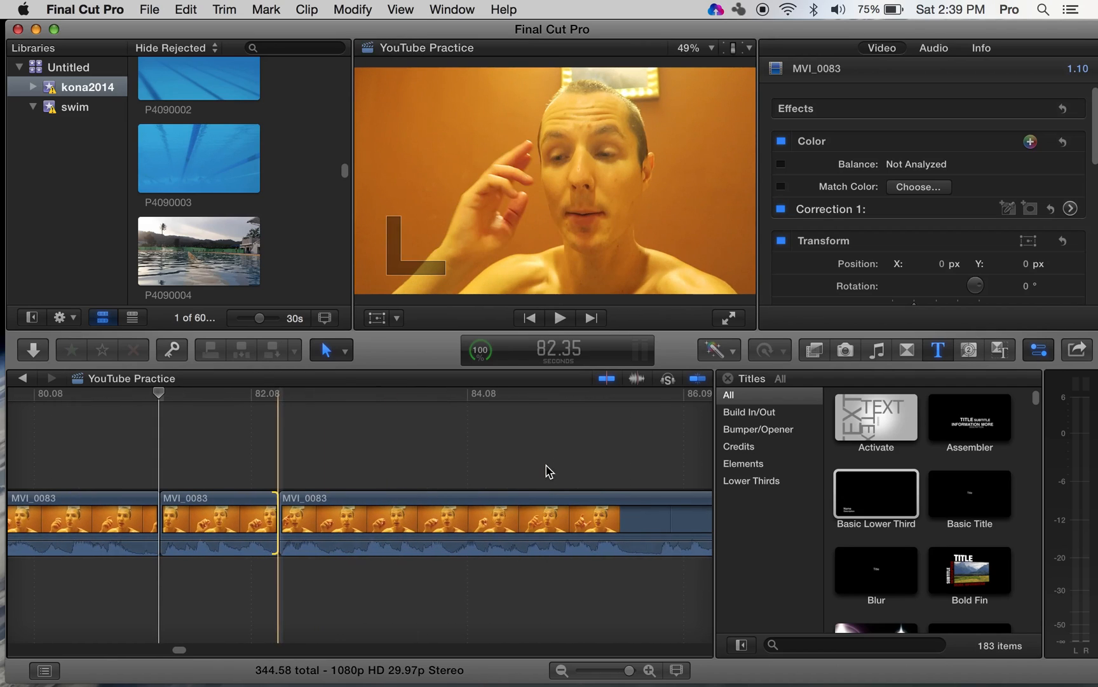
pyautogui.hscroll(3, 549, 471)
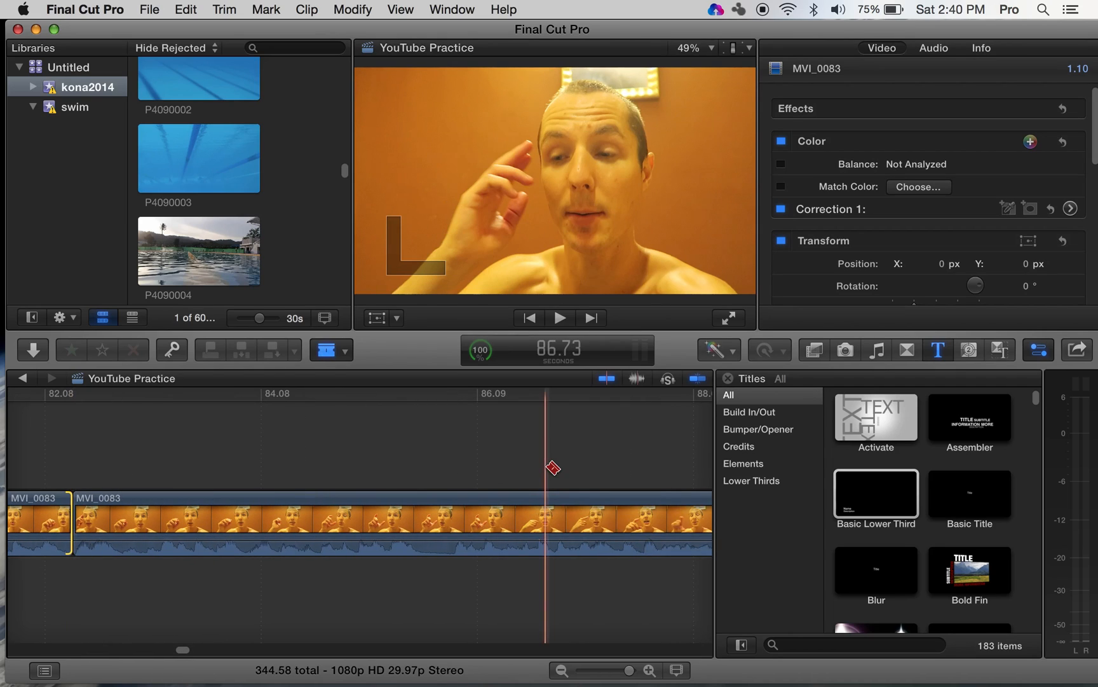
pyautogui.click(451, 528)
pyautogui.press('a')
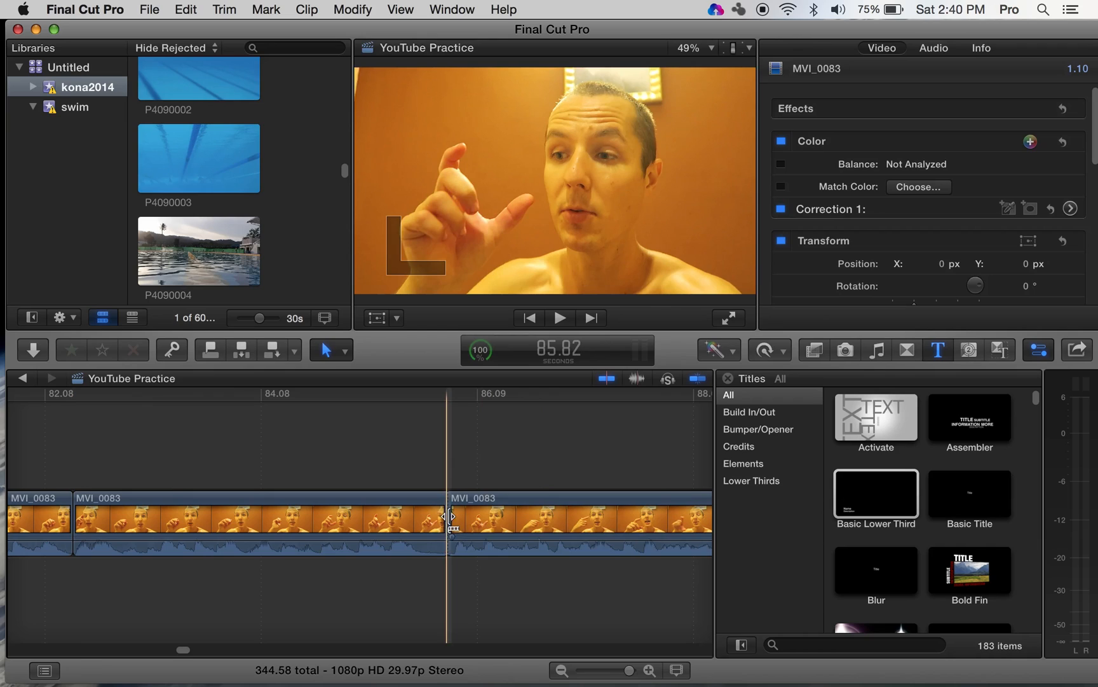
pyautogui.moveTo(445, 516); pyautogui.dragTo(419, 520)
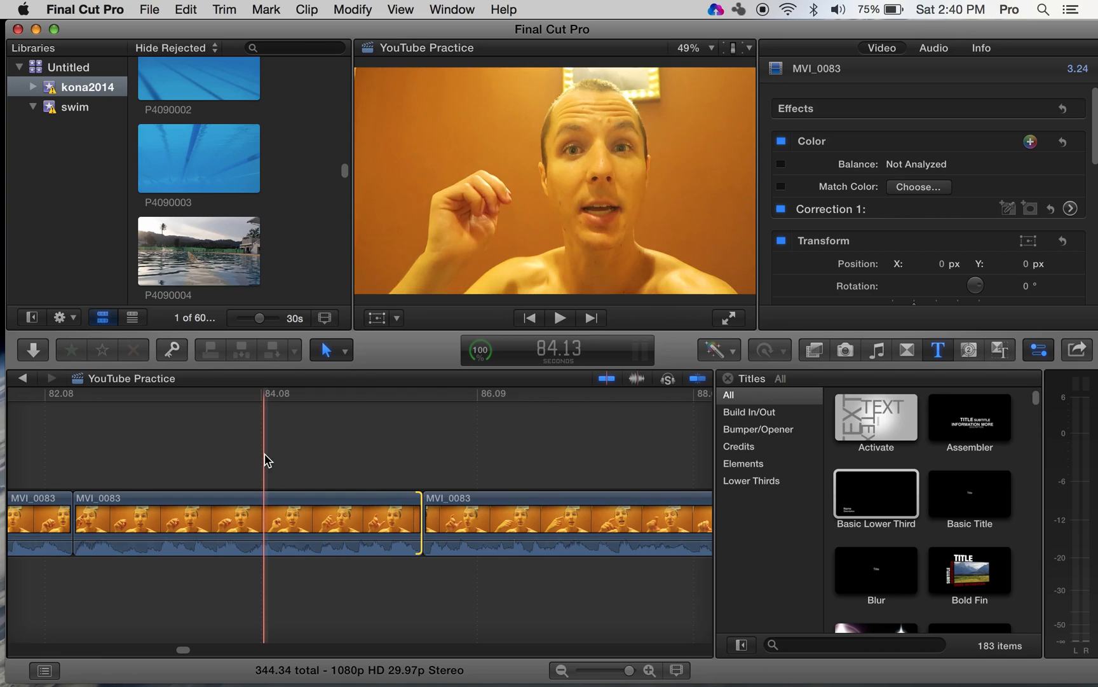
# - Play back the trimmed cuts and the following uncut MVI_0083 footage up to about 94.3 seconds to check the pacing
pyautogui.hscroll(-10, 265, 459)
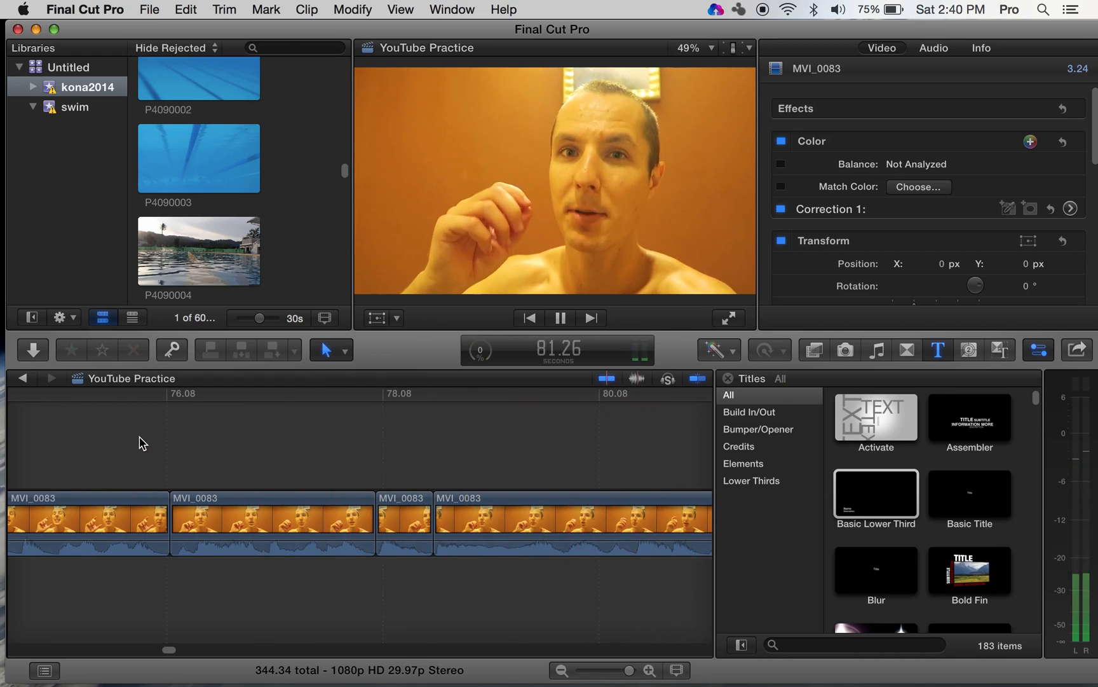
pyautogui.hscroll(10, 409, 427)
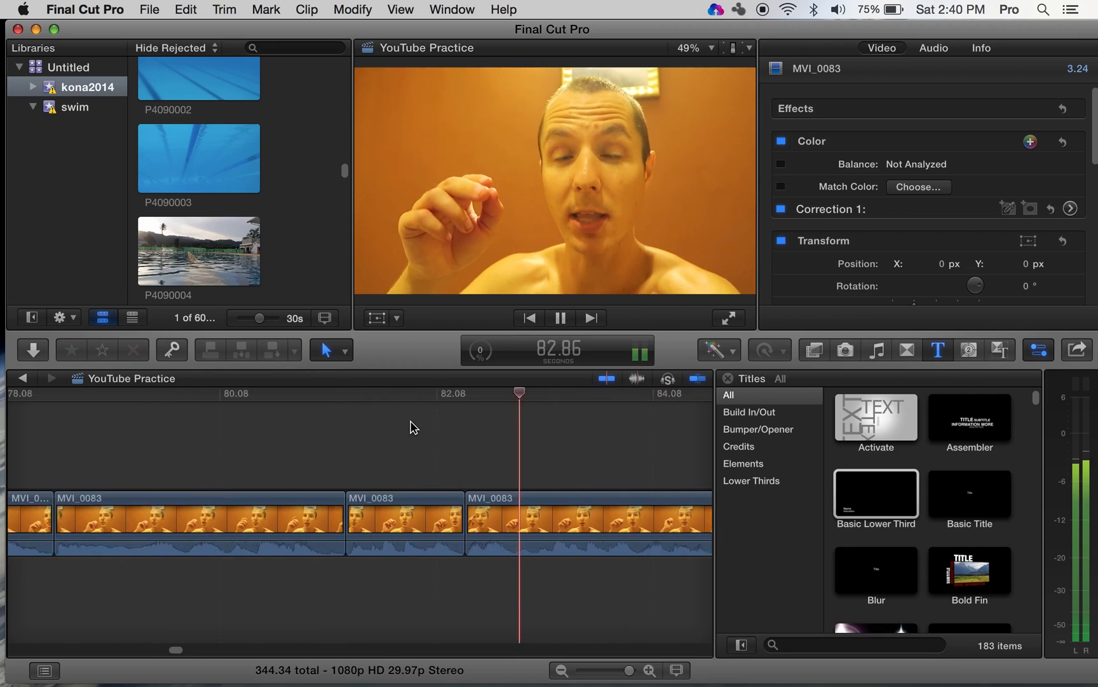
pyautogui.hscroll(5, 413, 427)
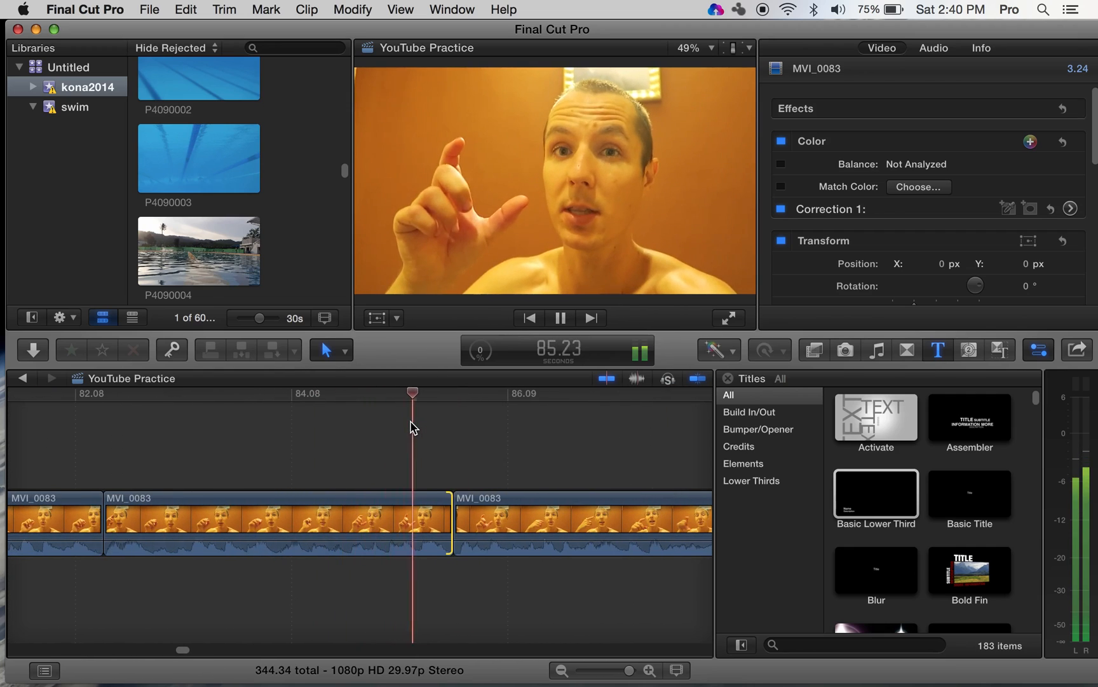
pyautogui.hscroll(5, 413, 427)
pyautogui.hscroll(5, 414, 427)
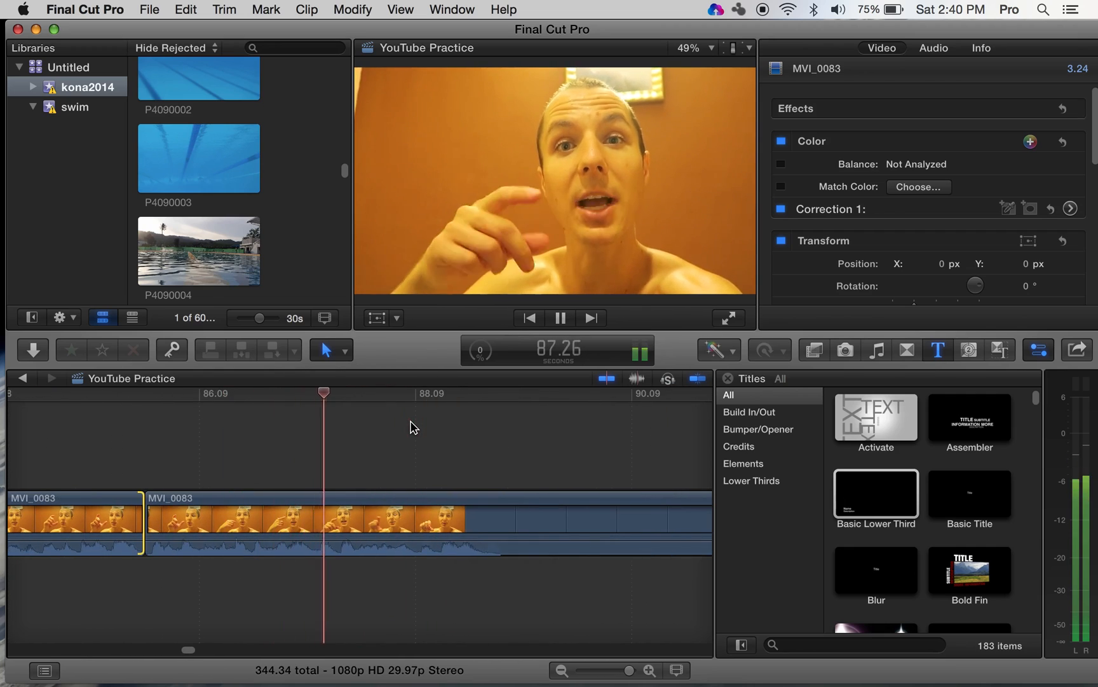
pyautogui.hscroll(8, 413, 427)
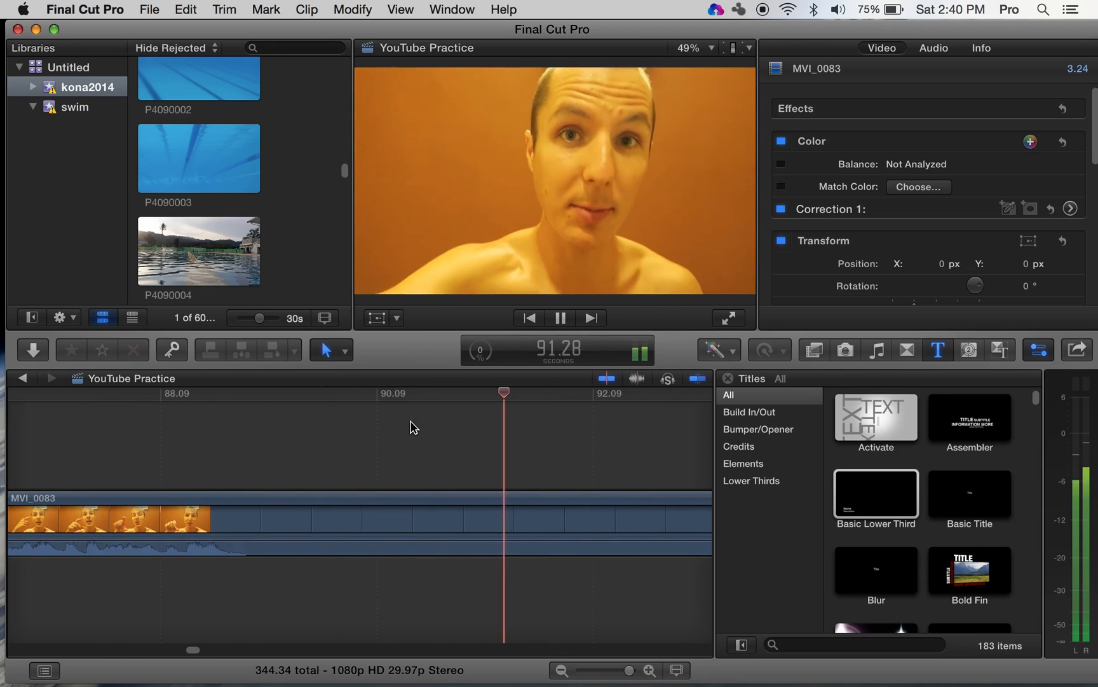
pyautogui.hscroll(3, 413, 427)
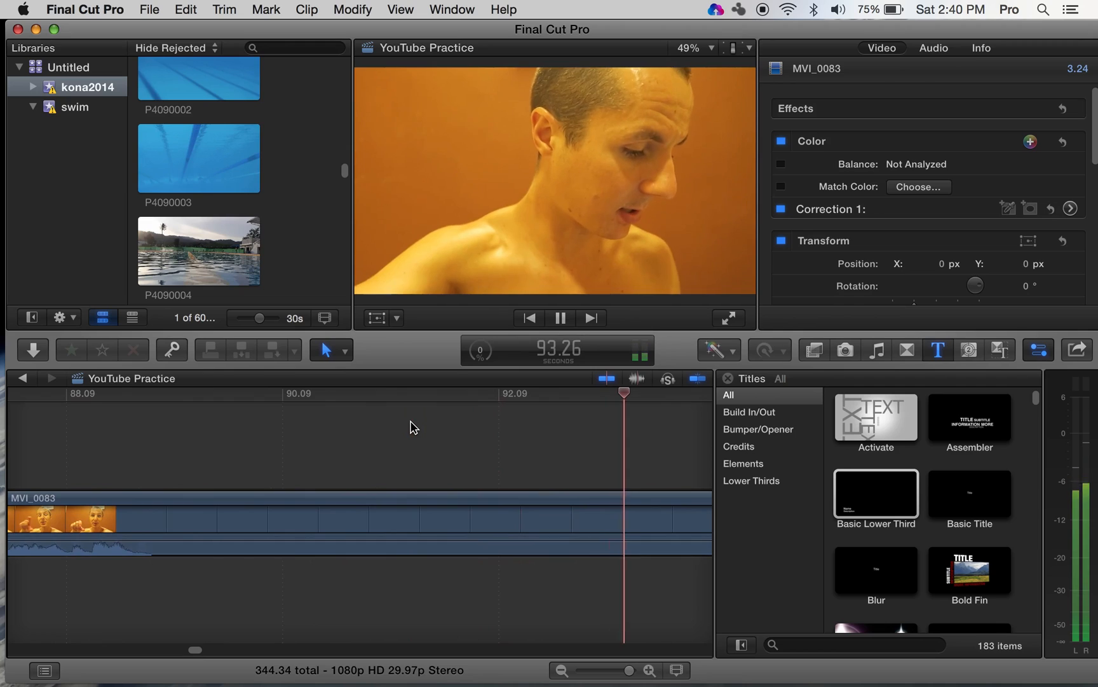
pyautogui.hscroll(5, 413, 427)
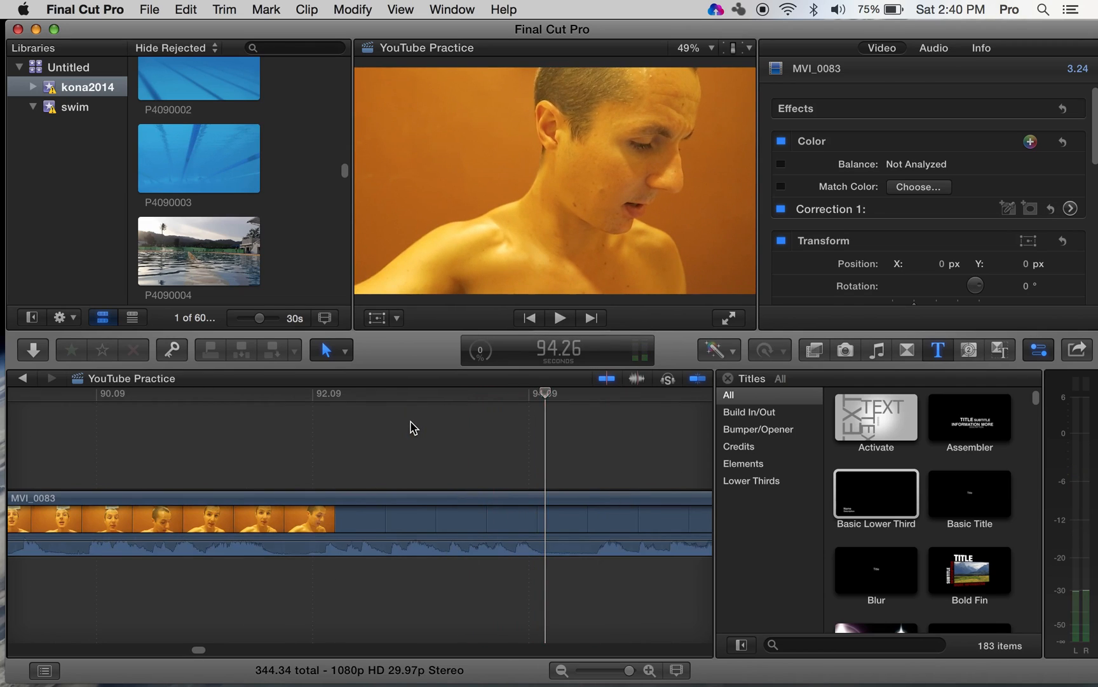
# - Split MVI_0083 at about 94.3 seconds and look through the footage after the cut up to the phone shot near 100 seconds
pyautogui.hscroll(4, 413, 427)
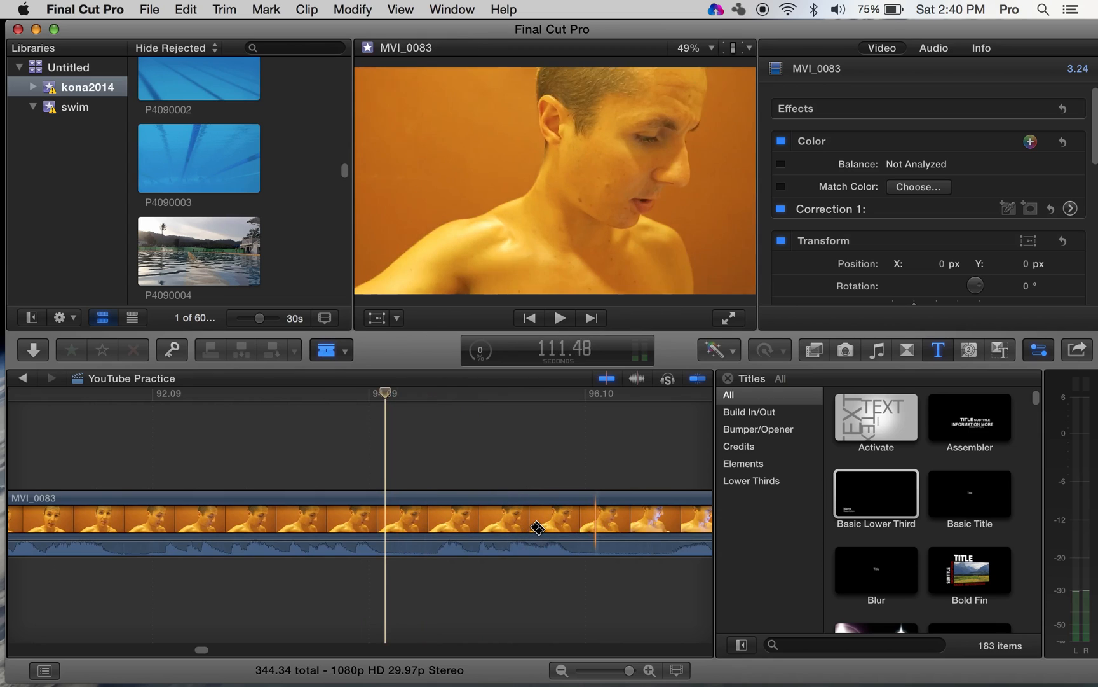
pyautogui.hscroll(4, 537, 524)
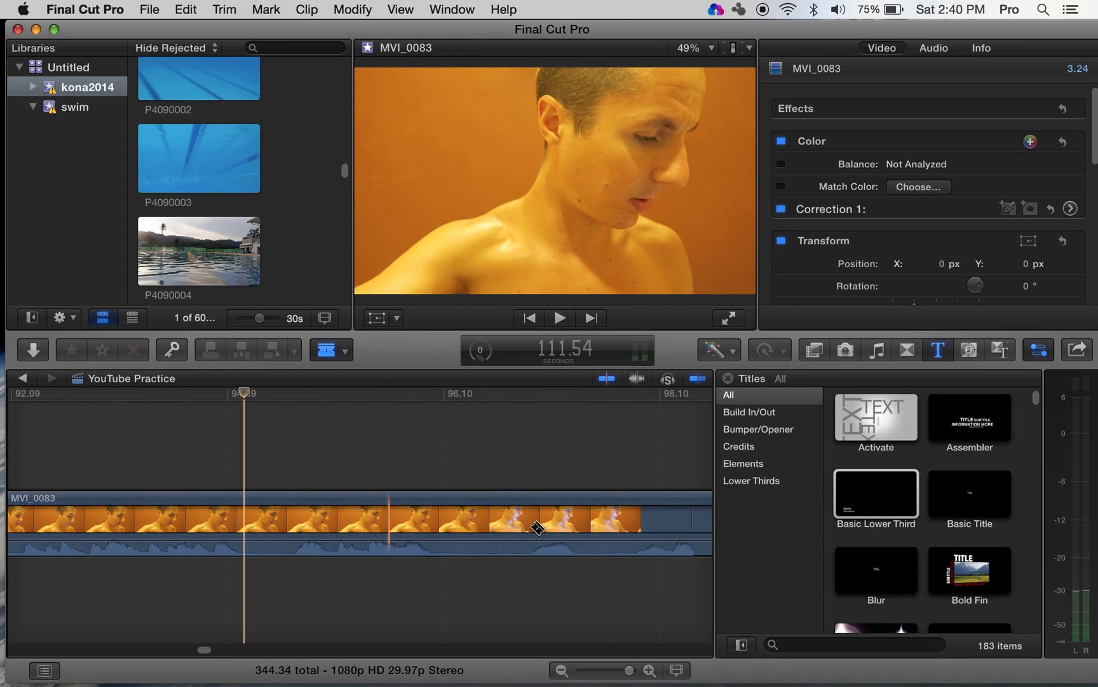
pyautogui.press('b')
pyautogui.click(243, 534)
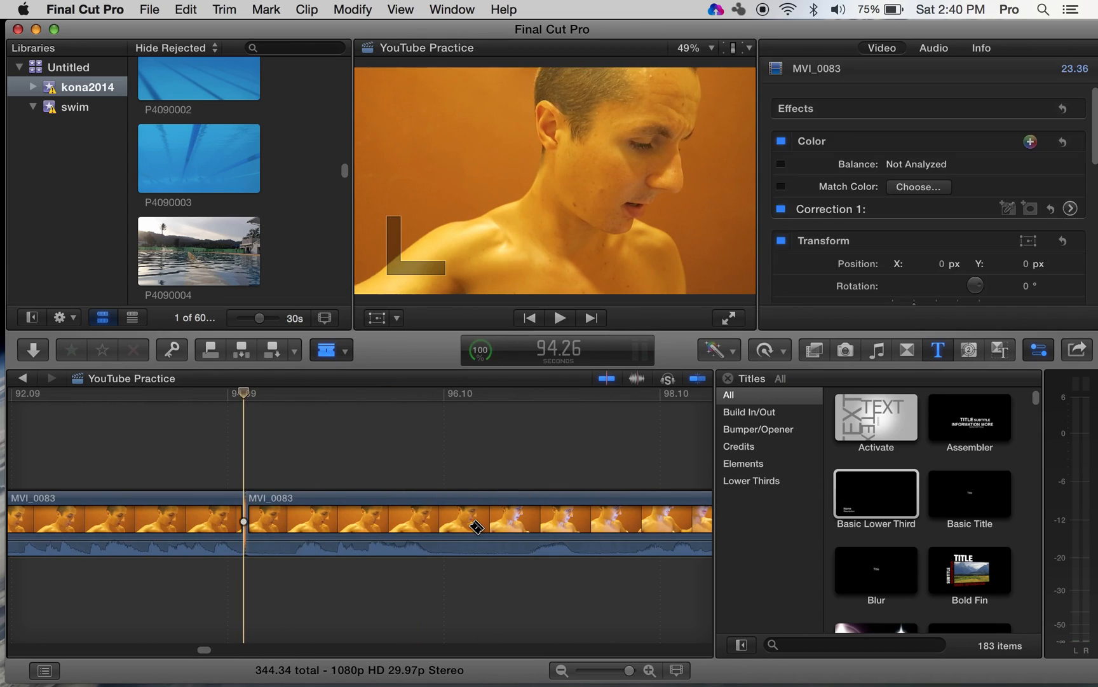
pyautogui.hscroll(8, 474, 529)
pyautogui.hscroll(12, 585, 525)
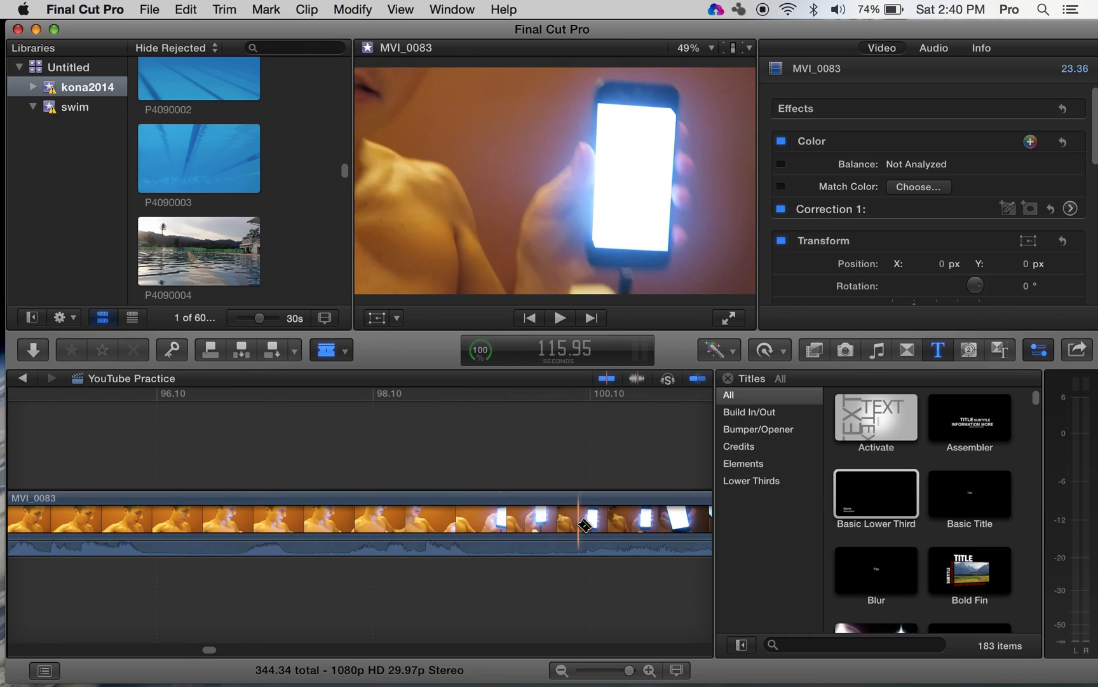
# - Delete the MVI_0083 clip that starts at about 94 seconds and ends right before the phone-screen close-up clip
pyautogui.hscroll(10, 585, 525)
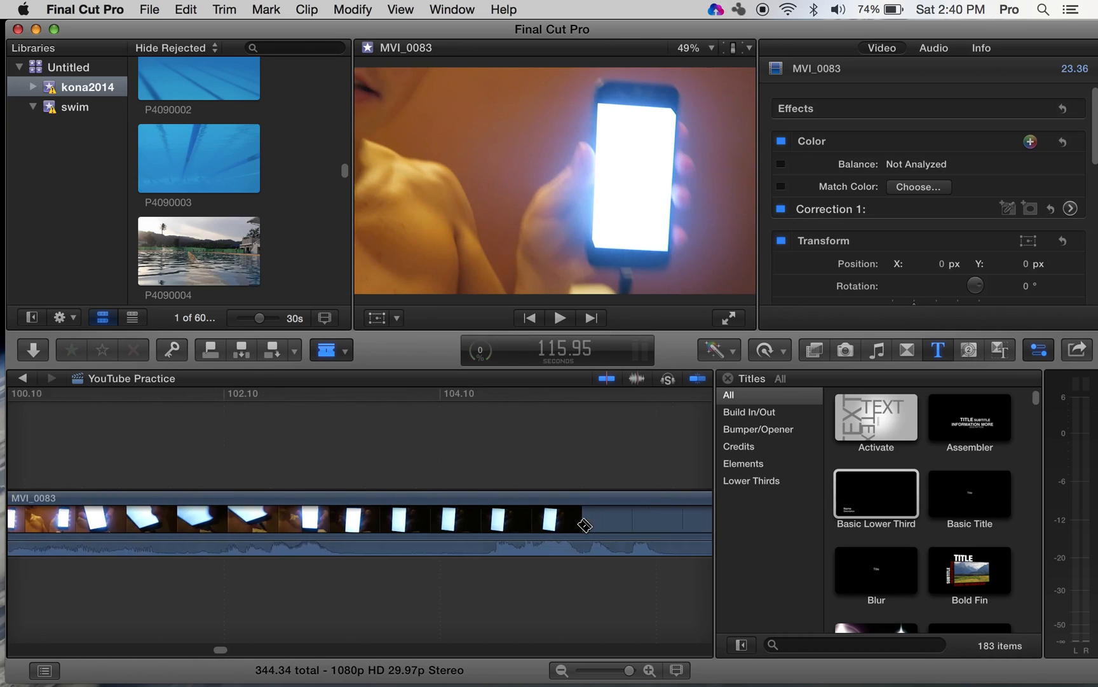
pyautogui.hscroll(15, 585, 525)
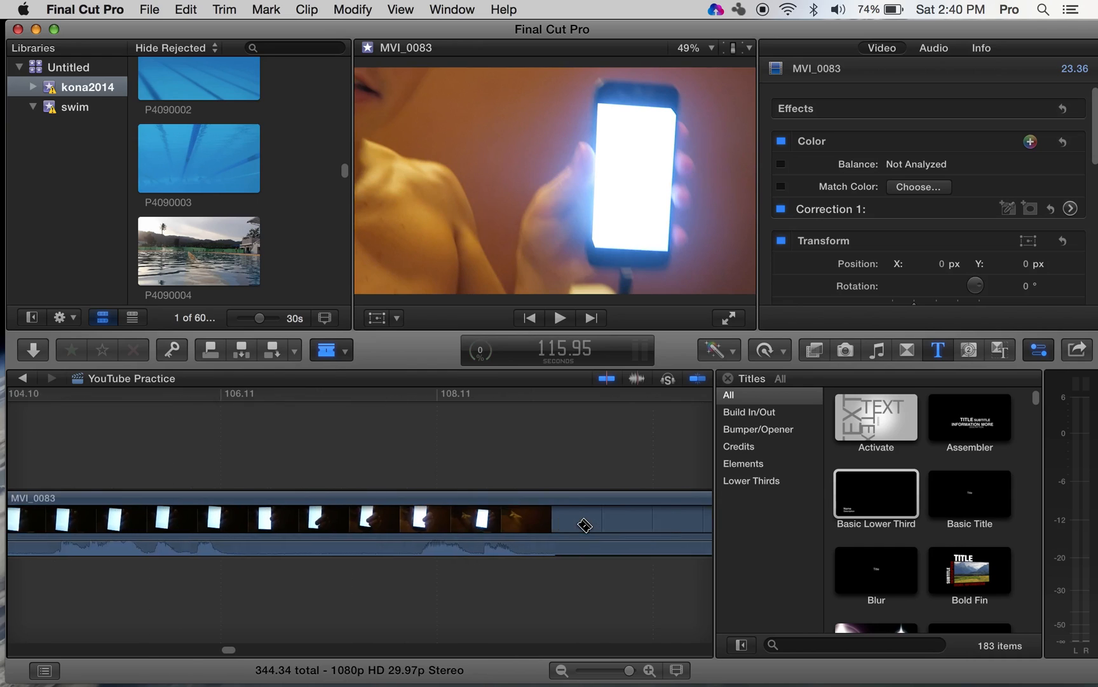
pyautogui.hscroll(10, 585, 525)
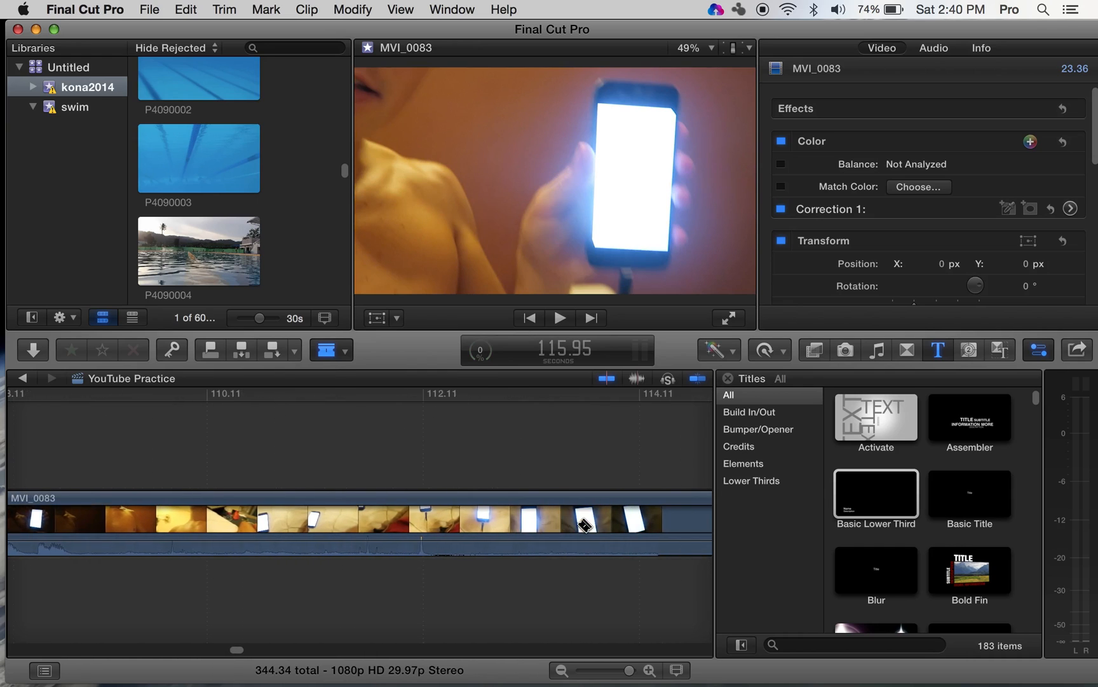
pyautogui.hscroll(5, 584, 525)
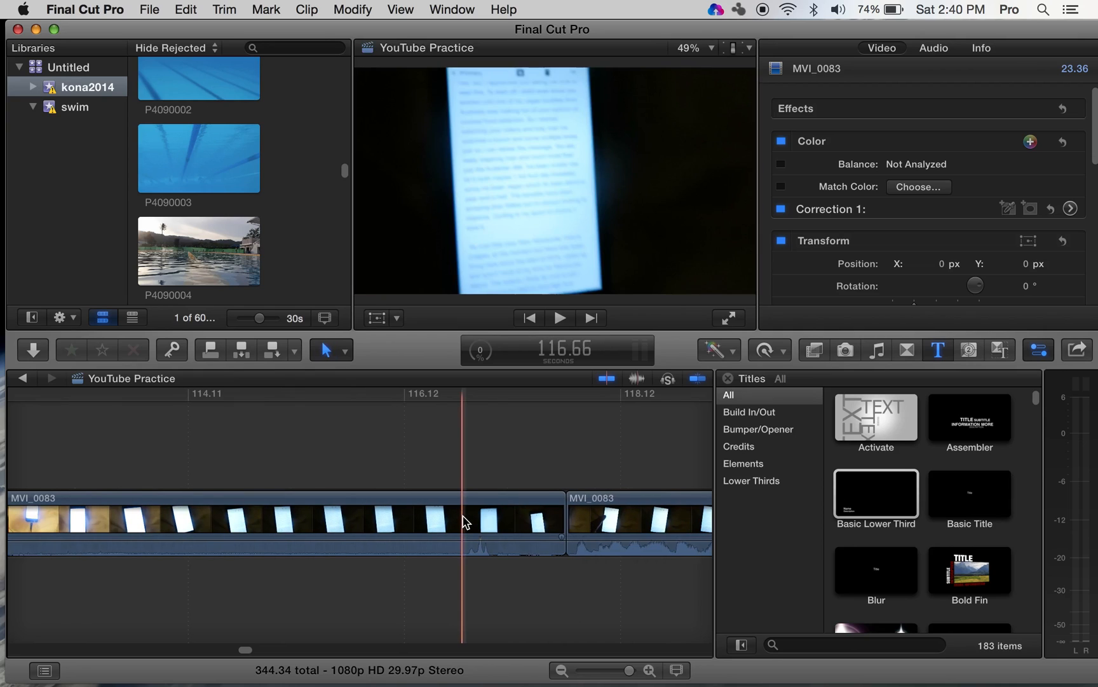
pyautogui.click(631, 523)
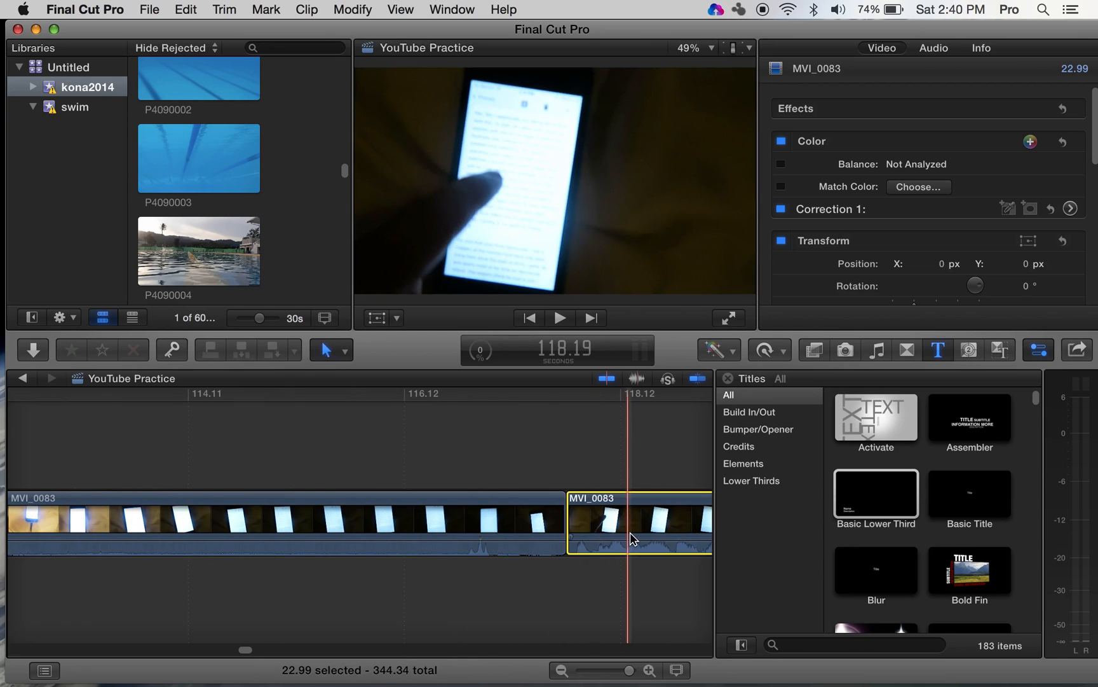
pyautogui.hscroll(4, 631, 539)
pyautogui.hscroll(3, 512, 522)
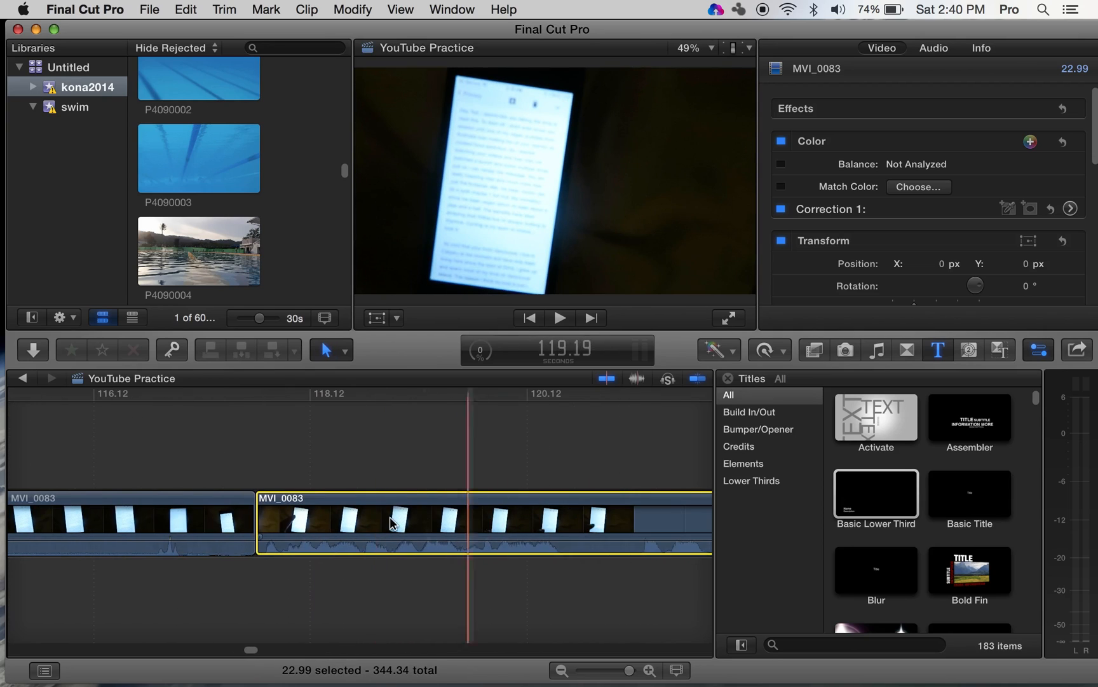
pyautogui.click(126, 512)
pyautogui.hscroll(-20, 125, 509)
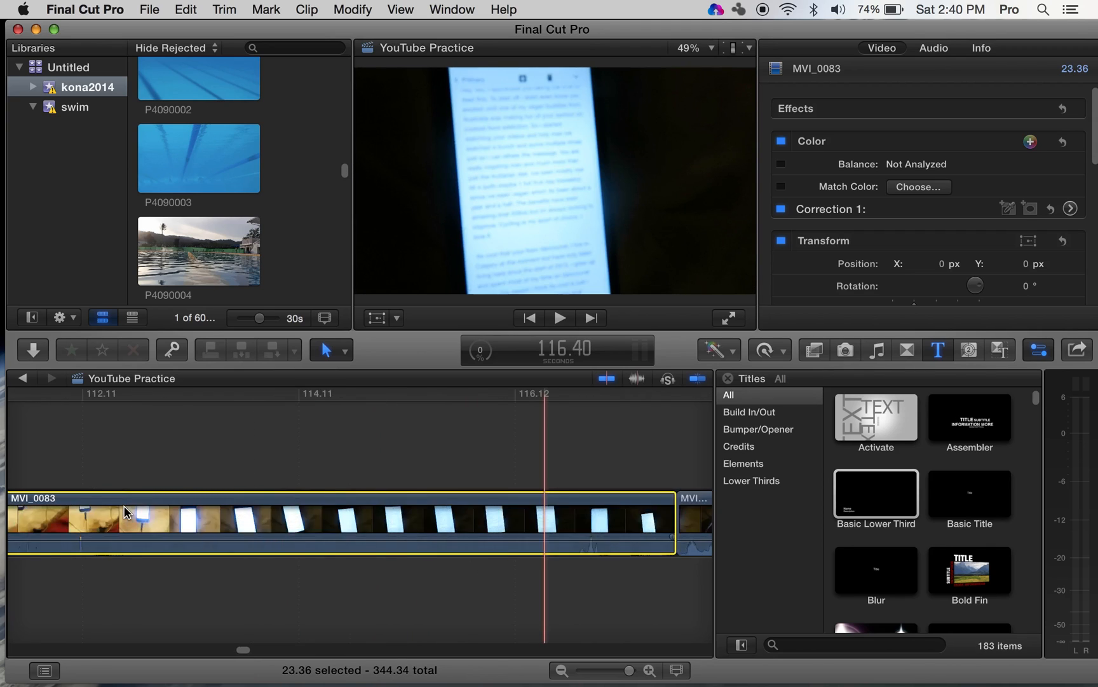
pyautogui.hscroll(-7, 126, 508)
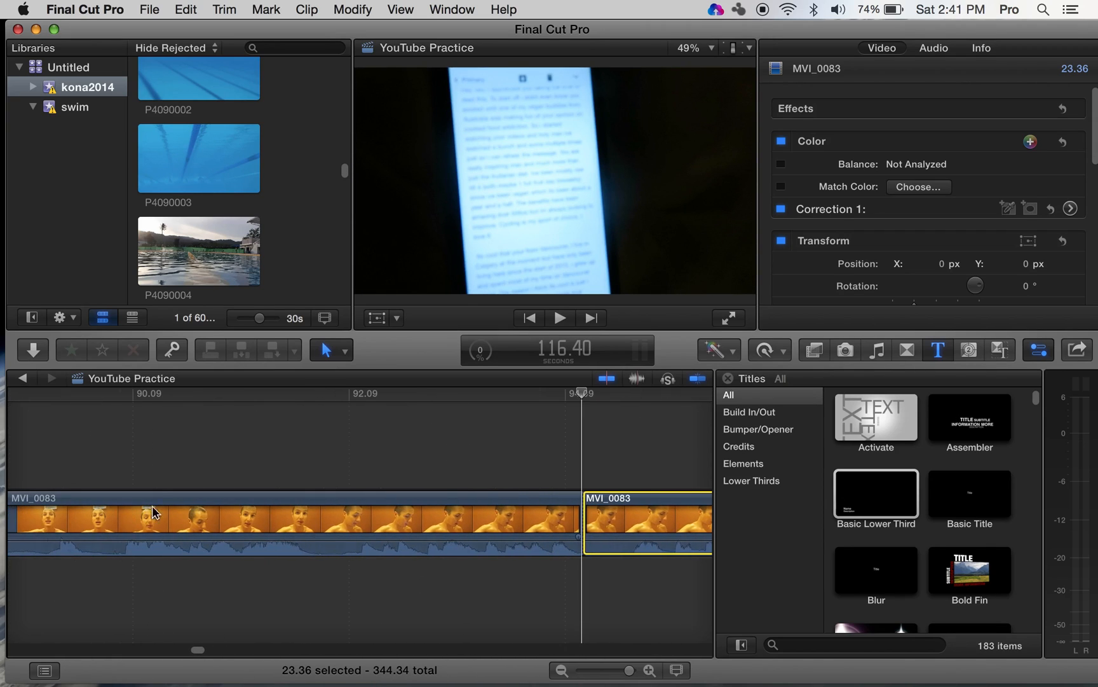
pyautogui.press('Delete')
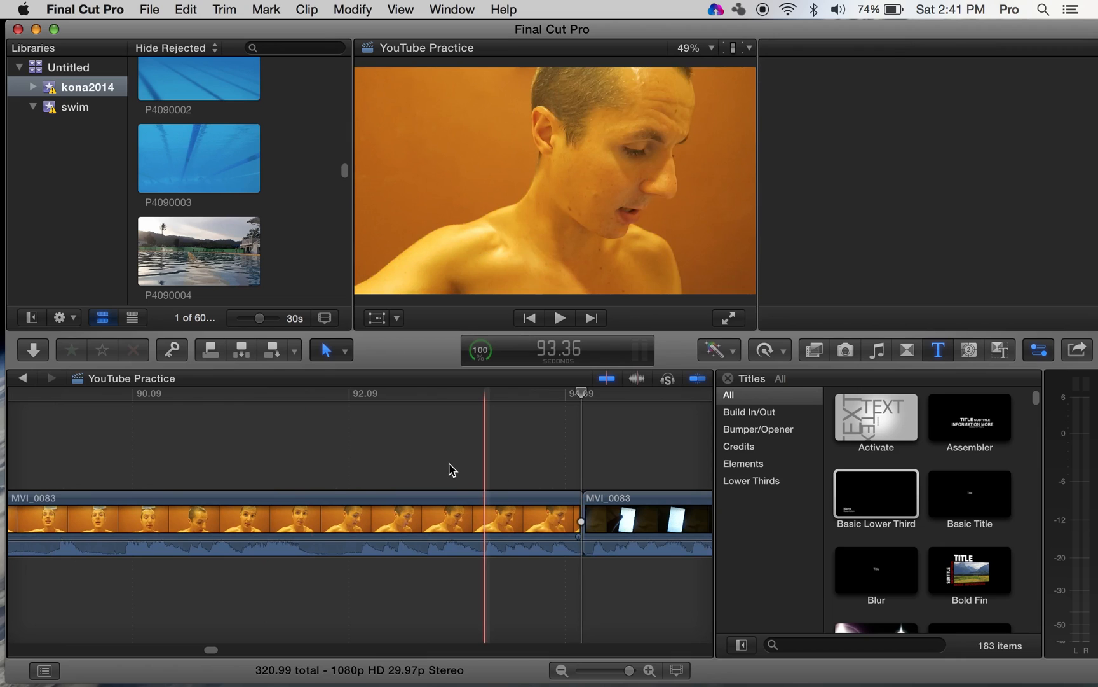
# - Play back the new join near 94 seconds, then cut off and delete about the first 3.6 seconds of the phone close-up clip
pyautogui.press('space')
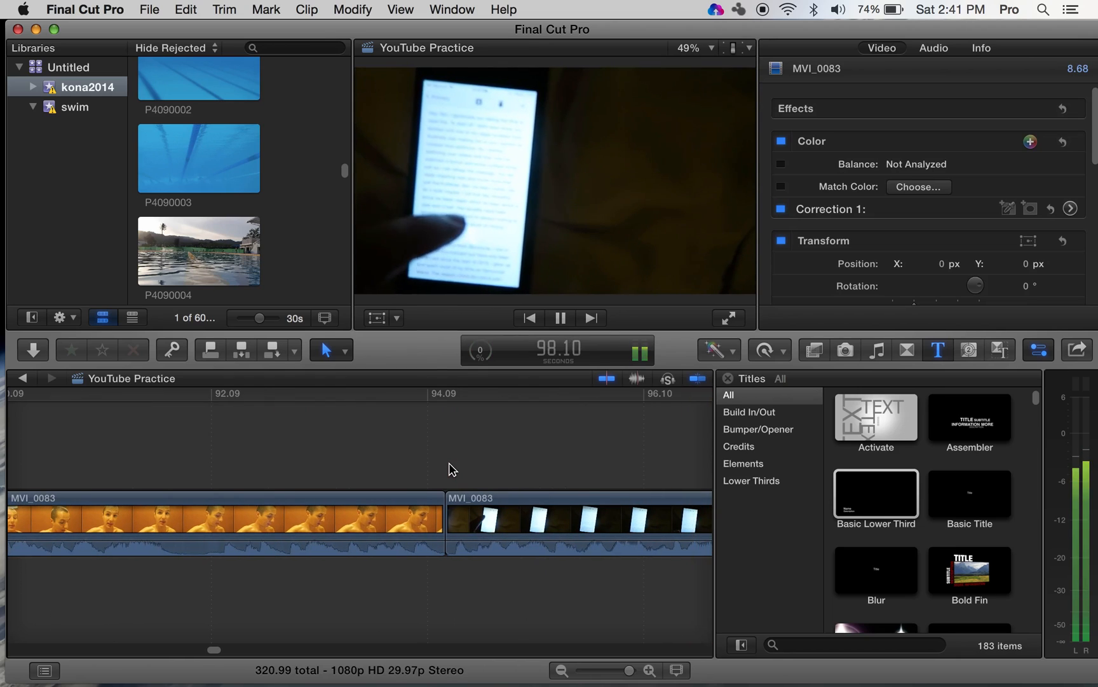
pyautogui.press('space')
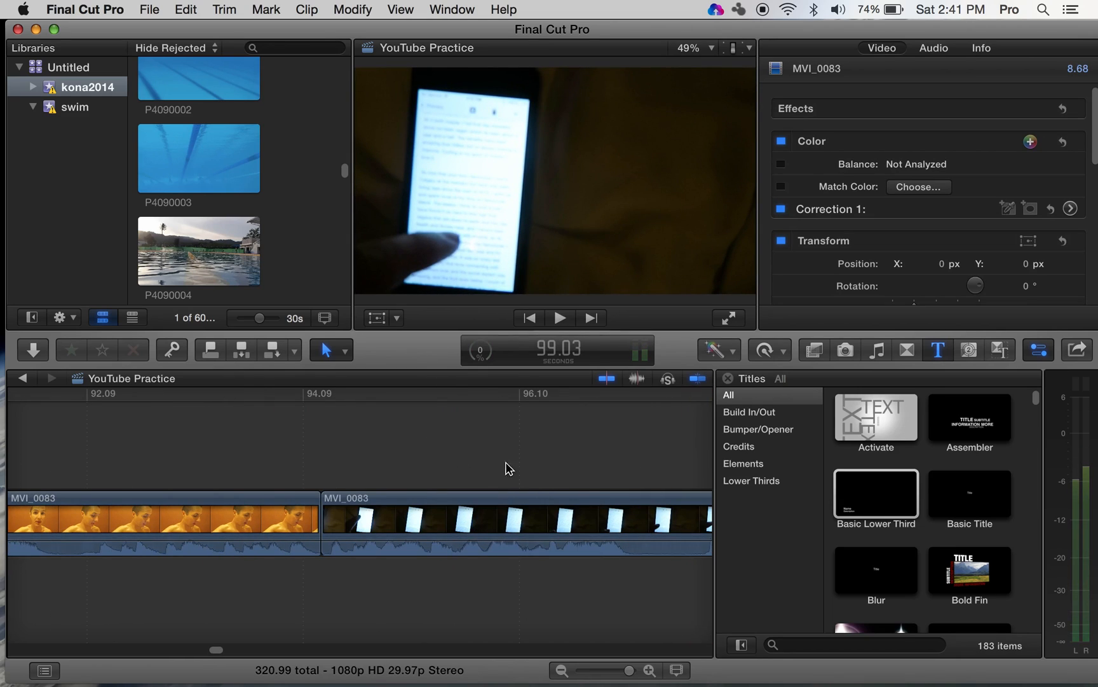
pyautogui.hscroll(5, 535, 463)
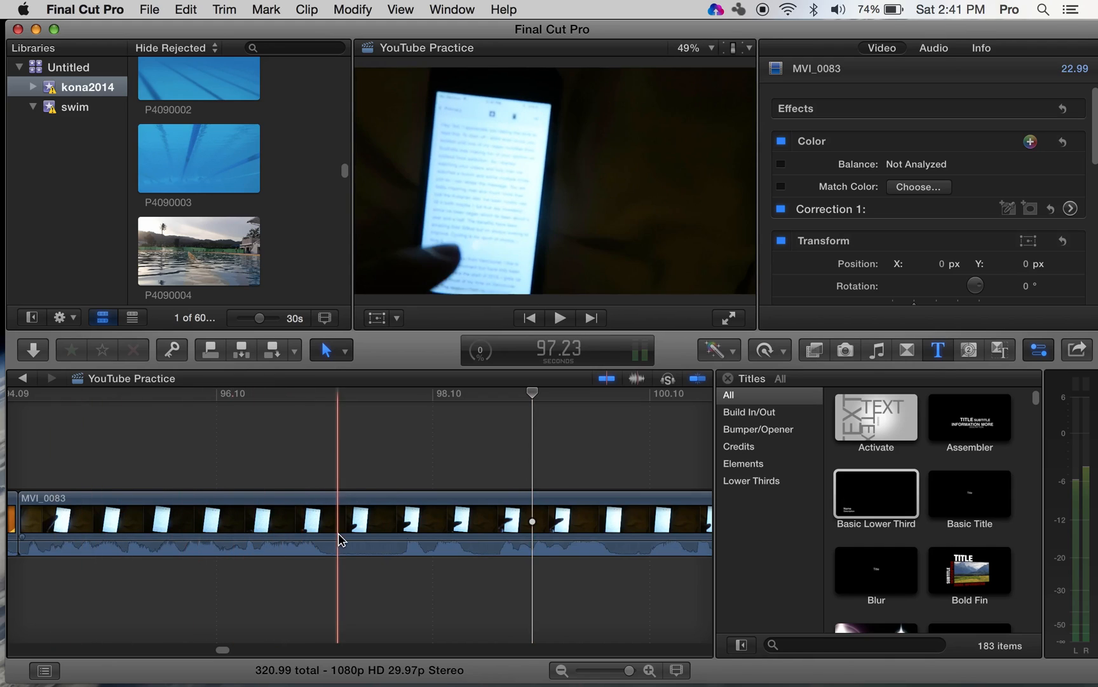
pyautogui.hscroll(-6, 81, 478)
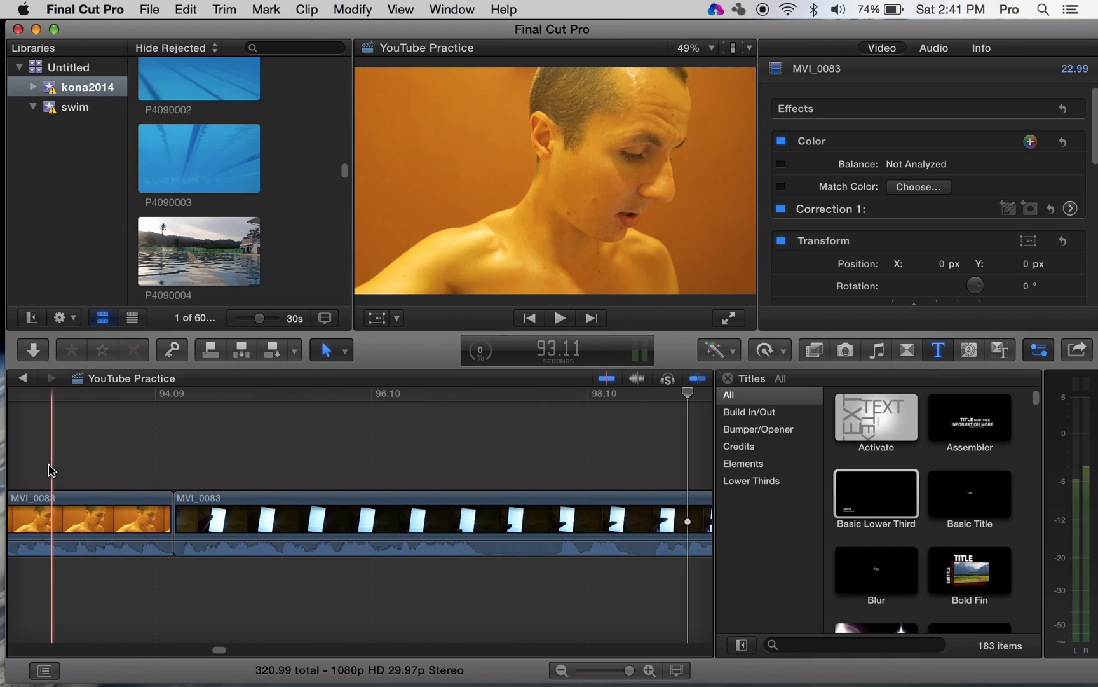
pyautogui.press('space')
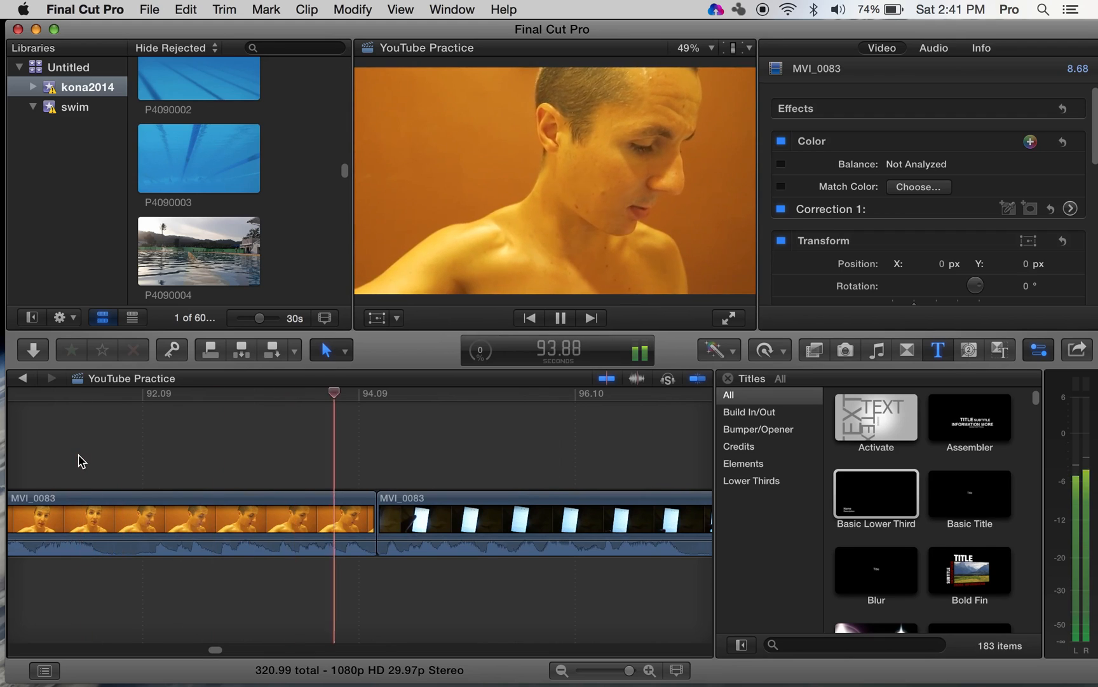
pyautogui.press('space')
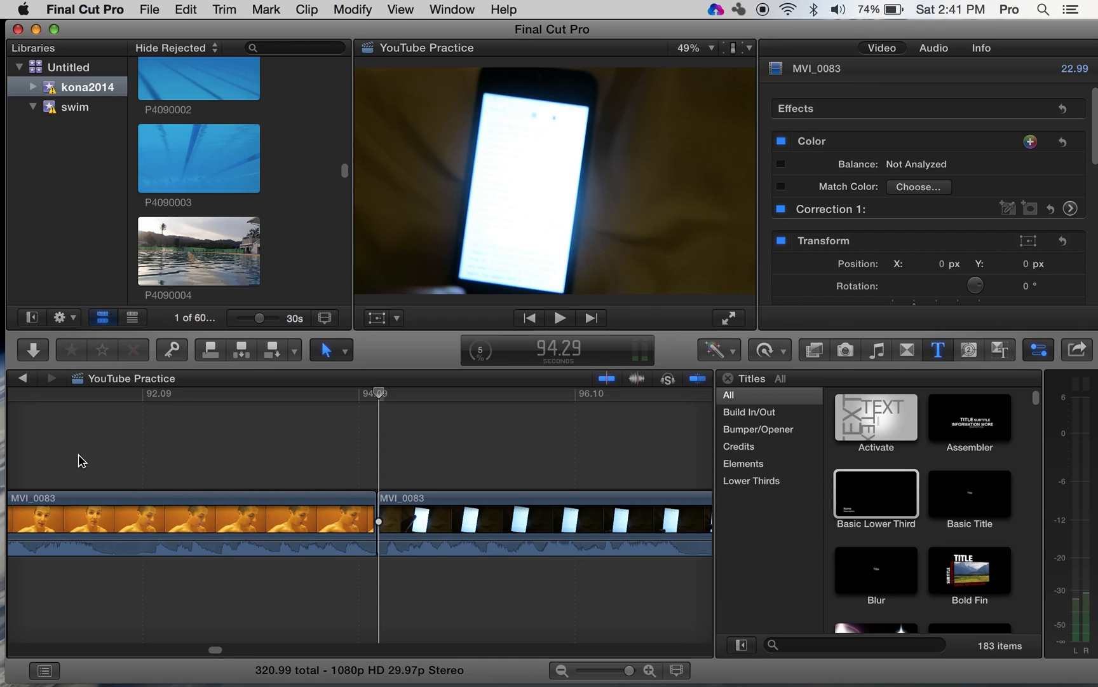
pyautogui.hscroll(5, 550, 476)
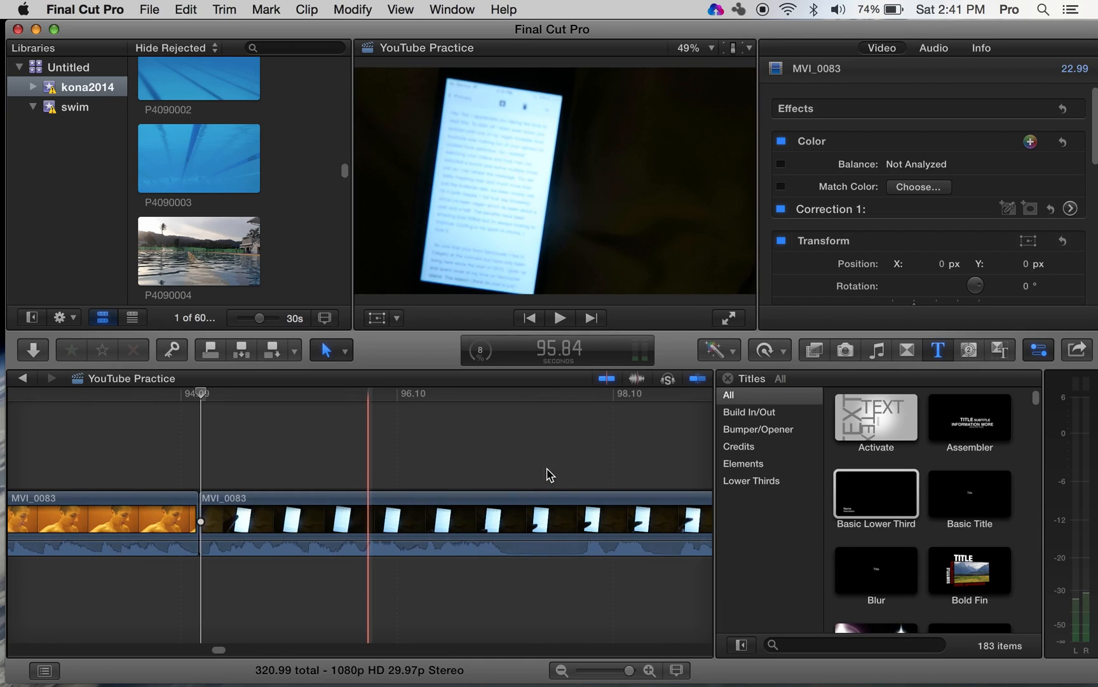
pyautogui.press('b')
pyautogui.click(585, 523)
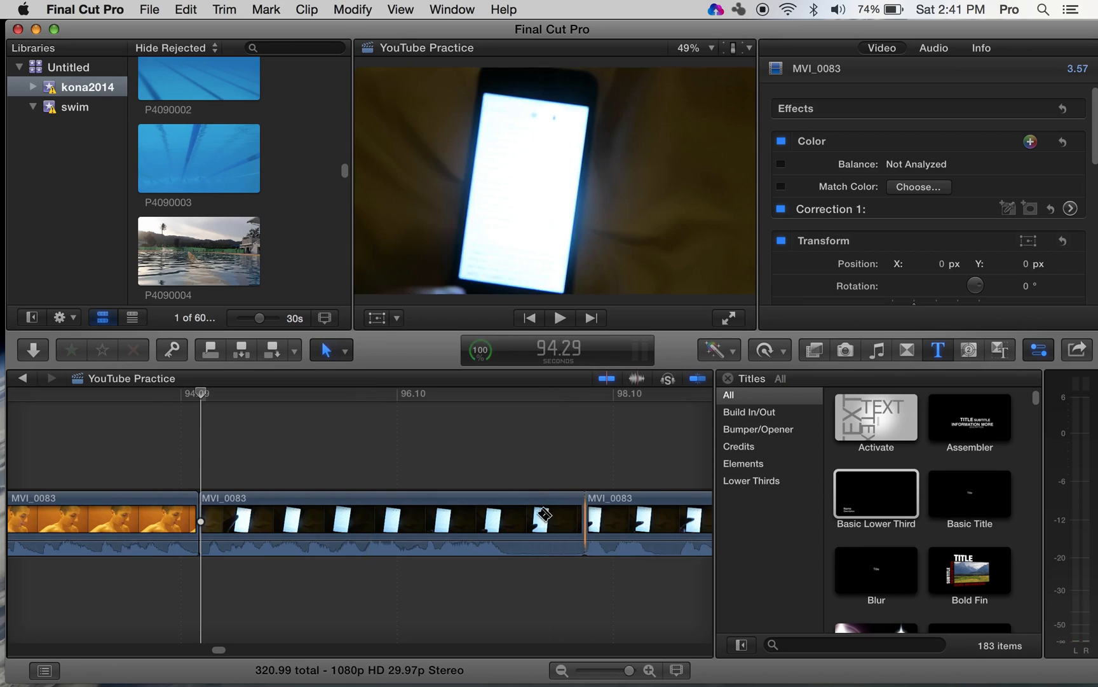
pyautogui.press('a')
pyautogui.click(520, 521)
pyautogui.press('BackSpace')
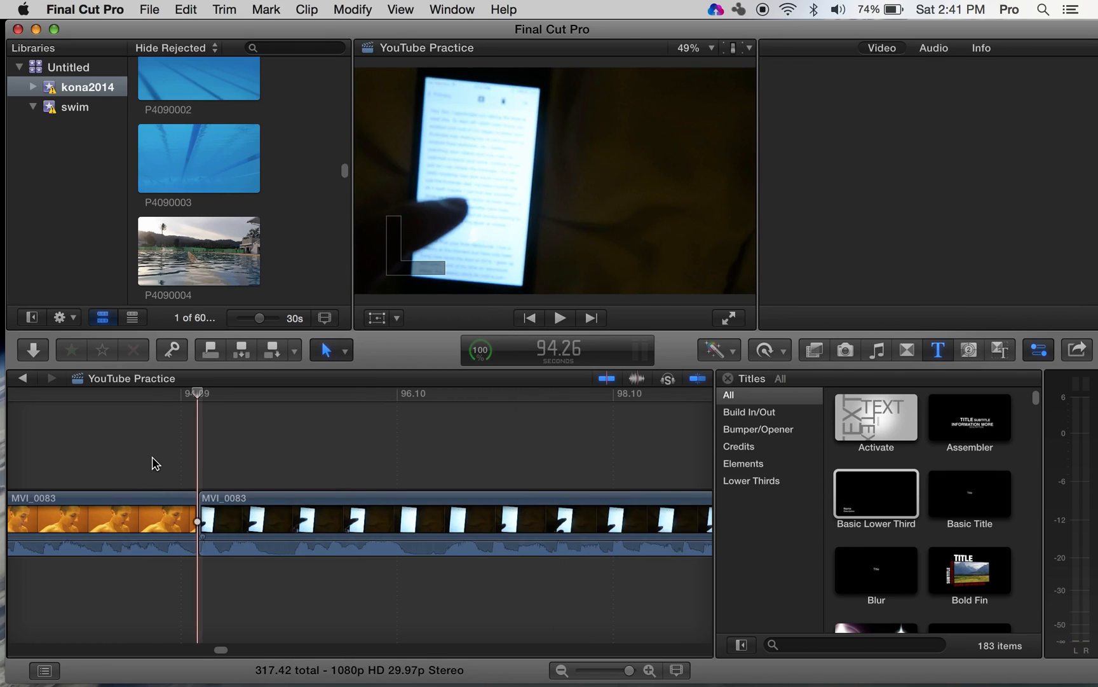
# - Play back the trimmed join and the start of the phone close-up clip, then place the playhead at about 101.77 seconds
pyautogui.click(152, 456)
pyautogui.press('super+4')
pyautogui.press('space')
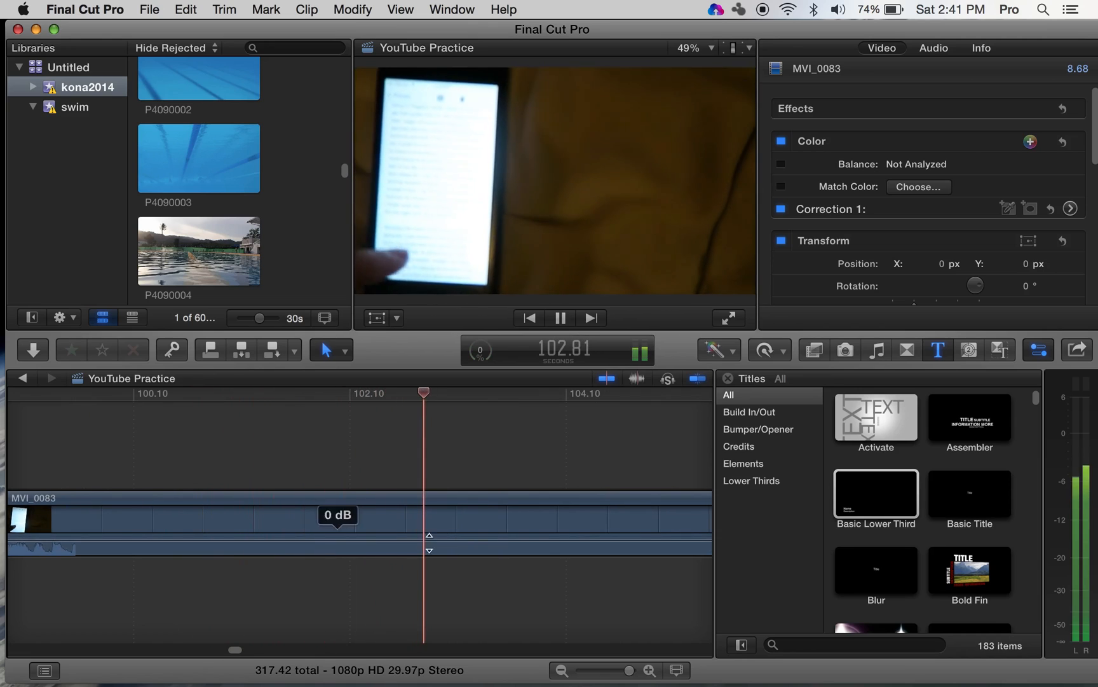
pyautogui.press('space')
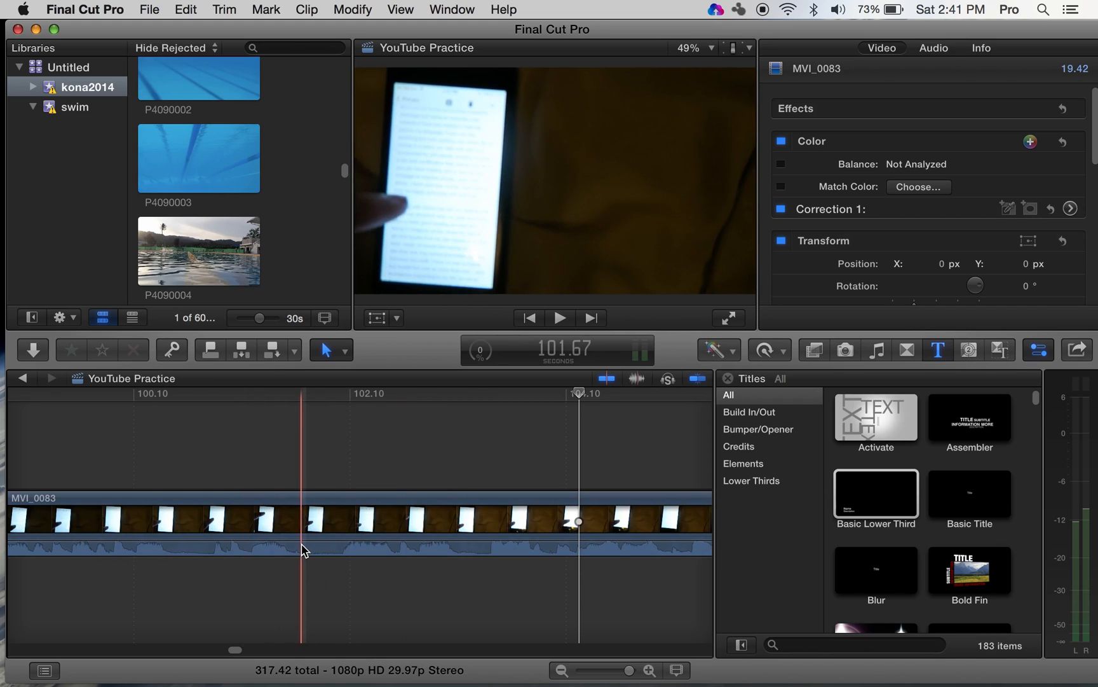
pyautogui.hscroll(-5, 248, 533)
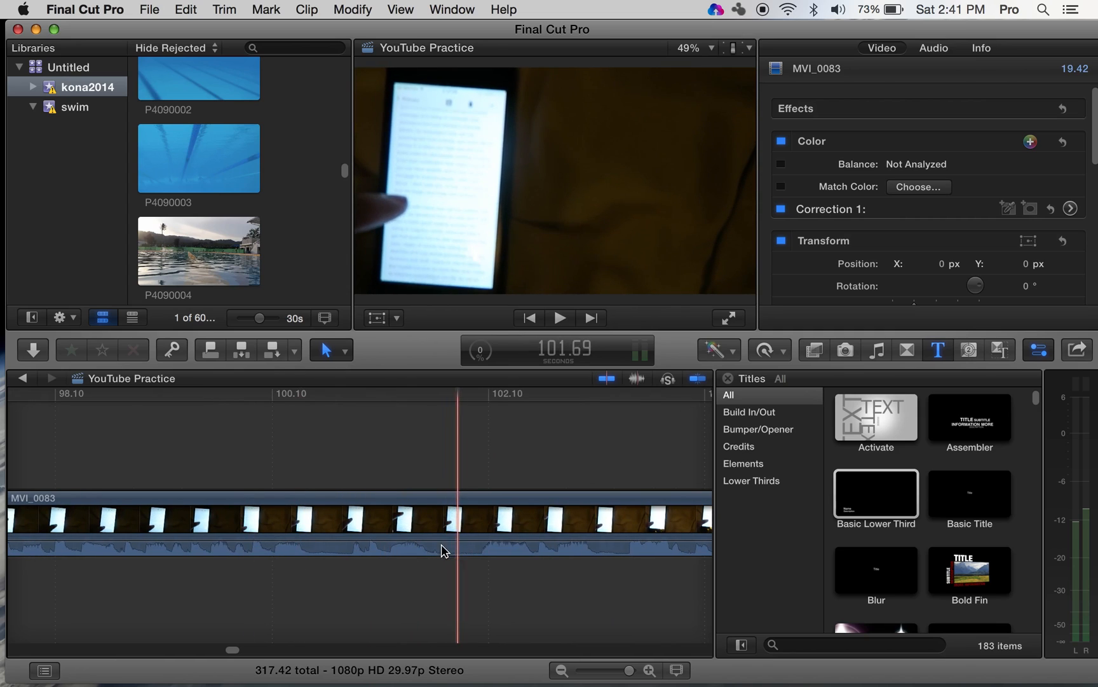
pyautogui.click(453, 522)
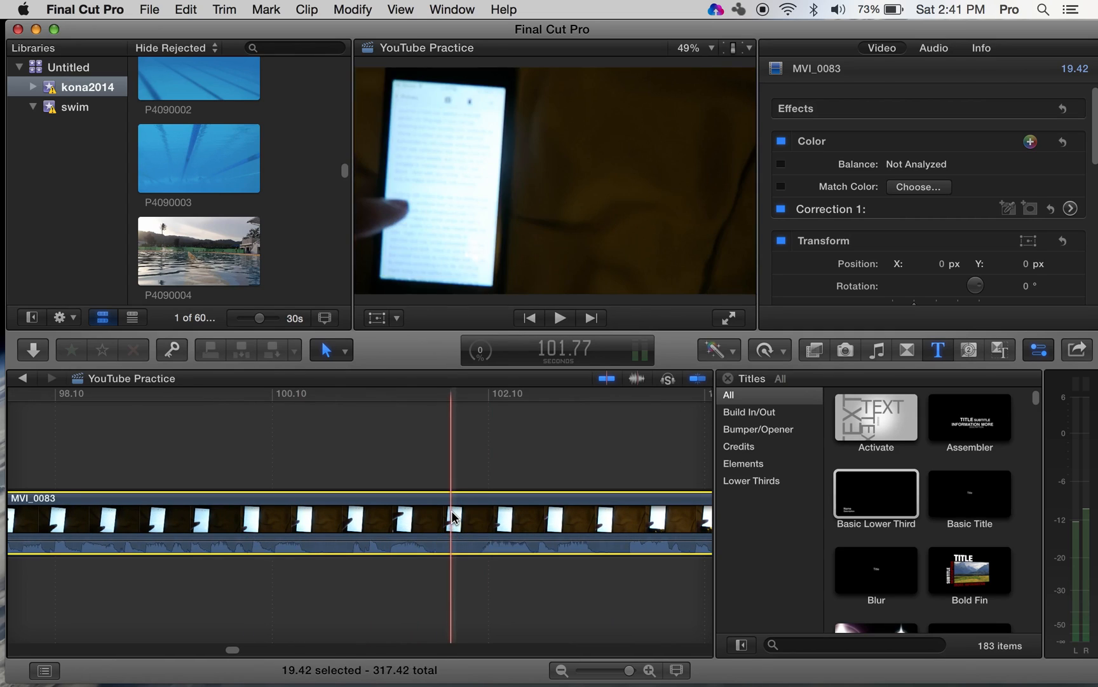
pyautogui.click(451, 457)
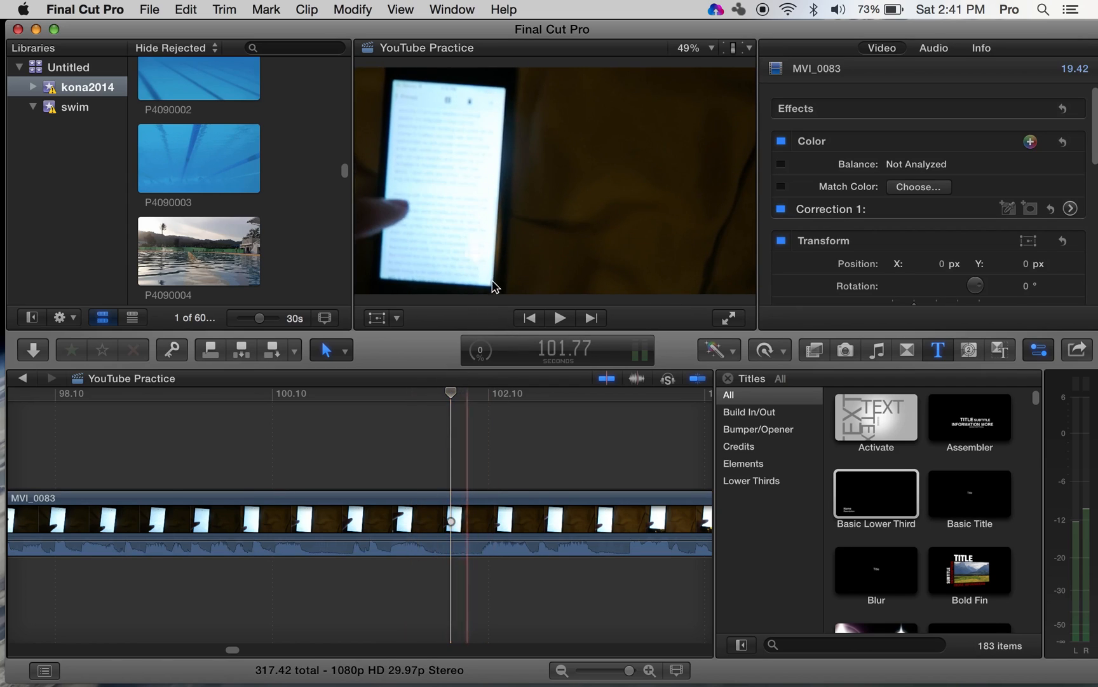
# - Replay the phone close-up clip from the join near 94 seconds through to the start of the following clip, stopping at about 115.5 seconds
pyautogui.hscroll(-10, 222, 448)
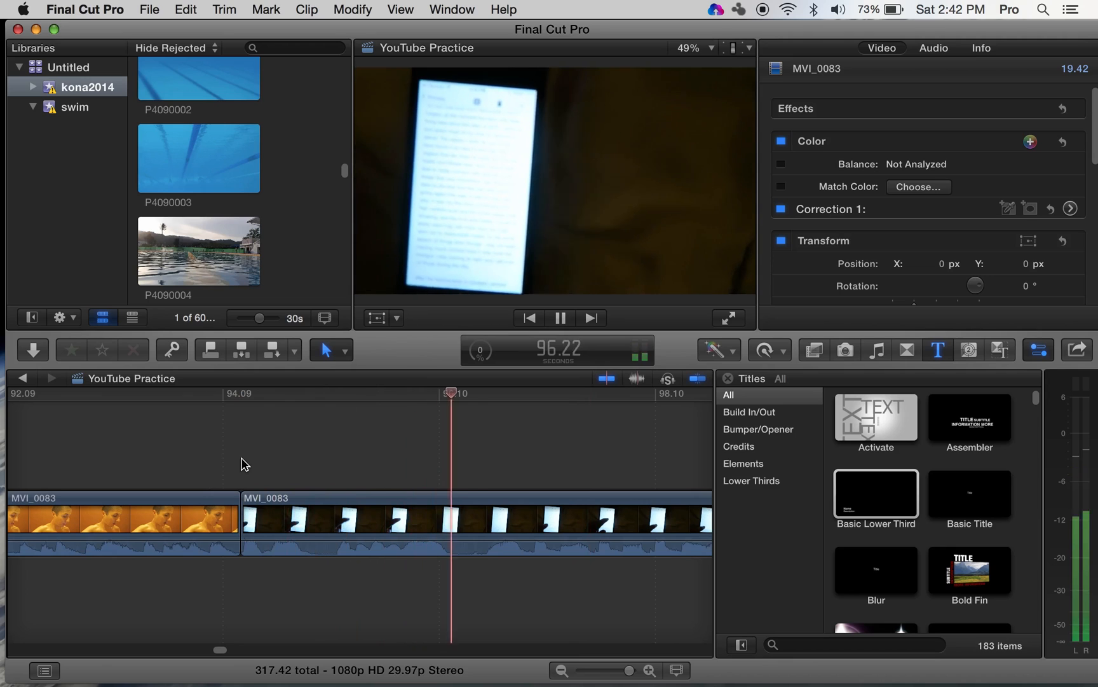
pyautogui.hscroll(10, 242, 464)
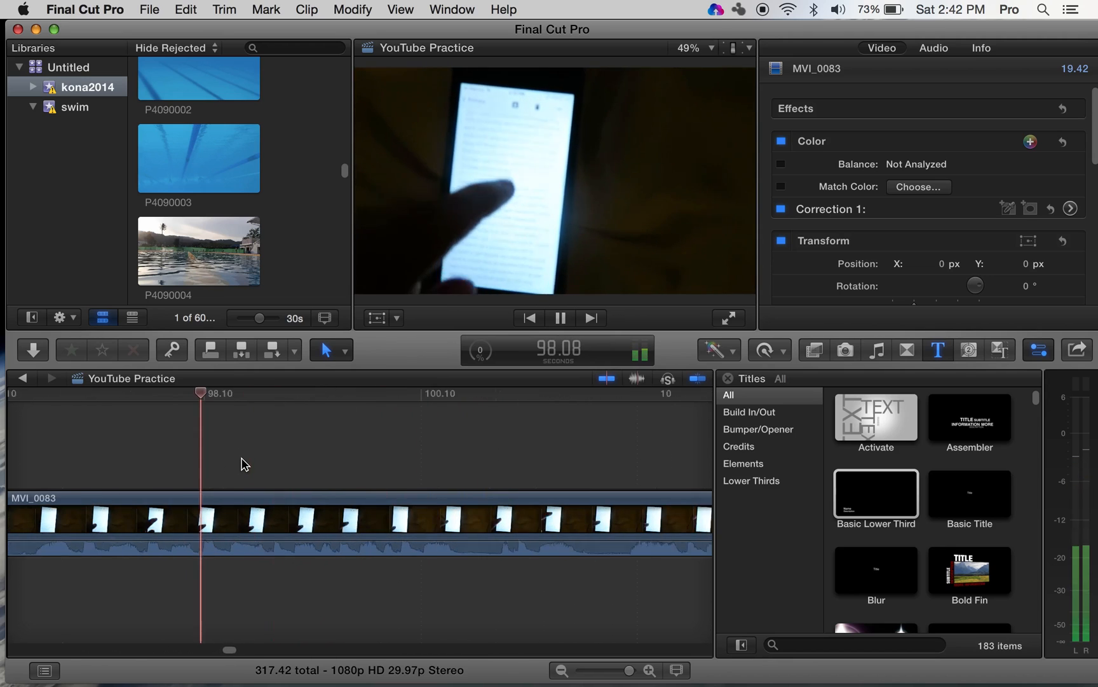
pyautogui.hscroll(5, 241, 464)
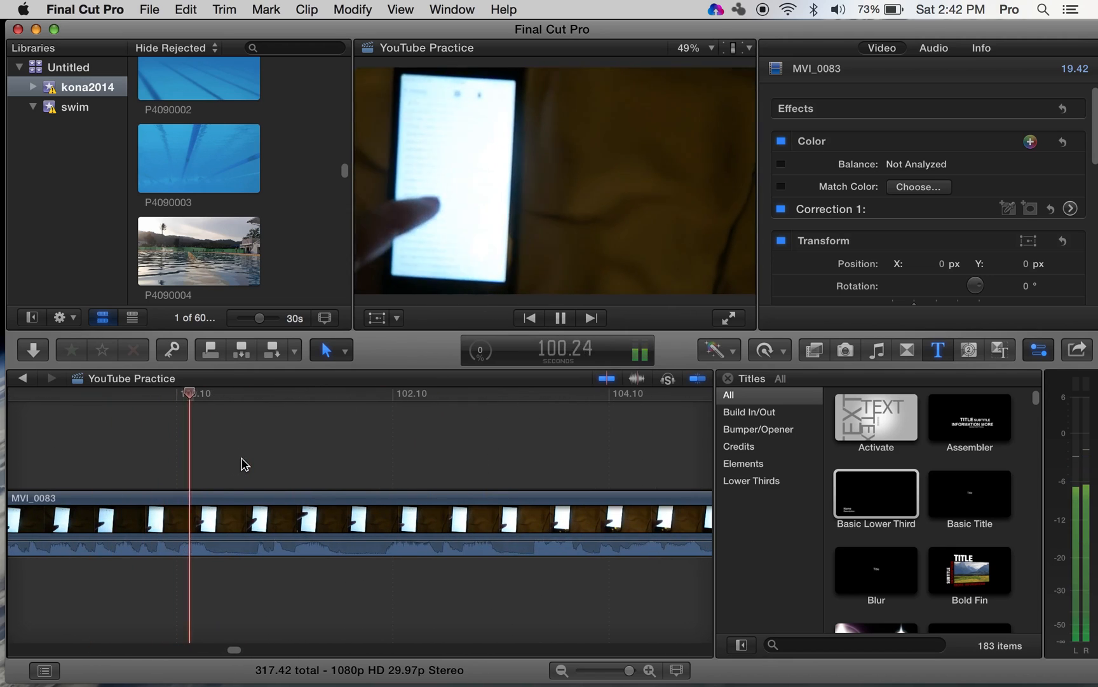
pyautogui.hscroll(5, 243, 464)
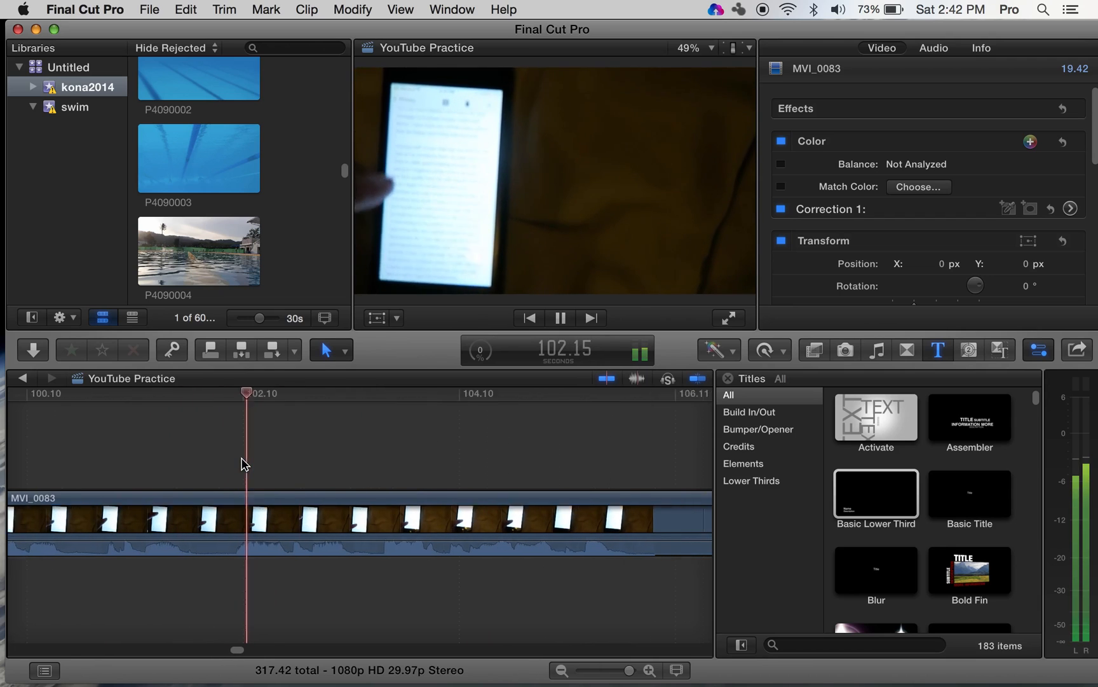
pyautogui.hscroll(3, 243, 464)
pyautogui.hscroll(3, 244, 464)
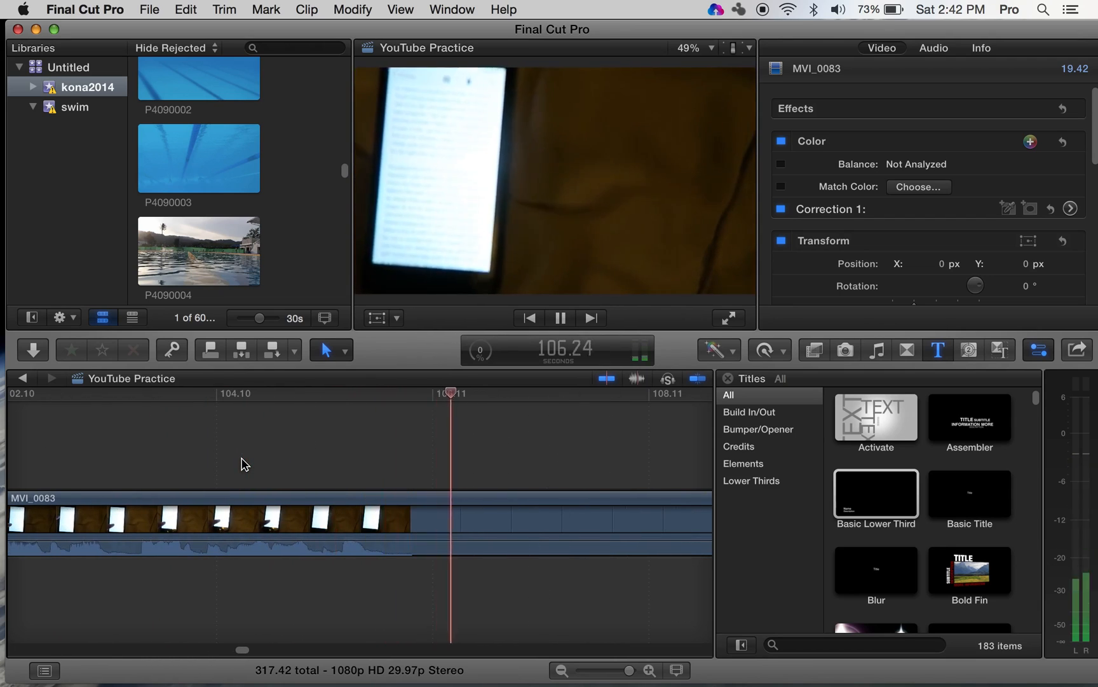
pyautogui.hscroll(3, 243, 464)
pyautogui.hscroll(5, 470, 471)
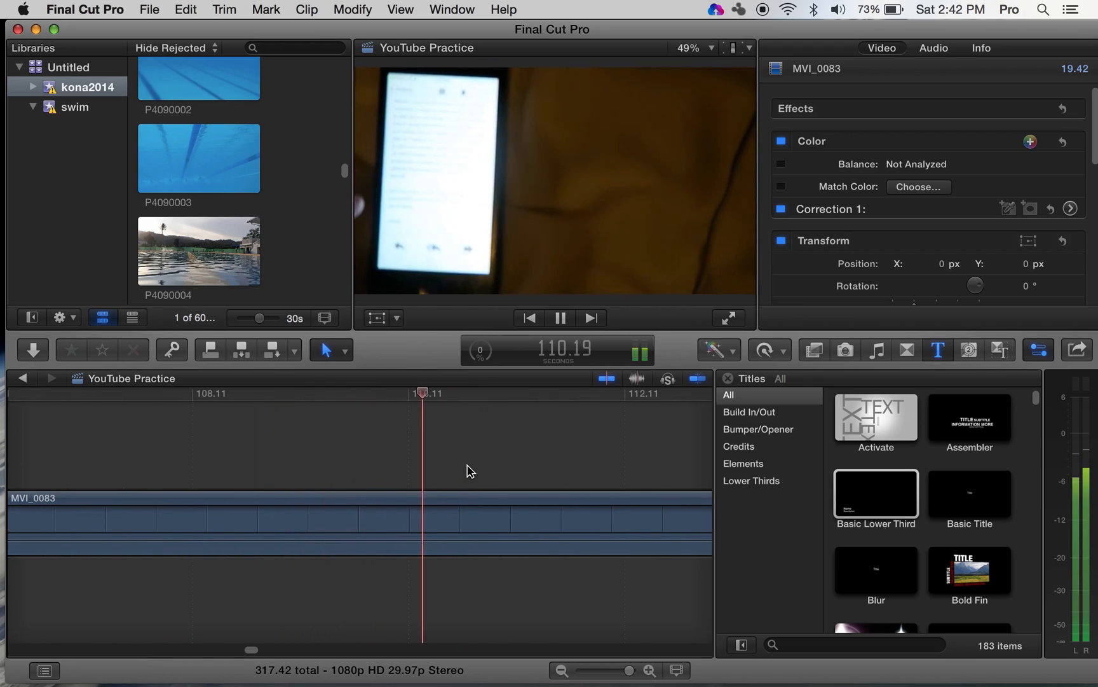
pyautogui.hscroll(3, 470, 471)
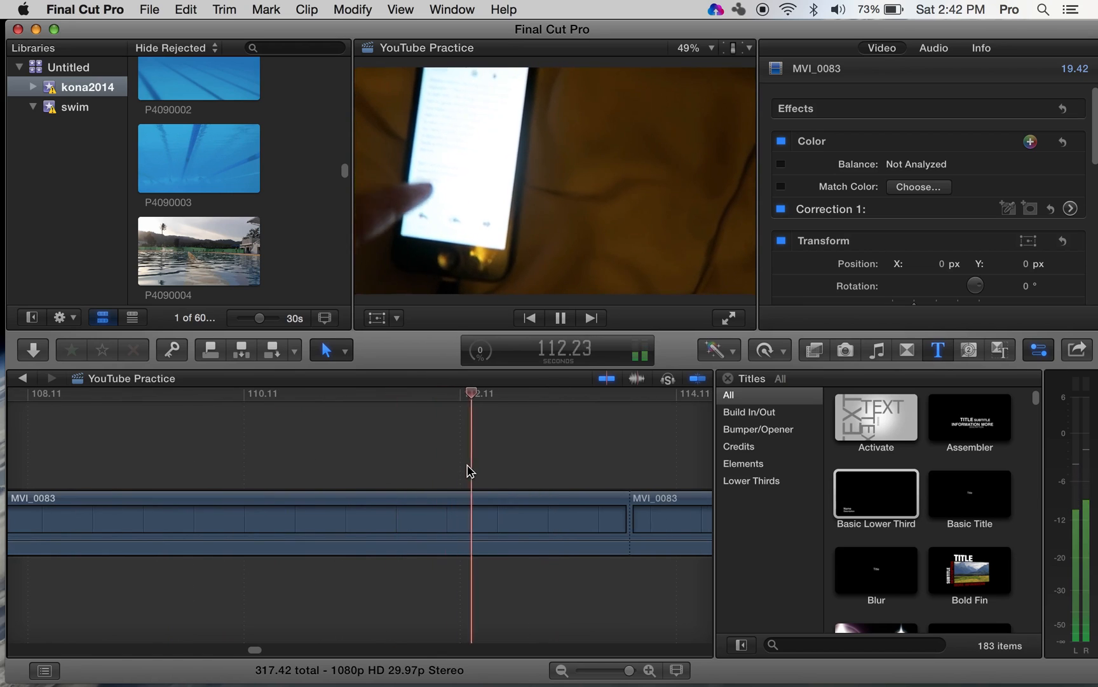
pyautogui.hscroll(2, 471, 471)
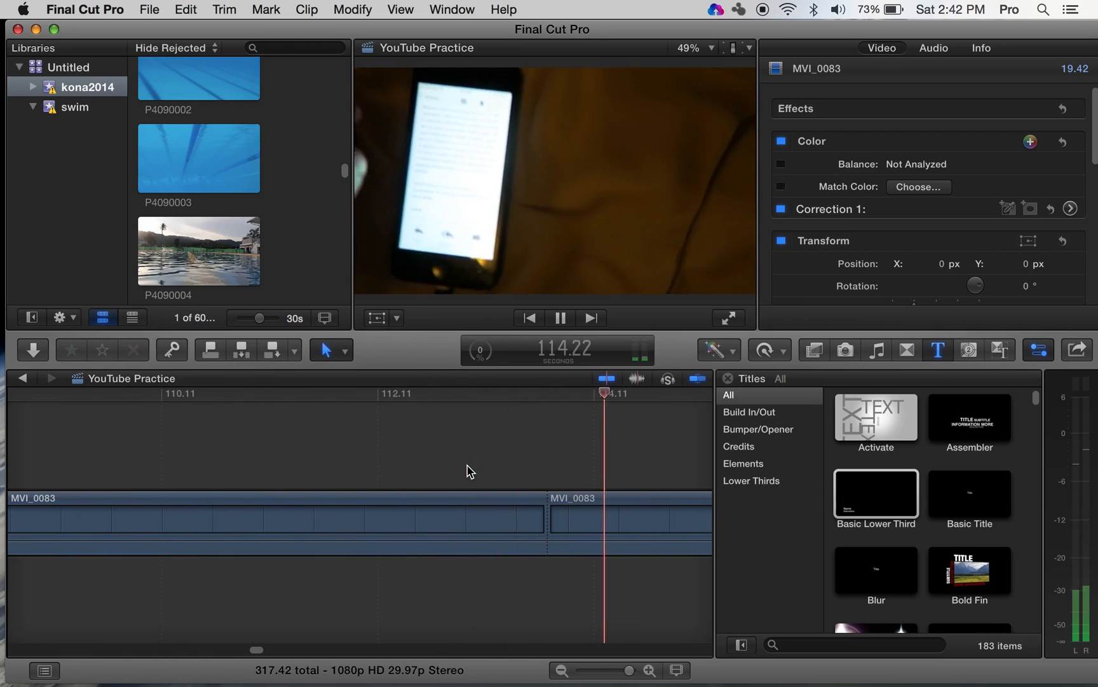
pyautogui.hscroll(2, 470, 471)
pyautogui.press('space')
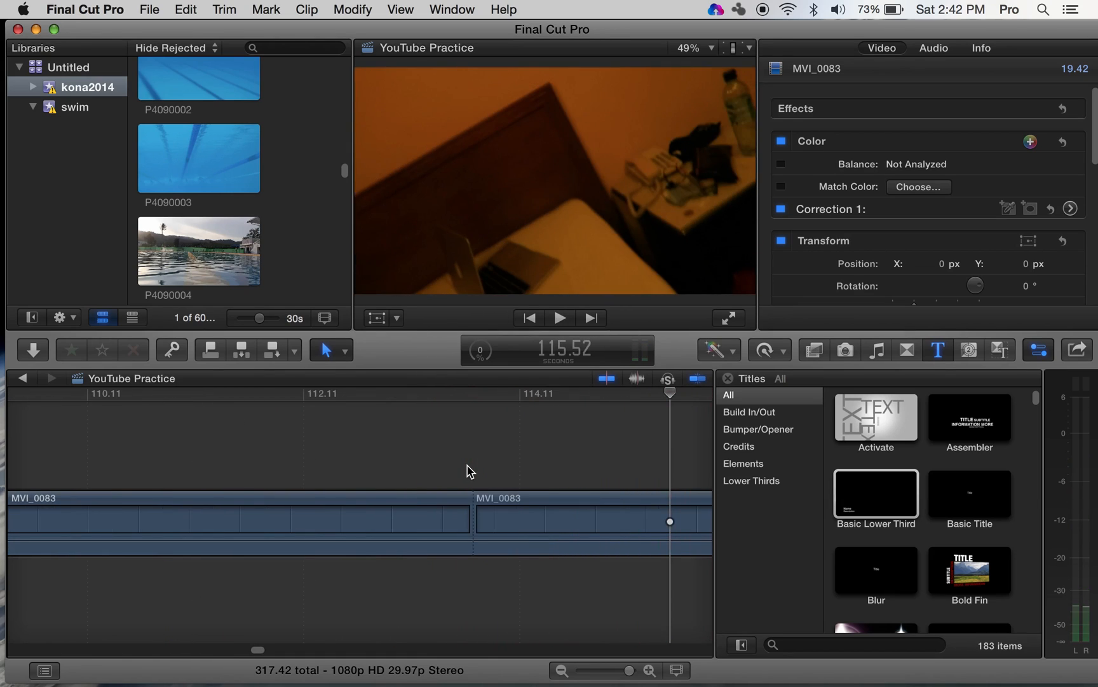
# - Find where the phone shot gives way to talking to camera, then cut off and delete the first 2.84 seconds of that MVI_0083 clip
pyautogui.click(562, 448)
pyautogui.press('space')
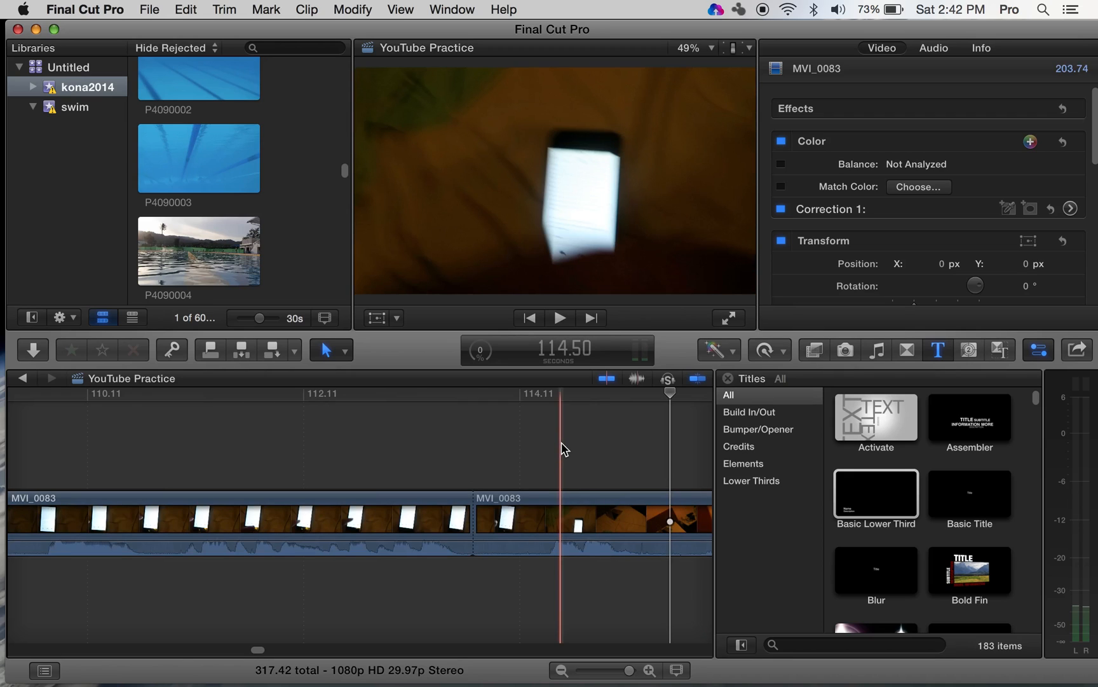
pyautogui.press('space')
pyautogui.click(536, 441)
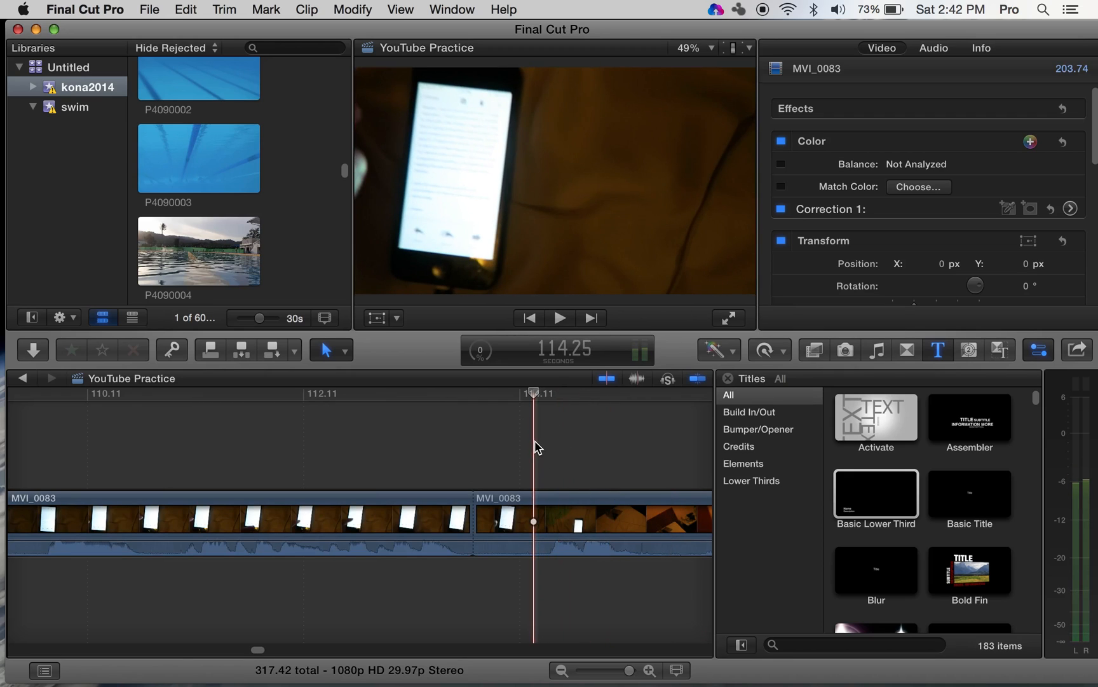
pyautogui.press('space')
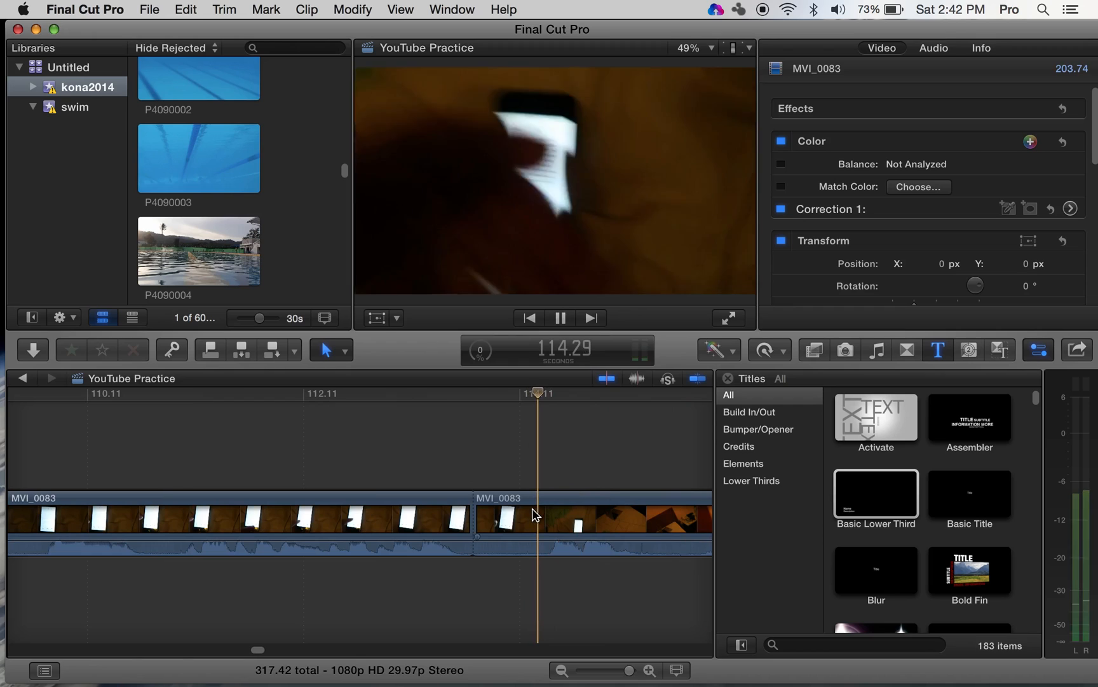
pyautogui.press('space')
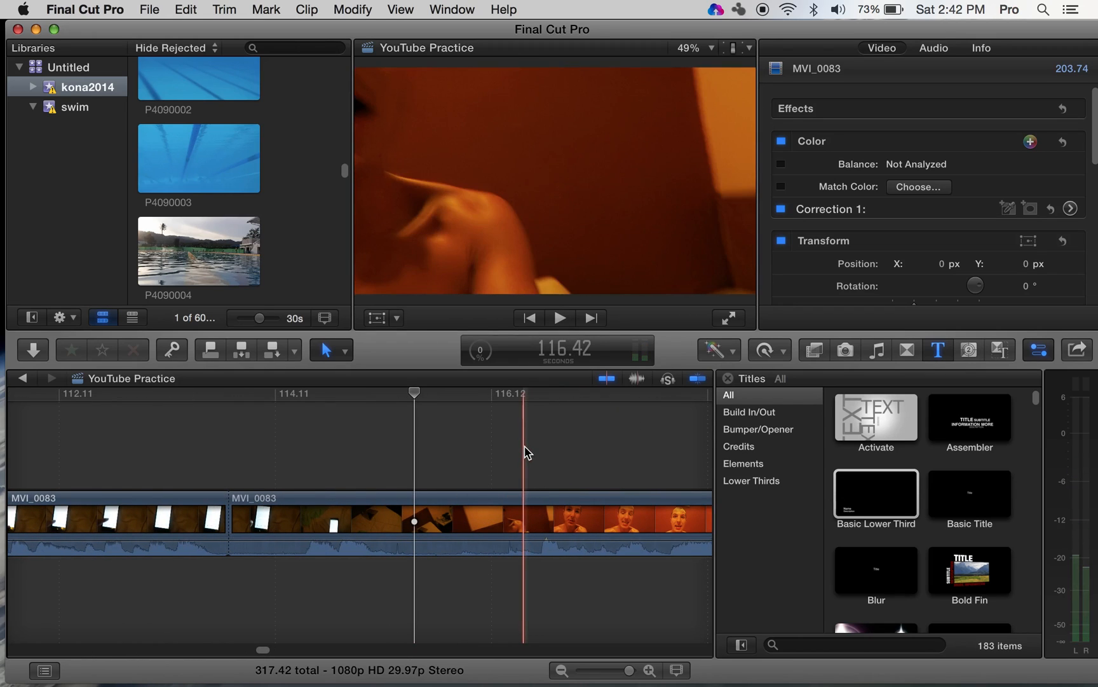
pyautogui.press('space')
pyautogui.press('space')
pyautogui.press('b')
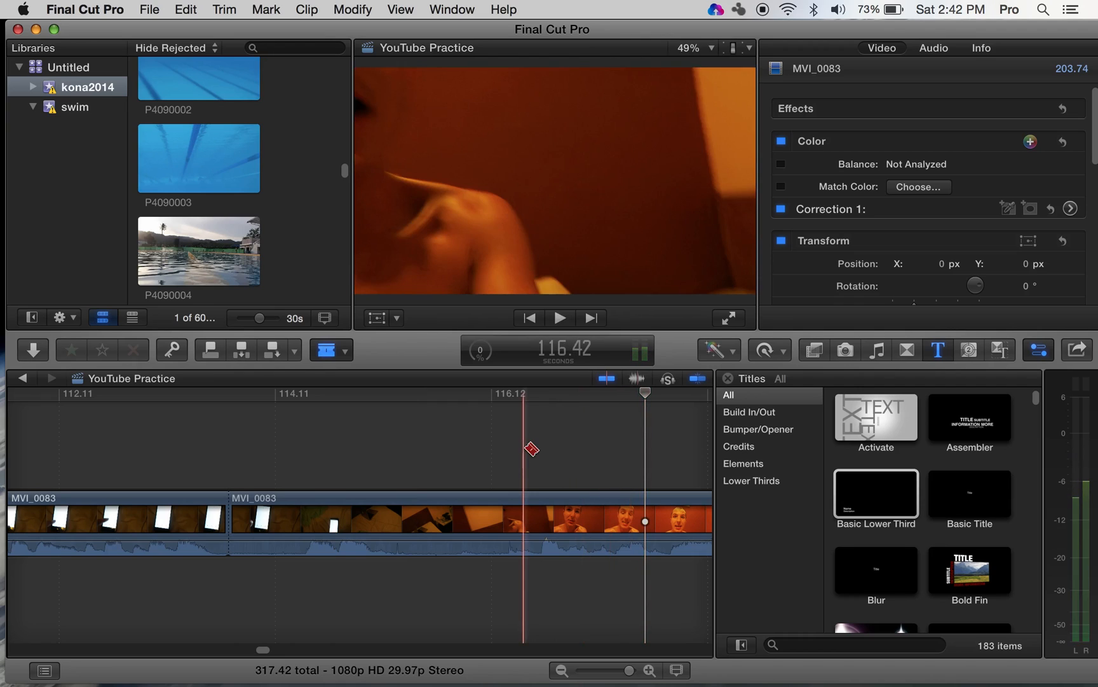
pyautogui.click(540, 523)
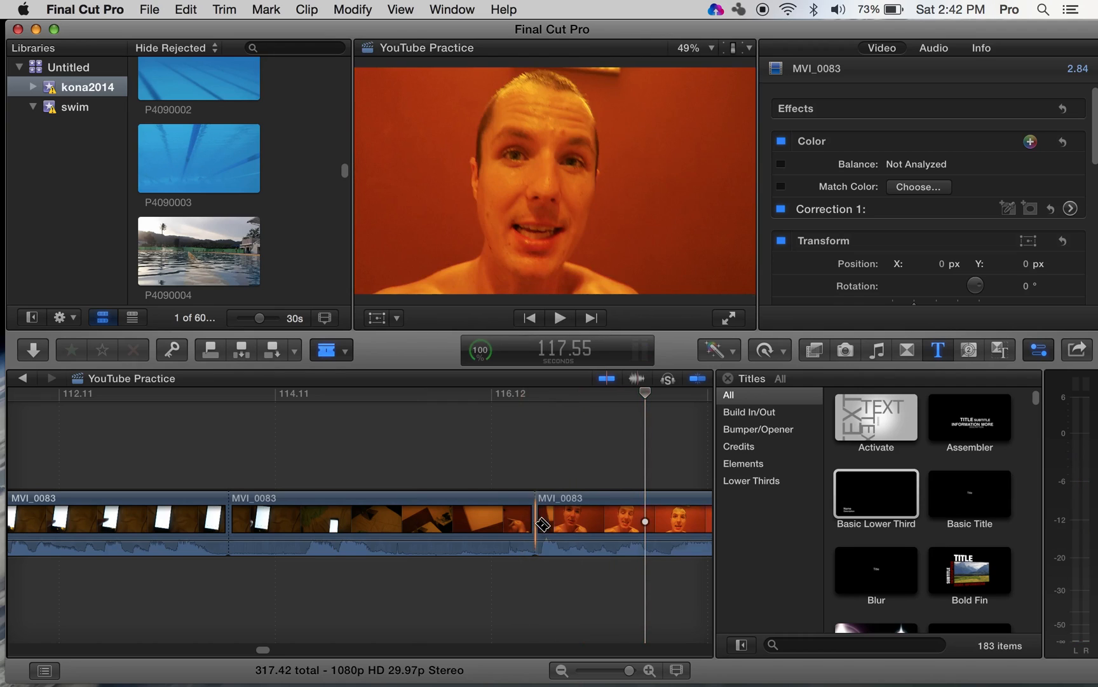
pyautogui.click(481, 520)
pyautogui.press('Delete')
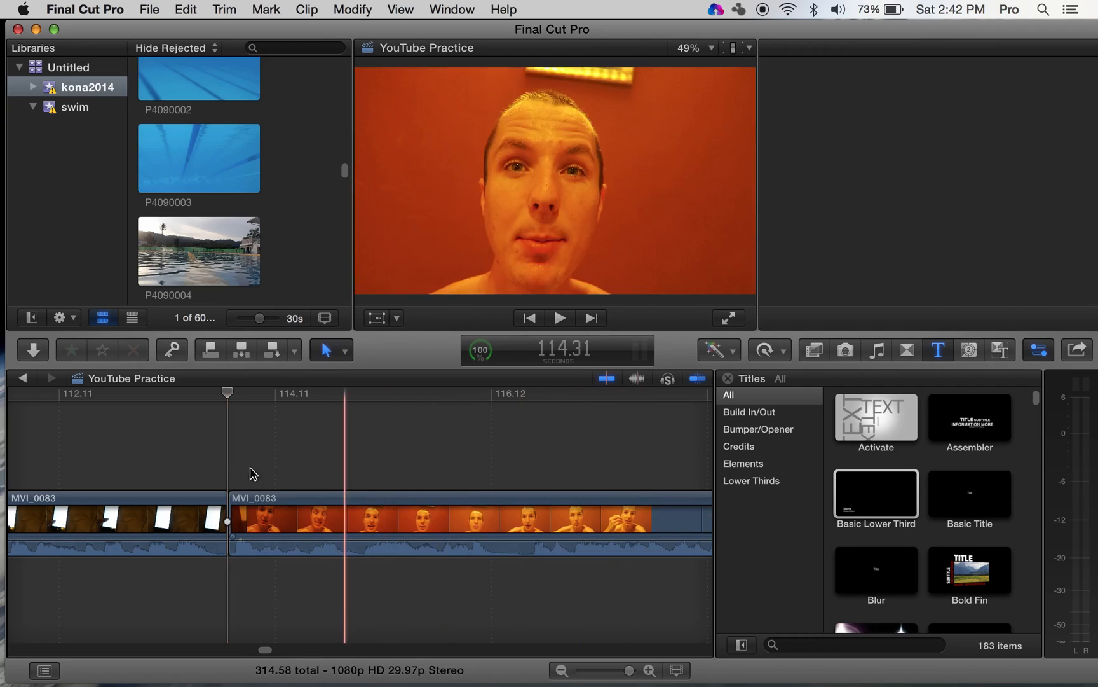
# - Play back the new join between the phone close-up and the talking clip through to about 120.22 seconds
pyautogui.click(141, 449)
pyautogui.press('space')
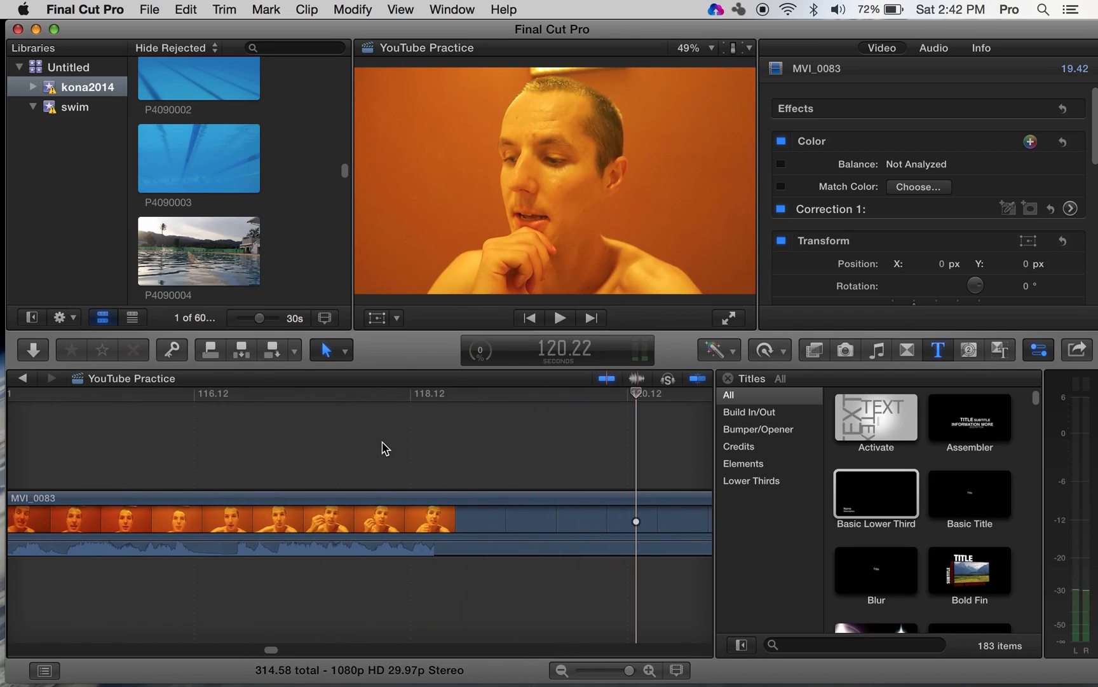
pyautogui.hscroll(-3, 382, 449)
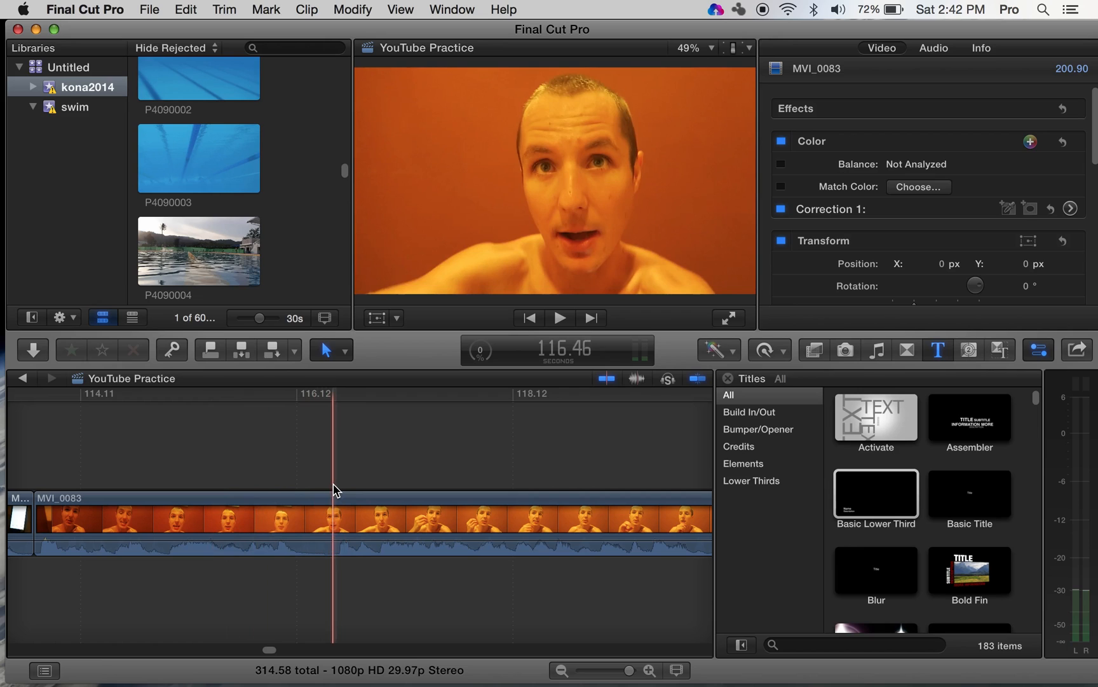
# - Replay the talking clip from about 116.46 seconds to find the cut point, then cut off and delete its first 2.80 seconds
pyautogui.press('space')
pyautogui.press('space')
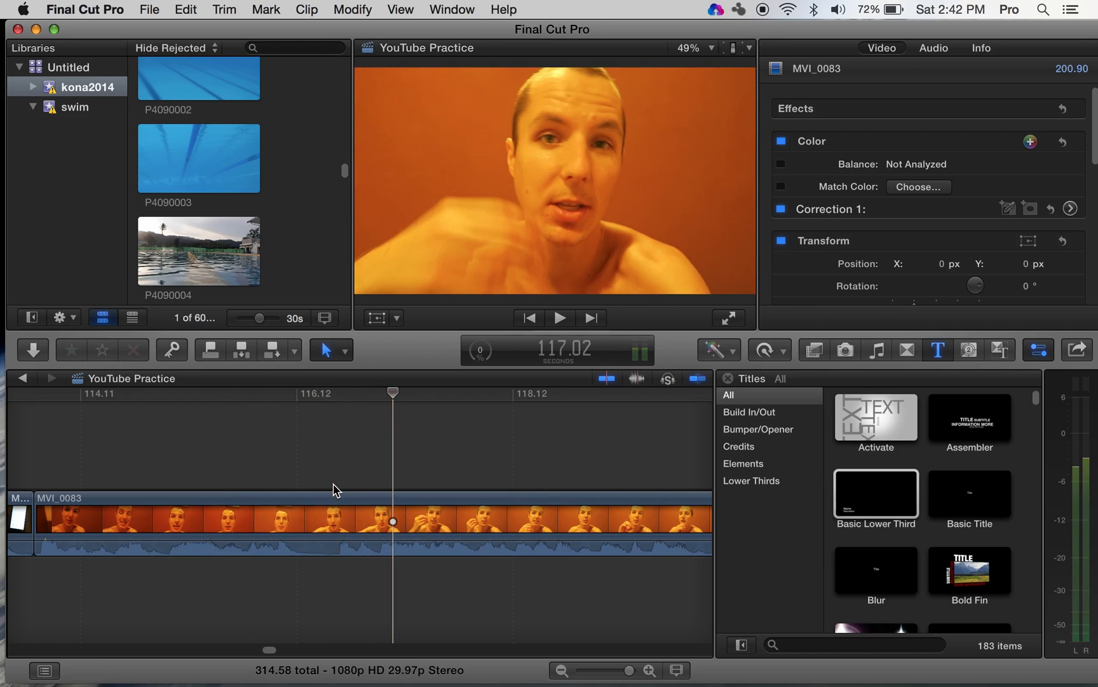
pyautogui.press('space')
pyautogui.press('space')
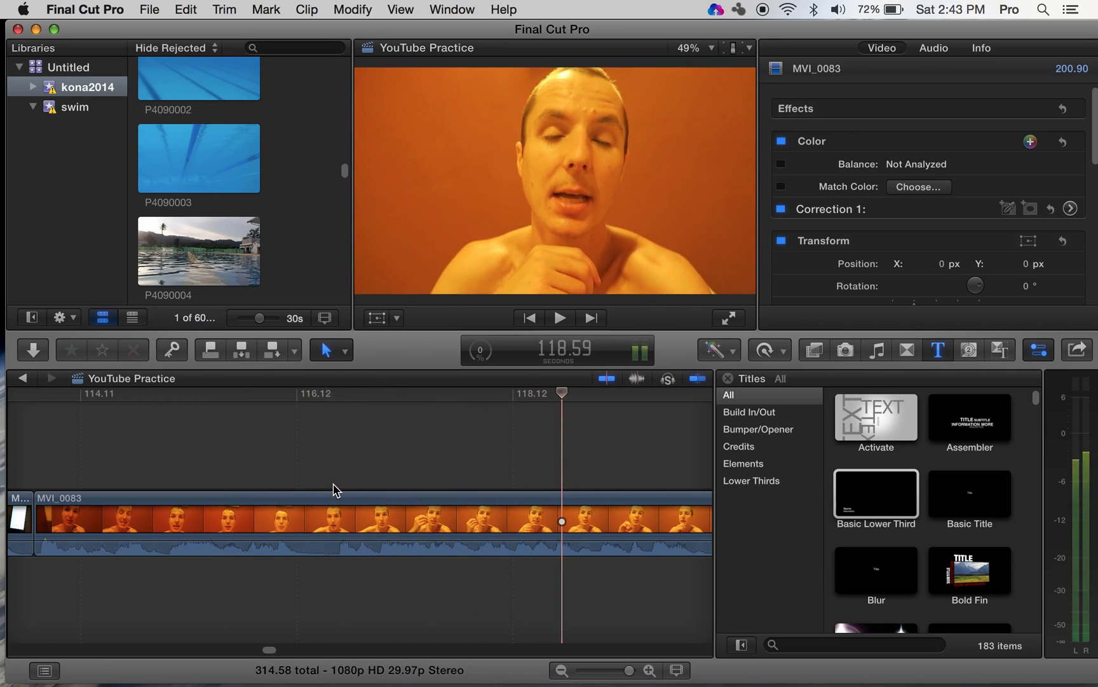
pyautogui.press('space')
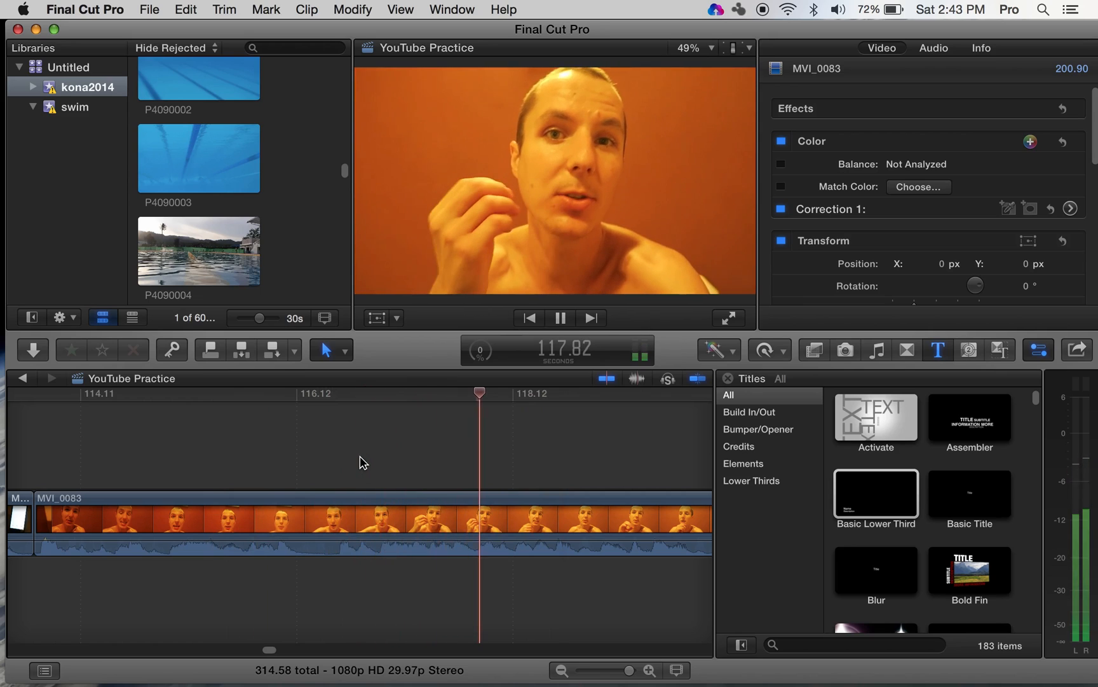
pyautogui.press('space')
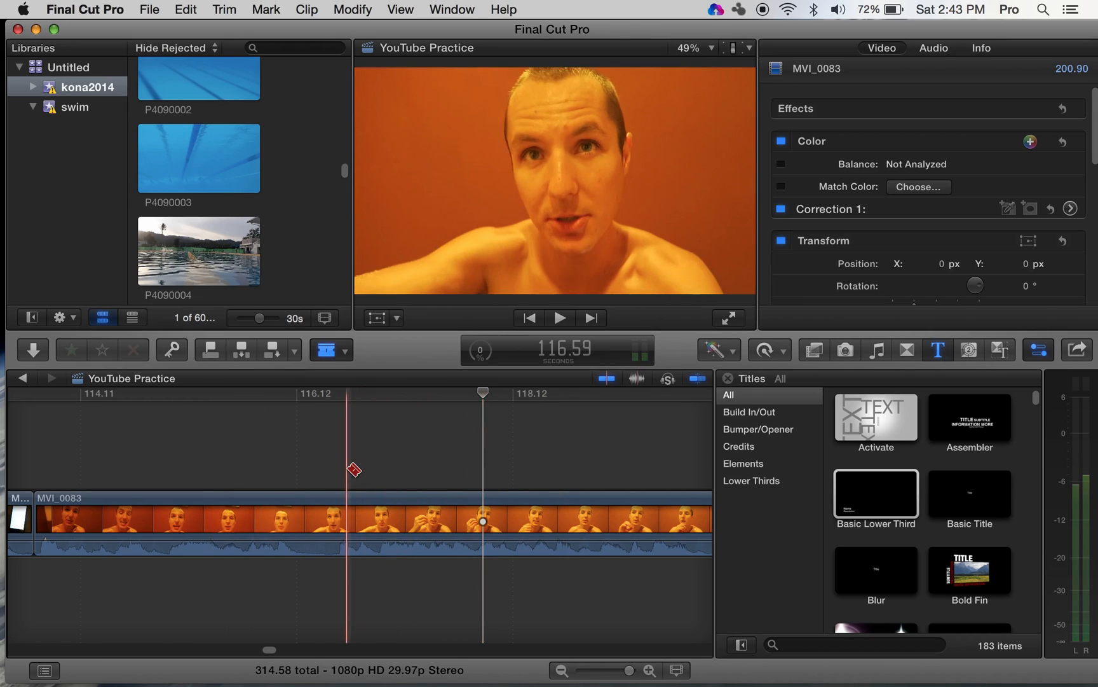
pyautogui.click(336, 519)
pyautogui.press('a')
pyautogui.click(274, 520)
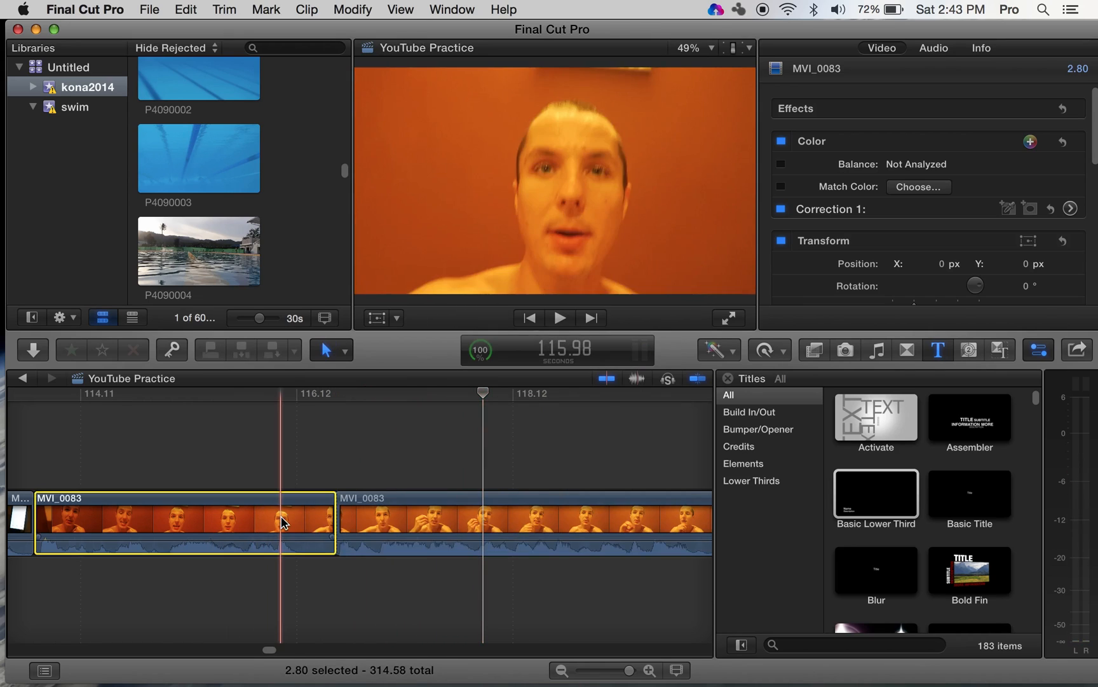
pyautogui.press('Delete')
# - Play back the shortened talking clip from its join with the phone close-up, stopping at about 115.85 seconds
pyautogui.press('space')
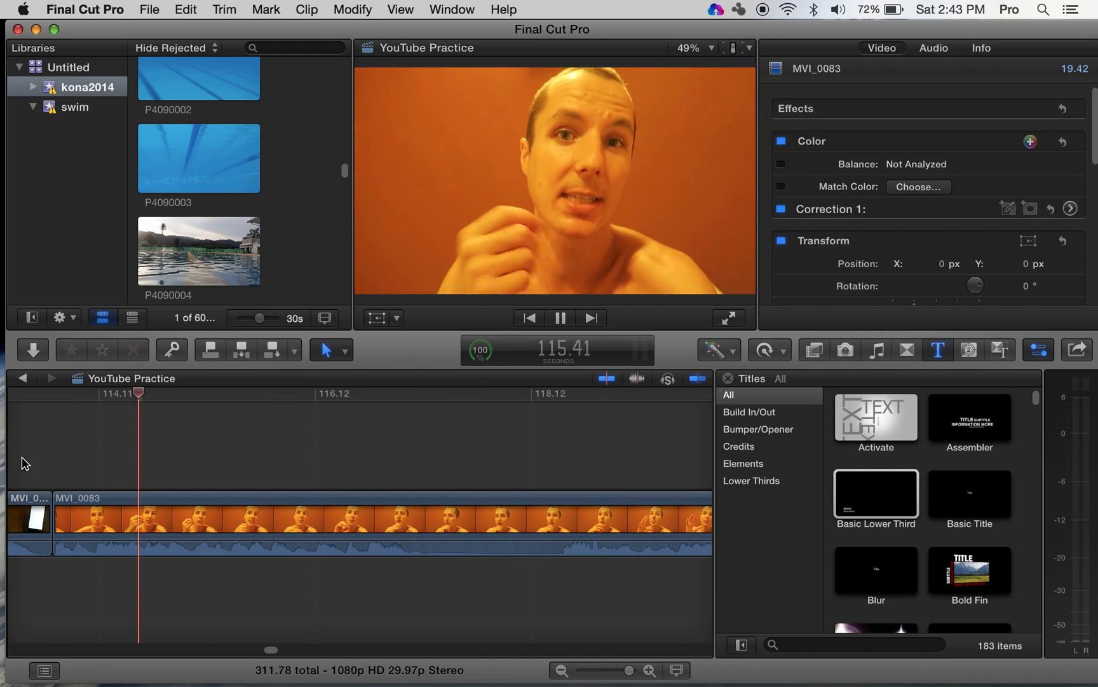
pyautogui.press('space')
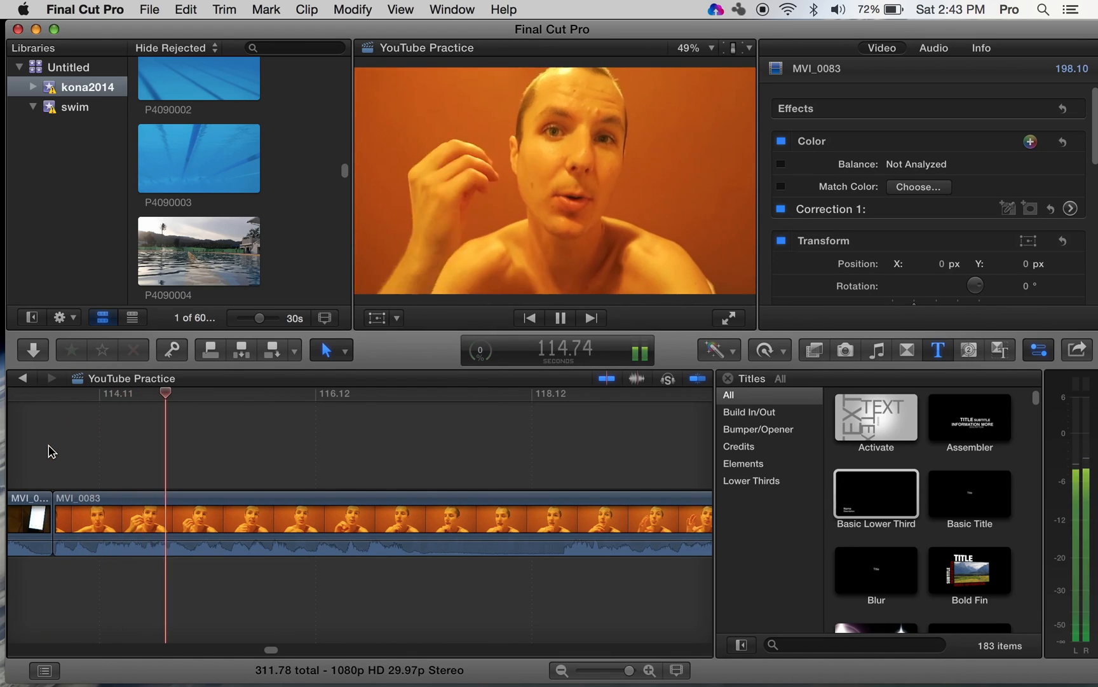
pyautogui.press('space')
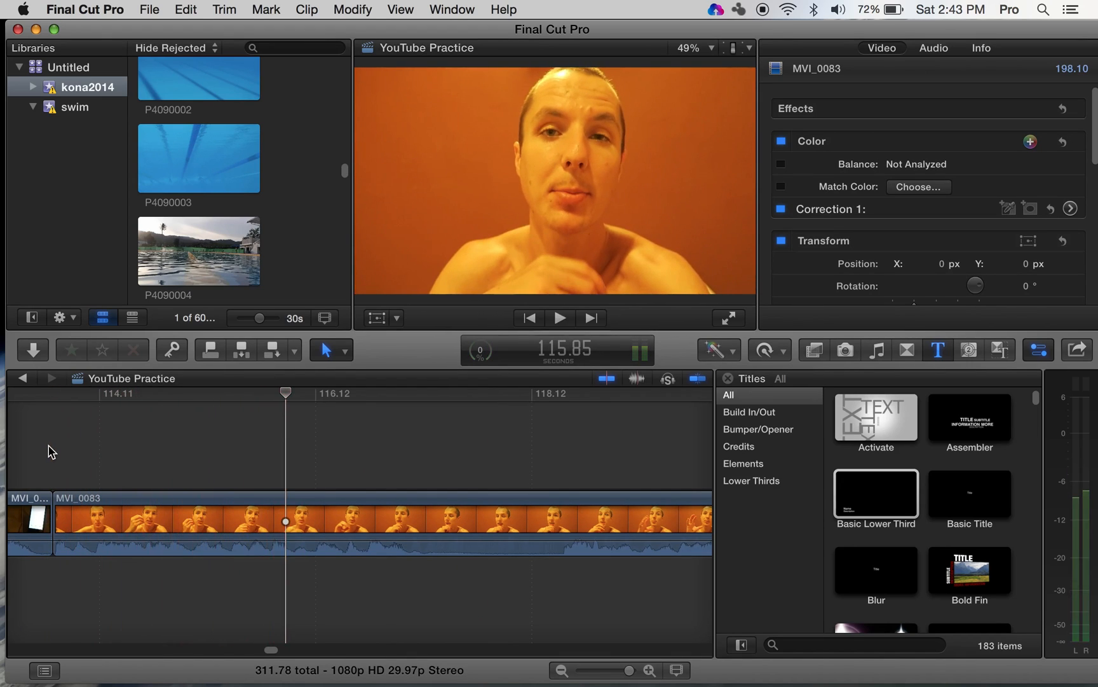
# - Replay the opening of the talking clip in close detail, then cut off and delete its first 0.83 seconds
pyautogui.press('z')
pyautogui.click(151, 507)
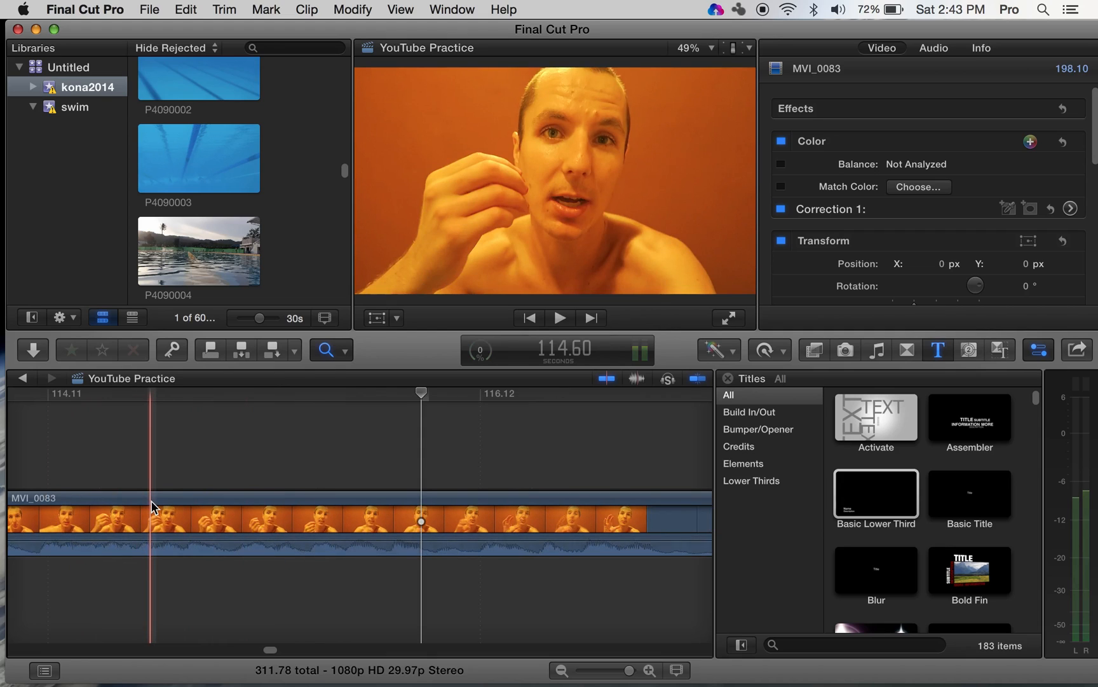
pyautogui.click(152, 507)
pyautogui.press('a')
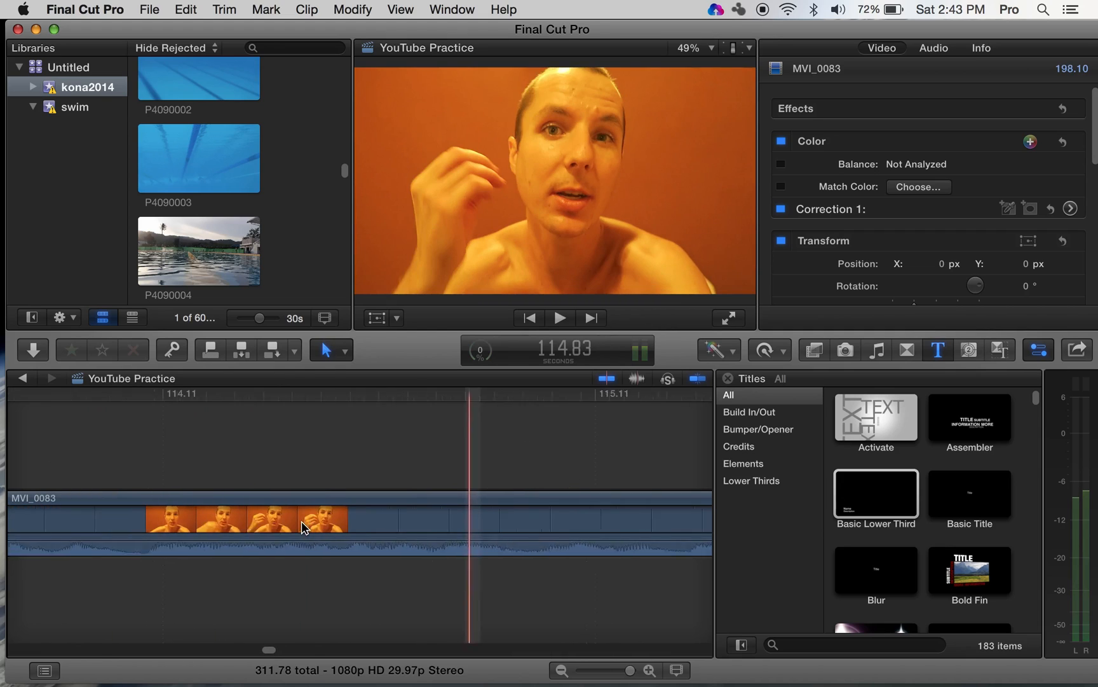
pyautogui.hscroll(-3, 301, 520)
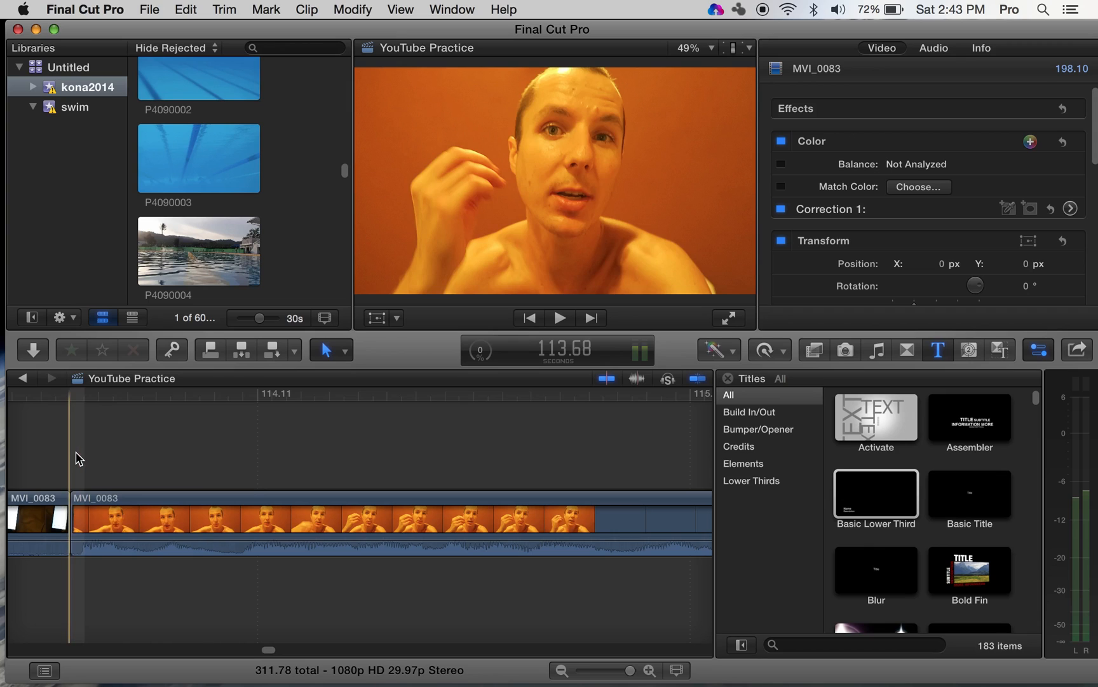
pyautogui.press('space')
pyautogui.press('space')
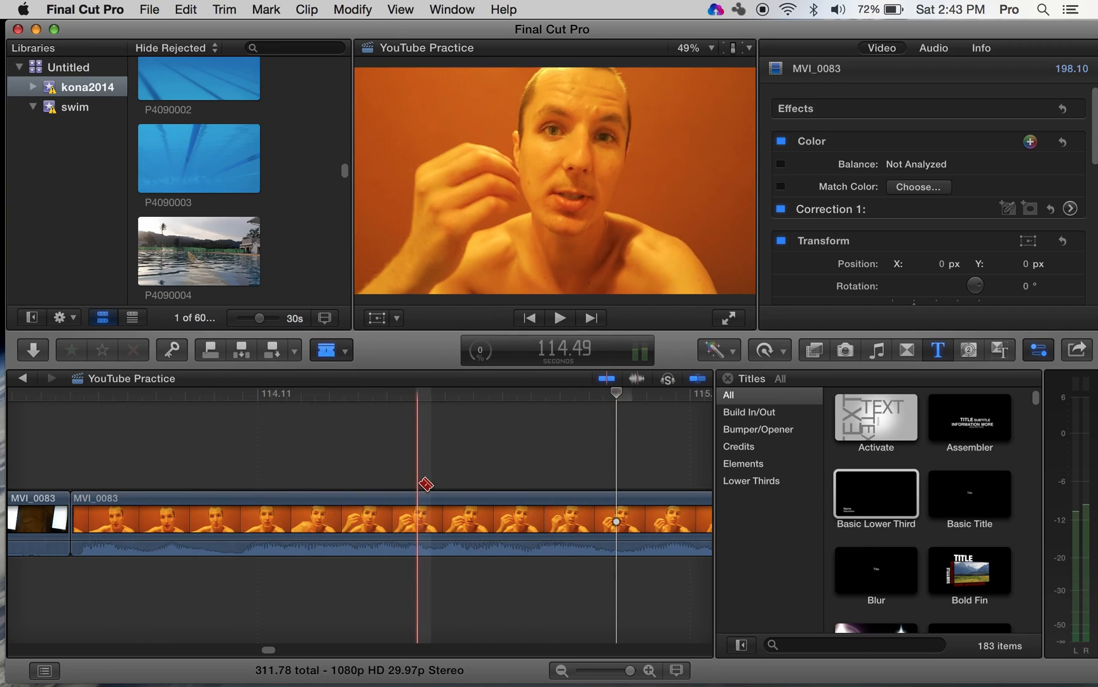
pyautogui.click(433, 525)
pyautogui.press('a')
pyautogui.click(380, 522)
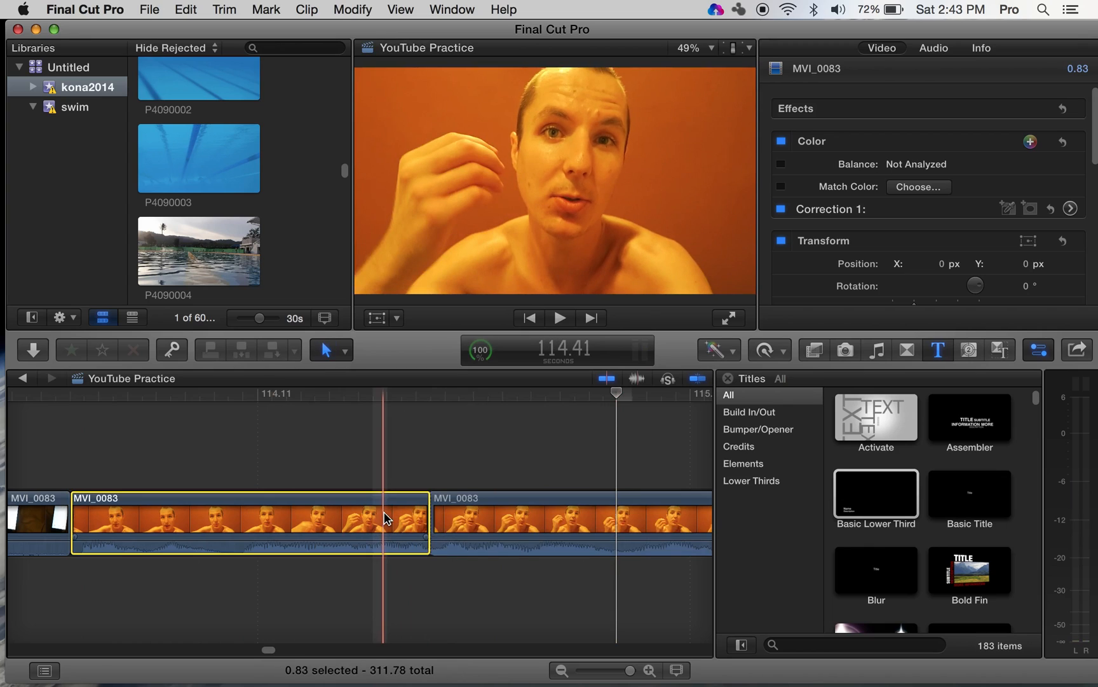
pyautogui.press('Delete')
# - Check the join after the phone close-up, then trim about 0.1 seconds more from the start of the talking clip
pyautogui.press('cmd+4')
pyautogui.press('space')
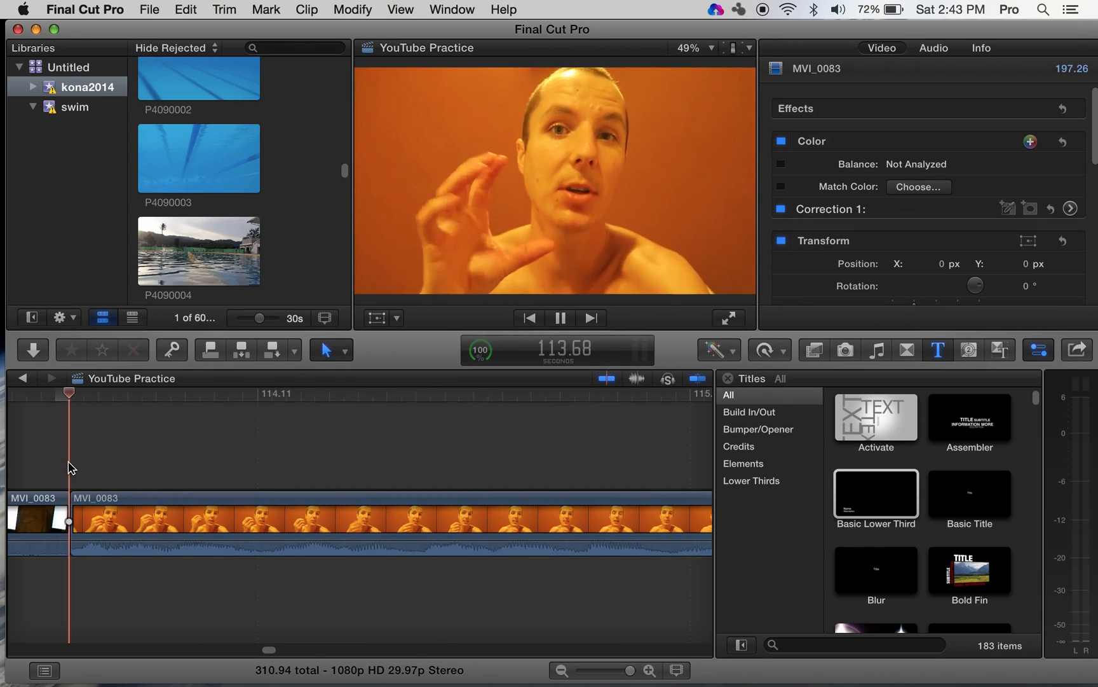
pyautogui.press('space')
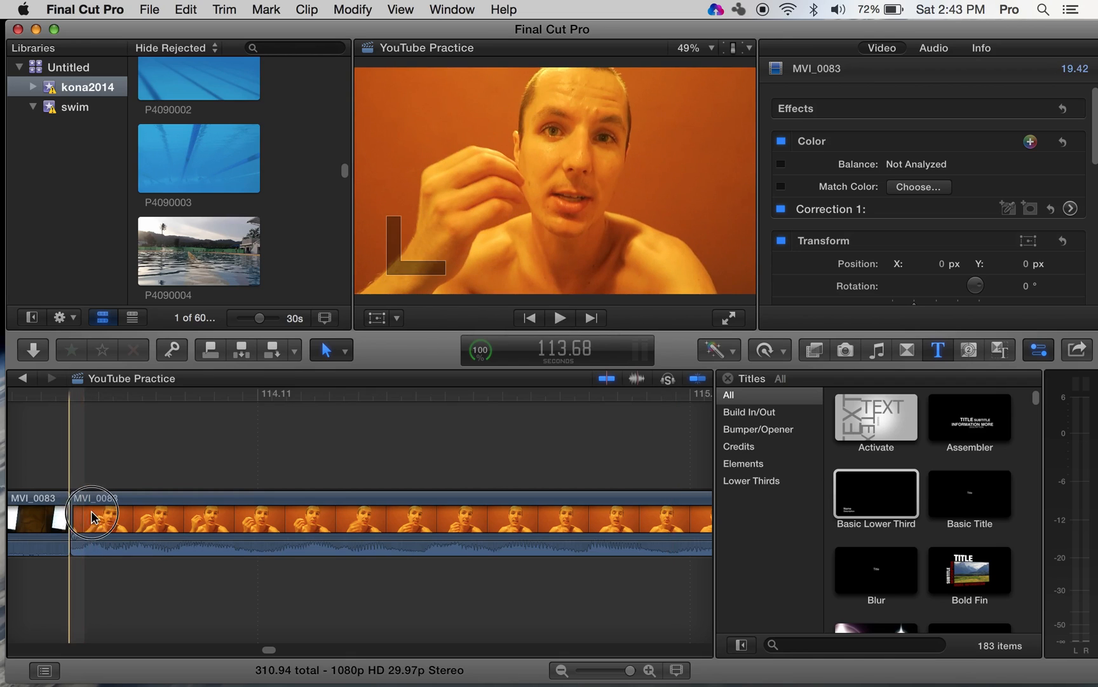
pyautogui.moveTo(118, 513); pyautogui.dragTo(118, 513)
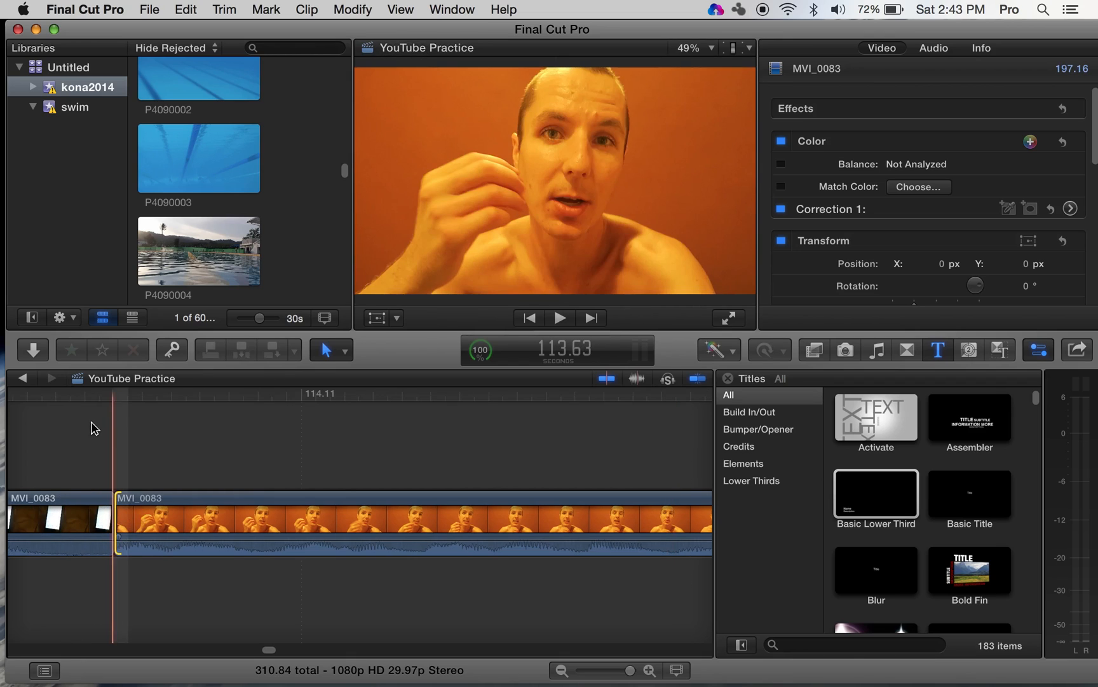
# - Play back from the end of the phone close-up at about 112.83 seconds across the join, stopping at about 122.19 seconds
pyautogui.press('space')
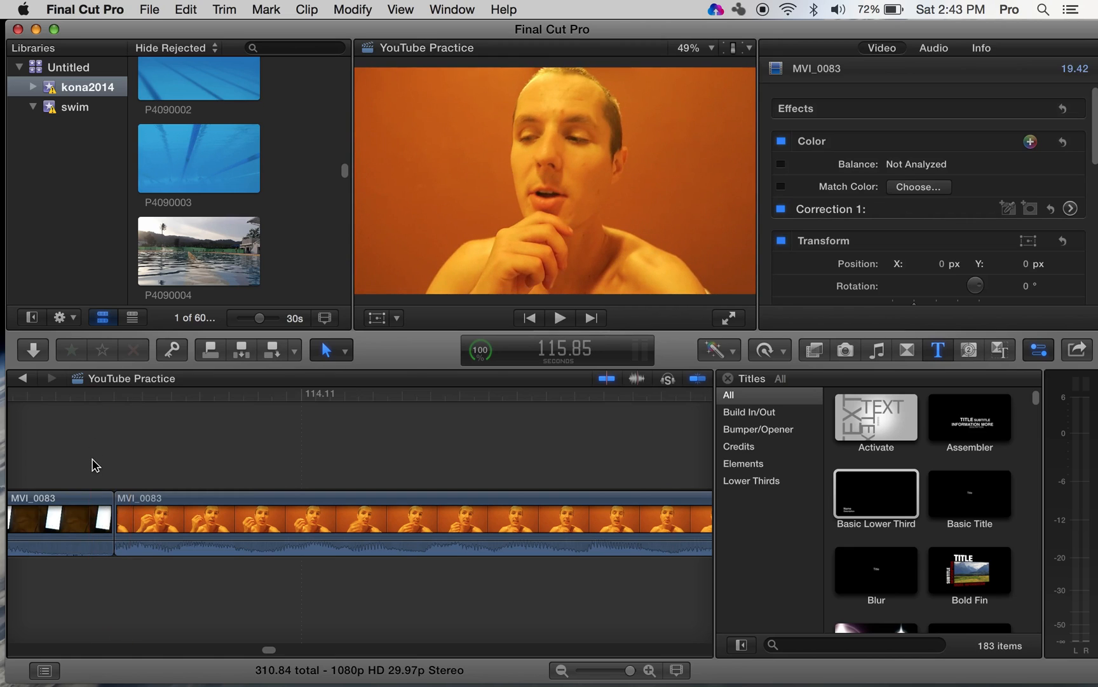
pyautogui.hscroll(-8, 172, 468)
pyautogui.click(143, 448)
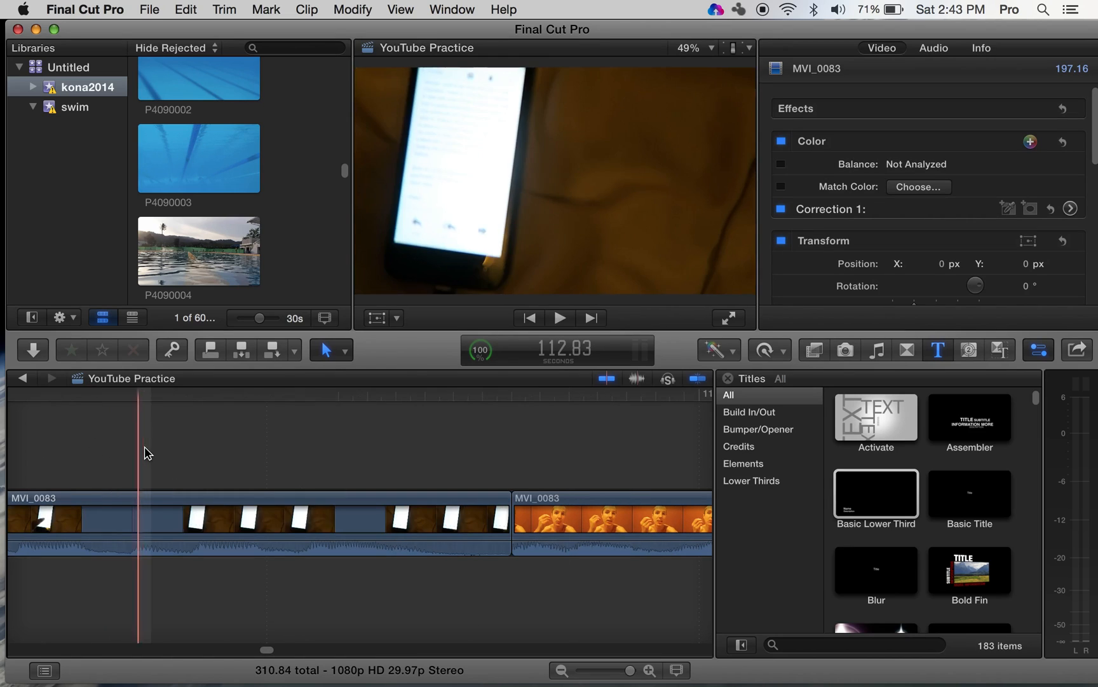
pyautogui.press('space')
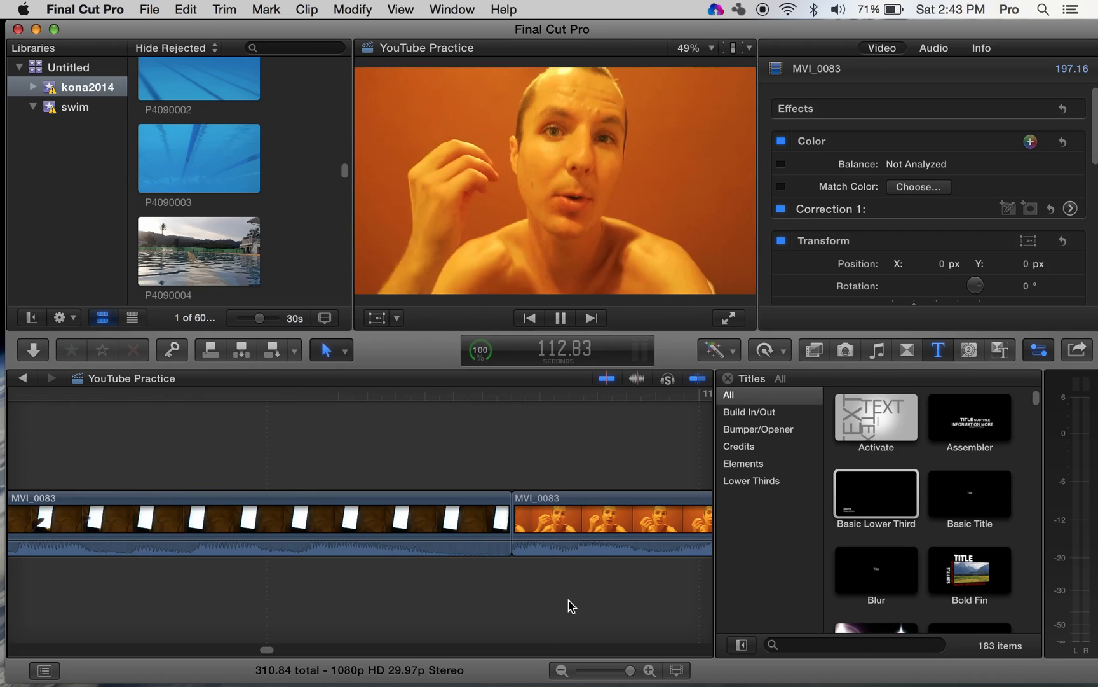
pyautogui.press('z')
pyautogui.click(218, 523)
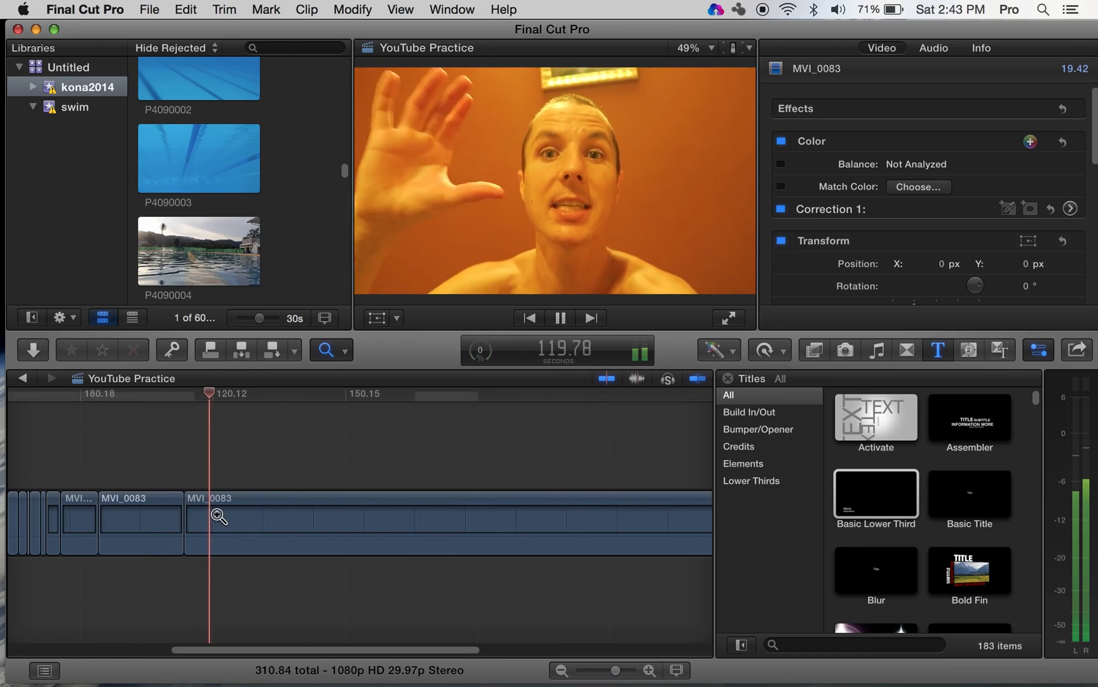
pyautogui.click(218, 517)
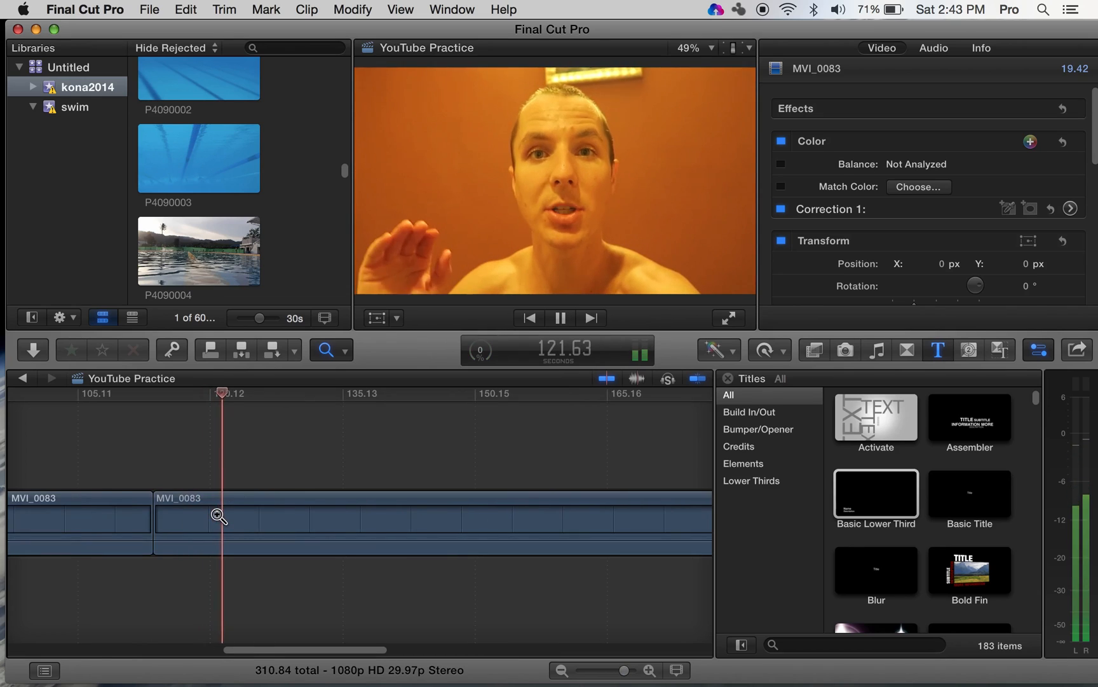
pyautogui.click(218, 517)
pyautogui.press('space')
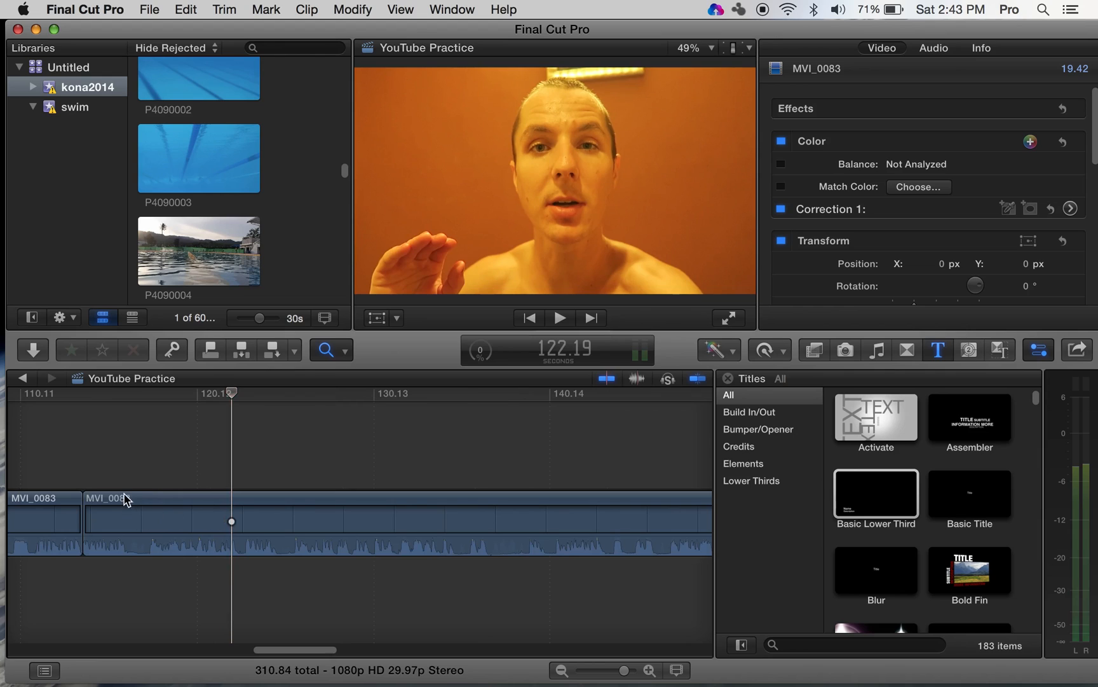
# - Split the talking clip at about 117.38 seconds and trim 1.10 seconds off the end of the first piece, leaving it 2.60 seconds long
pyautogui.click(121, 467)
pyautogui.press('a')
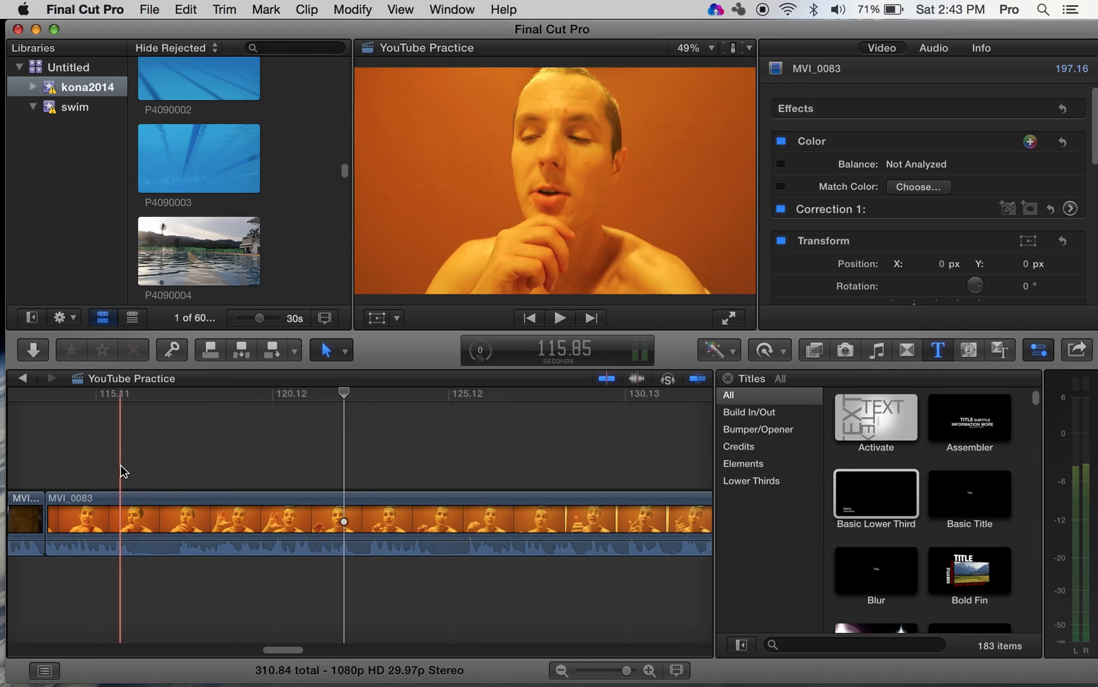
pyautogui.click(176, 522)
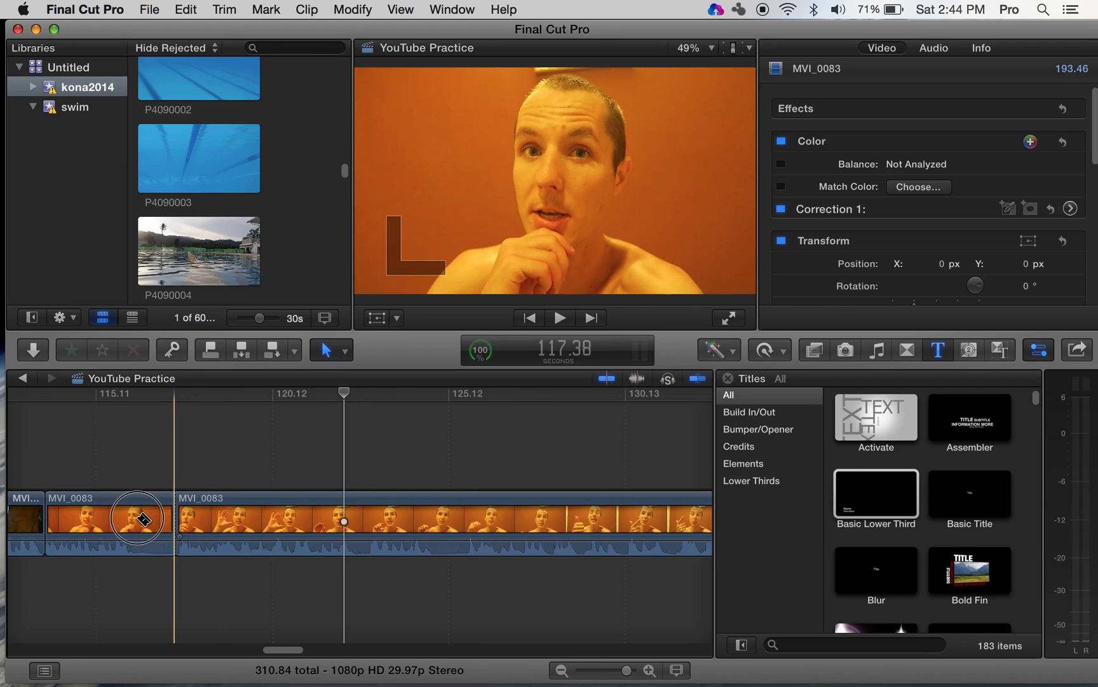
pyautogui.moveTo(138, 523); pyautogui.dragTo(135, 524)
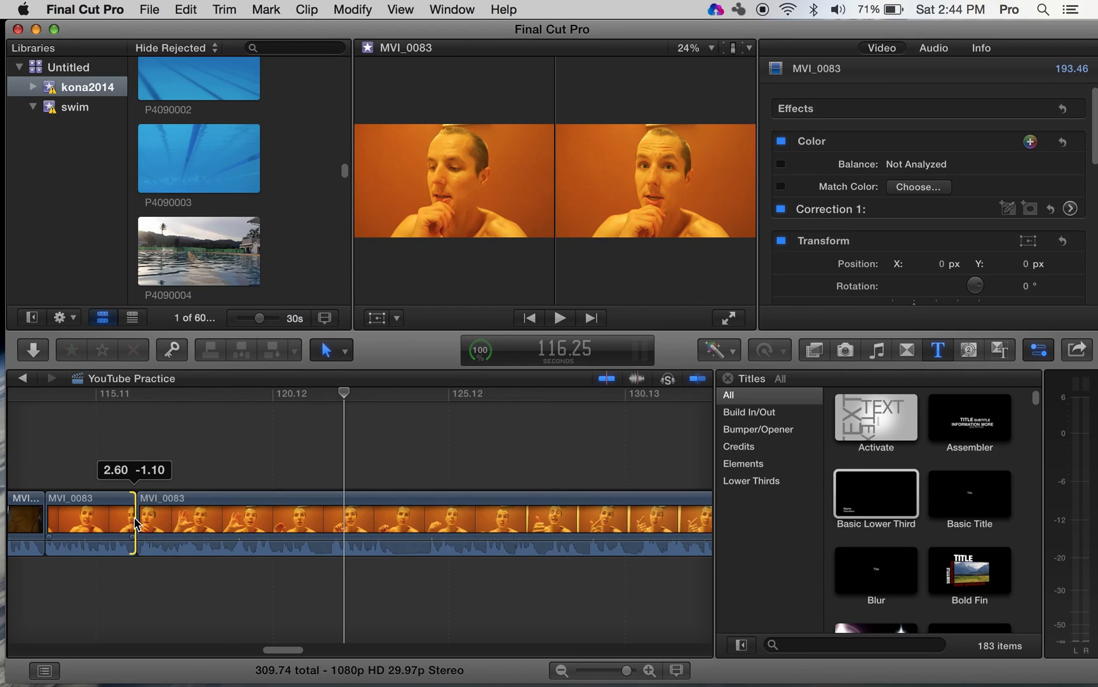
pyautogui.press('b')
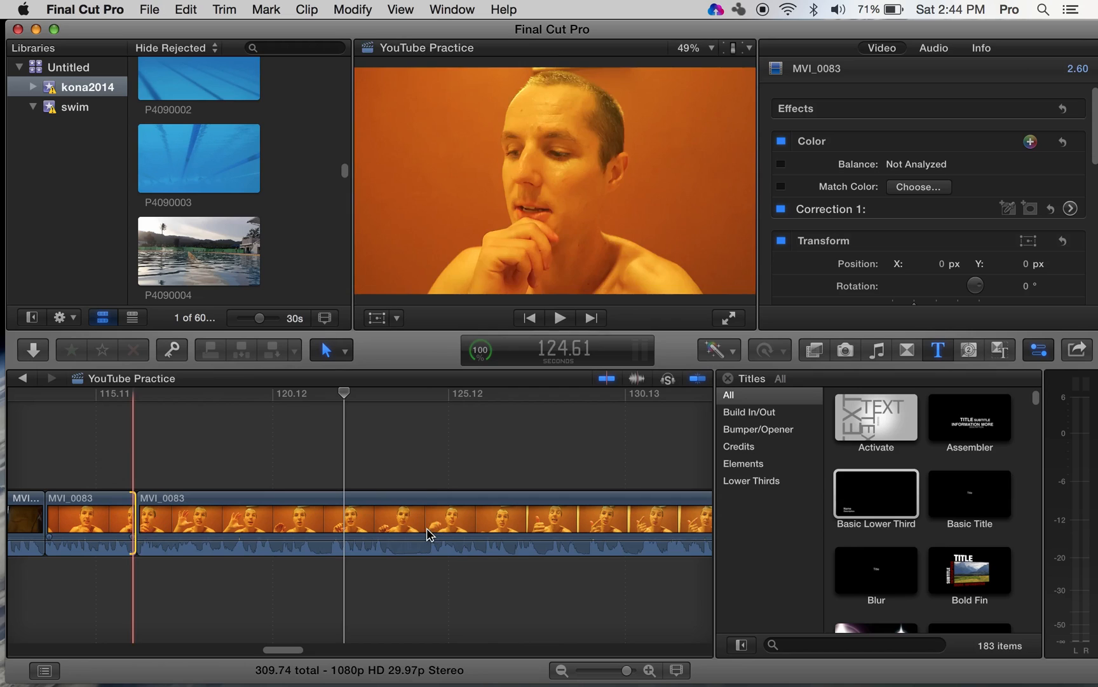
# - Split the talking clip at about 124.6 and 121.75 seconds, trimming 0.86 and 0.47 seconds off the end of the piece before each cut
pyautogui.click(433, 527)
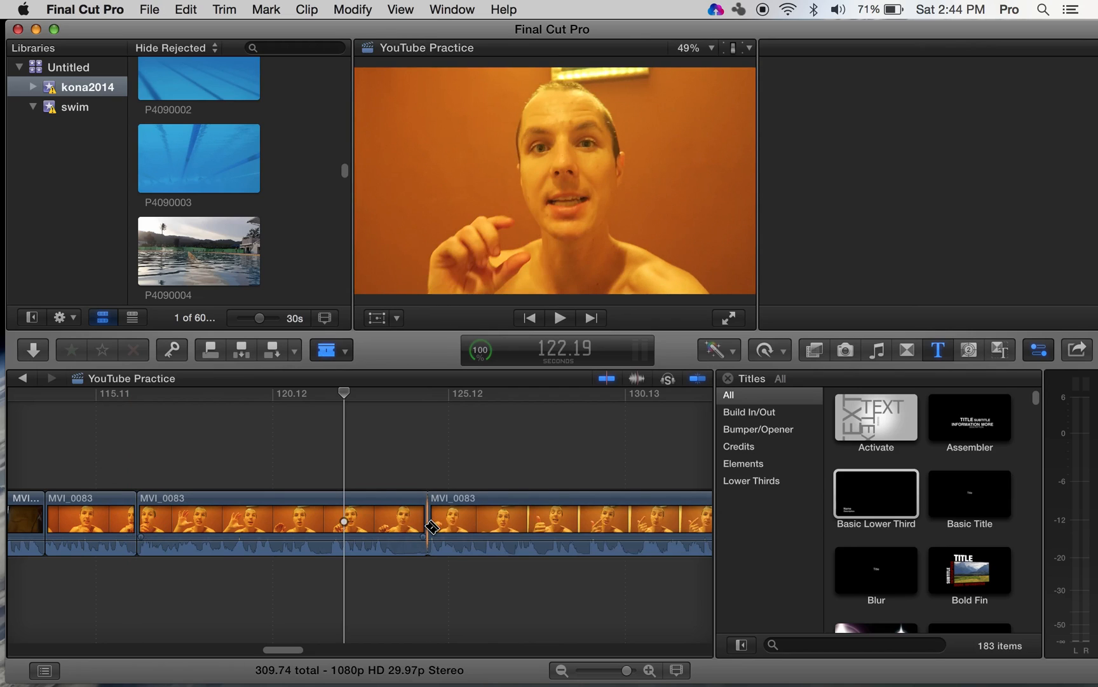
pyautogui.moveTo(424, 520); pyautogui.dragTo(395, 520)
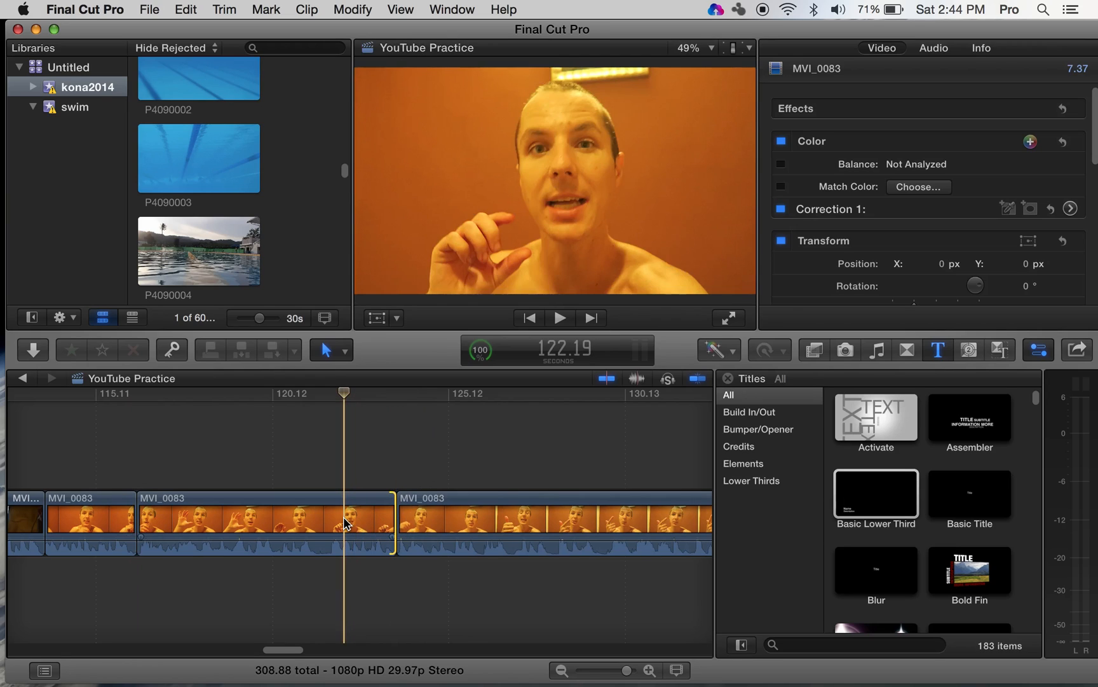
pyautogui.press('b')
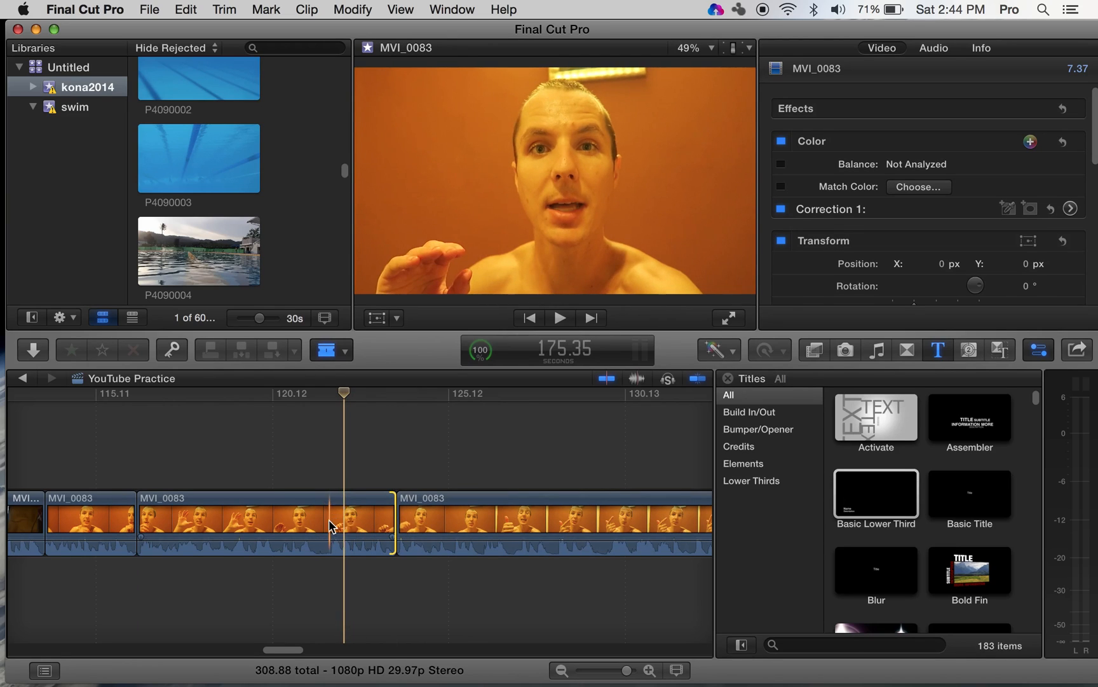
pyautogui.click(331, 525)
pyautogui.click(327, 522)
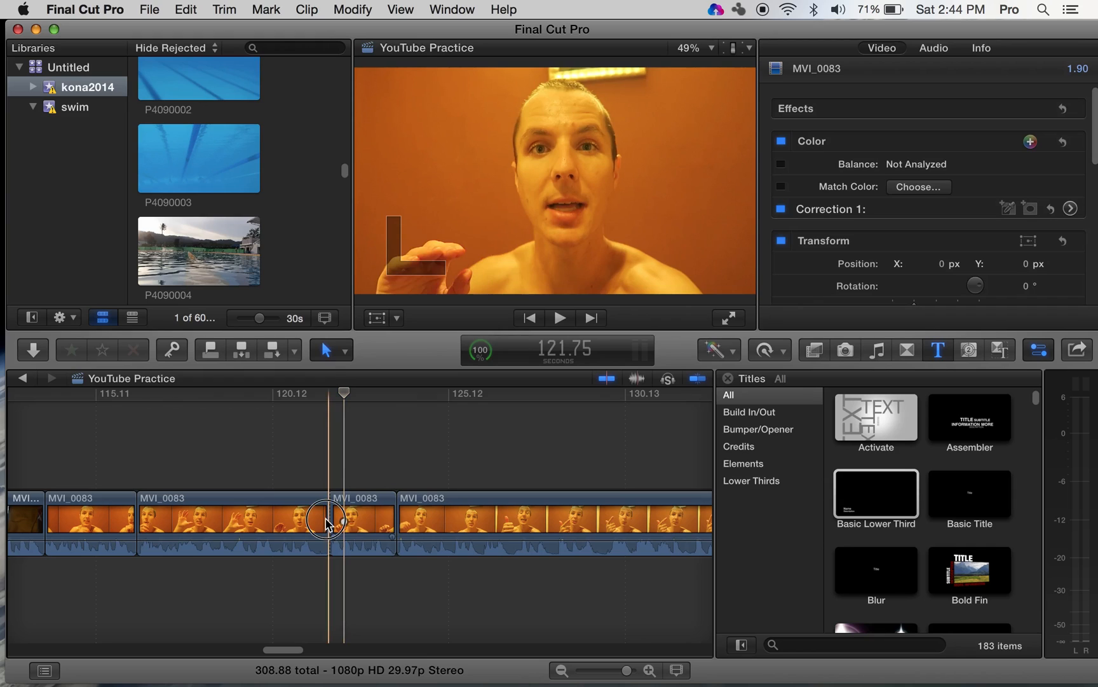
pyautogui.moveTo(327, 519); pyautogui.dragTo(313, 525)
# - Play back the talking footage from about 115.73 seconds across the new joins, stopping at about 133.90 seconds
pyautogui.click(118, 465)
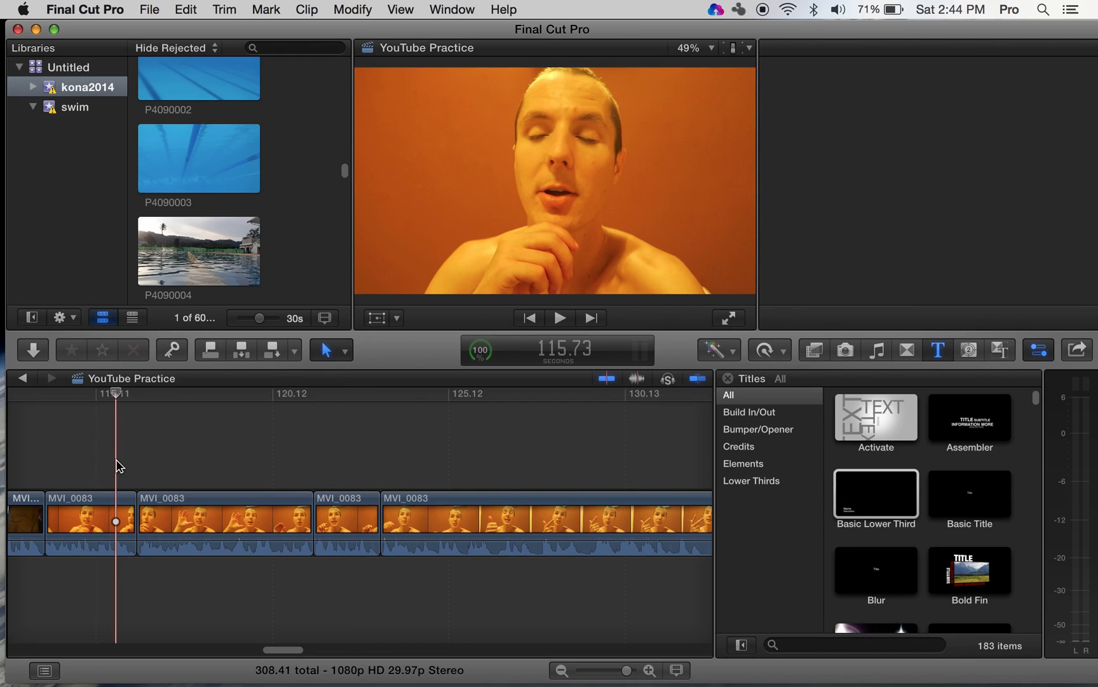
pyautogui.press('space')
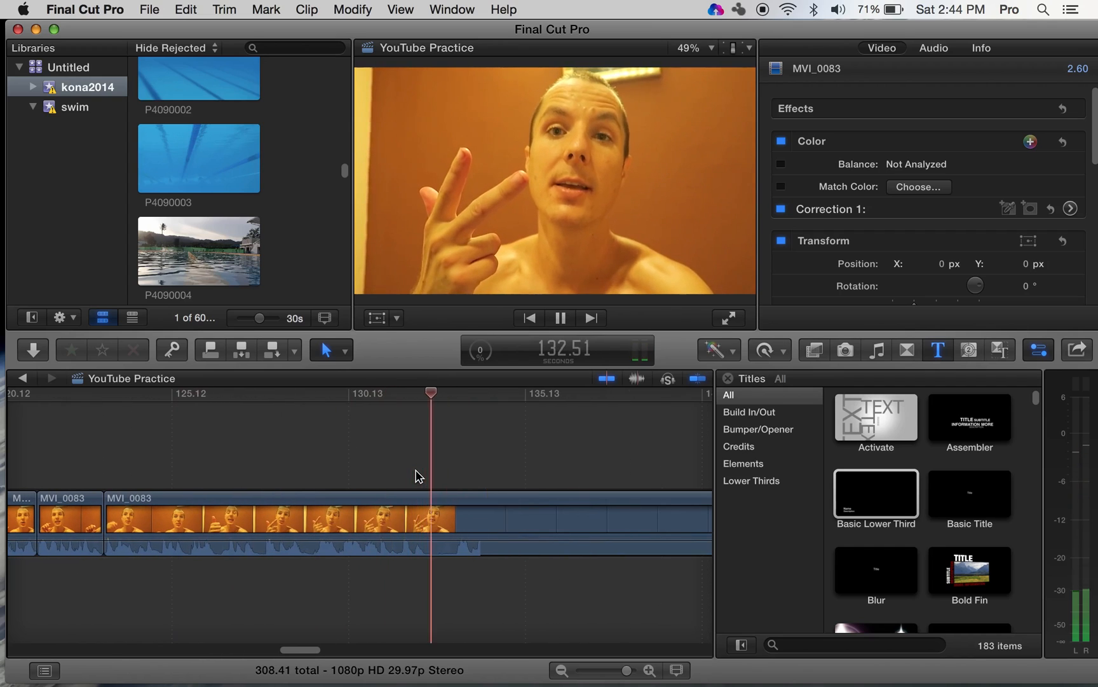
pyautogui.press('space')
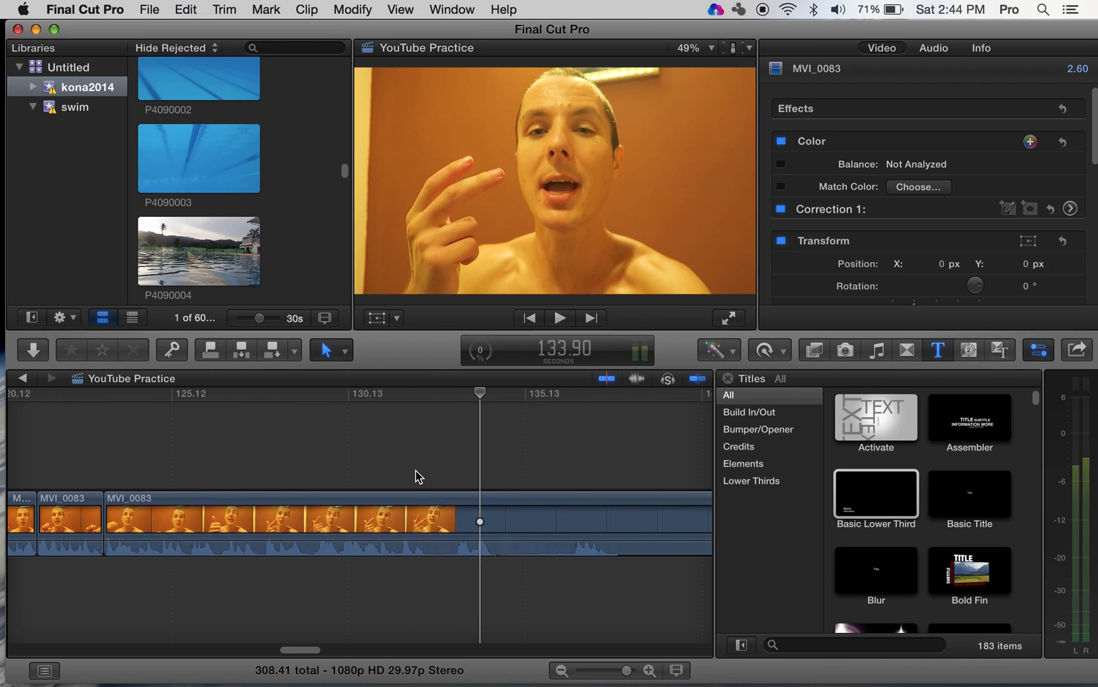
# - Split the last talking clip twice, trim the middle piece to 1.23 seconds and shorten the first piece by 0.50 to 9.48 seconds
pyautogui.click(457, 531)
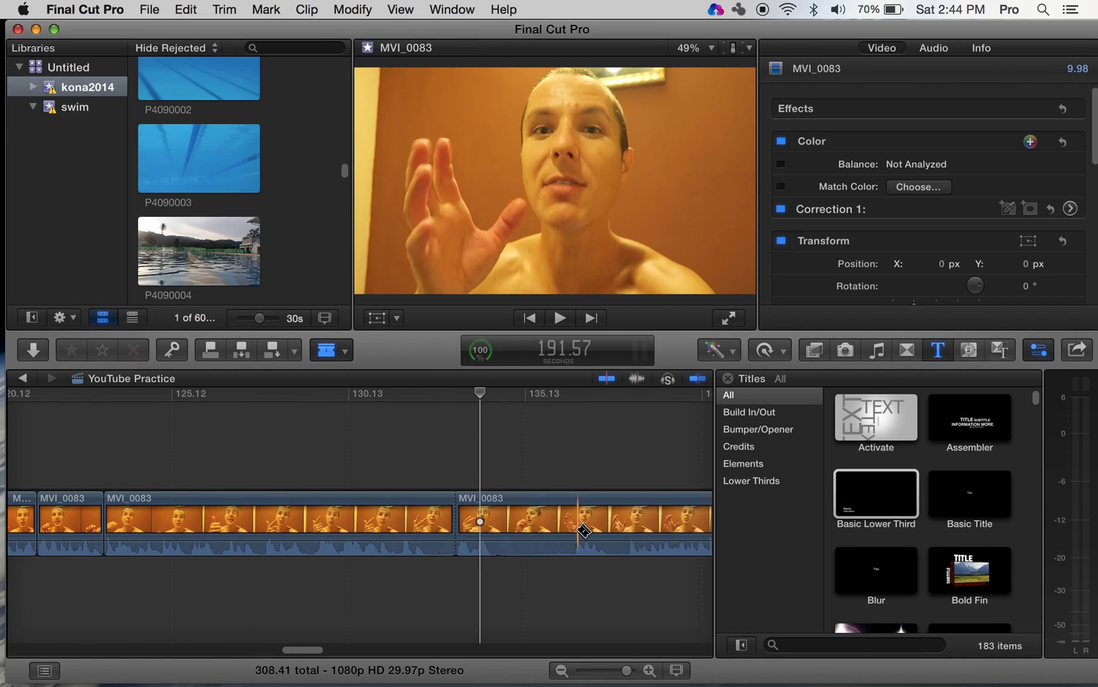
pyautogui.click(570, 530)
pyautogui.press('a')
pyautogui.moveTo(569, 525); pyautogui.dragTo(429, 520)
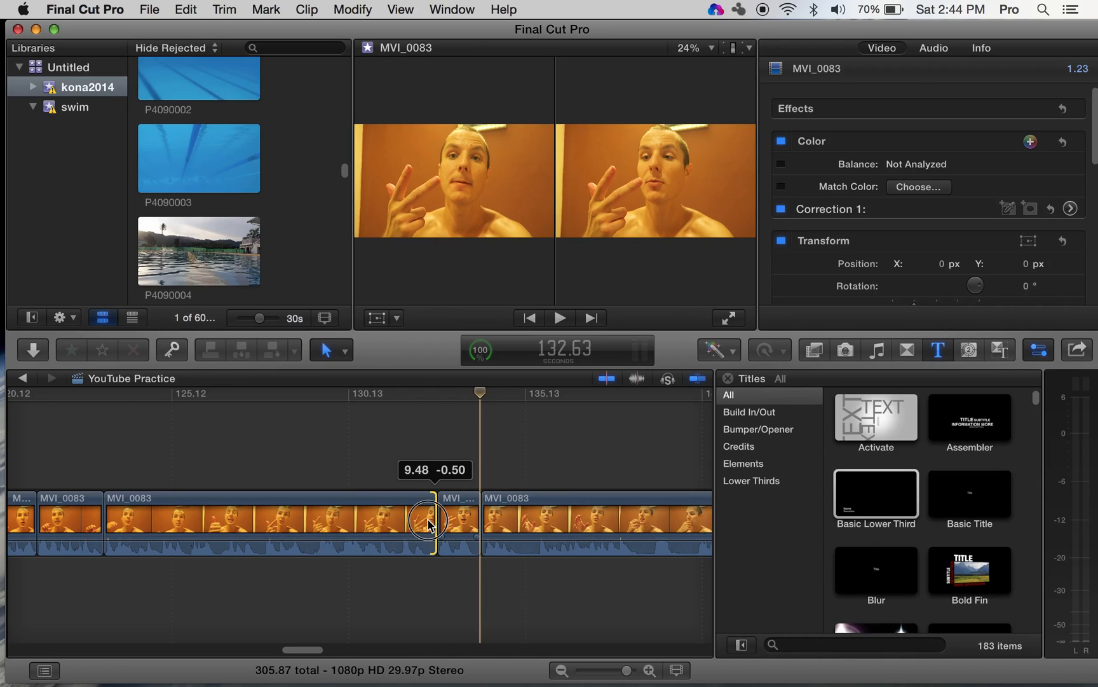
pyautogui.moveTo(431, 525); pyautogui.dragTo(431, 524)
# - Split the remaining talking clip at two points and trim the ends of the resulting pieces to 4.60 and 0.67 seconds
pyautogui.press('b')
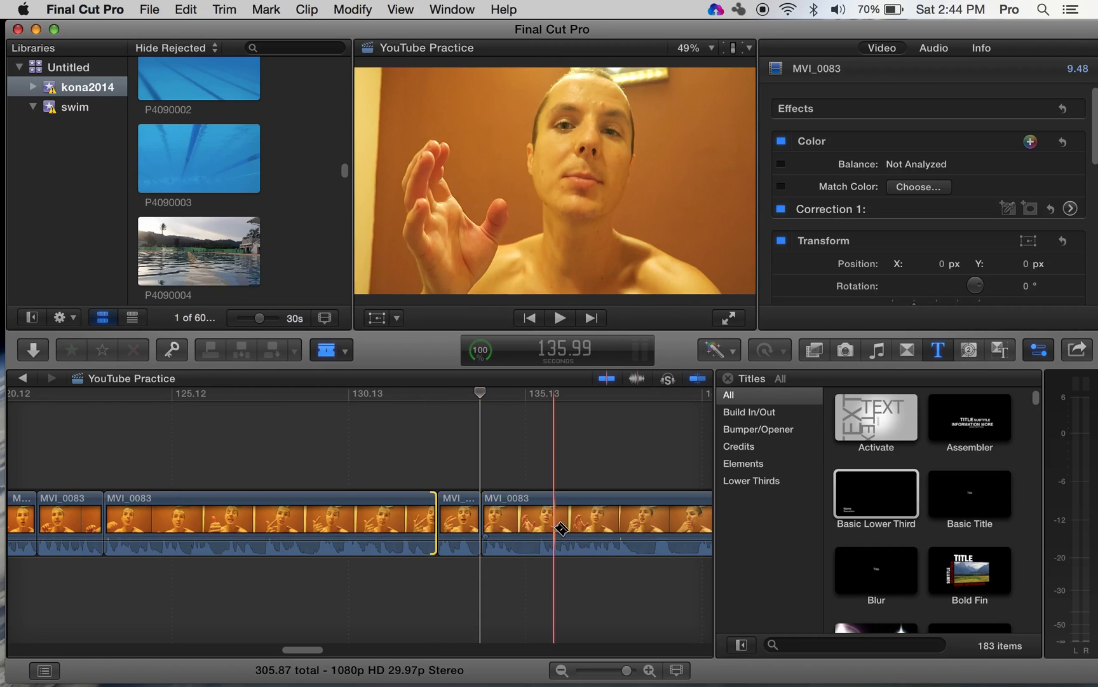
pyautogui.click(696, 524)
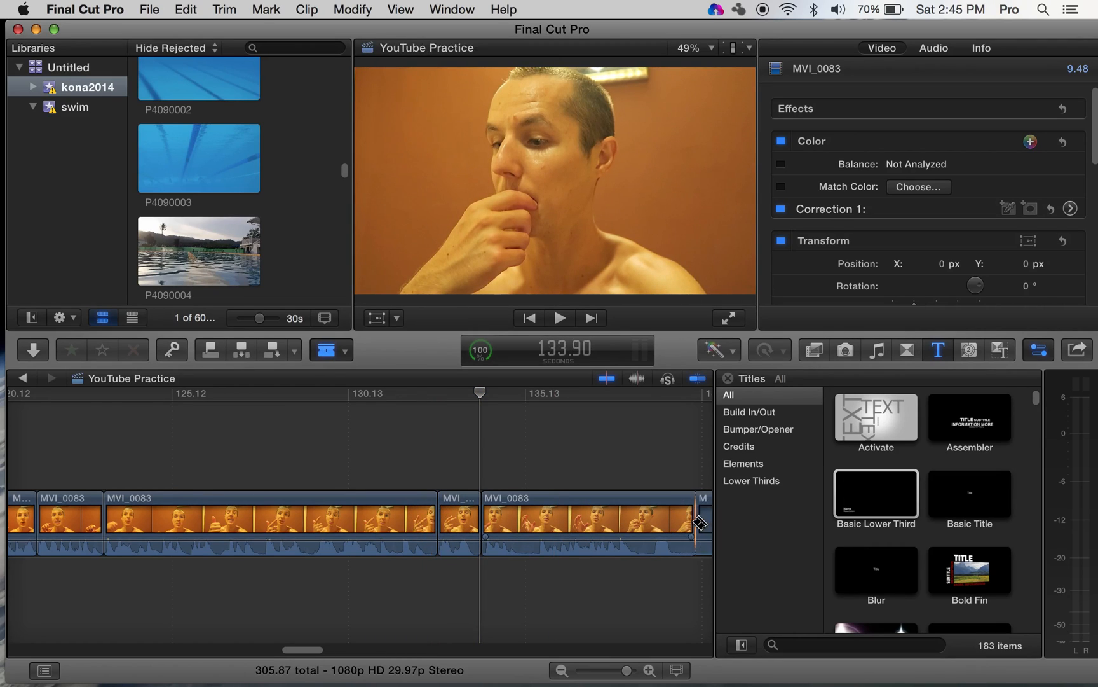
pyautogui.click(656, 521)
pyautogui.press('a')
pyautogui.moveTo(650, 521); pyautogui.dragTo(563, 505)
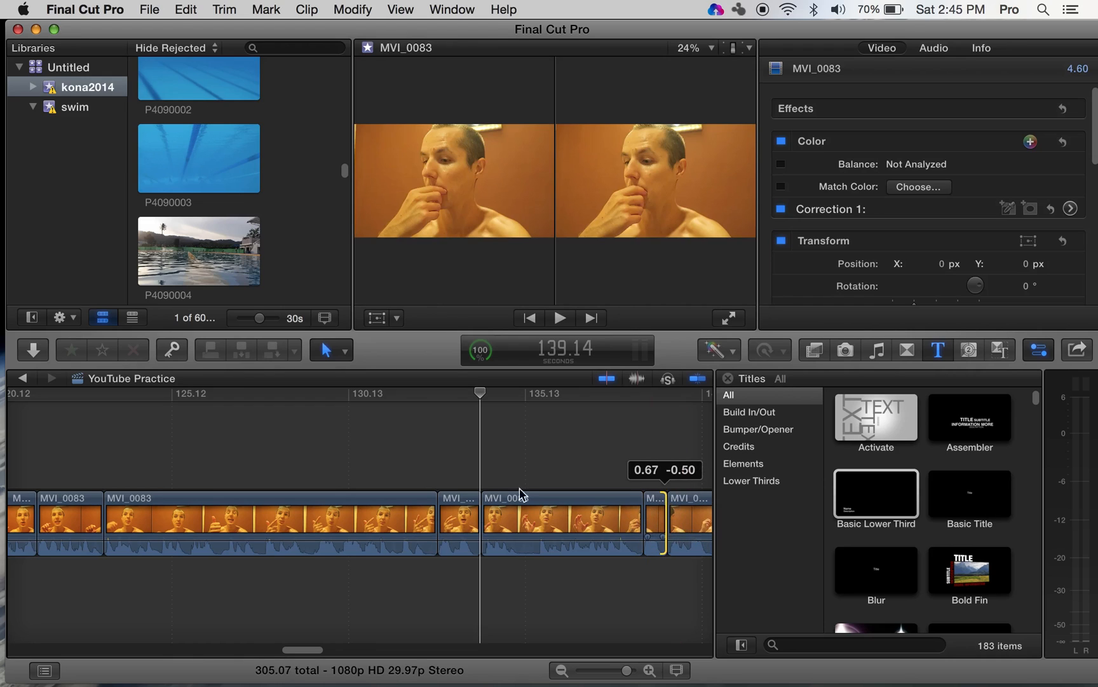
# - Start playing back the trimmed talking clips, empty the Trash permanently while they play, and close the open Finder window
pyautogui.click(231, 445)
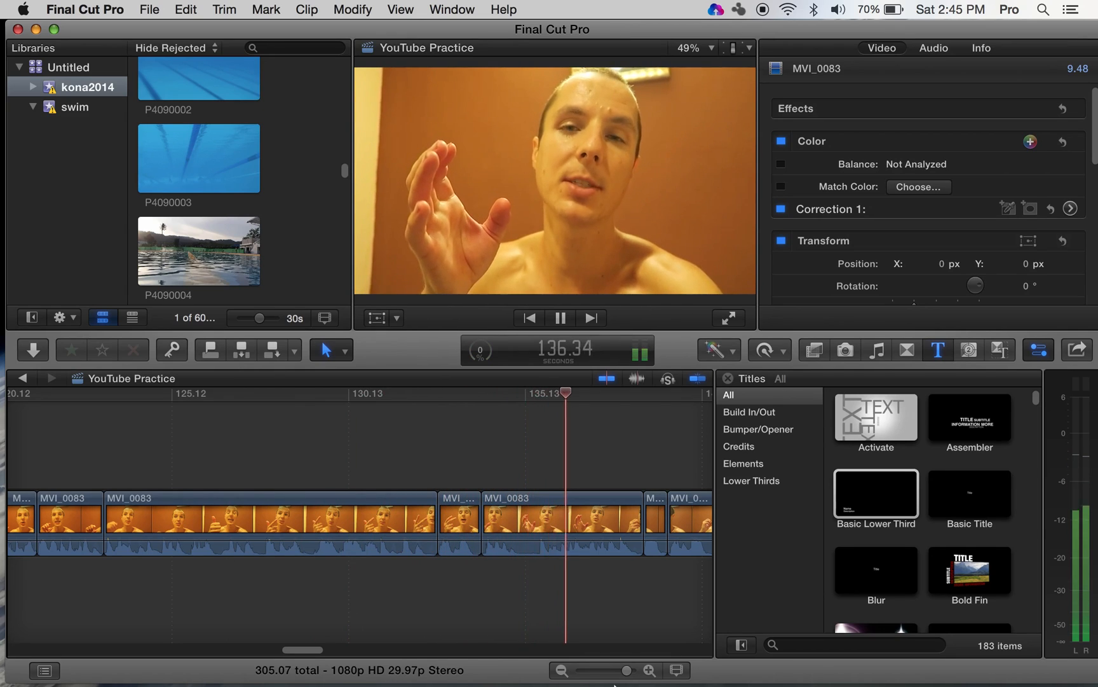
pyautogui.moveTo(615, 683)
pyautogui.rightClick(787, 652)
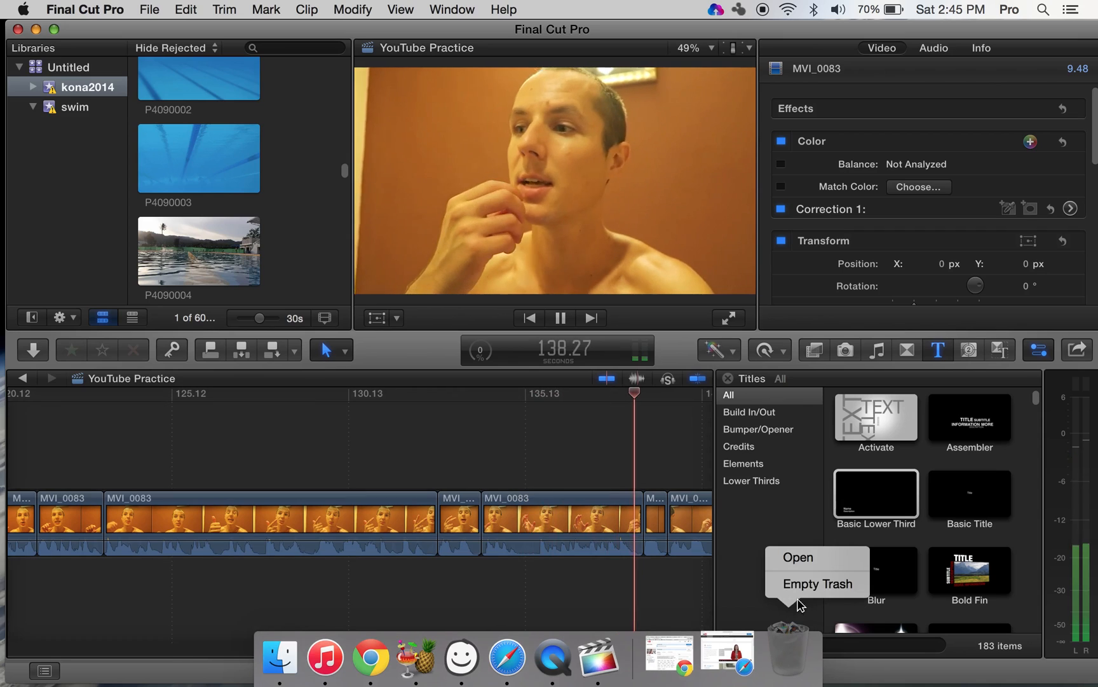
pyautogui.click(802, 585)
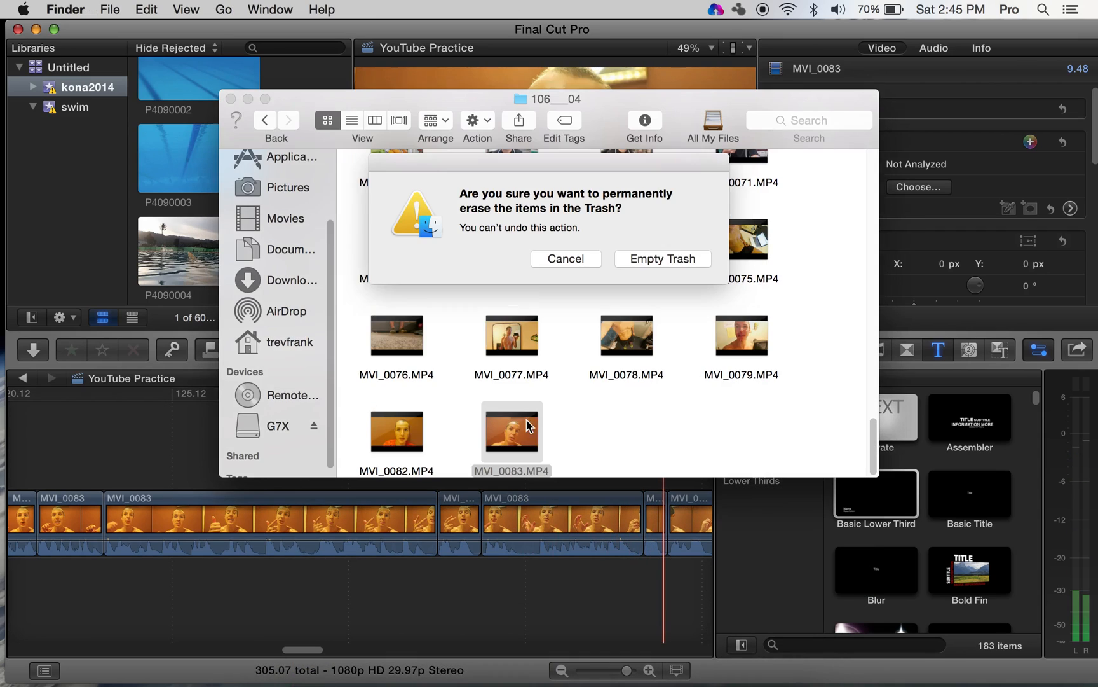
pyautogui.click(645, 262)
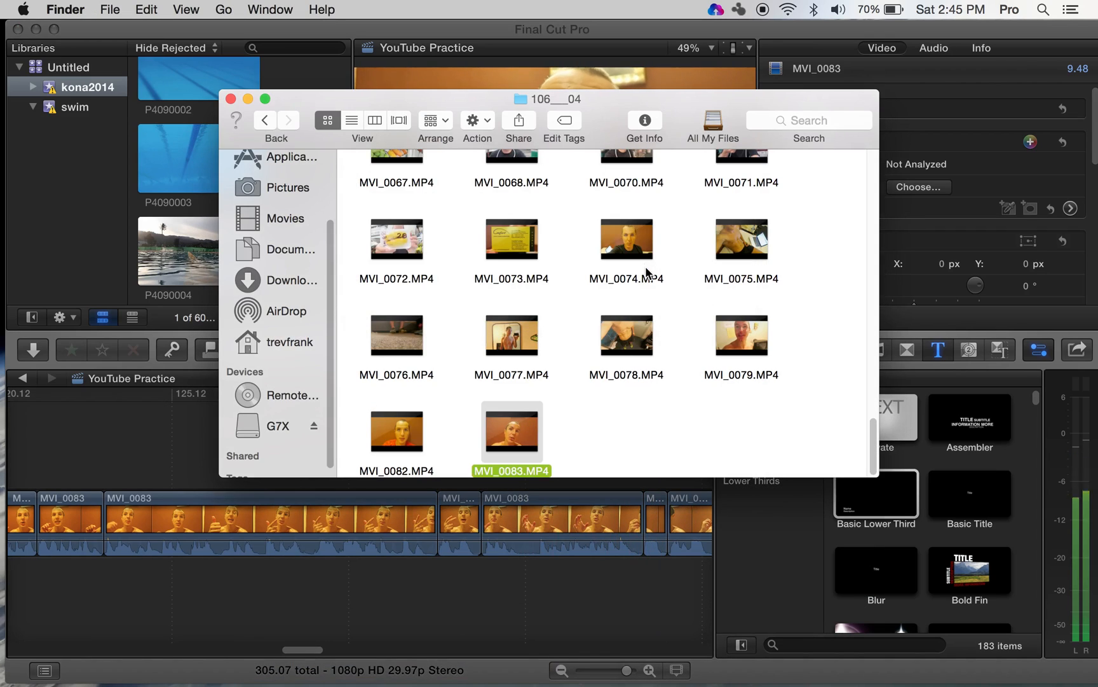
pyautogui.click(230, 99)
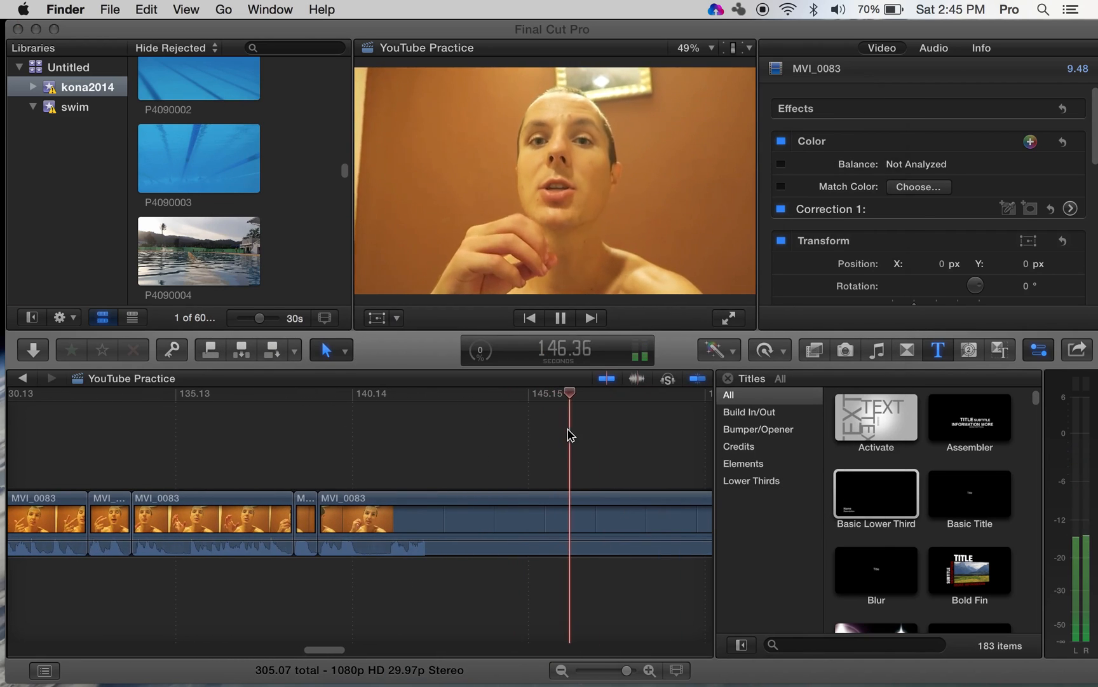
# - Close the intro.mov preview, return to Final Cut Pro and stop the timeline playback at about 156.16 seconds
pyautogui.press('space')
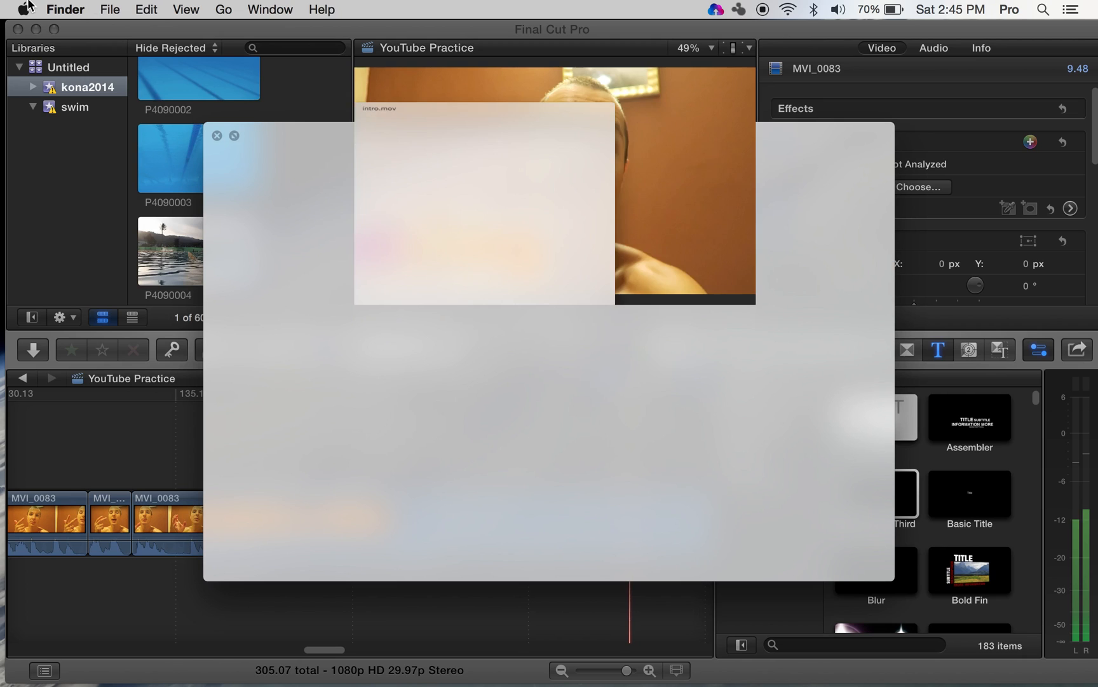
pyautogui.click(217, 136)
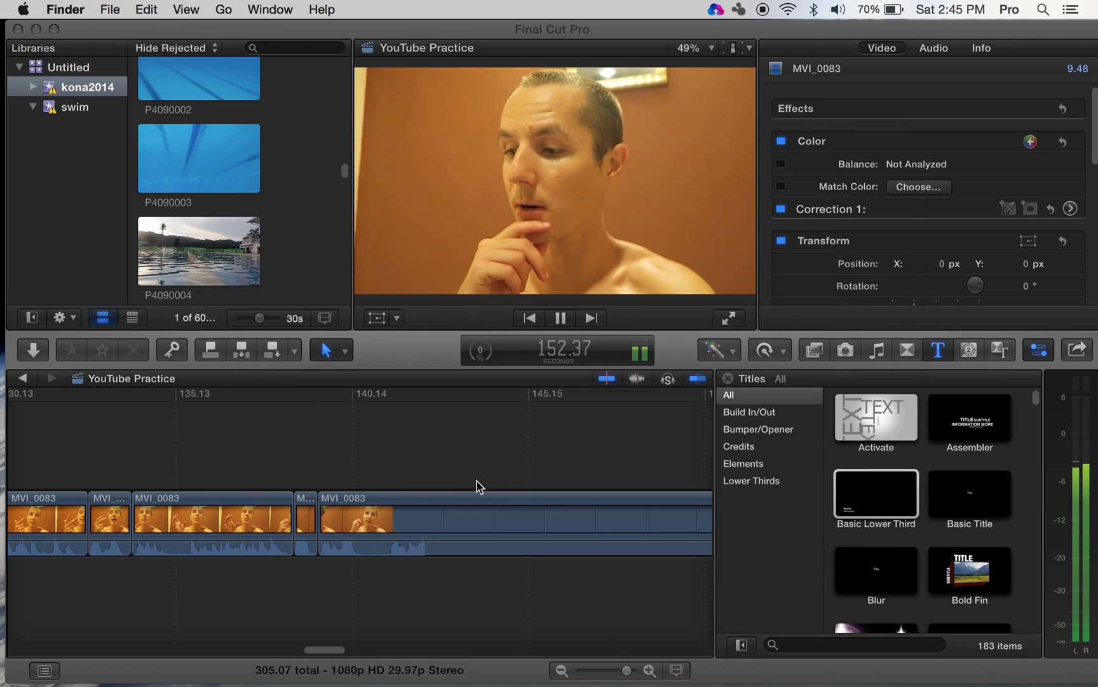
pyautogui.click(534, 458)
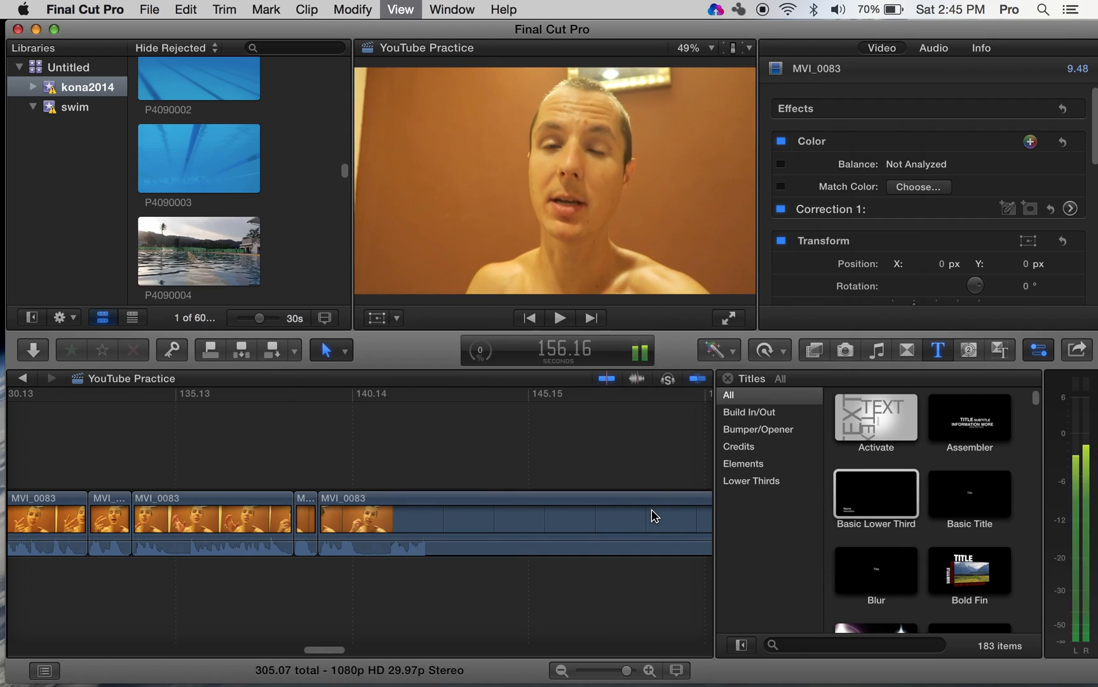
pyautogui.press('space')
pyautogui.click(654, 514)
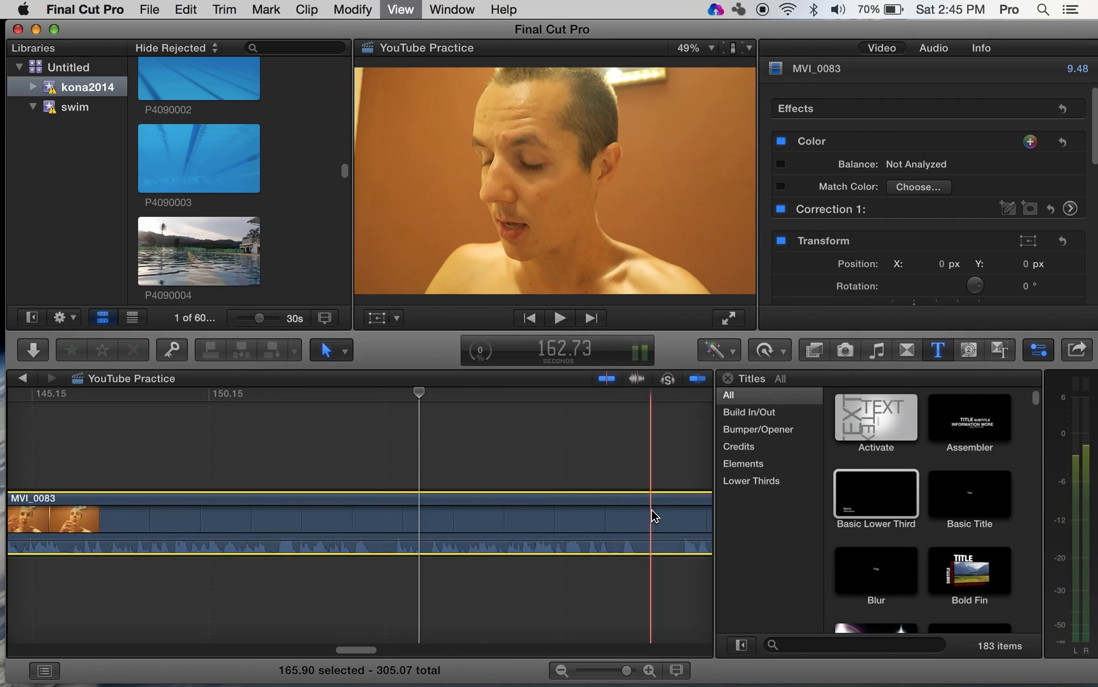
# - Check the Mac's storage overview for free disk space, then close the system information window
pyautogui.click(21, 8)
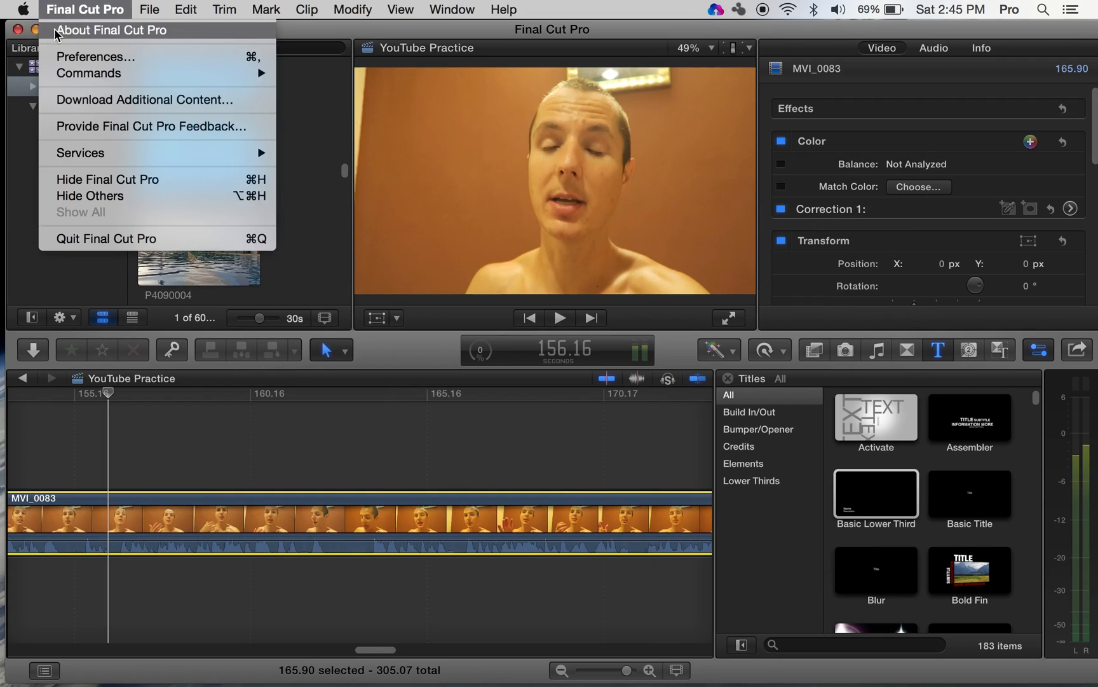
pyautogui.click(26, 9)
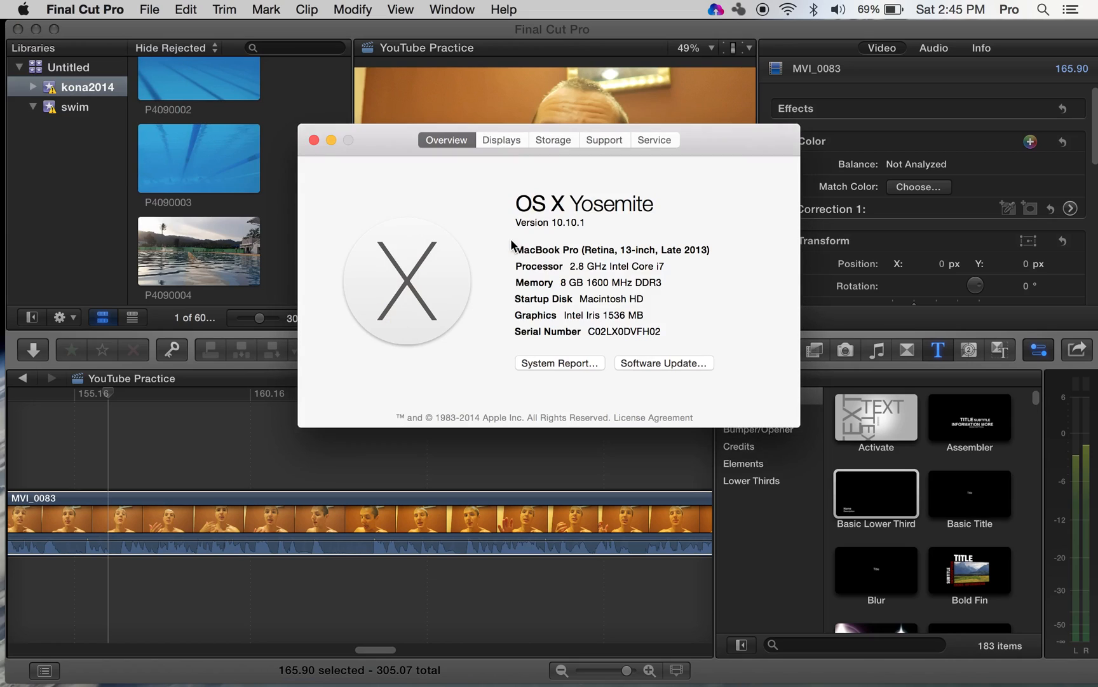
pyautogui.click(537, 140)
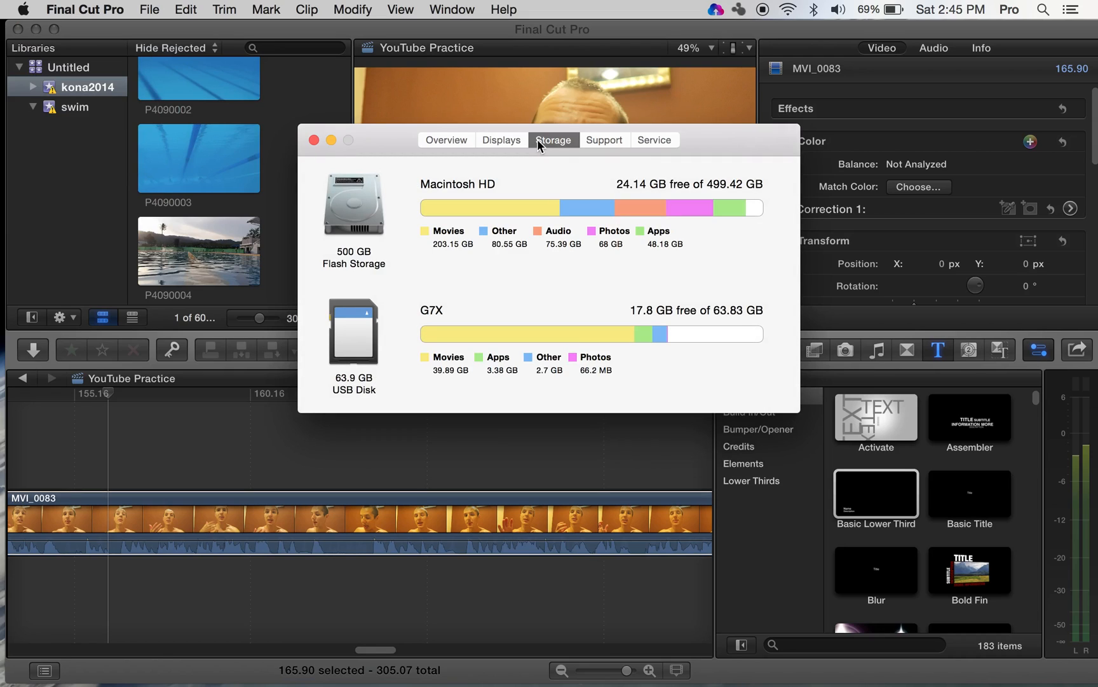
pyautogui.click(315, 139)
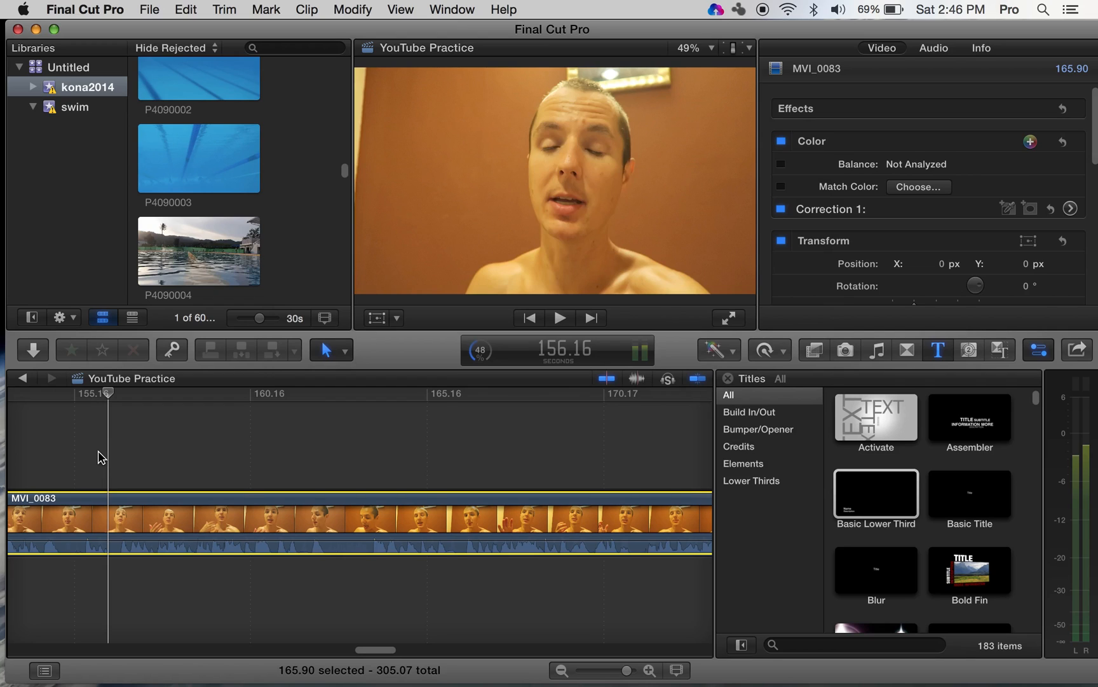
# - Replay the opening of the last talking clip in close detail around 140 to 142 seconds to find the cut point
pyautogui.hscroll(-10, 98, 457)
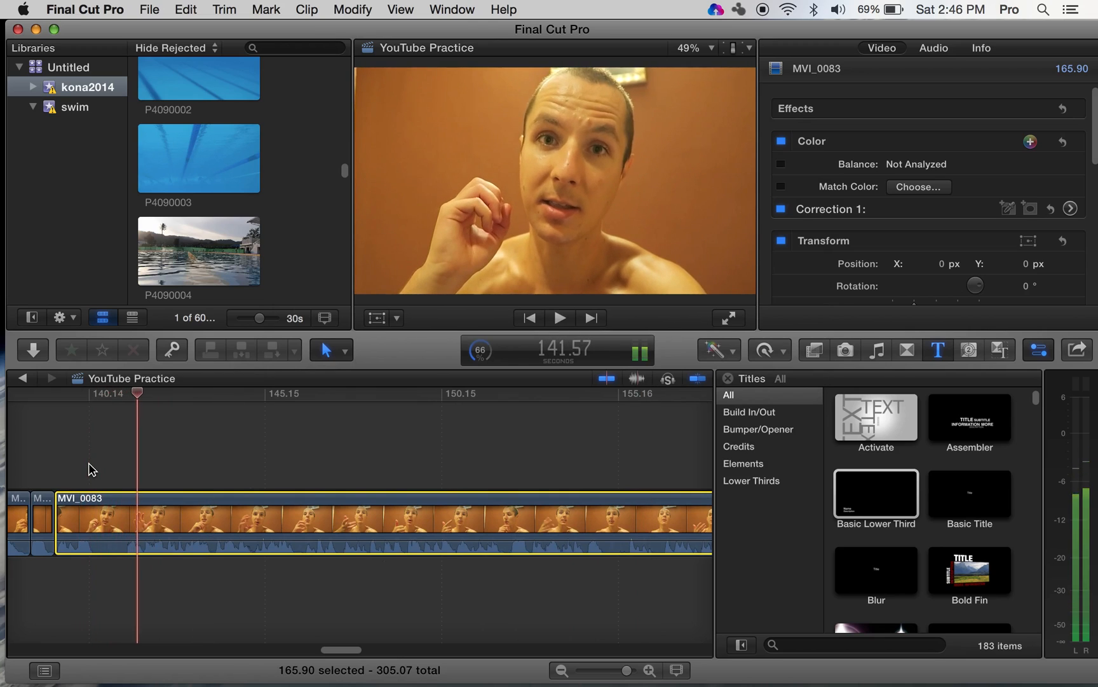
pyautogui.press('space')
pyautogui.press('z')
pyautogui.click(127, 524)
pyautogui.press('a')
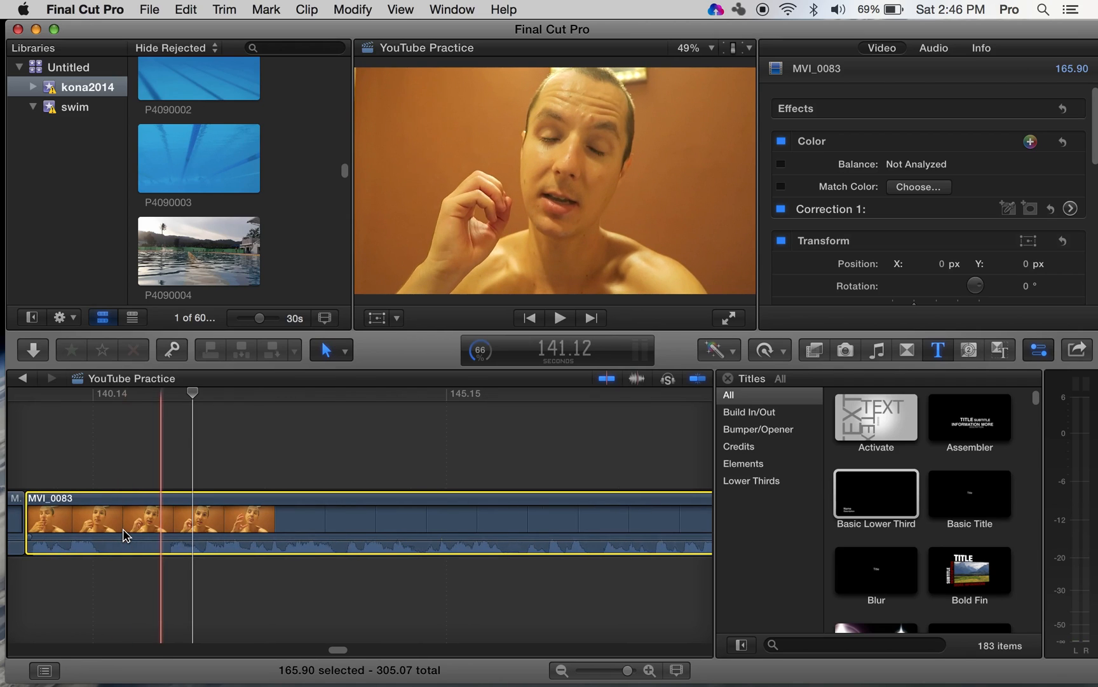
pyautogui.press('space')
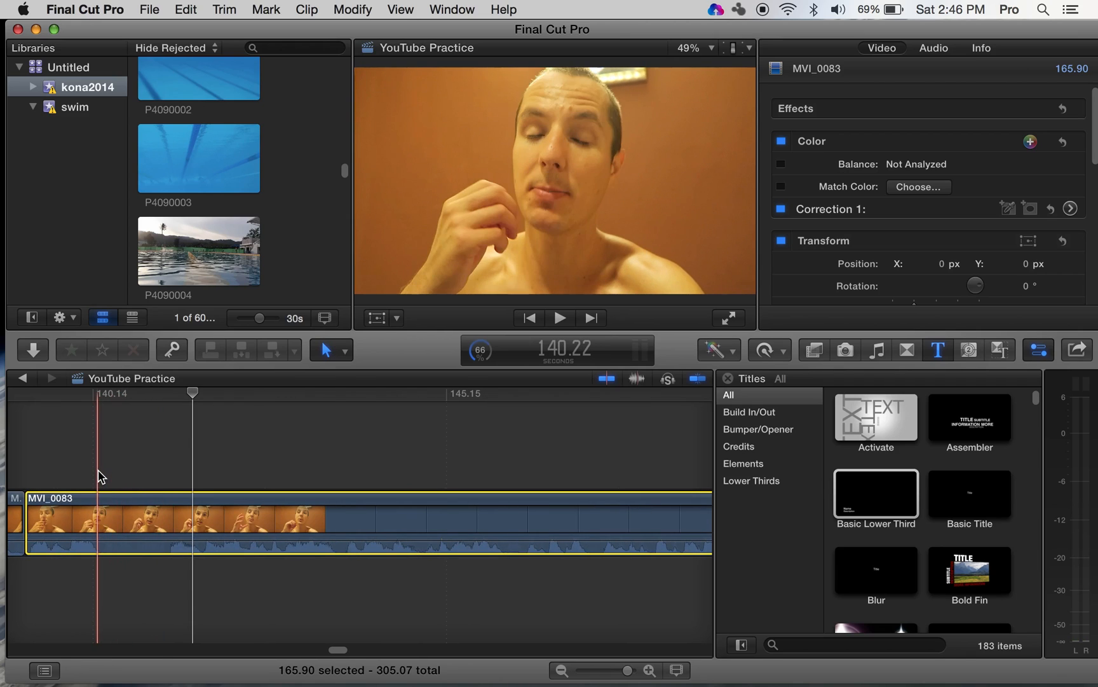
pyautogui.press('space')
# - Split the last talking clip at about 141.7 seconds and trim 1.40 seconds off the first piece's end, leaving it 1.10 seconds long
pyautogui.press('b')
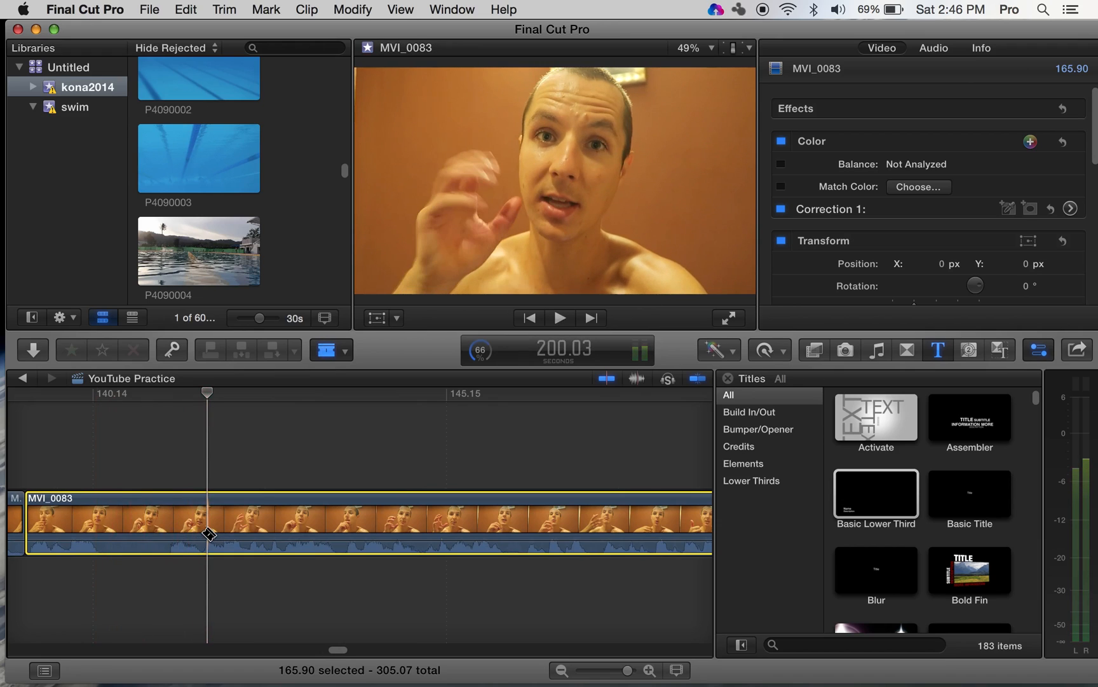
pyautogui.press('super+equal')
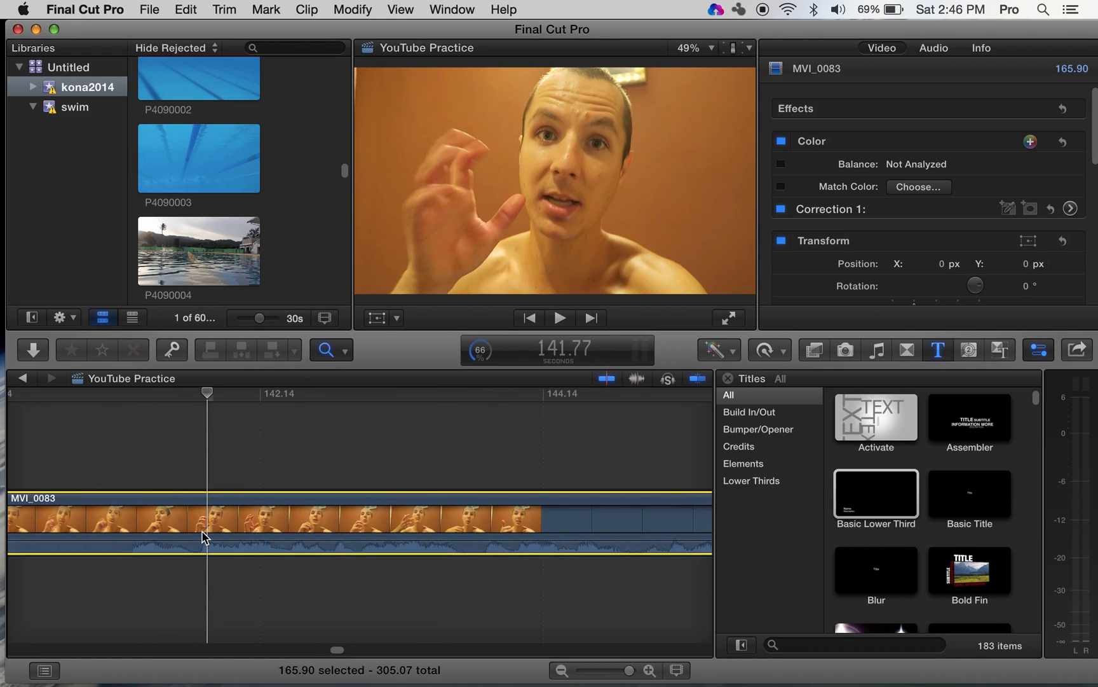
pyautogui.click(197, 522)
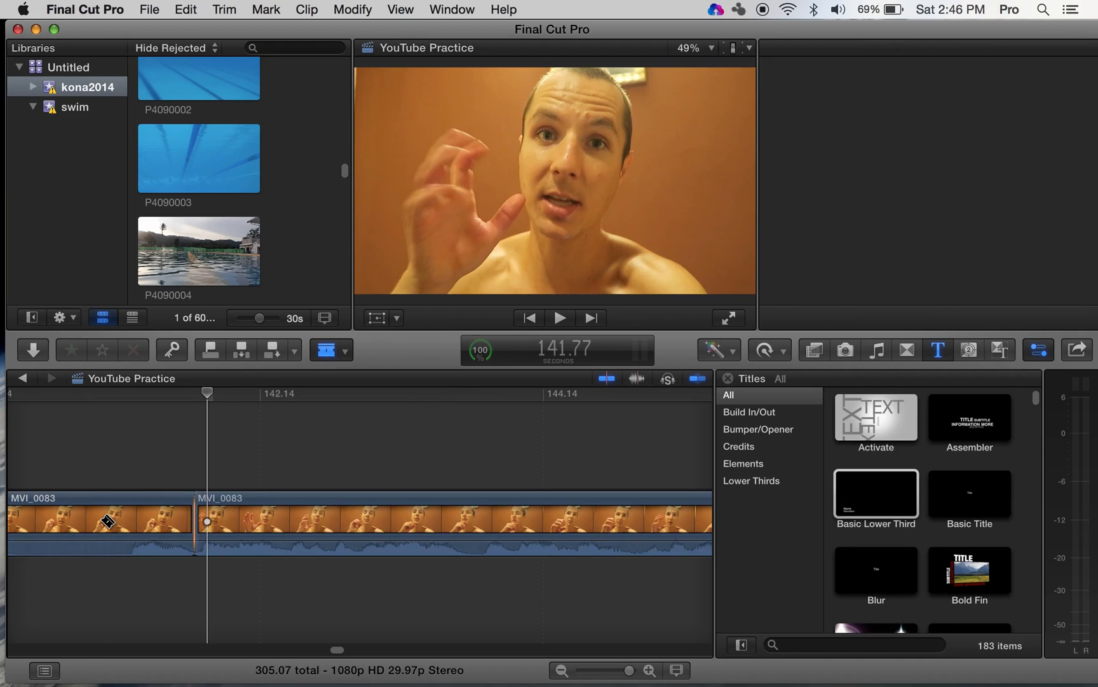
pyautogui.press('a')
pyautogui.click(180, 522)
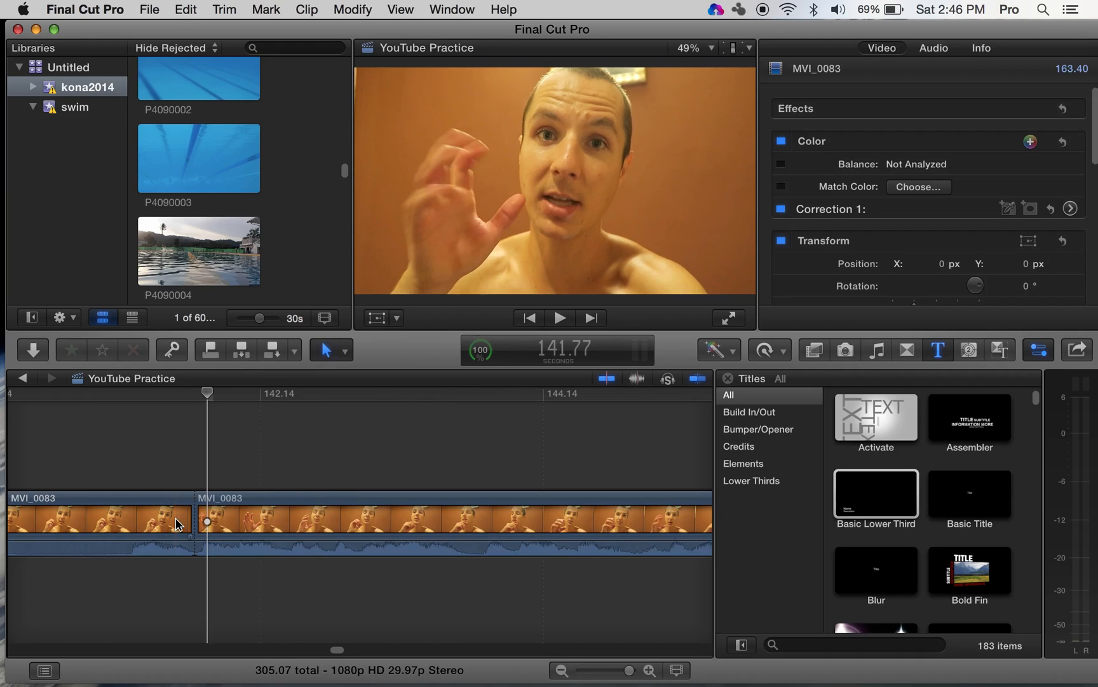
pyautogui.hscroll(-3, 178, 524)
pyautogui.moveTo(309, 525); pyautogui.dragTo(110, 524)
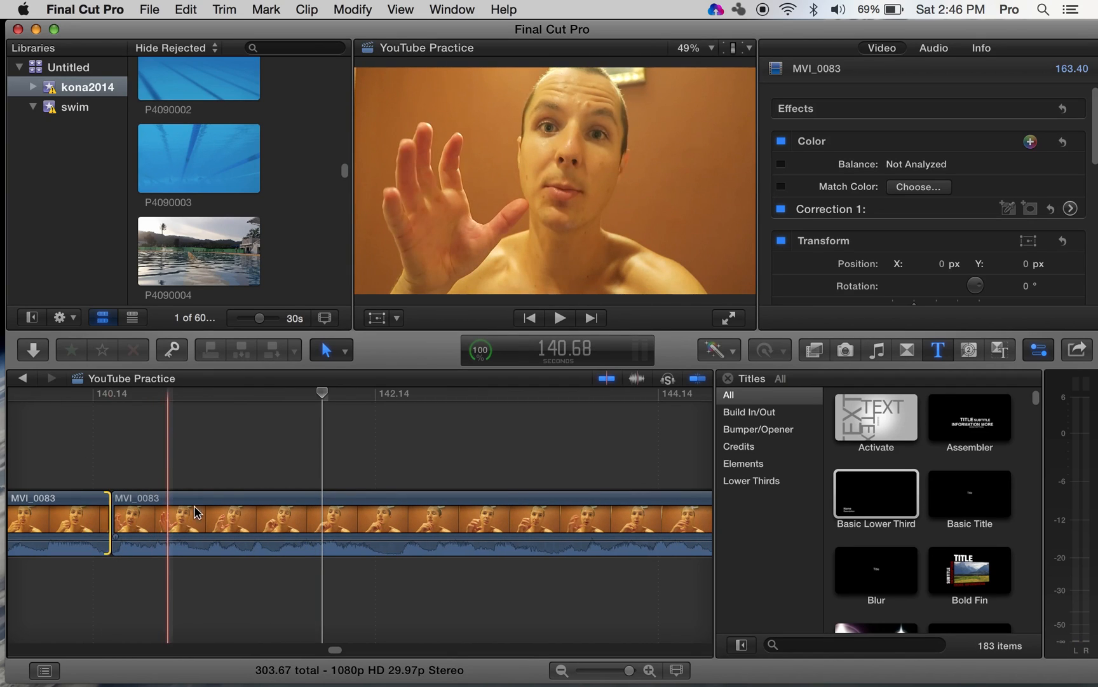
# - Delete the library's generated render files, limited to unused ones only, to free disk space
pyautogui.click(159, 7)
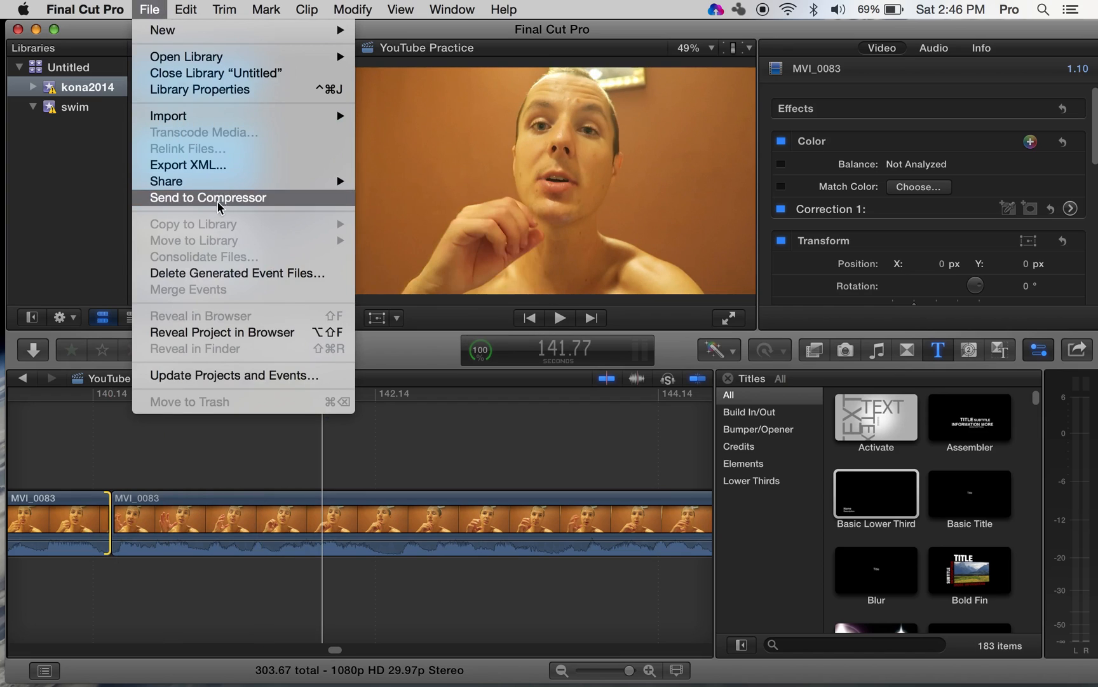
pyautogui.click(197, 274)
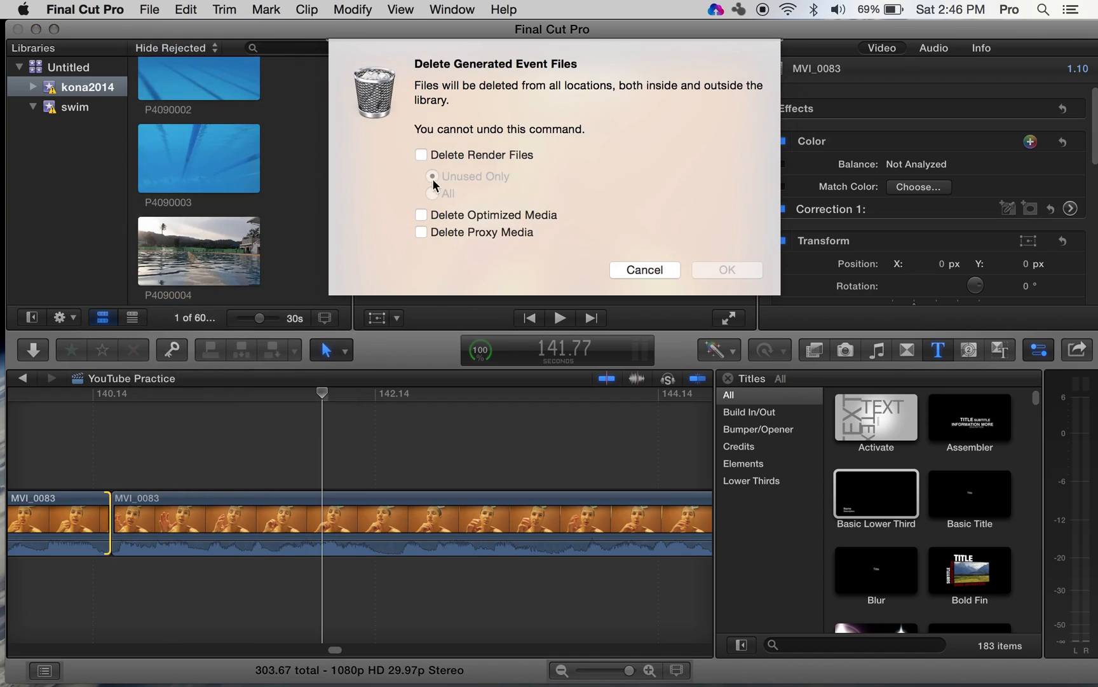
pyautogui.click(423, 155)
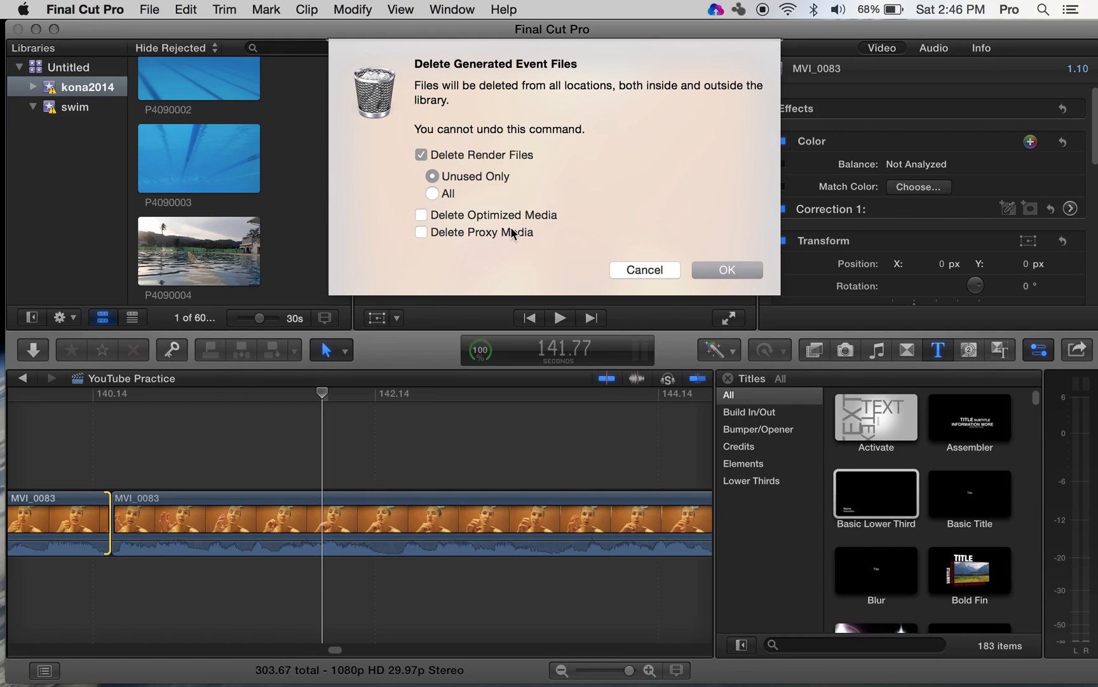
pyautogui.click(728, 270)
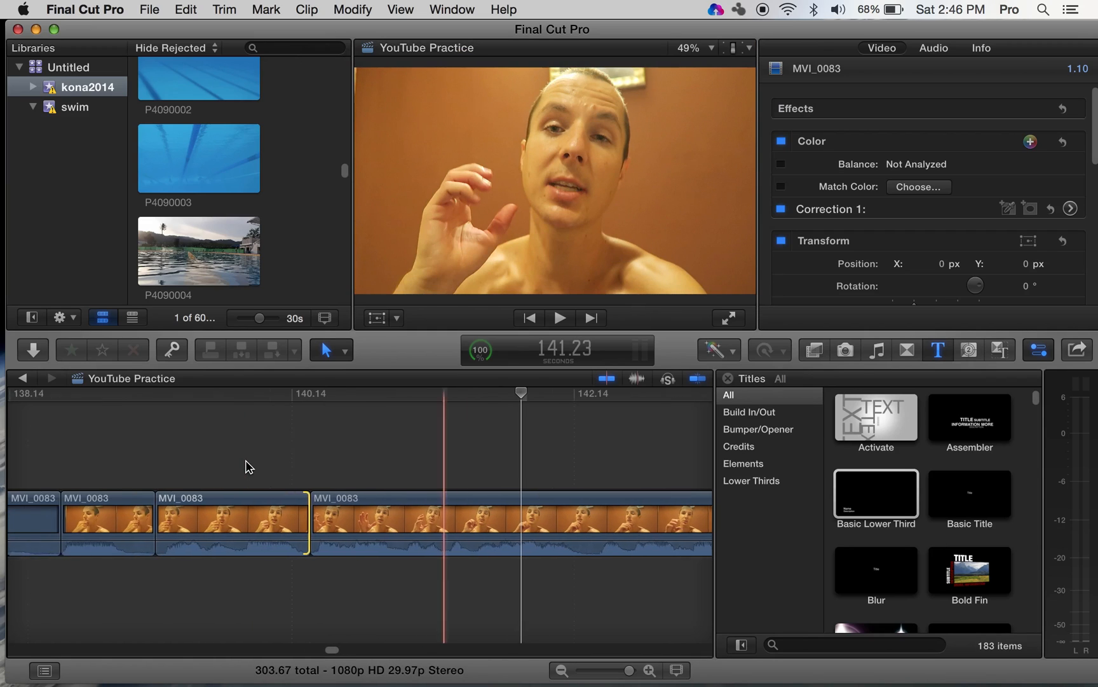
# - Trim 0.23 seconds off the clip ending near 138.5 seconds, leaving it 4.37 seconds long, and shorten the following clip to 0.50 seconds
pyautogui.hscroll(-5, 248, 462)
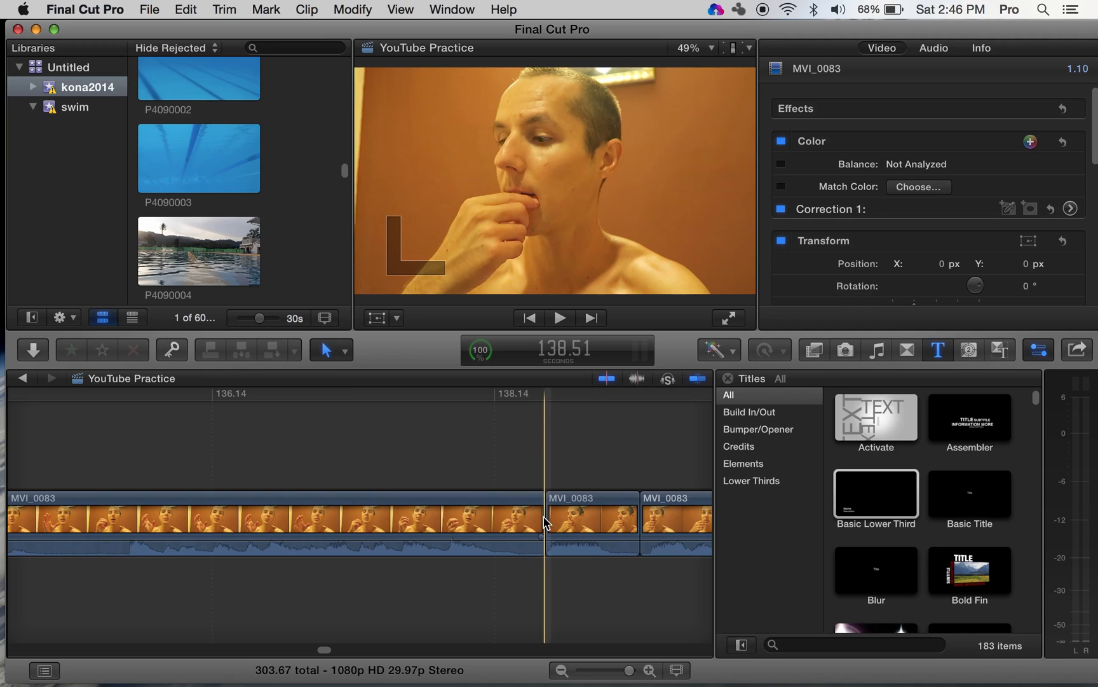
pyautogui.moveTo(535, 518); pyautogui.dragTo(508, 518)
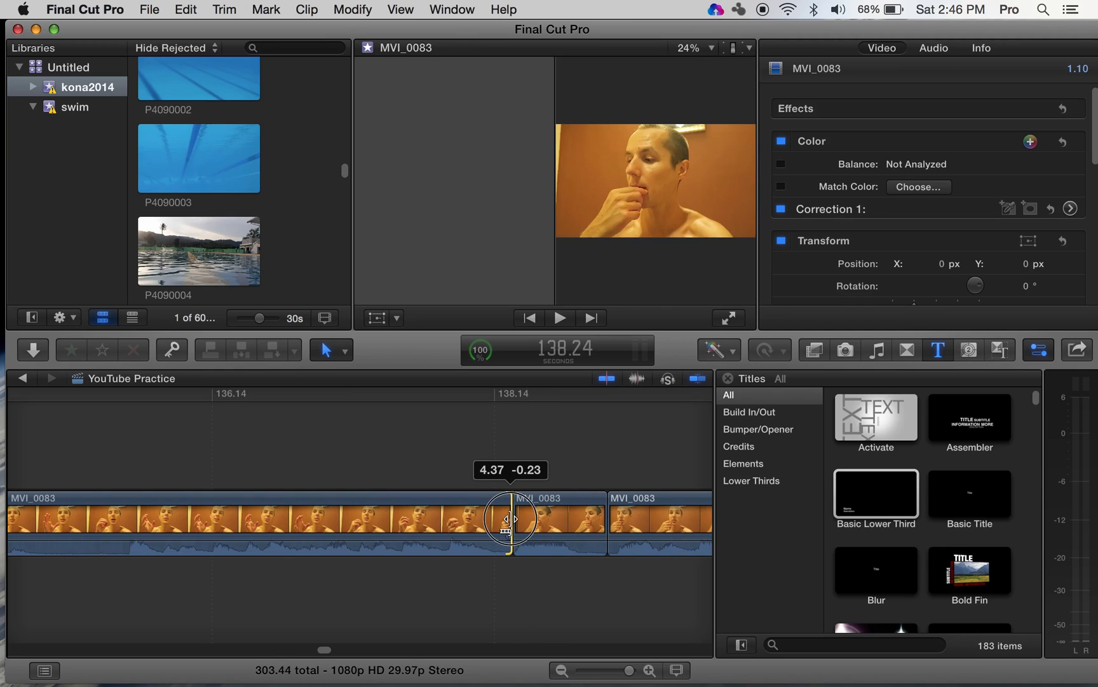
pyautogui.click(604, 525)
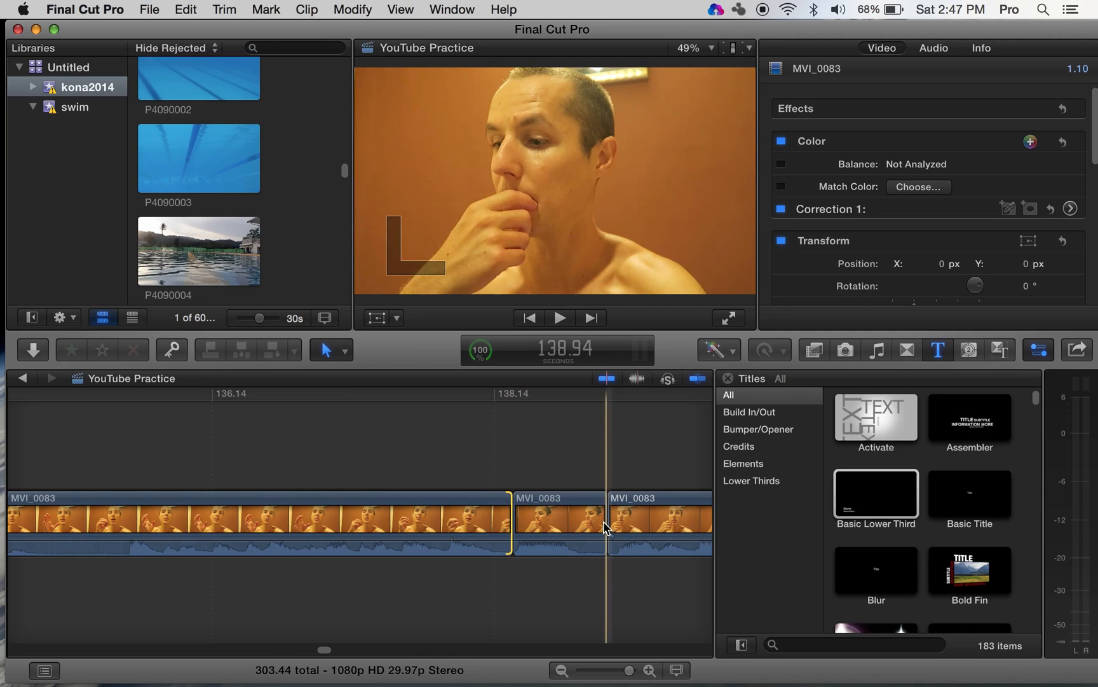
pyautogui.moveTo(578, 525); pyautogui.dragTo(581, 525)
# - Split the talking clip at about 135.5 seconds and trim about 0.53 seconds off the first piece's end
pyautogui.hscroll(-5, 203, 456)
pyautogui.hscroll(-1, 203, 456)
pyautogui.press('b')
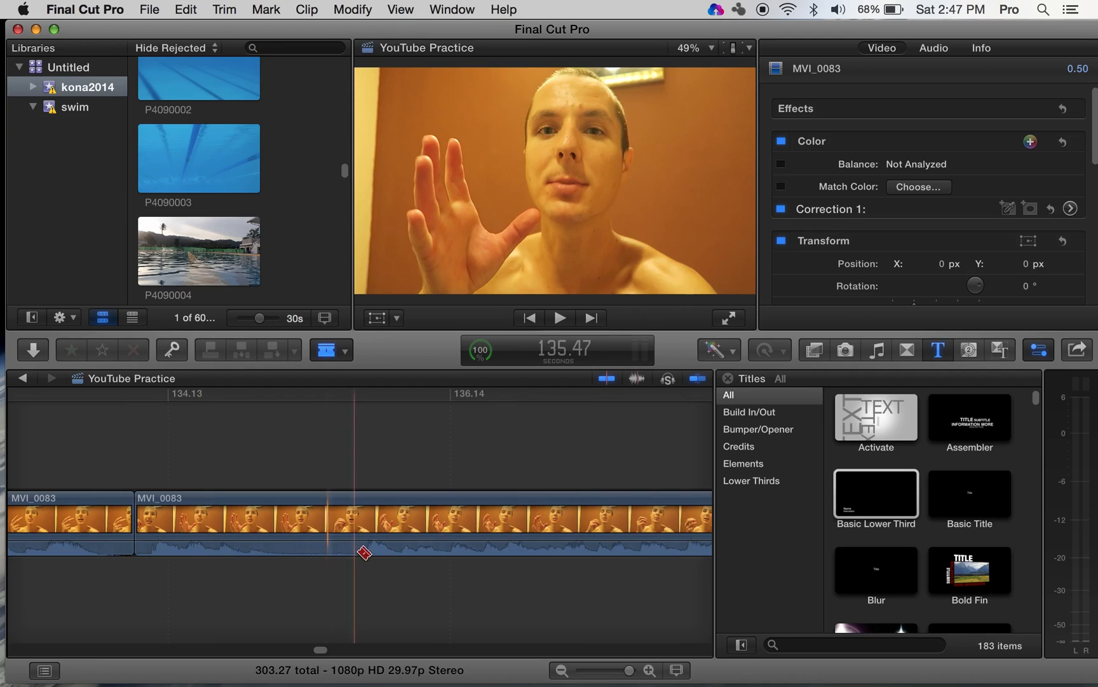
pyautogui.click(361, 527)
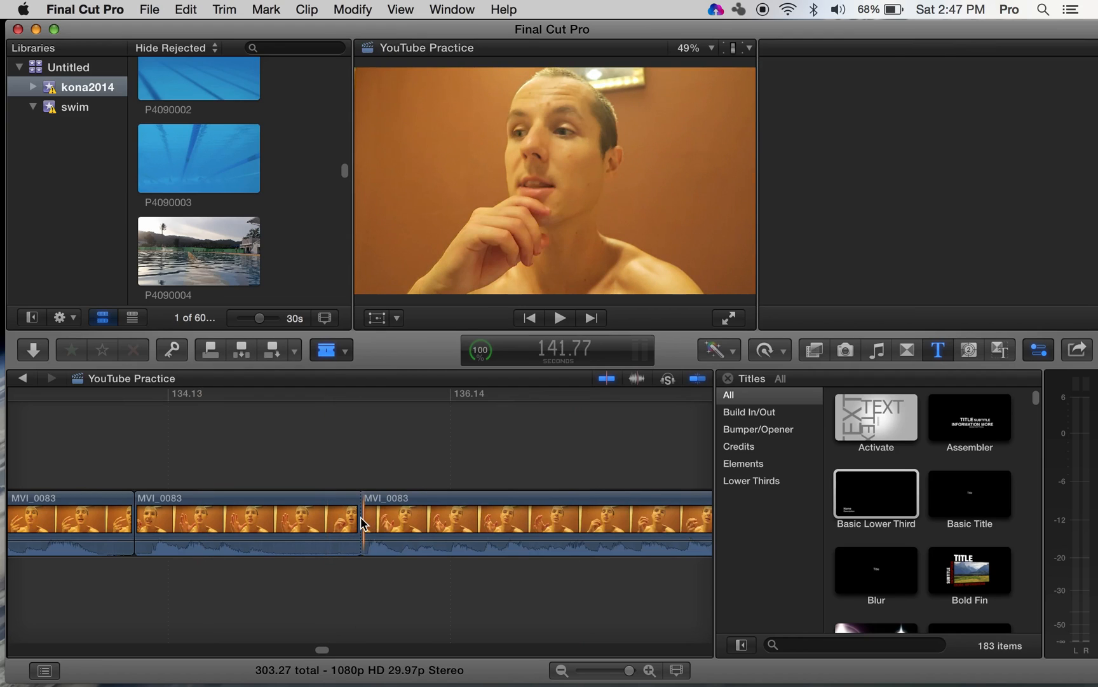
pyautogui.press('a')
pyautogui.click(361, 517)
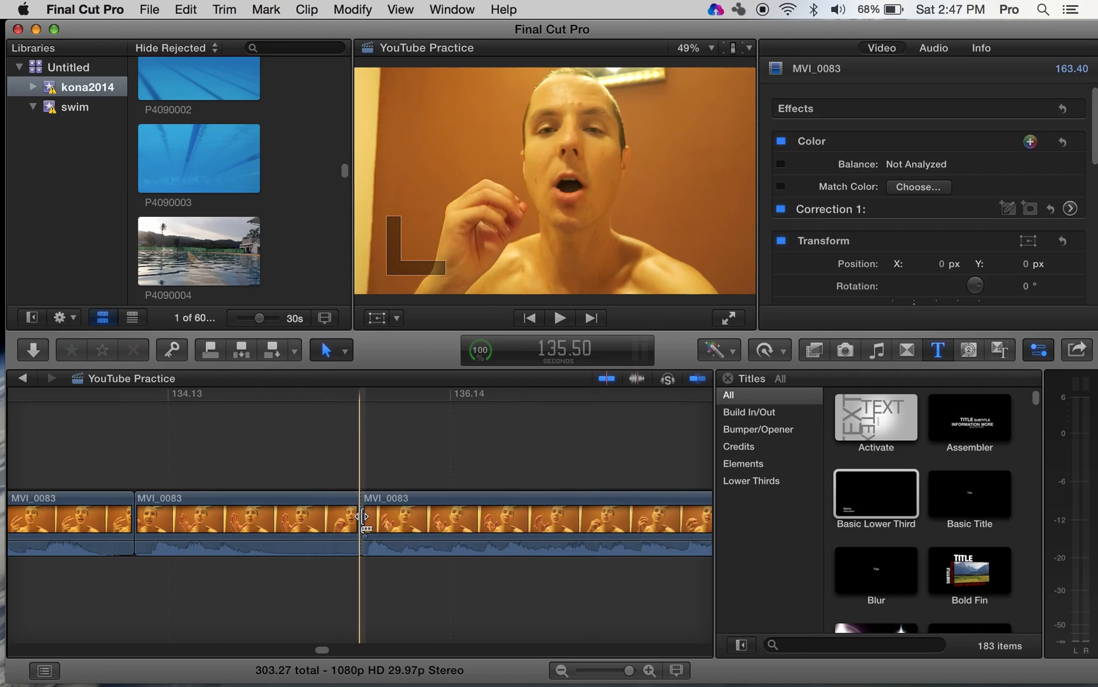
pyautogui.moveTo(354, 517); pyautogui.dragTo(282, 519)
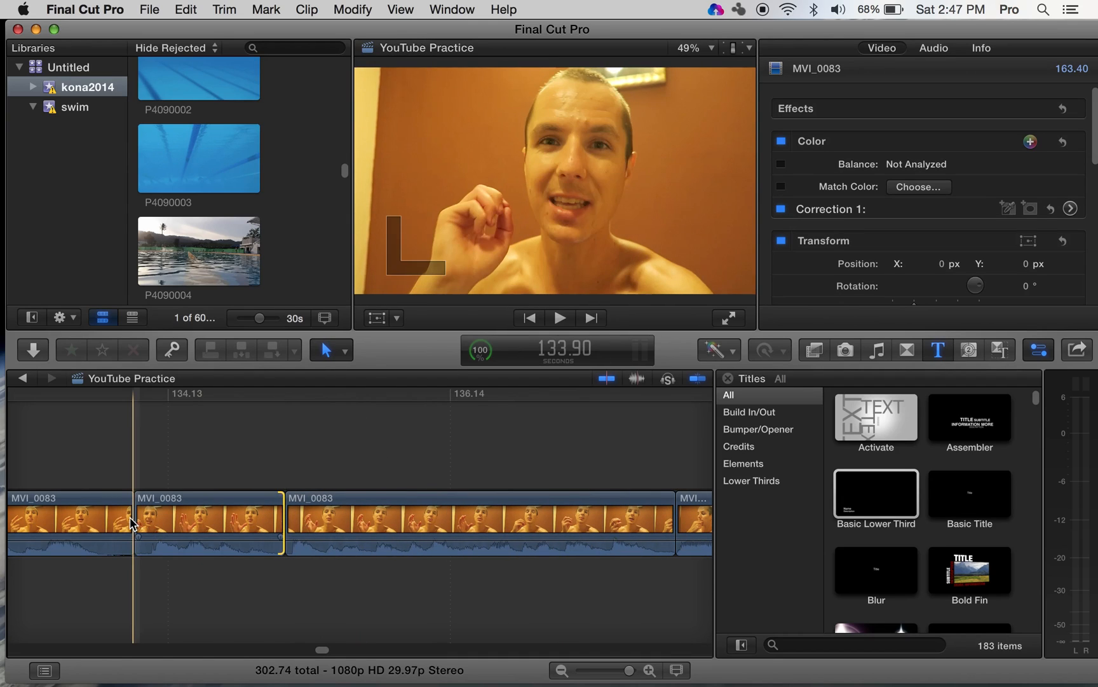
# - Trim the ends of the two preceding talking clips, leaving the one ending near 133.9 seconds 1.07 seconds long and the earlier one 9.11 seconds
pyautogui.moveTo(134, 517); pyautogui.dragTo(108, 515)
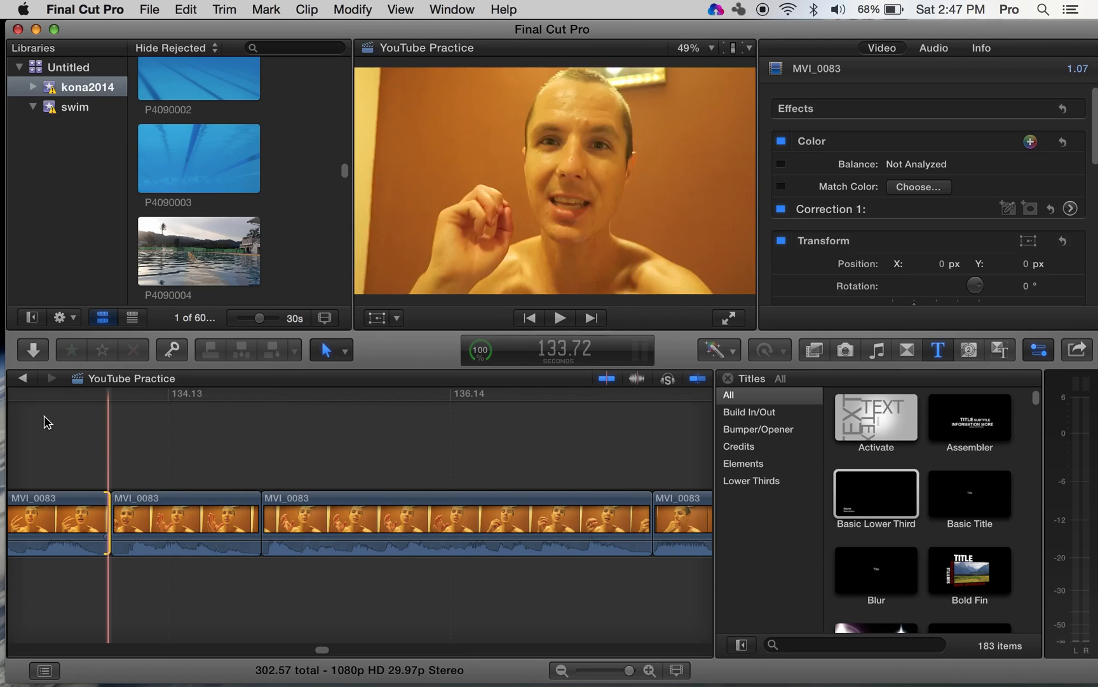
pyautogui.hscroll(-10, 115, 431)
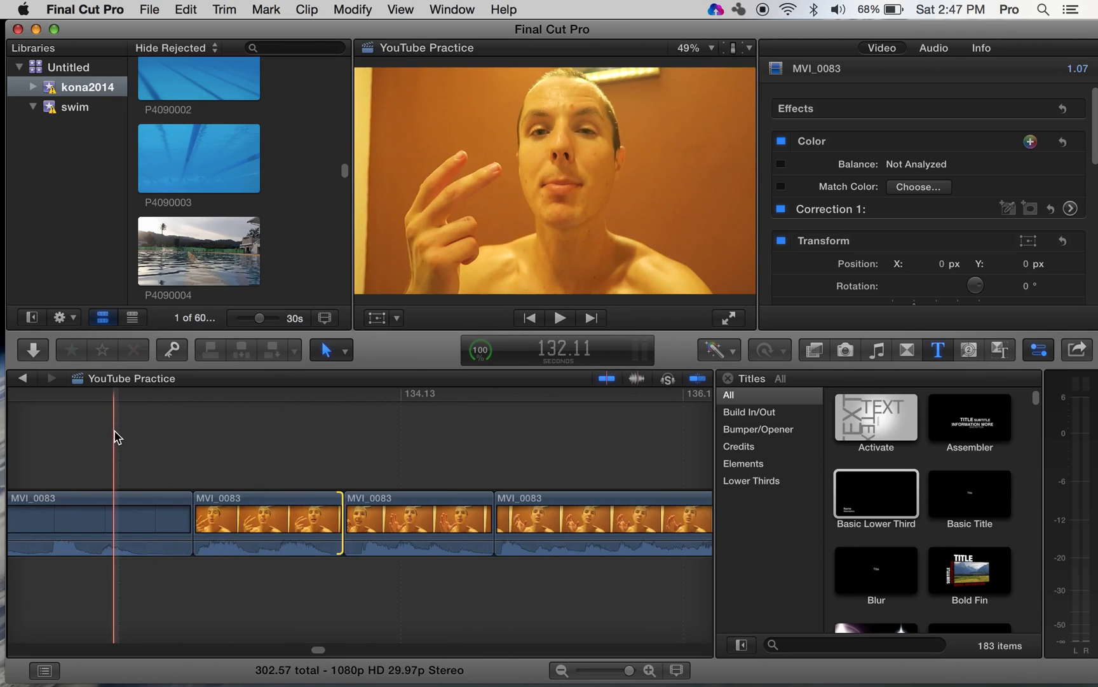
pyautogui.hscroll(-3, 159, 445)
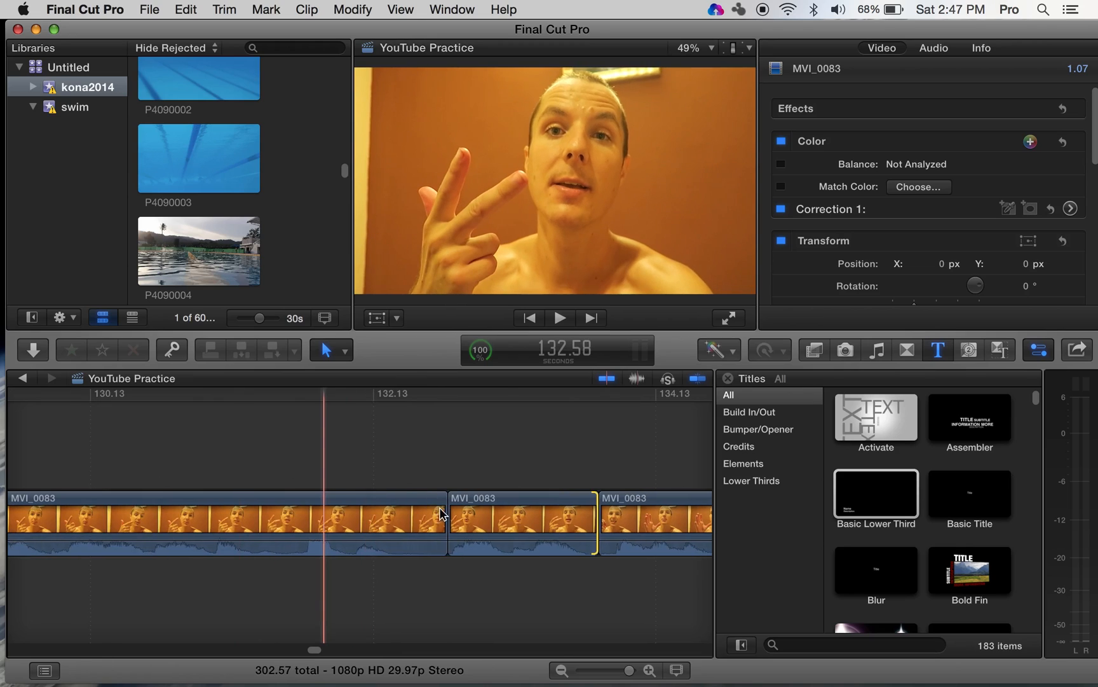
pyautogui.moveTo(443, 518); pyautogui.dragTo(394, 518)
# - Play the timeline from about 123.4 to 138 seconds in a wider view to check the newly trimmed joins
pyautogui.click(216, 436)
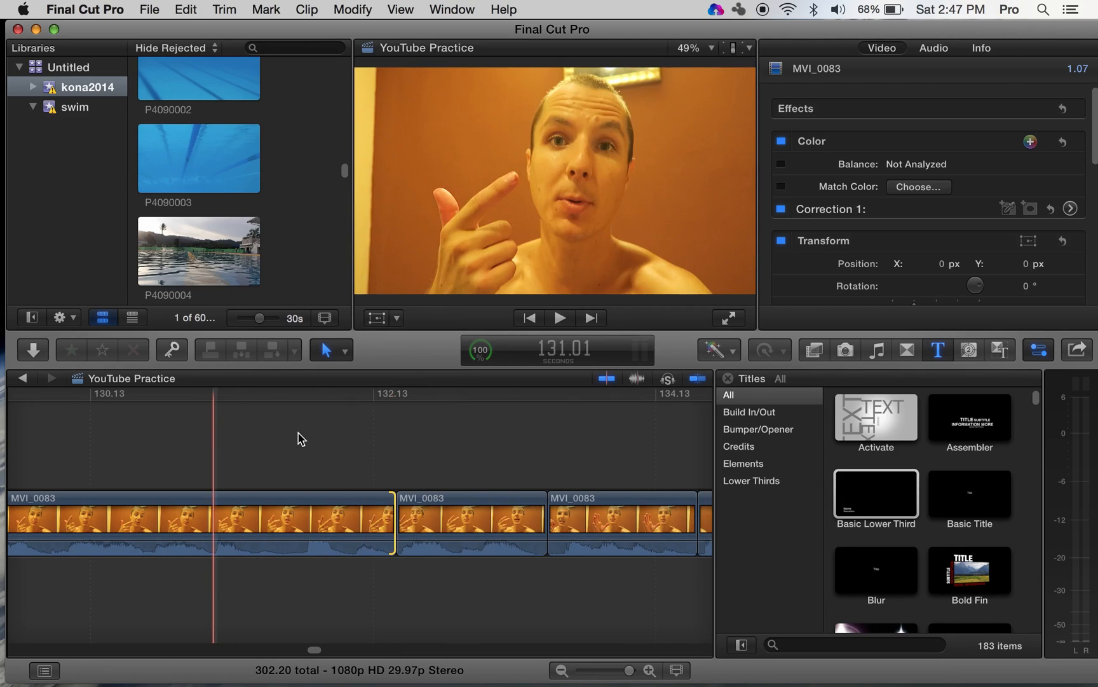
pyautogui.hscroll(-5, 298, 434)
pyautogui.hscroll(-5, 242, 435)
pyautogui.hscroll(-8, 201, 459)
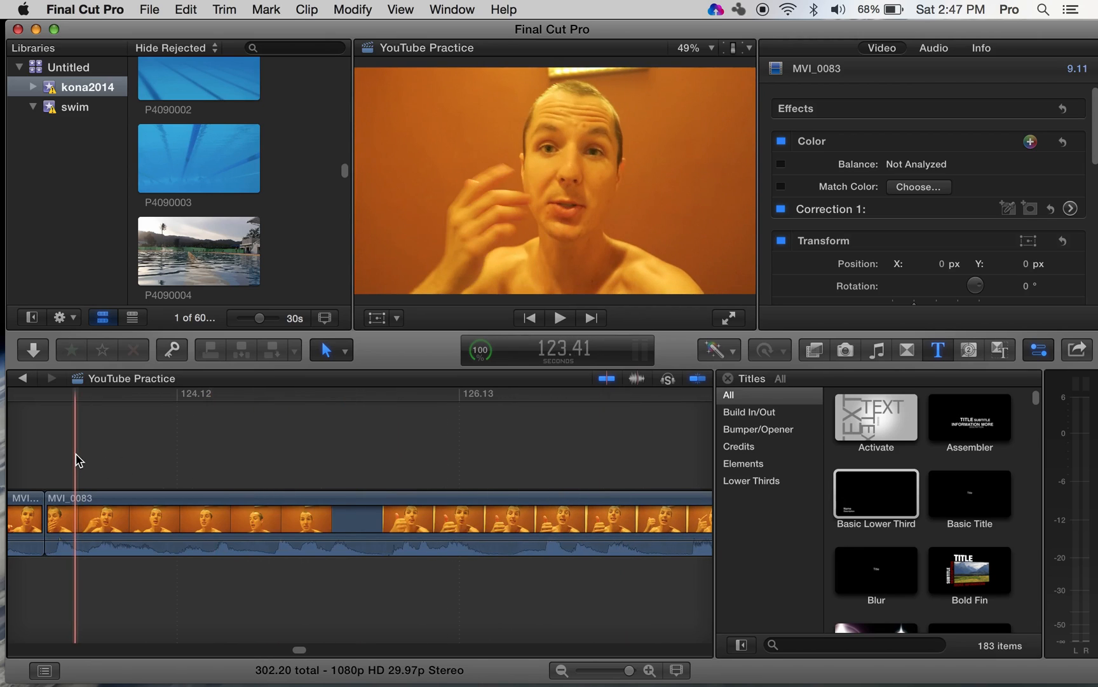
pyautogui.press('space')
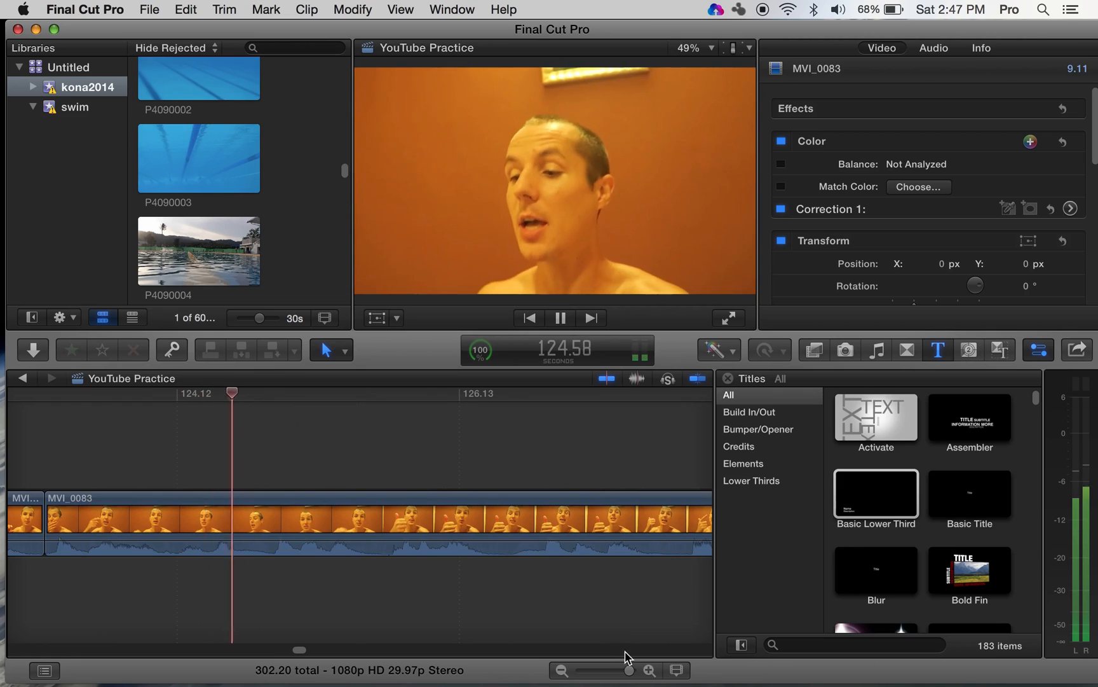
pyautogui.click(621, 672)
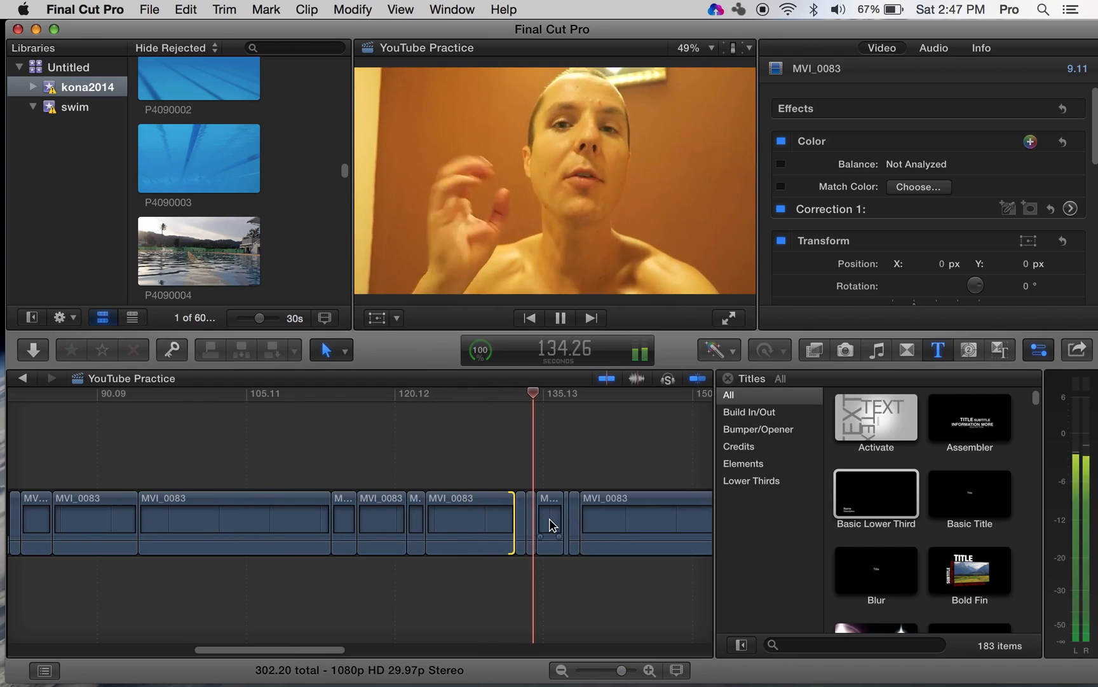
pyautogui.press('space')
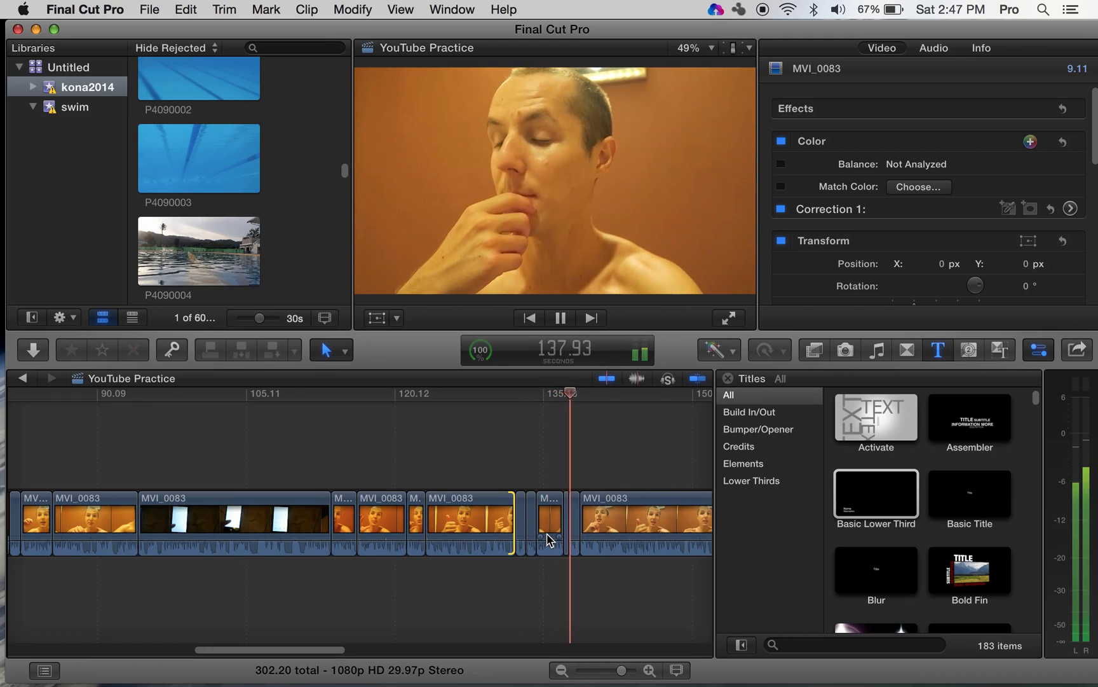
pyautogui.press('space')
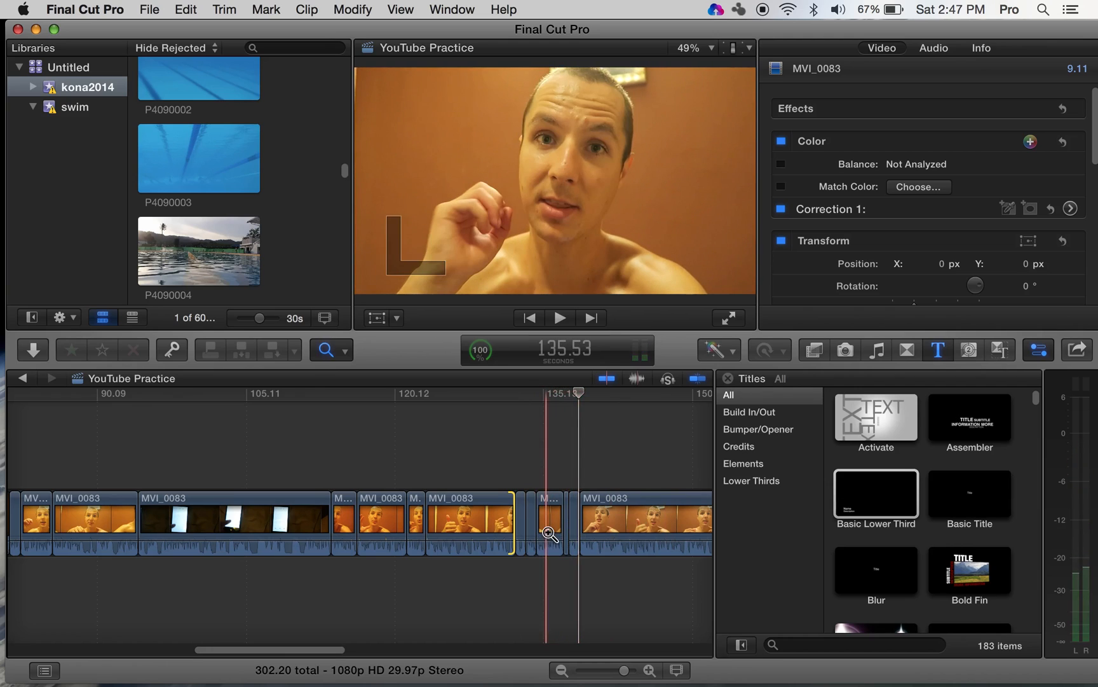
# - Replay the joins from about 131.6 seconds in closer detail and delete the 0.50-second clip at about 137.4 seconds
pyautogui.click(548, 532)
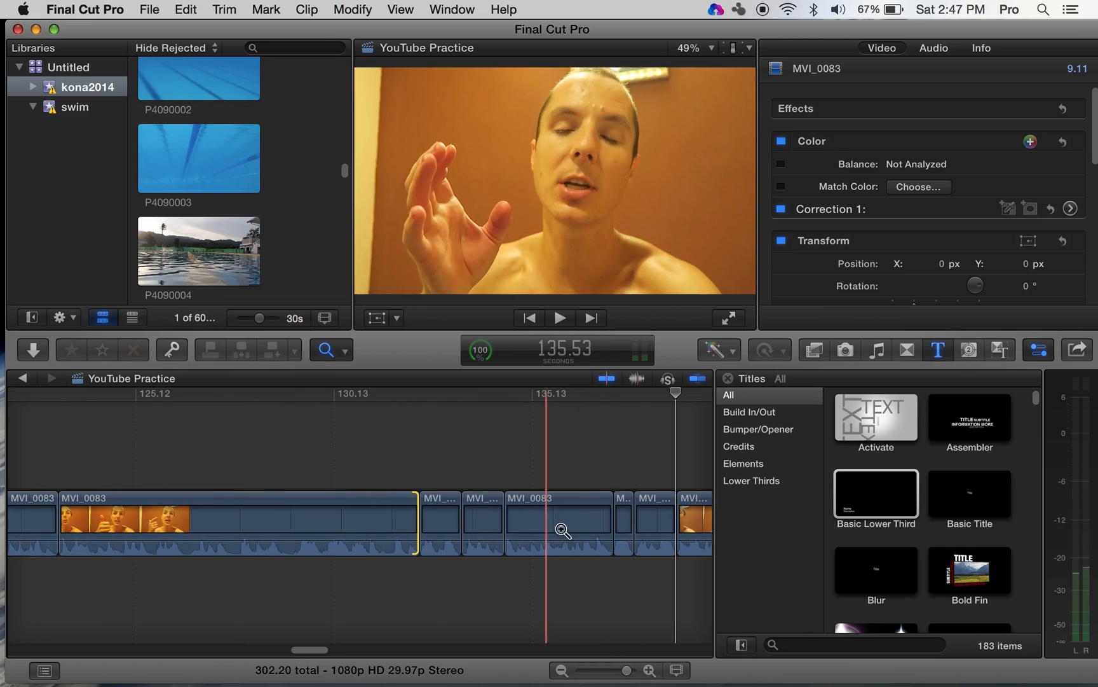
pyautogui.click(620, 508)
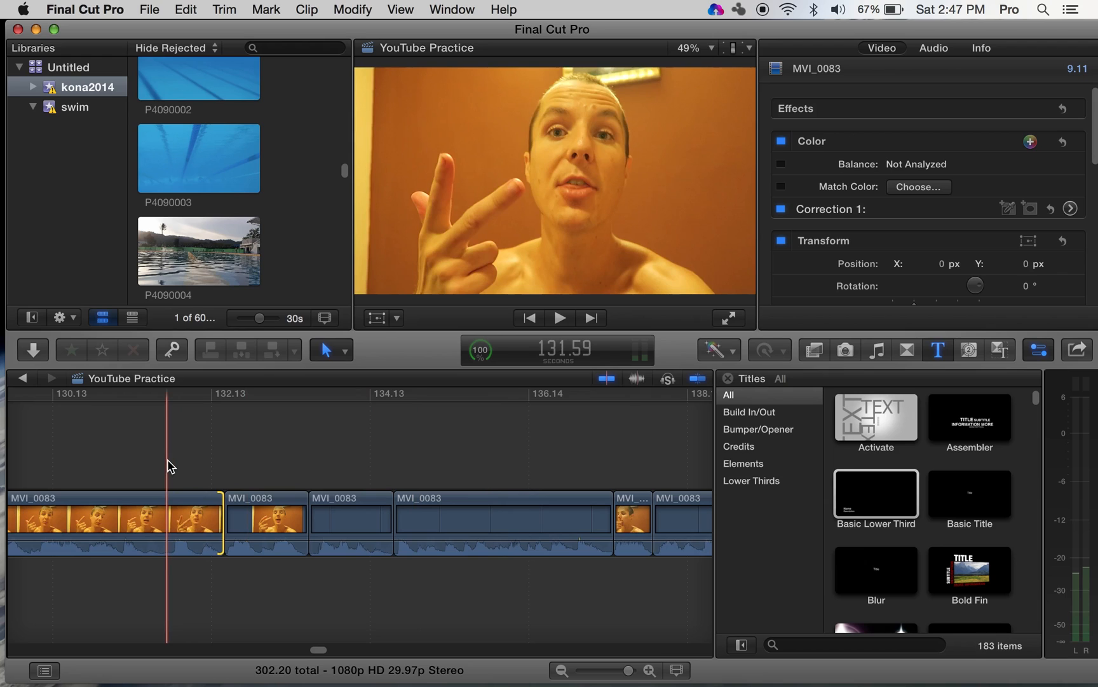
pyautogui.press('space')
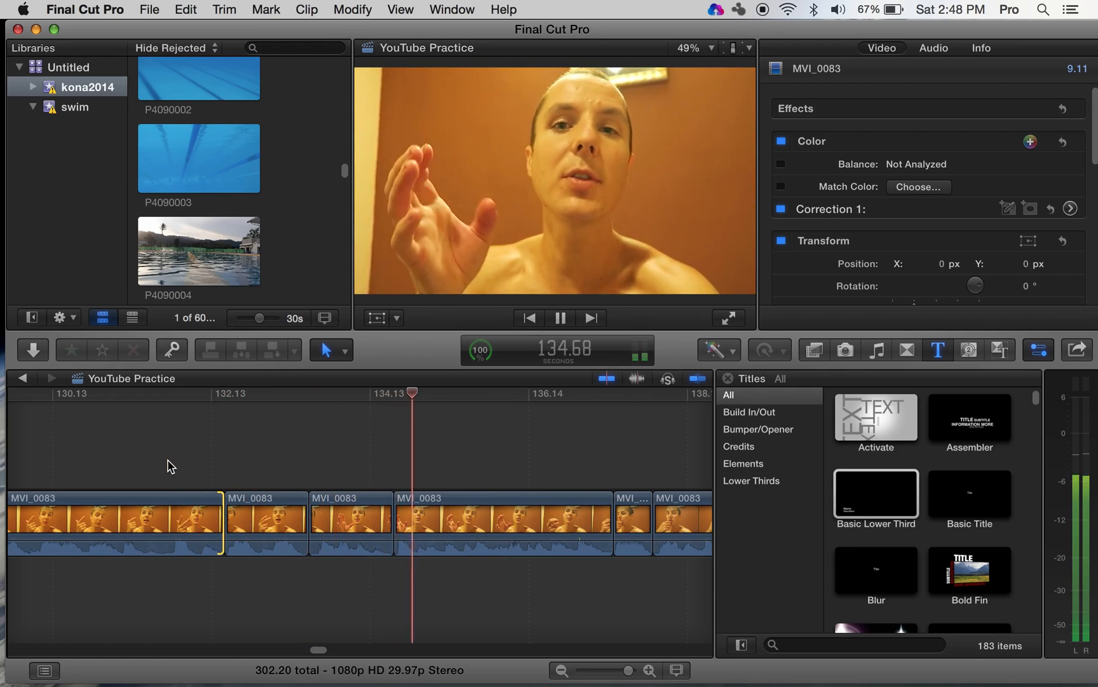
pyautogui.press('b')
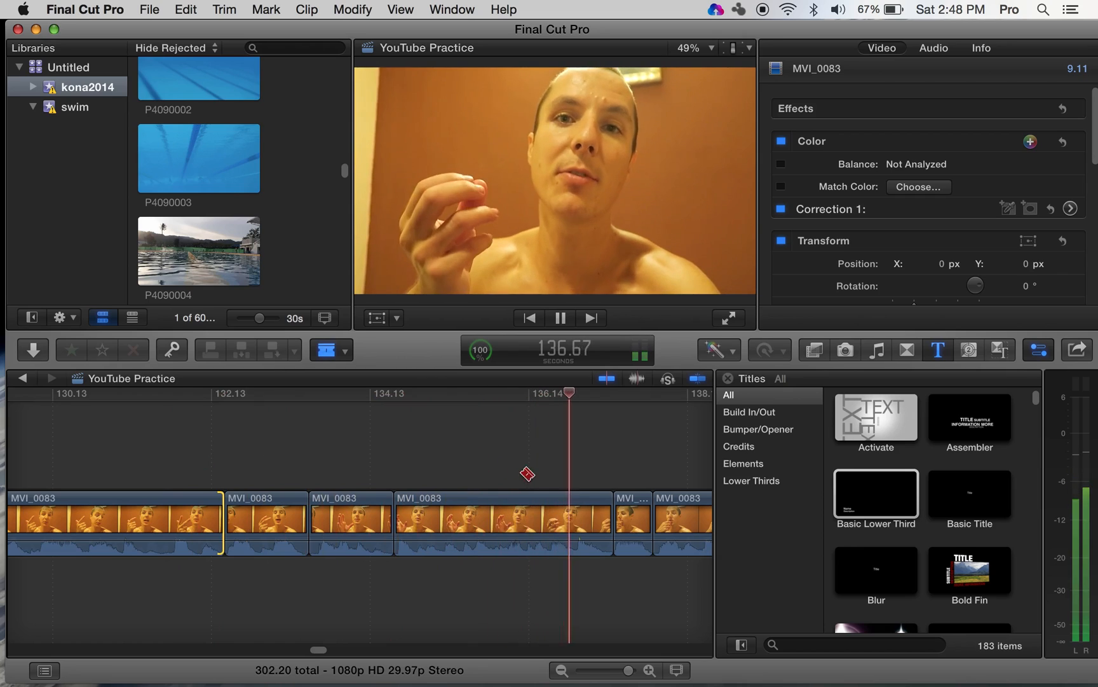
pyautogui.press('space')
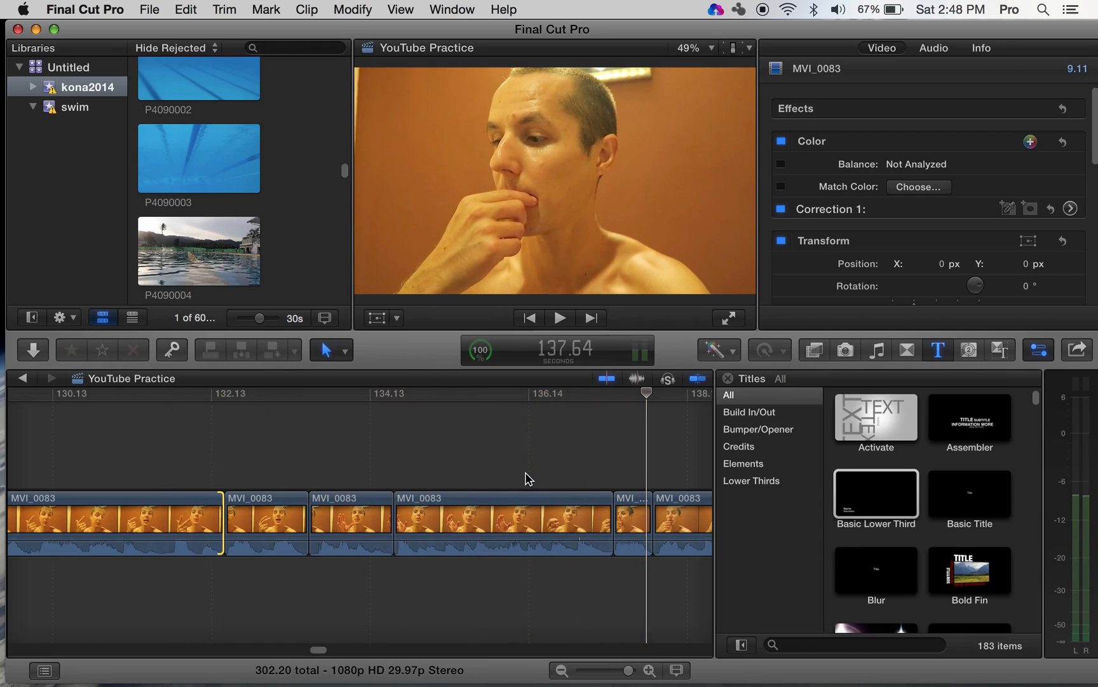
pyautogui.click(628, 511)
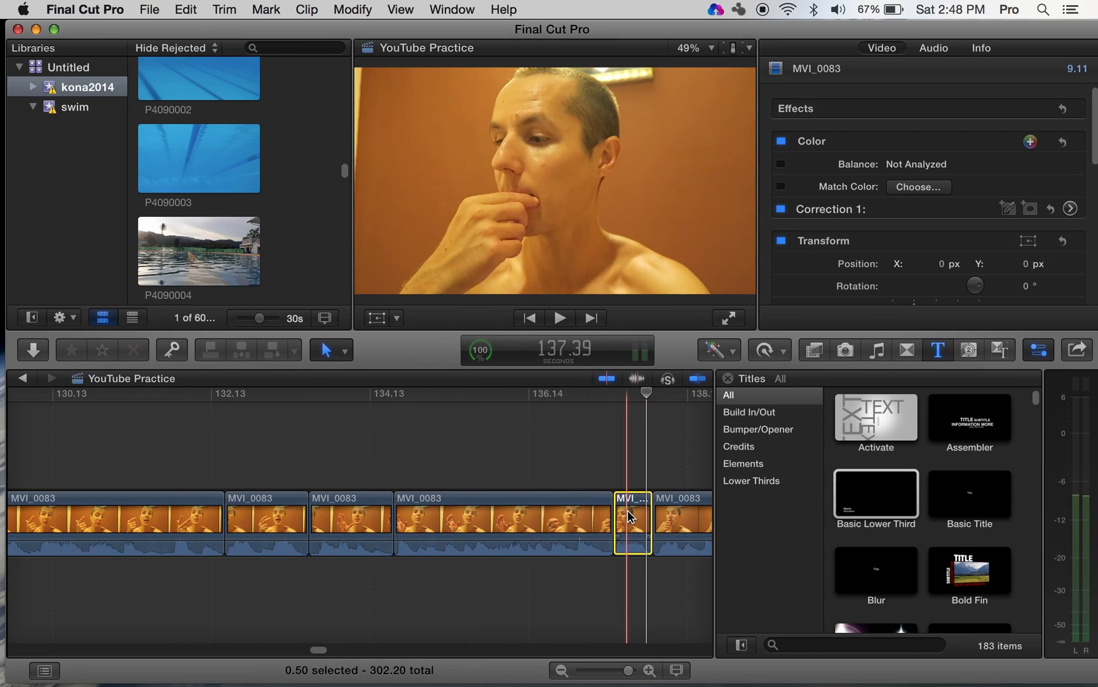
pyautogui.press('Delete')
# - Play on to about 160.2 seconds, split the long talking clip there and trim about 1.27 seconds off the first piece's end
pyautogui.click(576, 483)
pyautogui.press('space')
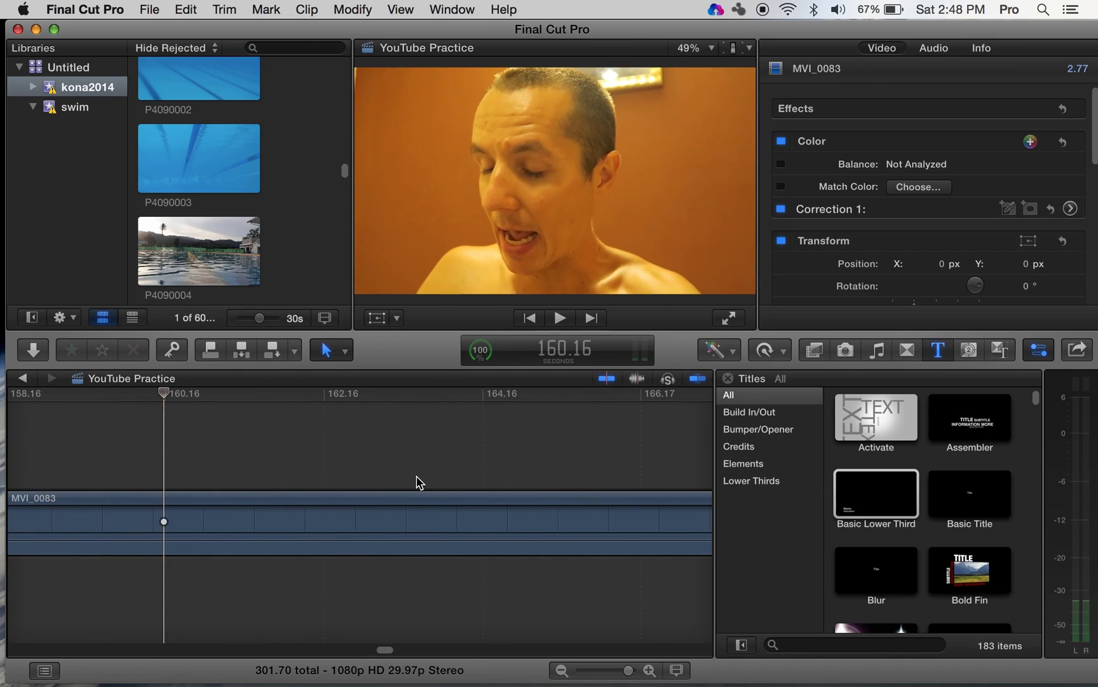
pyautogui.hscroll(-3, 215, 487)
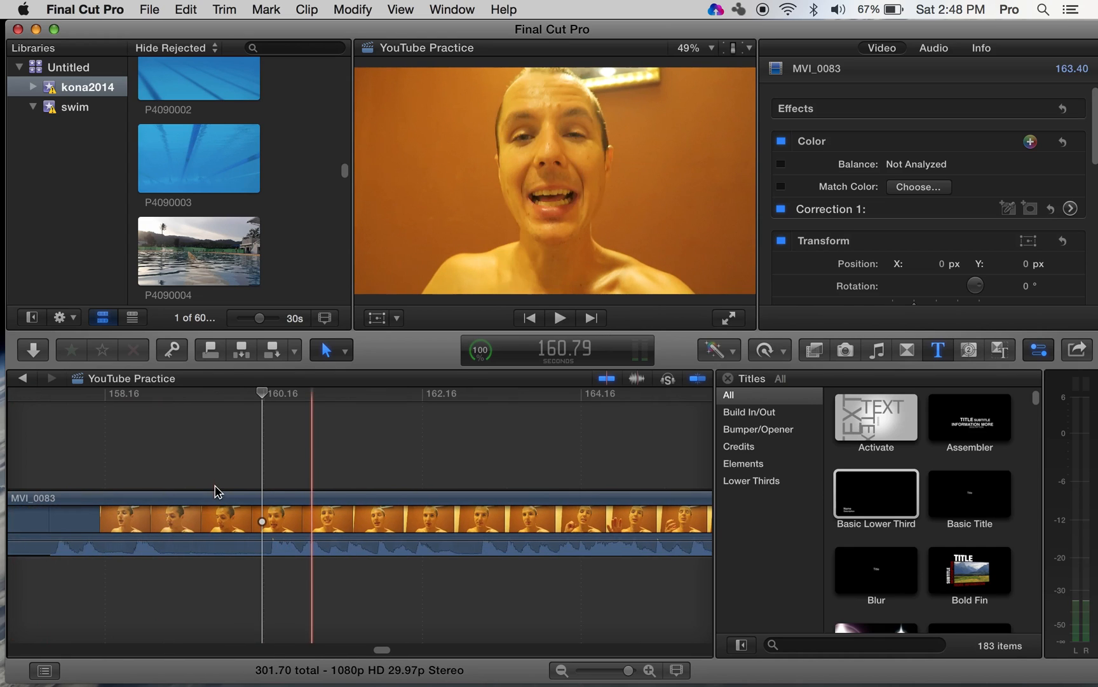
pyautogui.hscroll(-7, 230, 493)
pyautogui.hscroll(-3, 230, 493)
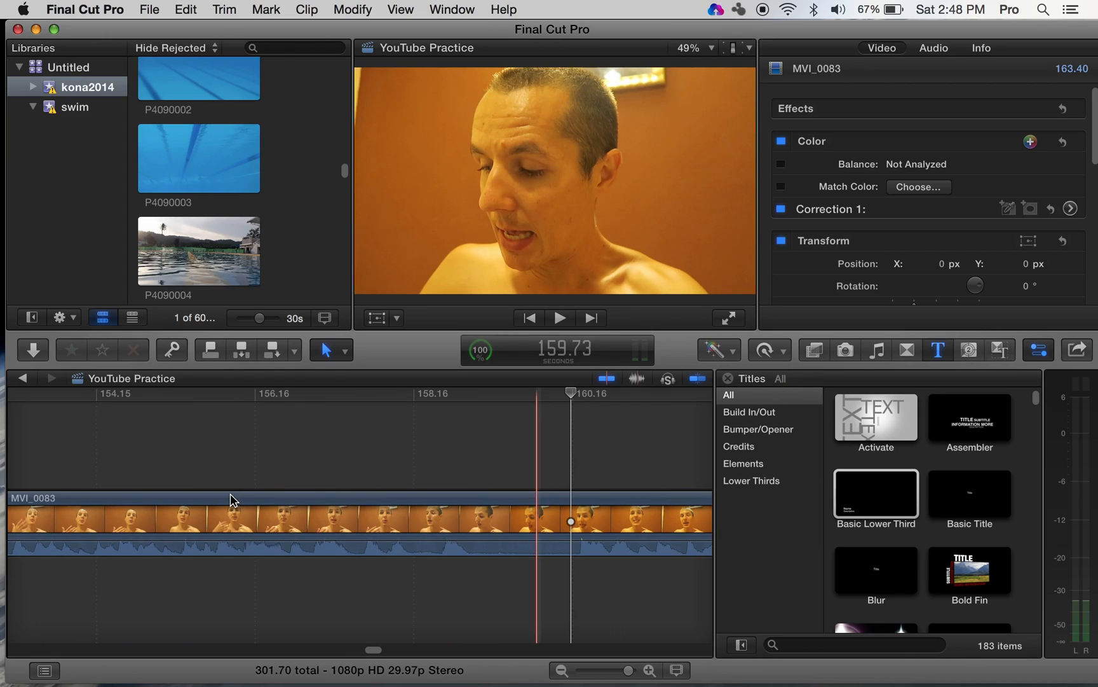
pyautogui.press('b')
pyautogui.click(580, 541)
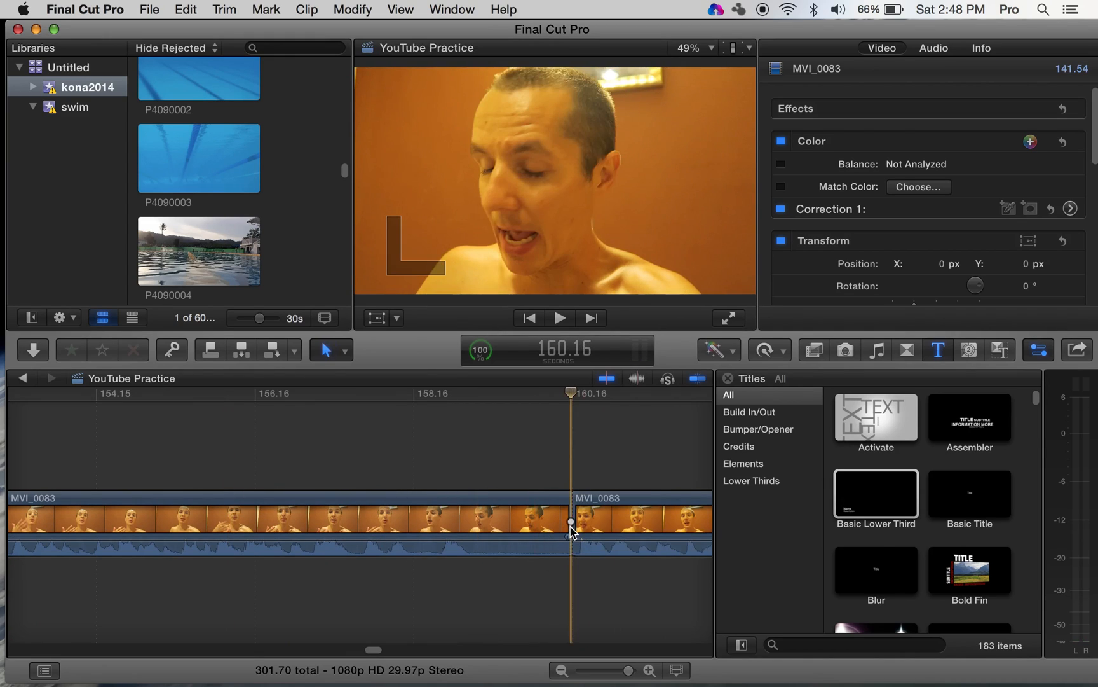
pyautogui.moveTo(571, 532); pyautogui.dragTo(384, 532)
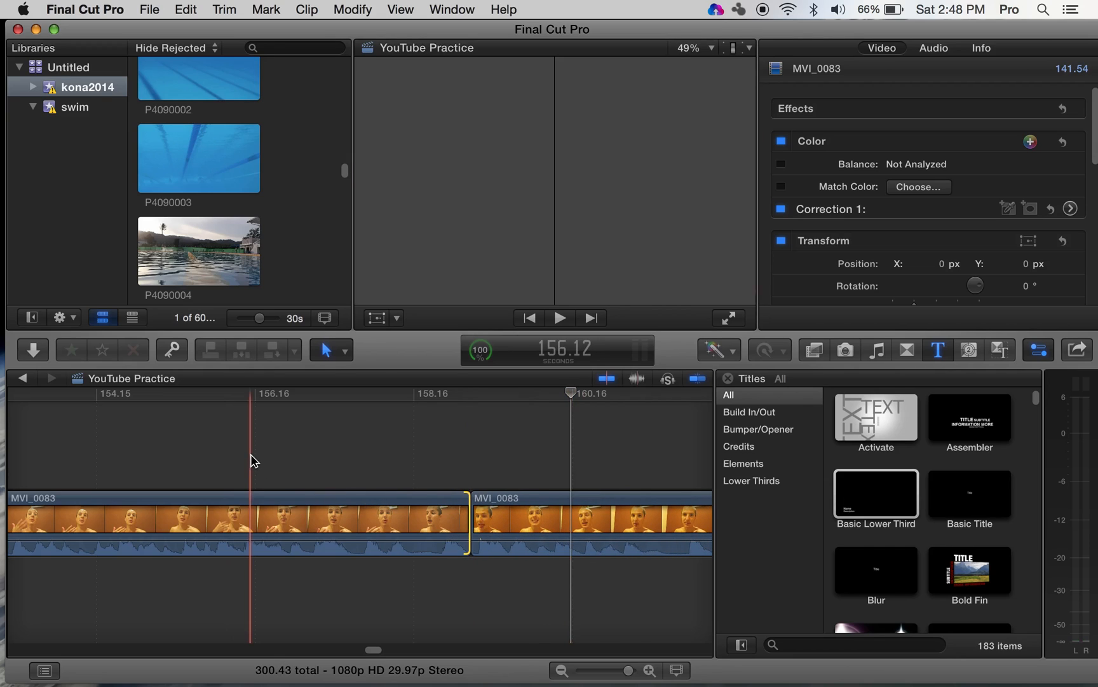
# - Play the join from about 156.1 to 159 seconds, split the first clip at about 158.2 seconds and delete its last 0.77 seconds
pyautogui.click(251, 454)
pyautogui.press('space')
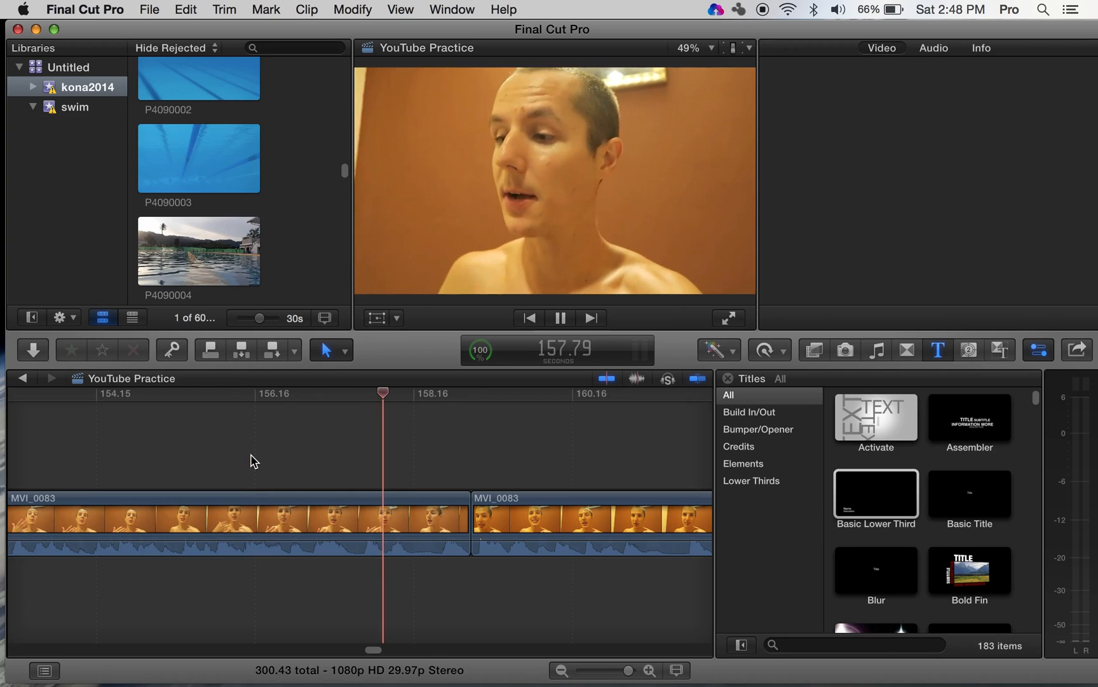
pyautogui.press('space')
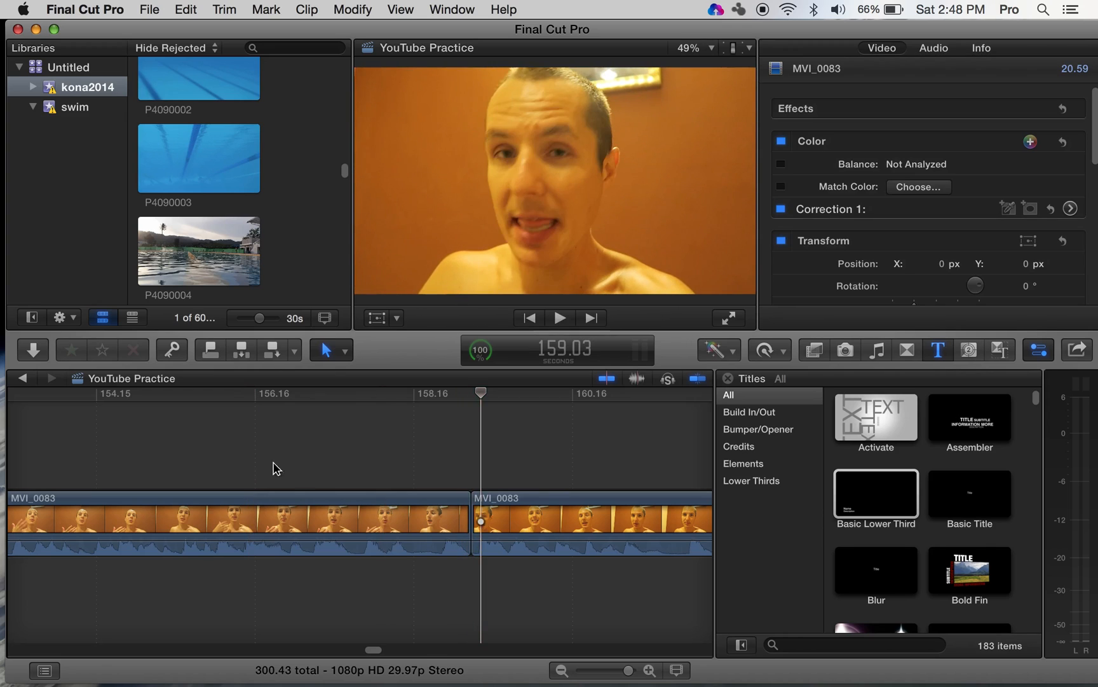
pyautogui.press('b')
pyautogui.click(412, 527)
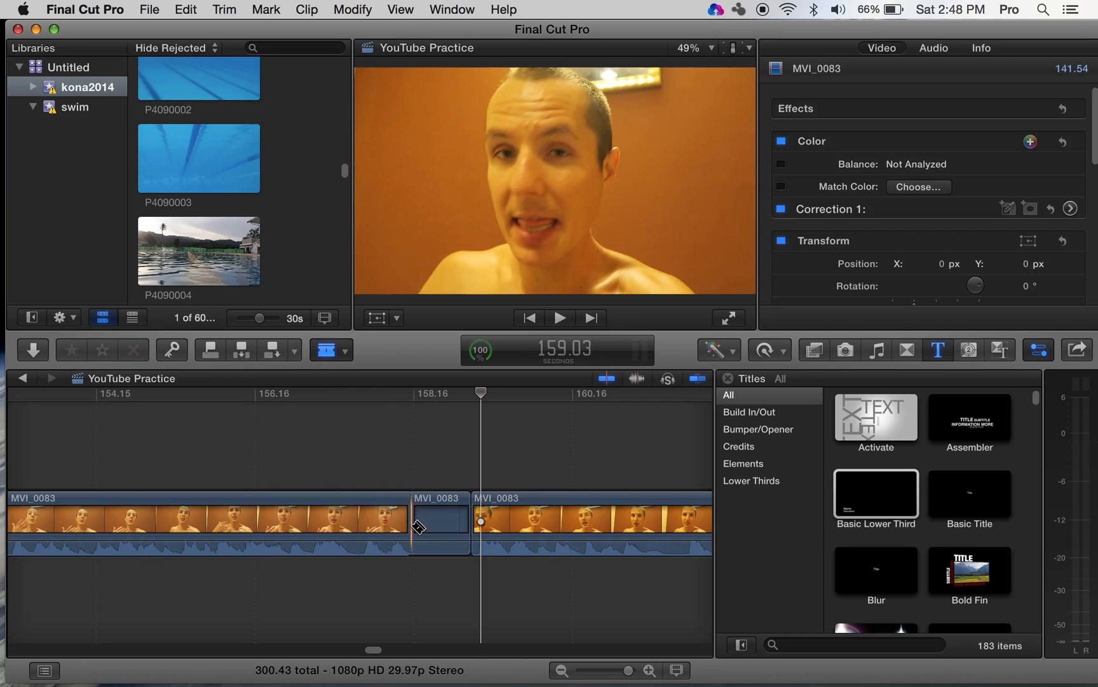
pyautogui.press('a')
pyautogui.click(426, 520)
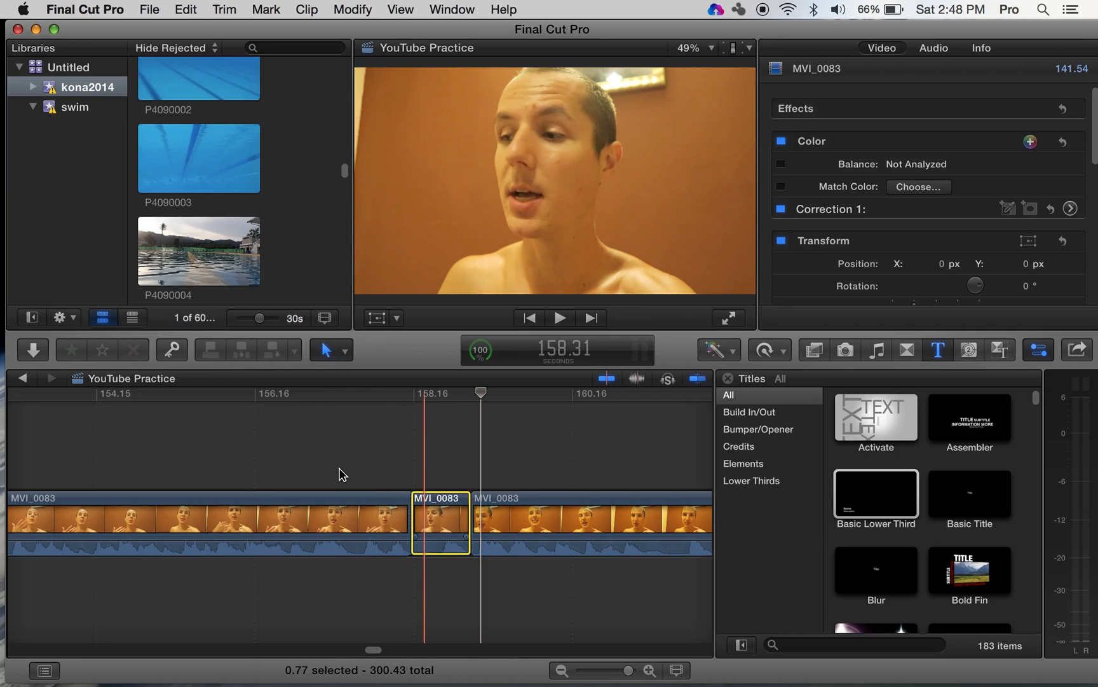
pyautogui.press('Delete')
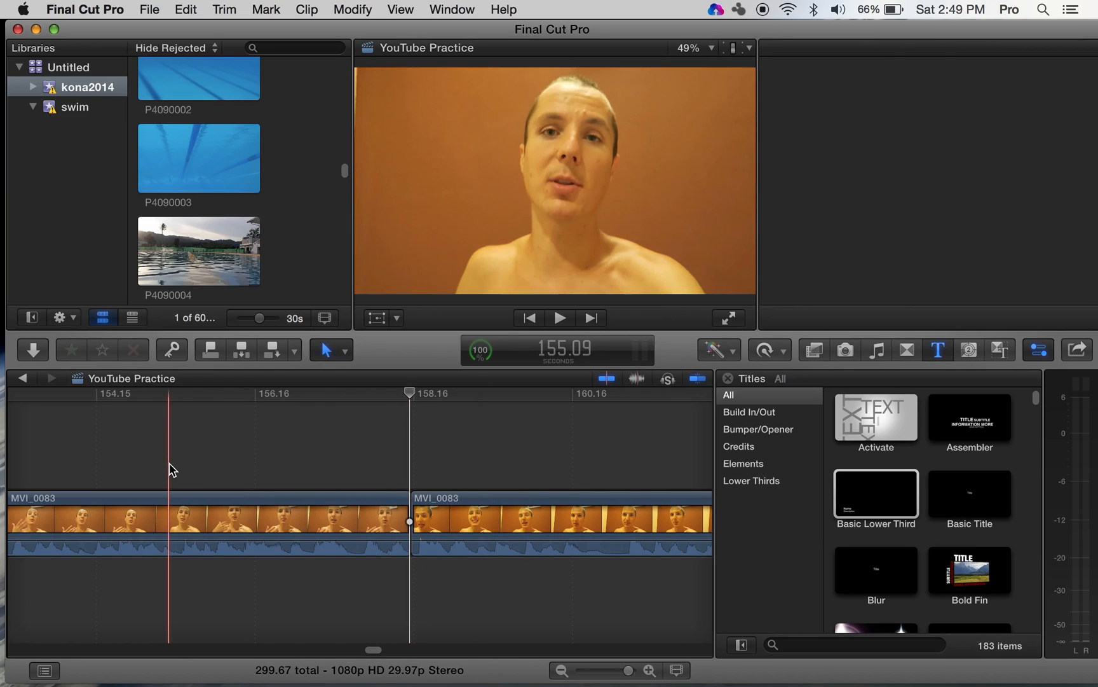
# - Split the talking clip at about 152.1 seconds and trim about 0.67 seconds off the first piece's end
pyautogui.hscroll(-8, 170, 470)
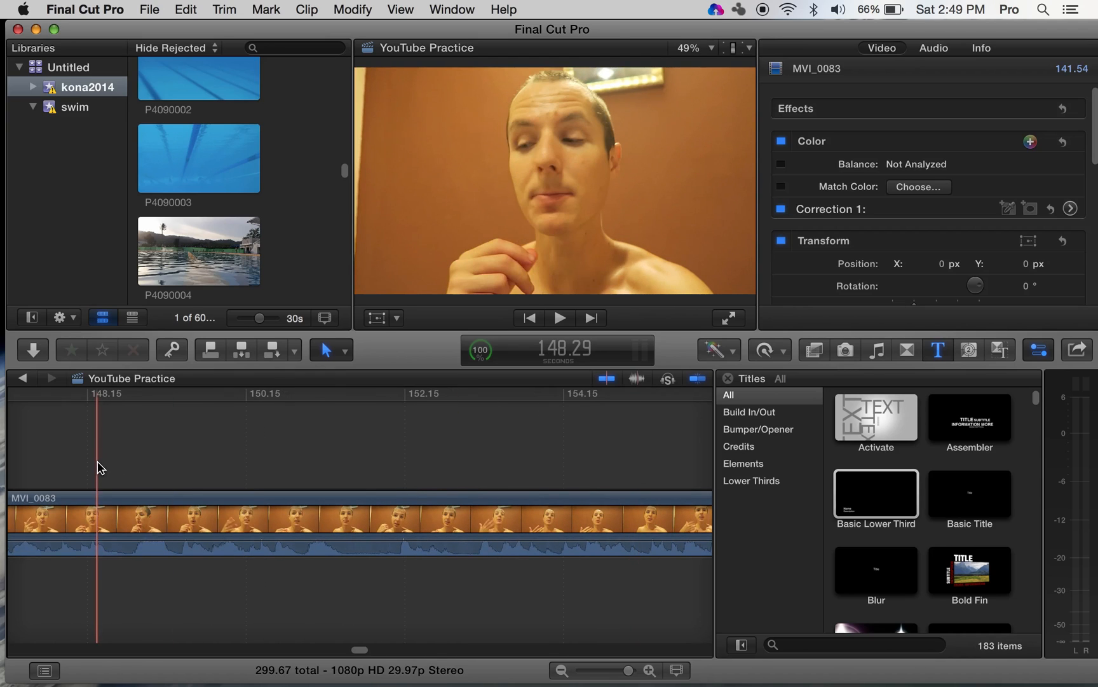
pyautogui.press('b')
pyautogui.click(397, 529)
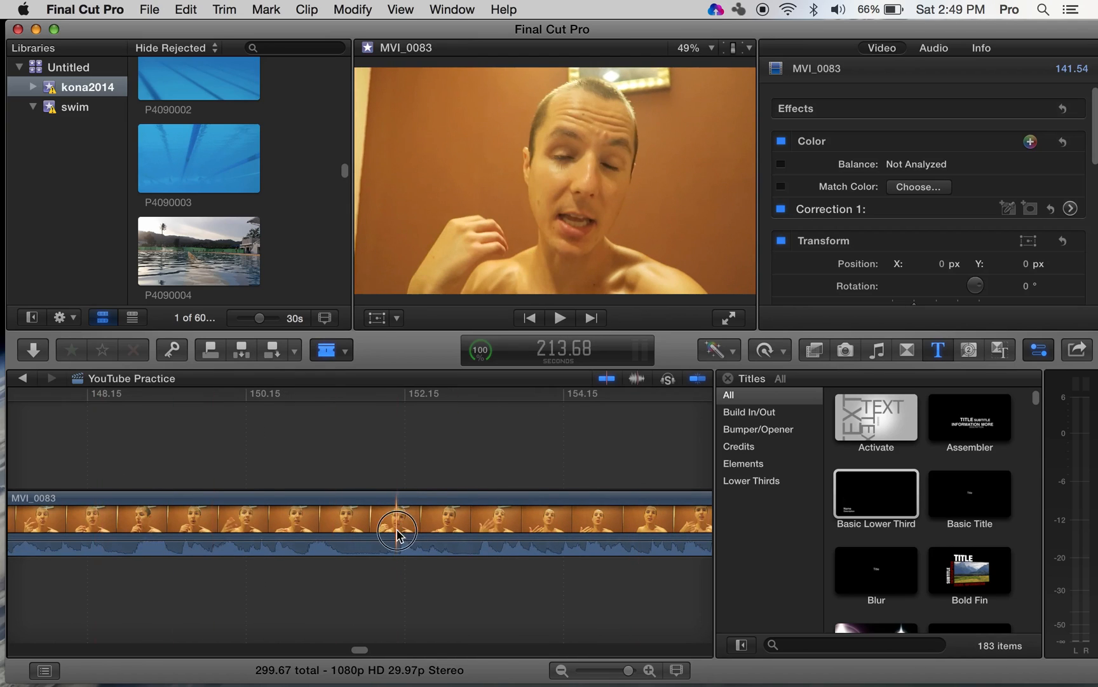
pyautogui.press('a')
pyautogui.moveTo(396, 527); pyautogui.dragTo(342, 521)
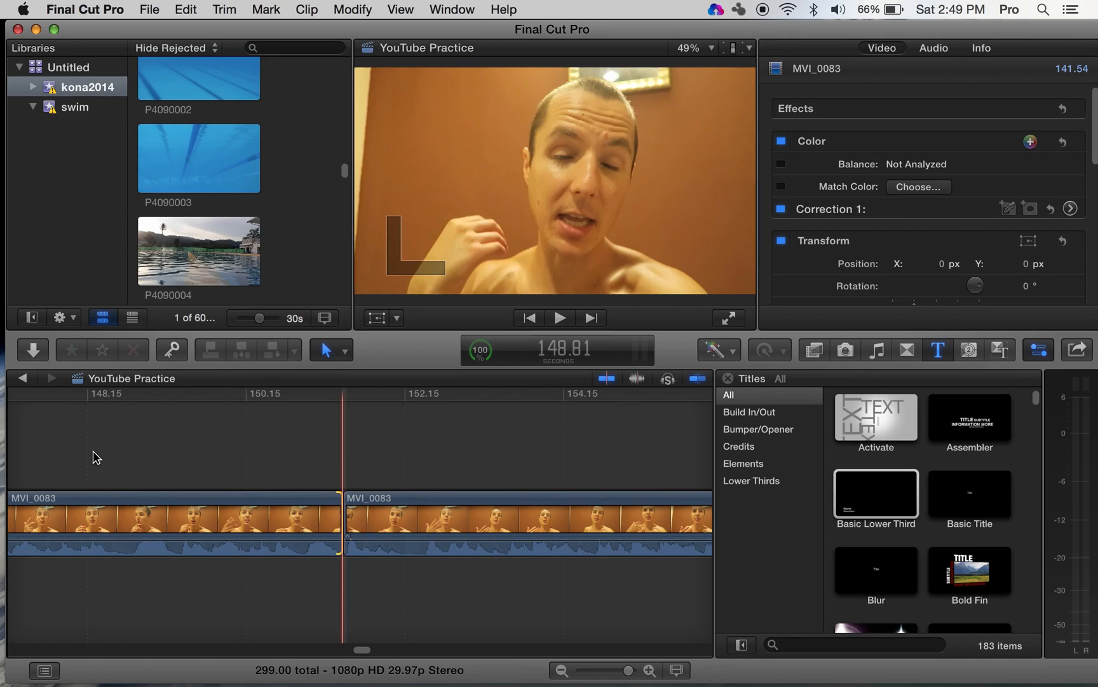
# - Play across the new join to about 151.7 seconds, split the first clip at about 150.9 seconds and delete its last 0.50 seconds
pyautogui.hscroll(-5, 92, 454)
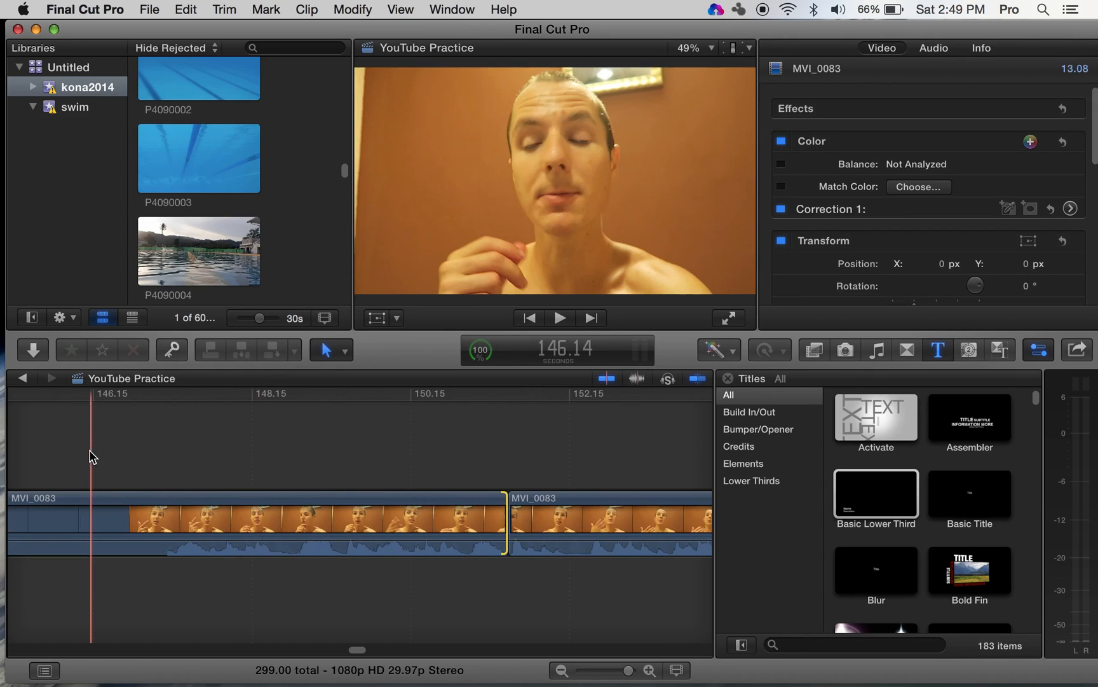
pyautogui.click(71, 448)
pyautogui.press('space')
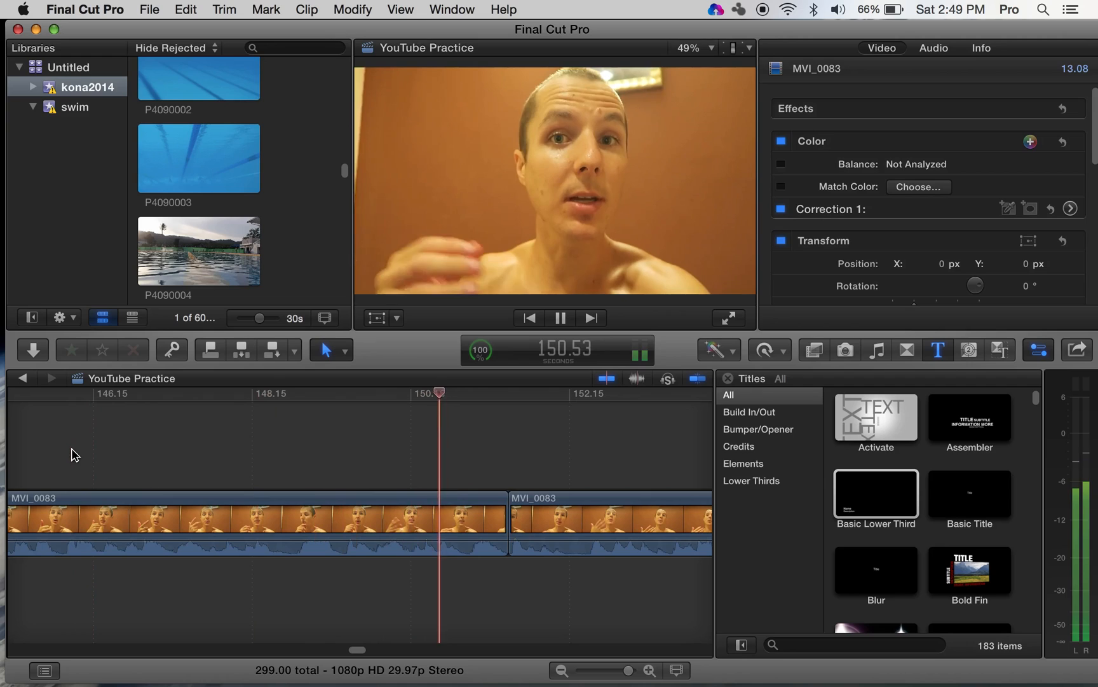
pyautogui.press('space')
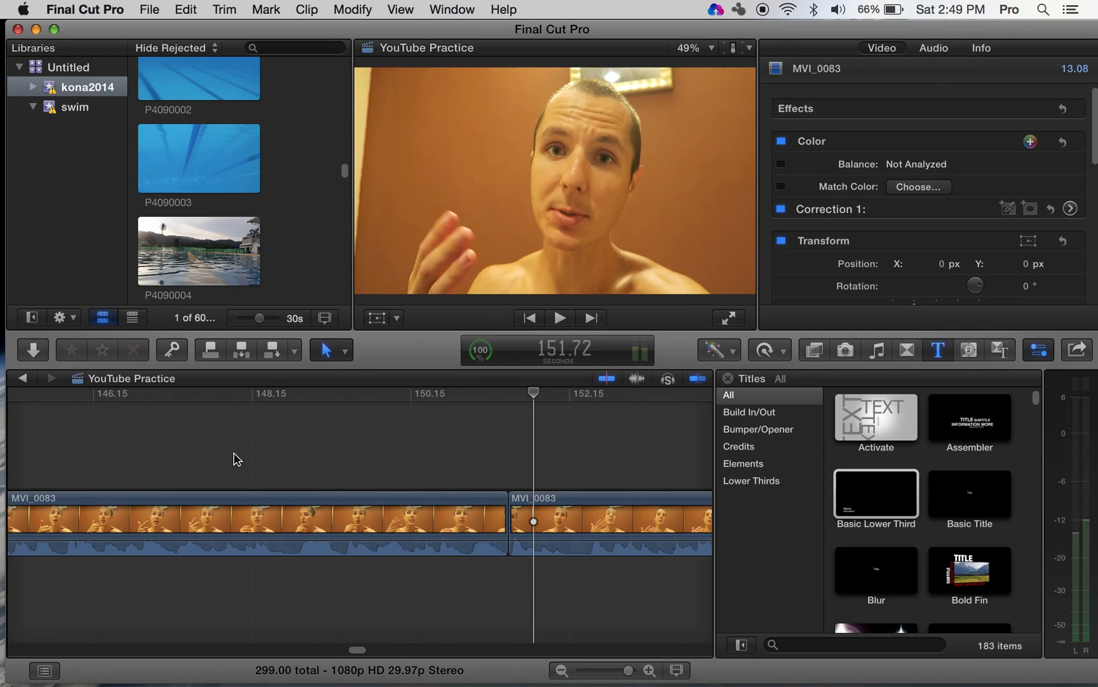
pyautogui.press('b')
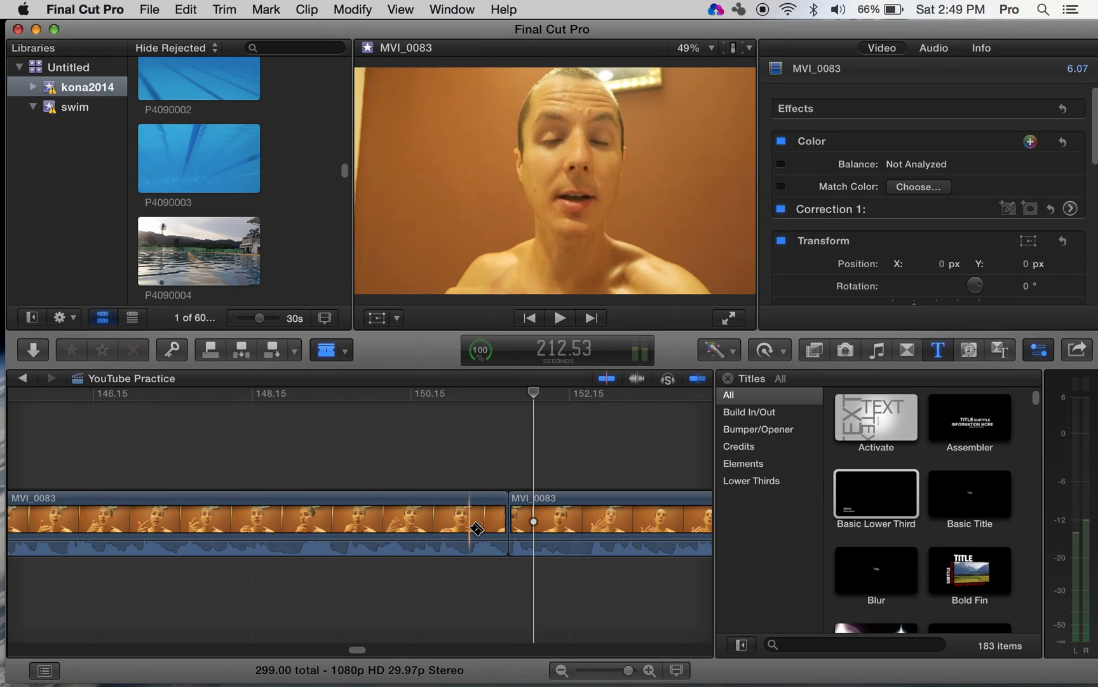
pyautogui.click(469, 525)
pyautogui.press('a')
pyautogui.click(478, 528)
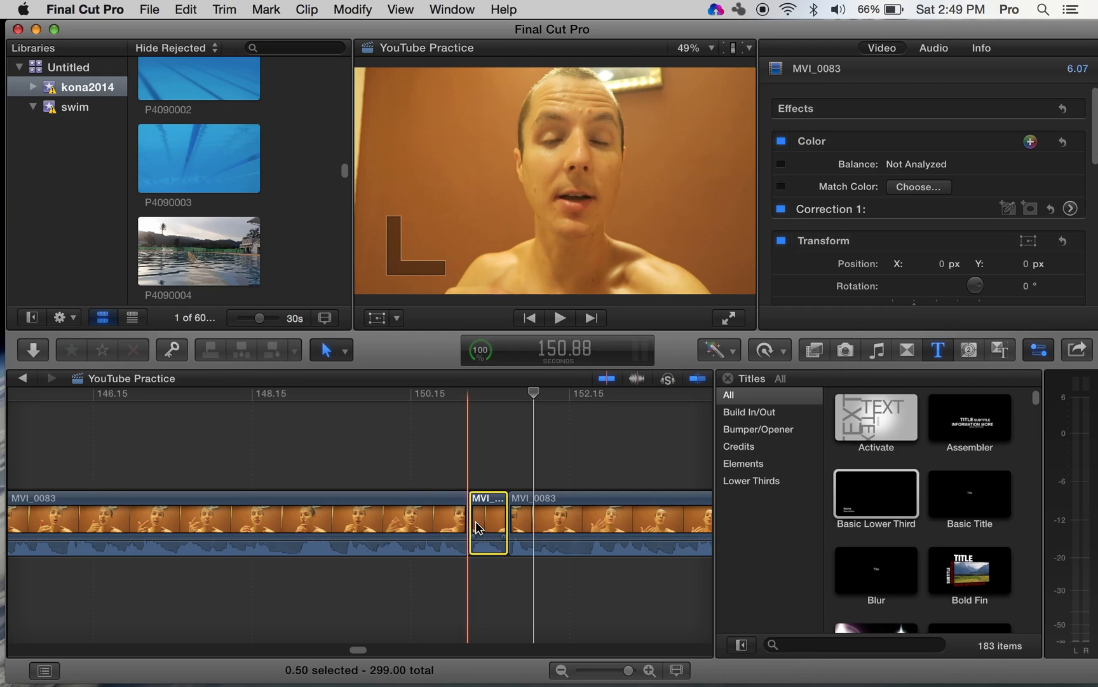
pyautogui.press('Delete')
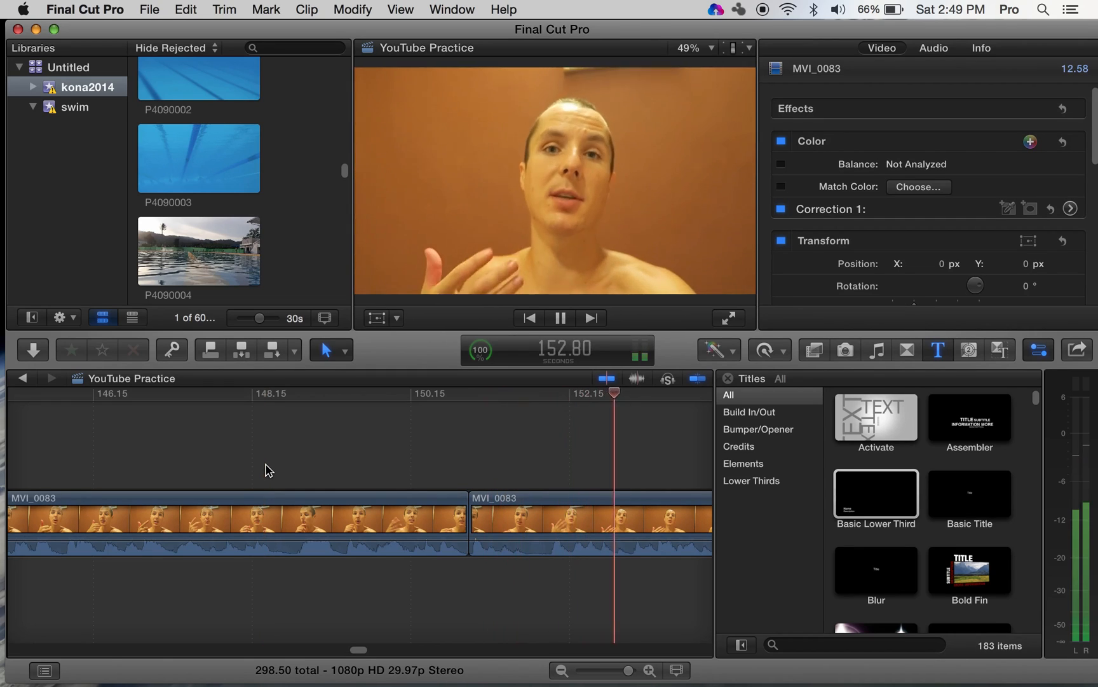
# - Replay the timeline from about 147 to 179 seconds to check the tightened joins and find the next unneeded part
pyautogui.press('space')
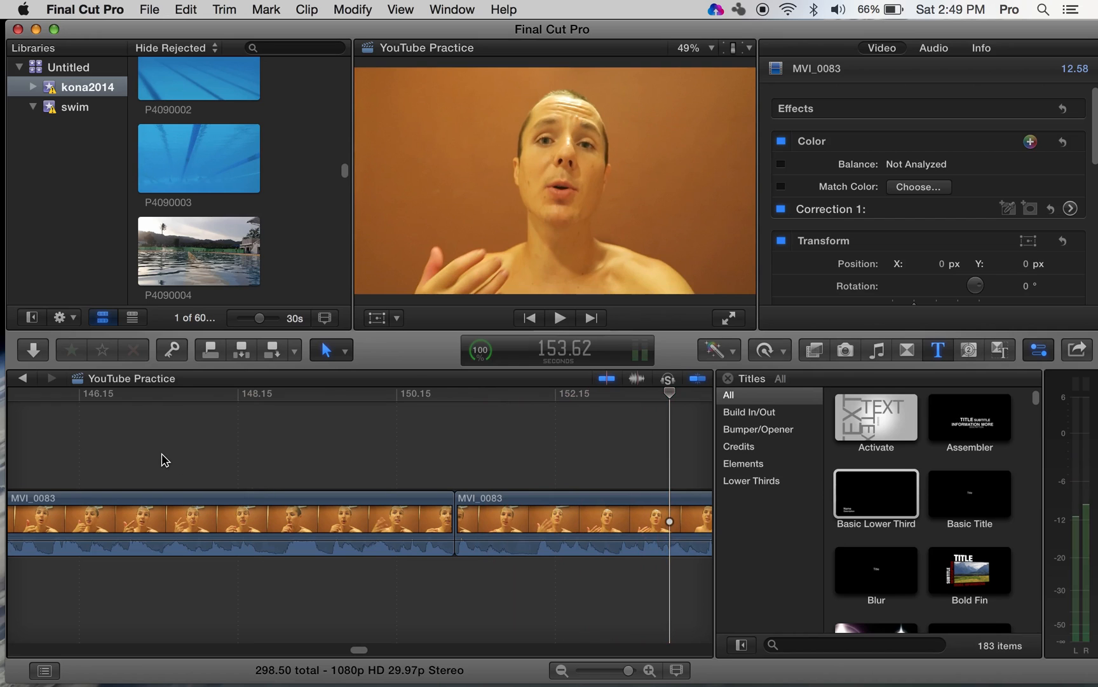
pyautogui.click(161, 455)
pyautogui.press('space')
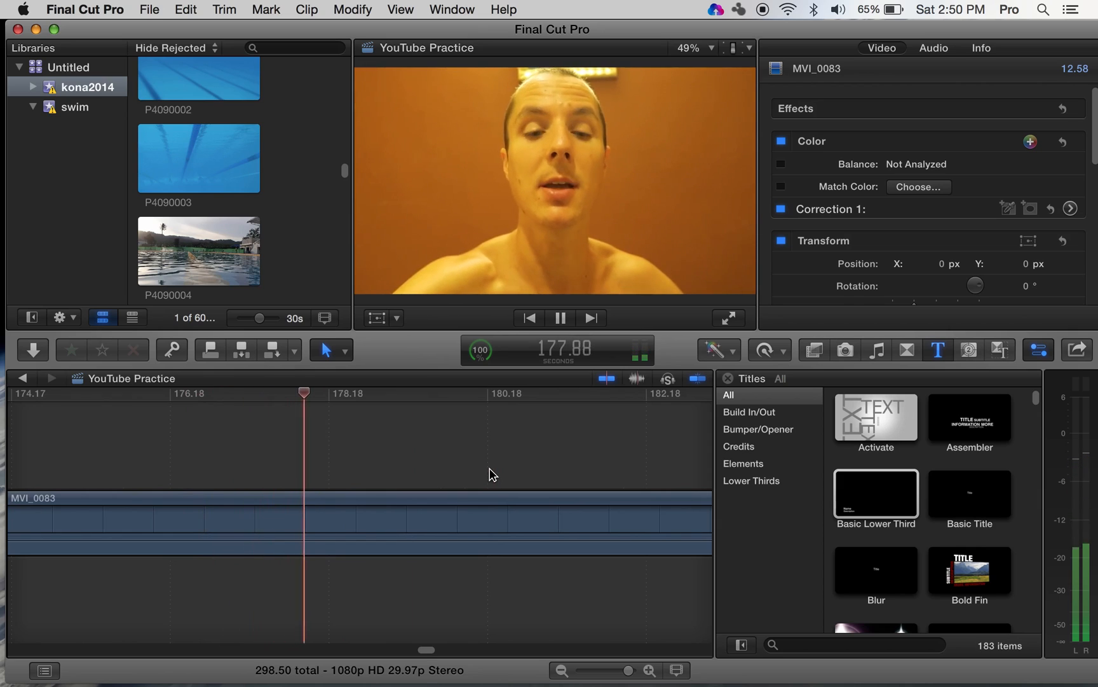
pyautogui.press('space')
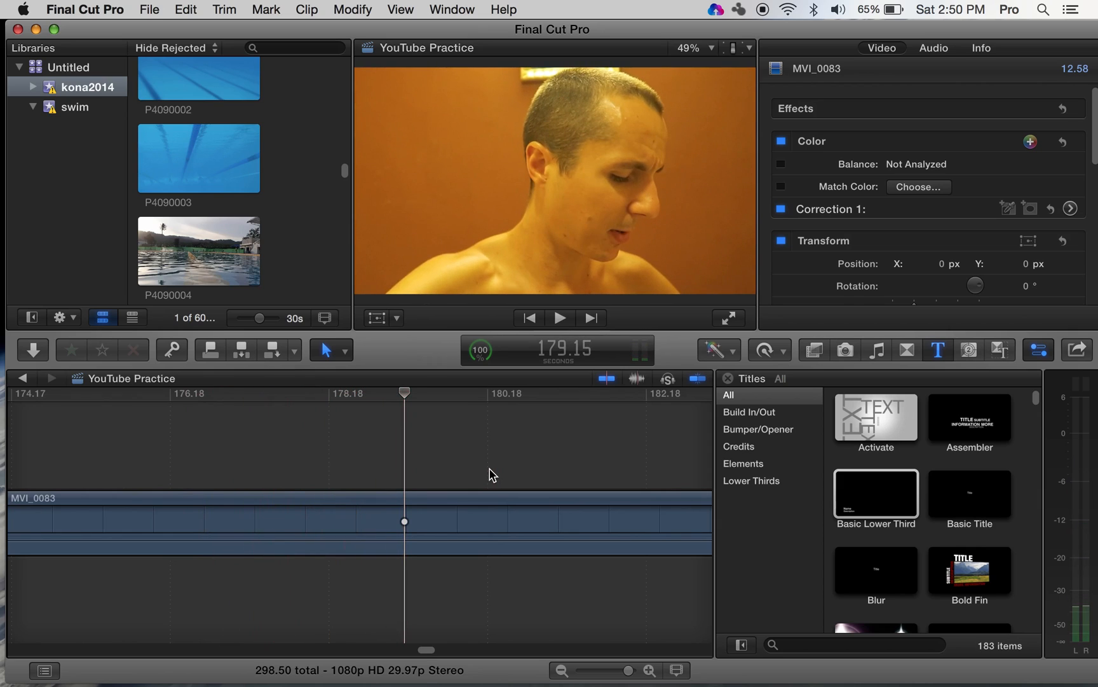
# - Review the footage from about 177.4 to 182.4 seconds, split it at about 177.9 and 181.2 seconds and delete the 3.27-second middle piece
pyautogui.click(268, 460)
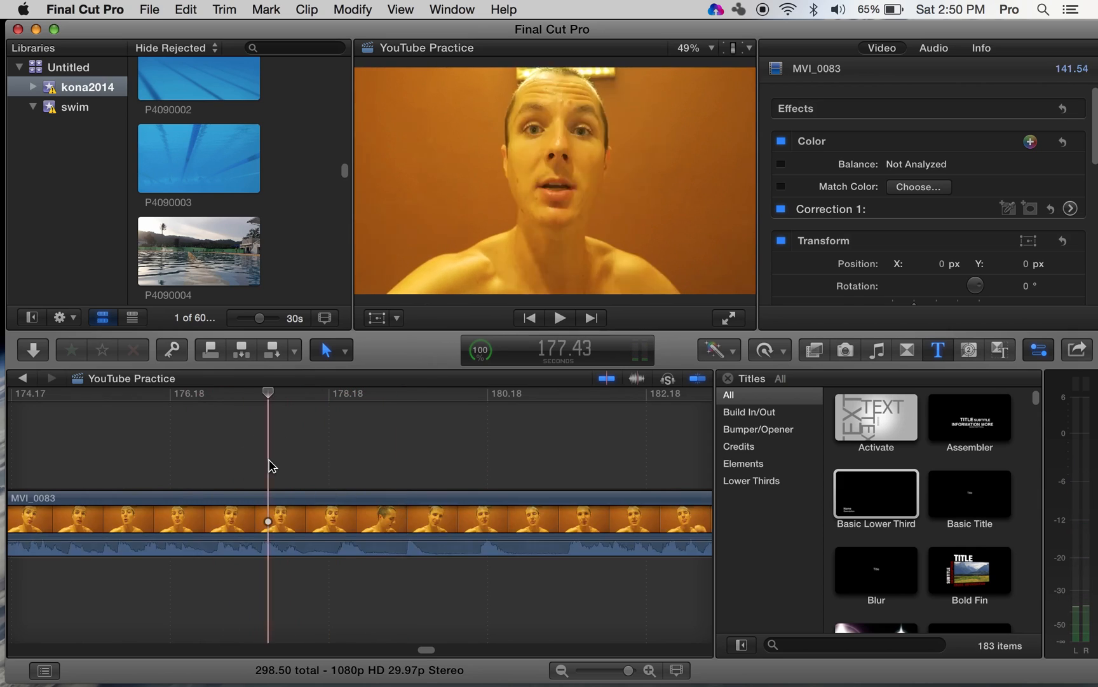
pyautogui.press('space')
pyautogui.press('p')
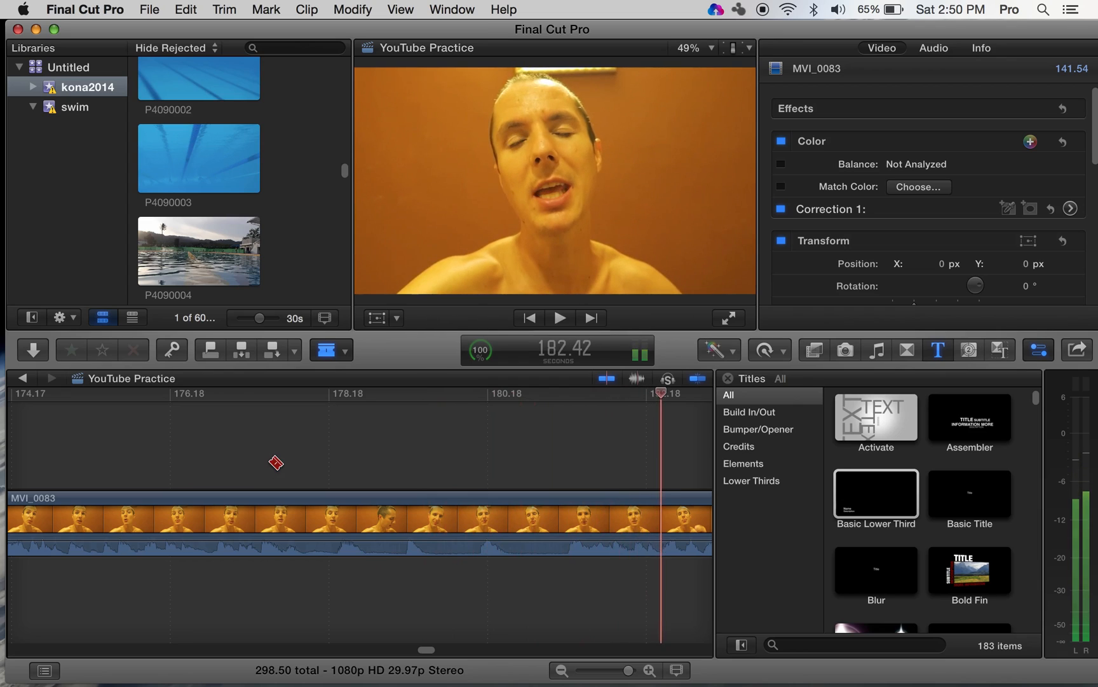
pyautogui.press('space')
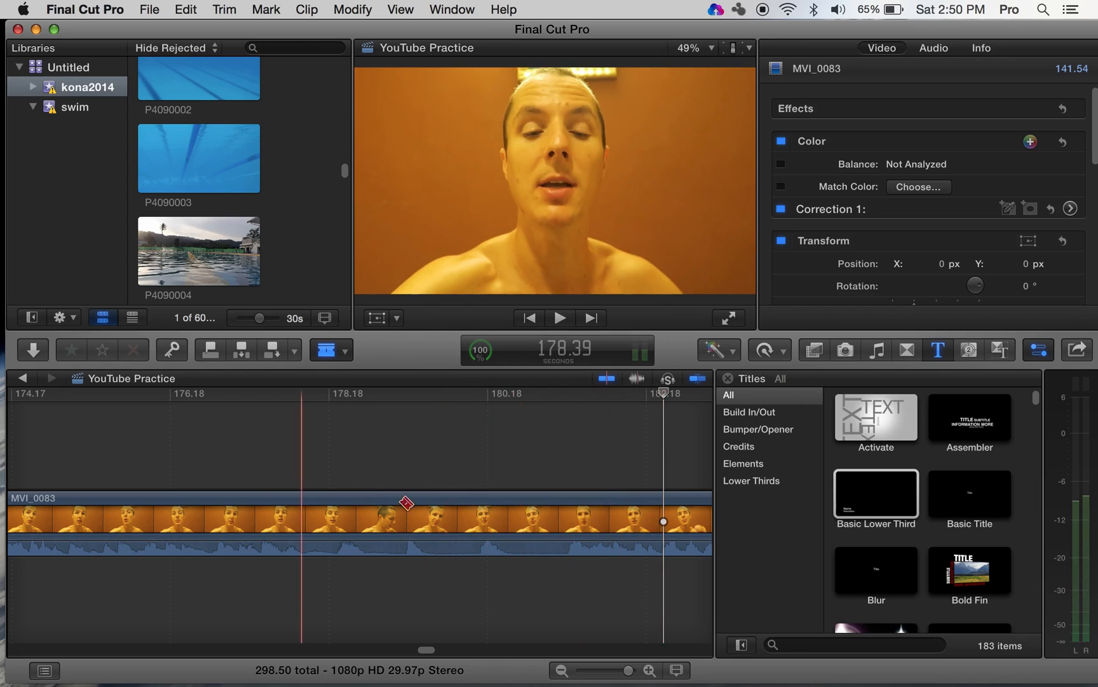
pyautogui.click(566, 531)
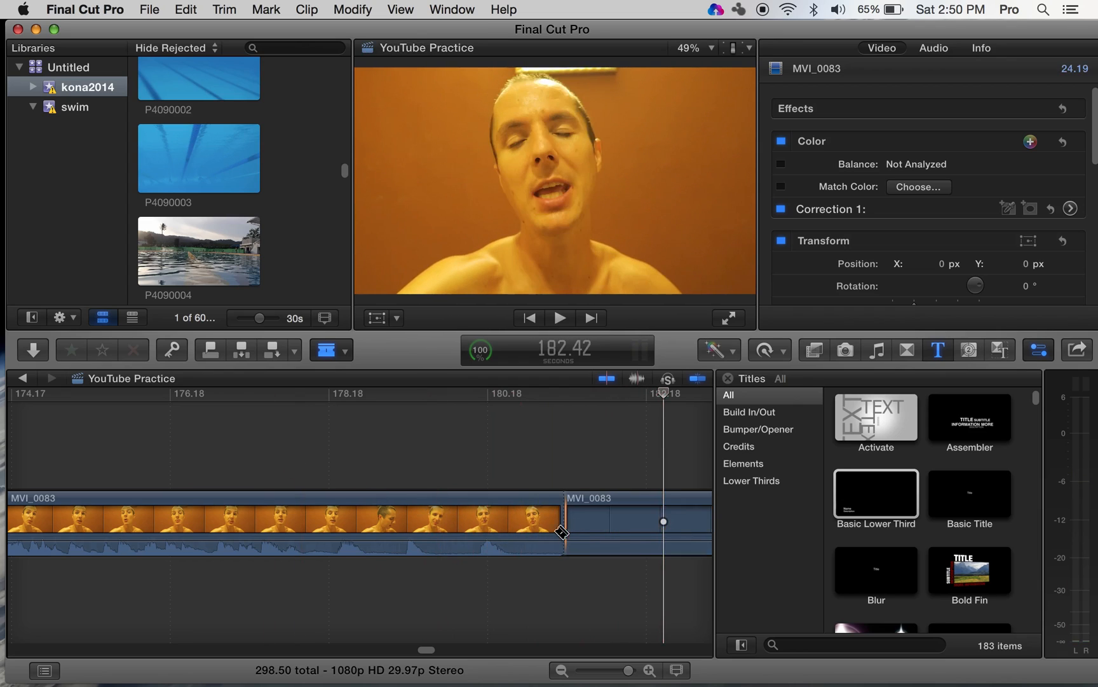
pyautogui.click(306, 525)
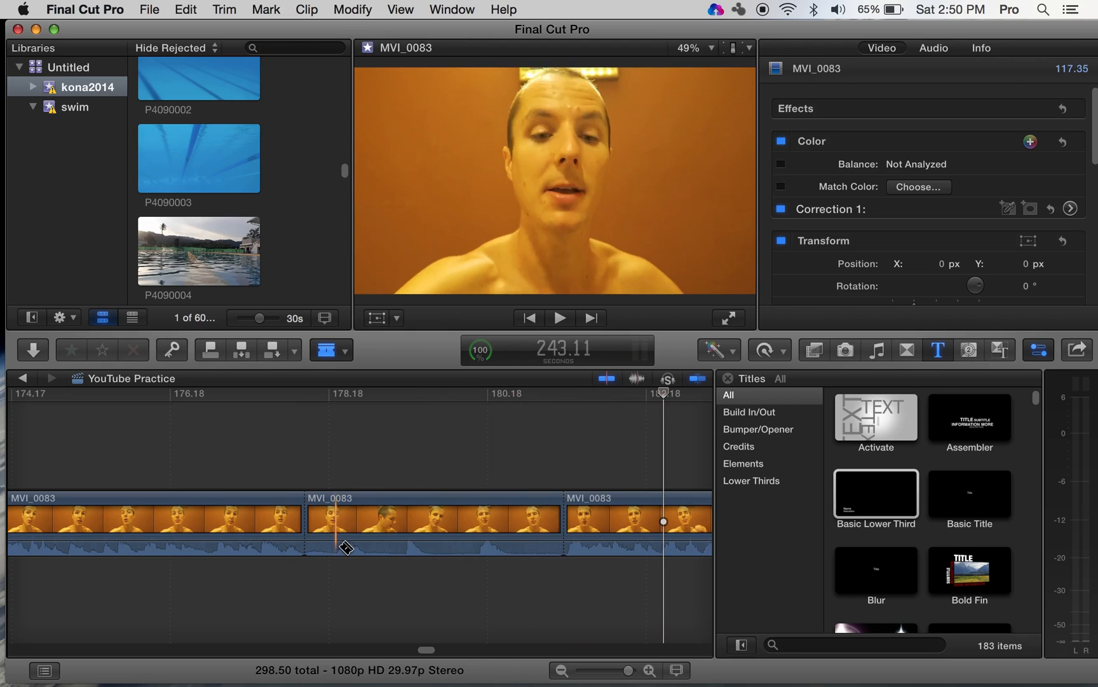
pyautogui.click(383, 532)
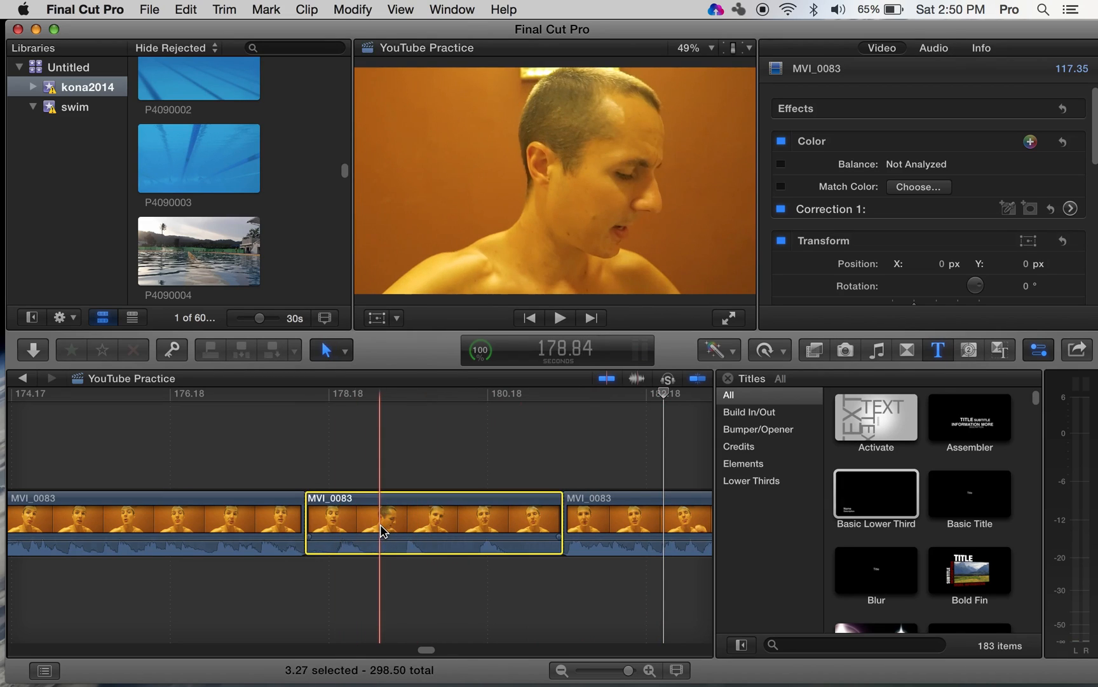
pyautogui.press('Delete')
# - Play the new join from about 176.3 to 181.7 seconds, and replay the part from about 178.5 to 179.1 seconds
pyautogui.click(181, 460)
pyautogui.press('space')
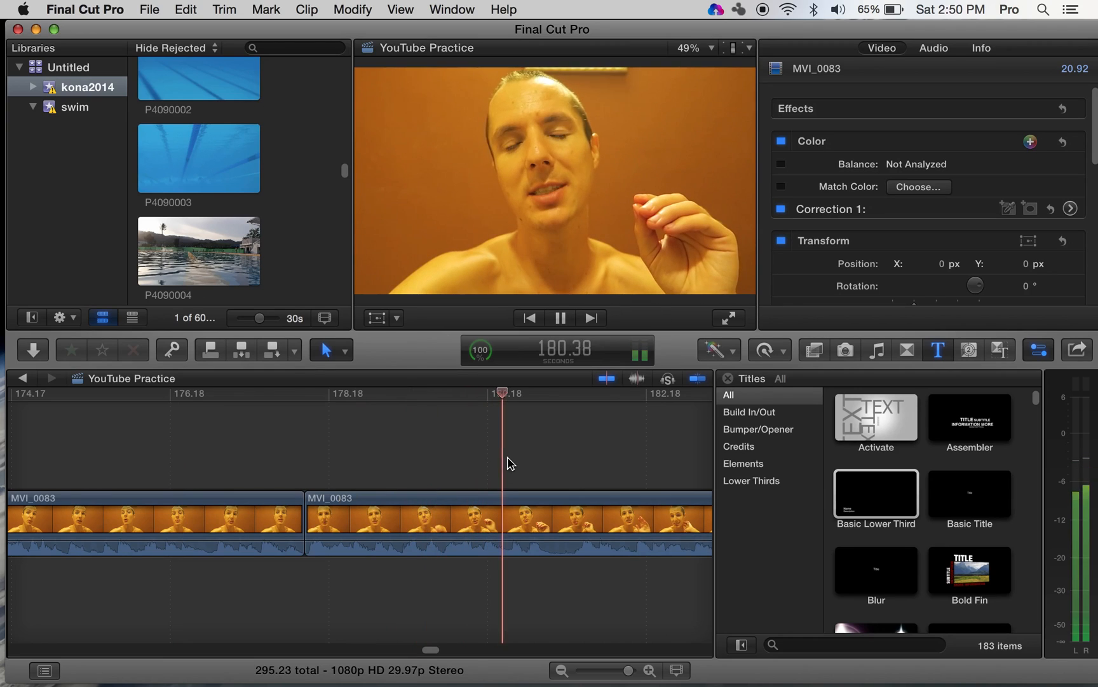
pyautogui.press('space')
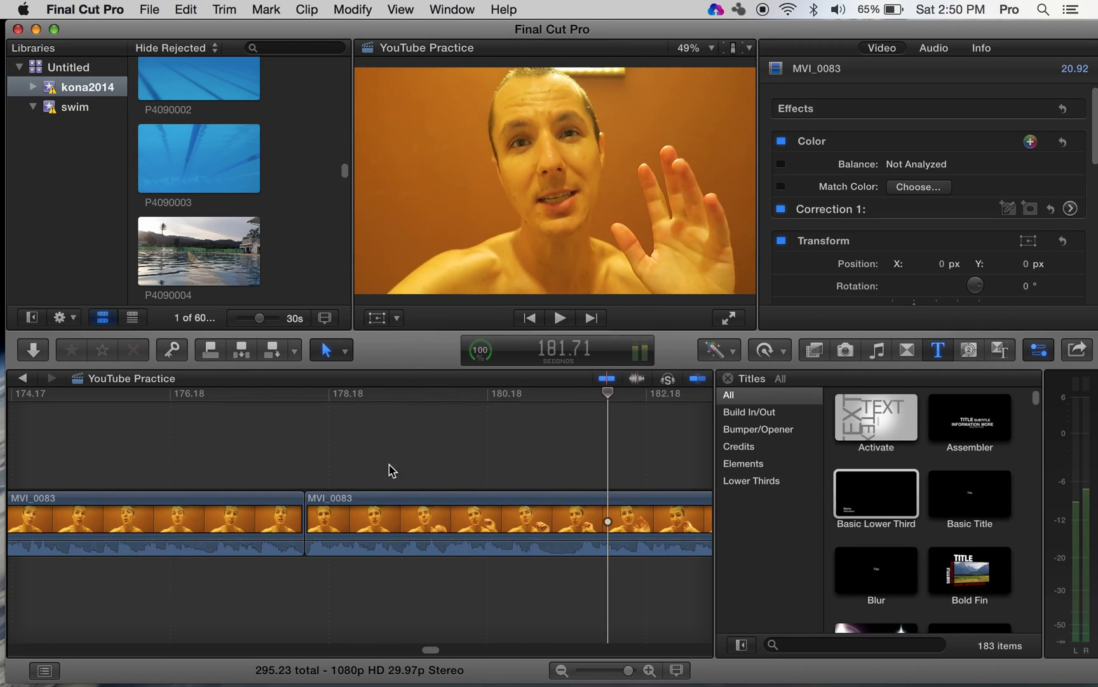
pyautogui.press('space')
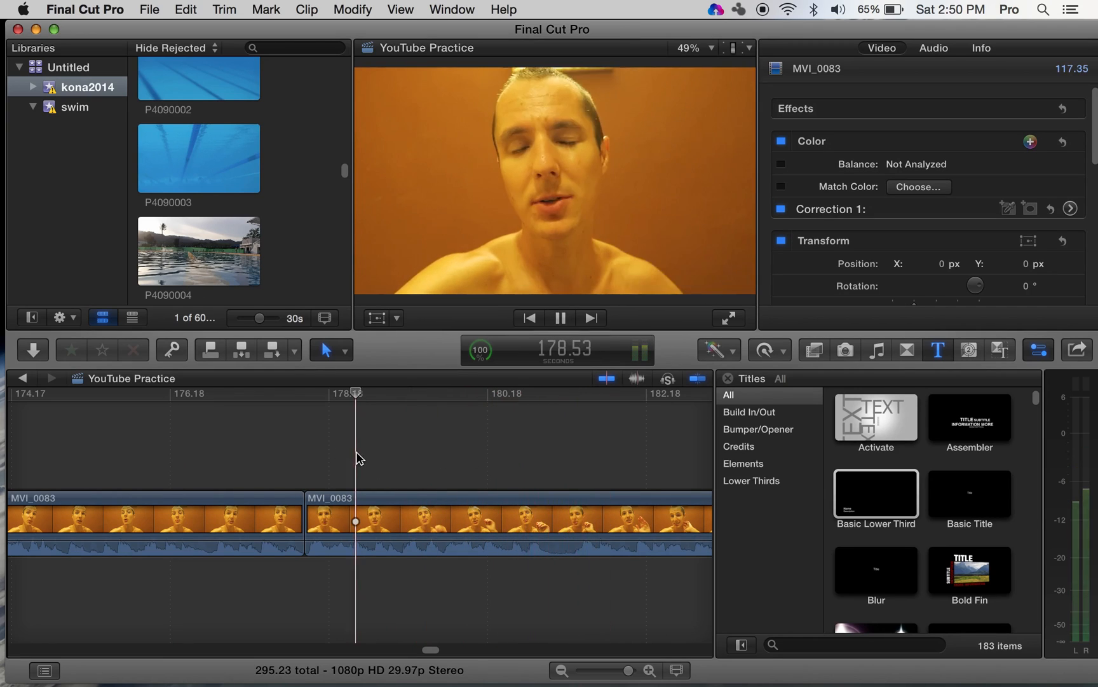
pyautogui.press('space')
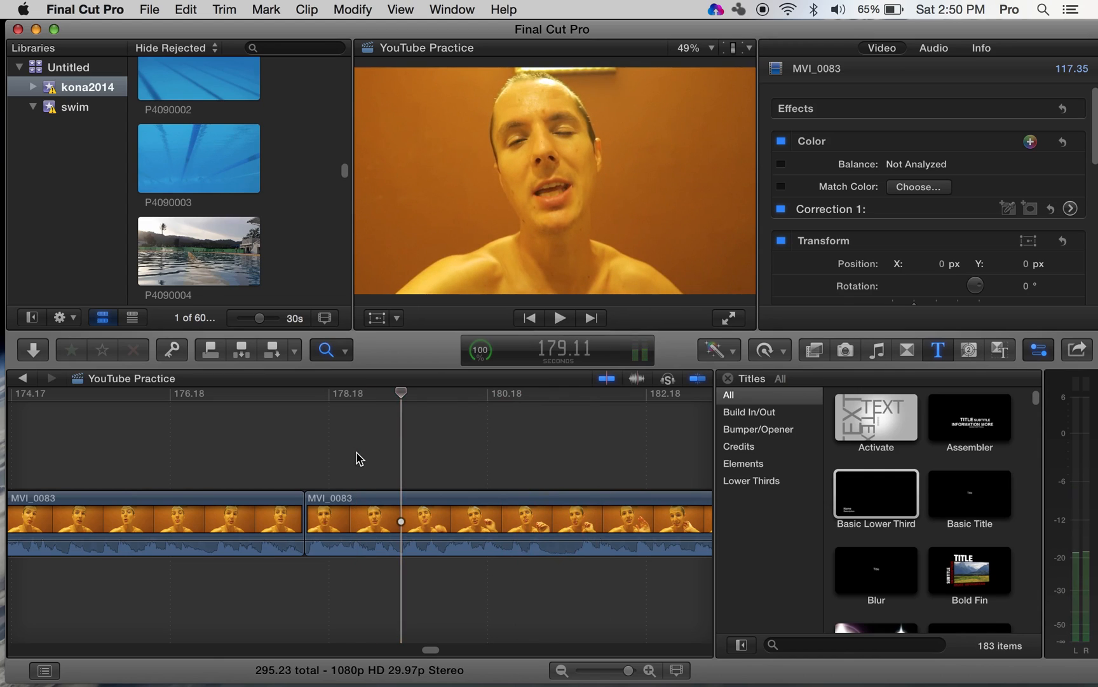
# - In closer detail, split the clip after the join at about 179.05 seconds and delete its first 1.17 seconds
pyautogui.click(412, 522)
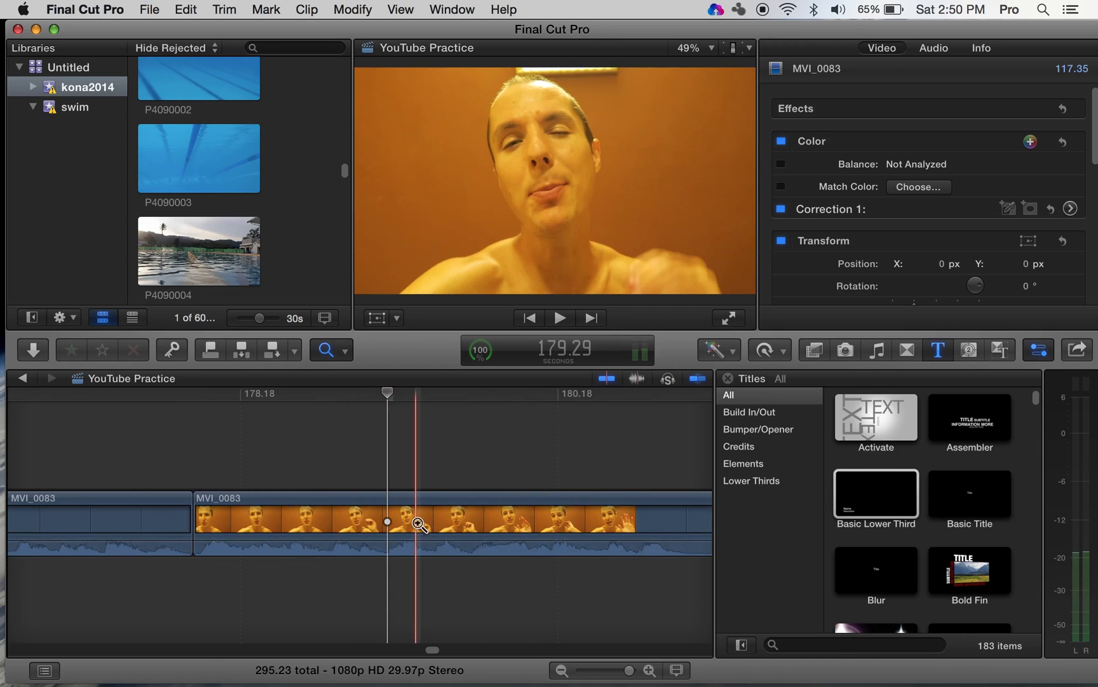
pyautogui.click(418, 522)
pyautogui.press('a')
pyautogui.press('b')
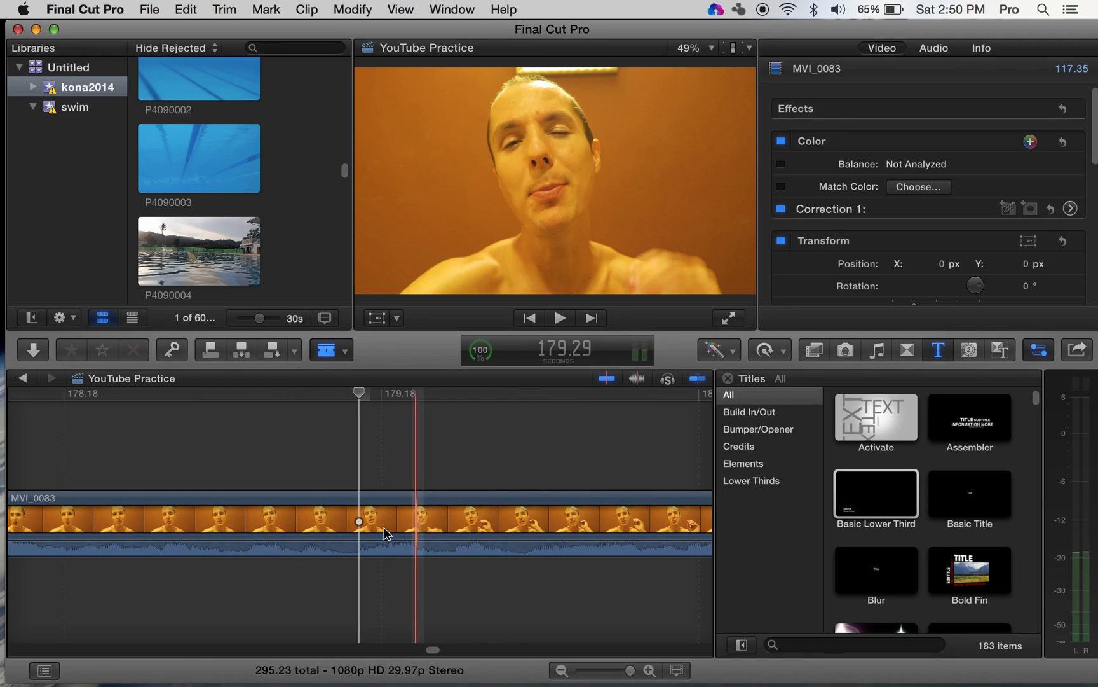
pyautogui.click(349, 528)
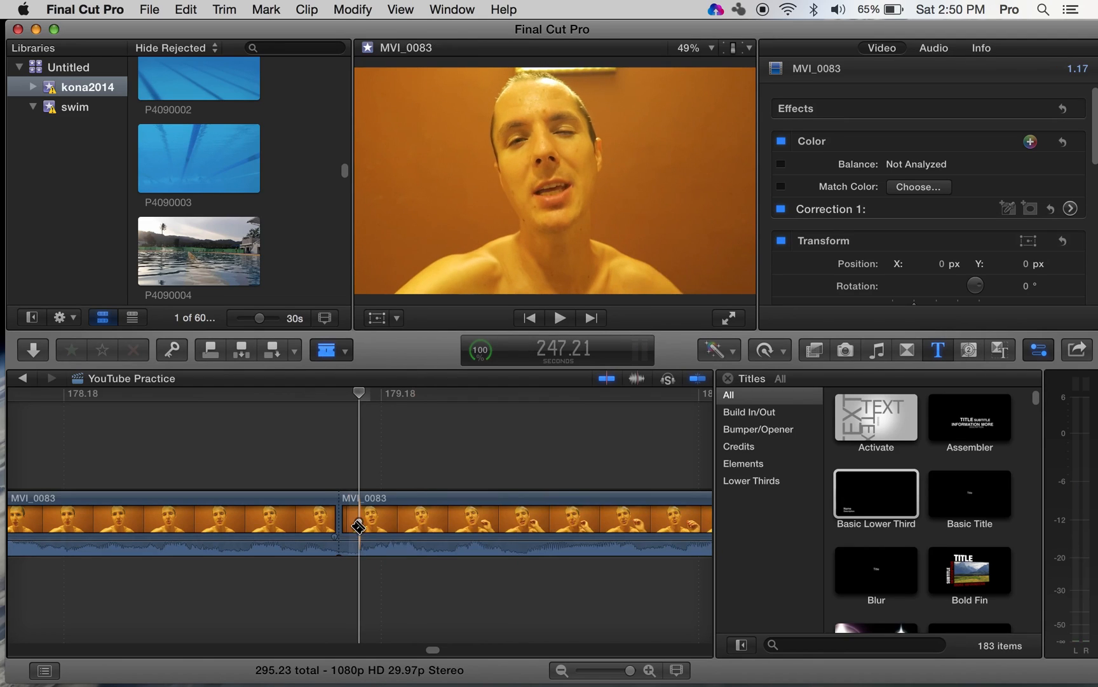
pyautogui.press('a')
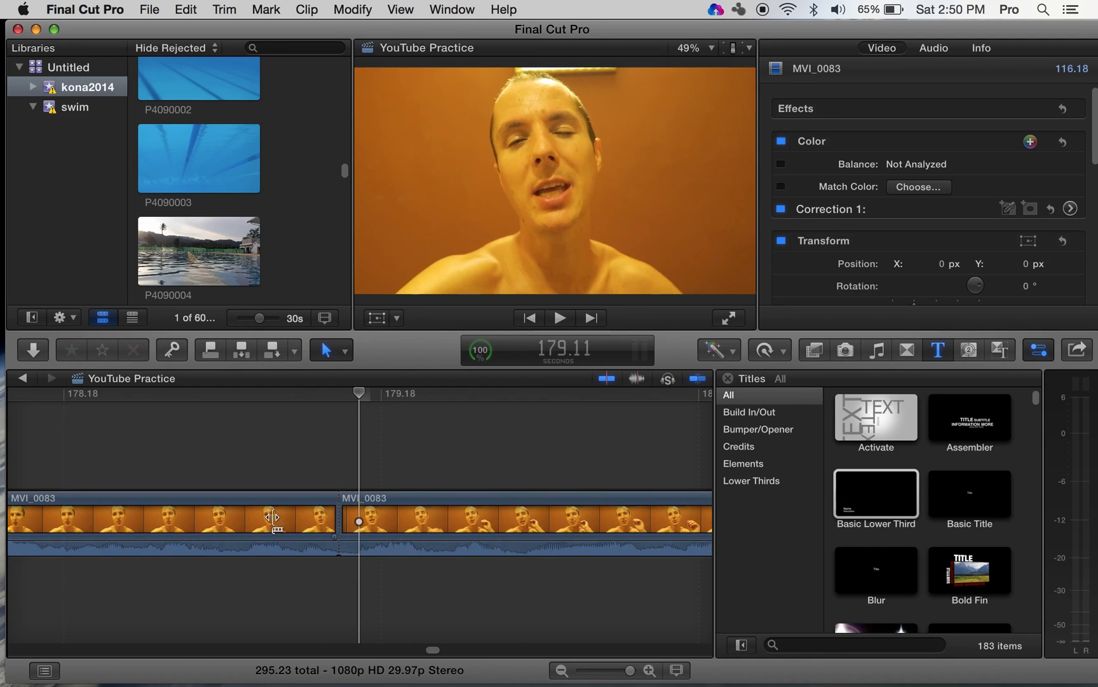
pyautogui.click(253, 525)
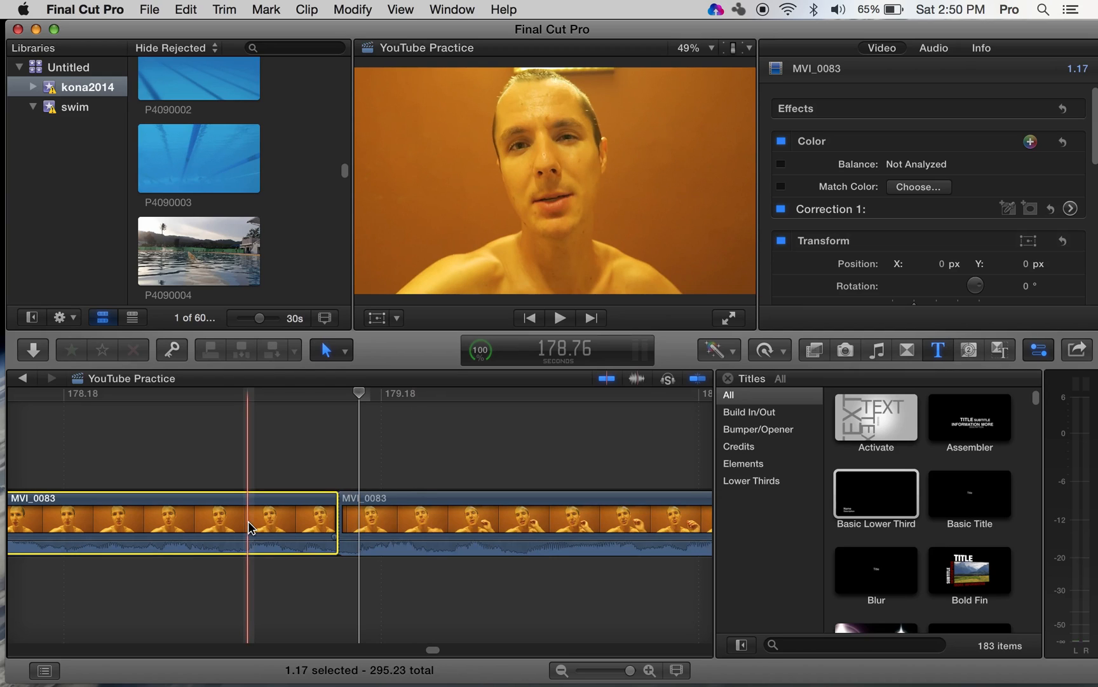
pyautogui.press('Delete')
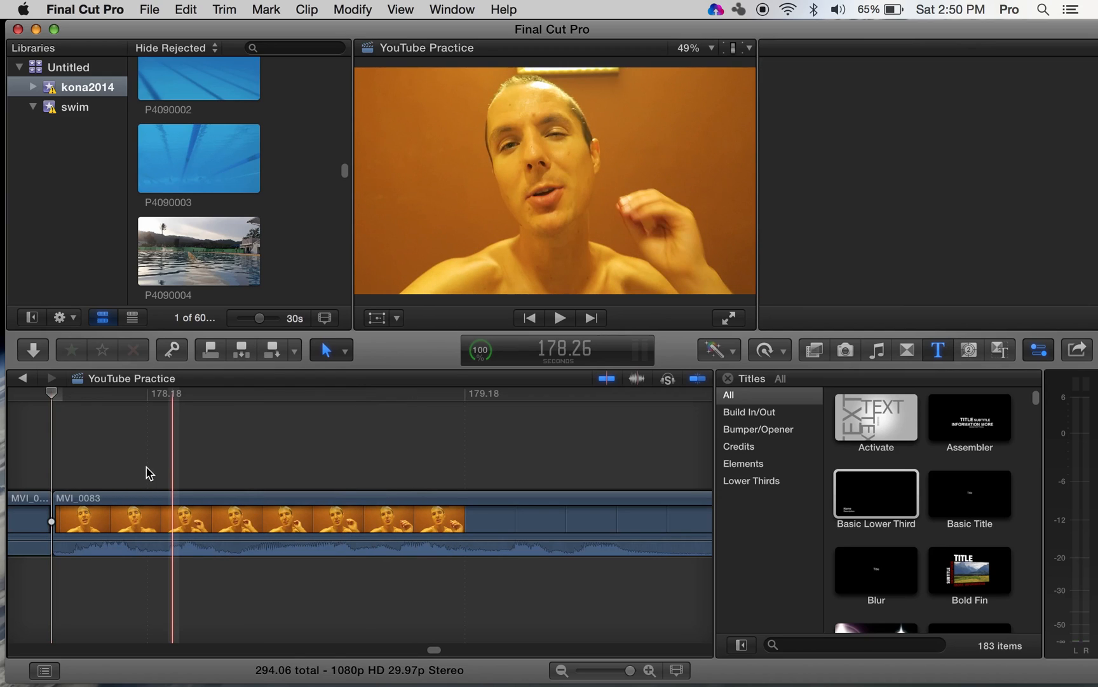
# - Play the new join and the talking footage after it from about 177.8 to 188.6 seconds
pyautogui.hscroll(-2, 68, 468)
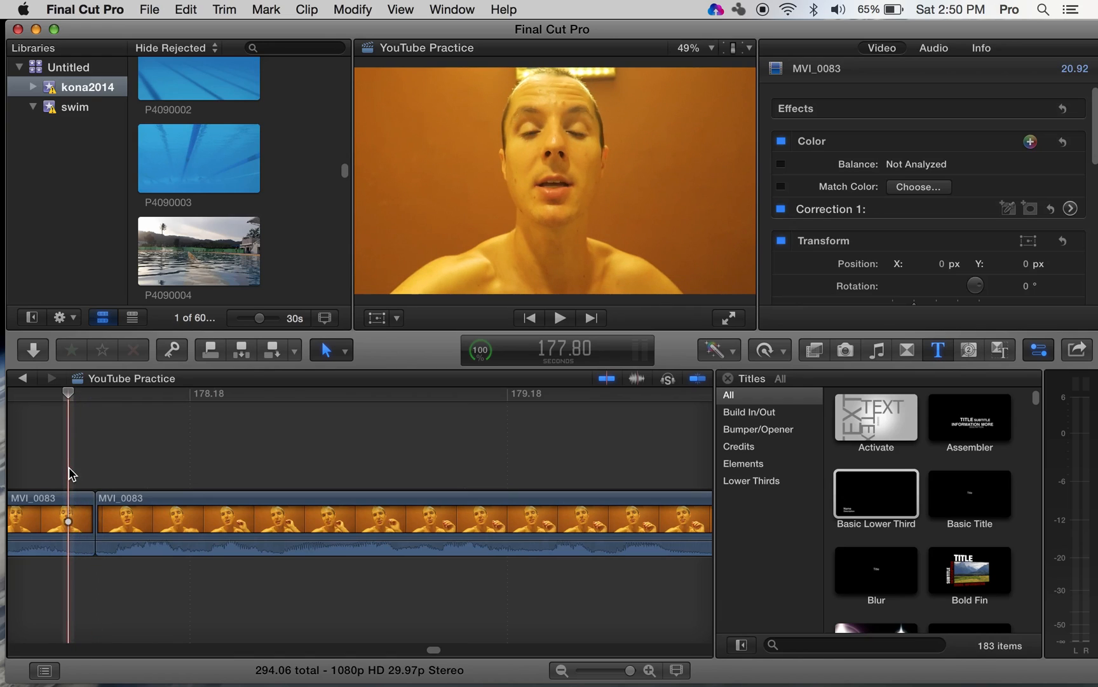
pyautogui.press('space')
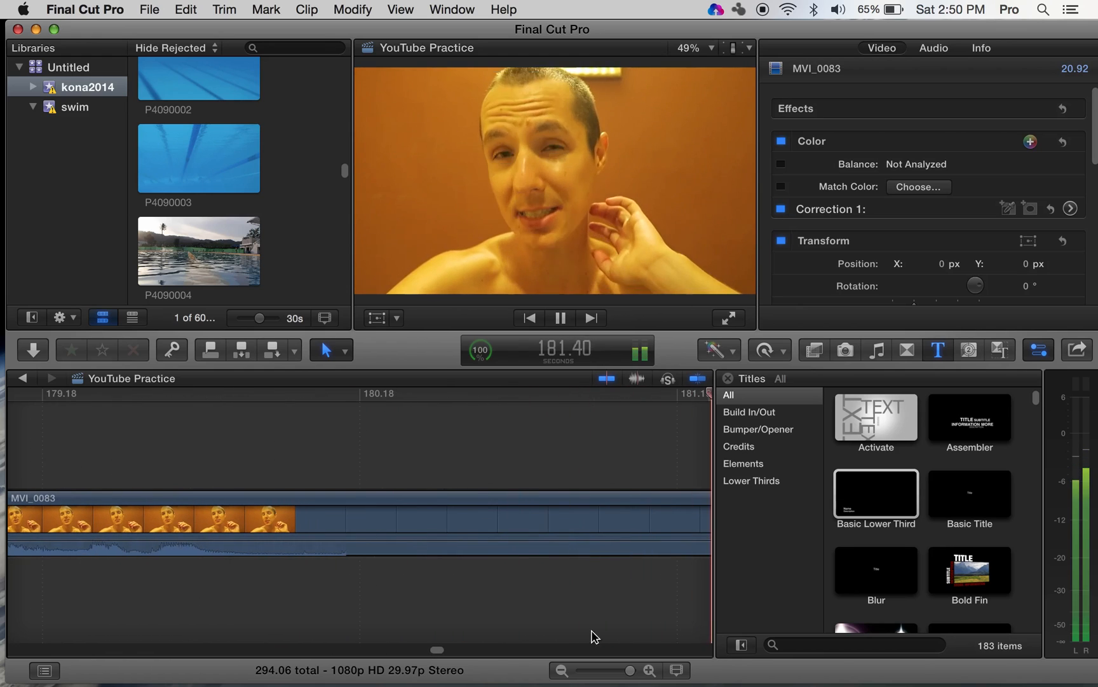
pyautogui.moveTo(629, 670); pyautogui.dragTo(621, 670)
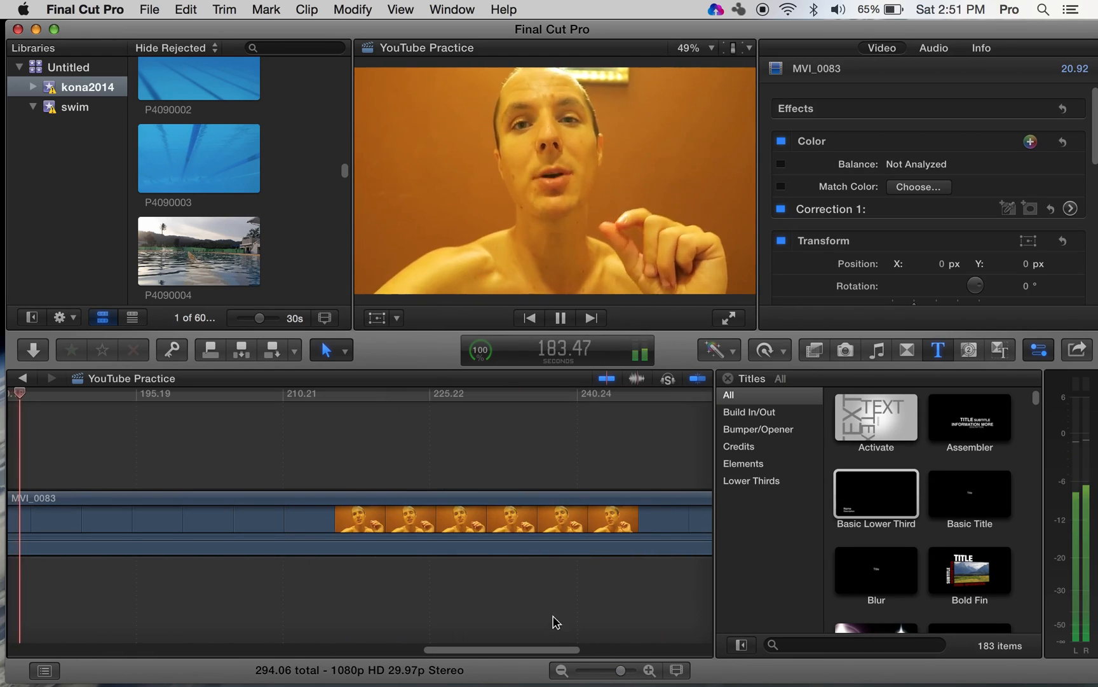
pyautogui.moveTo(604, 674); pyautogui.dragTo(594, 666)
pyautogui.press('space')
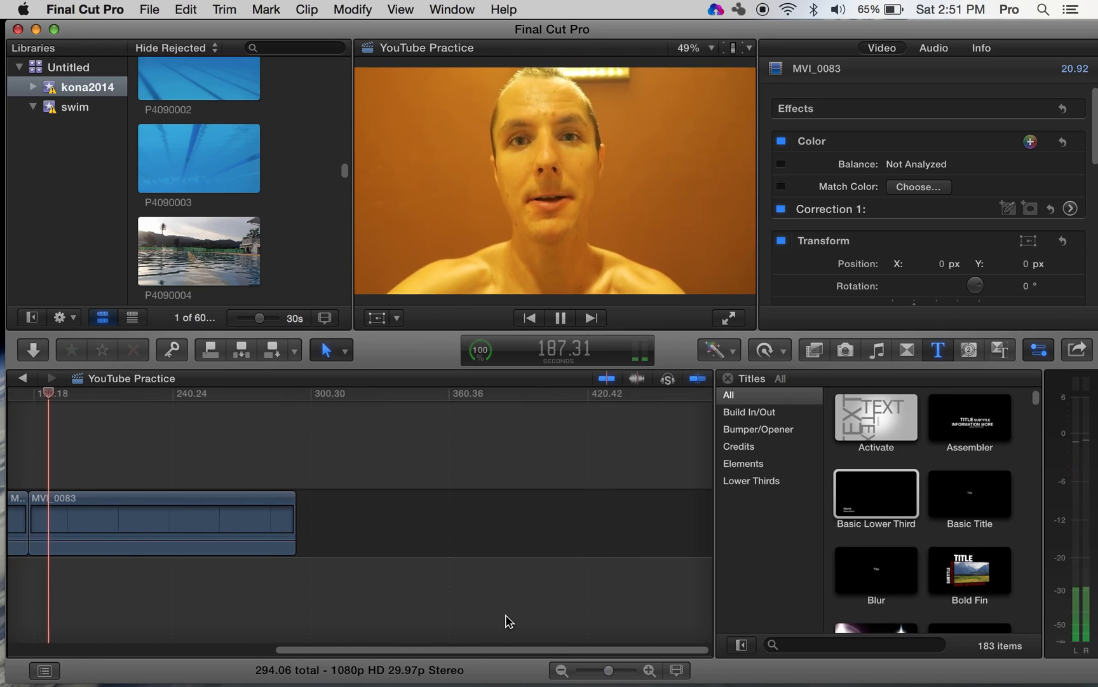
# - Review the footage from about 185.5 to 190.8 seconds, split it at about 187.3 and 189.3 seconds and delete the 2-second middle piece
pyautogui.hscroll(-5, 509, 620)
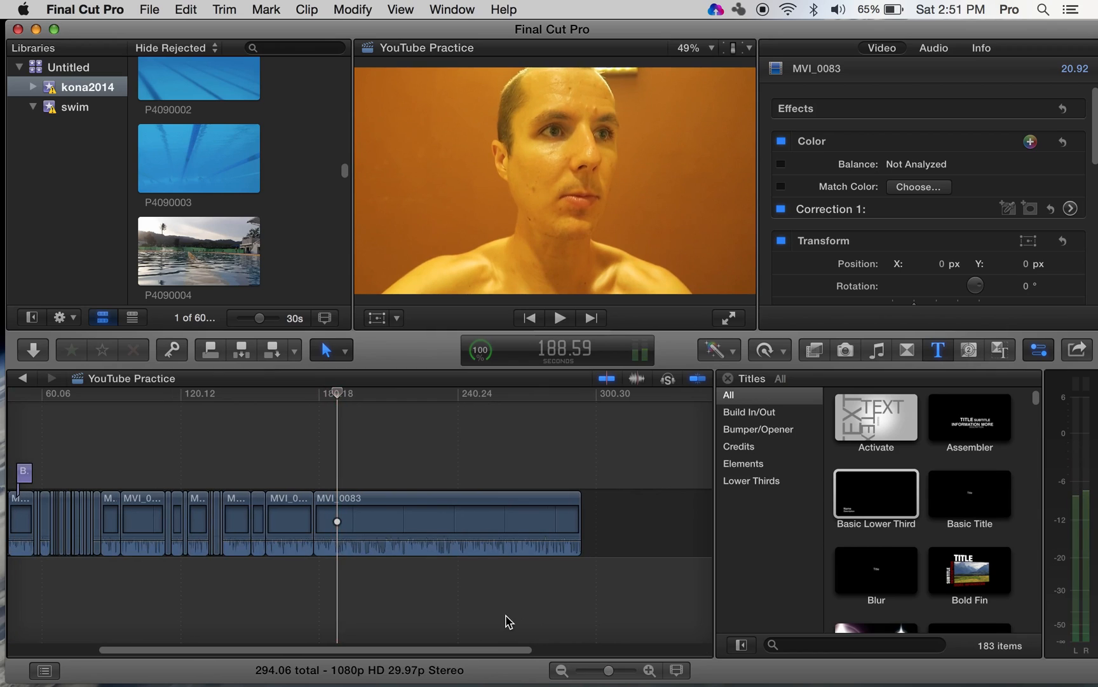
pyautogui.press('z')
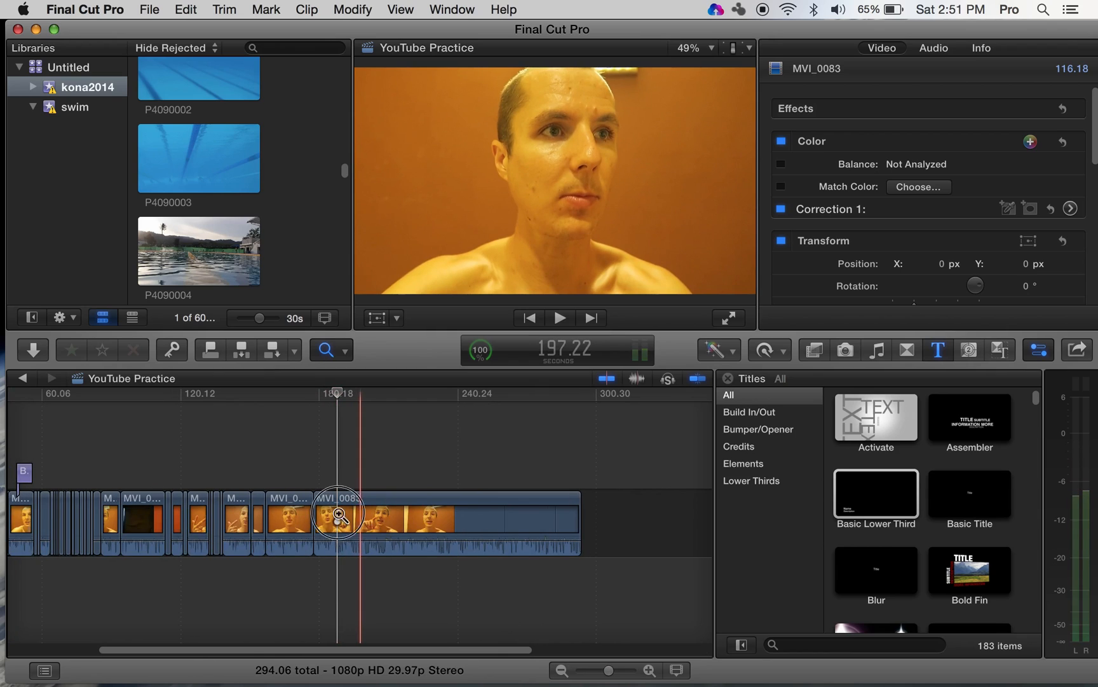
pyautogui.click(338, 513)
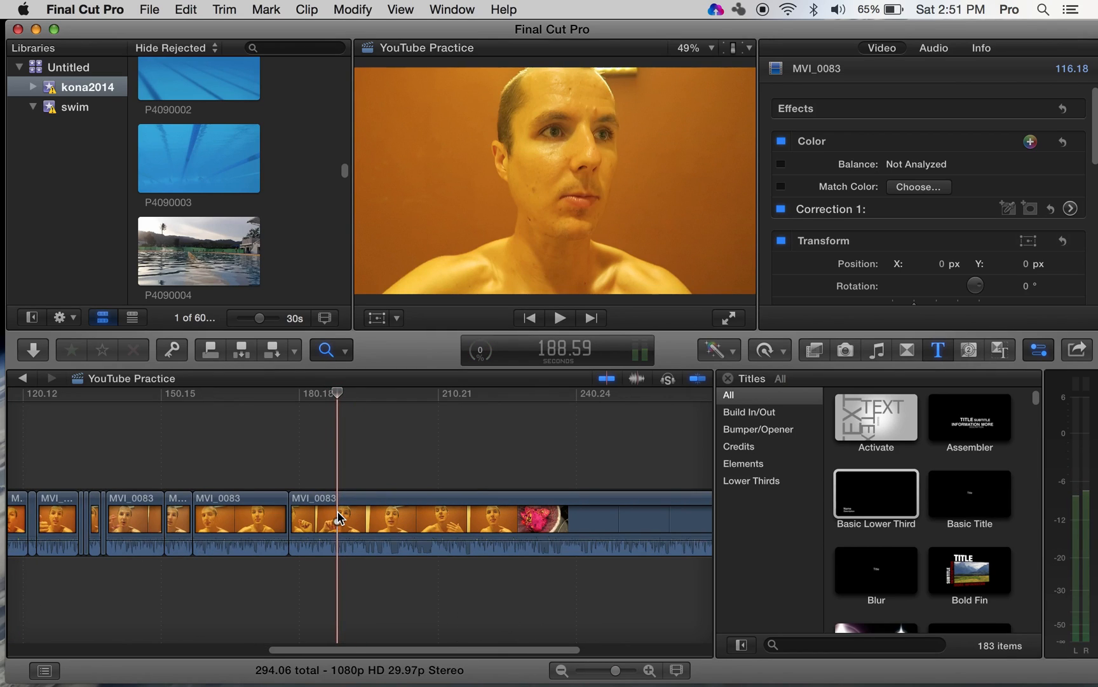
pyautogui.click(347, 517)
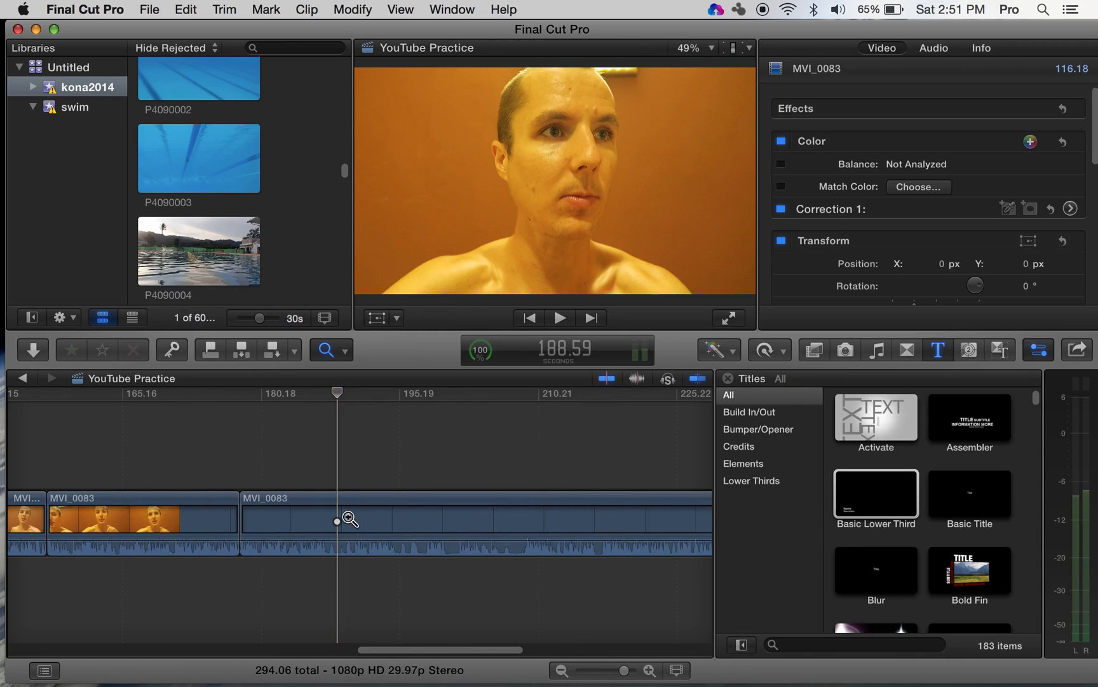
pyautogui.click(349, 517)
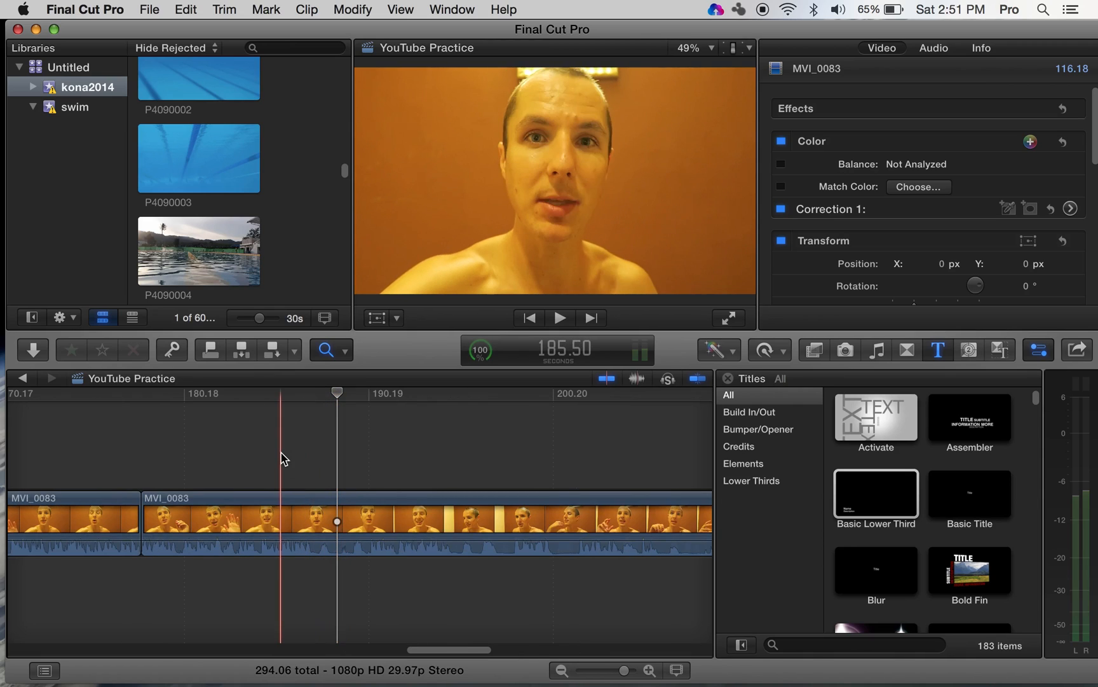
pyautogui.press('space')
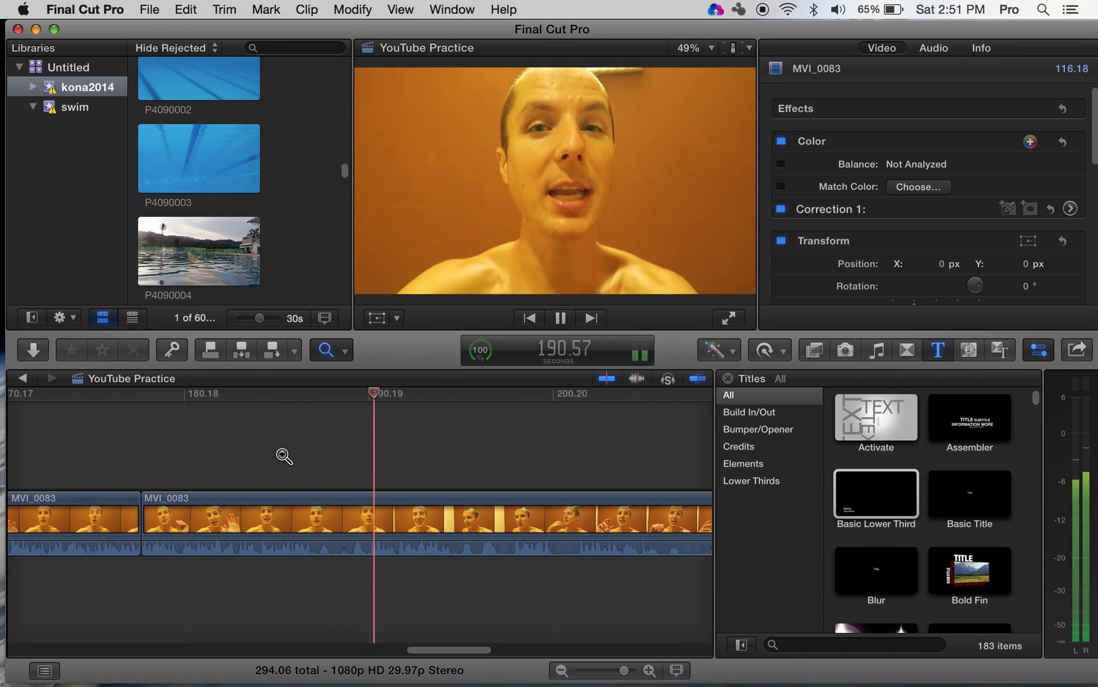
pyautogui.press('space')
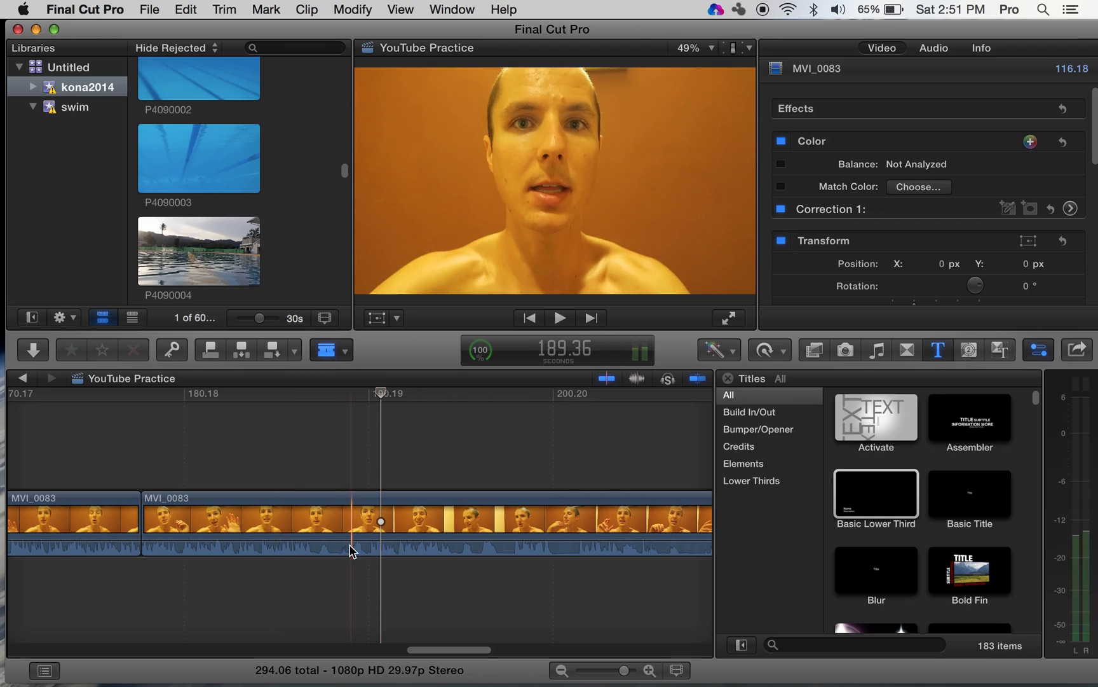
pyautogui.click(354, 539)
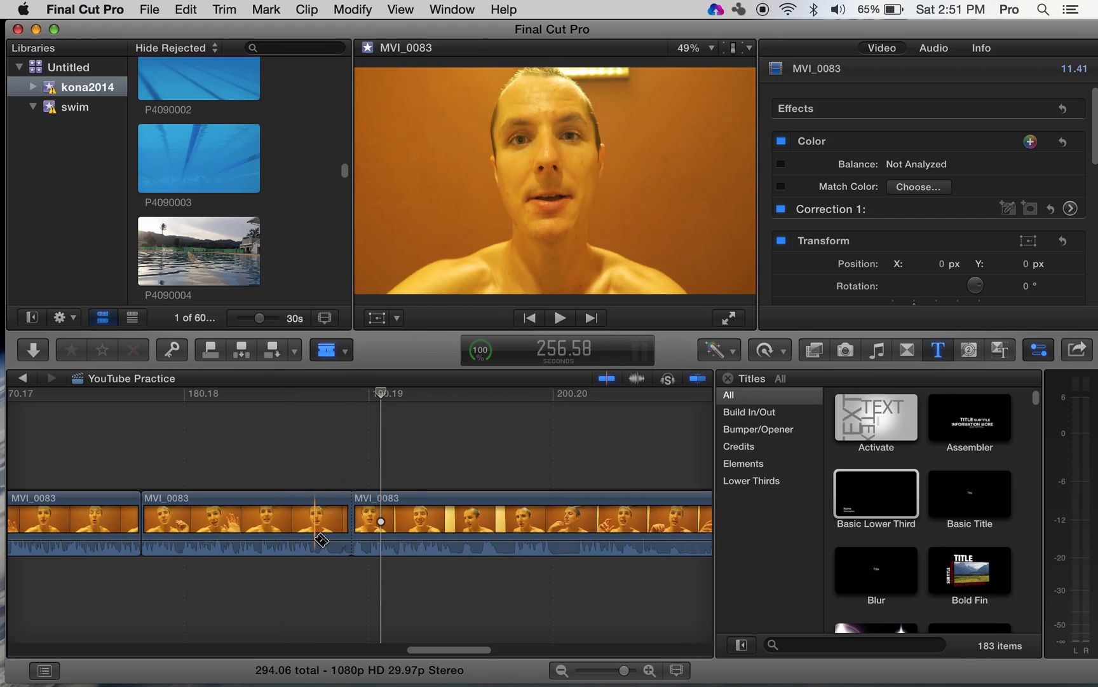
pyautogui.press('a')
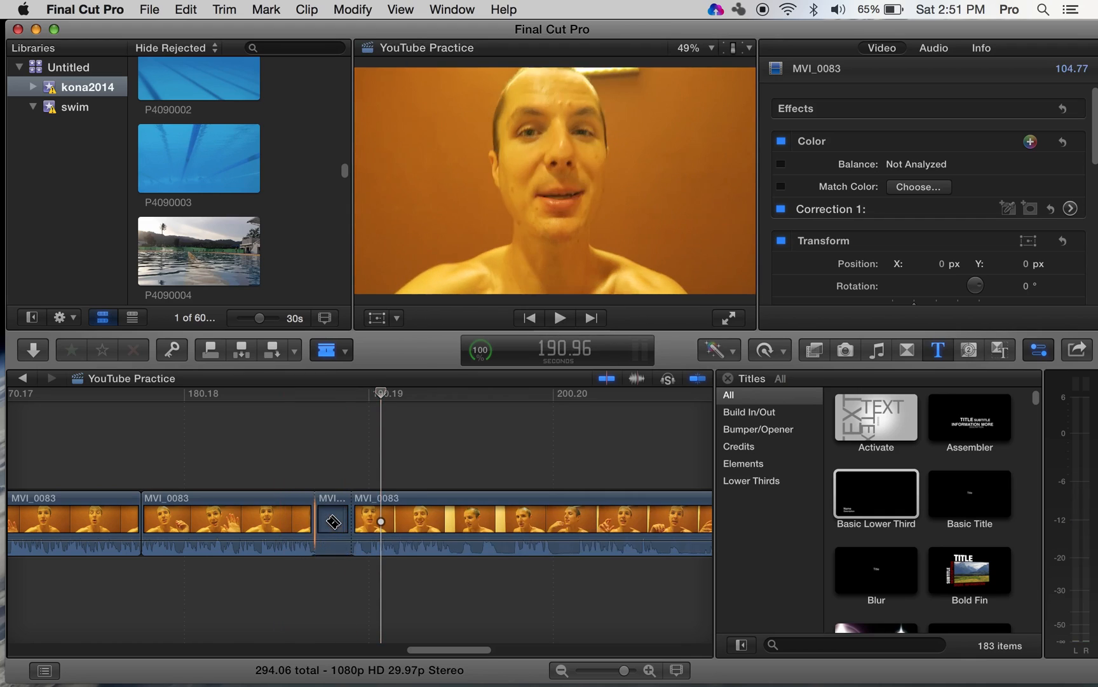
pyautogui.click(331, 523)
pyautogui.press('Delete')
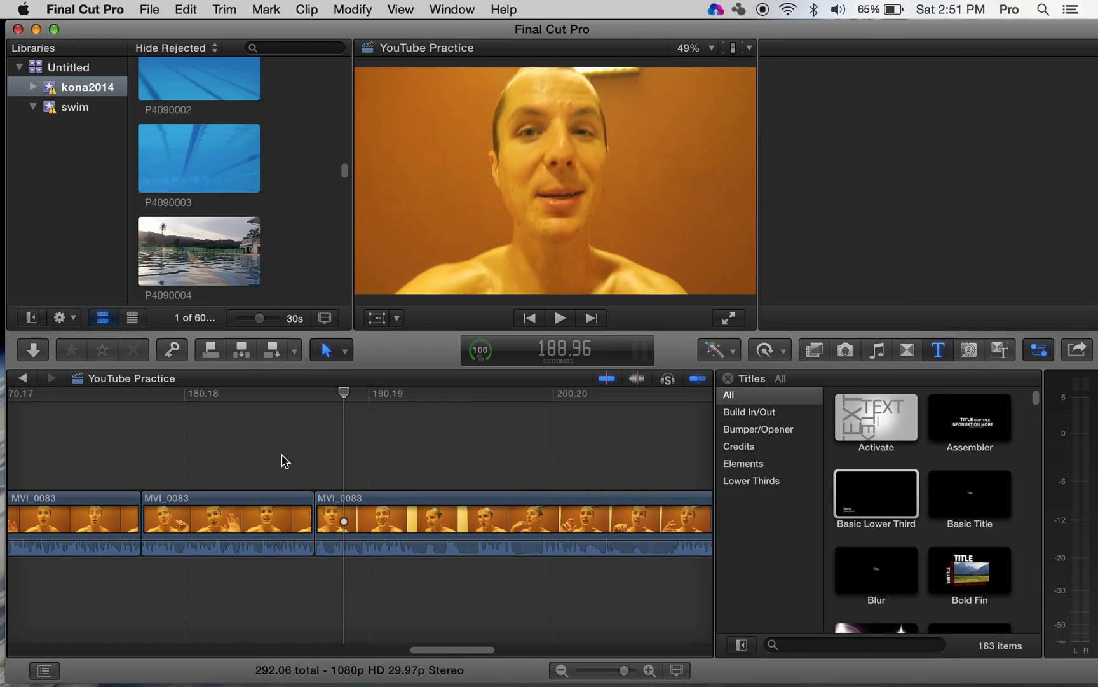
# - Play the new join from about 185.5 seconds and continue to about 193.6 seconds
pyautogui.press('super+4')
pyautogui.click(282, 455)
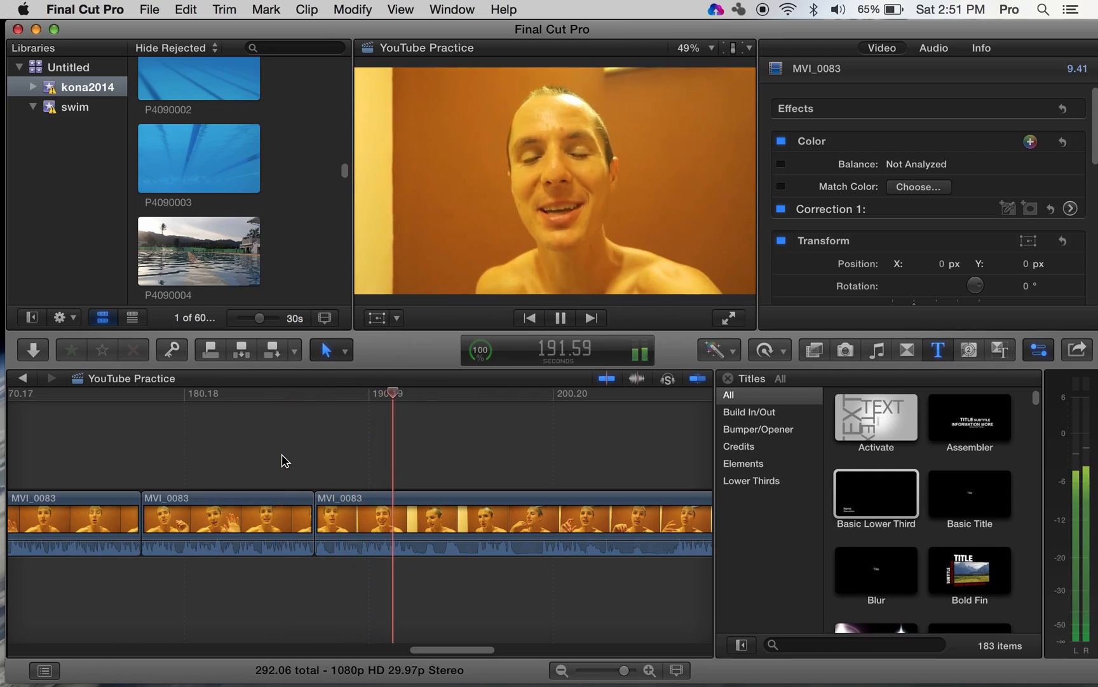
pyautogui.press('space')
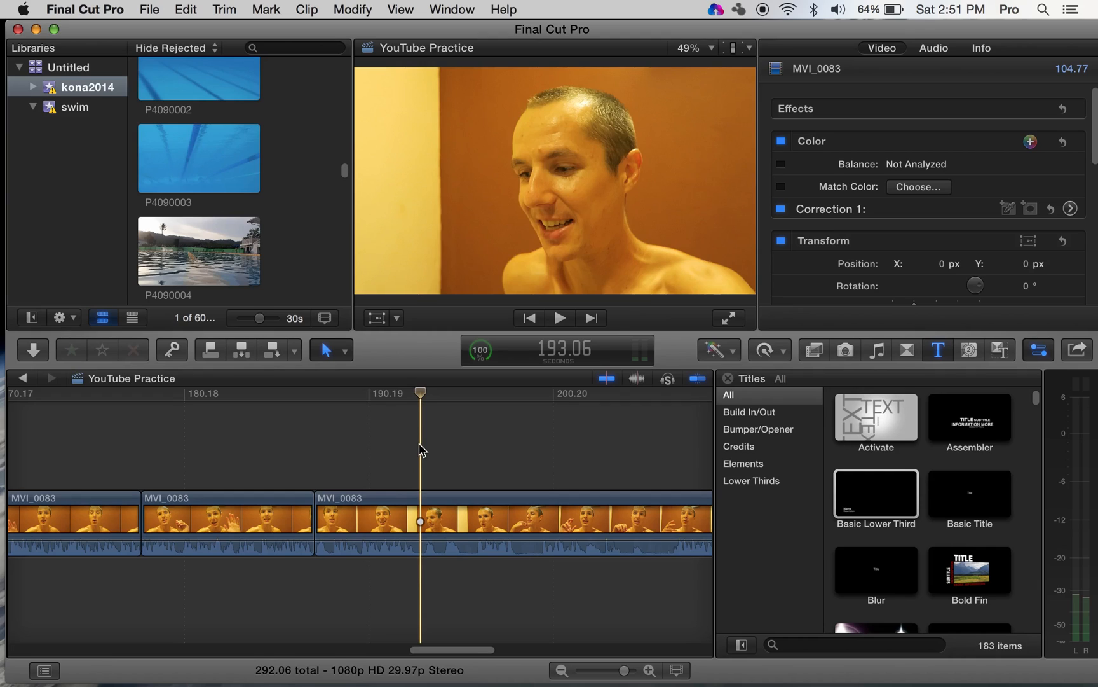
pyautogui.press('space')
pyautogui.press('space')
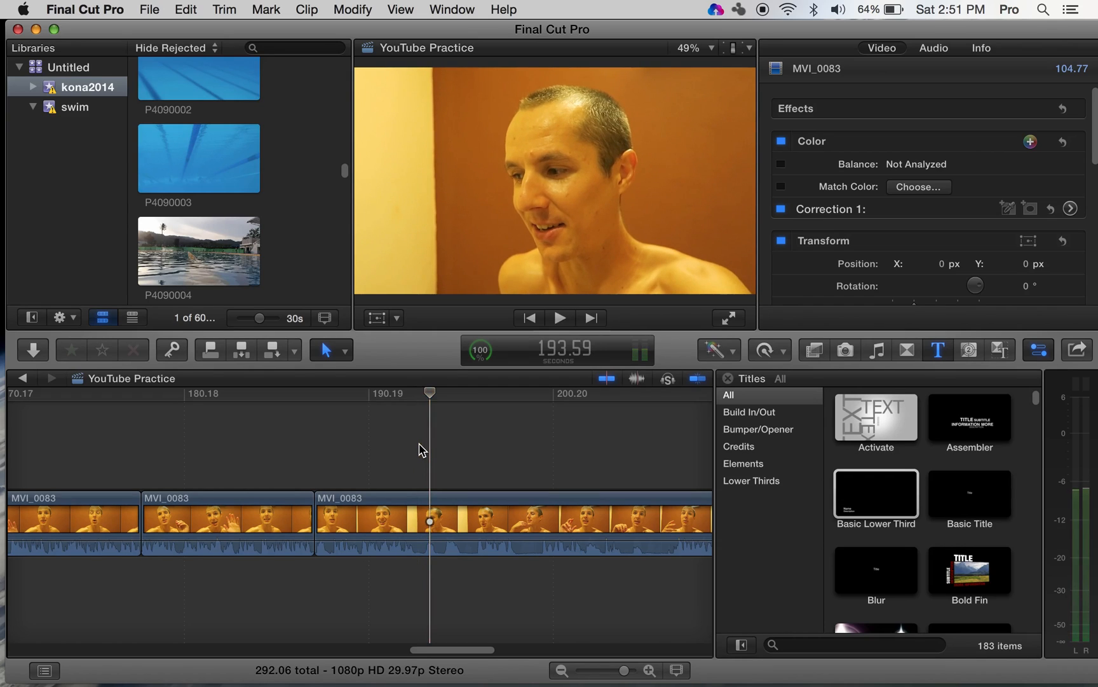
# - In closer detail, replay the footage from about 189.1 seconds and split the clip at about 192.85 seconds
pyautogui.click(429, 496)
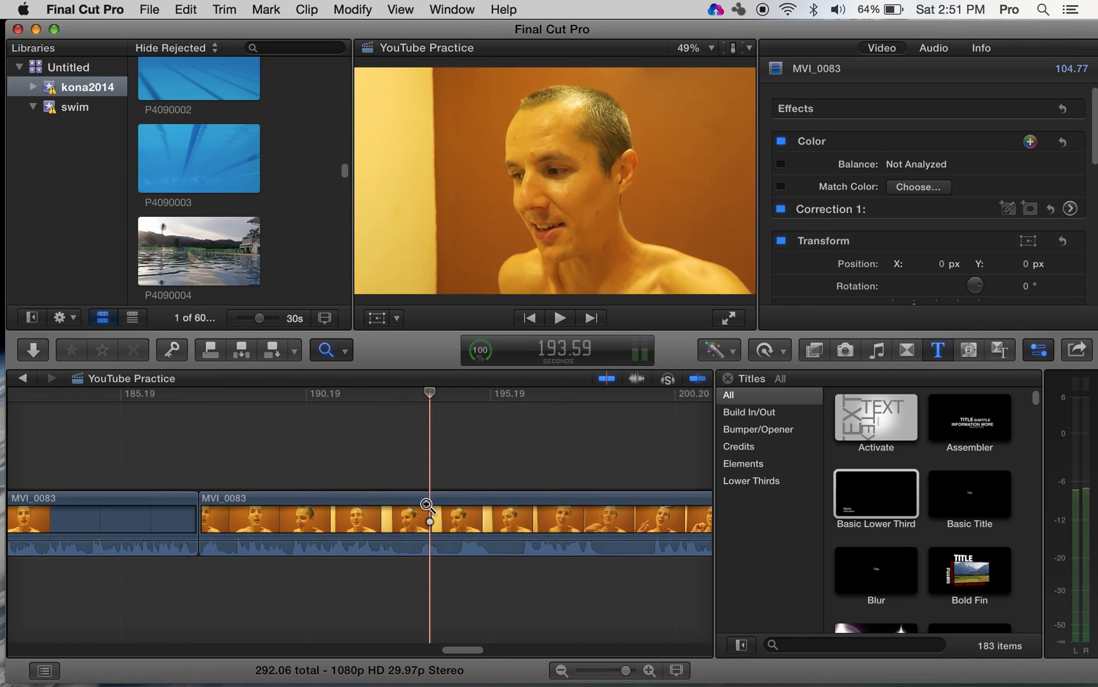
pyautogui.click(426, 496)
pyautogui.press('a')
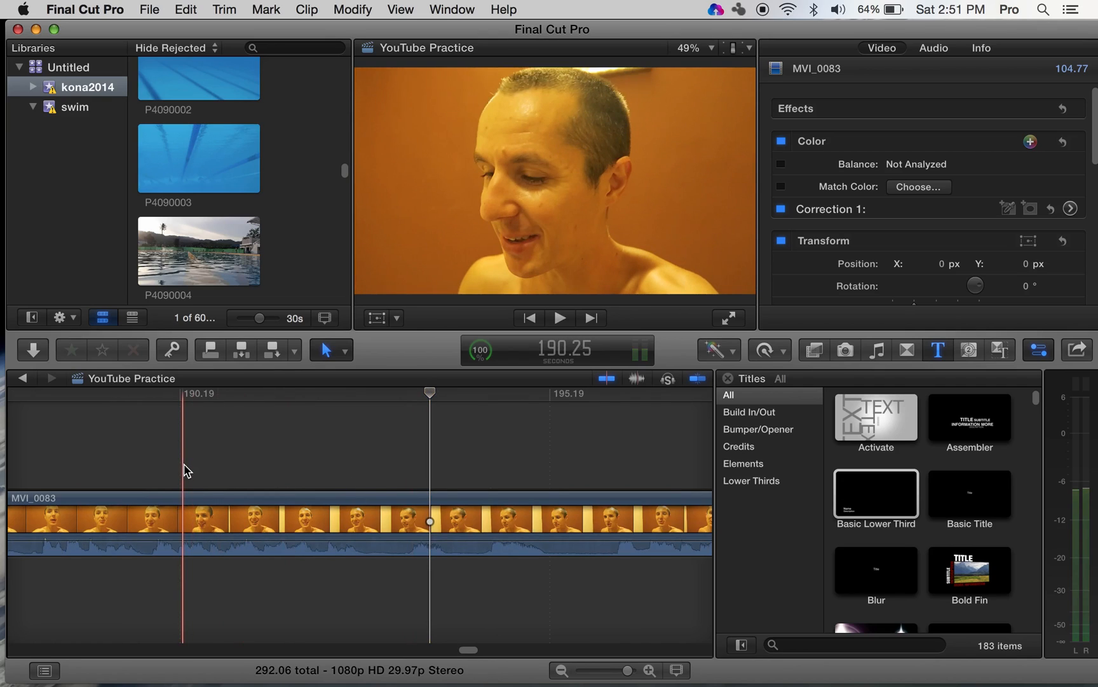
pyautogui.hscroll(-2, 185, 467)
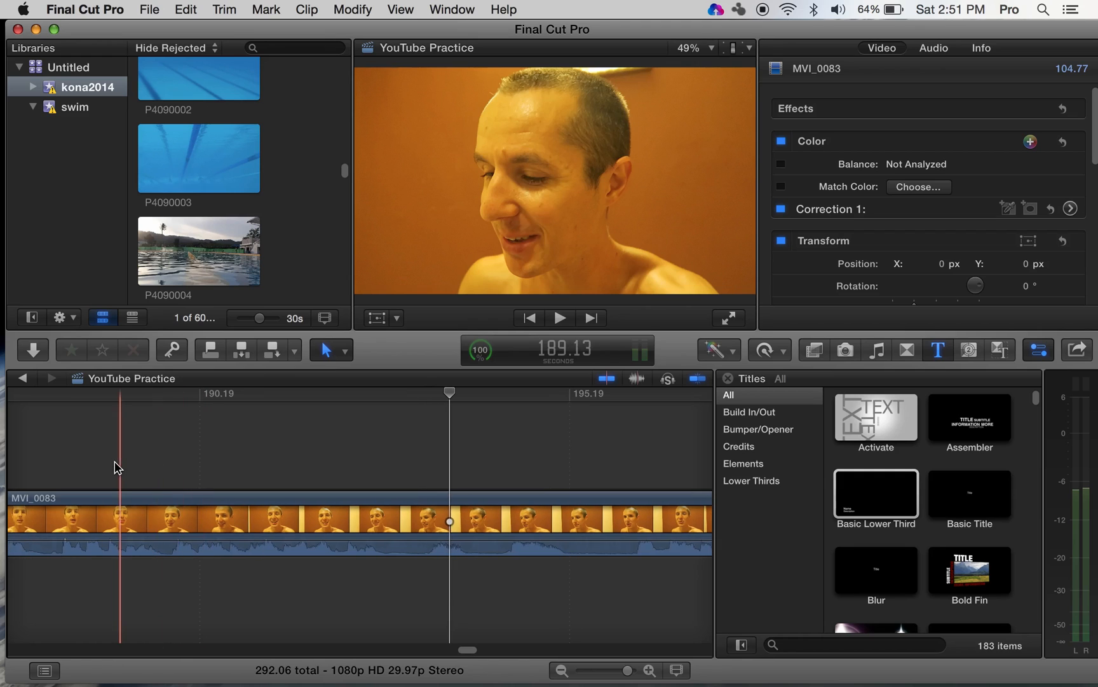
pyautogui.press('space')
pyautogui.press('b')
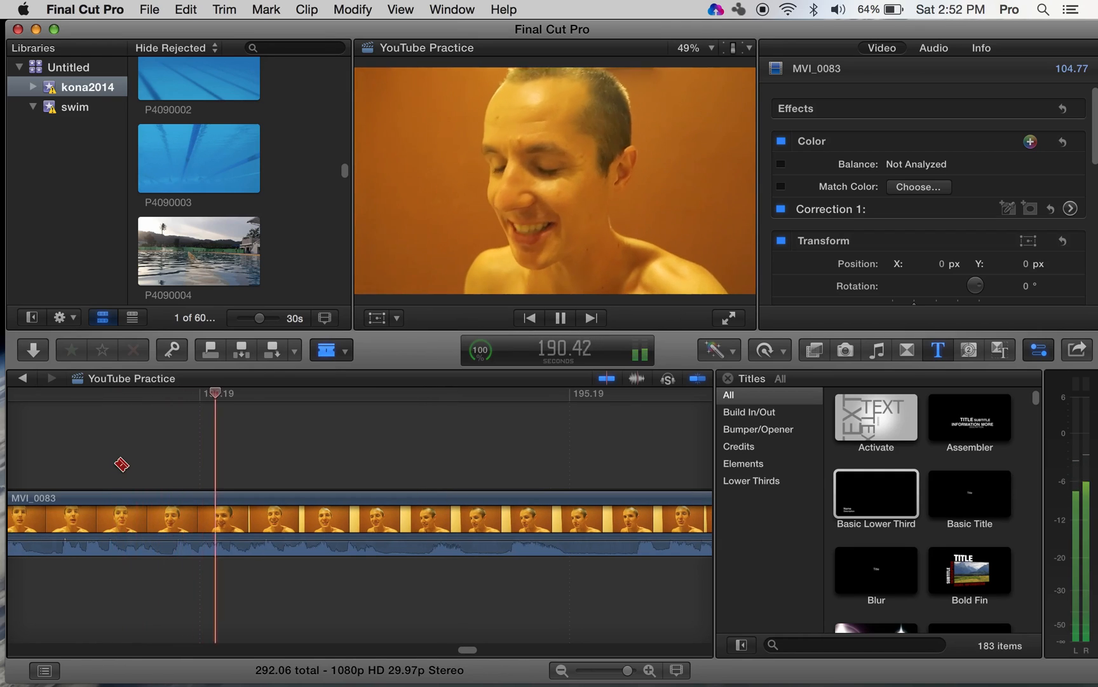
pyautogui.click(399, 530)
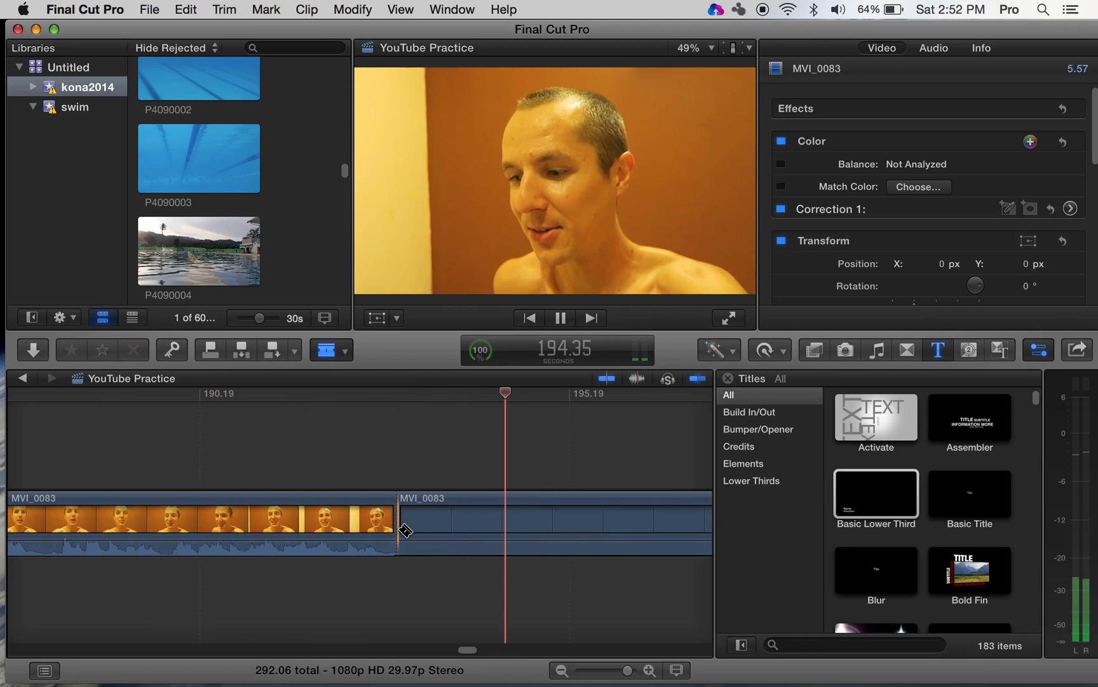
# - Split the following footage at about 196 seconds and delete the 3.17-second piece between the two splits
pyautogui.press('space')
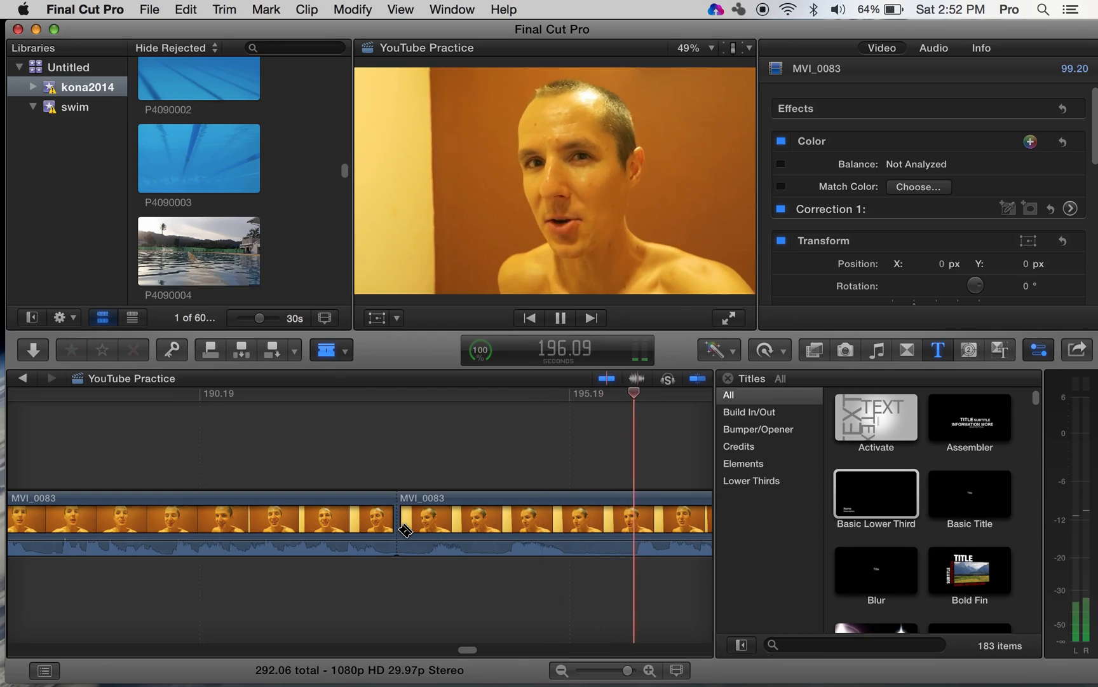
pyautogui.press('space')
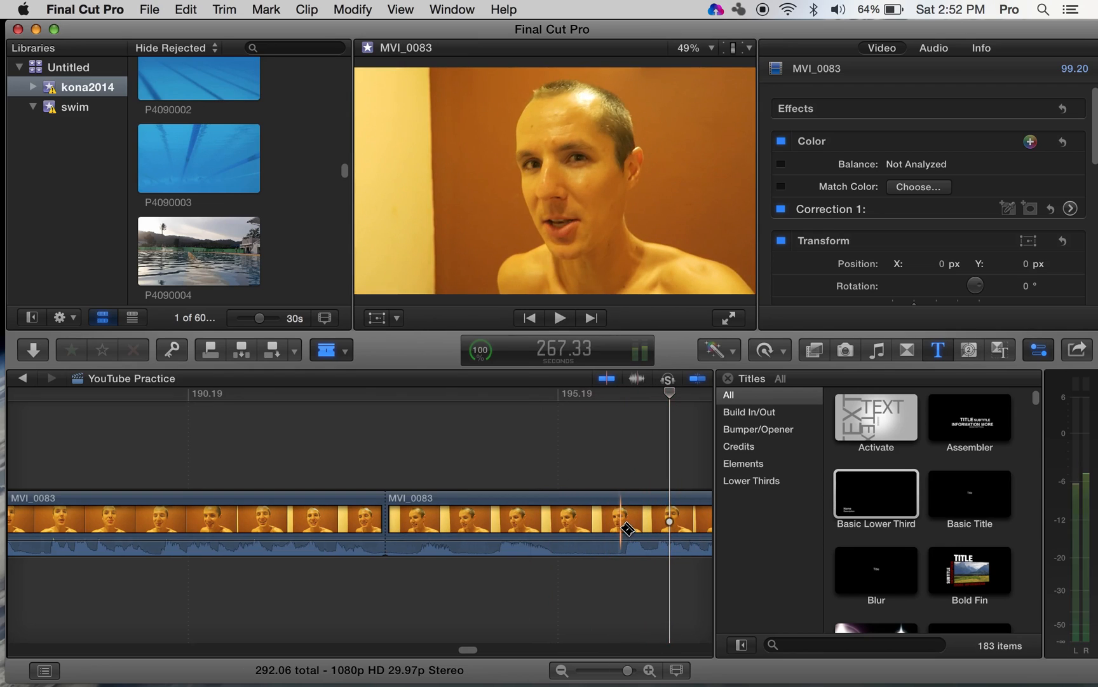
pyautogui.click(620, 524)
pyautogui.press('a')
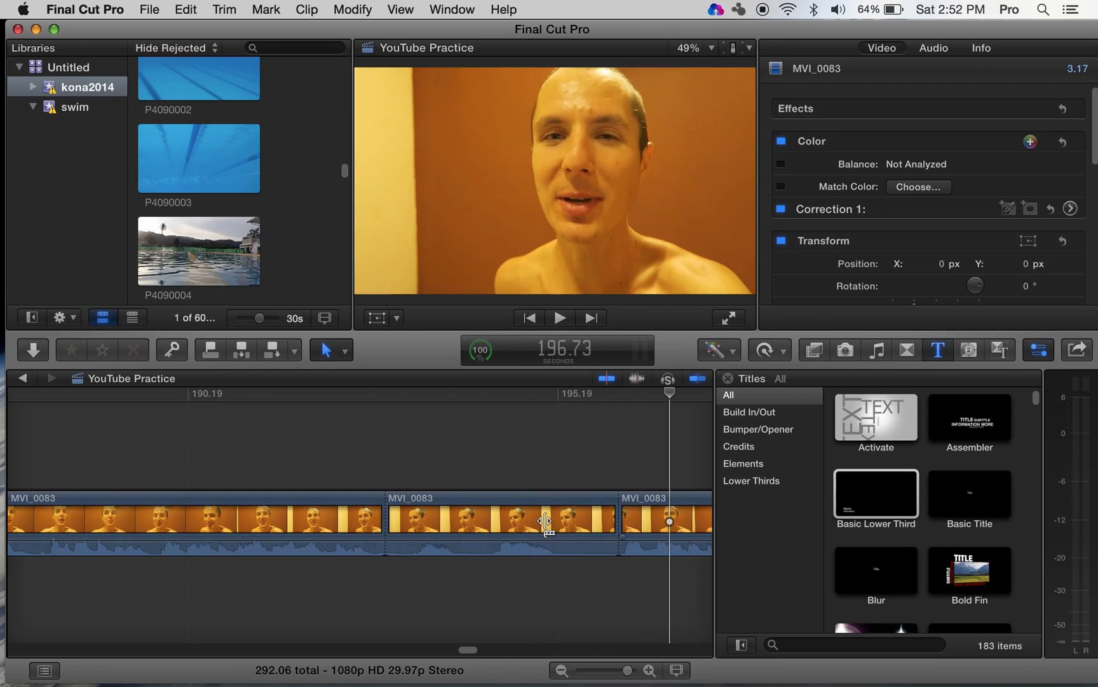
pyautogui.click(488, 523)
pyautogui.press('Delete')
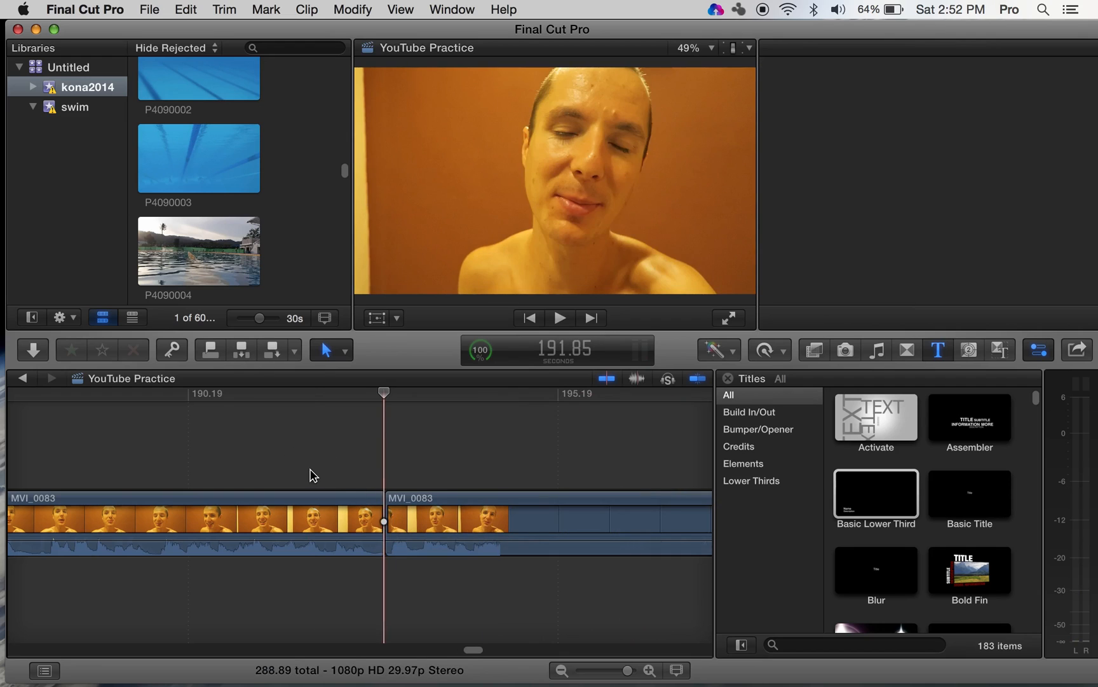
# - Play the new join from about 191.8 seconds and review the footage up to about 199.7 seconds
pyautogui.press('space')
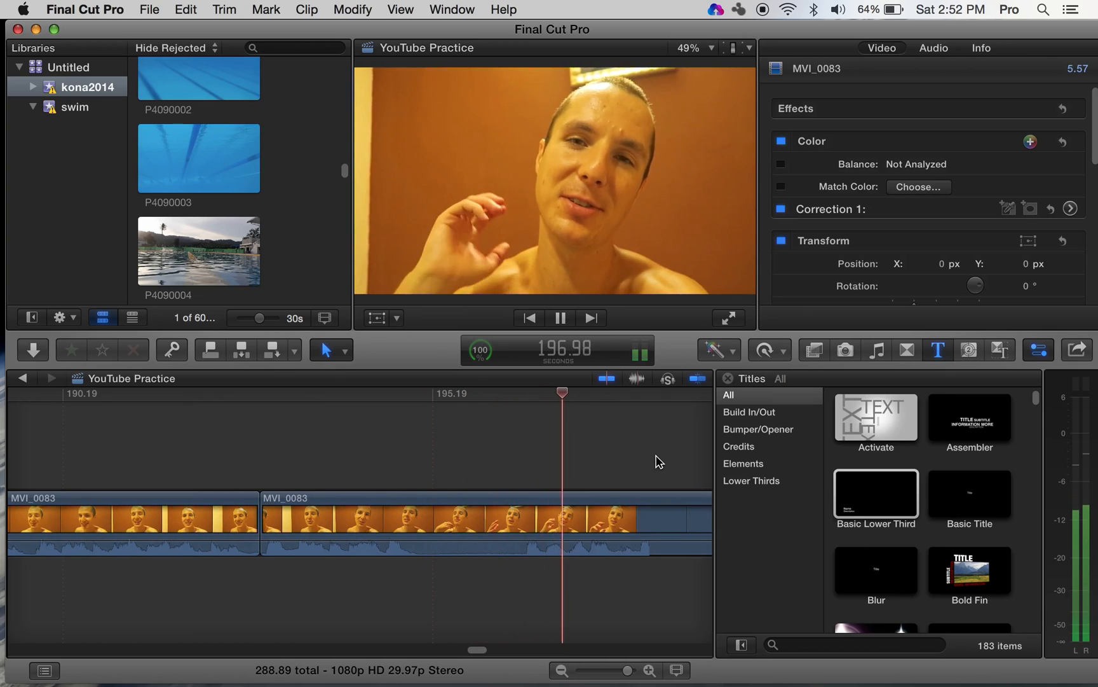
pyautogui.press('space')
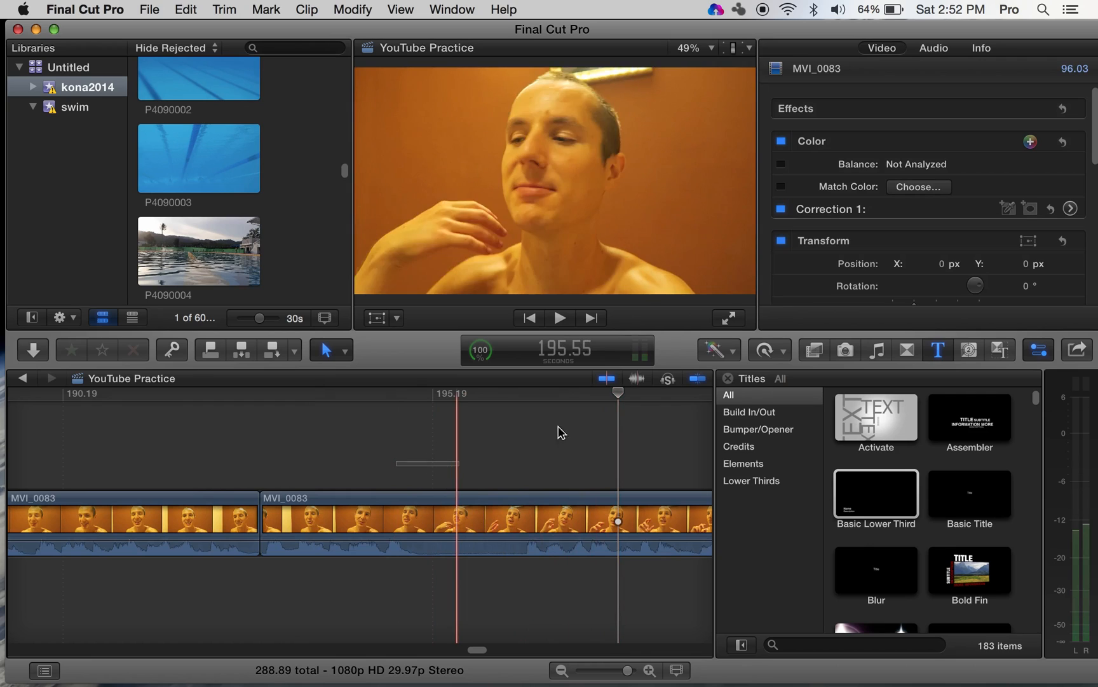
pyautogui.moveTo(625, 400); pyautogui.dragTo(254, 424)
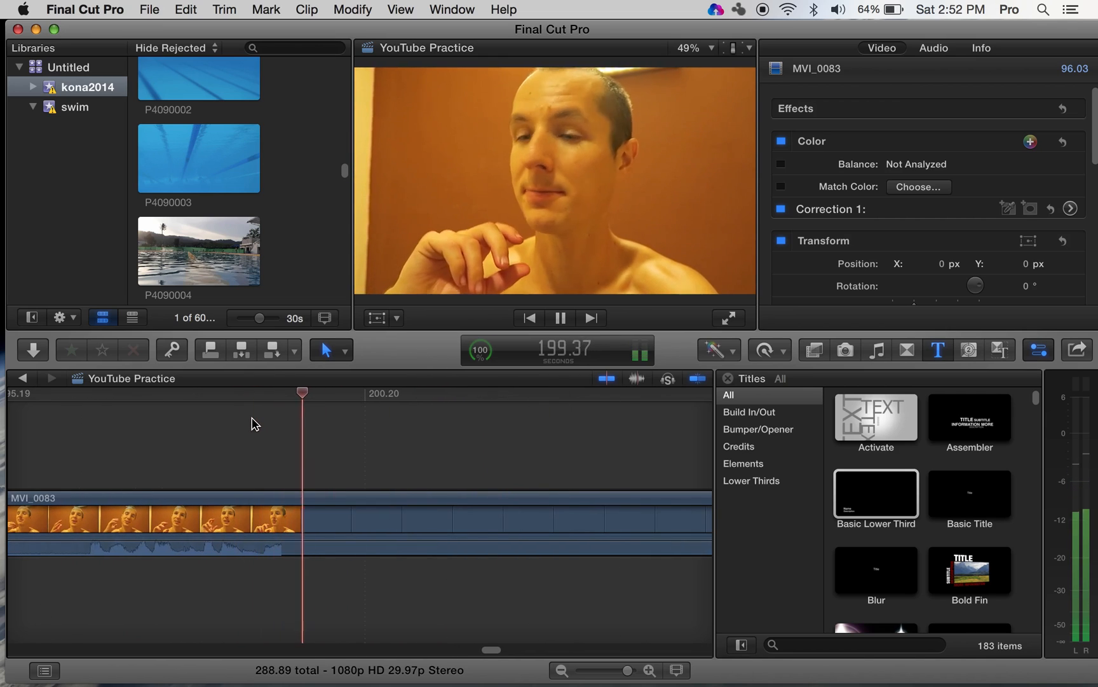
pyautogui.press('space')
# - Split the clip at about 198.8 seconds and at the playhead near 199.7 seconds, and delete the 0.97-second middle piece
pyautogui.press('b')
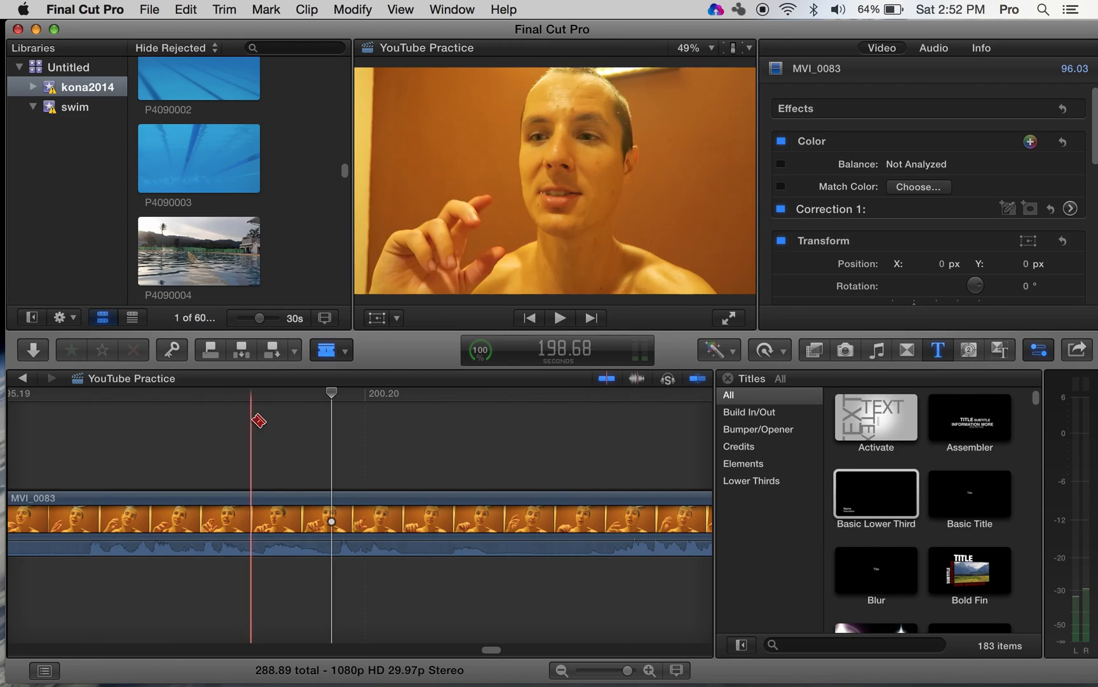
pyautogui.click(262, 527)
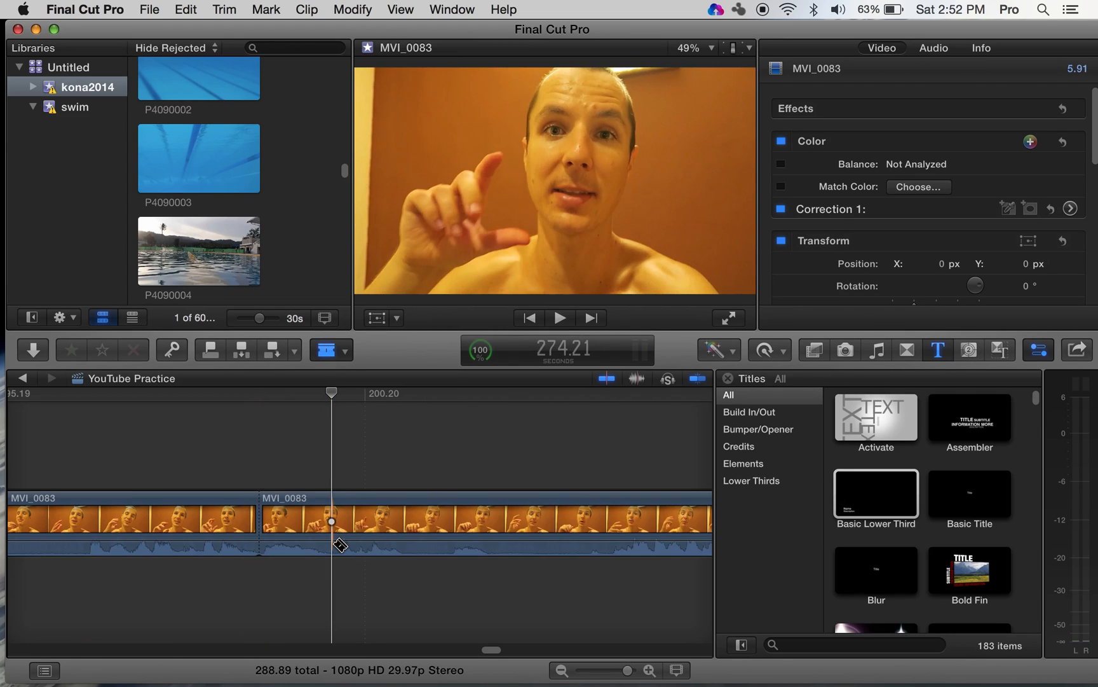
pyautogui.press('super+b')
pyautogui.press('a')
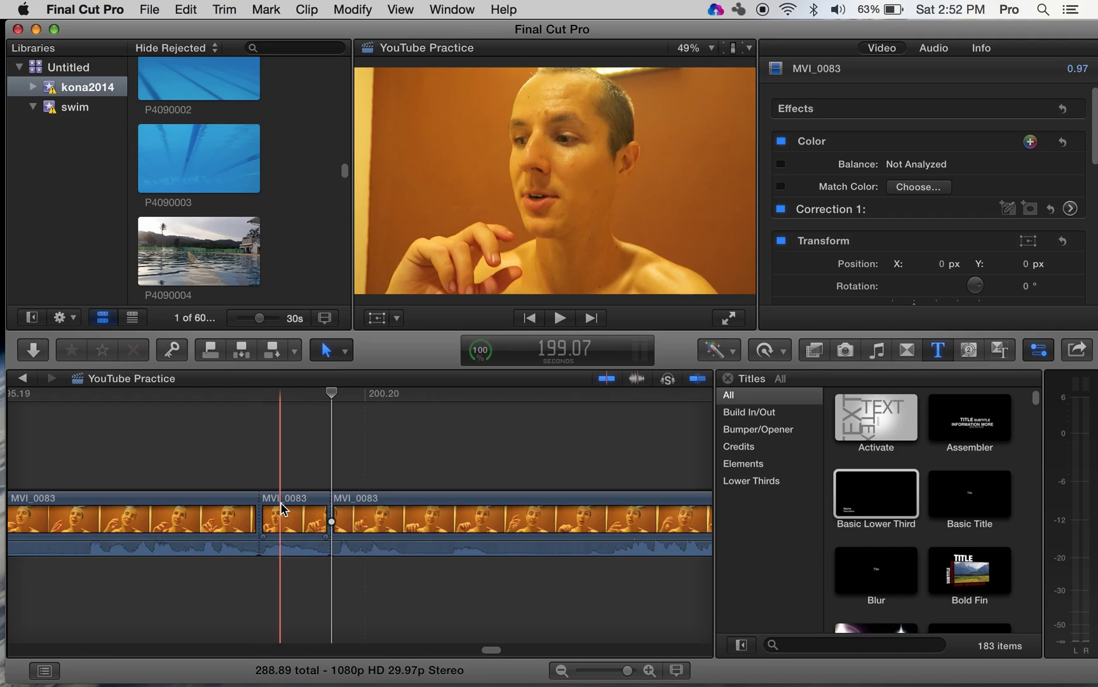
pyautogui.press('c')
pyautogui.press('Delete')
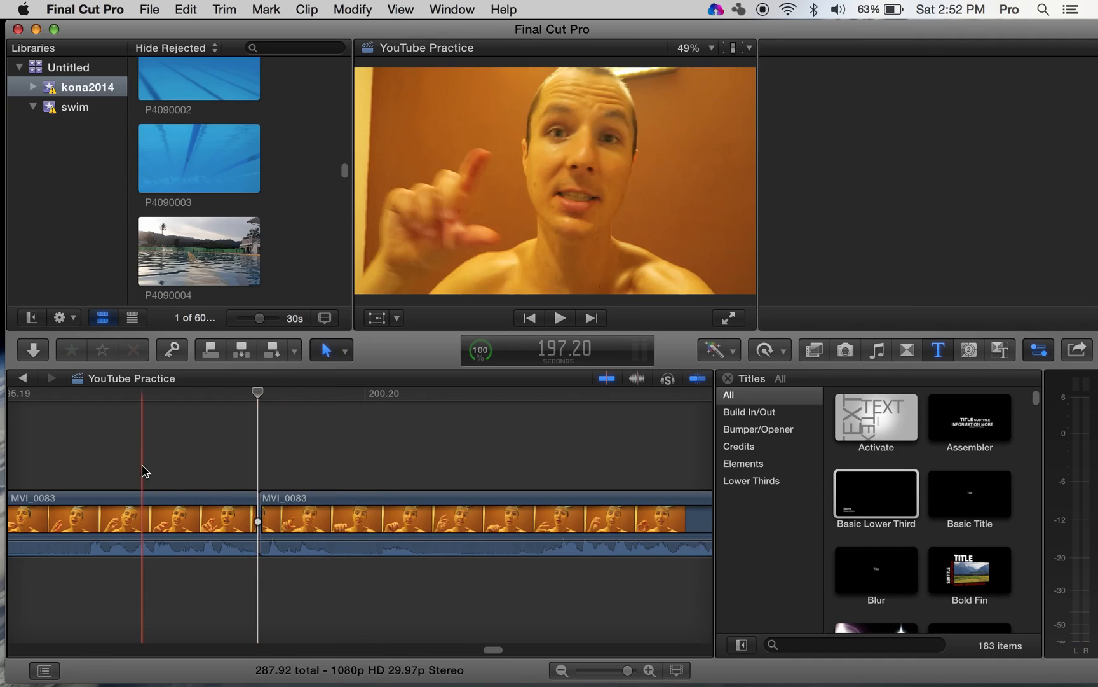
# - Play the new join from about 197.2 to 204.8 seconds
pyautogui.click(141, 466)
pyautogui.press('space')
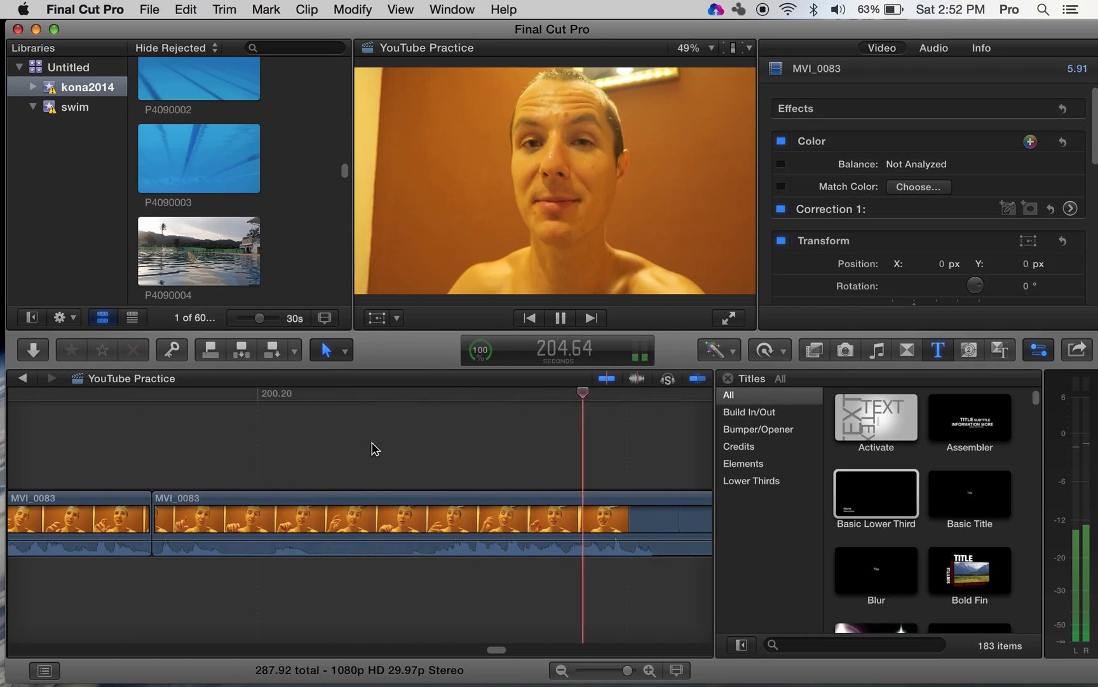
pyautogui.press('space')
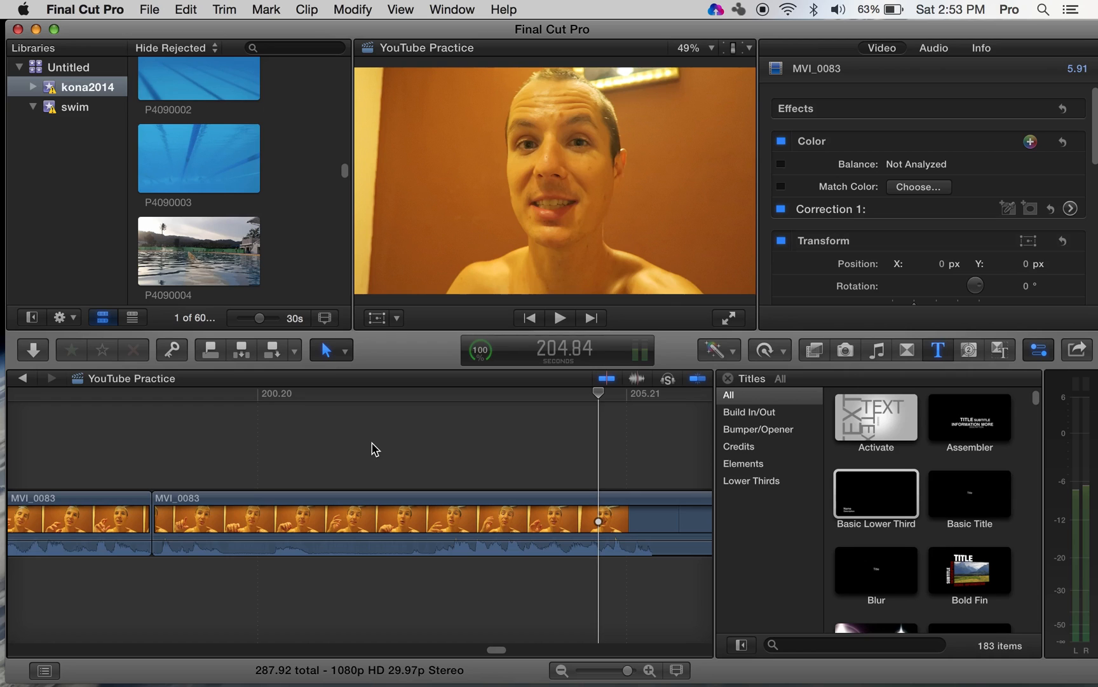
# - Play on from about 204.8 seconds and review the remaining talking footage up to about 270 seconds
pyautogui.press('space')
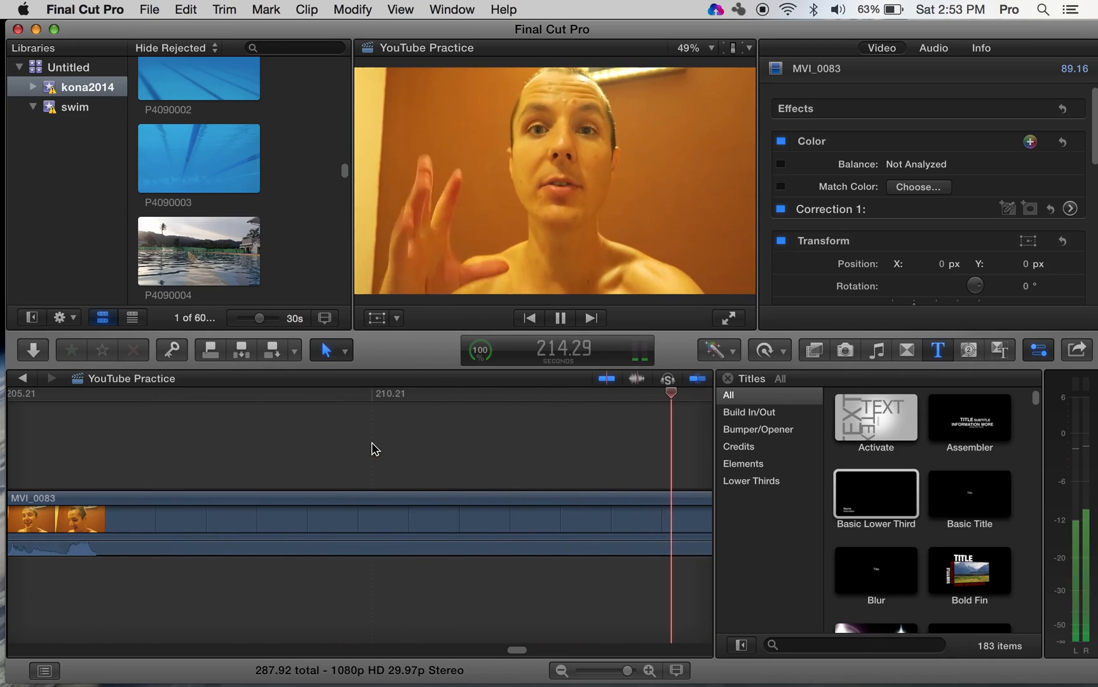
pyautogui.moveTo(620, 672); pyautogui.dragTo(619, 671)
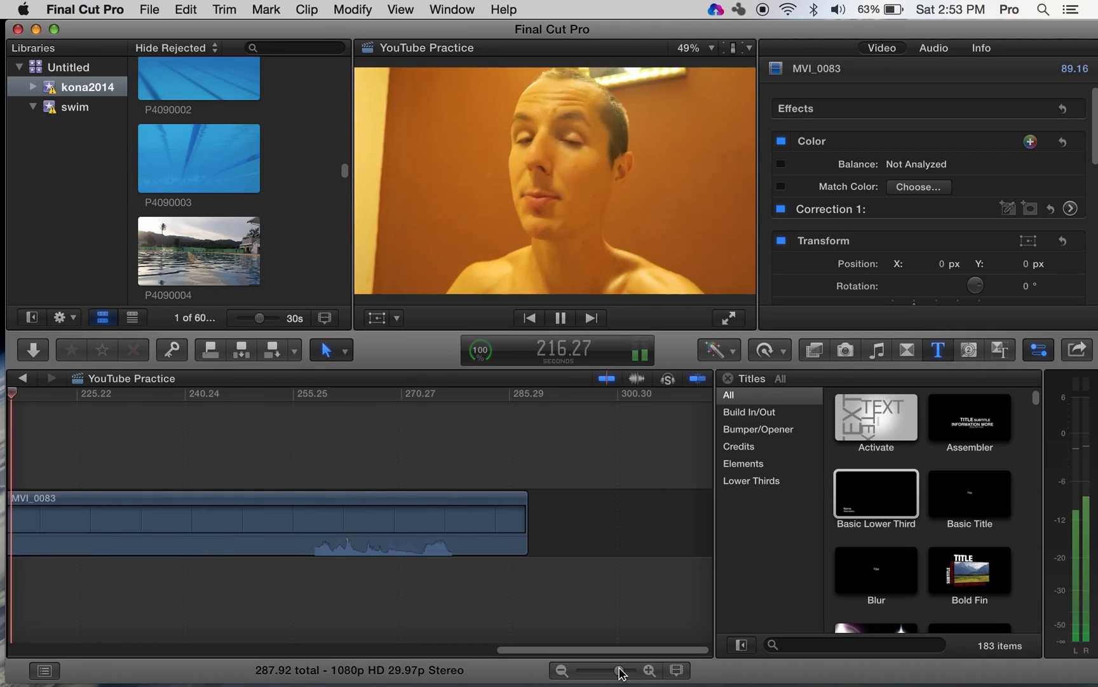
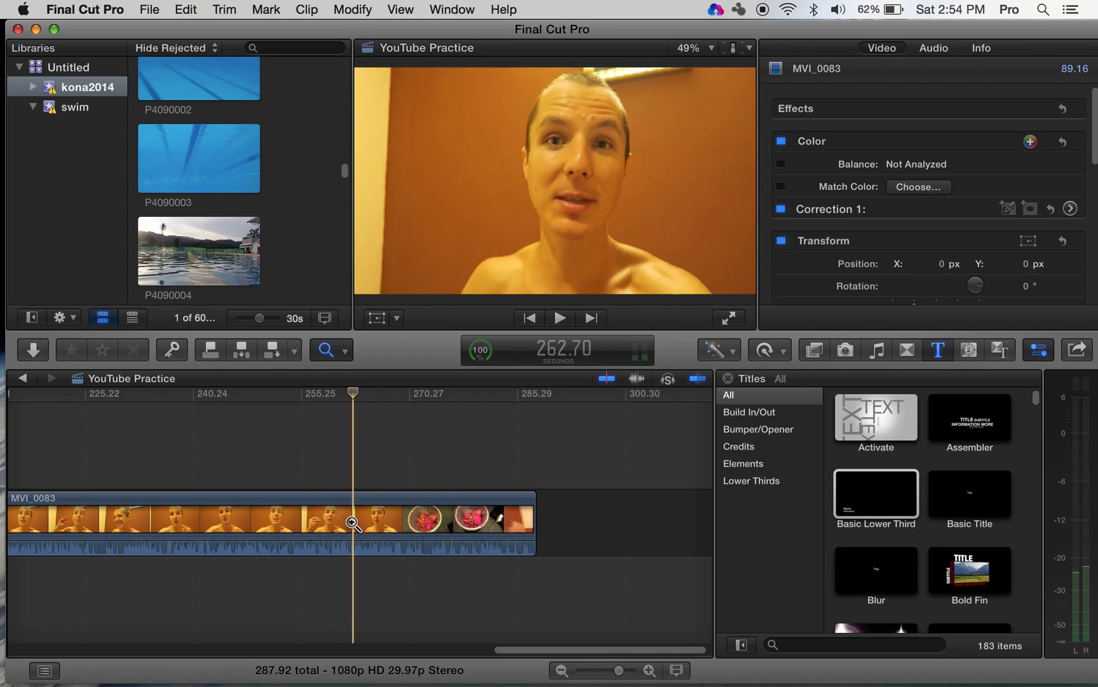
pyautogui.click(346, 510)
pyautogui.press('a')
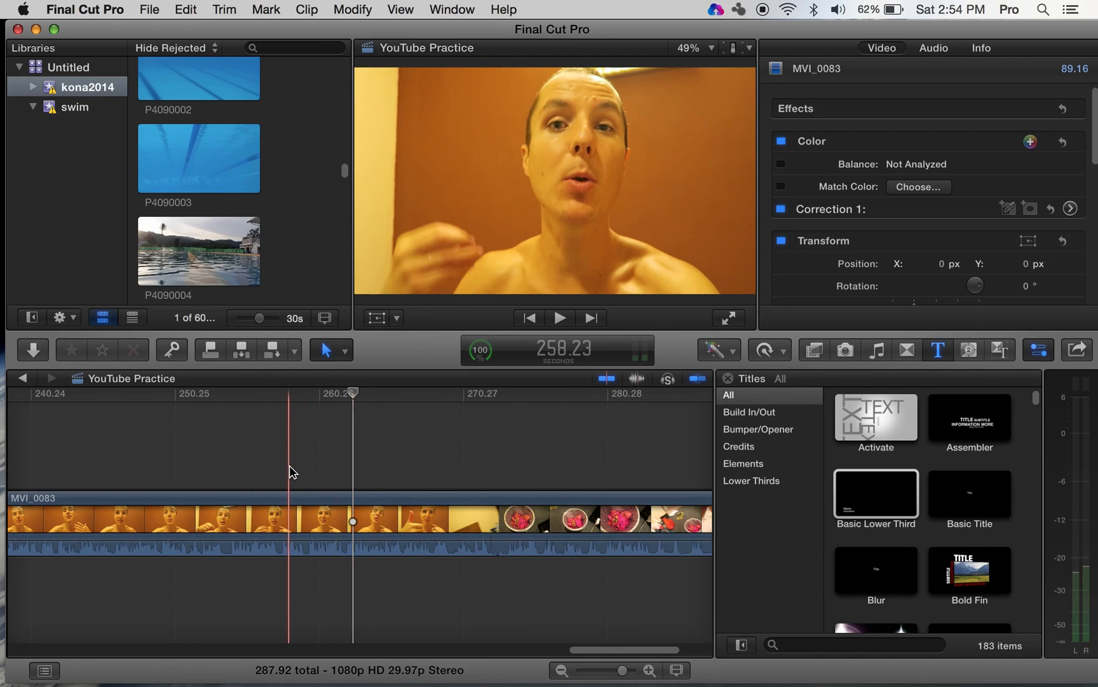
pyautogui.press('space')
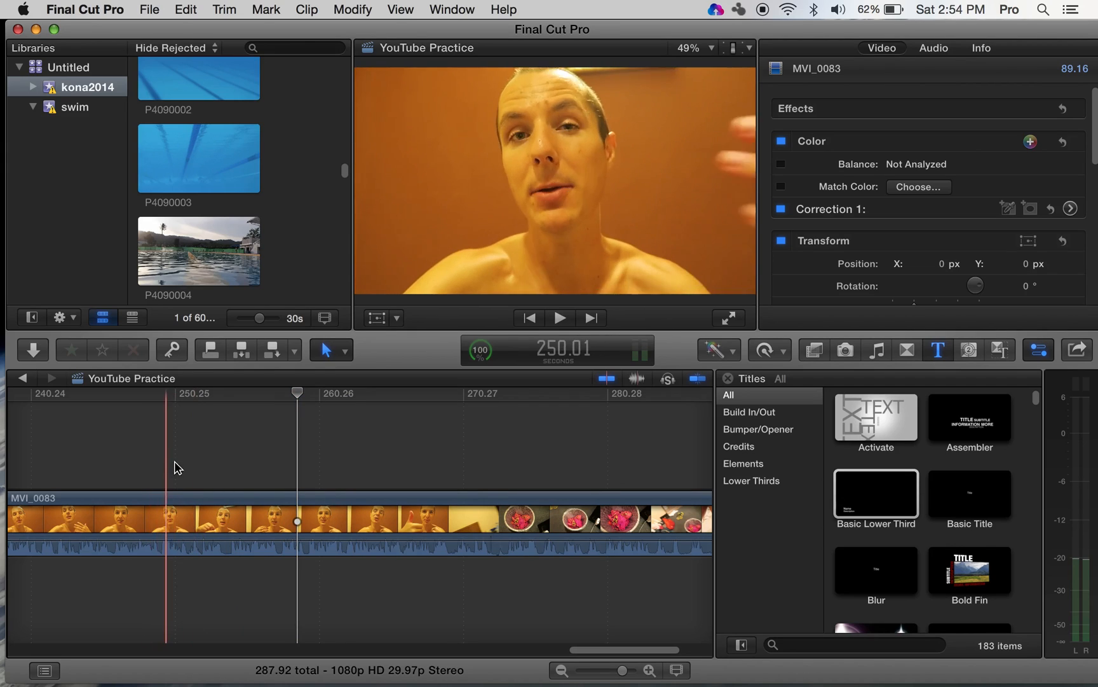
pyautogui.press('space')
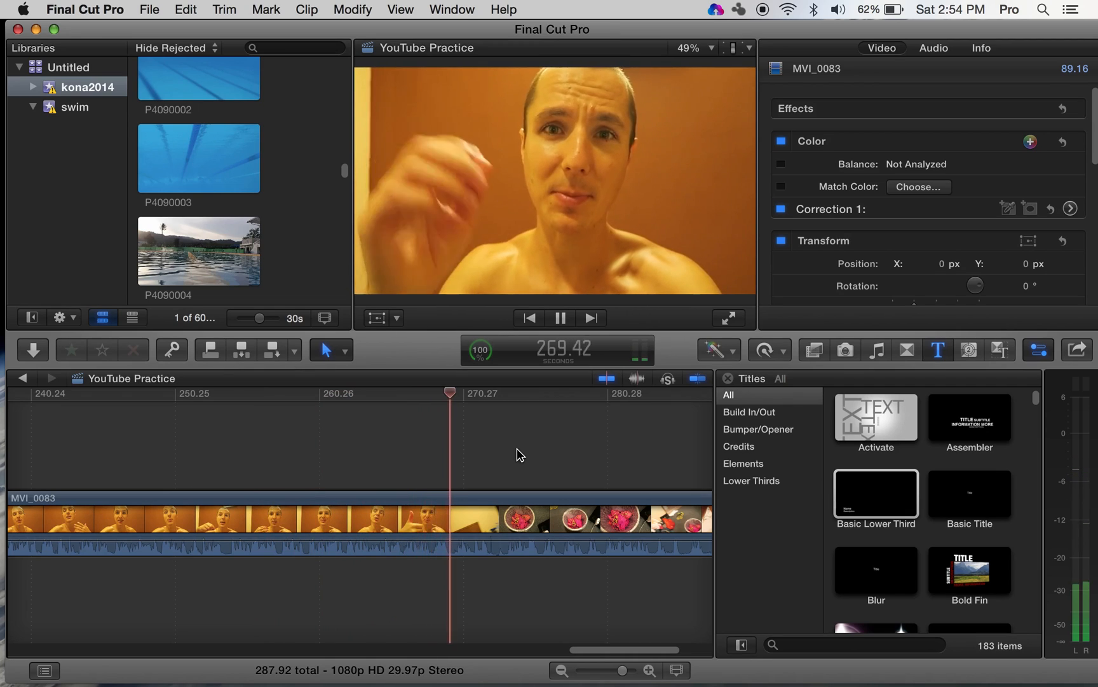
pyautogui.press('space')
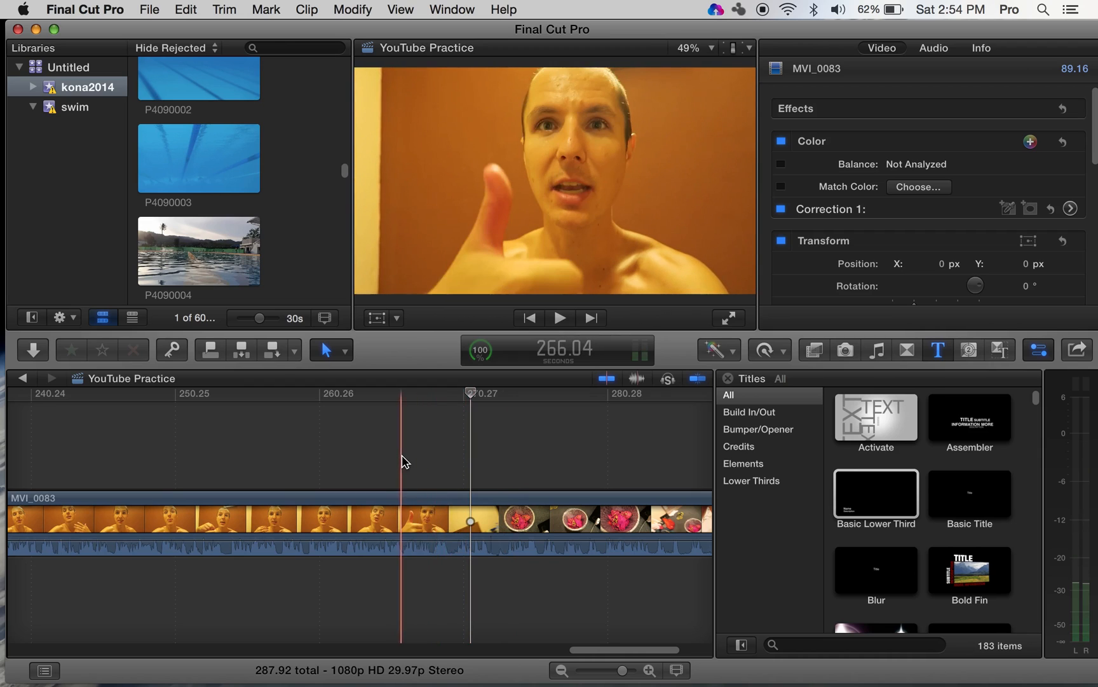
# - Copy the purple "Thumbs up for the purple dragon fruit on my face :)" title that starts near 49 seconds
pyautogui.hscroll(-5, 402, 458)
pyautogui.hscroll(-15, 404, 461)
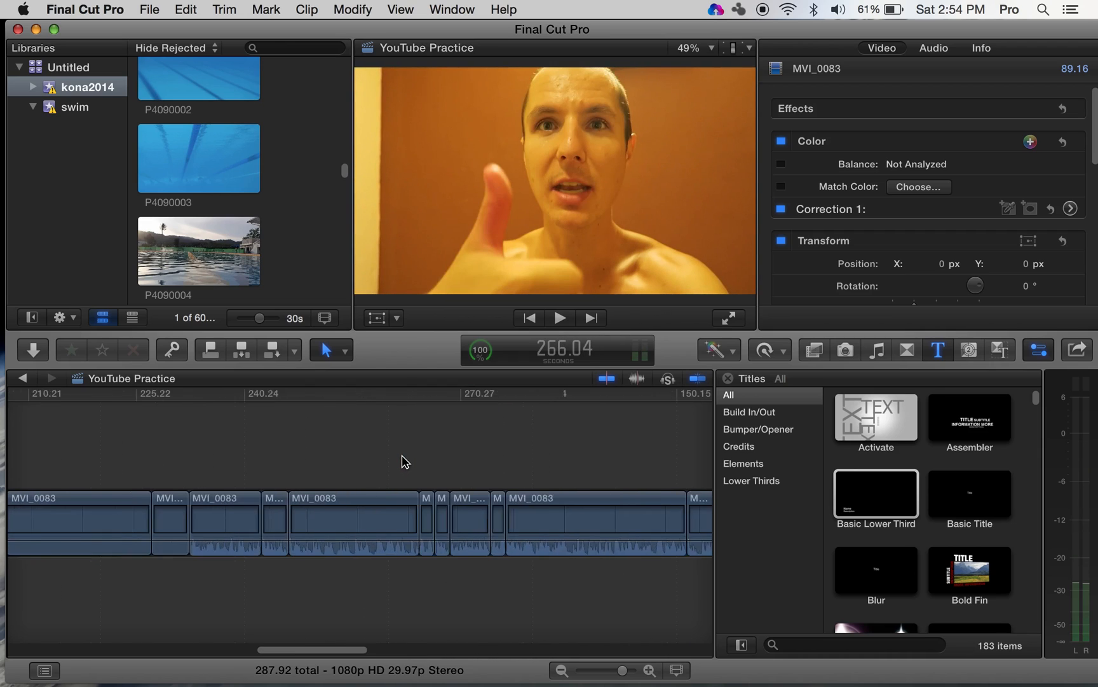
pyautogui.hscroll(-15, 405, 462)
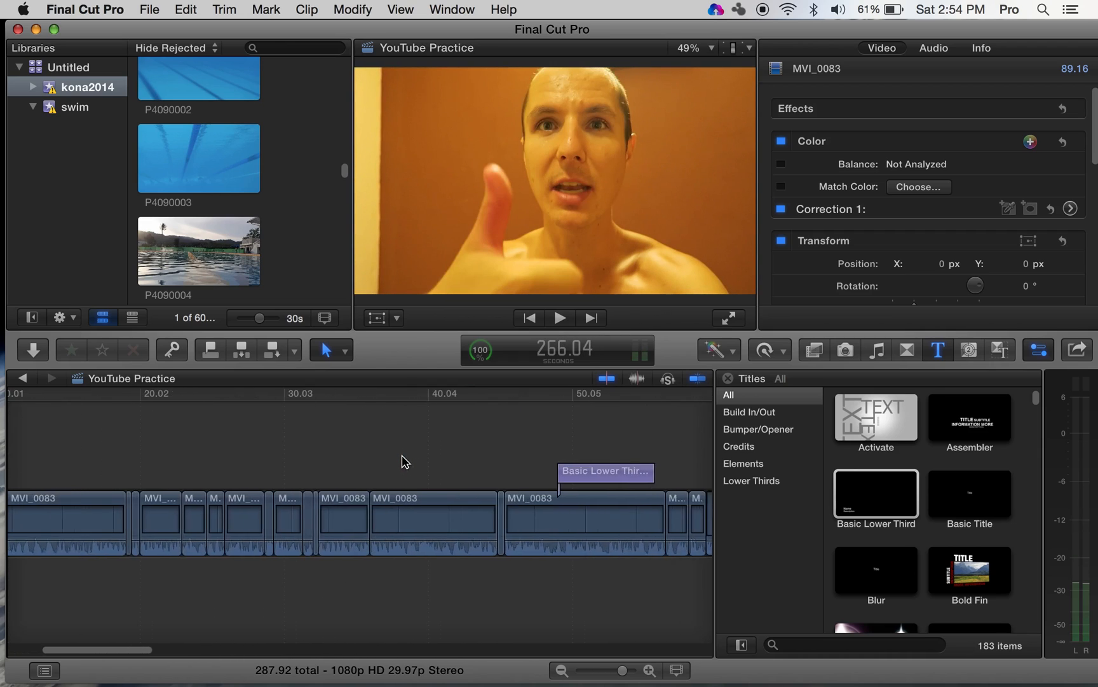
pyautogui.hscroll(2, 427, 455)
pyautogui.click(476, 471)
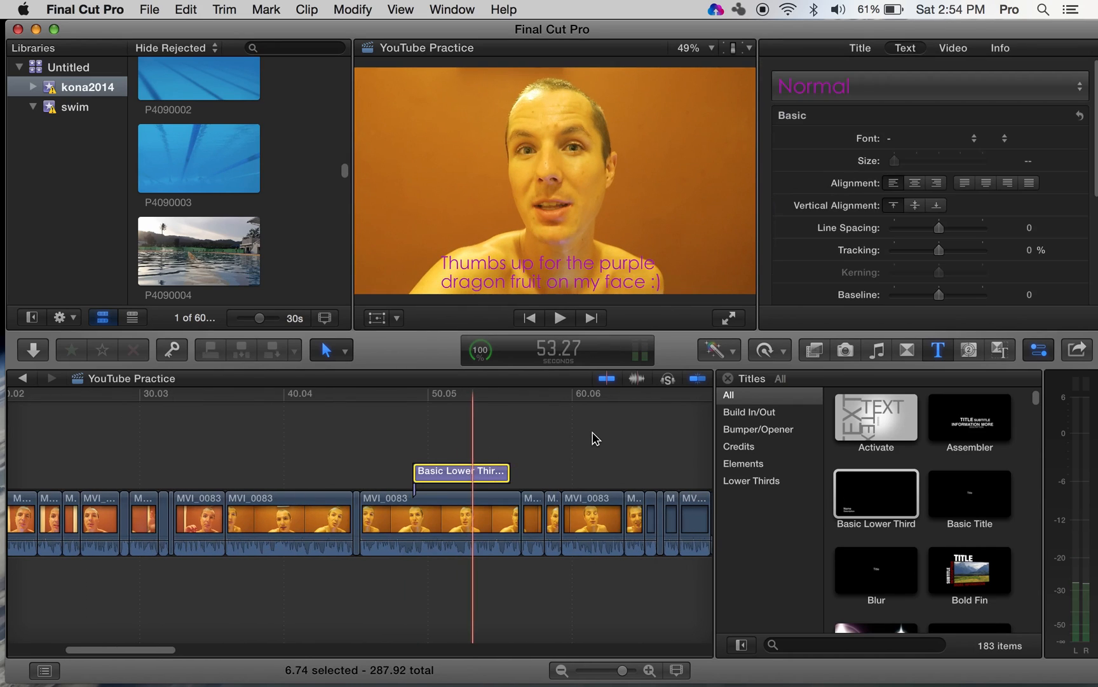
pyautogui.press('super+c')
# - Paste the copied title above the thumbs-up footage at about 263.7 seconds
pyautogui.hscroll(12, 592, 432)
pyautogui.hscroll(15, 592, 439)
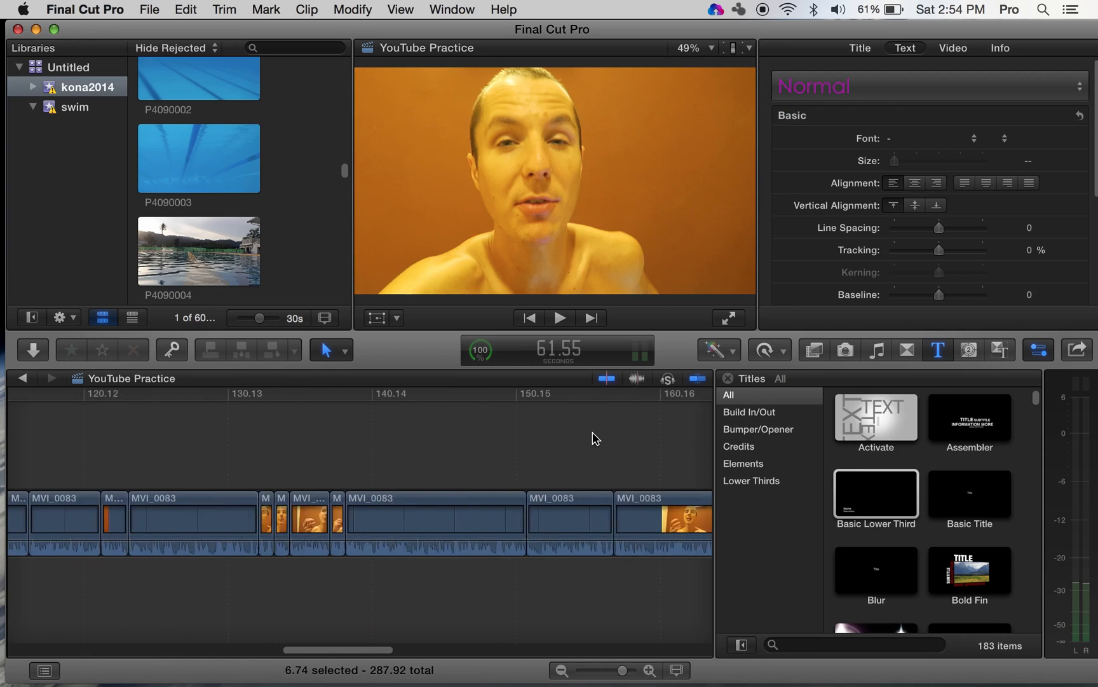
pyautogui.hscroll(12, 592, 438)
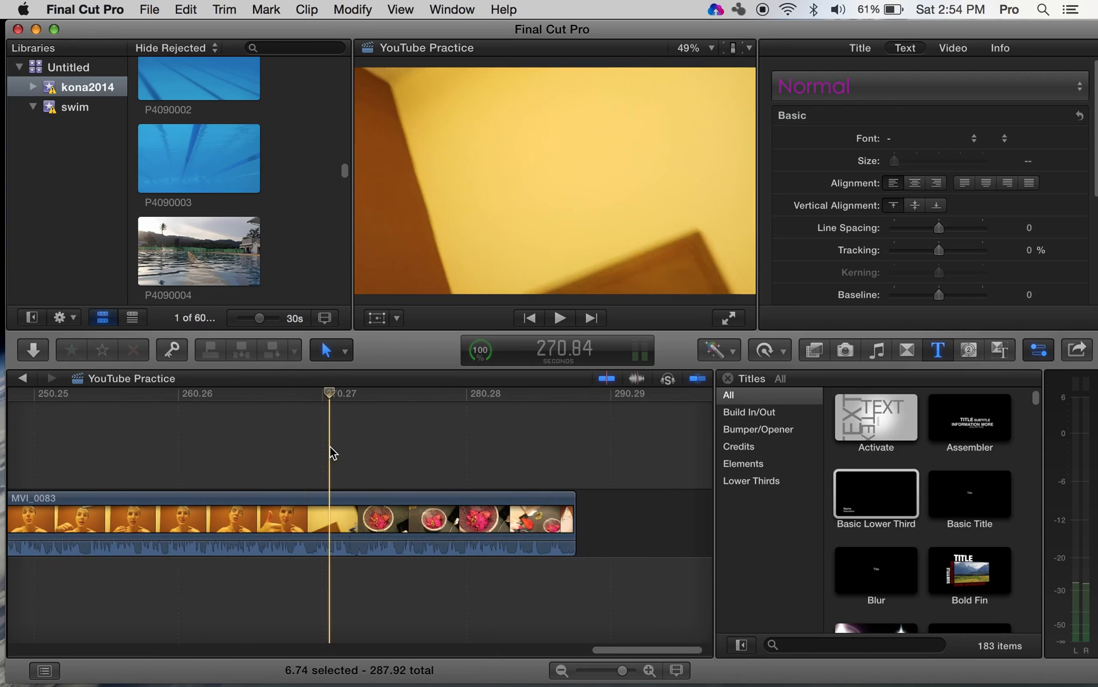
pyautogui.click(228, 471)
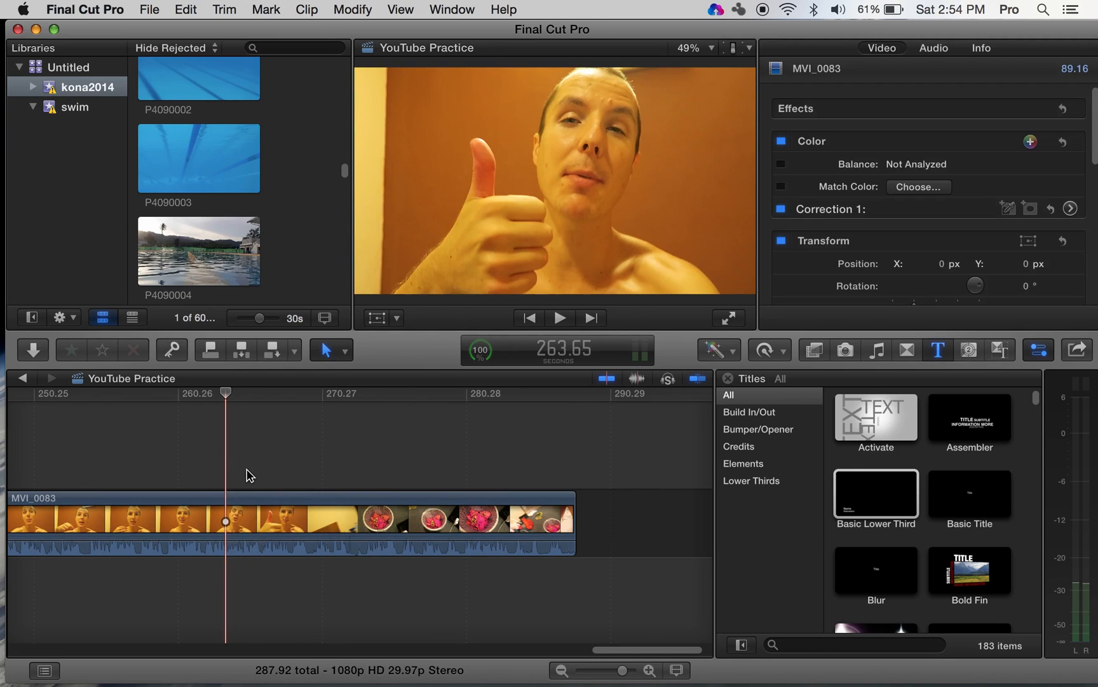
pyautogui.press('q')
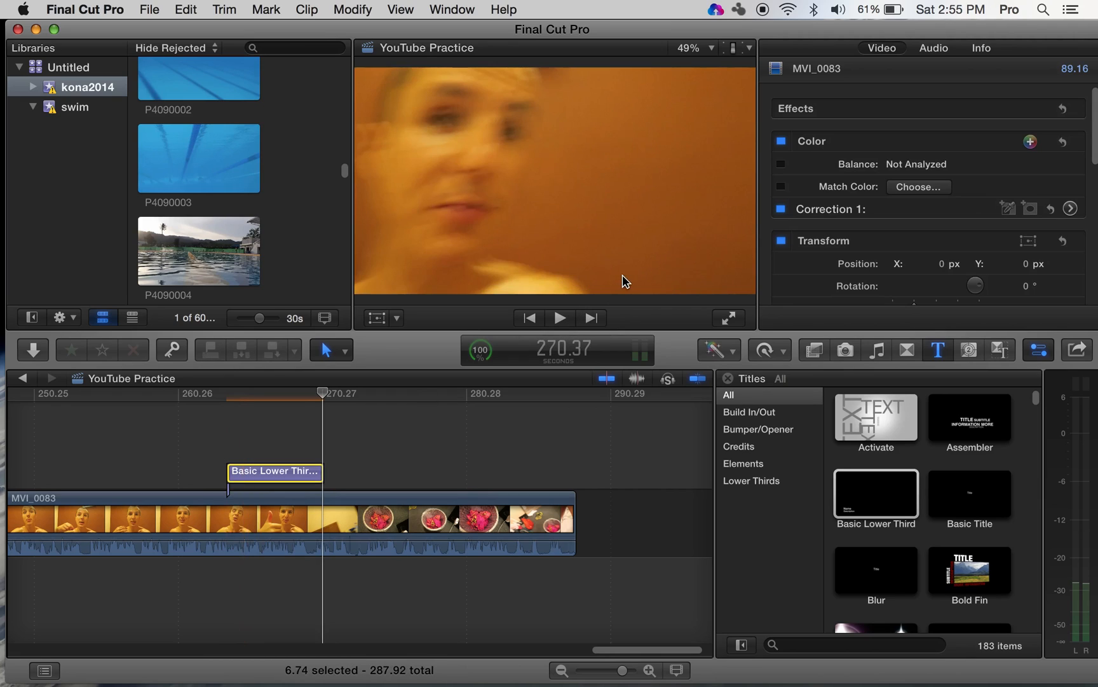
# - Change the ending of the pasted title's text from "face :)" to "thumb!"
pyautogui.click(286, 451)
pyautogui.click(288, 478)
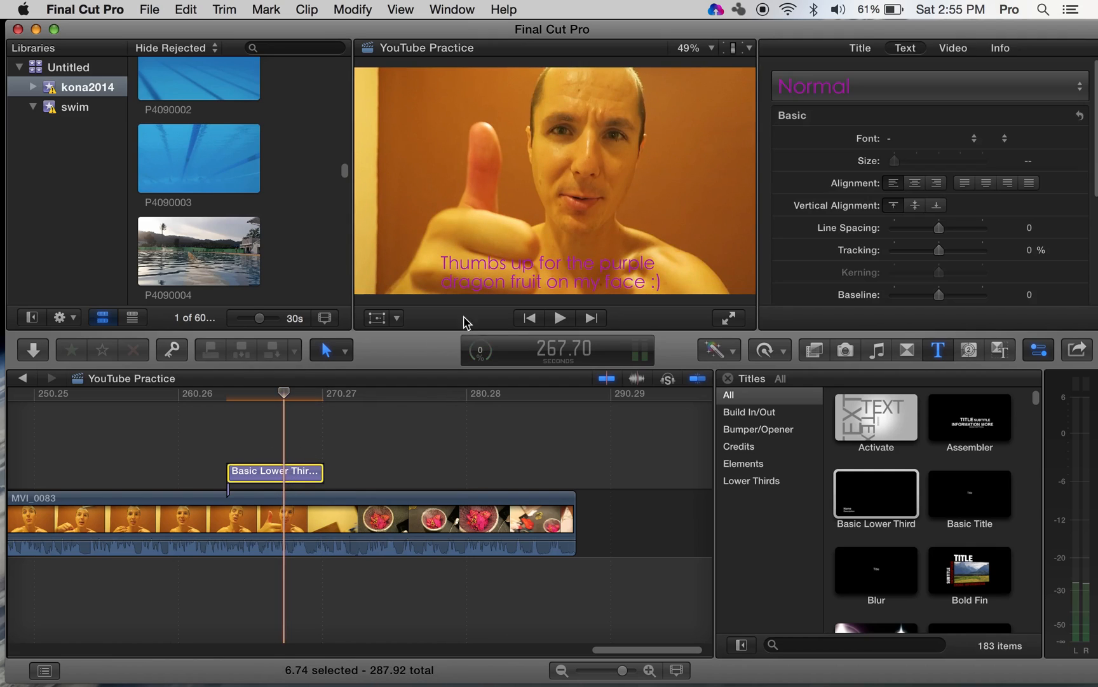
pyautogui.click(545, 281)
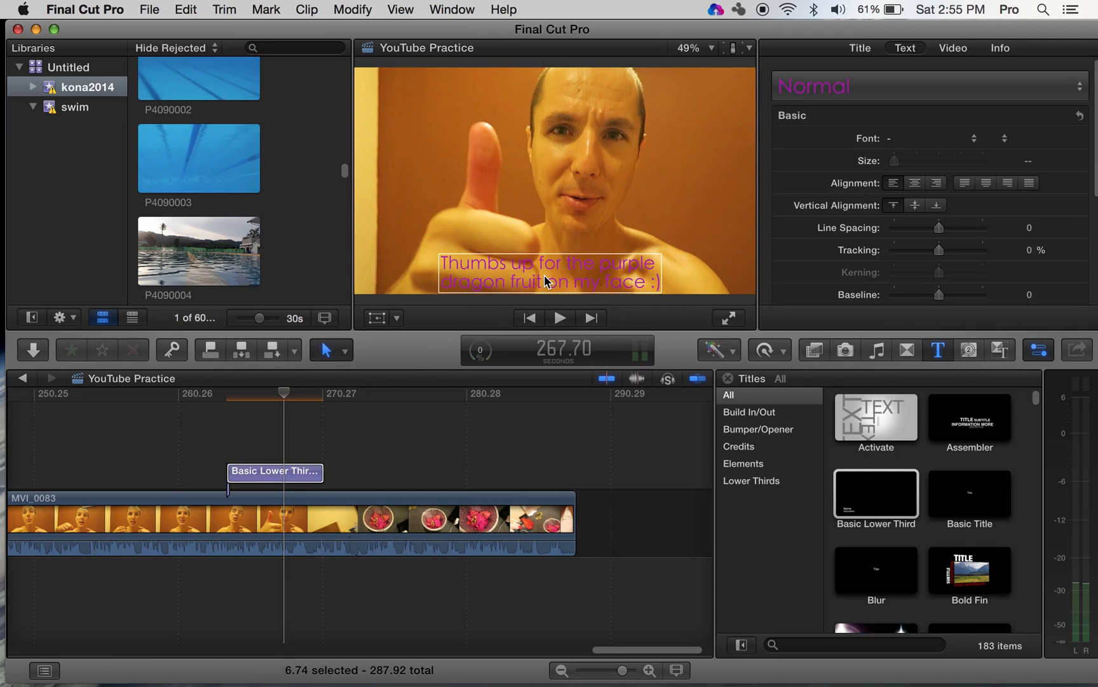
pyautogui.doubleClick(586, 277)
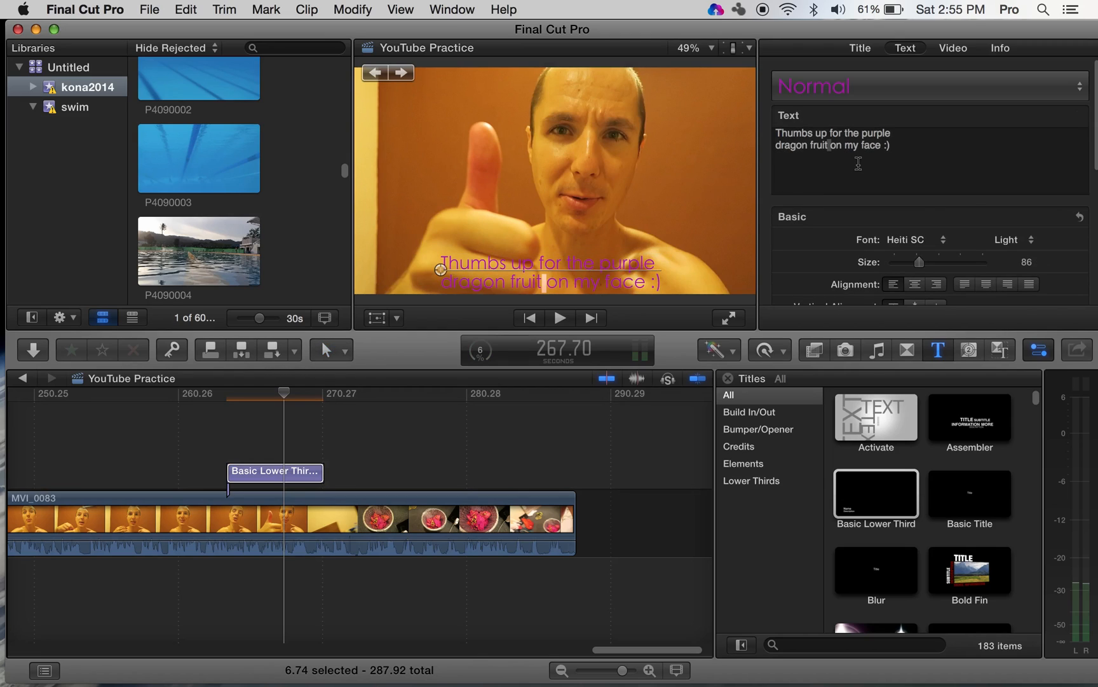
pyautogui.click(902, 150)
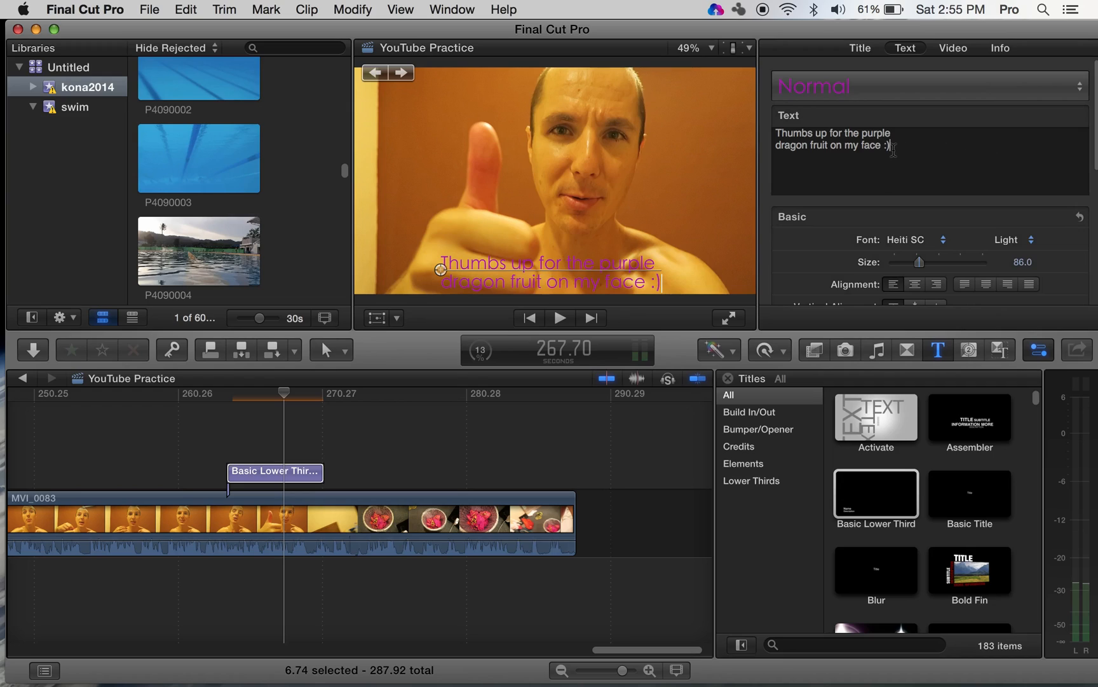
pyautogui.moveTo(869, 148); pyautogui.dragTo(885, 155)
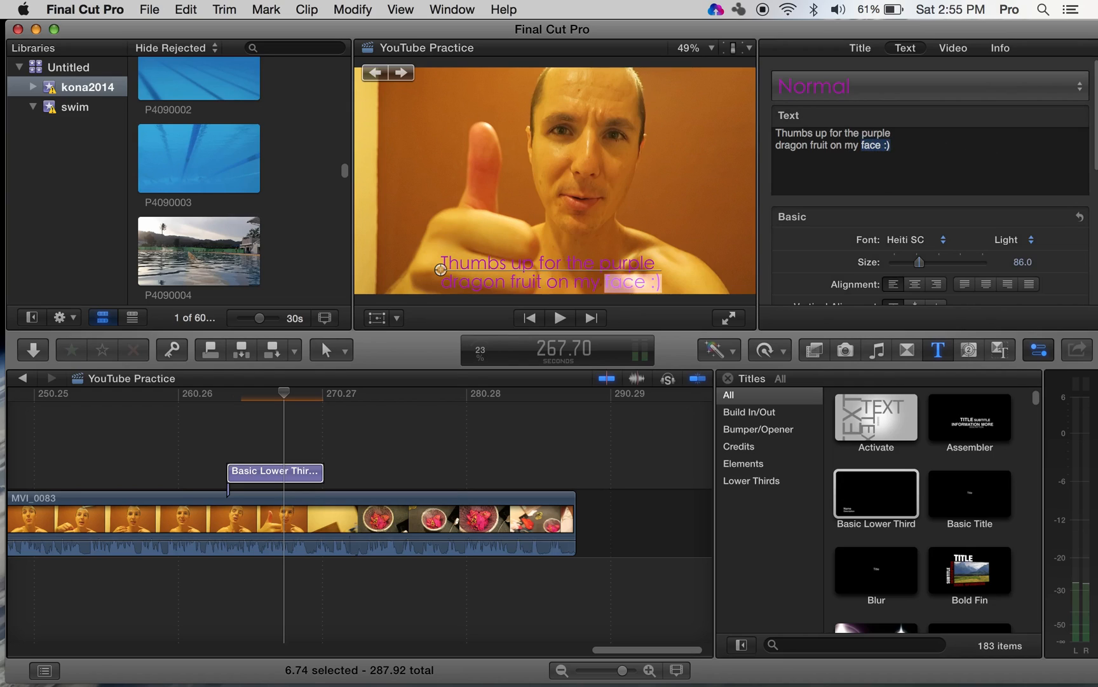
pyautogui.write('thumb!')
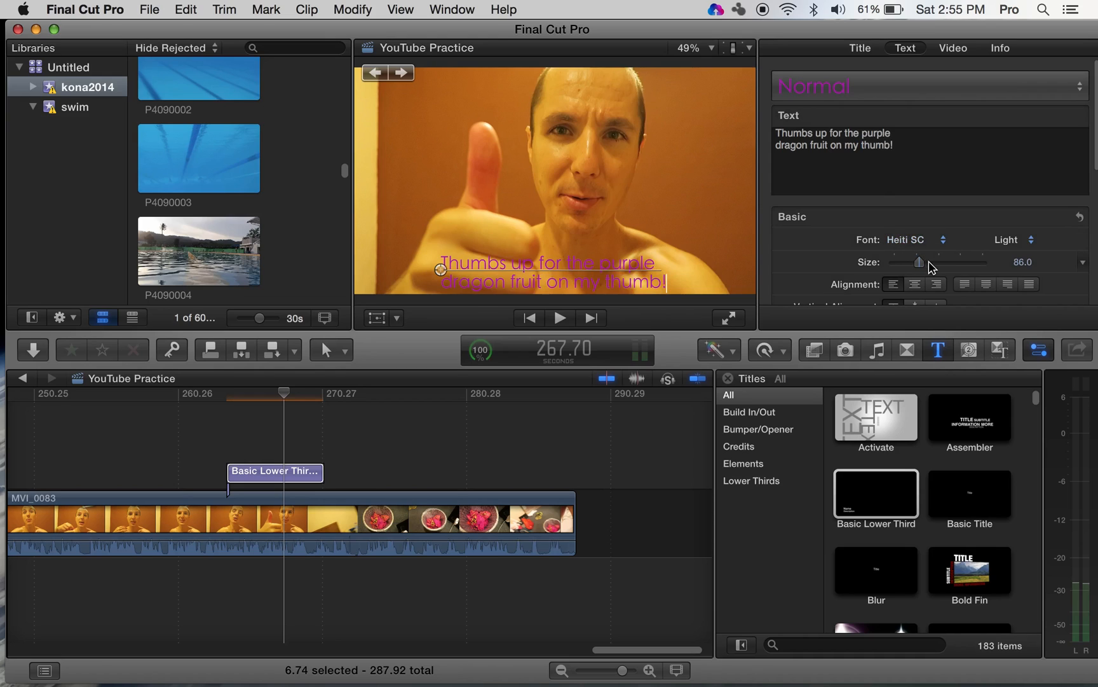
# - Enlarge the title text to size 133 and reposition it near the lower-left edge of the frame
pyautogui.moveTo(929, 267); pyautogui.dragTo(951, 266)
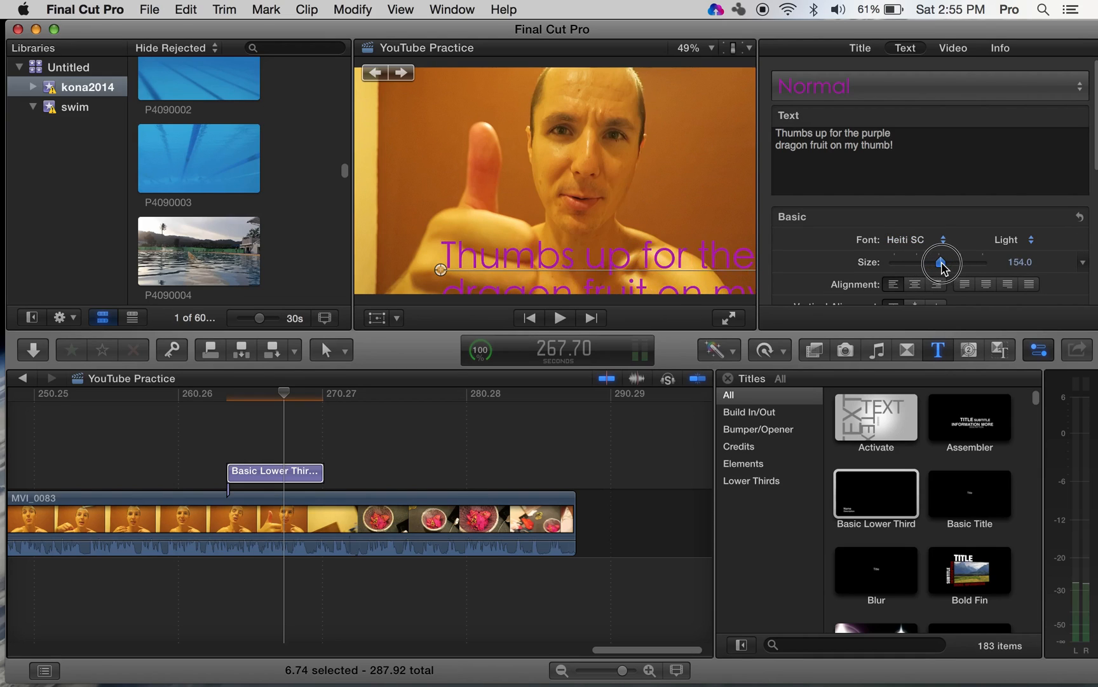
pyautogui.moveTo(450, 274); pyautogui.dragTo(359, 254)
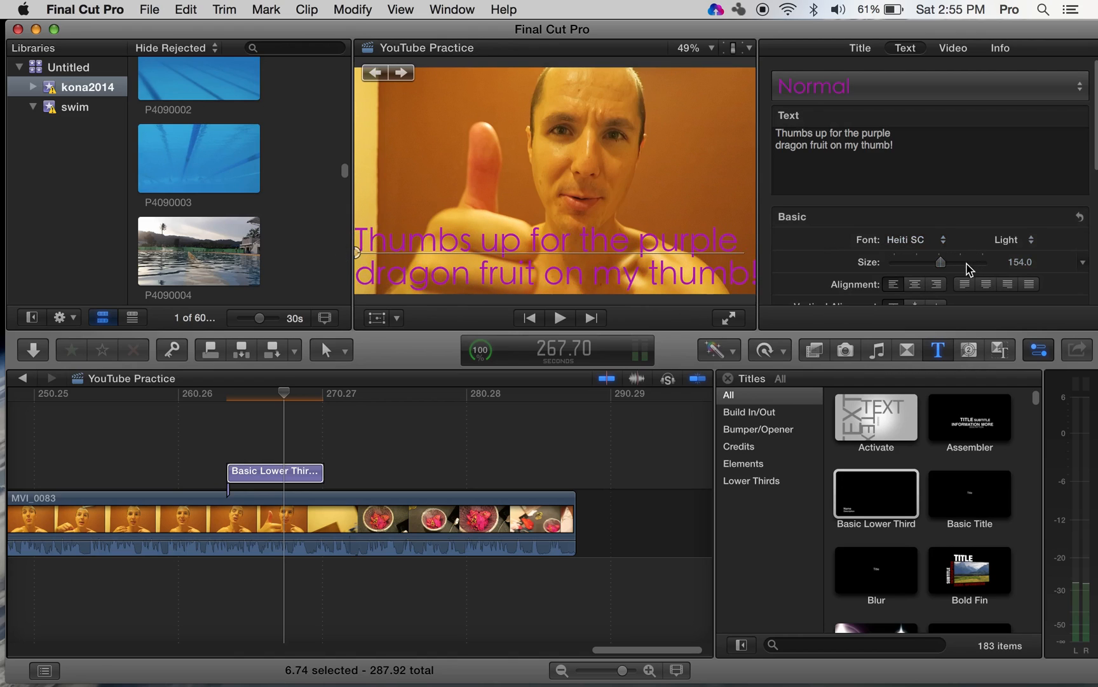
pyautogui.moveTo(942, 265); pyautogui.dragTo(918, 263)
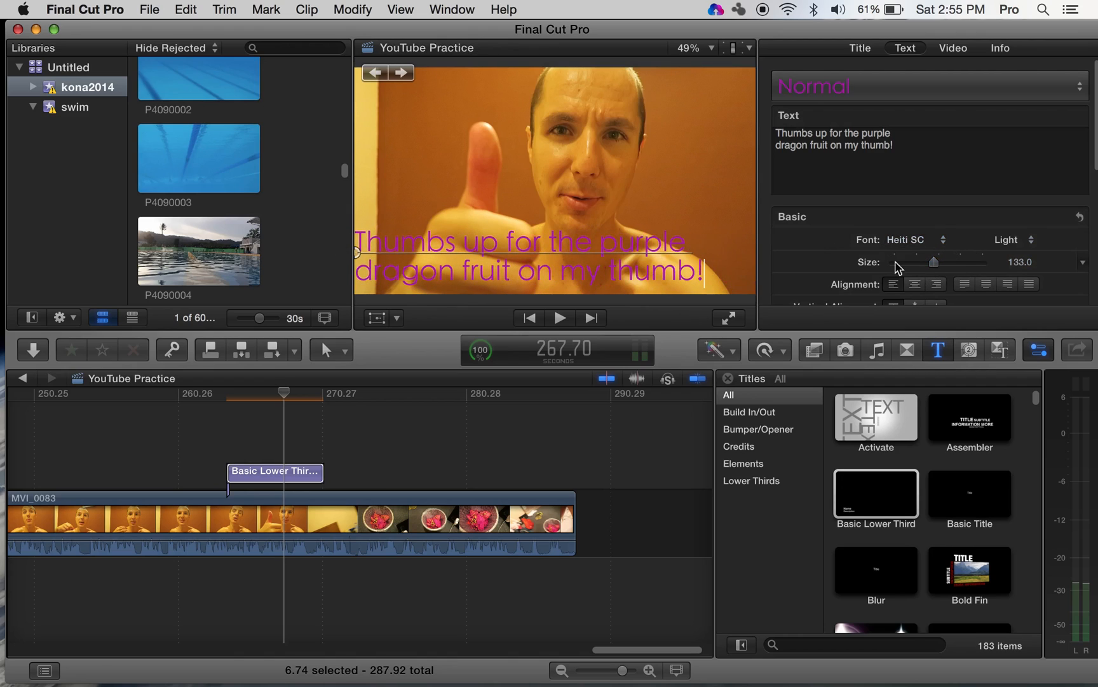
pyautogui.moveTo(506, 275); pyautogui.dragTo(538, 275)
pyautogui.click(508, 262)
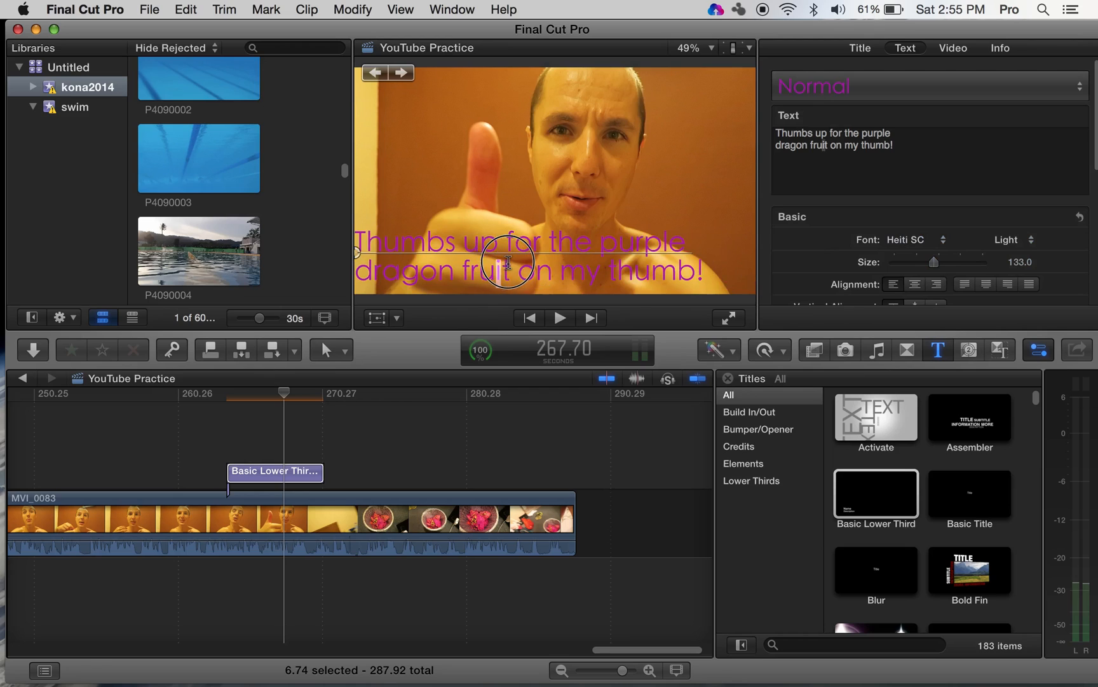
pyautogui.moveTo(360, 254); pyautogui.dragTo(381, 263)
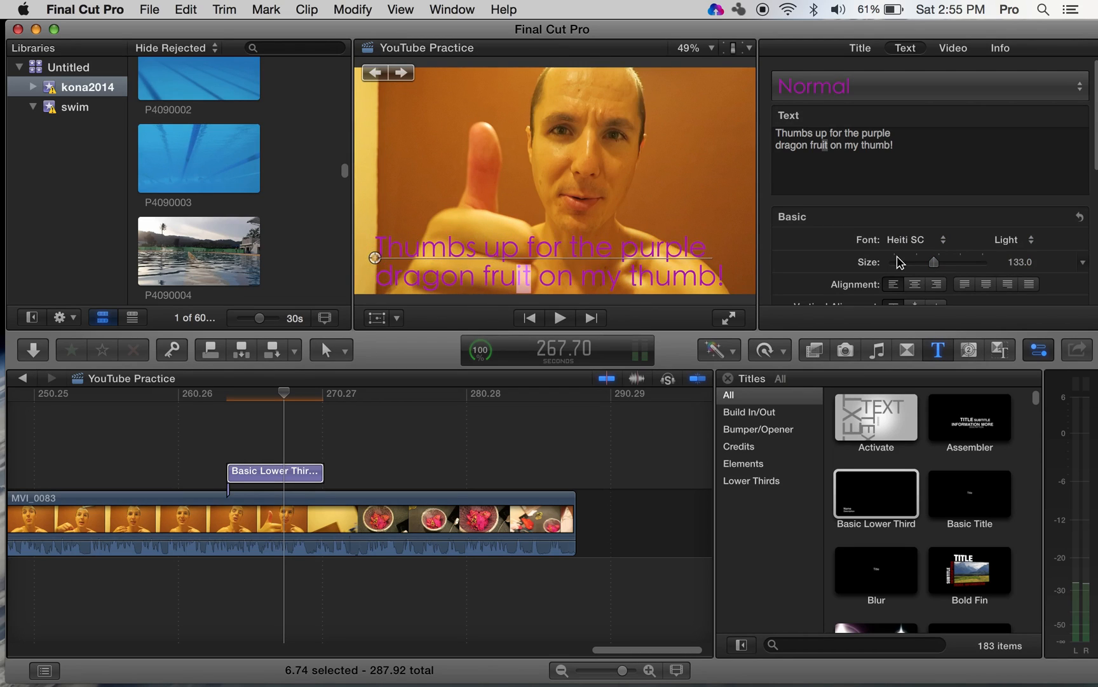
# - Try to resize both lines of the title together, and set the text size to 132
pyautogui.moveTo(939, 268)
pyautogui.mouseDown()
pyautogui.moveTo(930, 267)
pyautogui.moveTo(939, 267)
pyautogui.mouseUp()
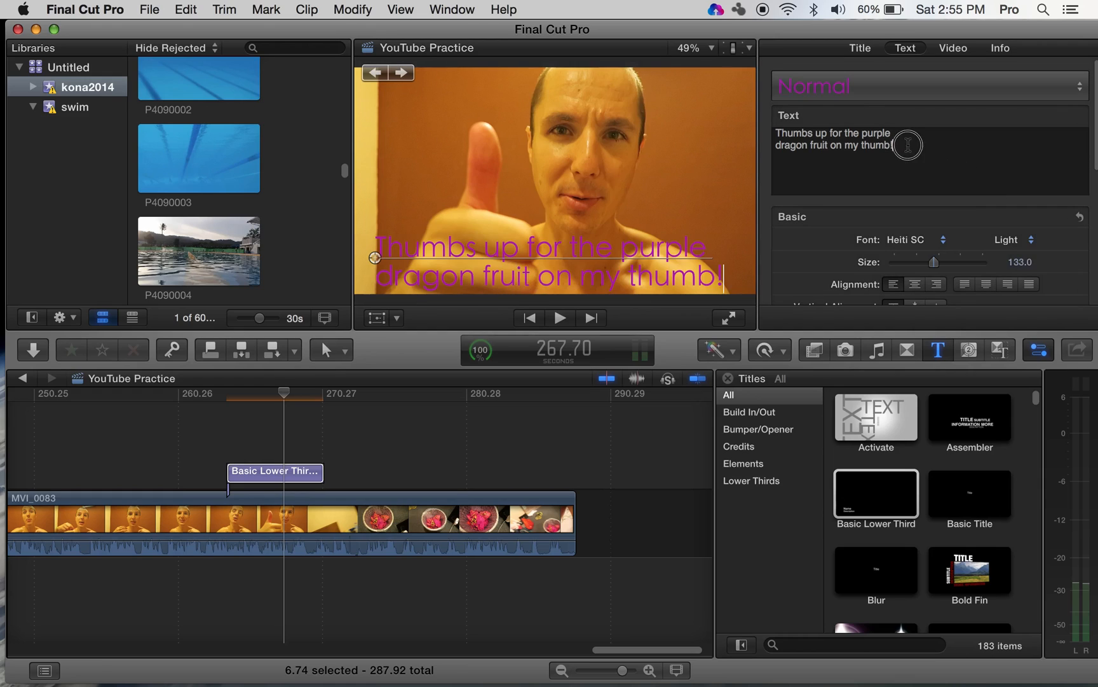
pyautogui.moveTo(906, 139); pyautogui.dragTo(678, 113)
pyautogui.click(934, 261)
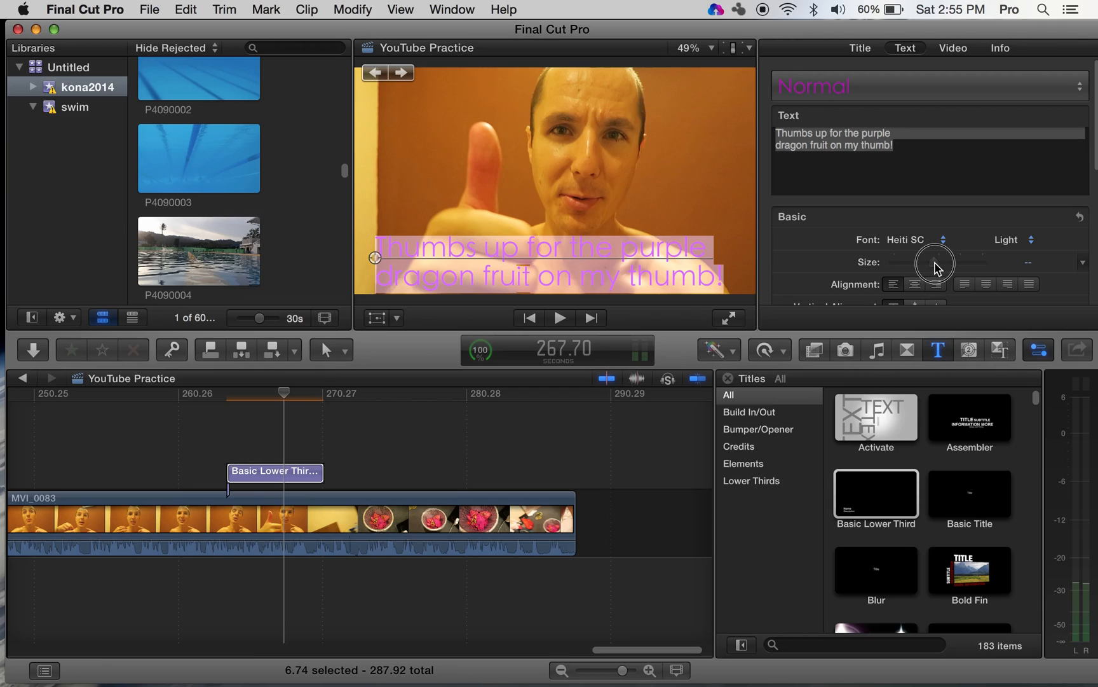
pyautogui.click(607, 269)
pyautogui.click(895, 156)
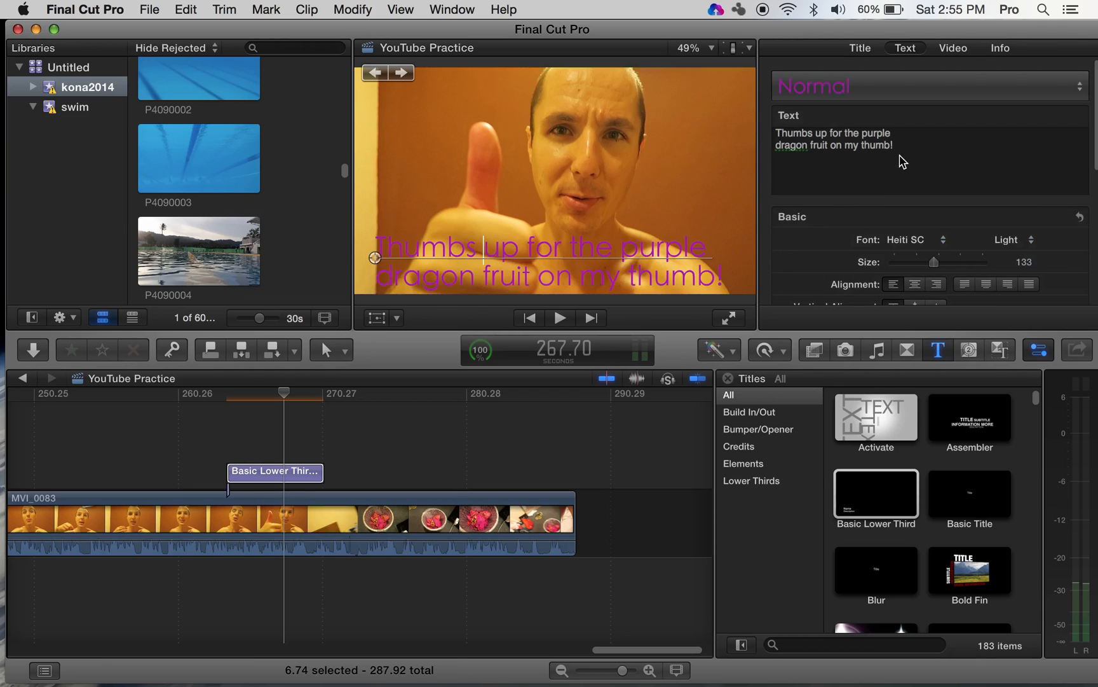
pyautogui.moveTo(970, 156); pyautogui.dragTo(761, 112)
pyautogui.click(937, 264)
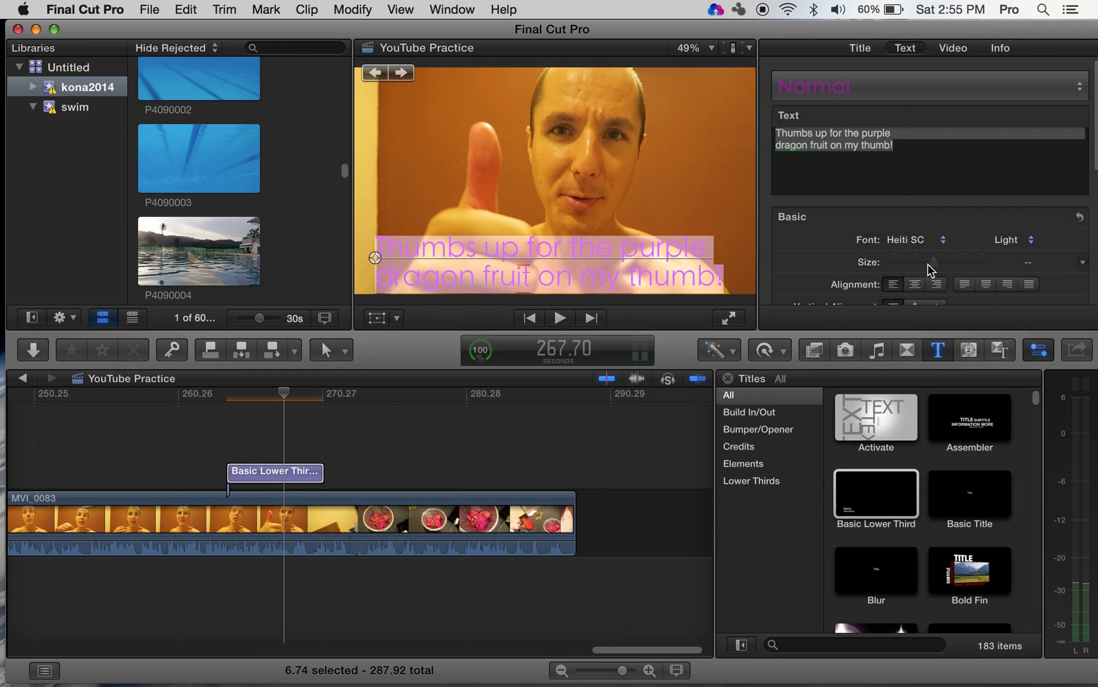
pyautogui.click(920, 194)
pyautogui.moveTo(934, 262); pyautogui.dragTo(940, 265)
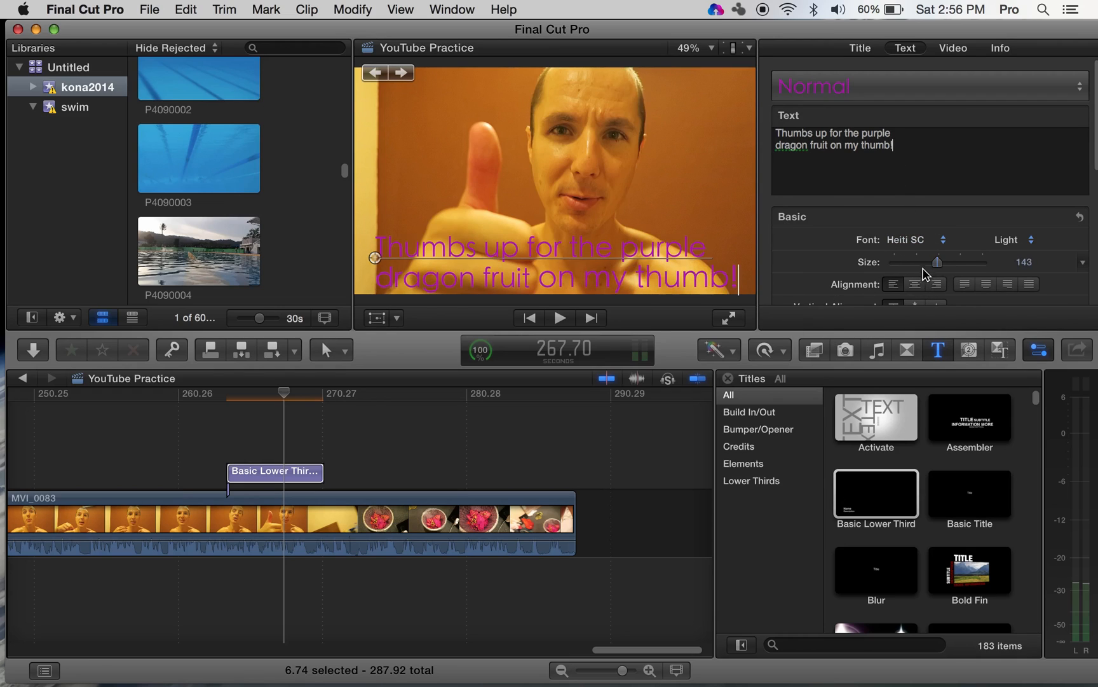
pyautogui.moveTo(935, 264); pyautogui.dragTo(932, 262)
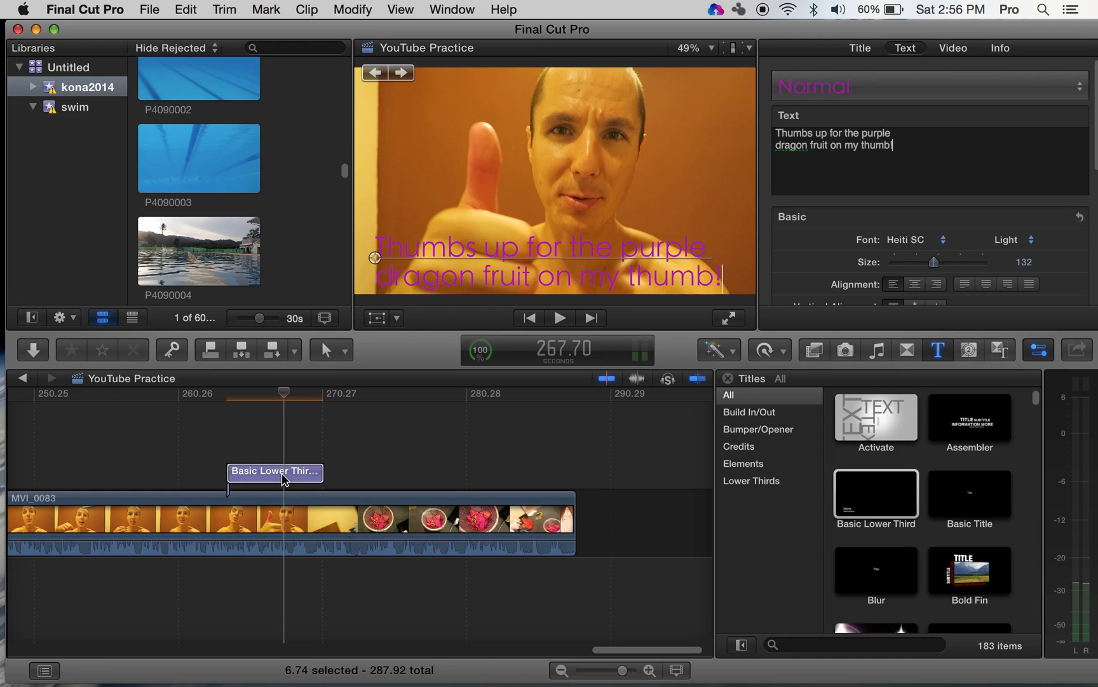
# - Replace the edited title with a fresh paste of the copied one, starting at about 264 seconds over the thumbs-up footage
pyautogui.click(284, 480)
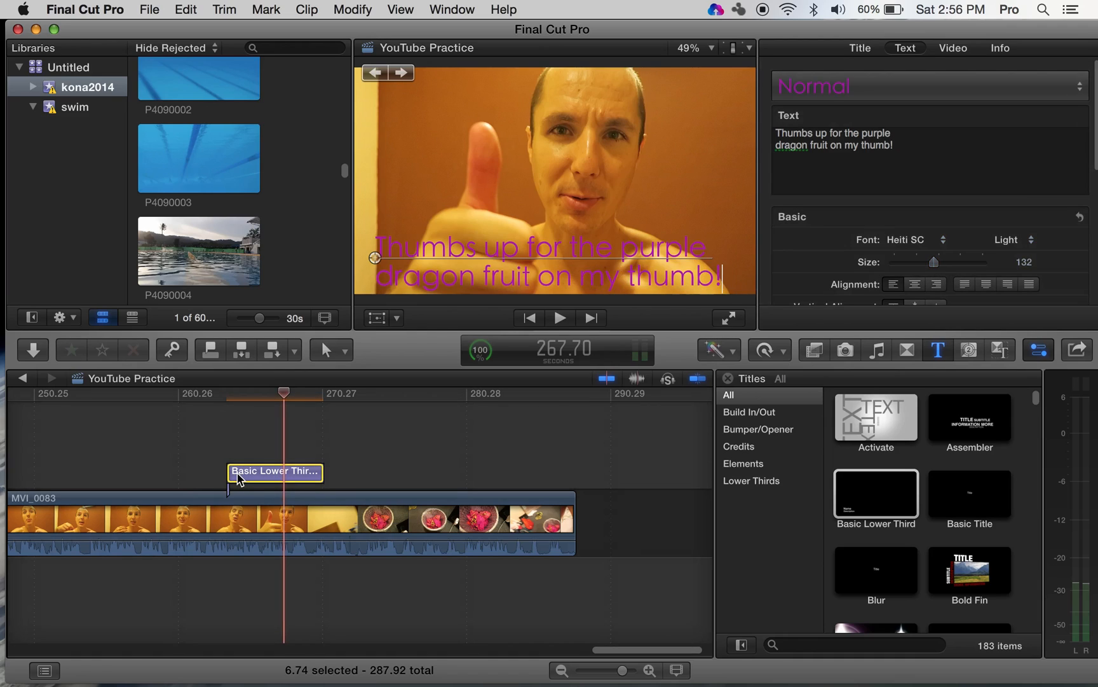
pyautogui.press('Delete')
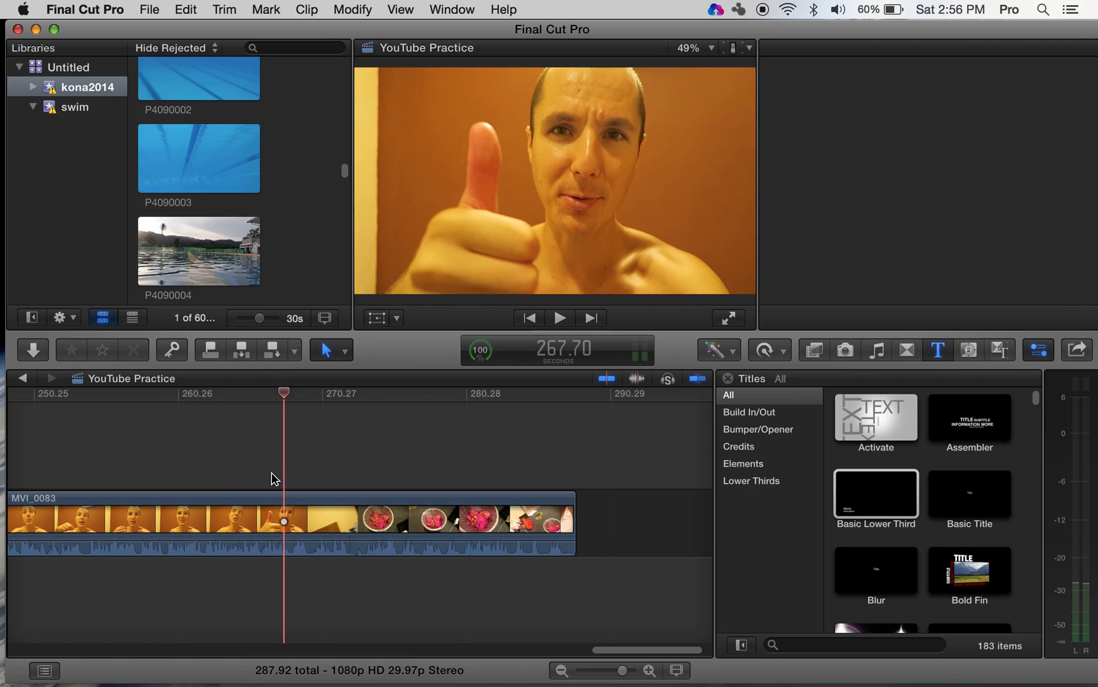
pyautogui.press('super+v')
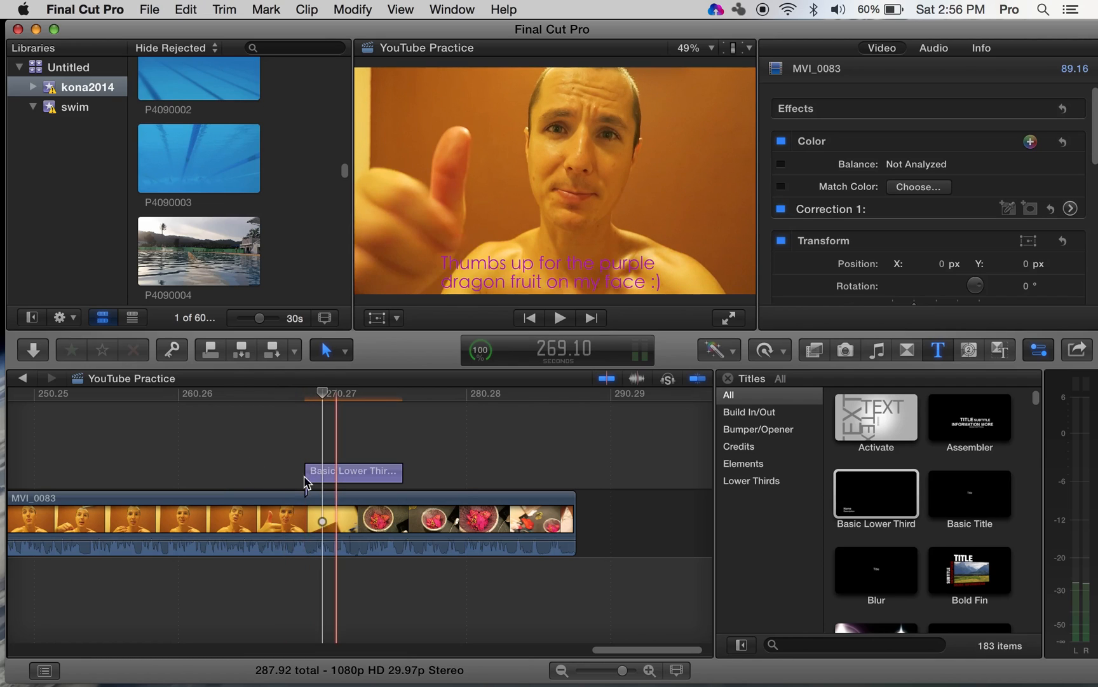
pyautogui.moveTo(323, 475); pyautogui.dragTo(254, 475)
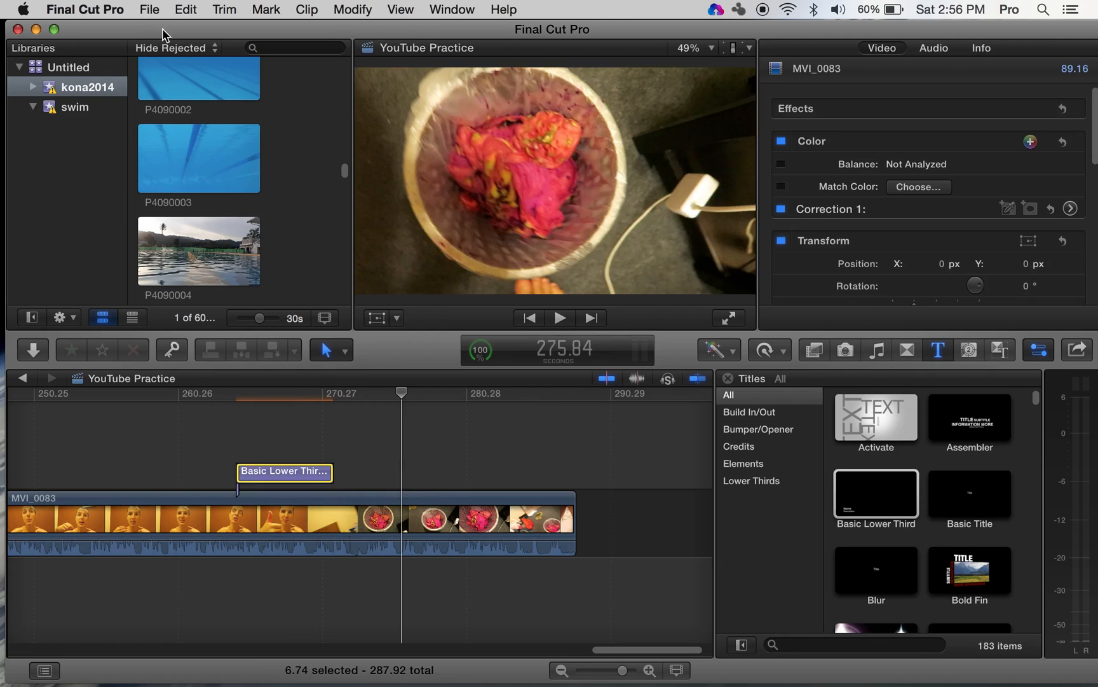
# - Delete the unused render files from the library's generated event files
pyautogui.click(150, 10)
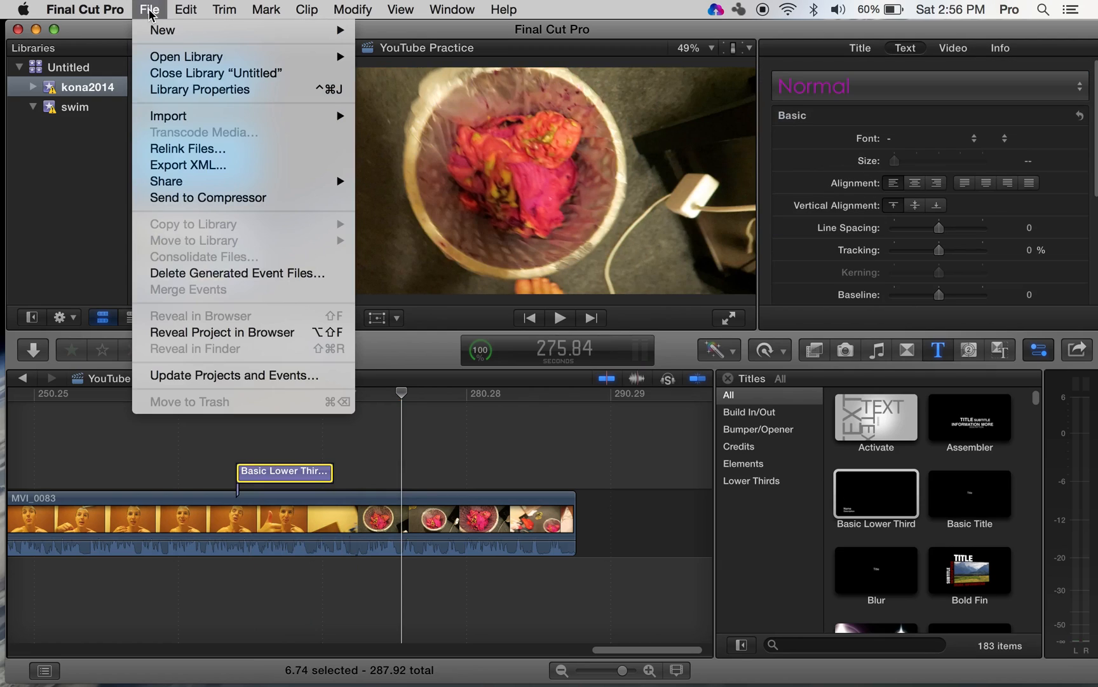
pyautogui.click(291, 272)
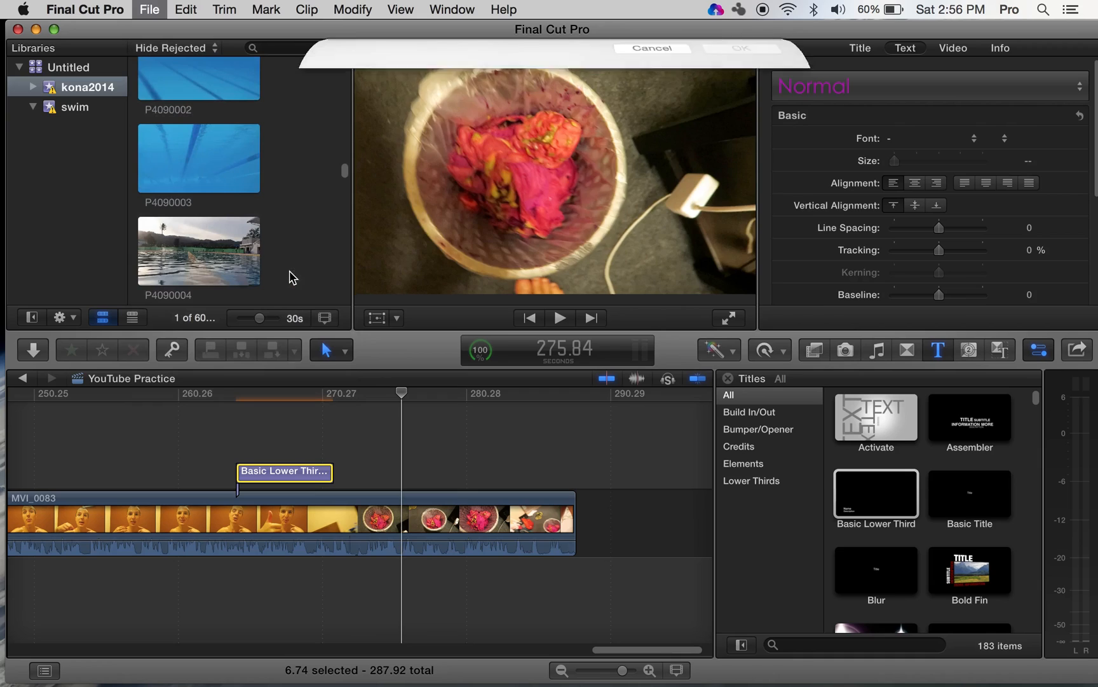
pyautogui.click(421, 155)
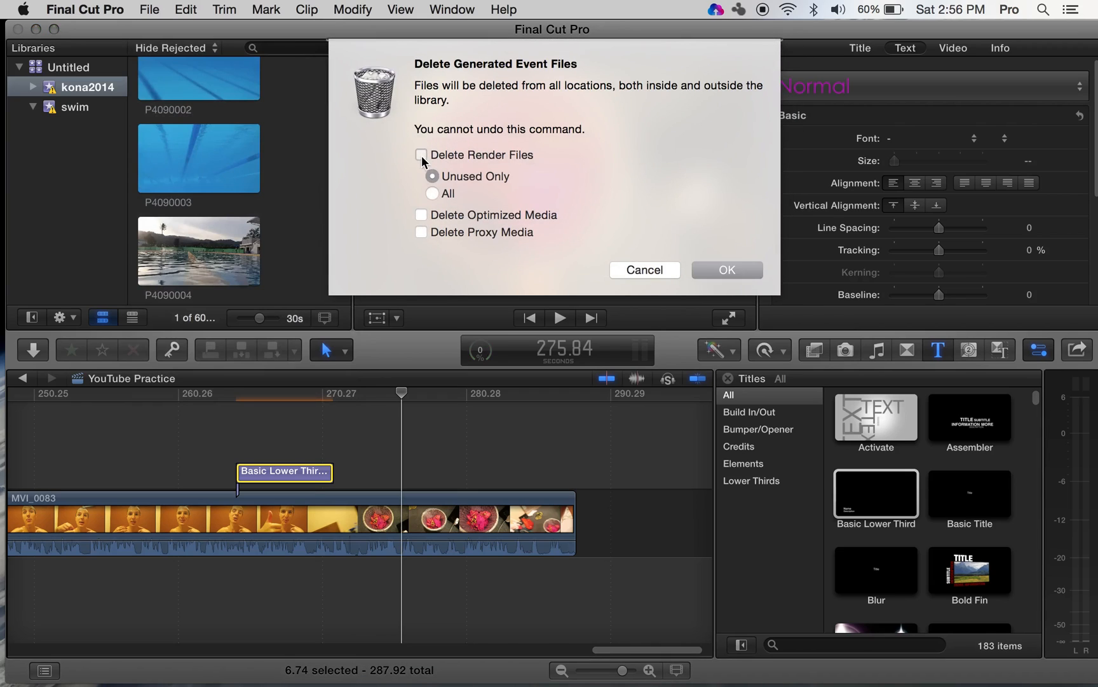
pyautogui.click(722, 271)
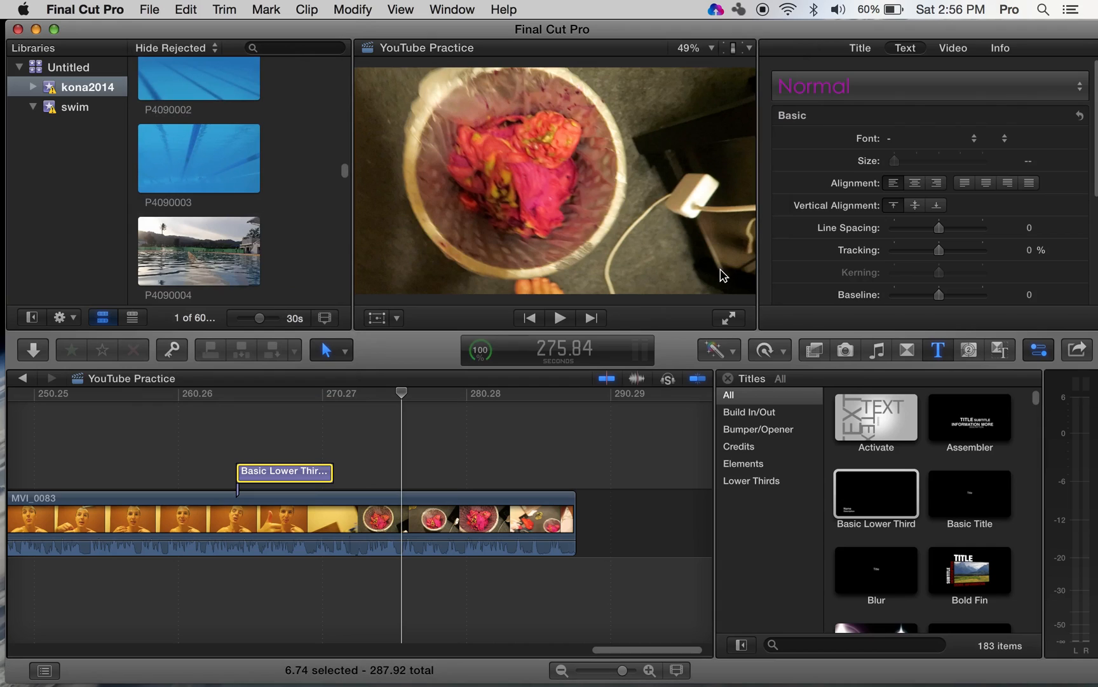
# - Move the closing title to start at about 261 seconds and change "face" to "thumb" in its text
pyautogui.click(211, 445)
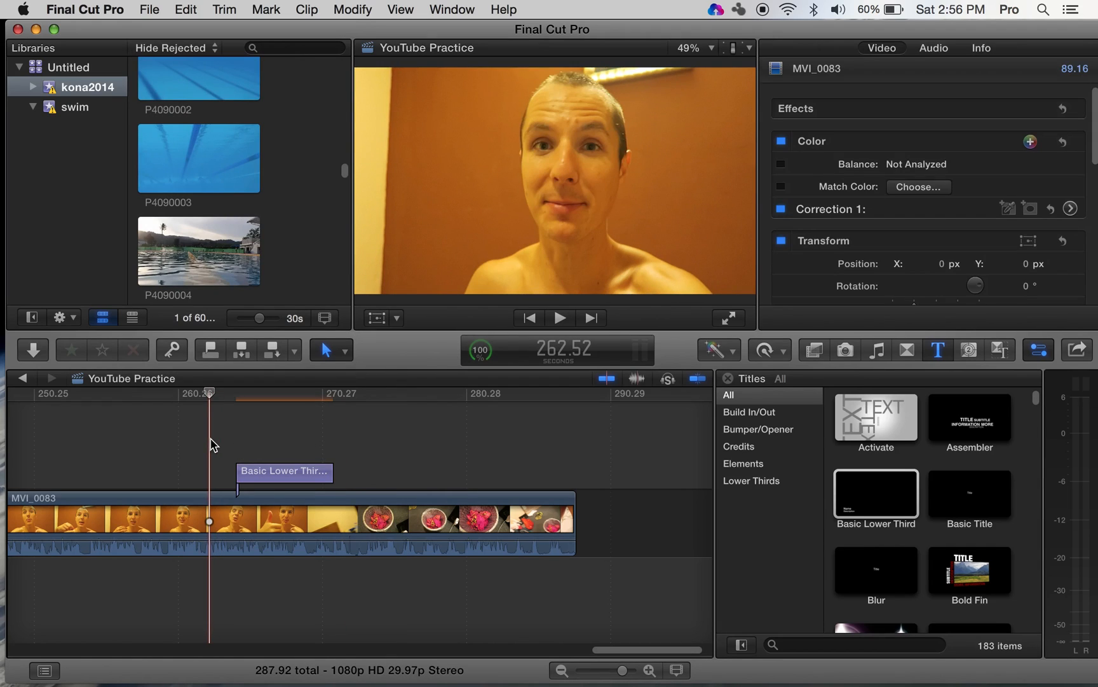
pyautogui.press('space')
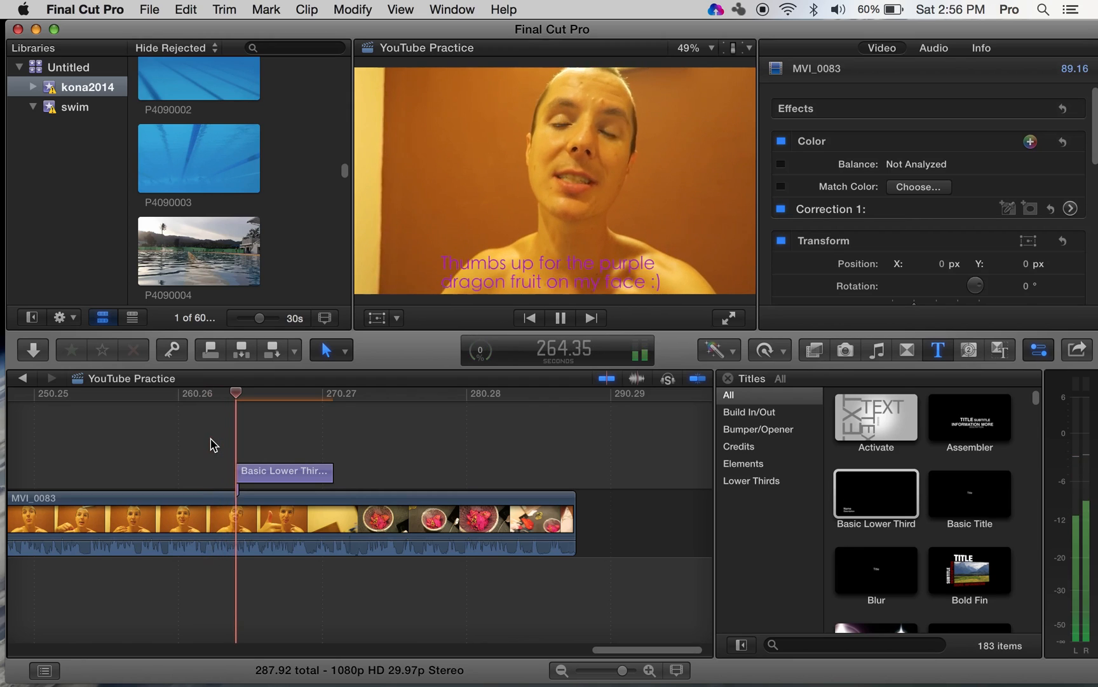
pyautogui.press('space')
pyautogui.moveTo(243, 482); pyautogui.dragTo(199, 477)
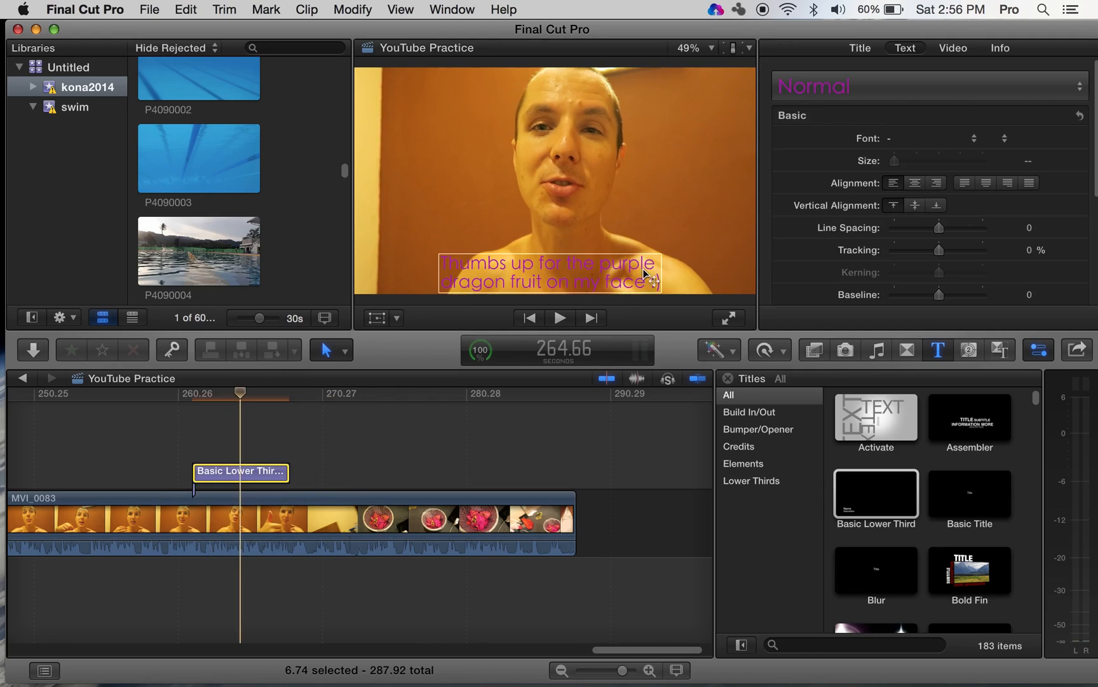
pyautogui.doubleClick(631, 282)
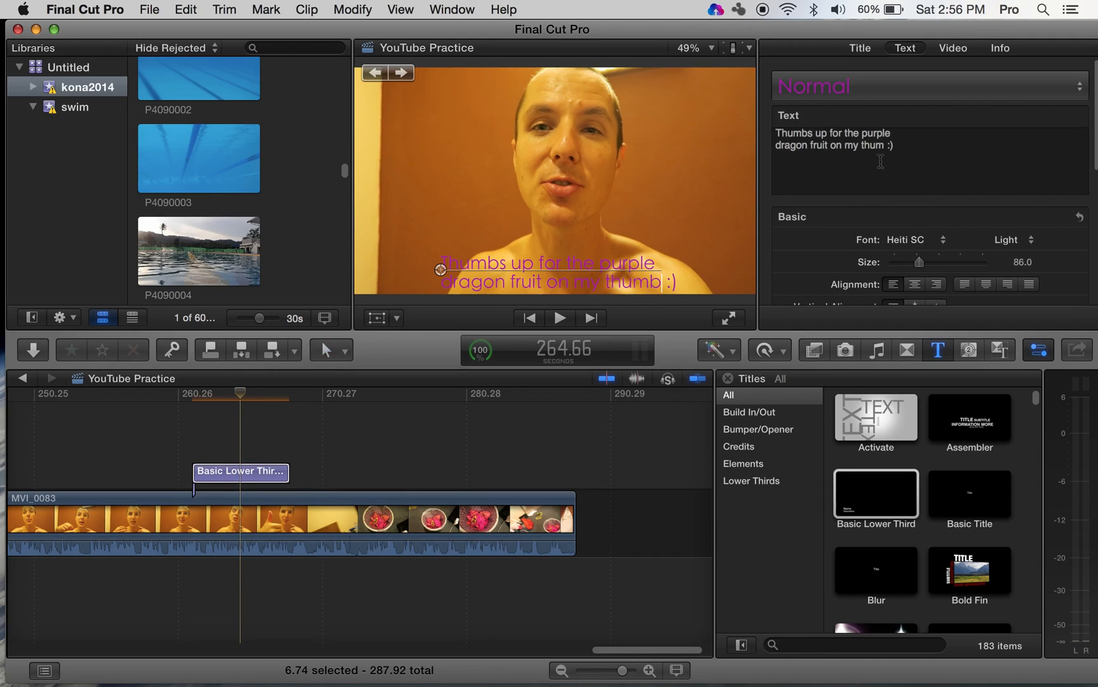
pyautogui.click(125, 462)
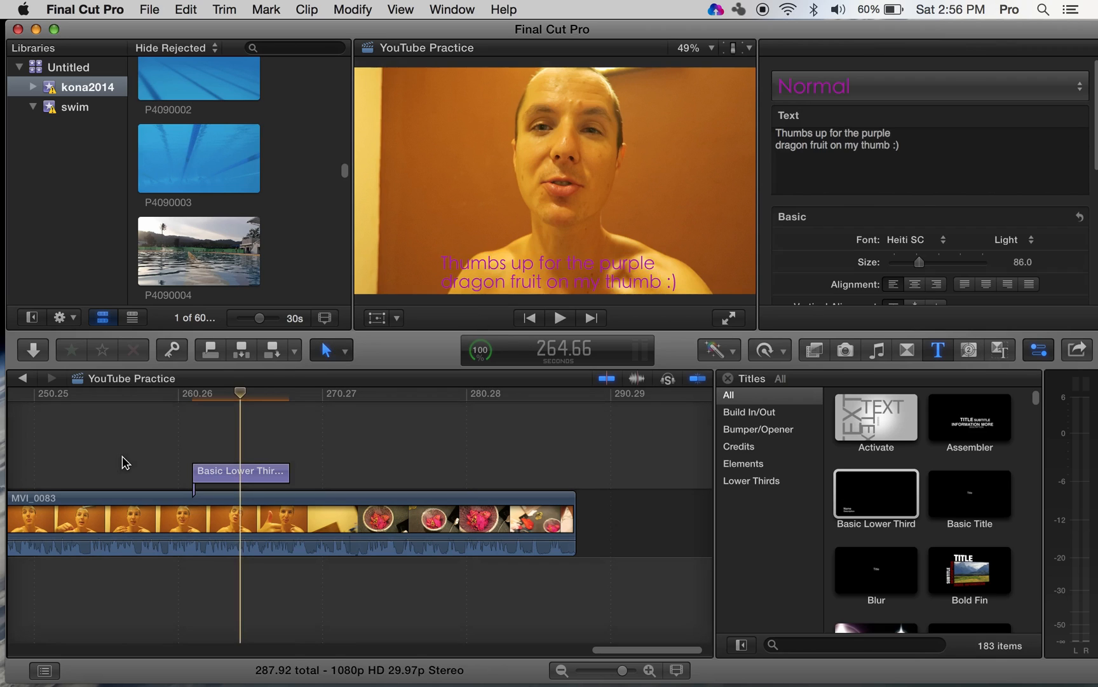
# - Play back the "thumb :)" title and shift it slightly later, to start at about 263 seconds over the thumbs-up gesture
pyautogui.press('space')
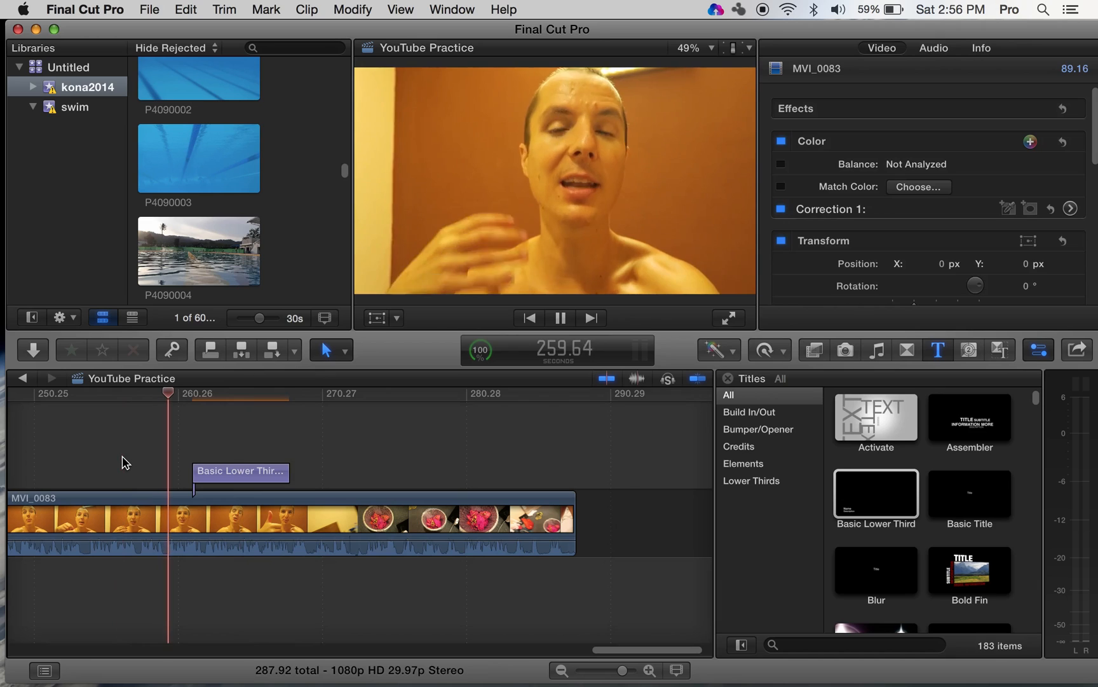
pyautogui.press('space')
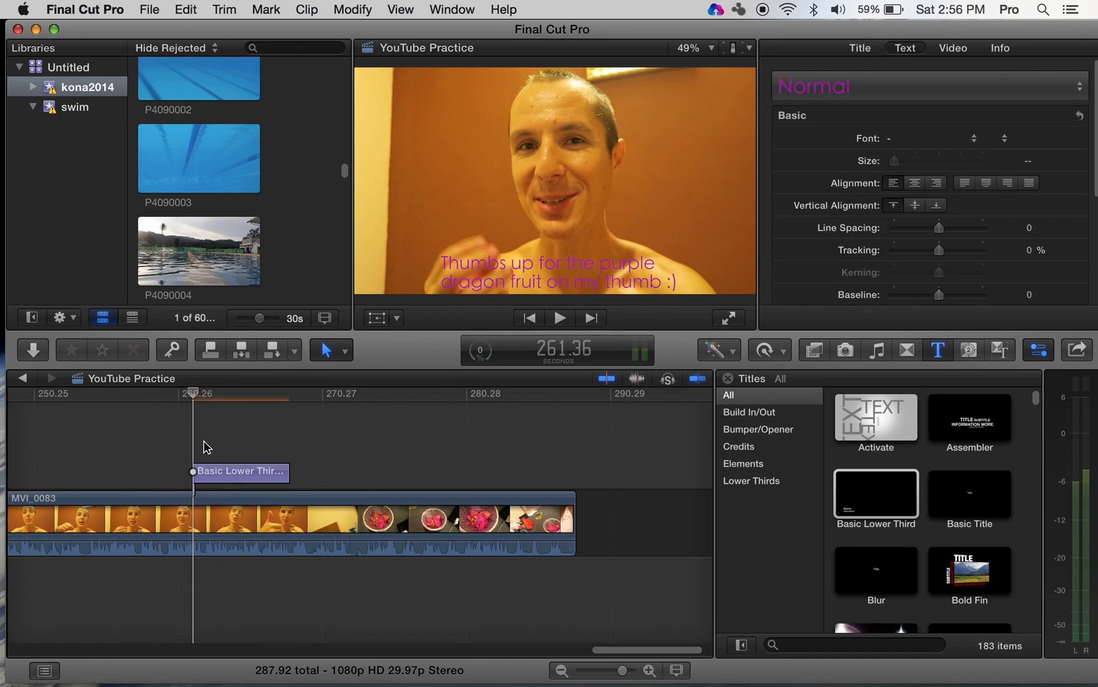
pyautogui.click(219, 478)
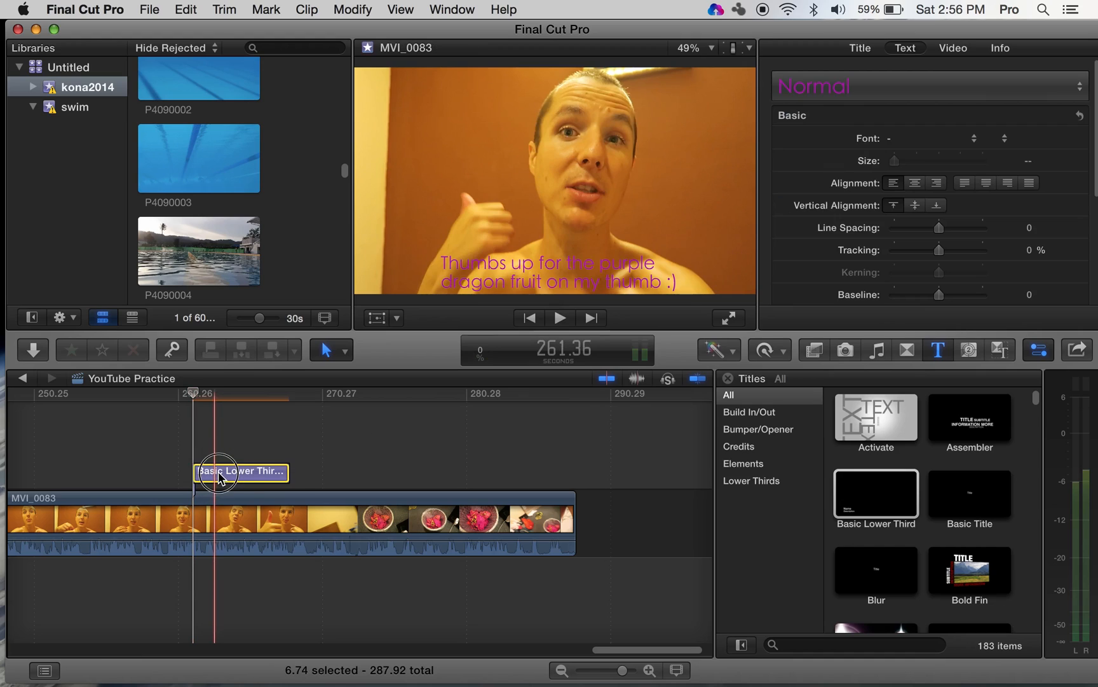
pyautogui.moveTo(219, 478); pyautogui.dragTo(185, 463)
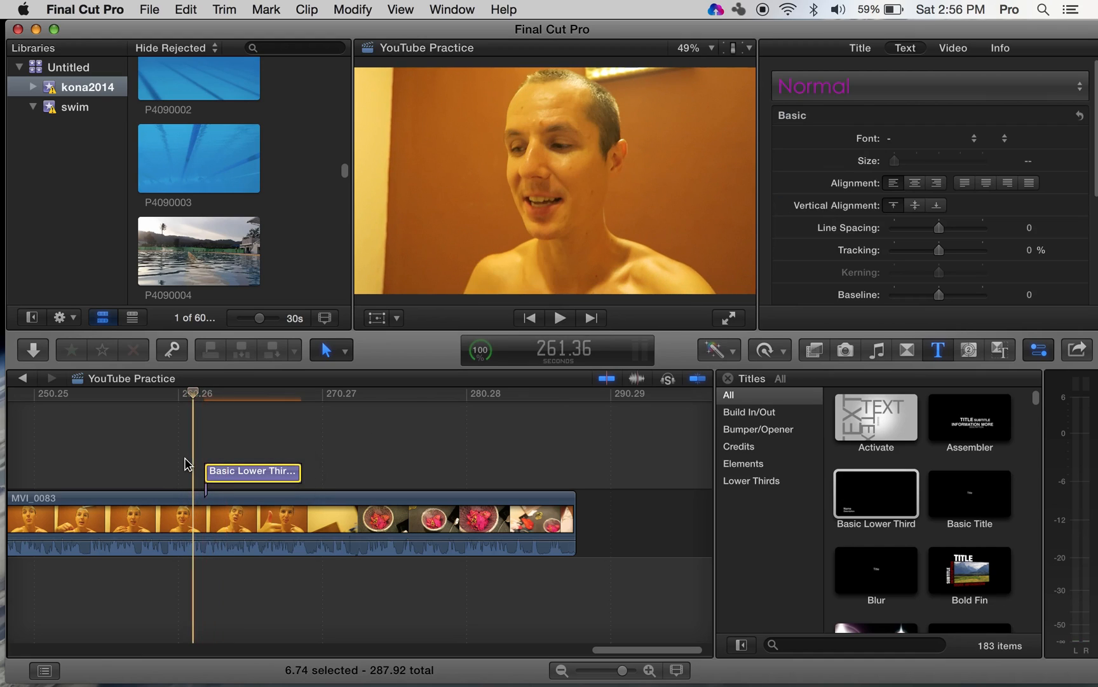
pyautogui.press('space')
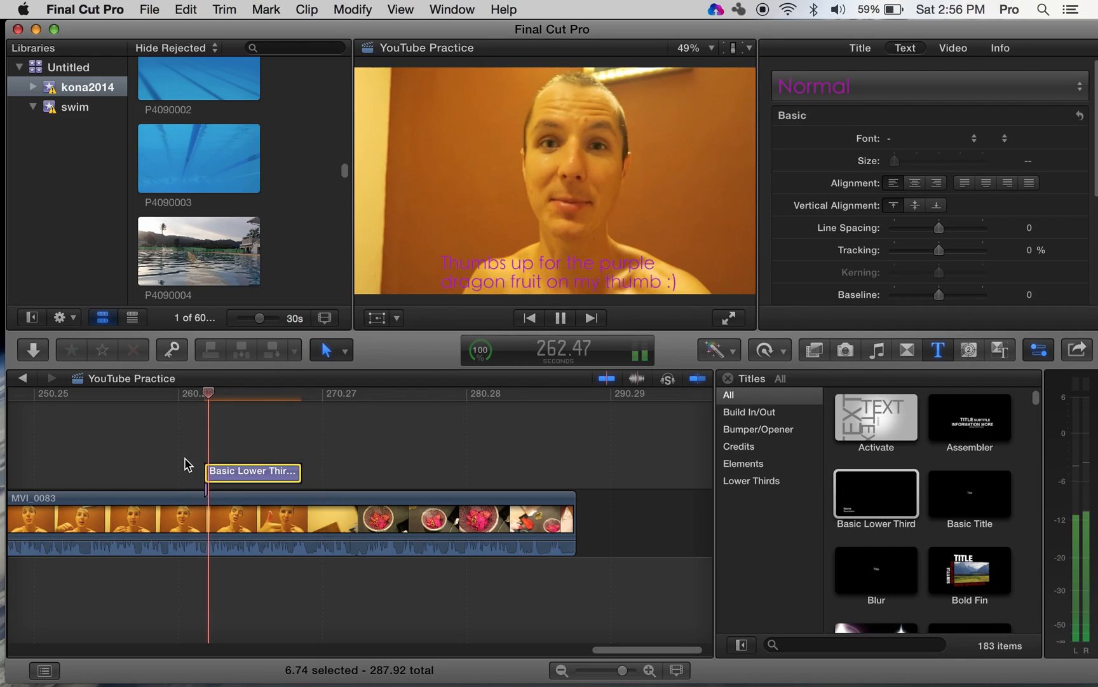
pyautogui.press('space')
pyautogui.moveTo(208, 470); pyautogui.dragTo(219, 470)
pyautogui.click(204, 467)
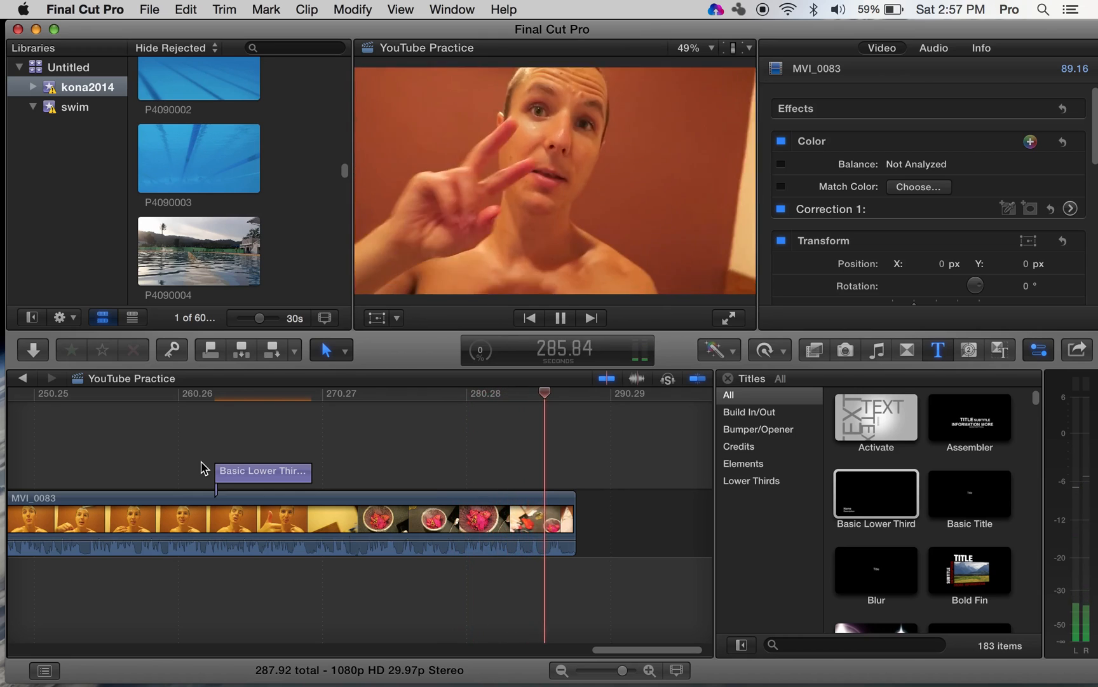
# - Split the closing MVI_0083 clip at about 287 seconds and delete the short piece after the cut
pyautogui.press('space')
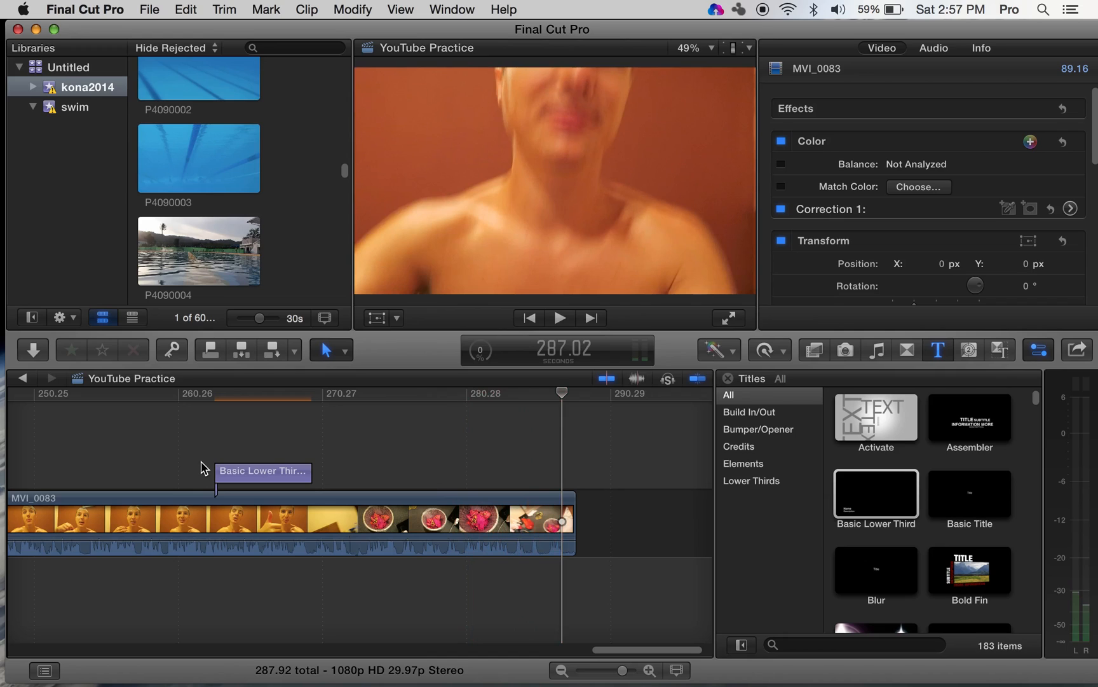
pyautogui.moveTo(549, 541); pyautogui.dragTo(572, 528)
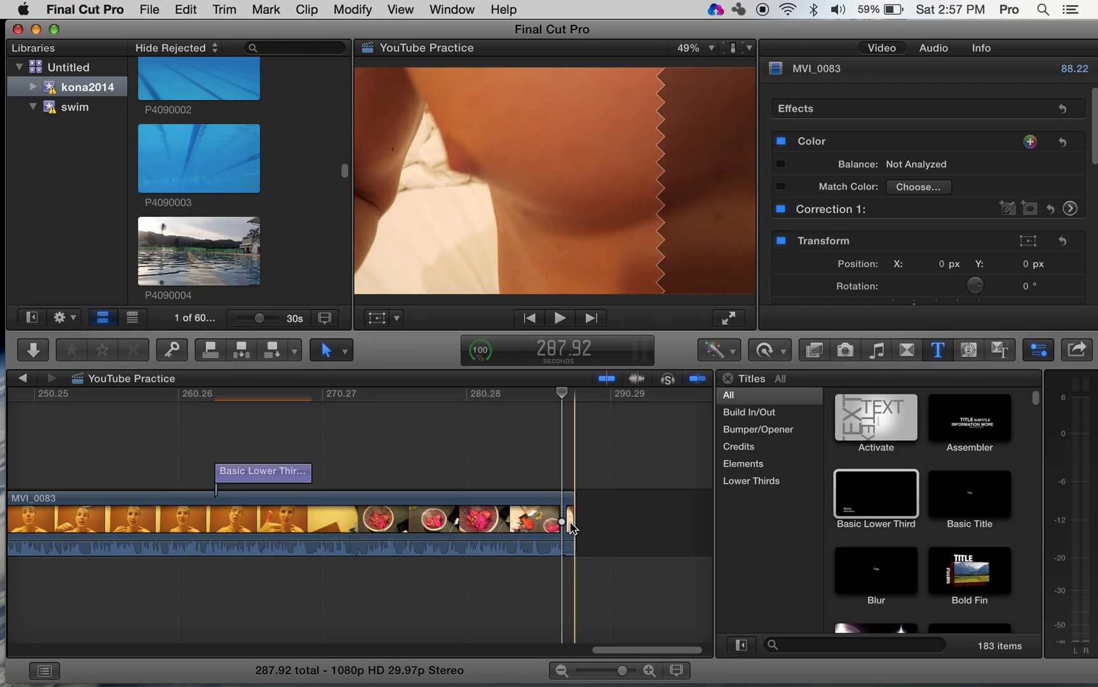
pyautogui.click(572, 528)
pyautogui.press('Delete')
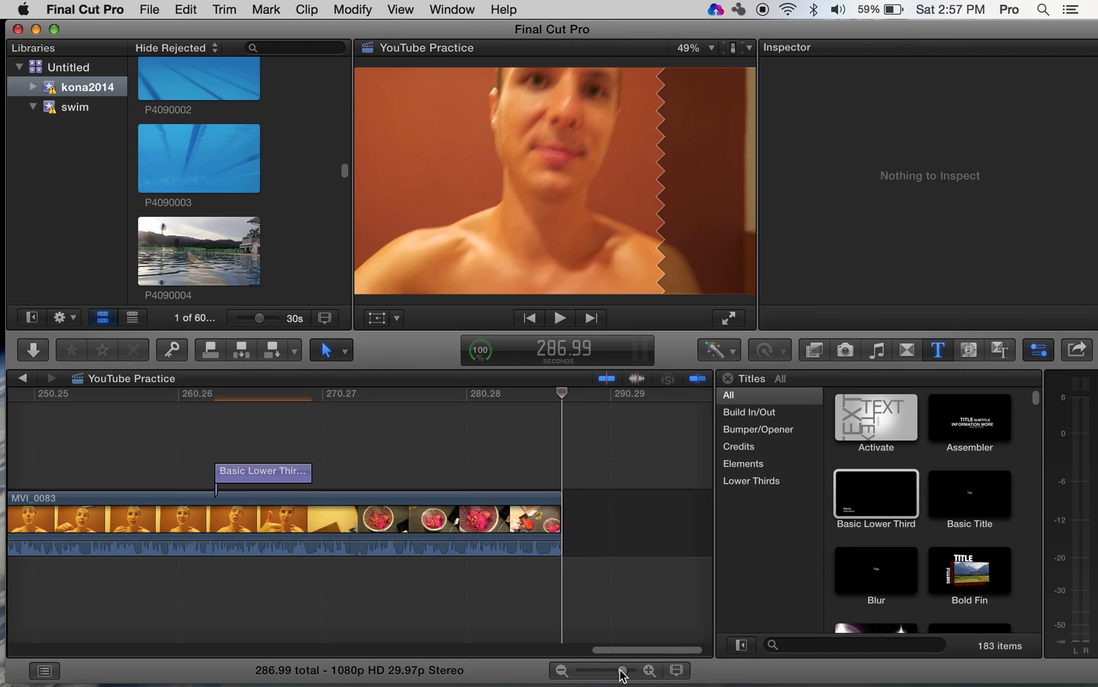
# - Delete the FruitLiving intro clip from the start of the timeline
pyautogui.moveTo(623, 674); pyautogui.dragTo(620, 672)
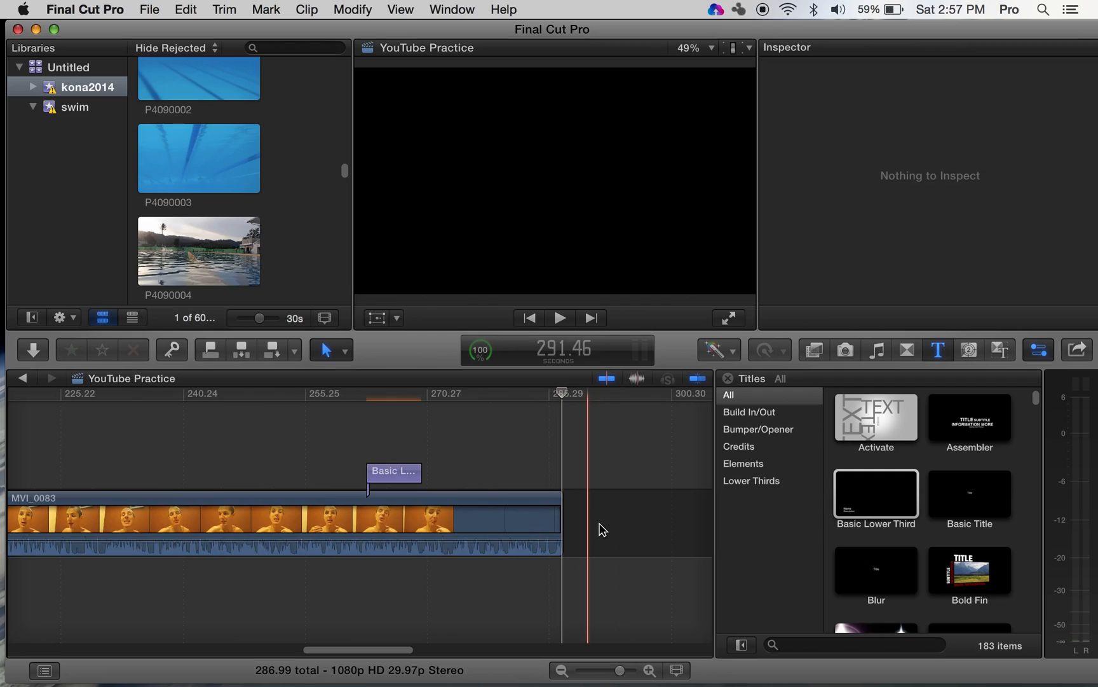
pyautogui.hscroll(-20, 553, 518)
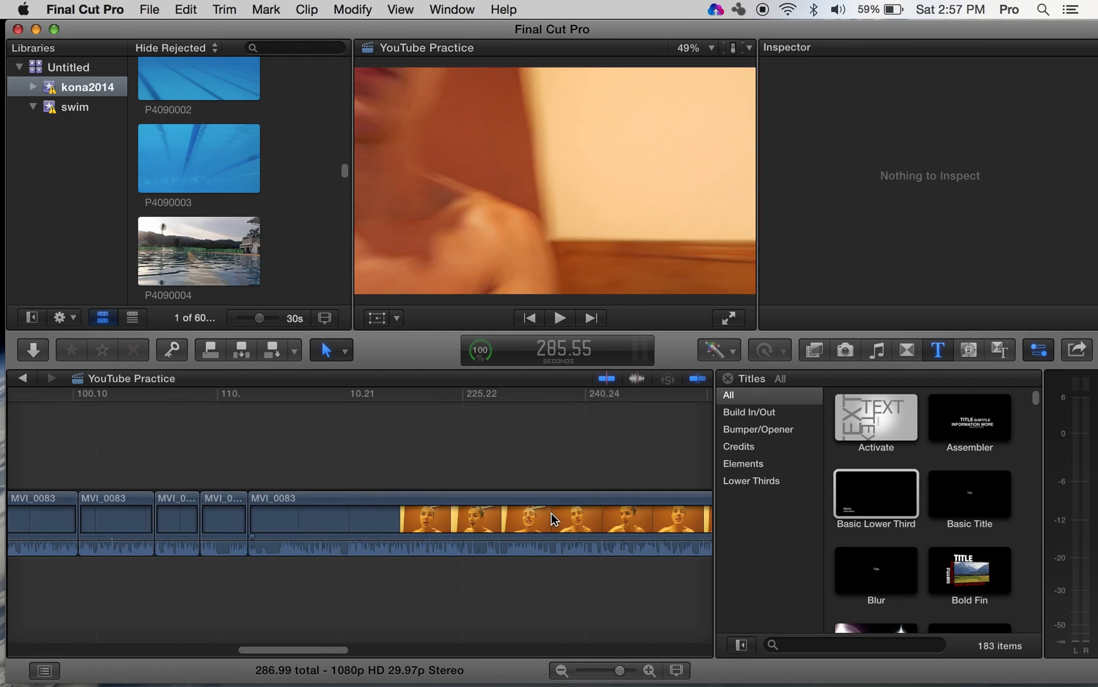
pyautogui.click(244, 483)
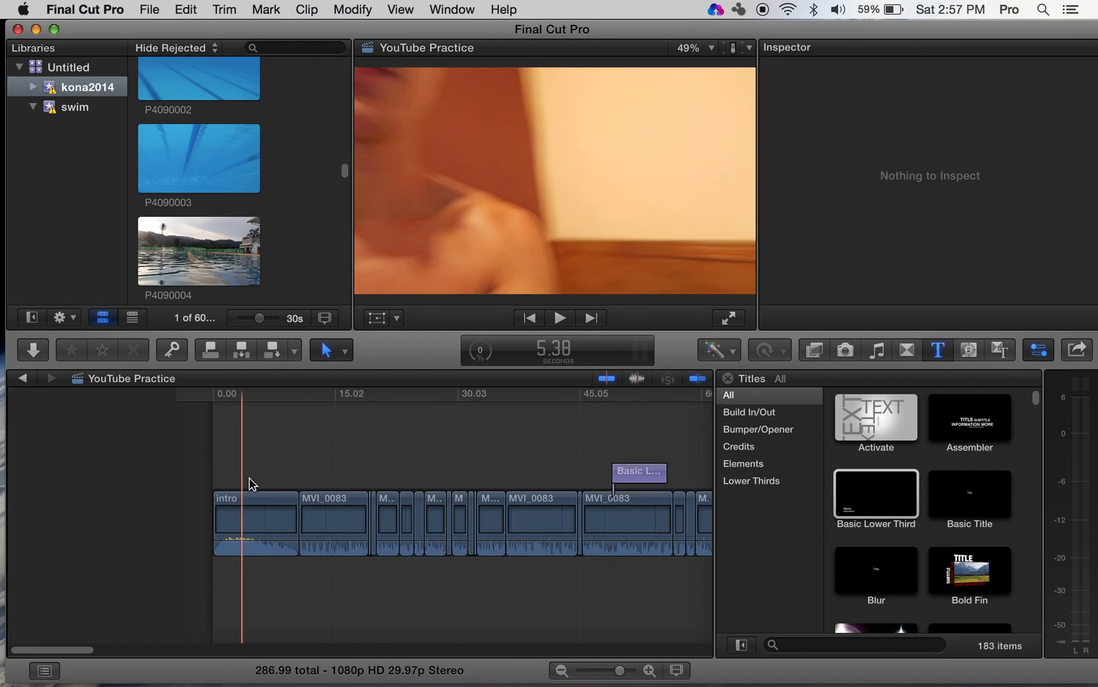
pyautogui.click(249, 457)
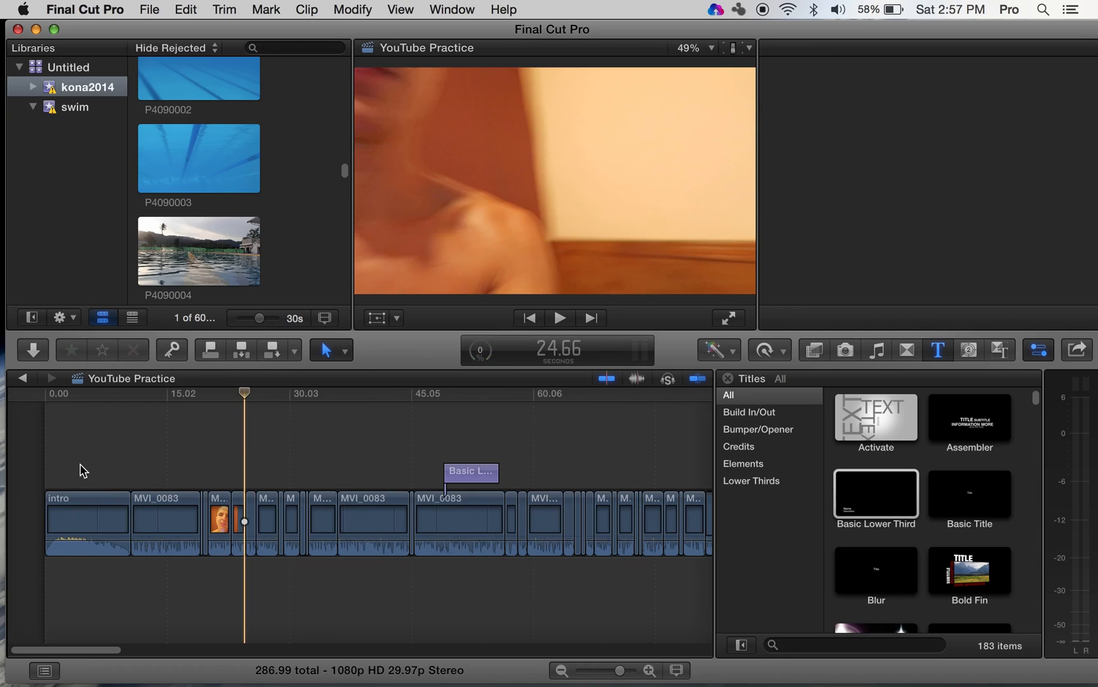
pyautogui.press('super+4')
pyautogui.click(89, 415)
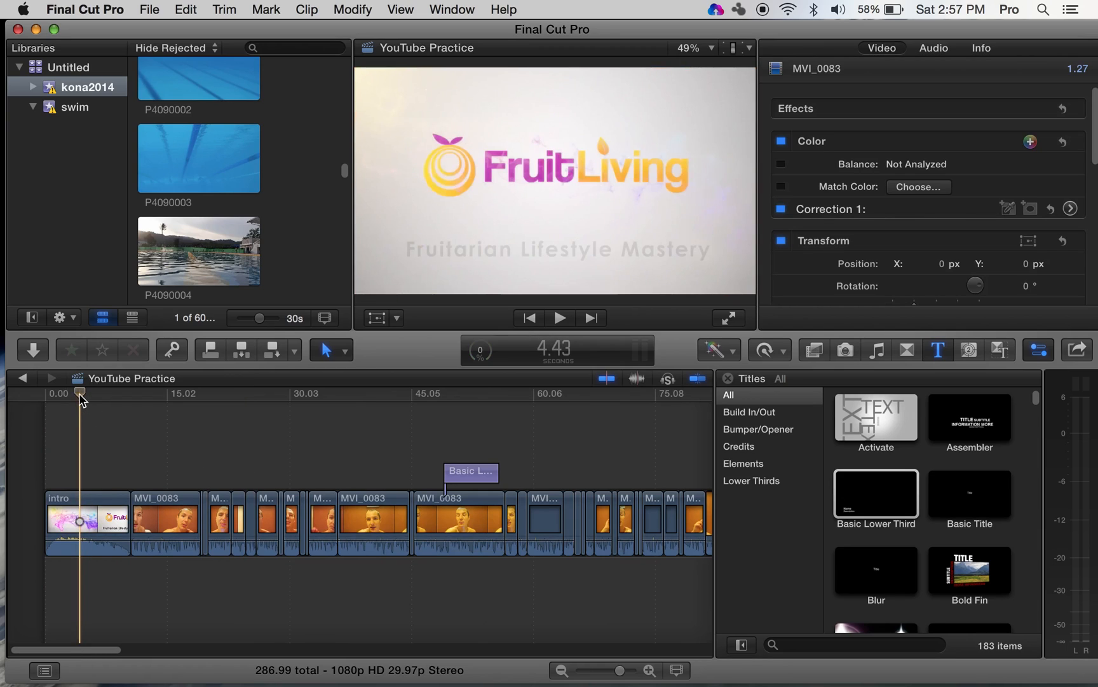
pyautogui.click(81, 399)
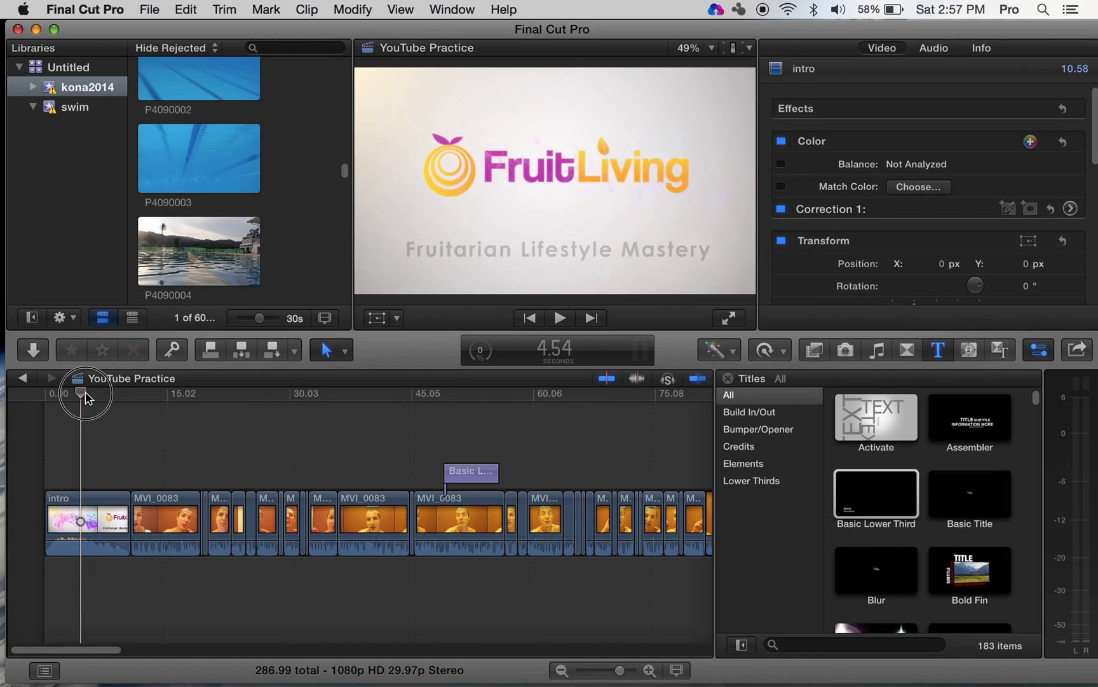
pyautogui.moveTo(85, 393); pyautogui.dragTo(91, 393)
pyautogui.click(106, 517)
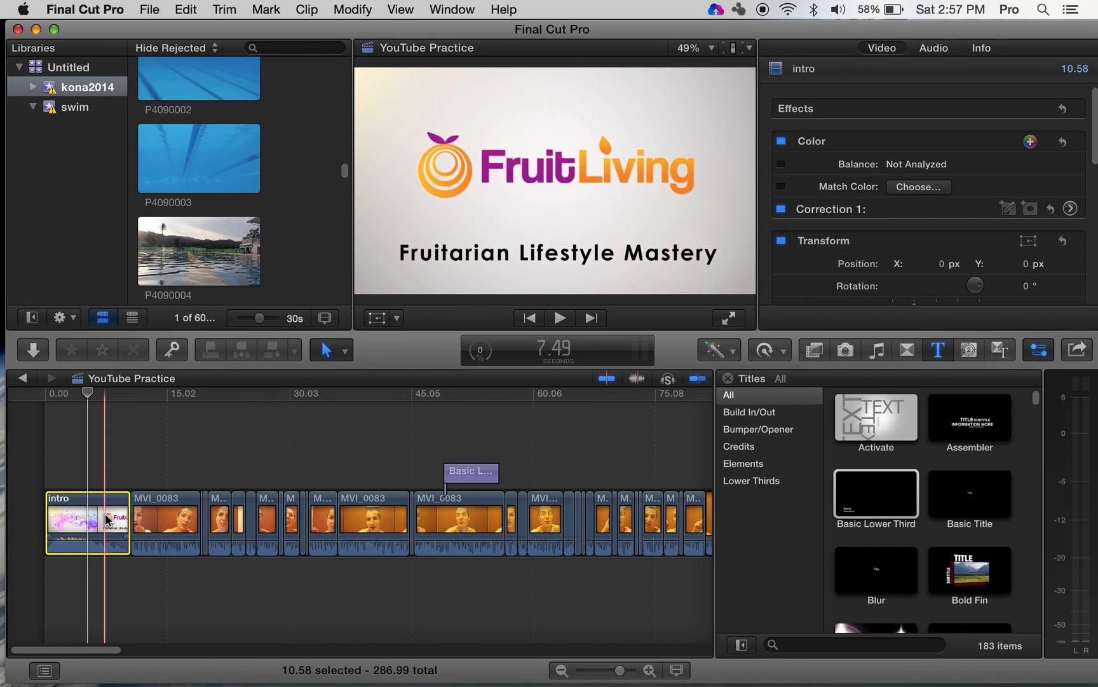
pyautogui.press('Delete')
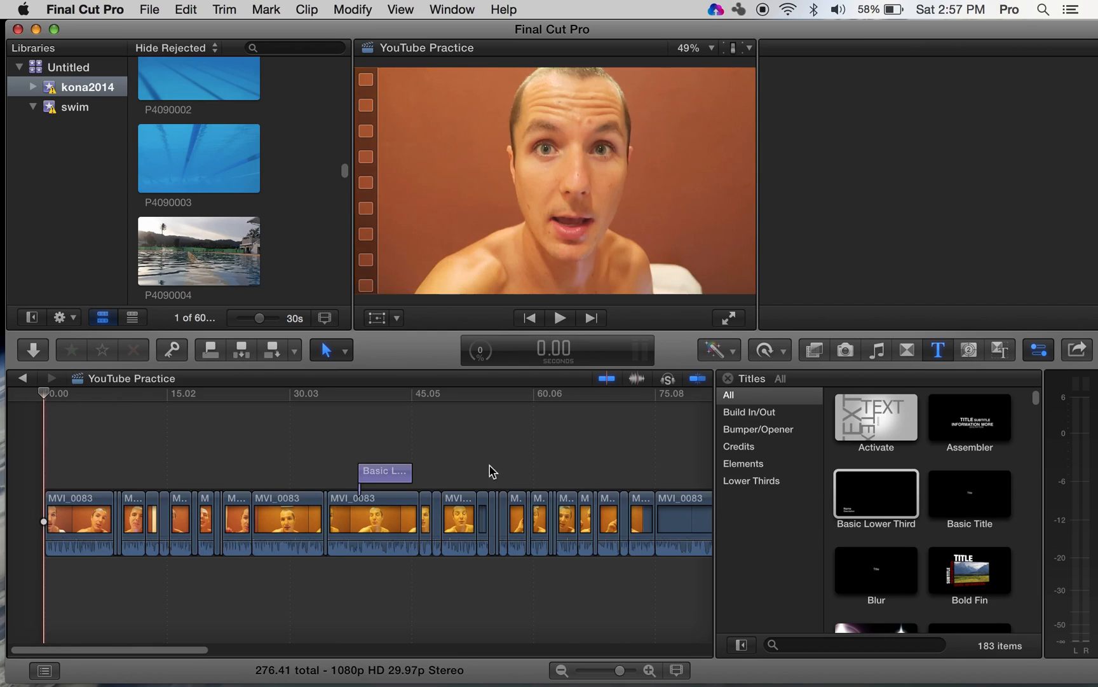
# - Extend the end of the last MVI_0083 clip to the limit of its footage, at about 277.34 seconds
pyautogui.click(539, 465)
pyautogui.press('End')
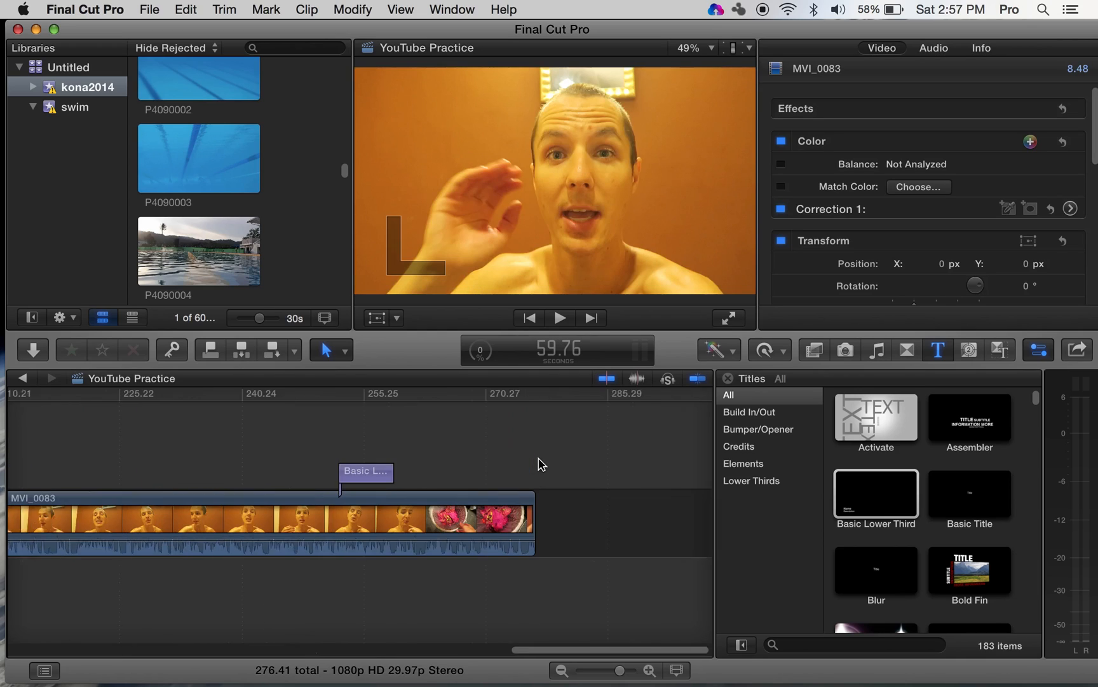
pyautogui.moveTo(534, 518); pyautogui.dragTo(541, 517)
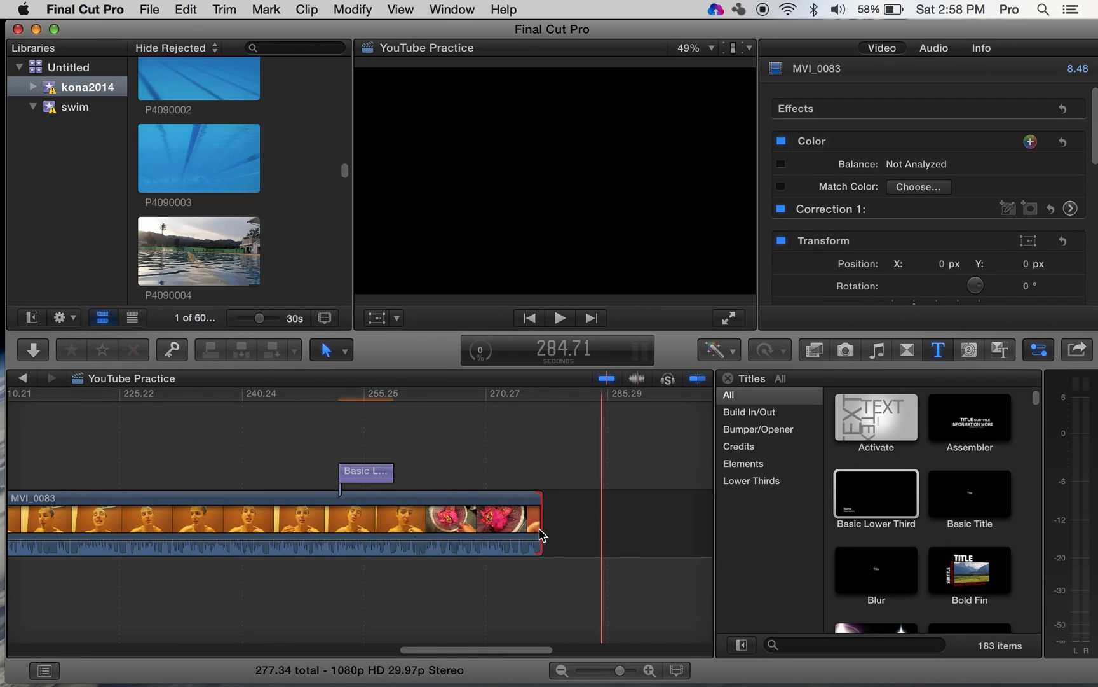
pyautogui.press('z')
pyautogui.click(539, 524)
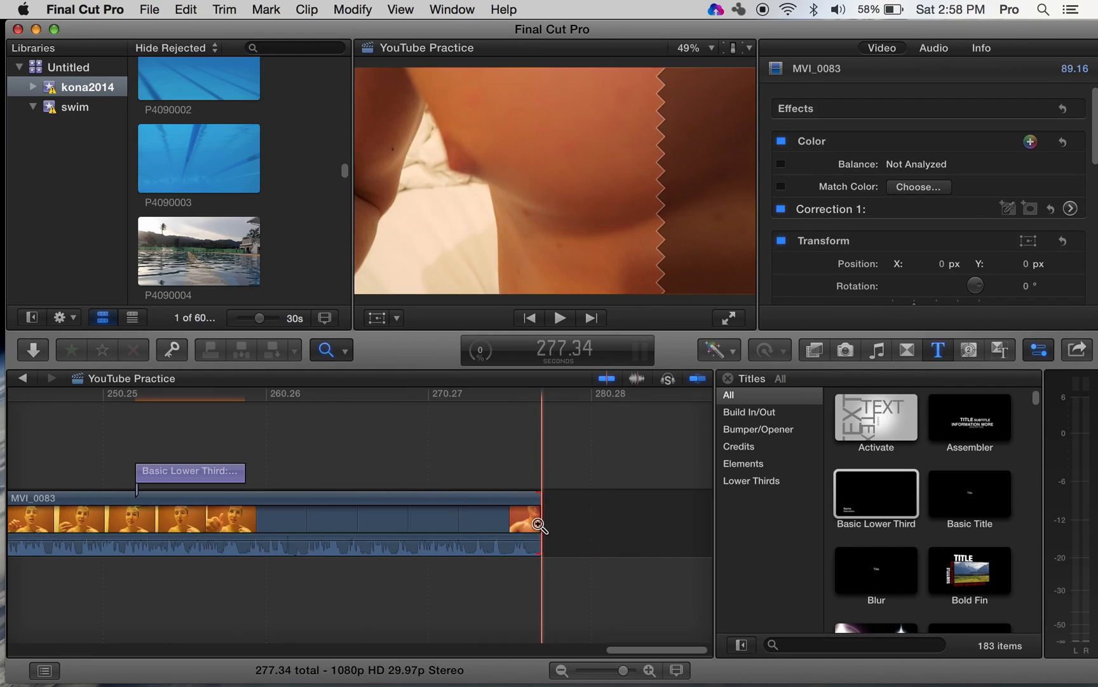
pyautogui.click(538, 523)
pyautogui.press('a')
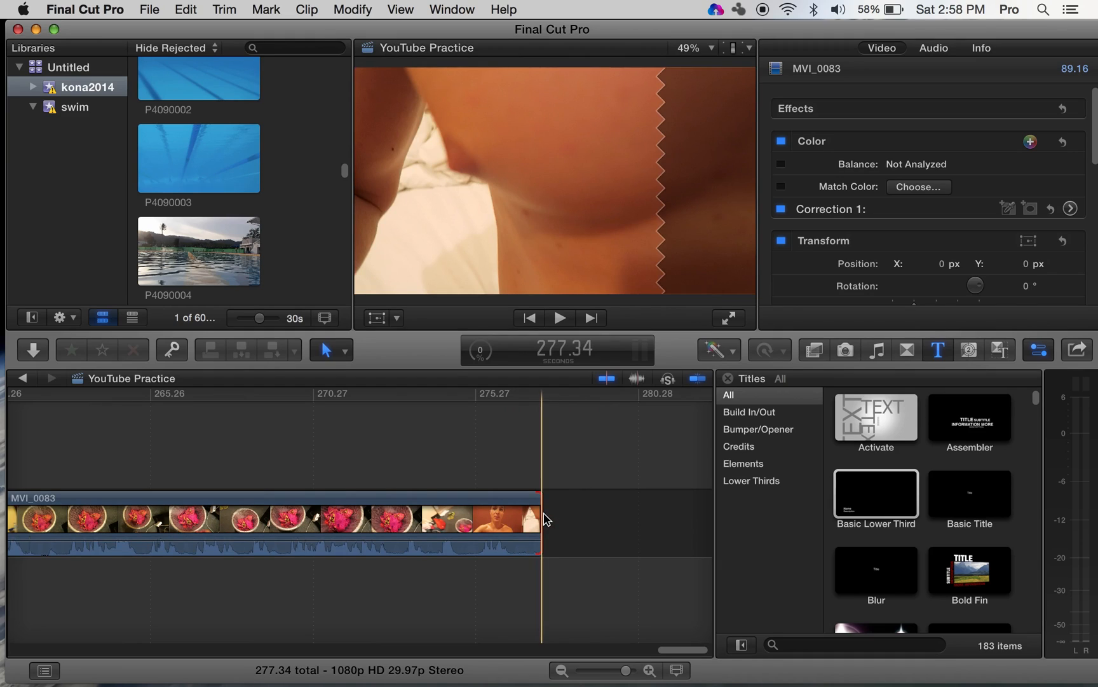
pyautogui.moveTo(539, 516); pyautogui.dragTo(601, 512)
pyautogui.click(600, 512)
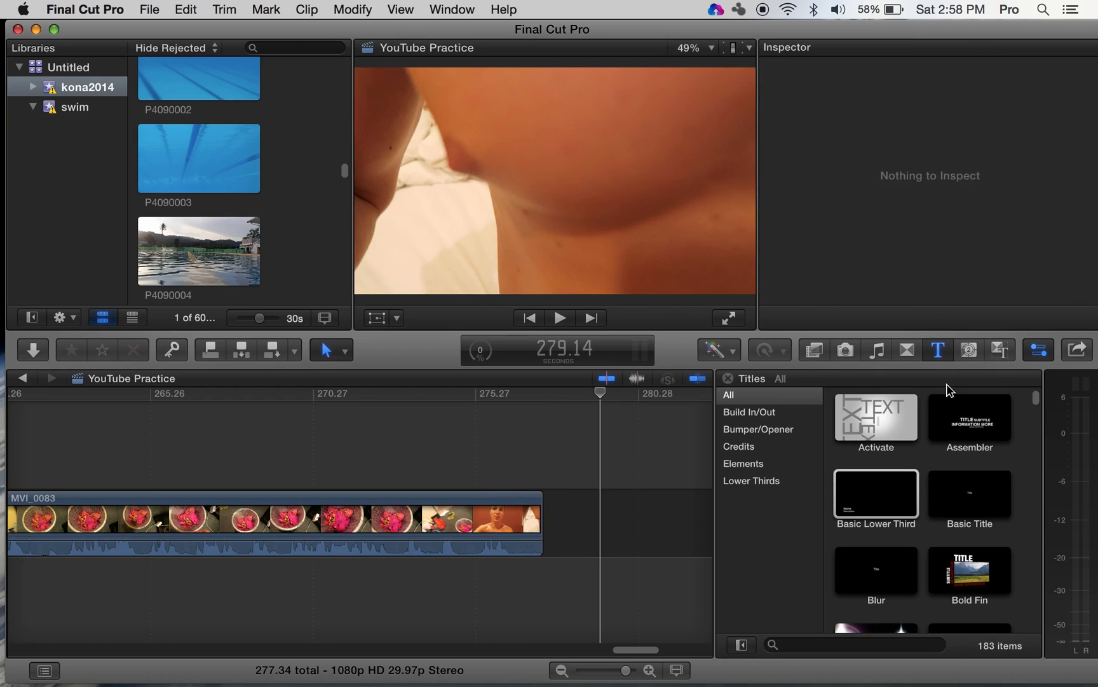
# - Add a Fade To Color dissolve to the end of the last MVI_0083 clip
pyautogui.click(914, 357)
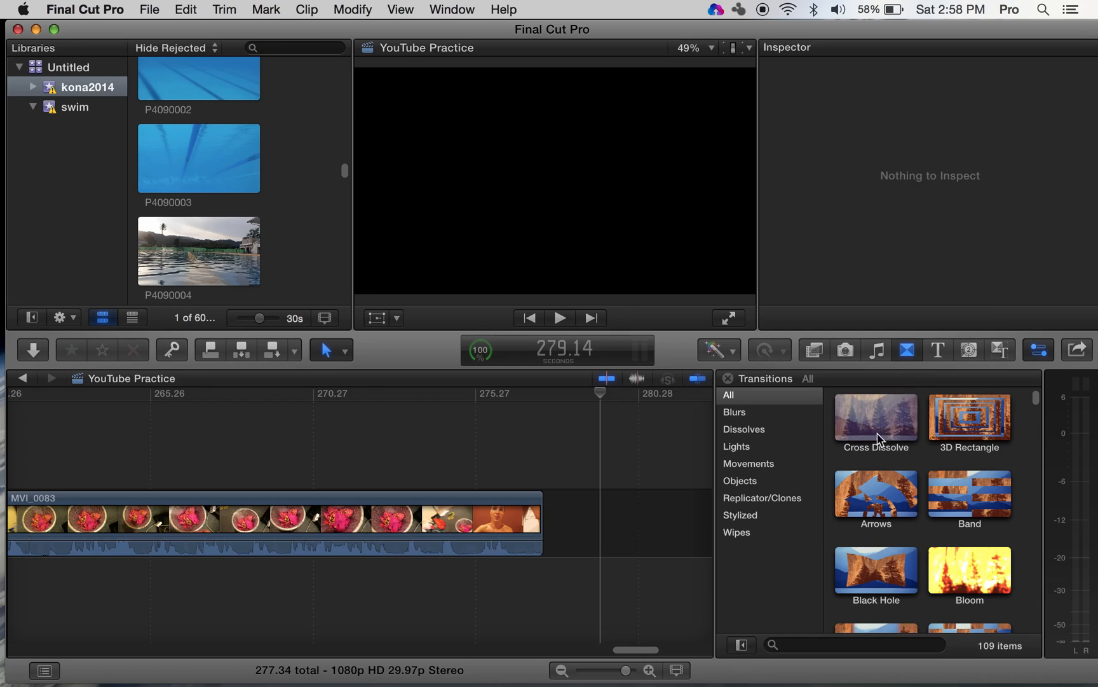
pyautogui.click(734, 413)
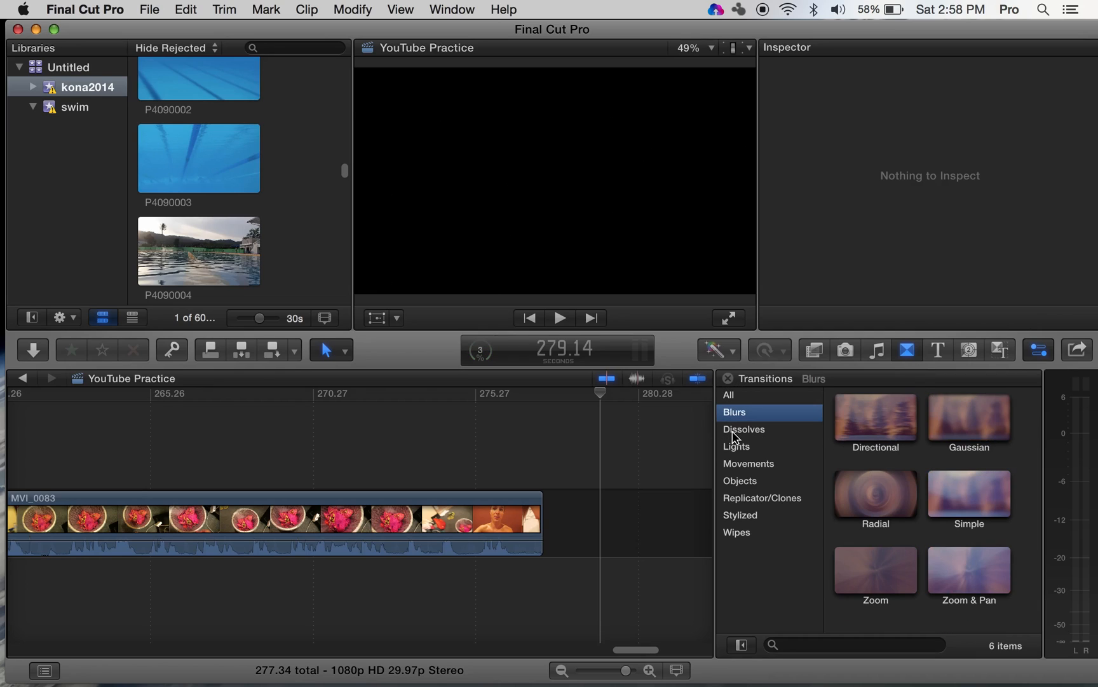
pyautogui.click(745, 430)
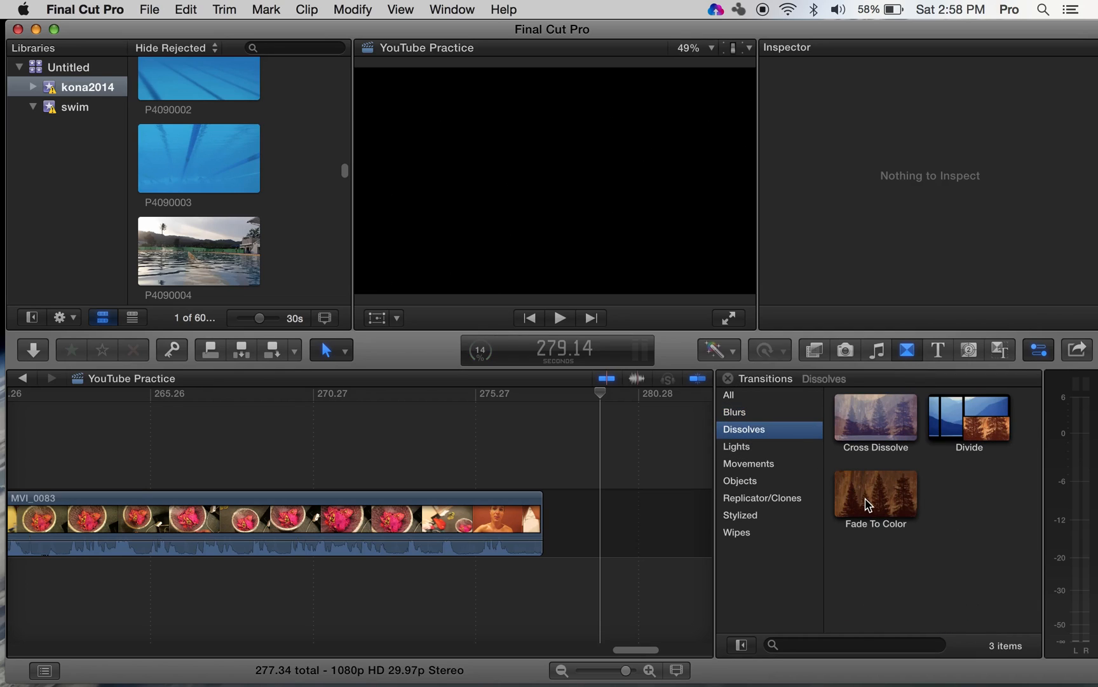
pyautogui.moveTo(869, 505); pyautogui.dragTo(566, 524)
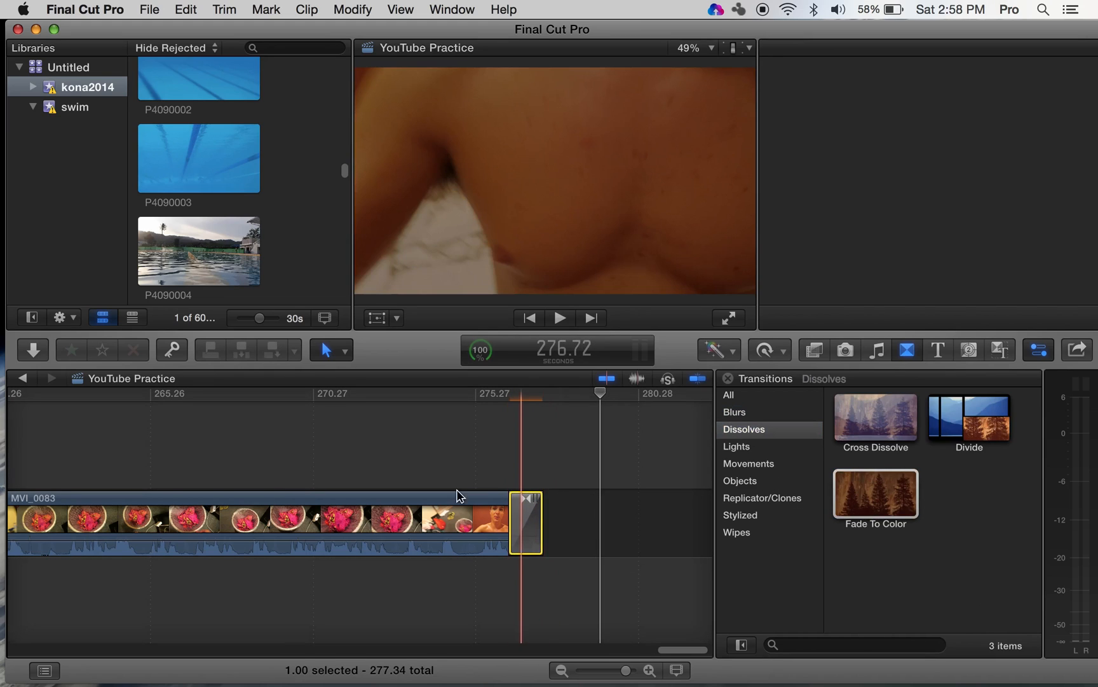
# - Play back the end of the last MVI_0083 clip to check the fade, and return to the timeline's start
pyautogui.click(388, 466)
pyautogui.press('space')
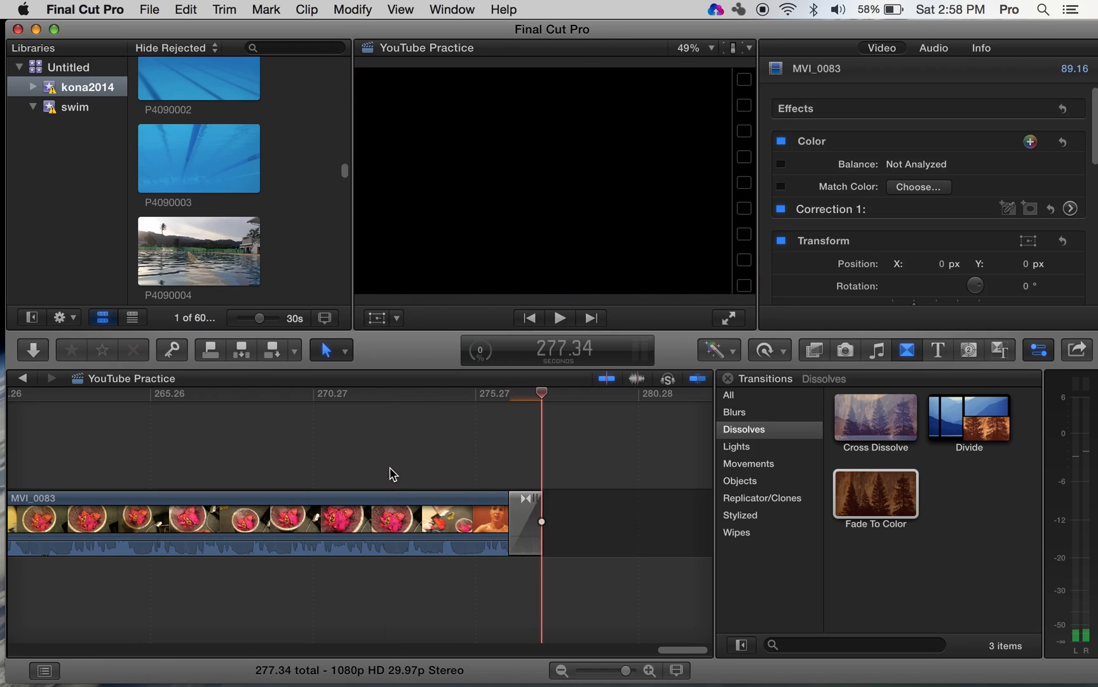
pyautogui.hscroll(-20, 389, 473)
pyautogui.hscroll(-20, 390, 474)
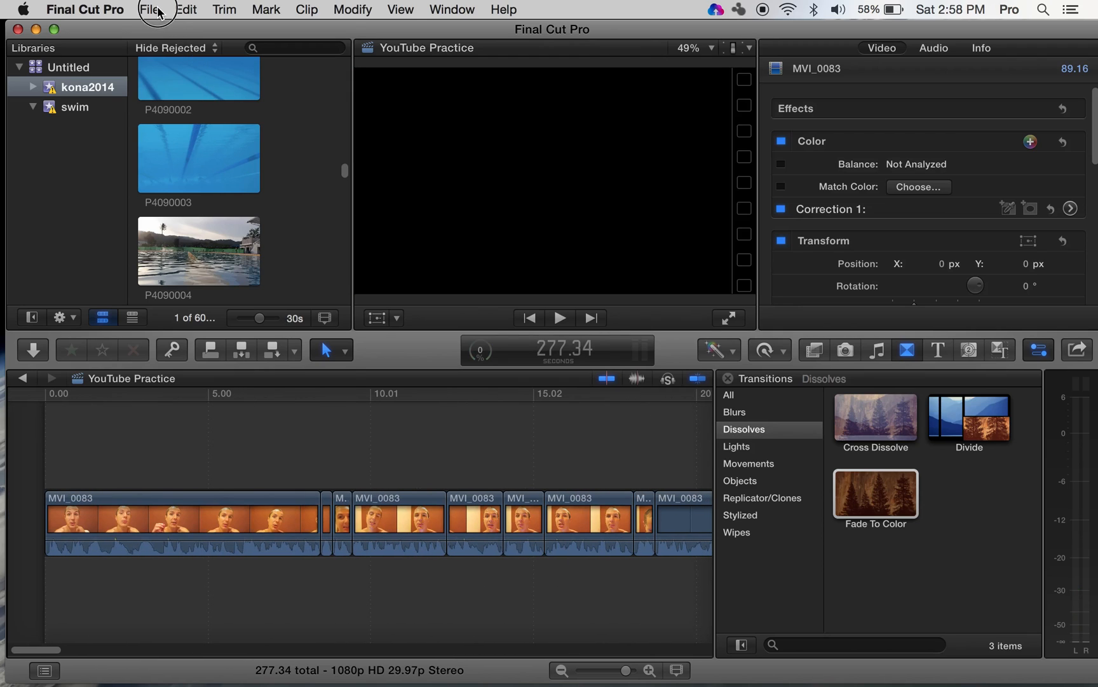
pyautogui.click(159, 12)
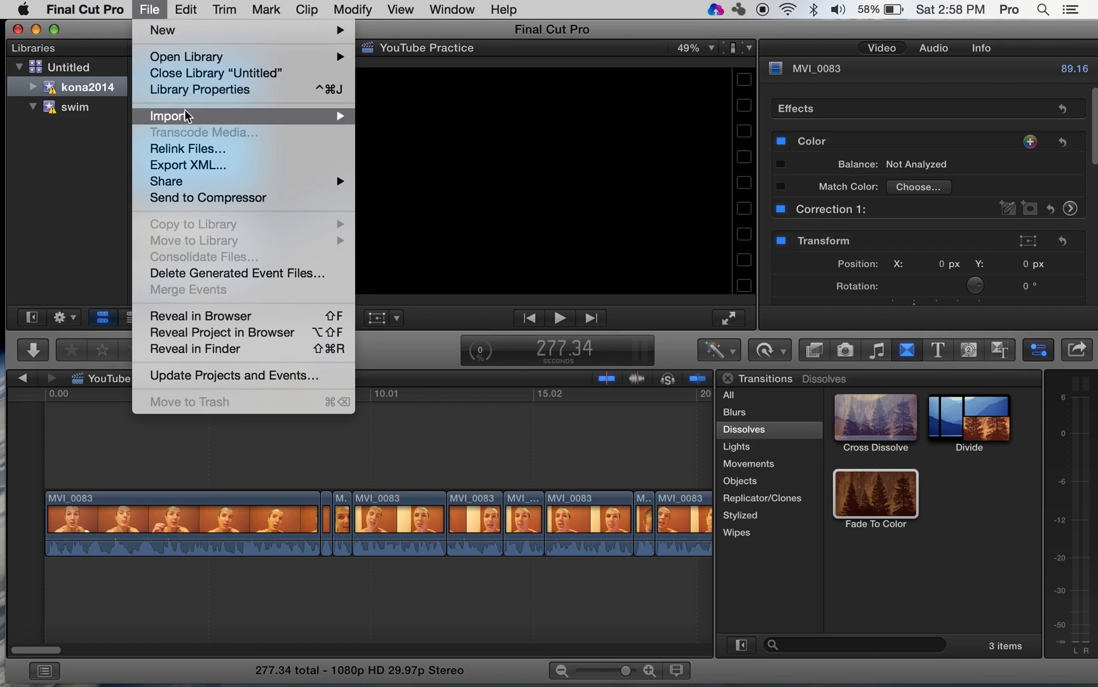
pyautogui.moveTo(225, 180)
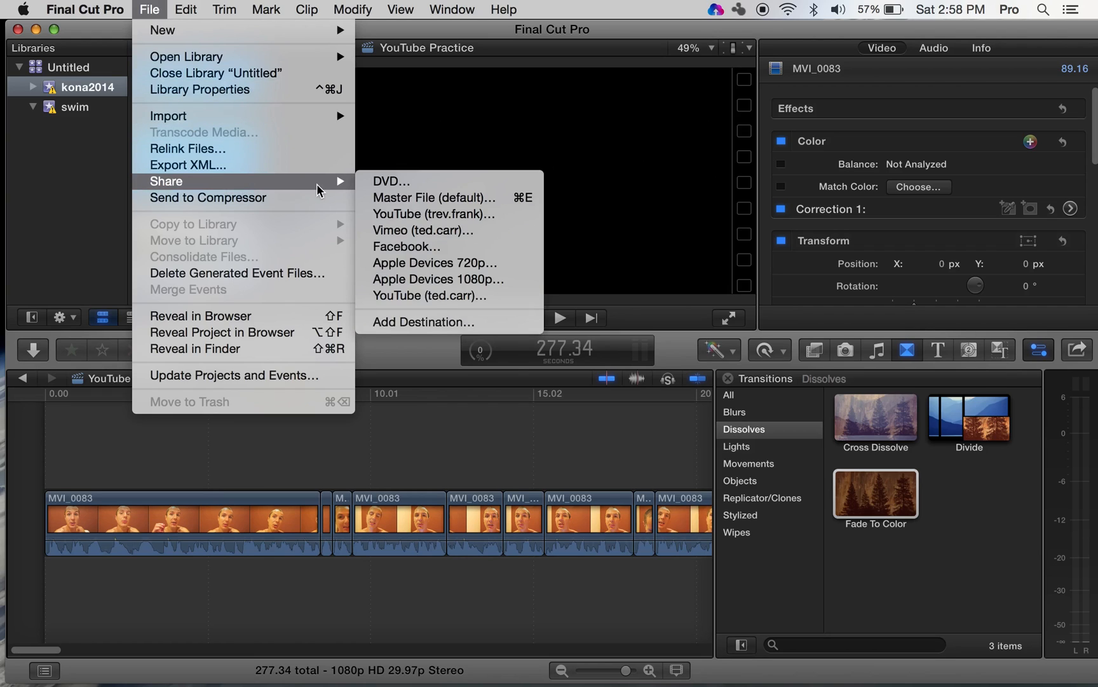
pyautogui.click(388, 198)
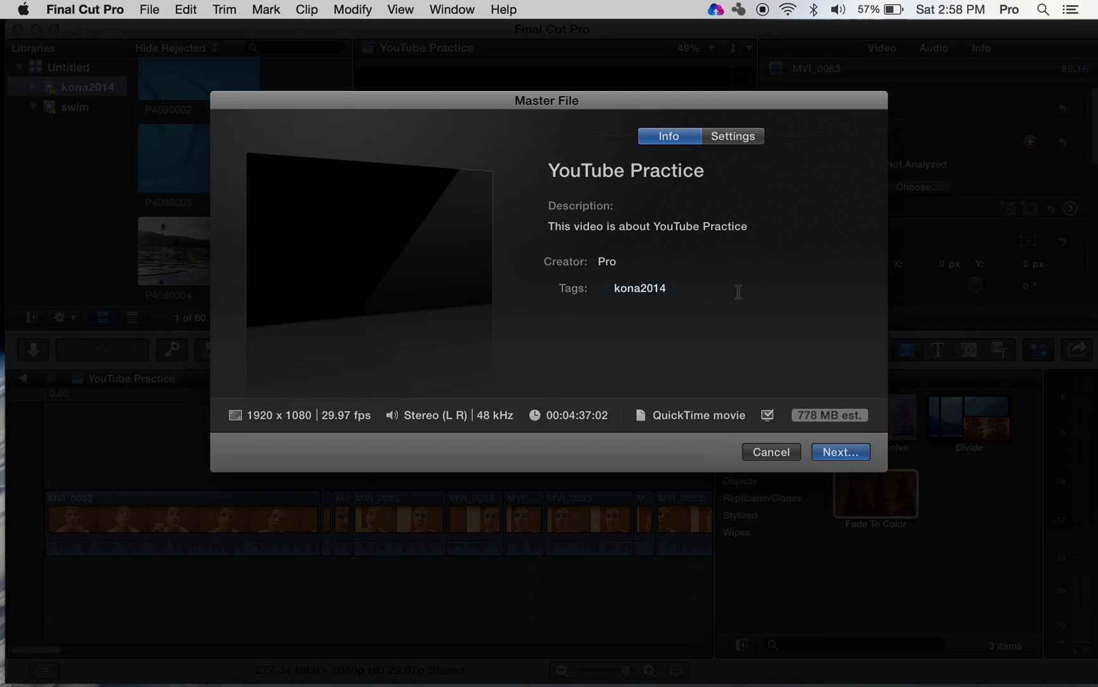
pyautogui.click(762, 451)
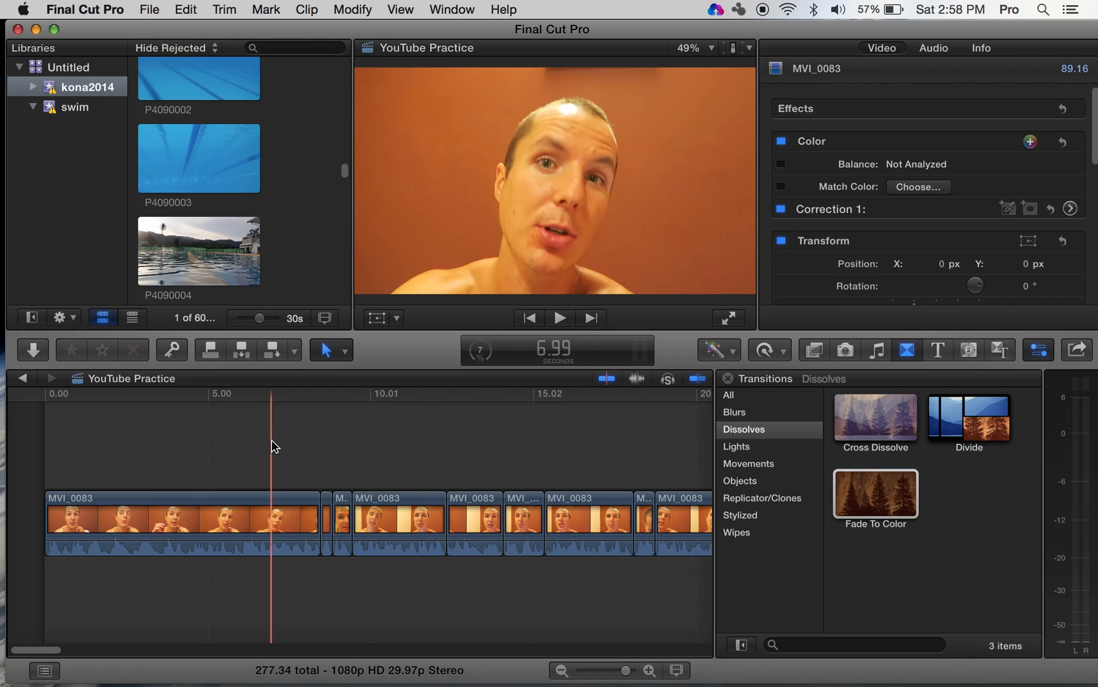
# - Export the project as a master file named YouTube Practice, saved to the Desktop
pyautogui.press('super+e')
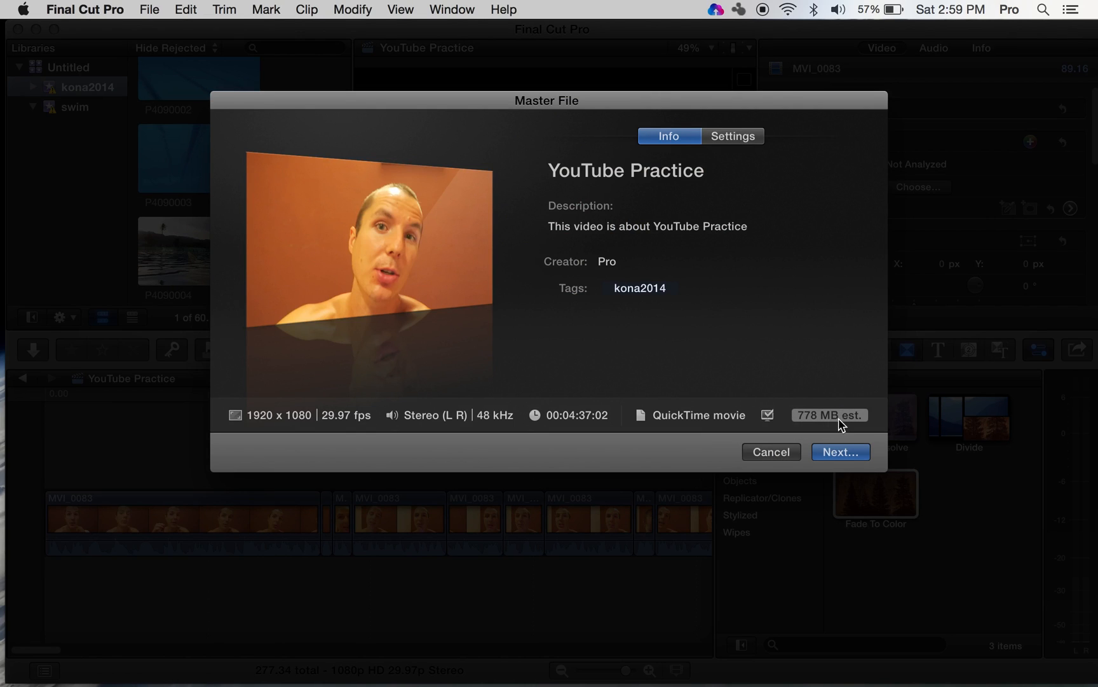
pyautogui.click(832, 457)
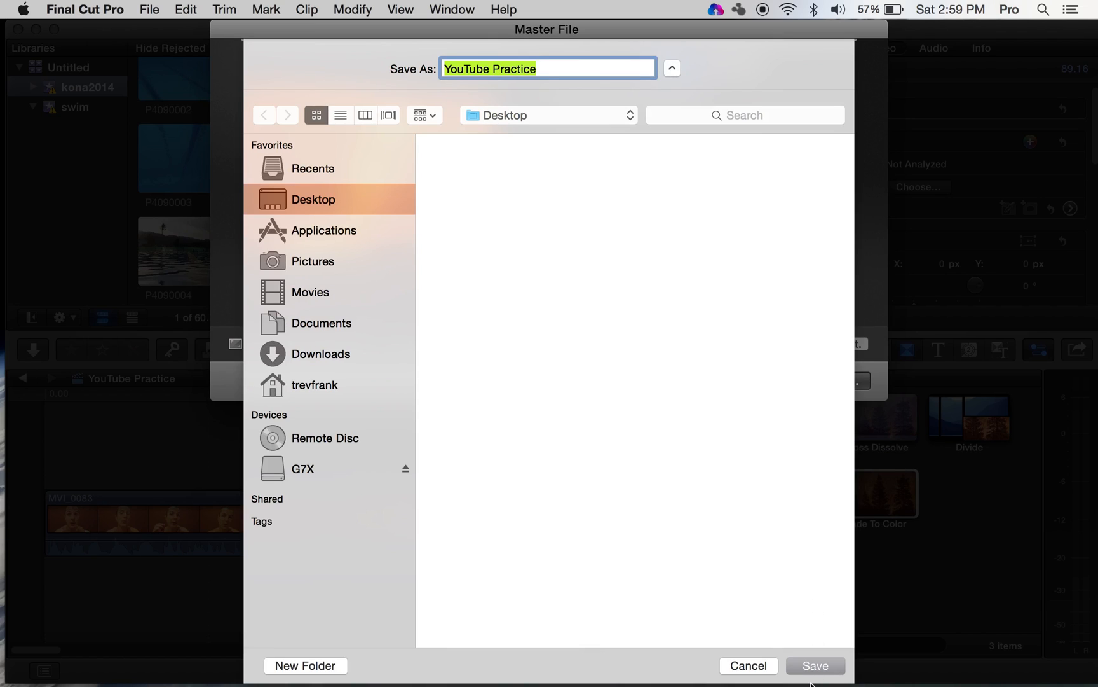
pyautogui.click(819, 668)
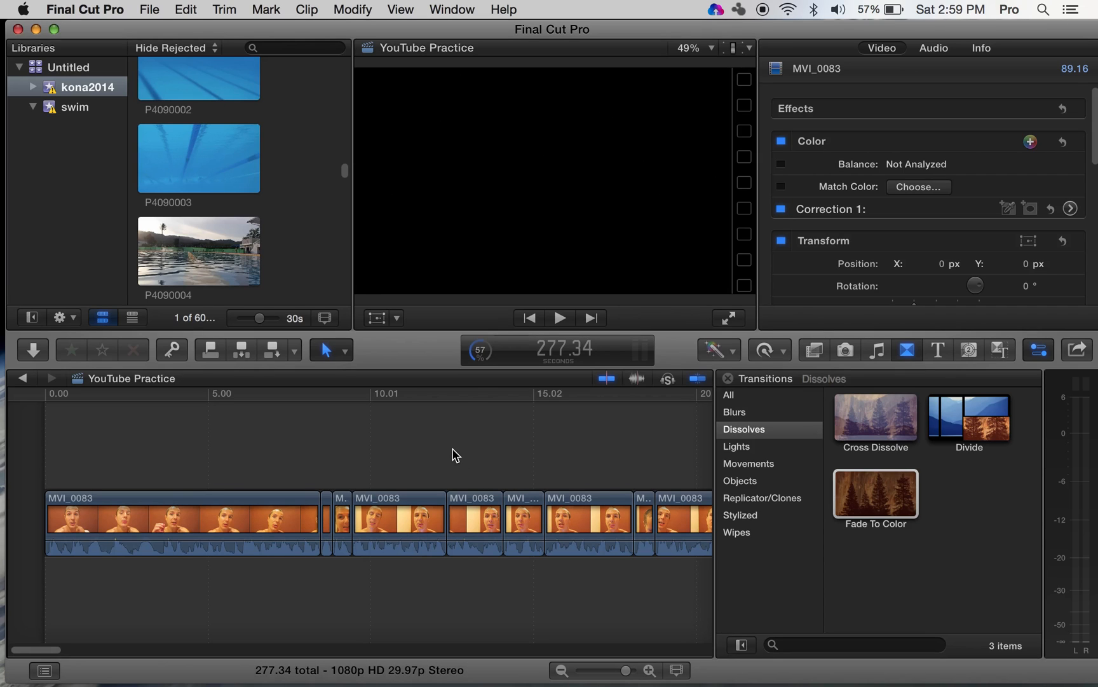
pyautogui.click(294, 464)
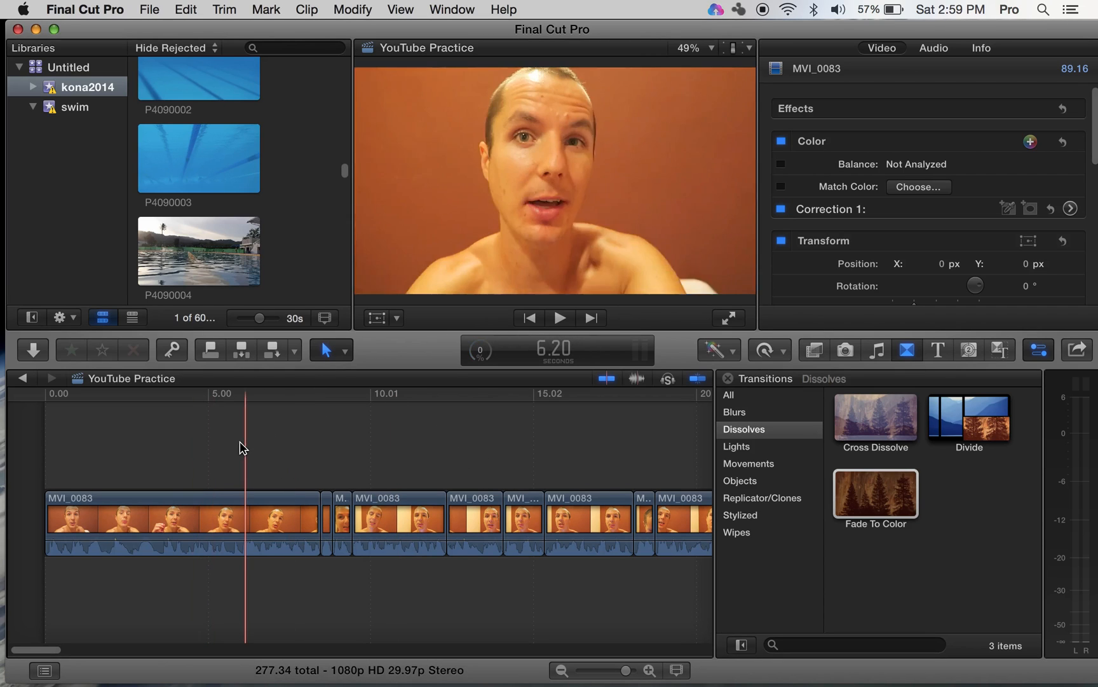
pyautogui.click(155, 16)
pyautogui.moveTo(194, 31)
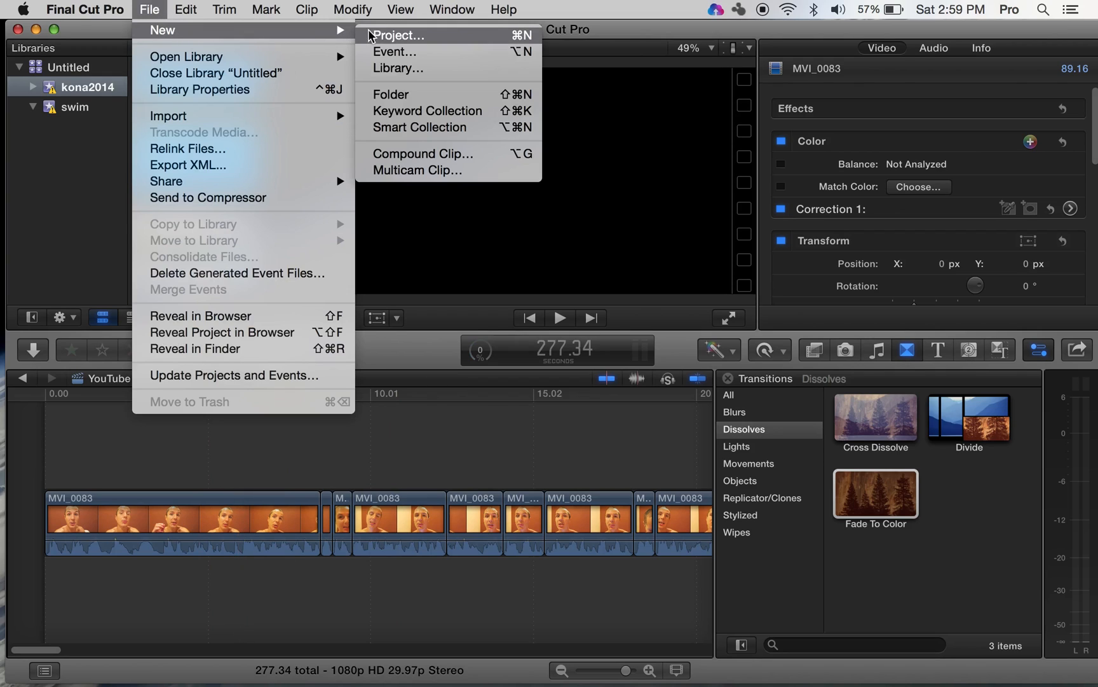
pyautogui.click(398, 413)
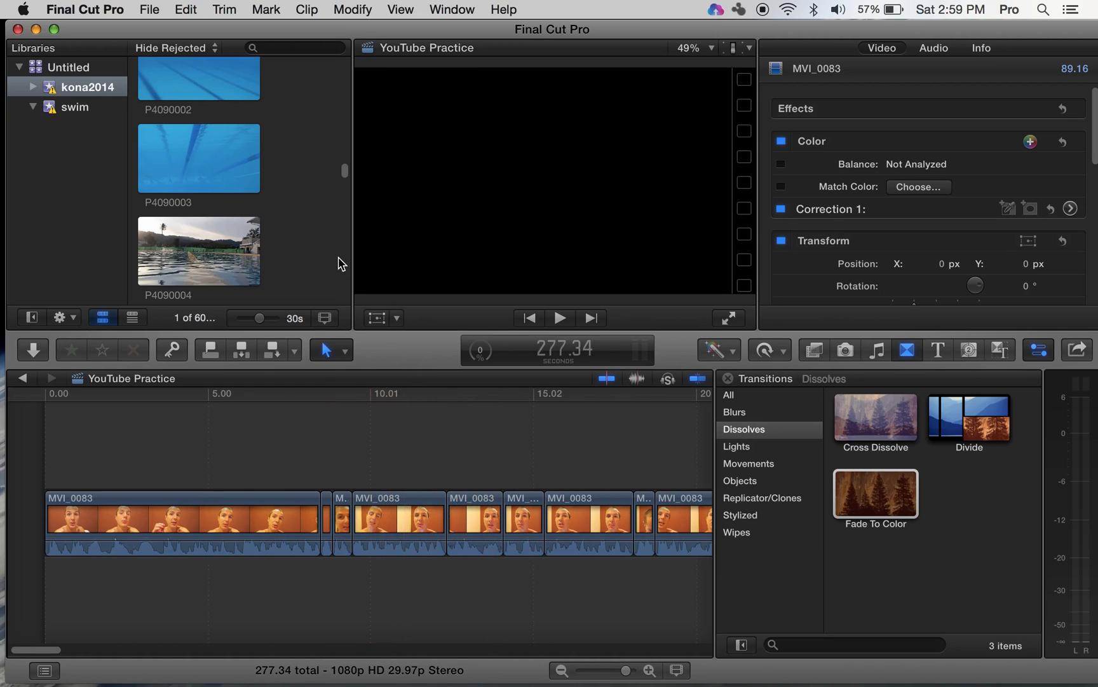
# - Check the export's sharing progress in Background Tasks and close that window
pyautogui.click(450, 11)
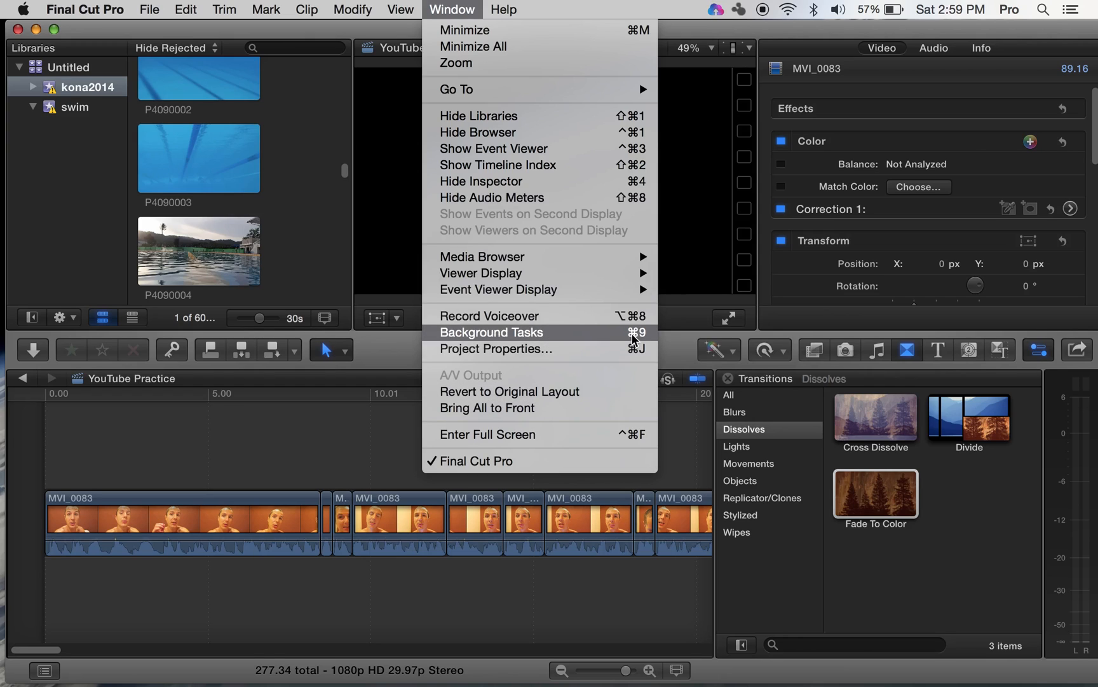
pyautogui.click(368, 425)
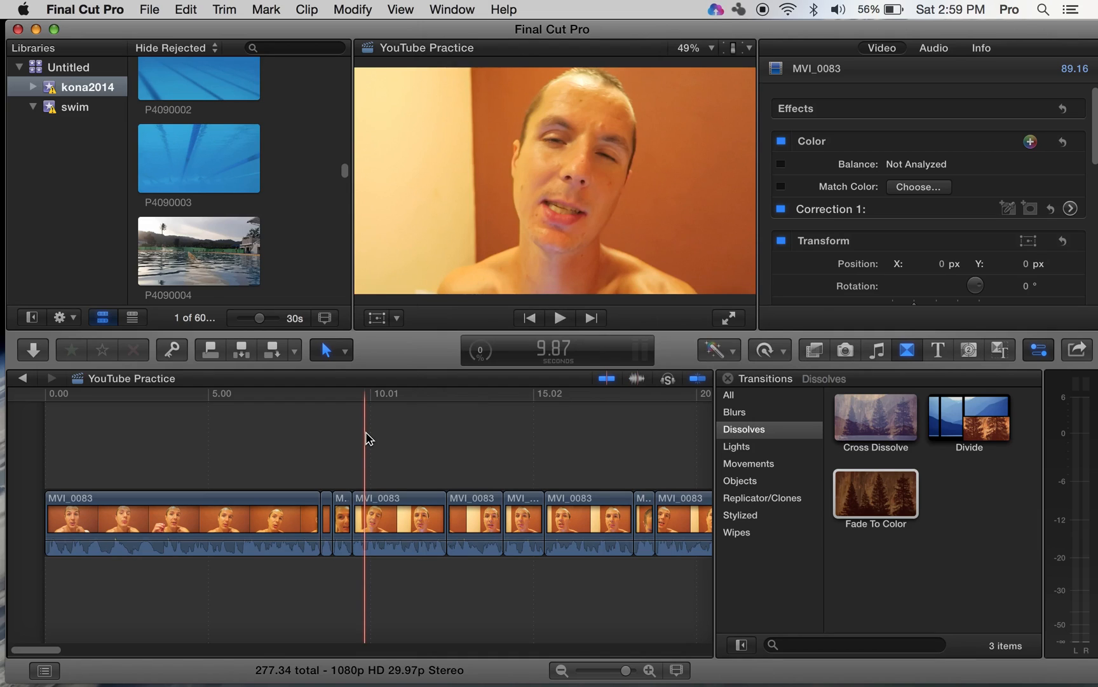
pyautogui.press('super+9')
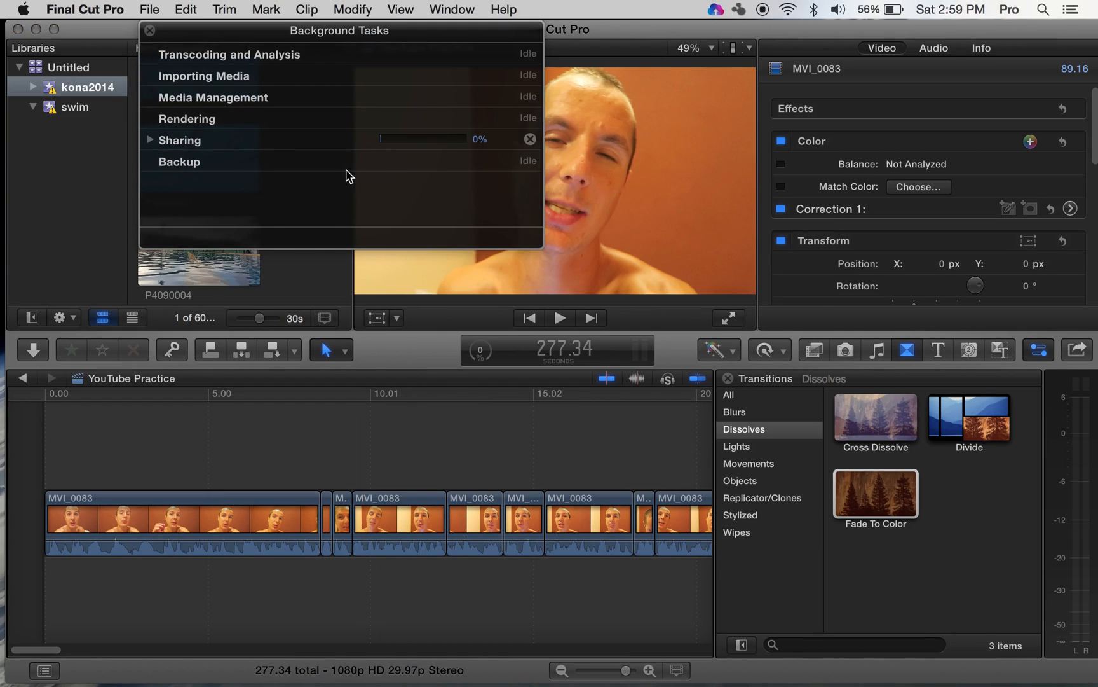
pyautogui.moveTo(361, 48); pyautogui.dragTo(409, 112)
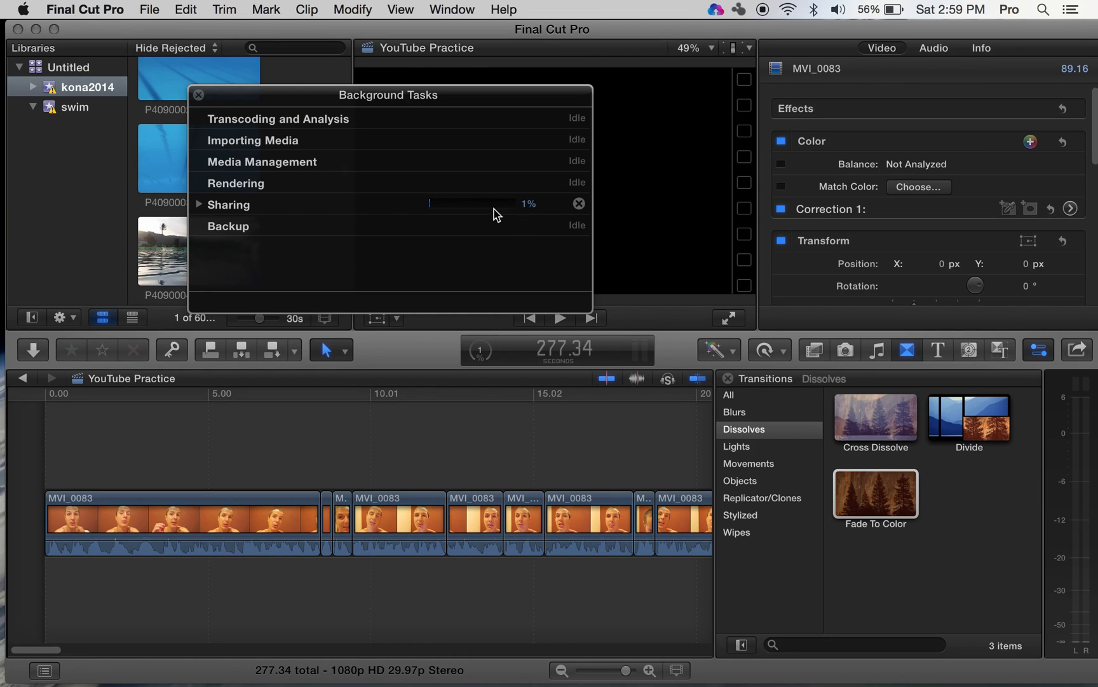
pyautogui.click(198, 95)
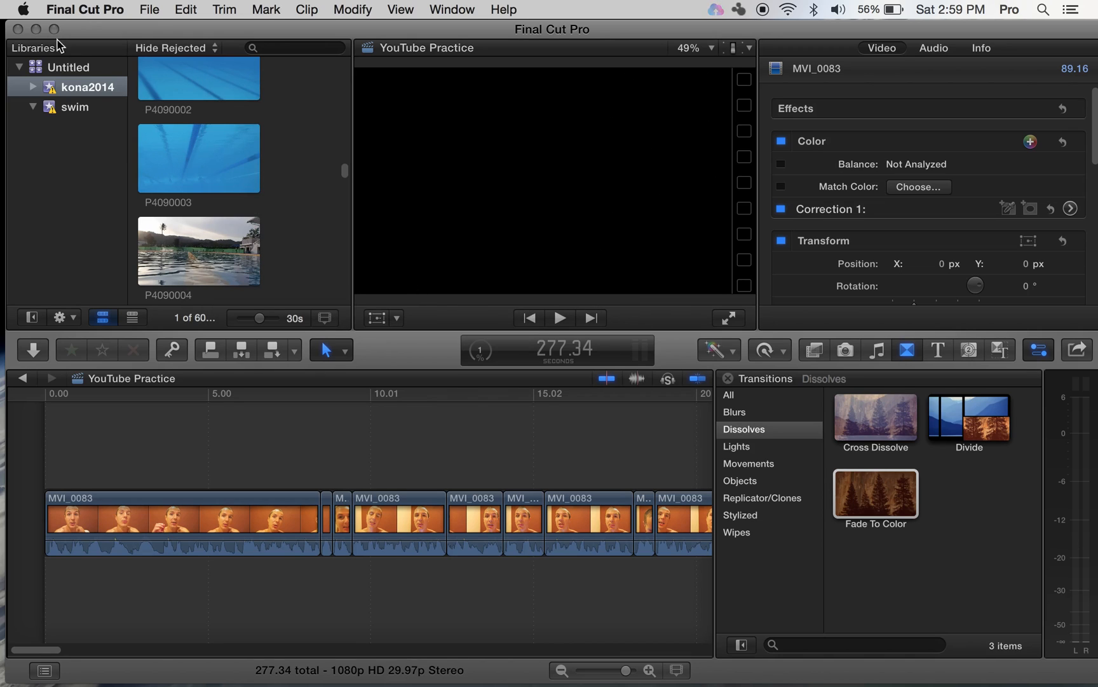
# - Minimize the Final Cut Pro window and switch to QuickTime Player to view its new recording commands
pyautogui.click(36, 30)
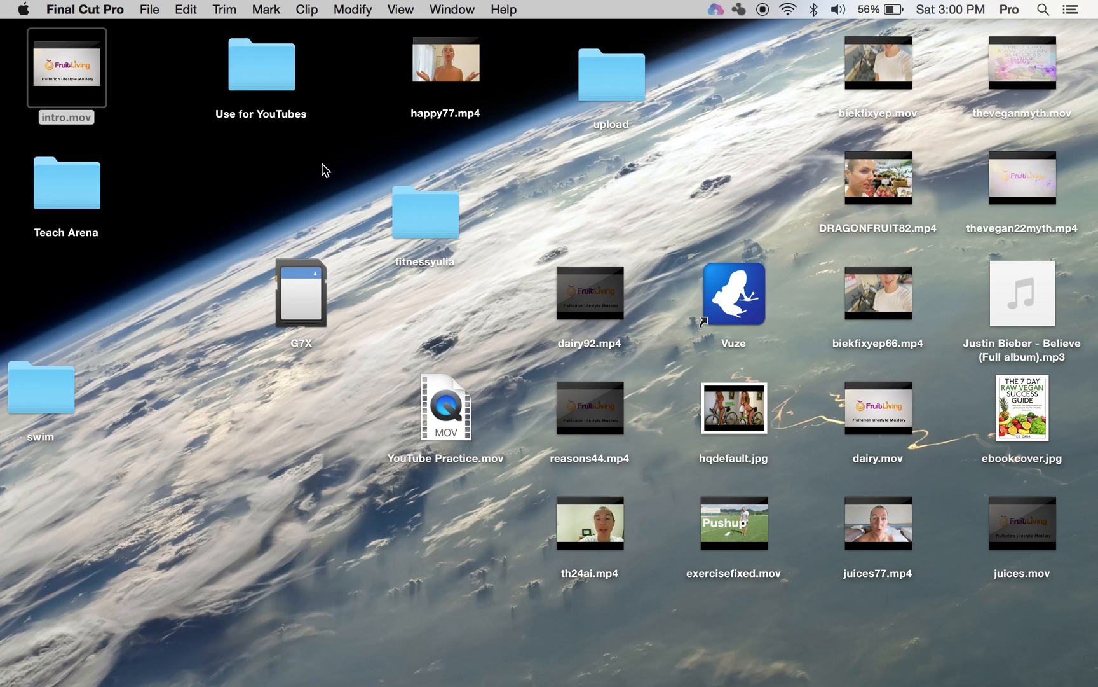
pyautogui.click(267, 179)
pyautogui.moveTo(413, 665)
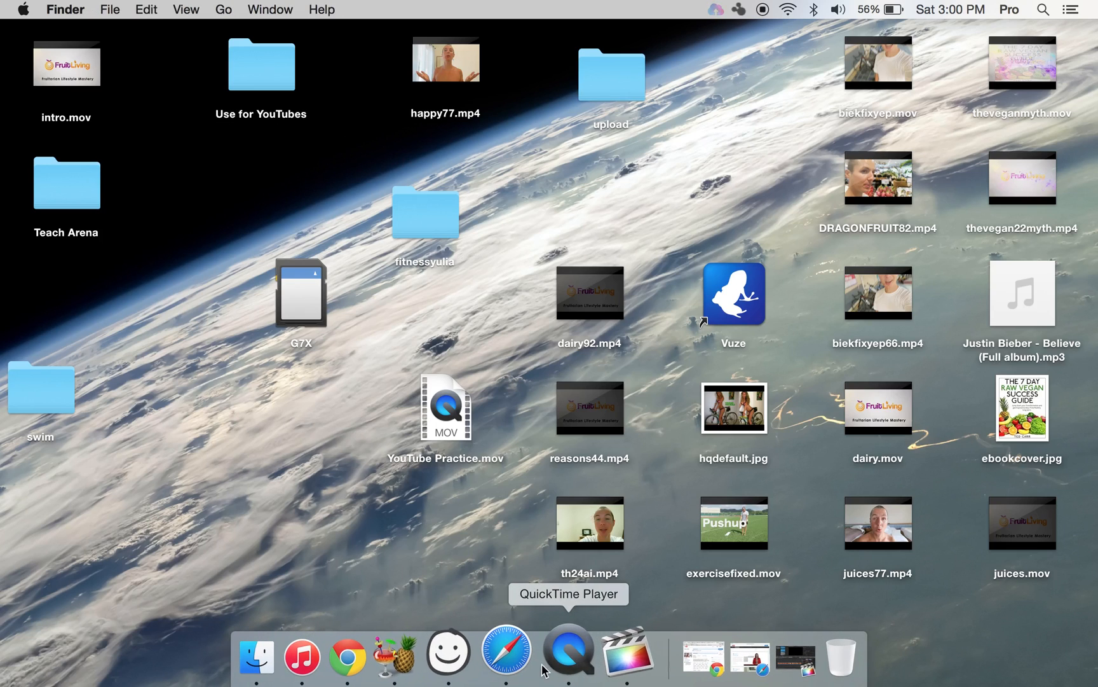
pyautogui.click(566, 657)
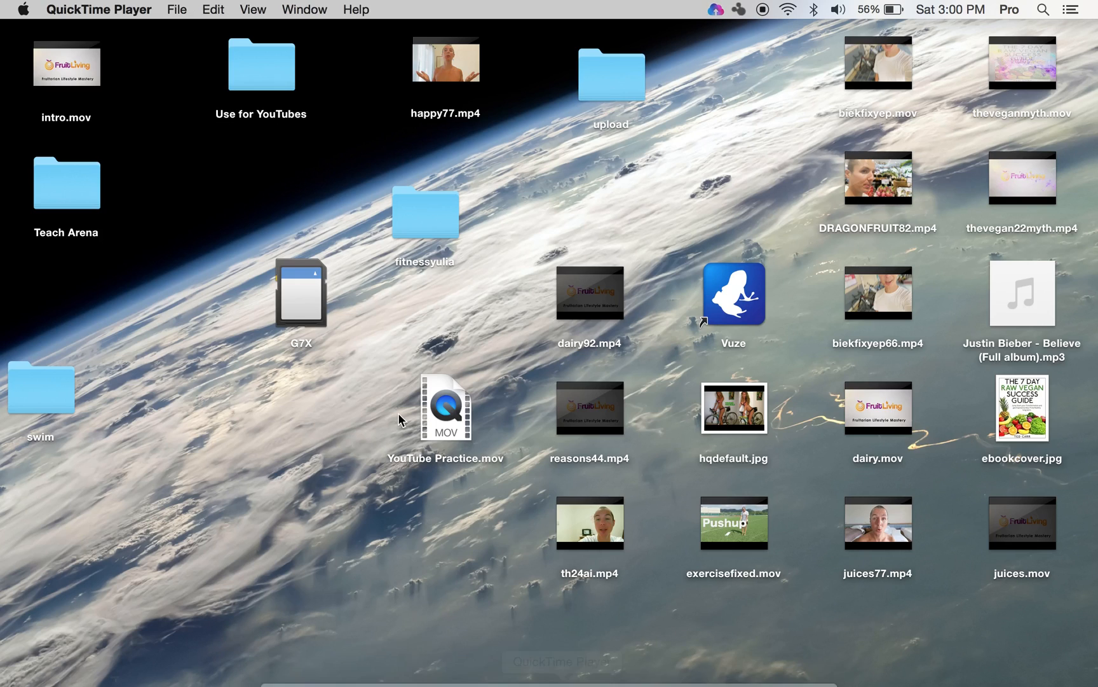
pyautogui.click(185, 9)
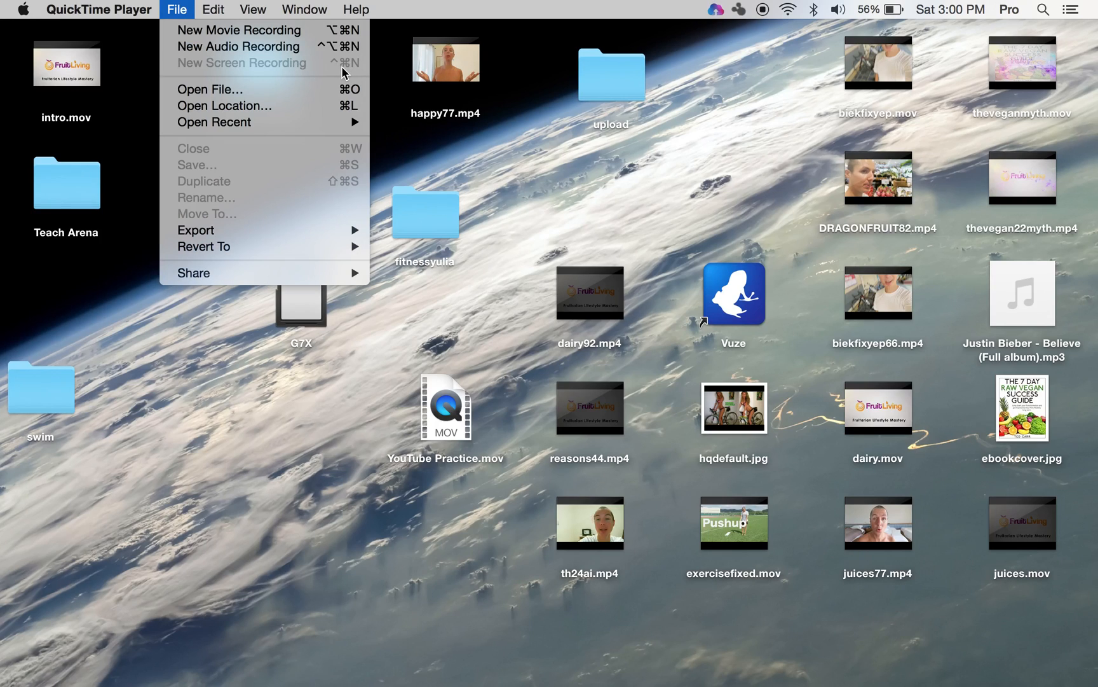
pyautogui.click(576, 186)
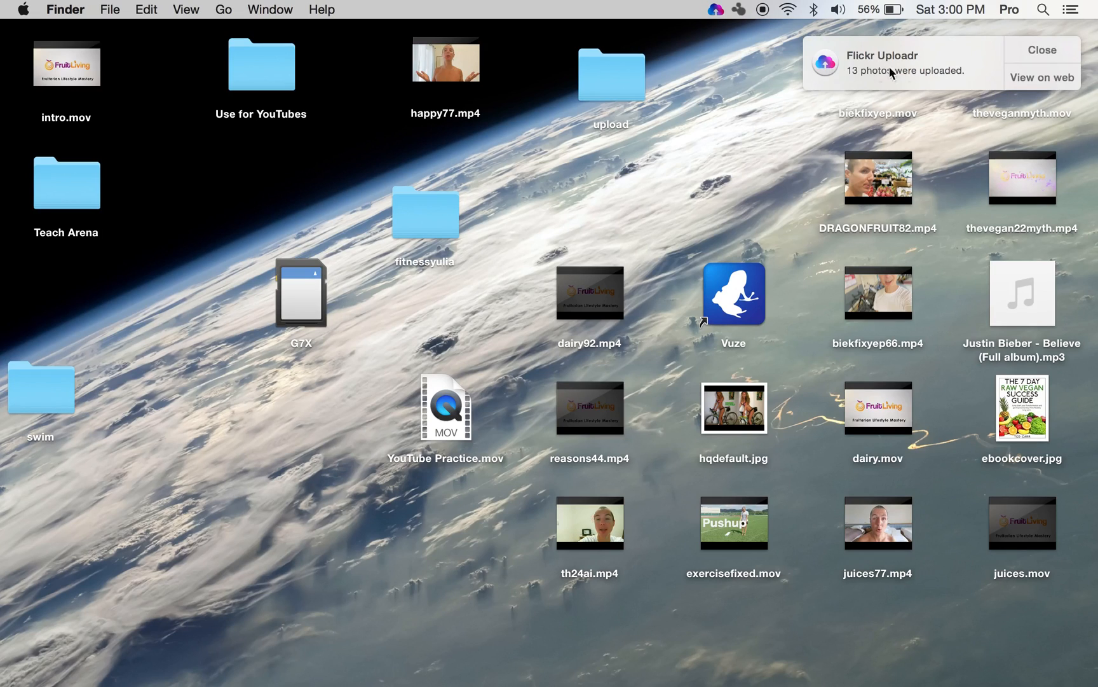
# - Dismiss the Flickr Uploadr notification and pause its uploads for 1 week
pyautogui.click(1041, 51)
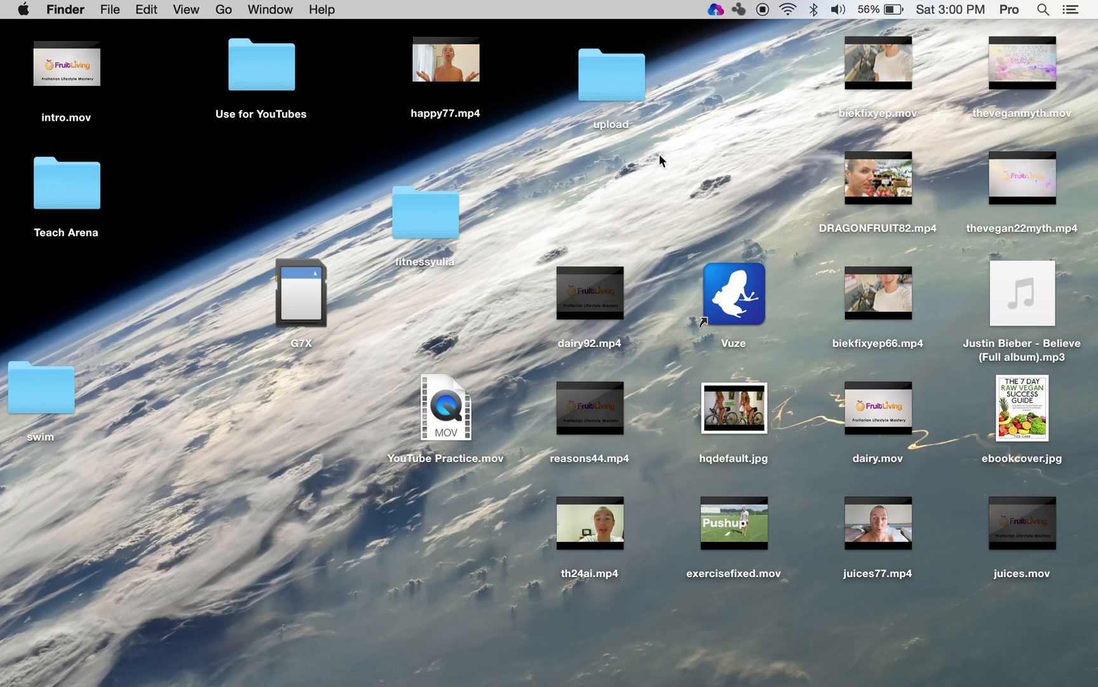
pyautogui.moveTo(627, 278)
pyautogui.click(719, 8)
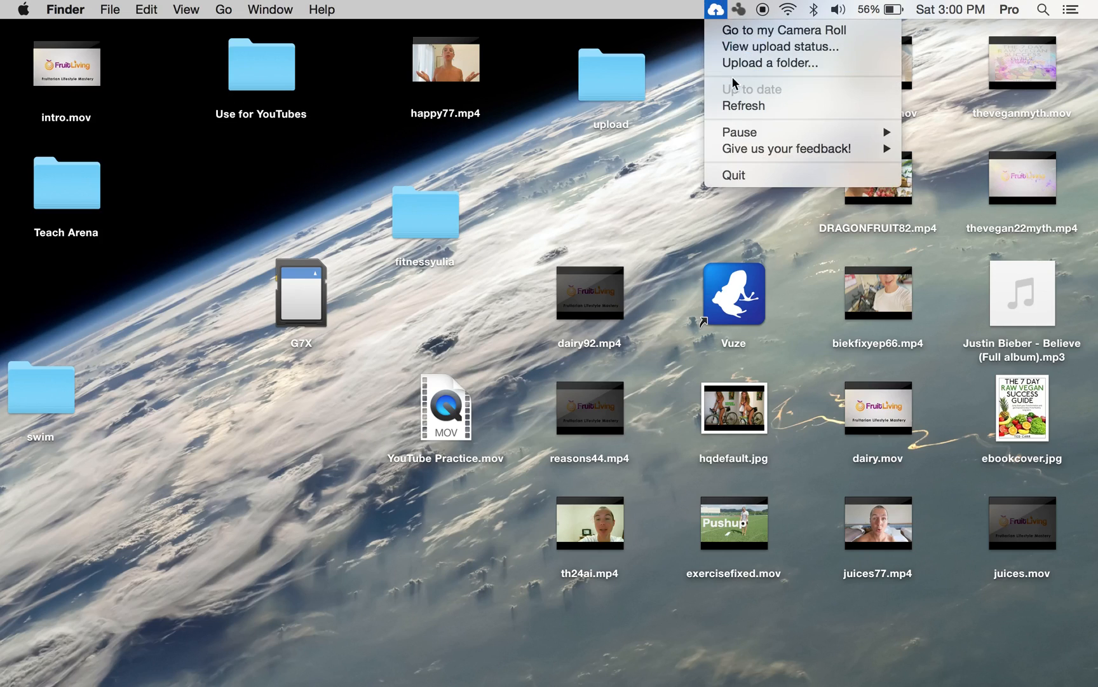
pyautogui.moveTo(767, 137)
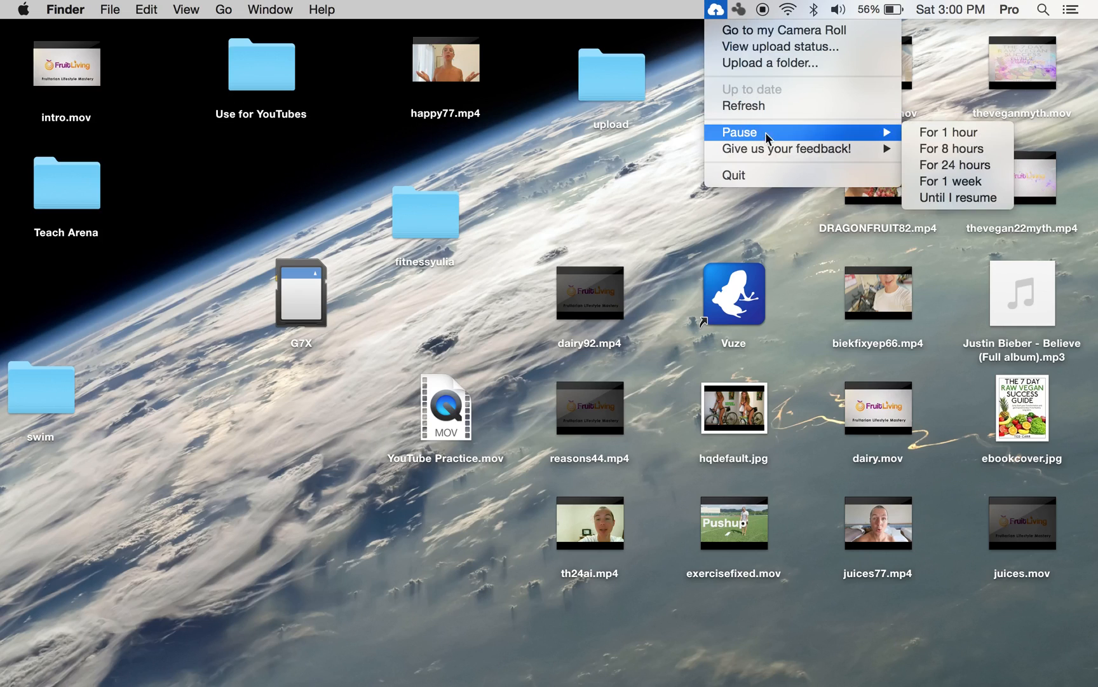
pyautogui.click(925, 183)
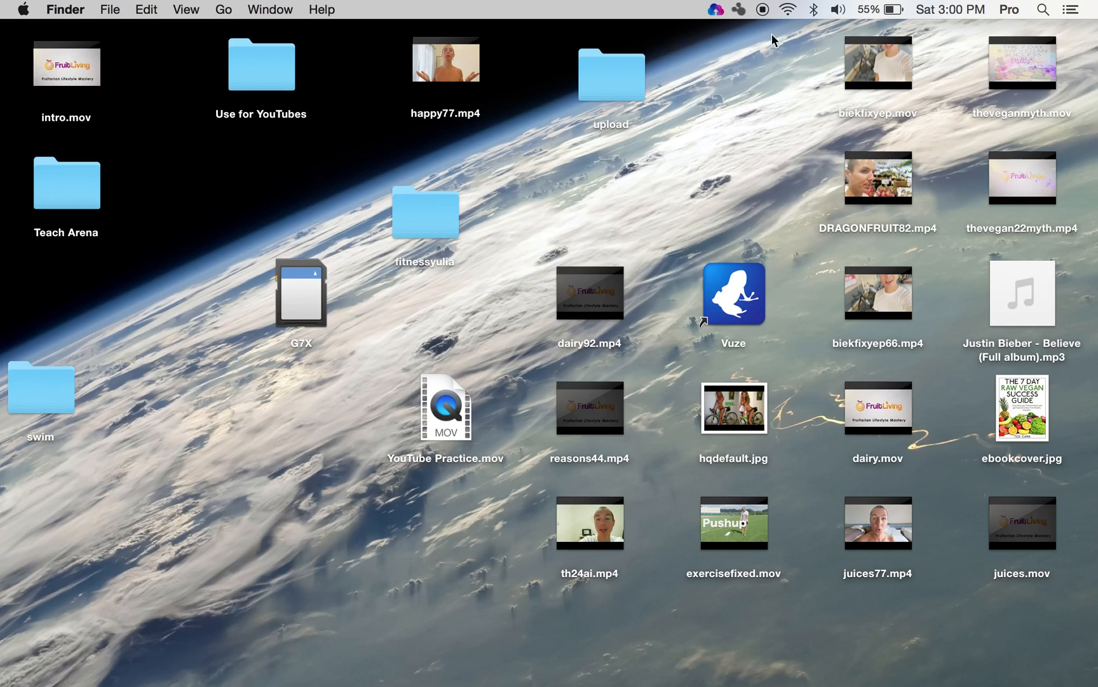